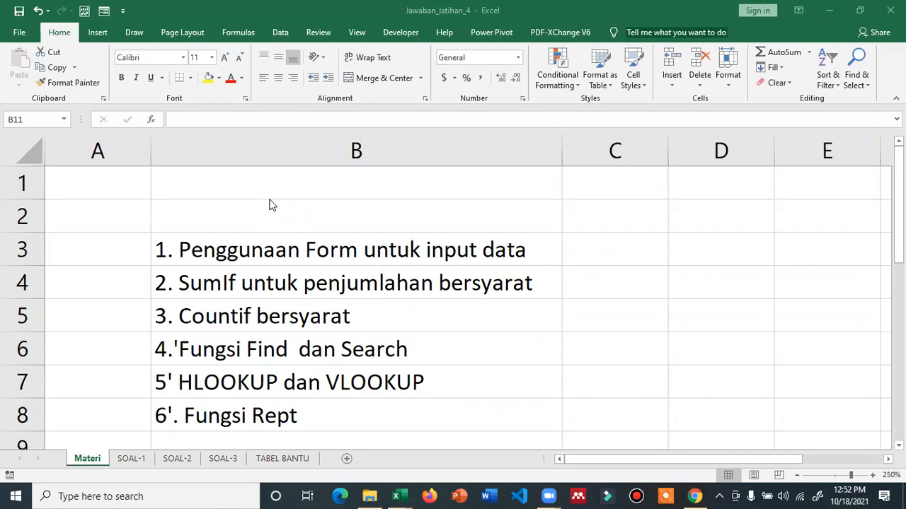
Review the six lesson topics listed in cells B3 to B8 of the Materi sheet
click(207, 274)
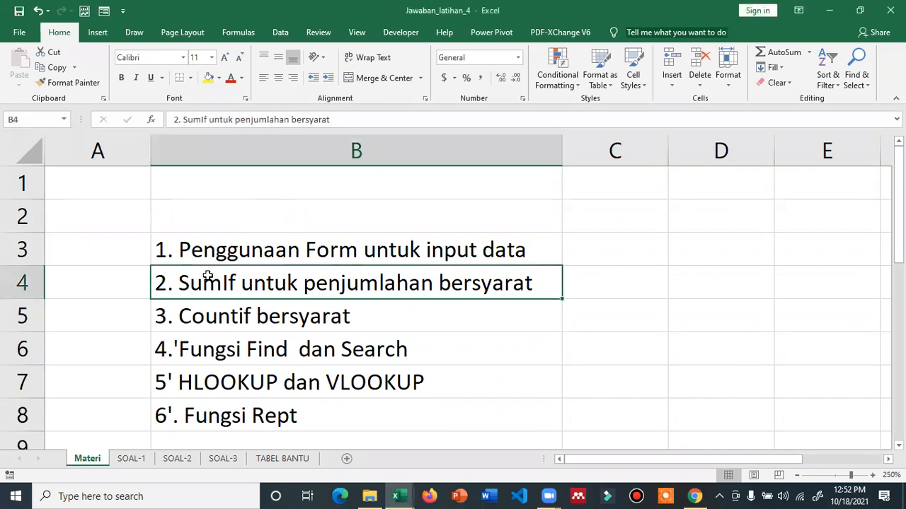
click(188, 246)
click(209, 295)
click(209, 317)
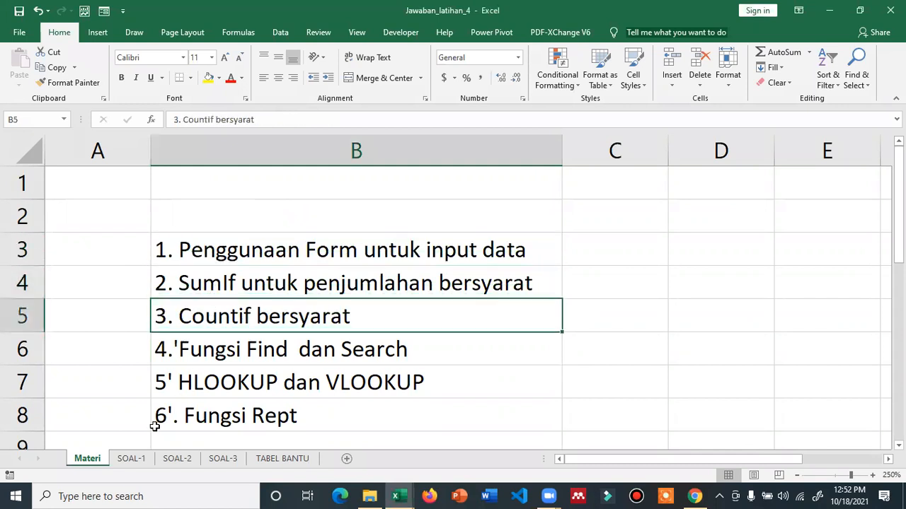
click(241, 246)
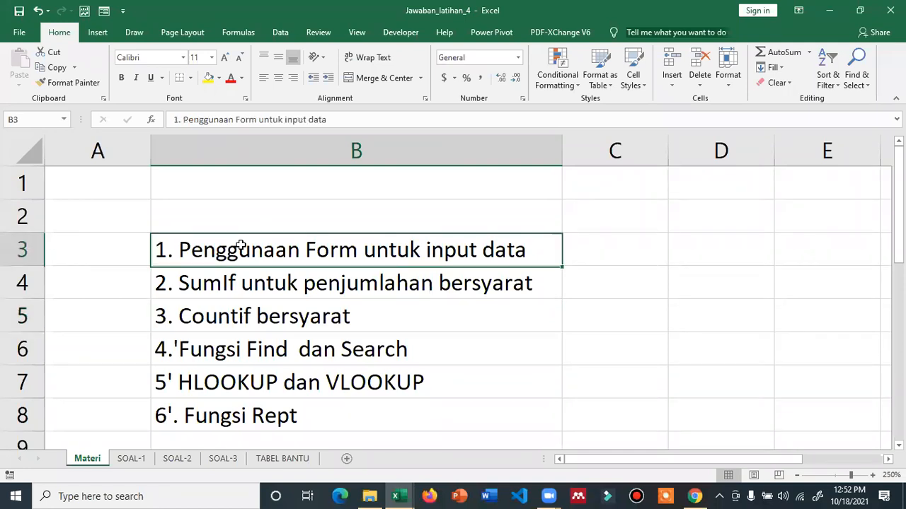
click(239, 278)
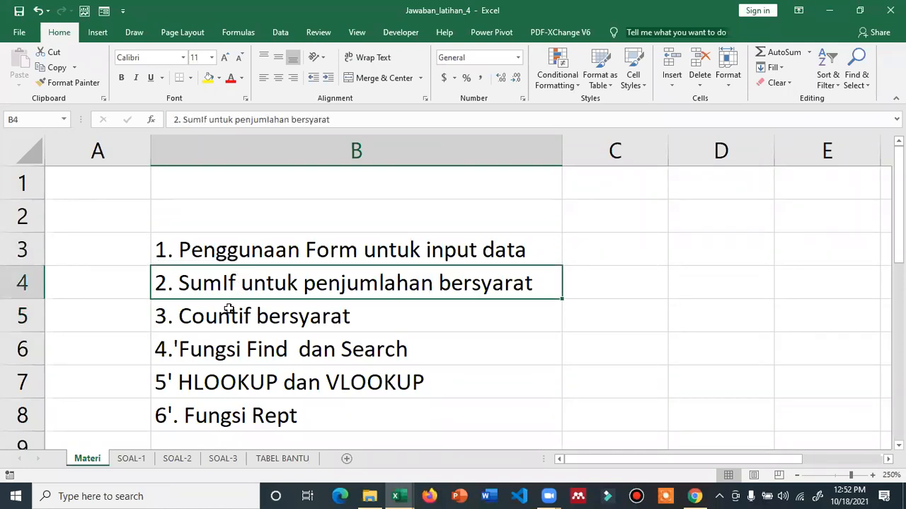
click(227, 318)
click(232, 356)
click(237, 383)
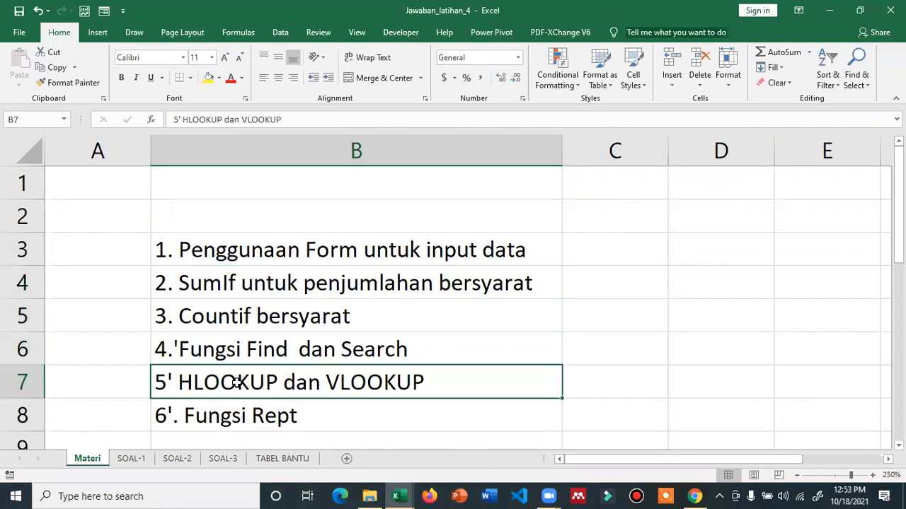
key(Down)
click(248, 247)
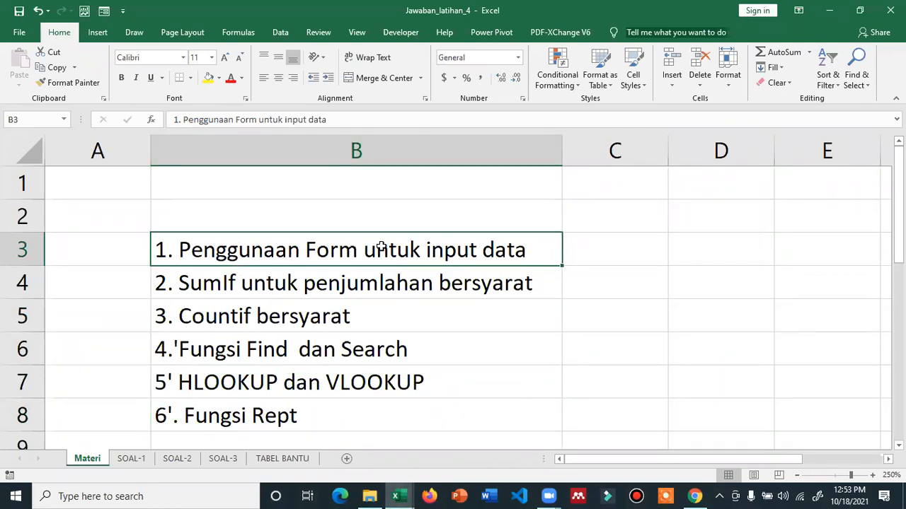
Open the SOAL-1 sheet and look through the student table down to its last row
click(145, 459)
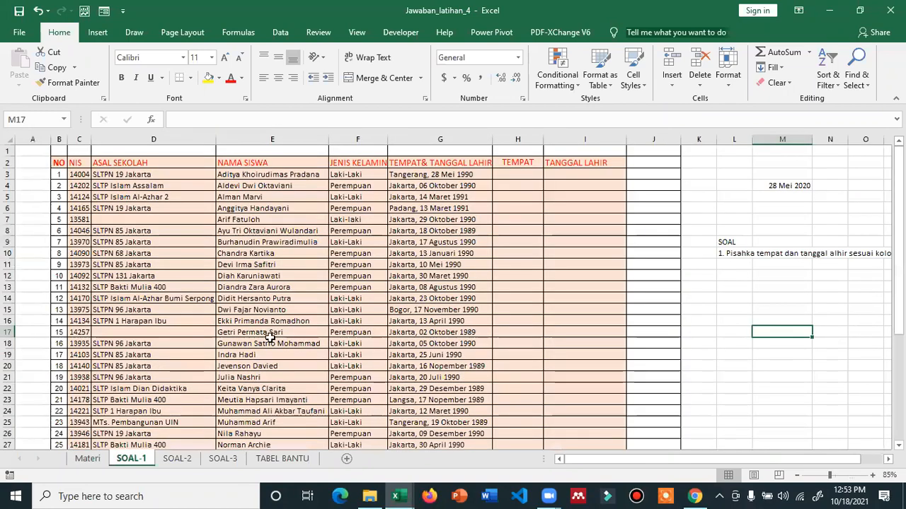
scroll(303, 290, up, 1)
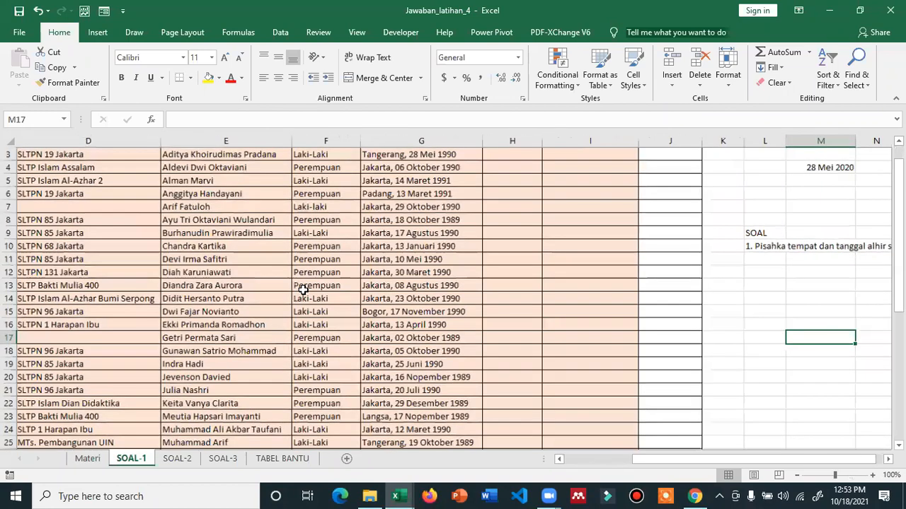
click(623, 459)
scroll(606, 358, up, 1)
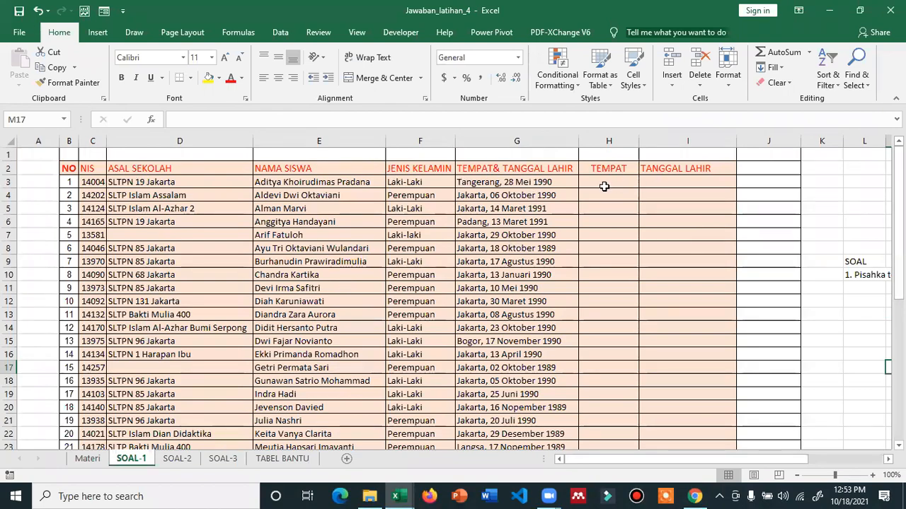
scroll(312, 266, down, 6)
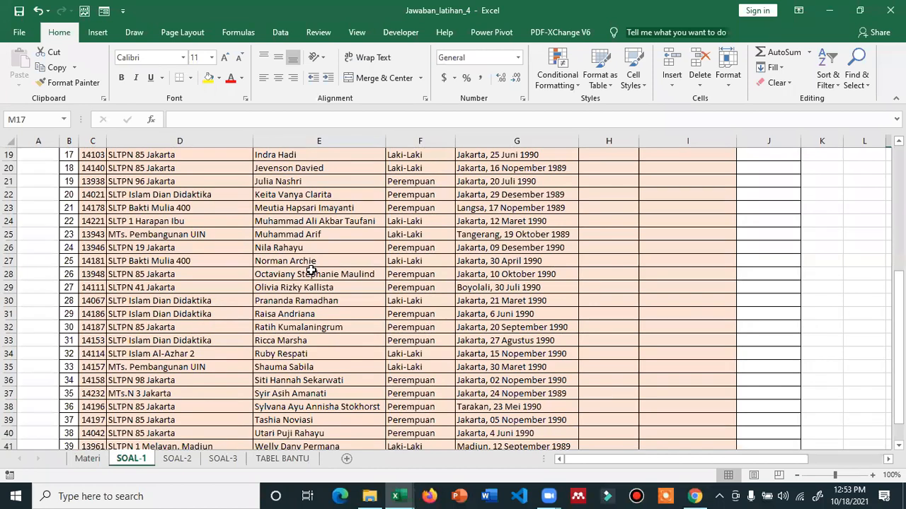
scroll(311, 271, down, 3)
Start a new student record in row 43 with NO 41 and the student's NIS number
click(75, 357)
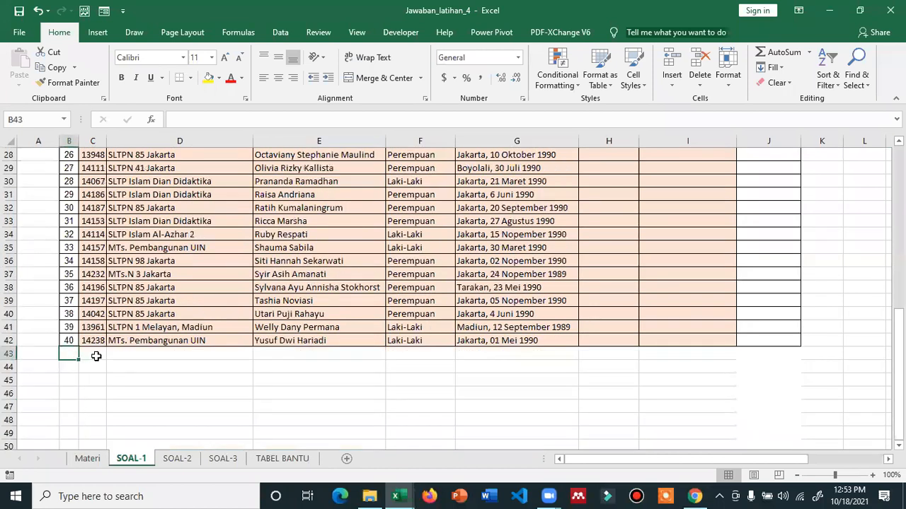
text(41)
click(96, 356)
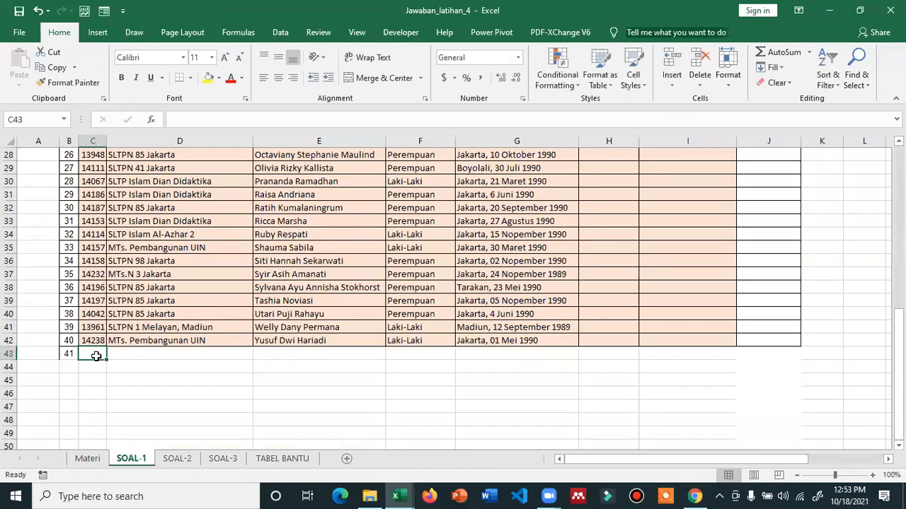
text(14)
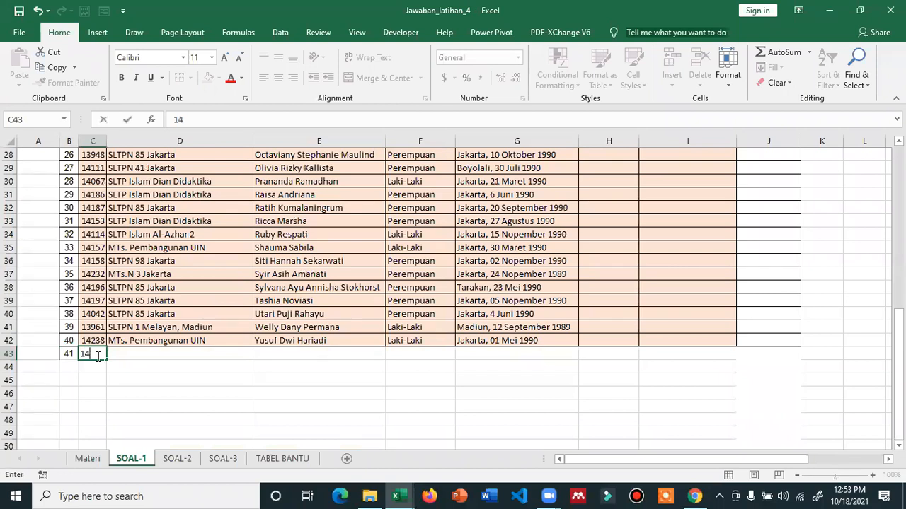
text(556)
key(BackSpace)
key(Tab)
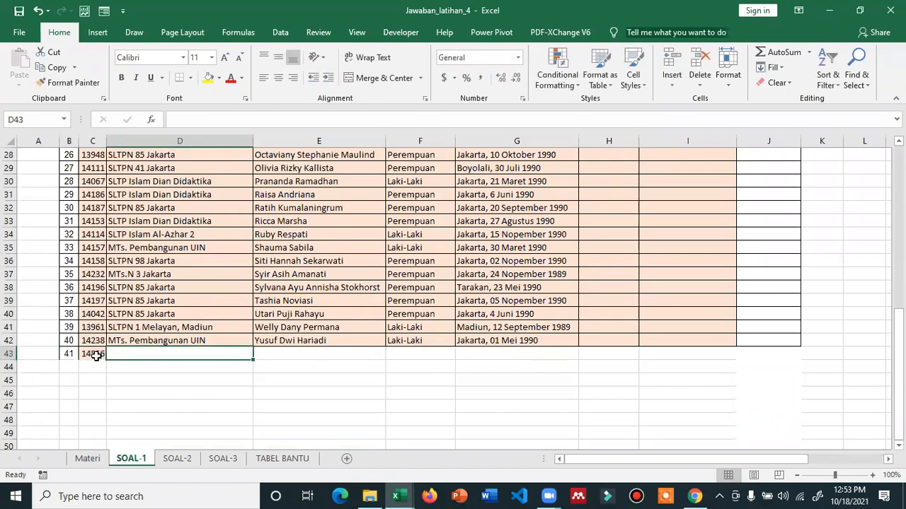
Enter "SMPN 1 Kalijaga" as the school of origin for record 41
text(SMPN 1 )
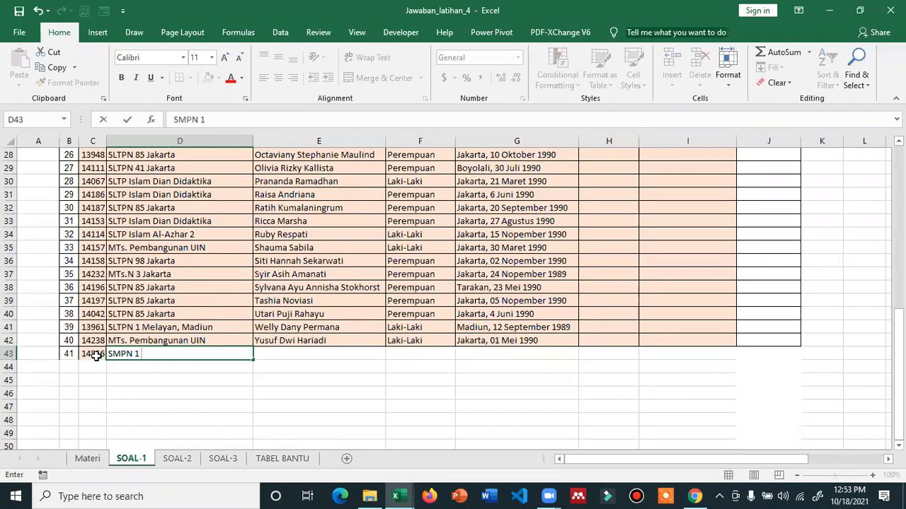
text(Kalajaga)
key(BackSpace)
key(BackSpace)
key(BackSpace)
text(ijaga)
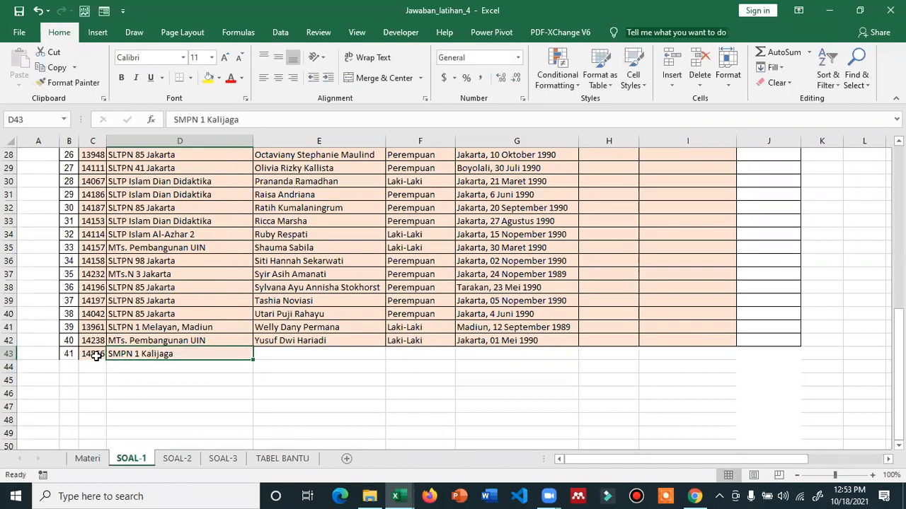
Fill in the student's name and the gender "Perempuan" for record 41
key(Tab)
text(Indah)
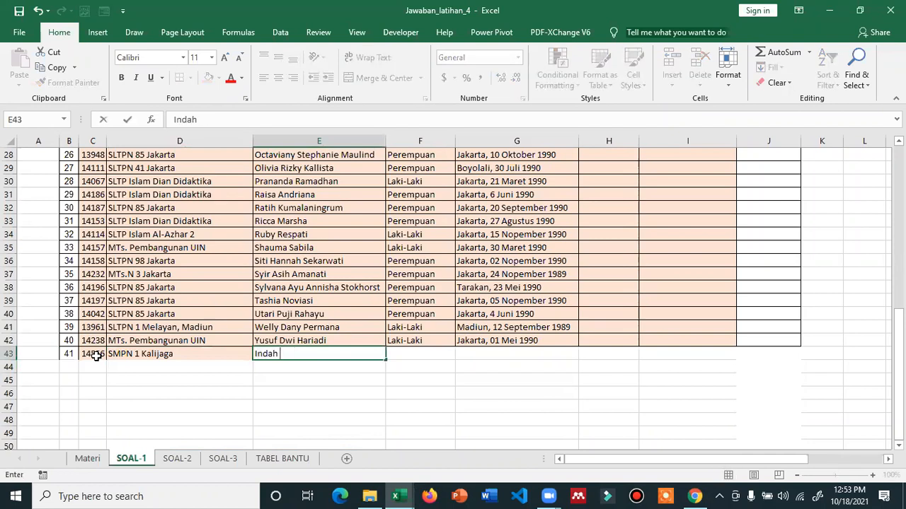
key(Tab)
text(Peremp)
key(Tab)
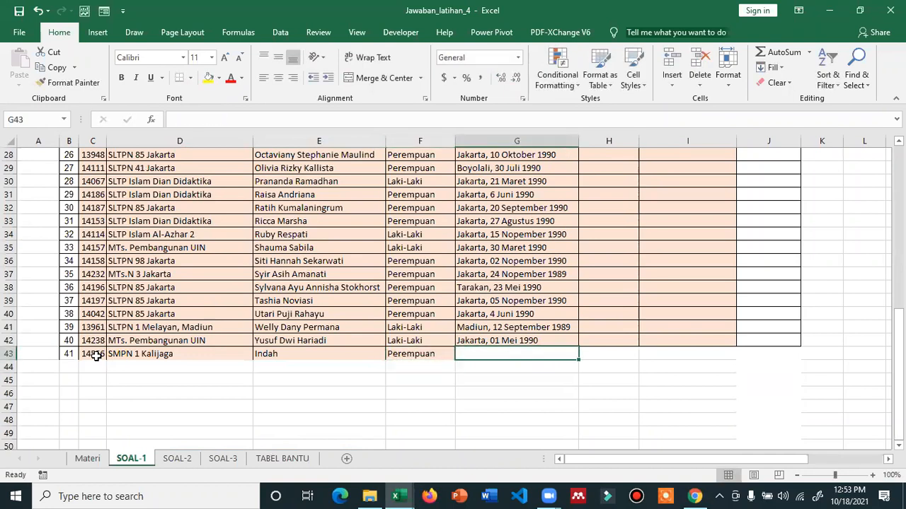
Enter the birthplace Cirebon, followed by a comma and the student's date of birth, in cell G43
text(Cirebon,)
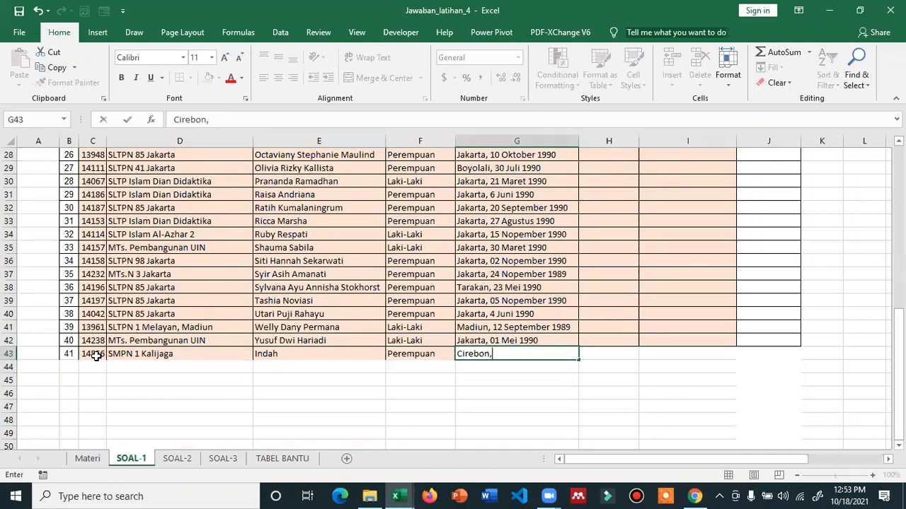
text( 01 maret)
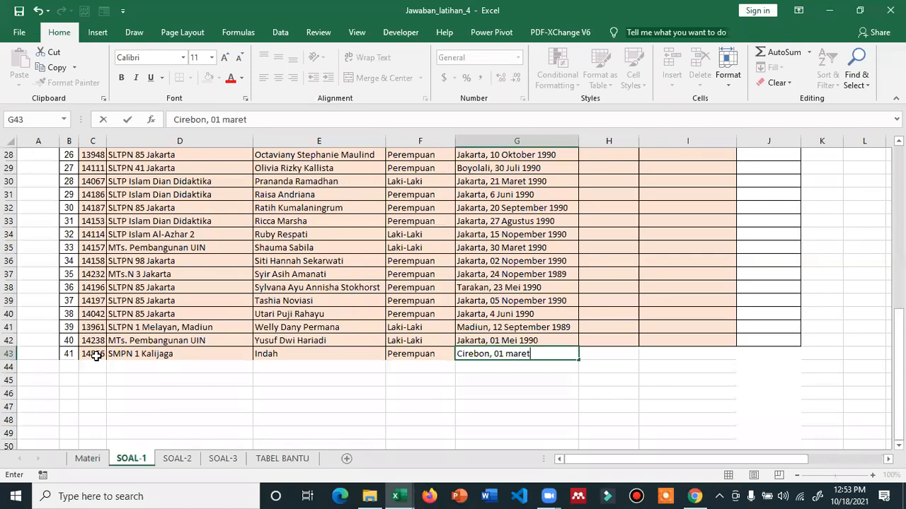
text( 1991)
key(Return)
key(Up)
key(Left)
key(Left)
key(Left)
key(Left)
key(Left)
key(Left)
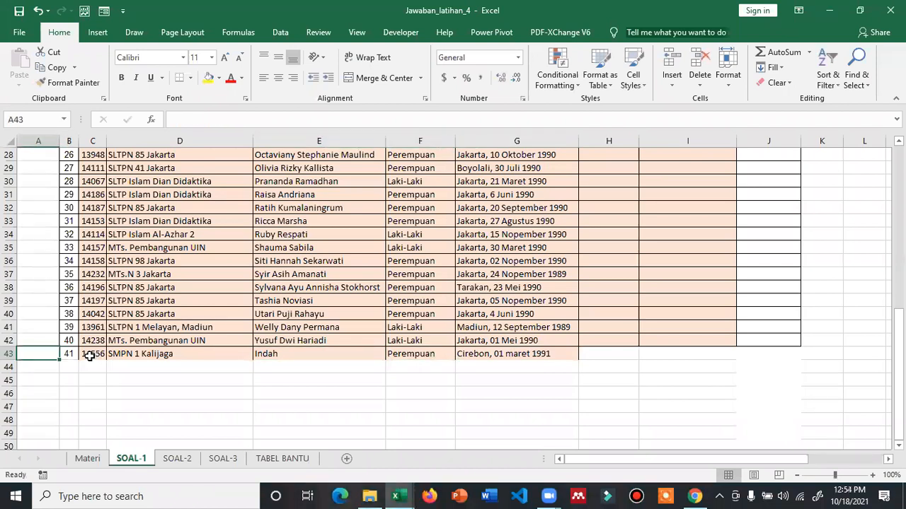
Select the new student record's cells B43 through J43
click(73, 354)
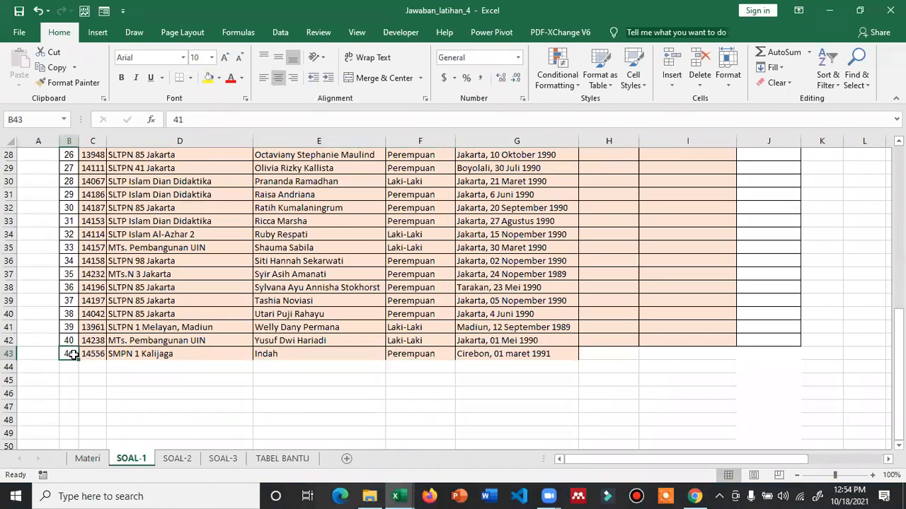
shift+click(767, 348)
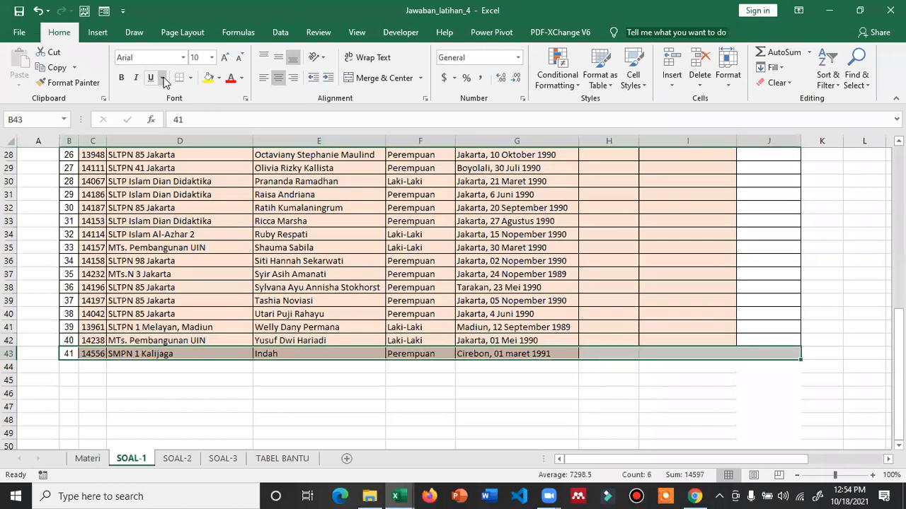
click(225, 9)
scroll(495, 314, up, 9)
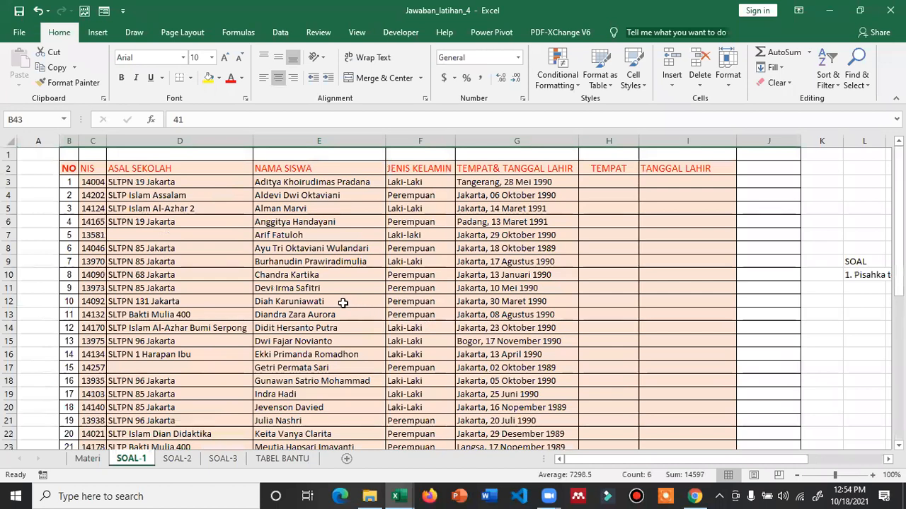
click(340, 104)
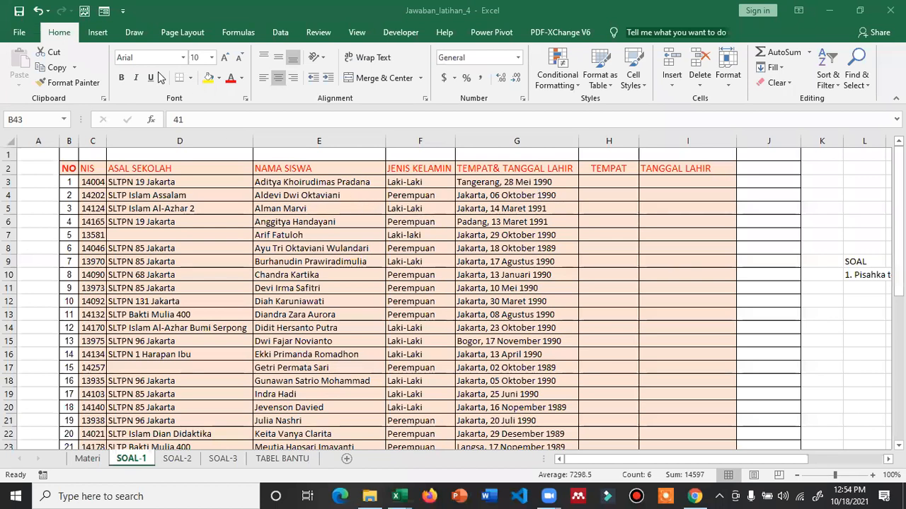
Open the Quick Access Toolbar customization in Excel Options and list the commands not in the ribbon
click(19, 33)
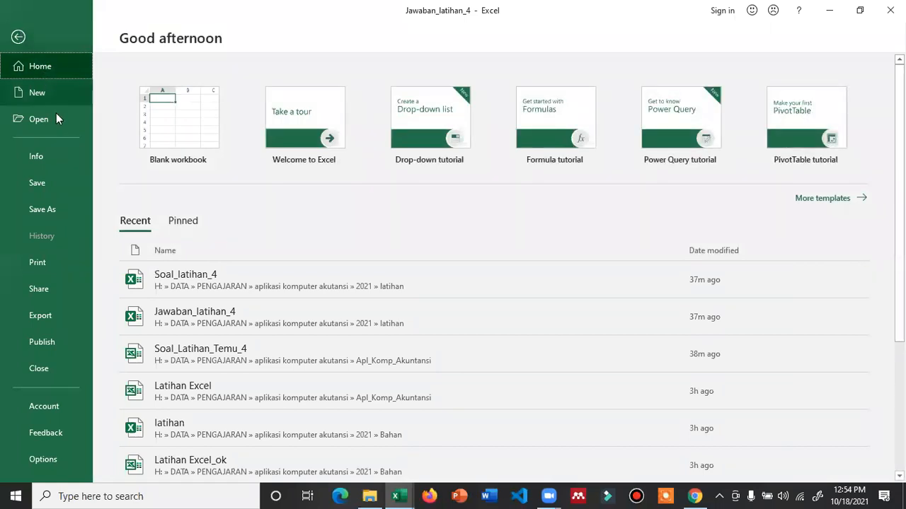
click(44, 460)
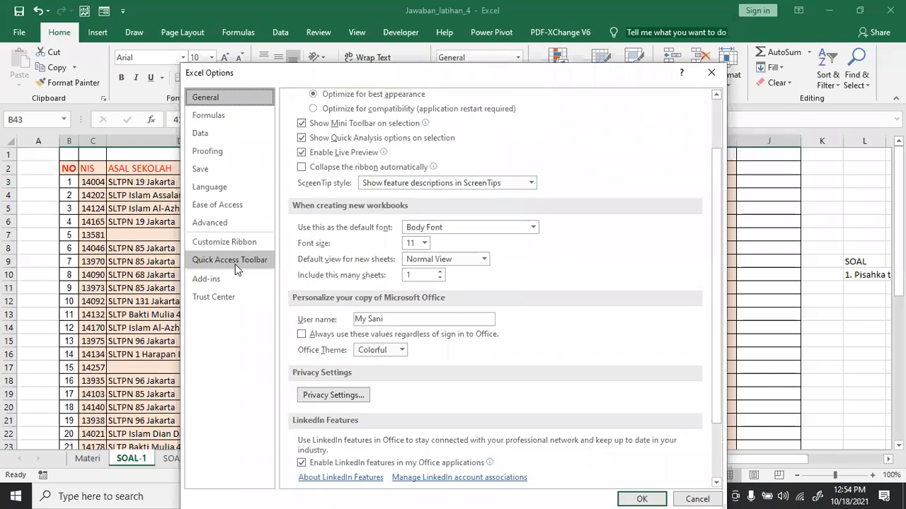
click(248, 267)
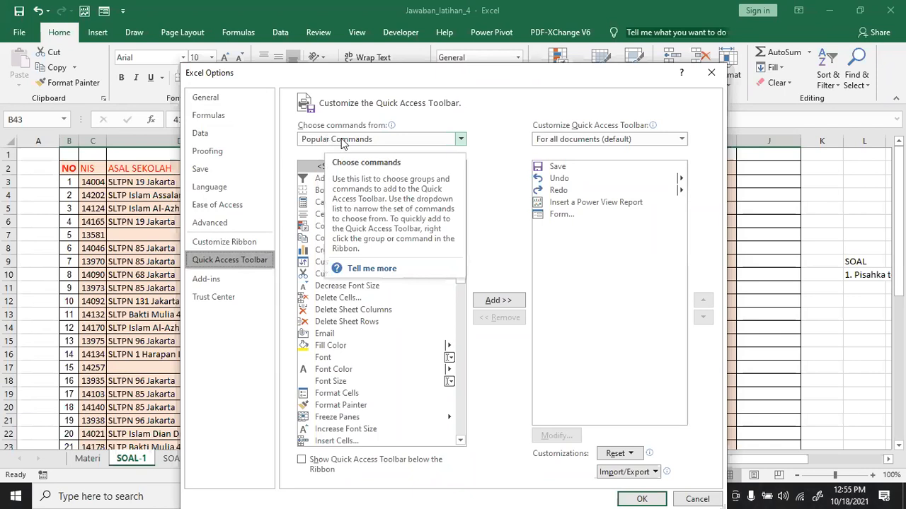
click(460, 139)
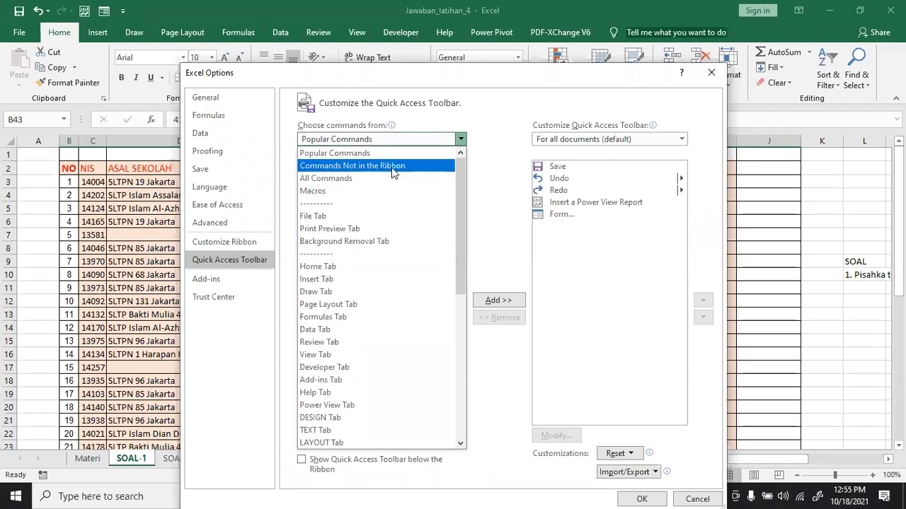
click(351, 167)
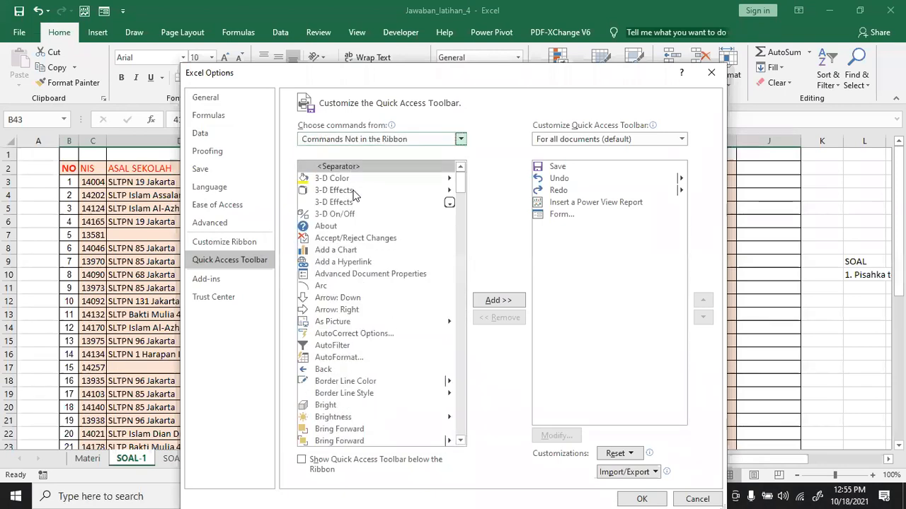
Find and select the Form... command among the commands not in the ribbon
scroll(352, 368, down, 4)
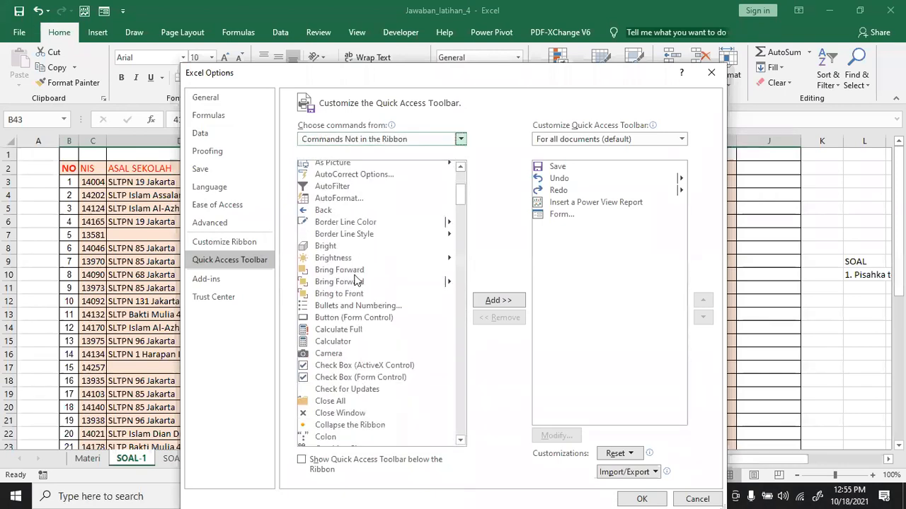
scroll(356, 290, down, 4)
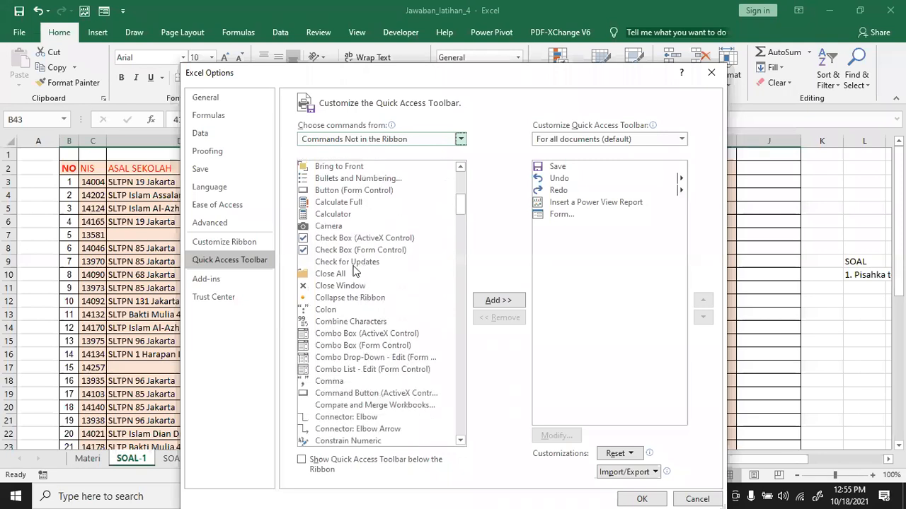
click(353, 266)
key(f)
scroll(356, 371, down, 1)
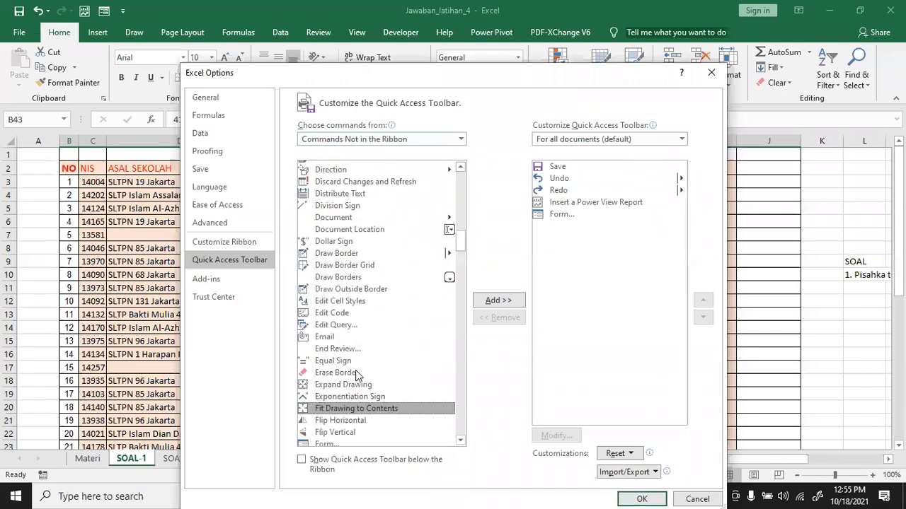
scroll(356, 375, down, 1)
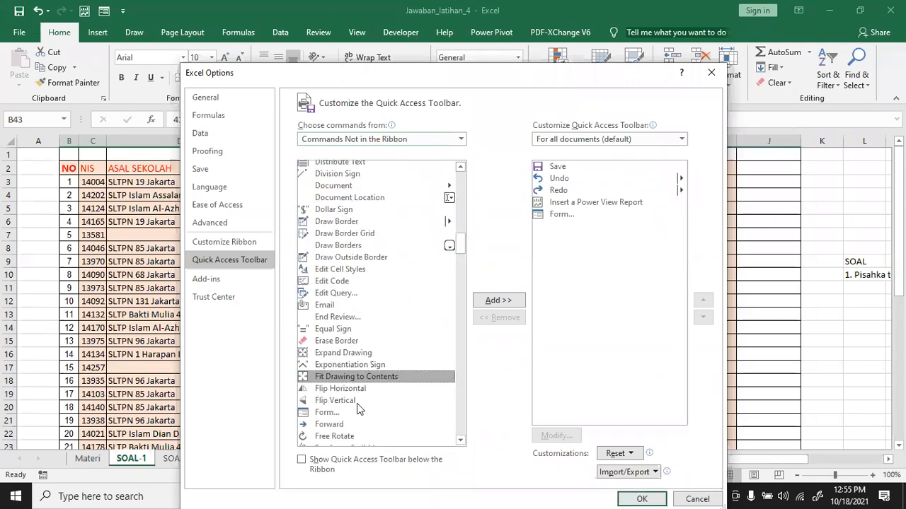
click(320, 414)
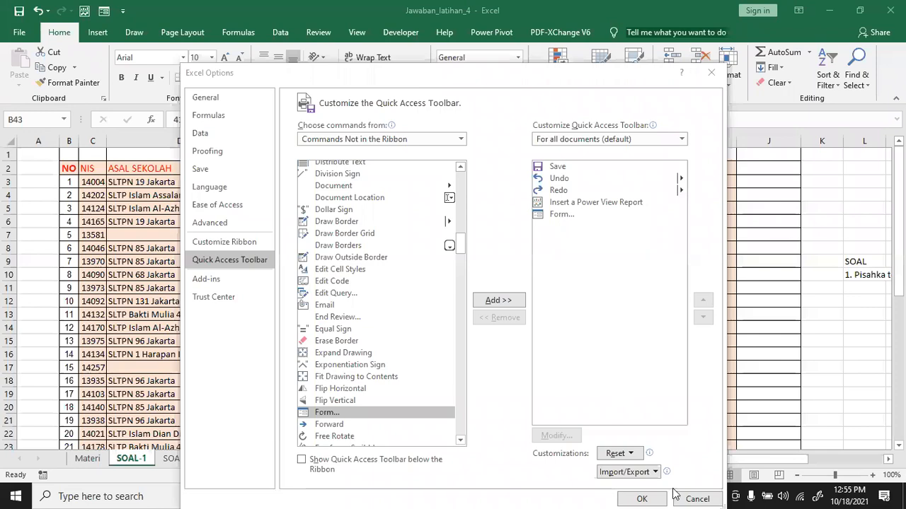
Close the Excel Options without changes and look through the student table down to its last record
click(693, 497)
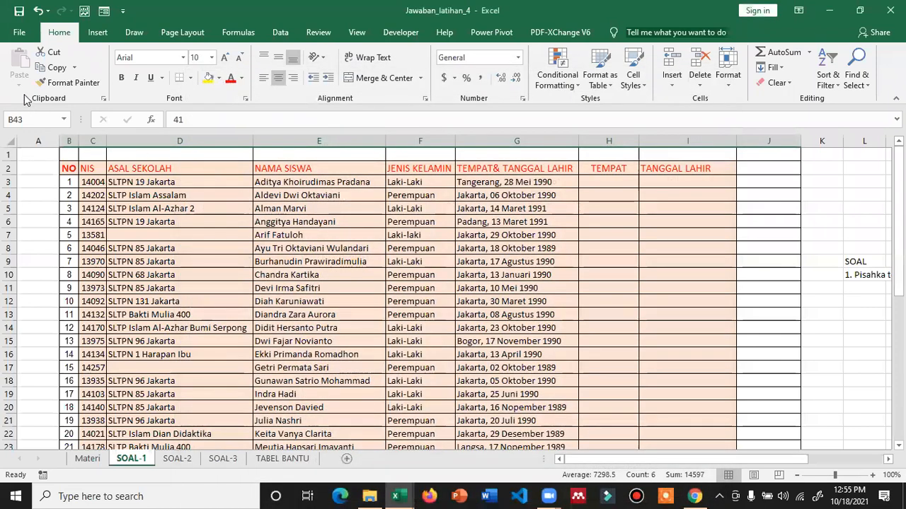
click(318, 212)
scroll(366, 289, down, 1)
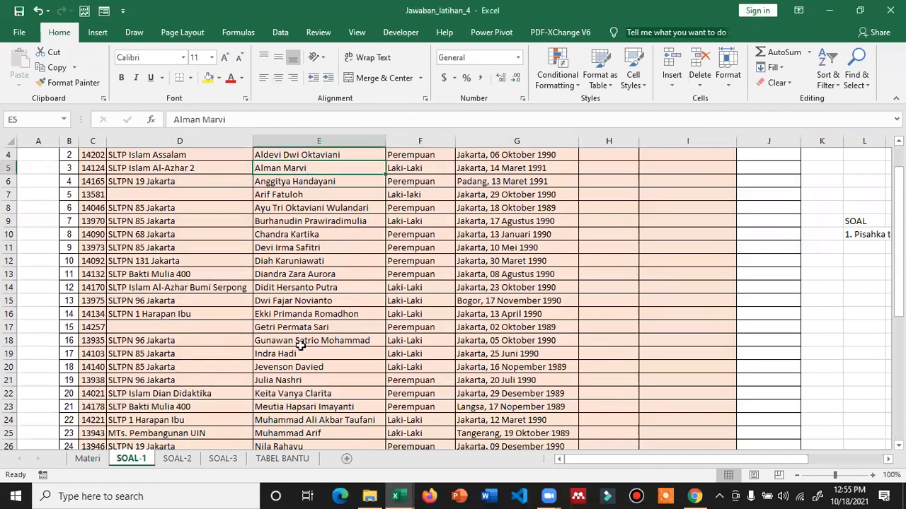
scroll(297, 343, down, 8)
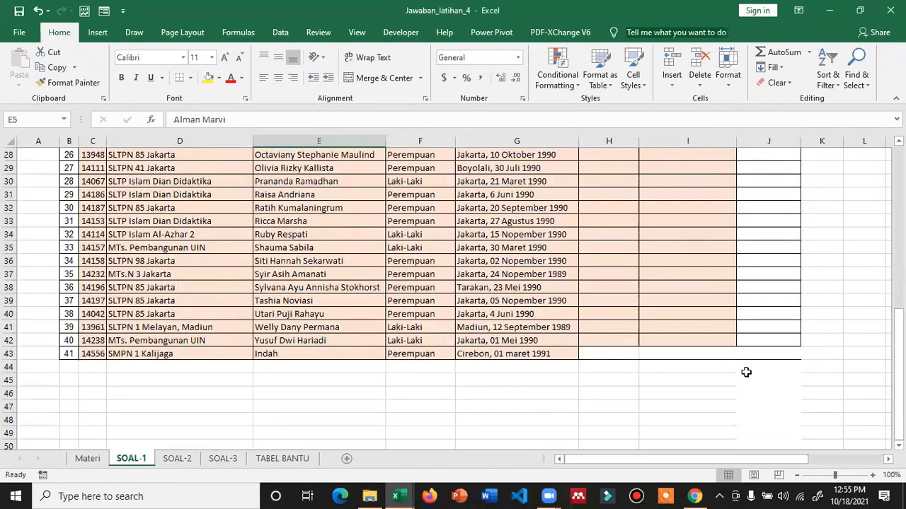
scroll(124, 372, up, 9)
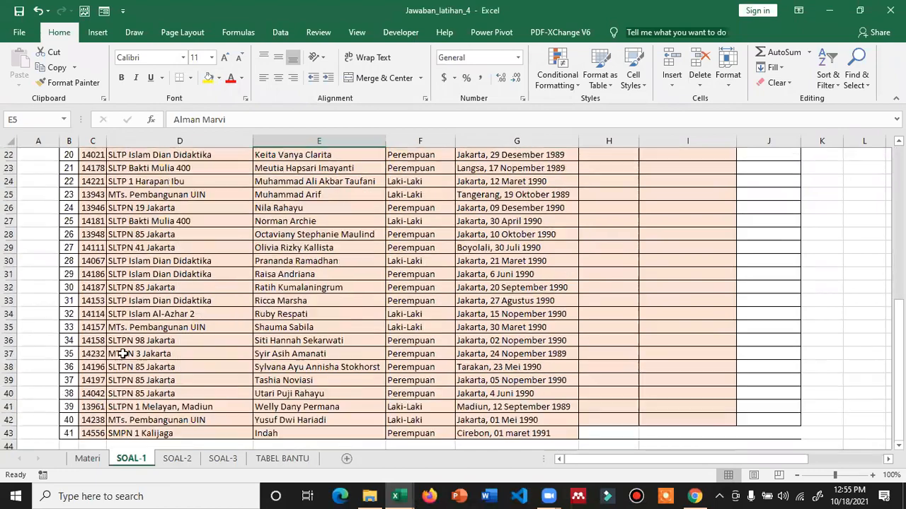
click(20, 32)
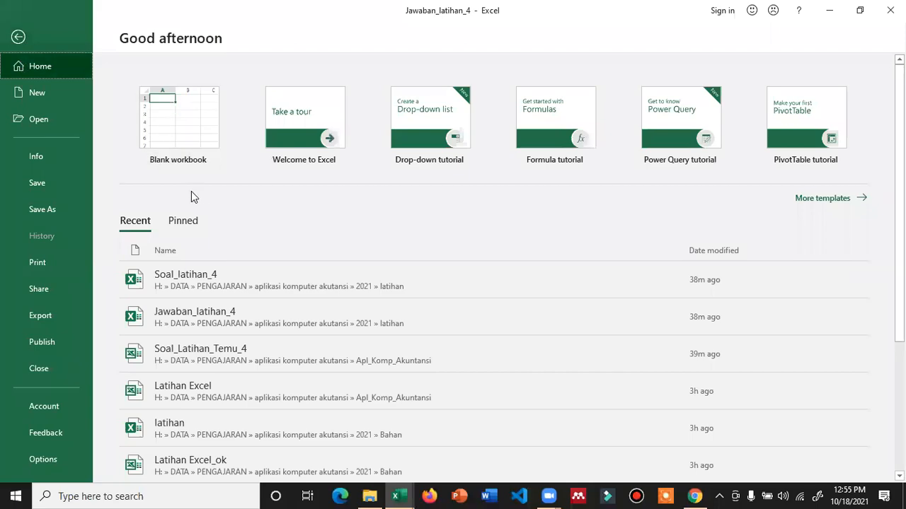
key(Escape)
click(20, 35)
click(19, 36)
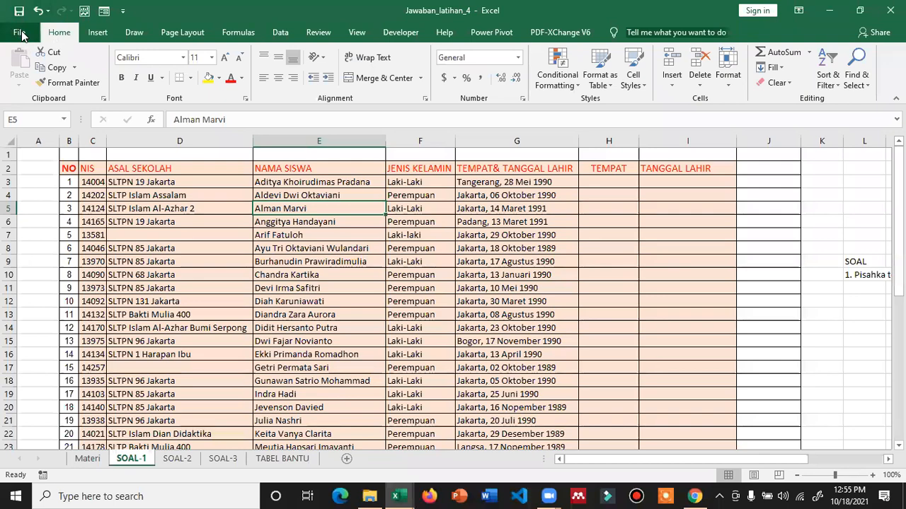
Open the Quick Access Toolbar customization in Excel Options and show the Commands Not in the Ribbon
click(21, 35)
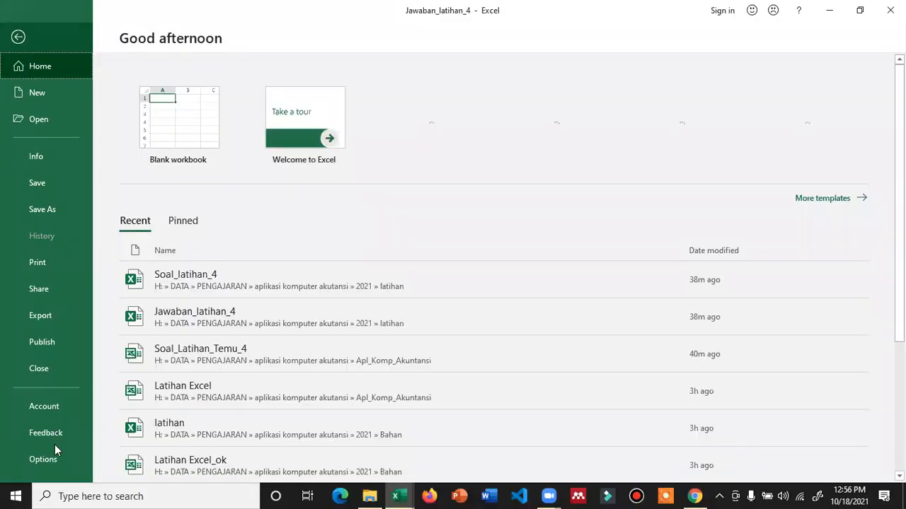
click(43, 459)
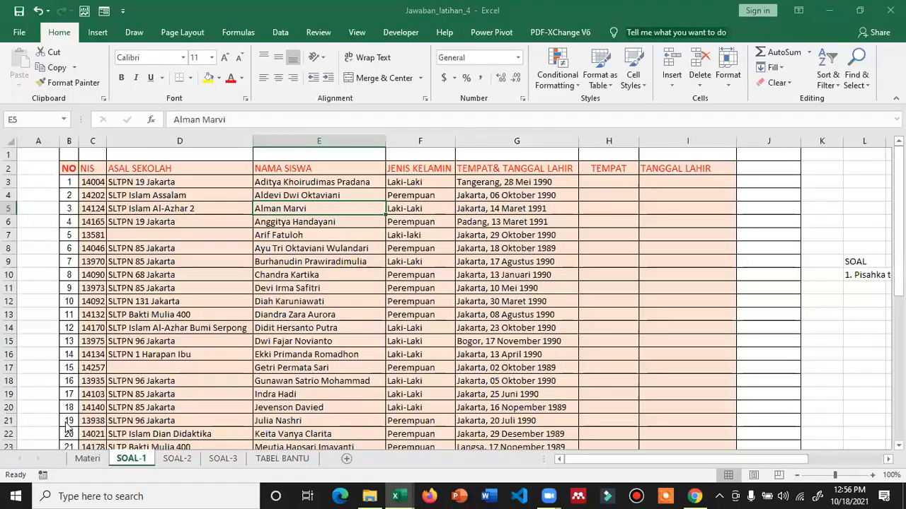
click(211, 209)
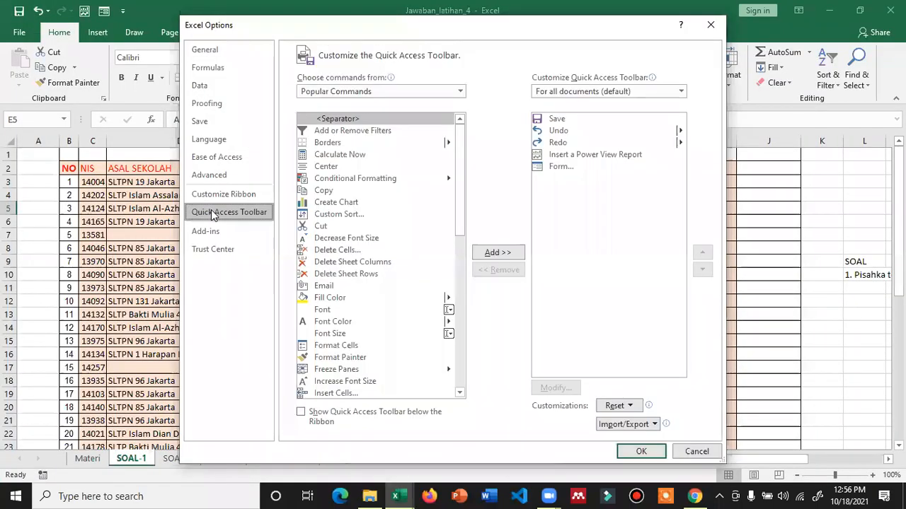
click(348, 91)
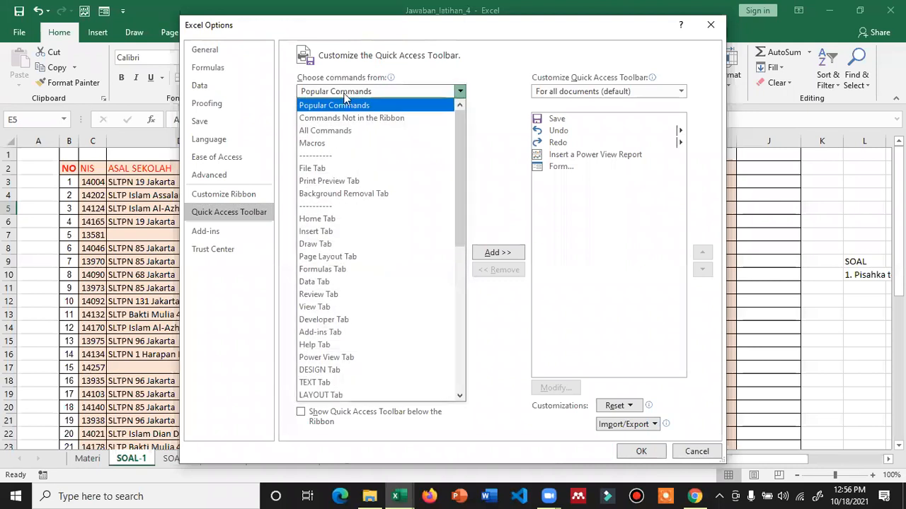
click(341, 118)
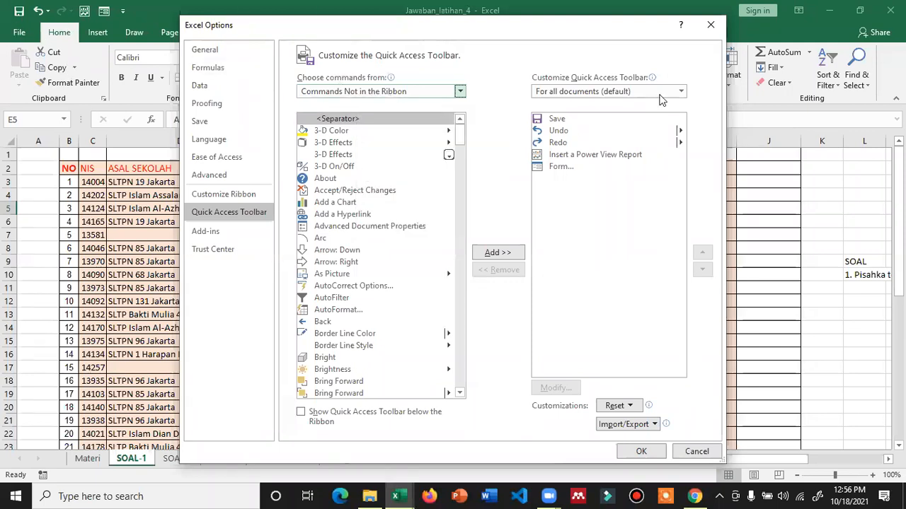
Locate and select the Form... command in the list of available commands and close the options
scroll(354, 344, down, 5)
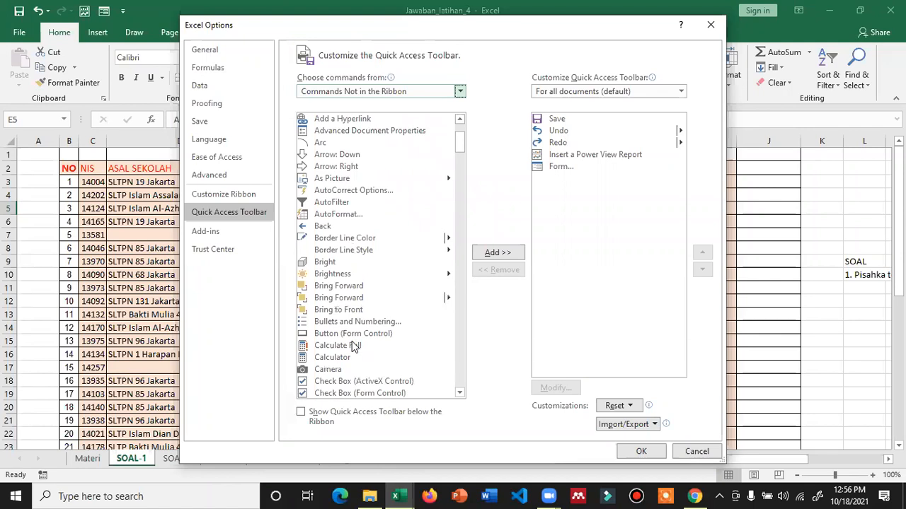
scroll(352, 358, down, 2)
click(341, 358)
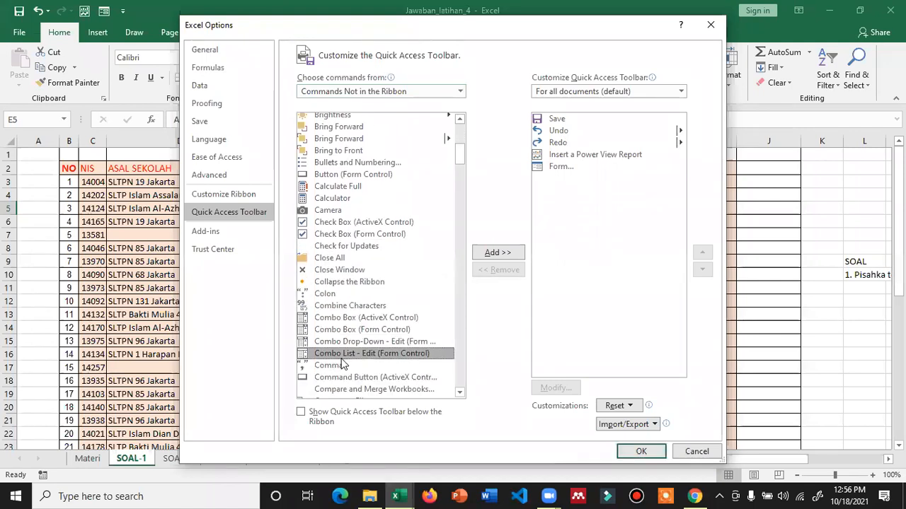
key(f)
scroll(343, 364, down, 3)
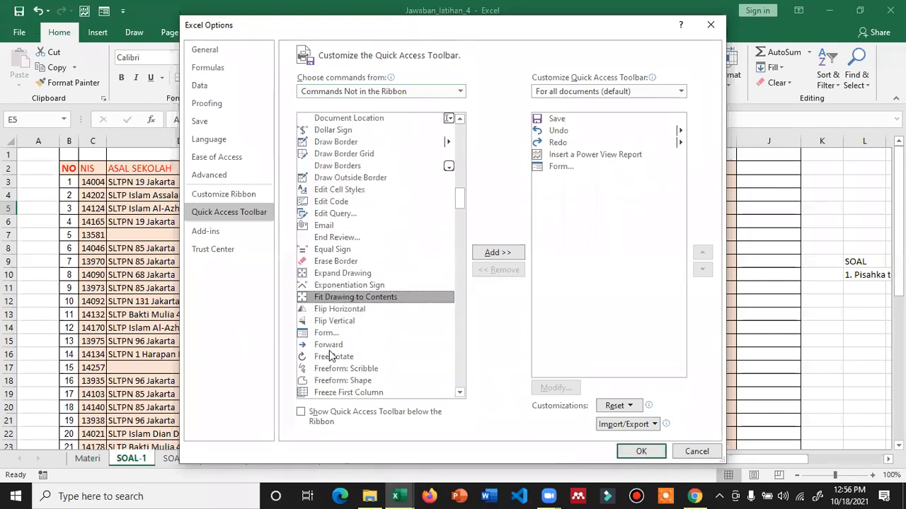
click(328, 335)
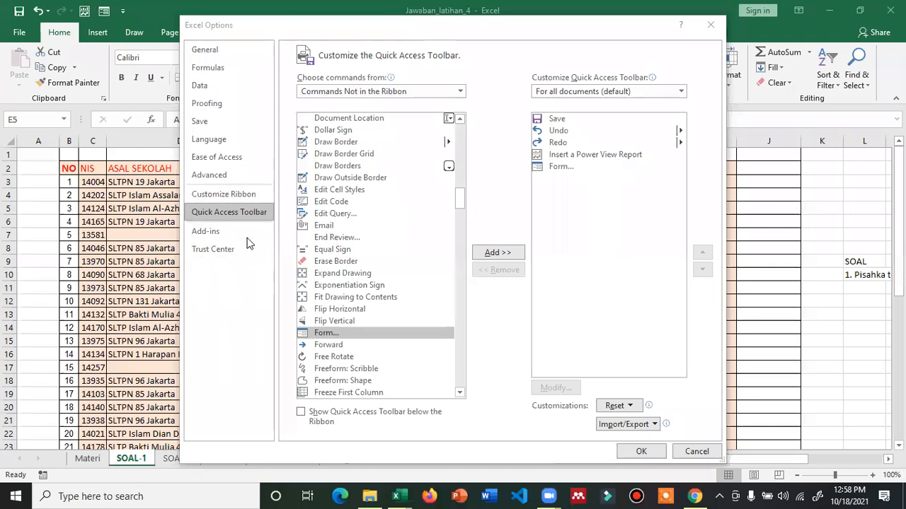
click(654, 451)
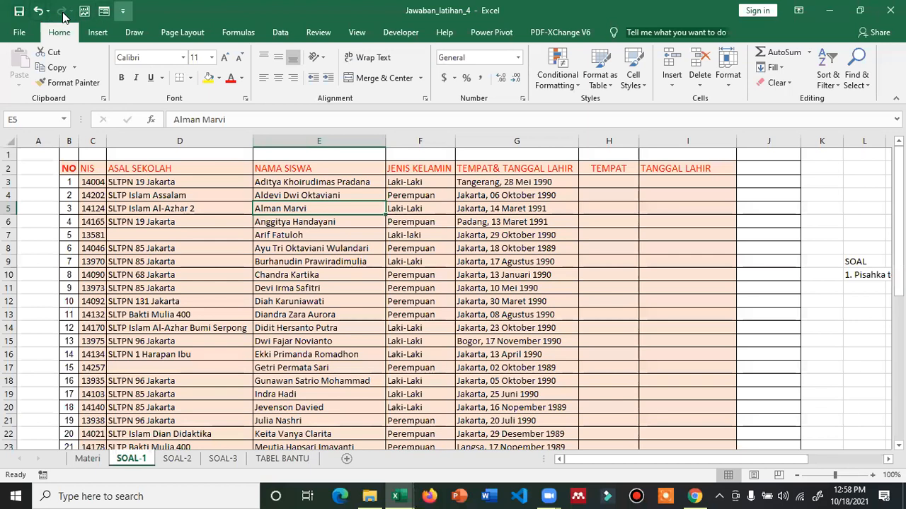
View the Quick Access Toolbar's customization choices and the first student record in the data form
click(122, 10)
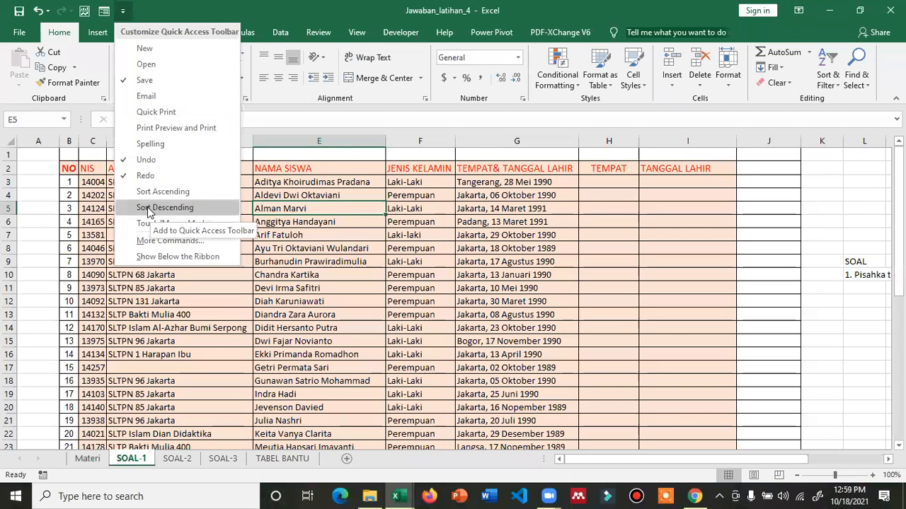
click(108, 20)
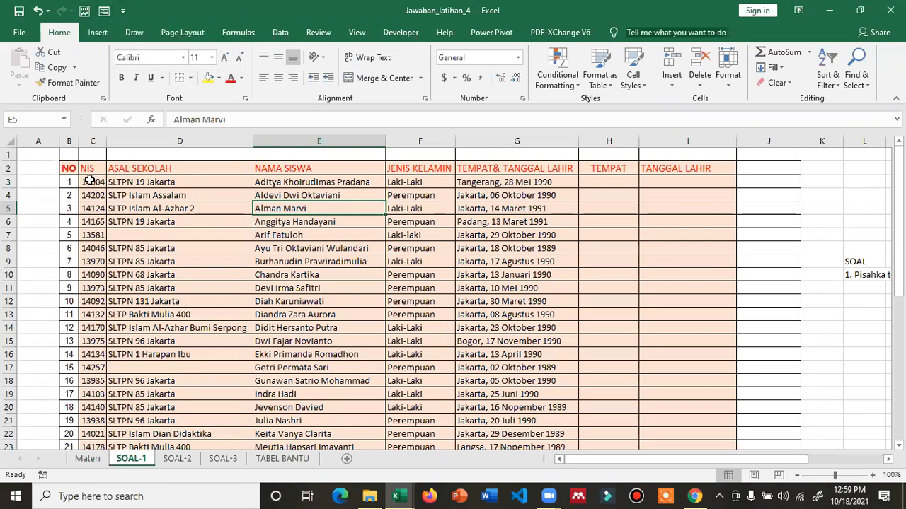
click(104, 11)
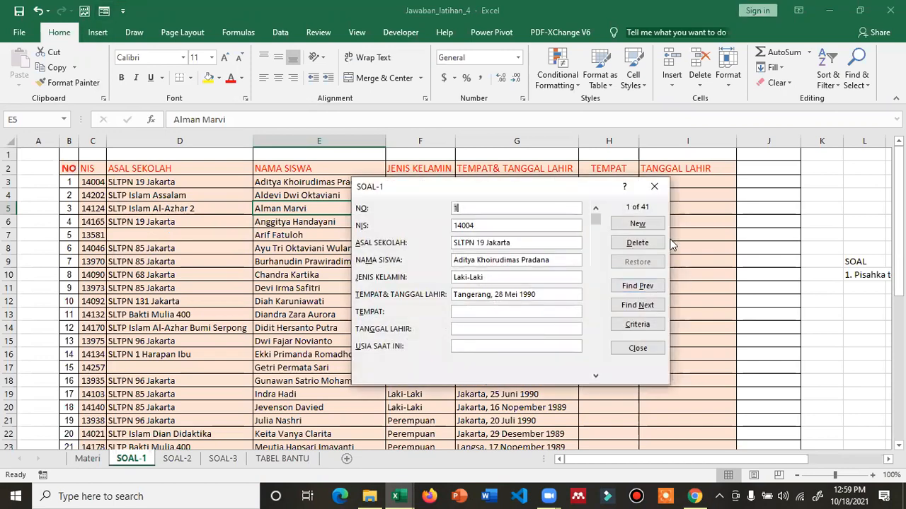
click(653, 186)
click(131, 172)
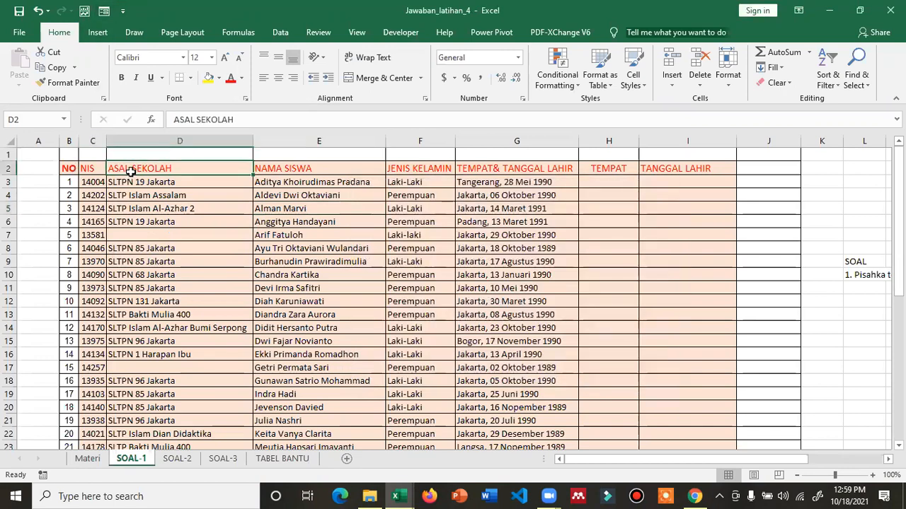
click(71, 157)
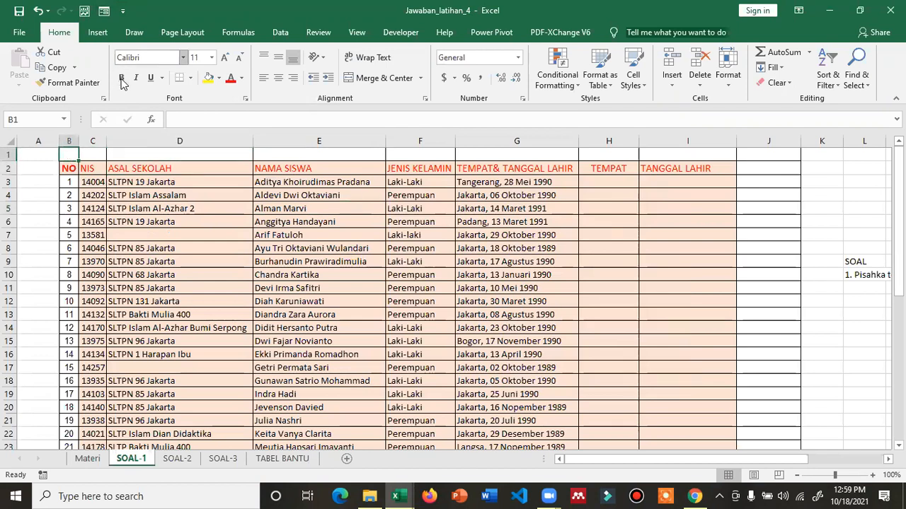
Add record 44 through the data form with the student's NIS, school SMP 1 KUNINGAN, name, gender LAKI-LAKI, and birthplace KUNINGAN with the date of birth
click(104, 10)
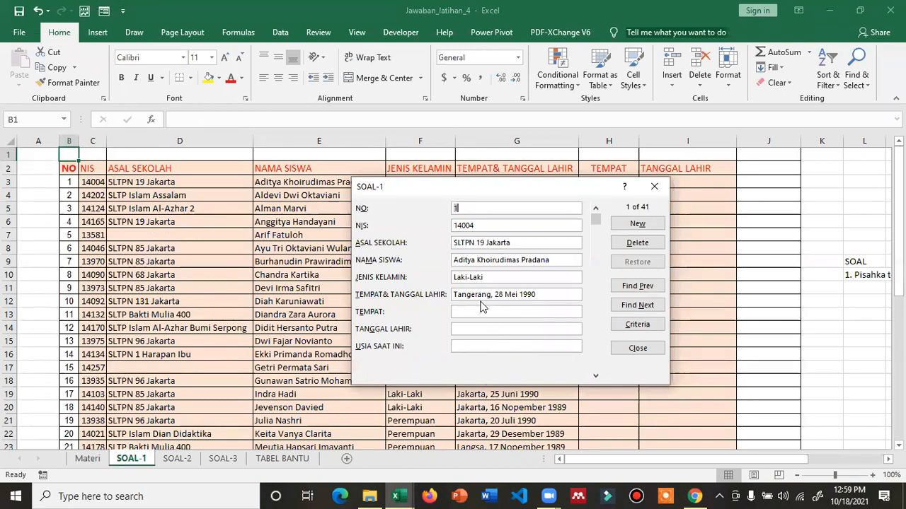
click(623, 226)
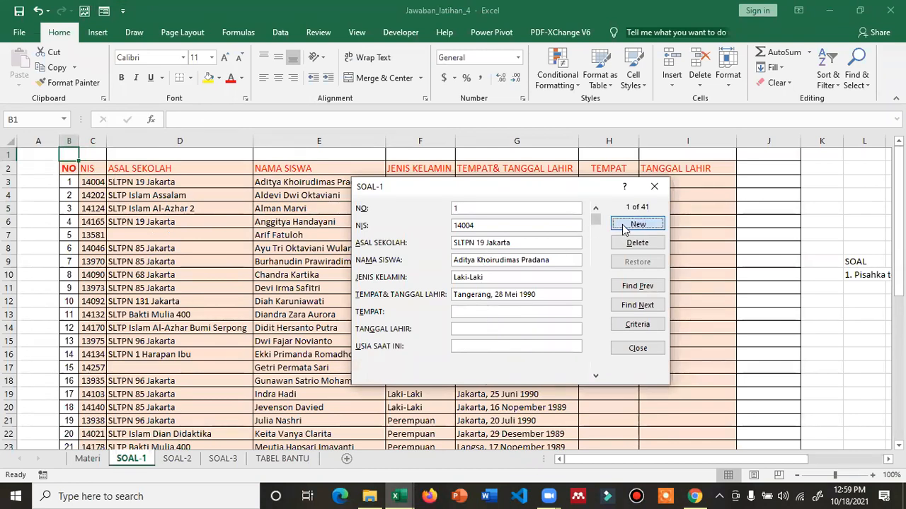
text(44)
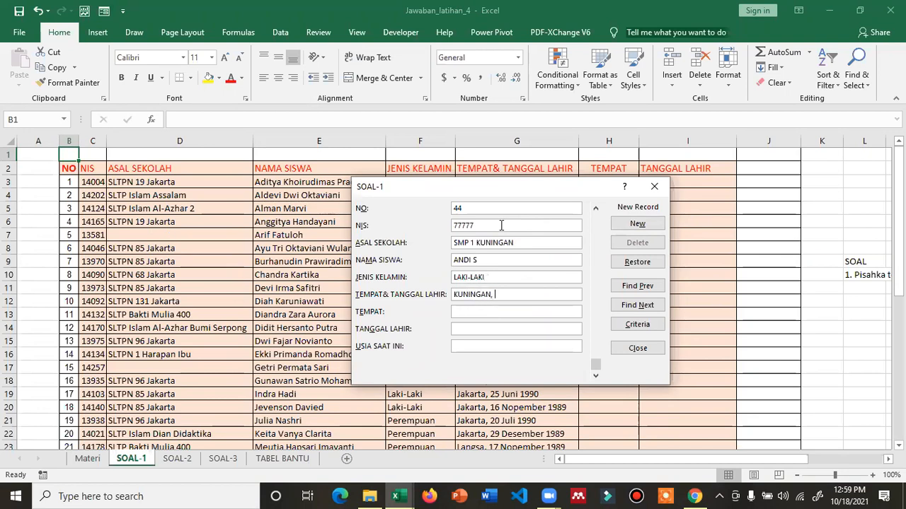
text(JANUARI 20)
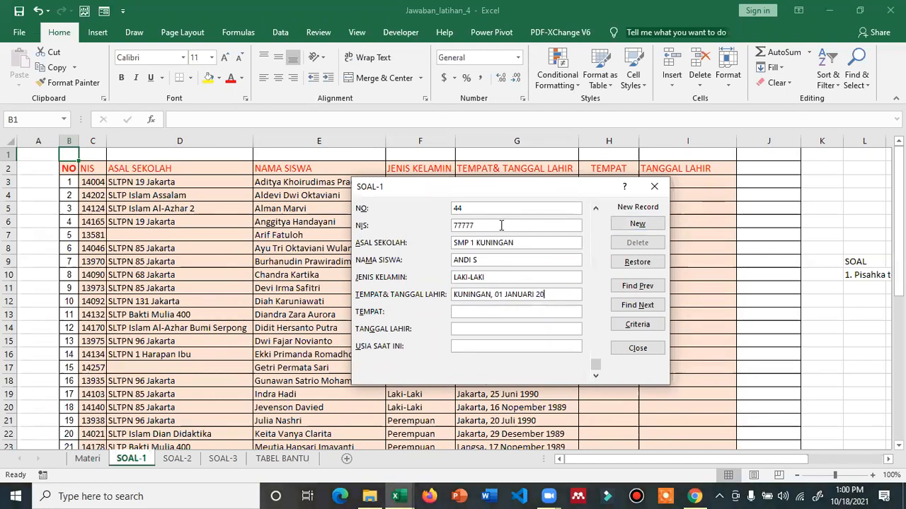
key(Return)
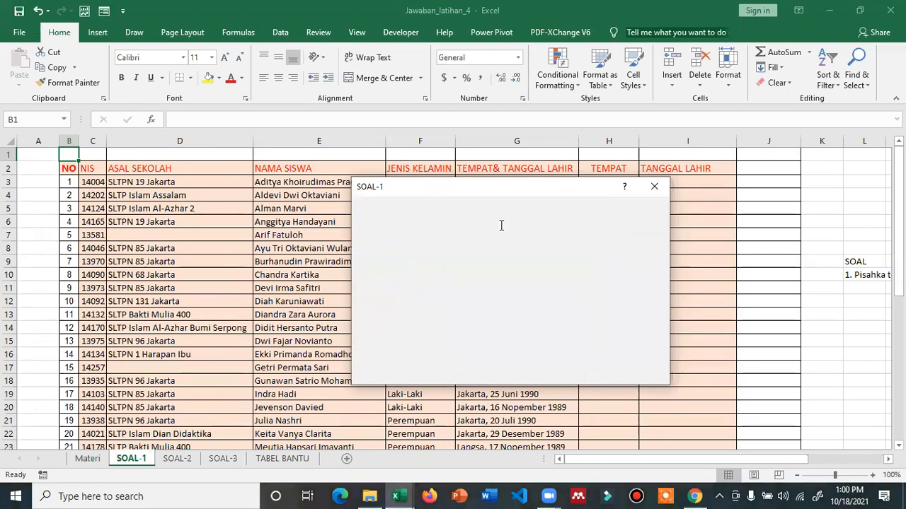
text(1991)
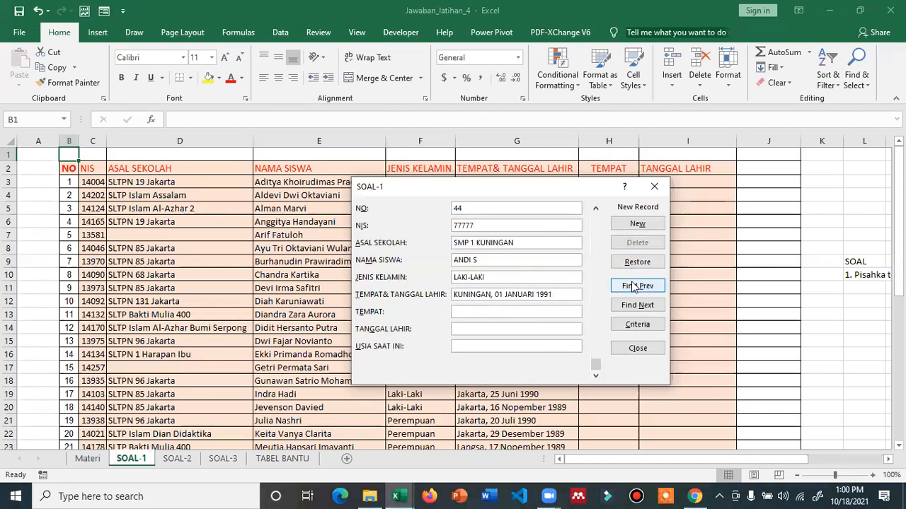
click(641, 225)
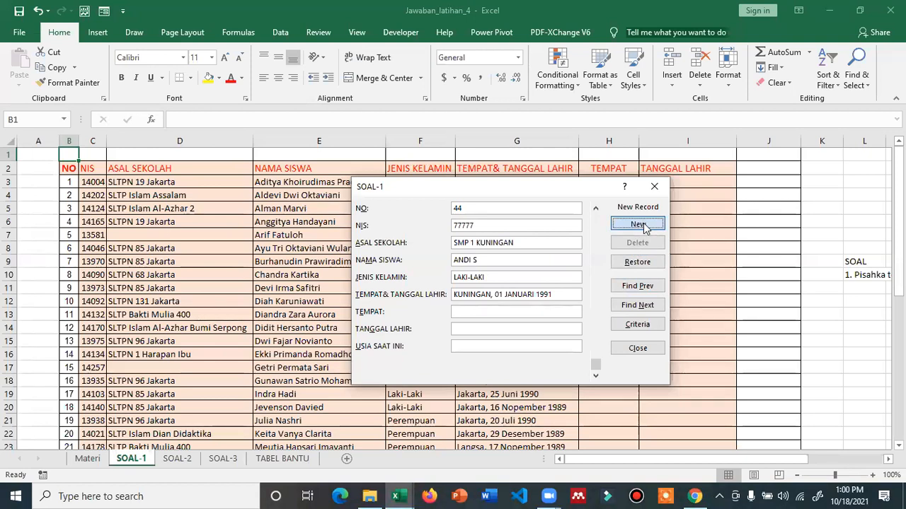
click(637, 348)
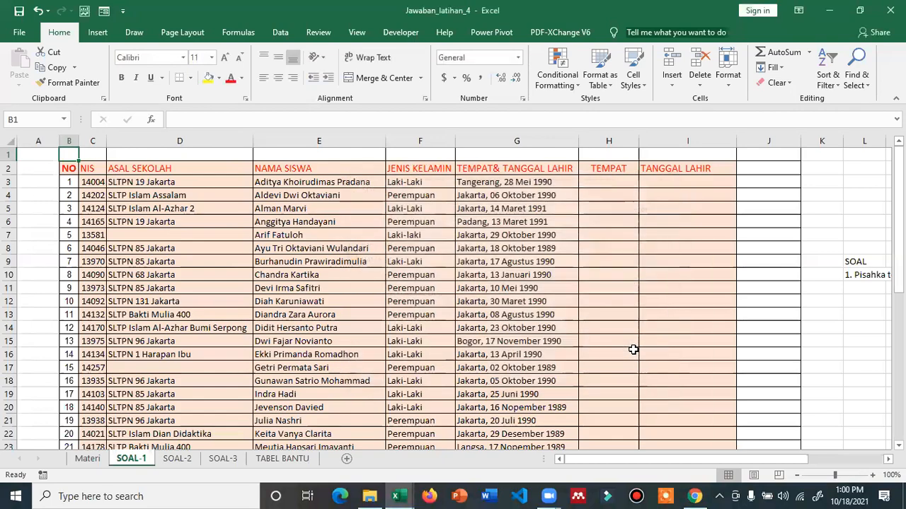
Check the newly added student record in row 44 at the end of the table
scroll(562, 327, down, 6)
scroll(557, 329, down, 3)
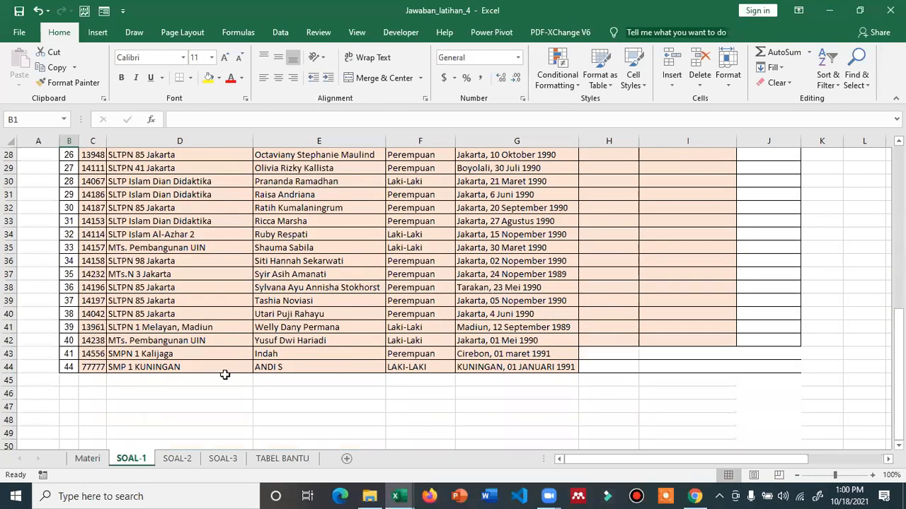
click(95, 367)
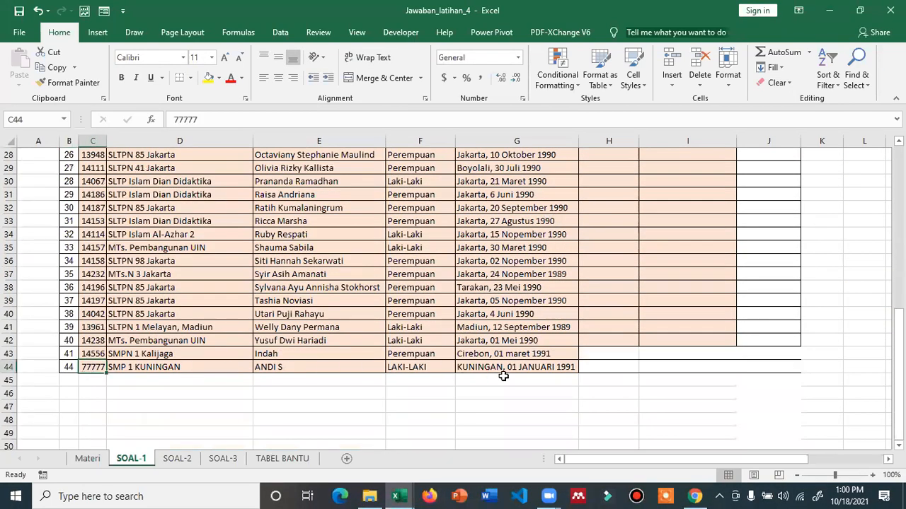
scroll(449, 248, up, 9)
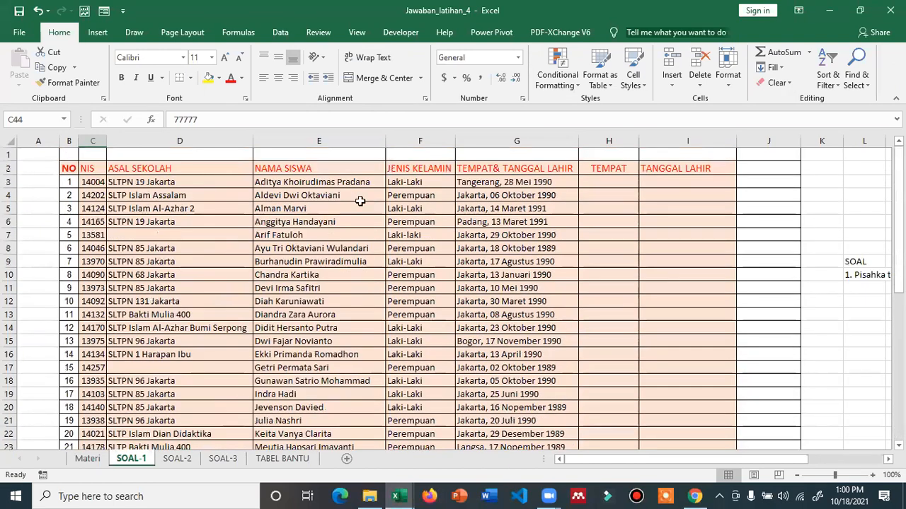
View the SOAL-1 data form from a school cell in row 4 and again from the one in row 3, closing it each time
click(147, 195)
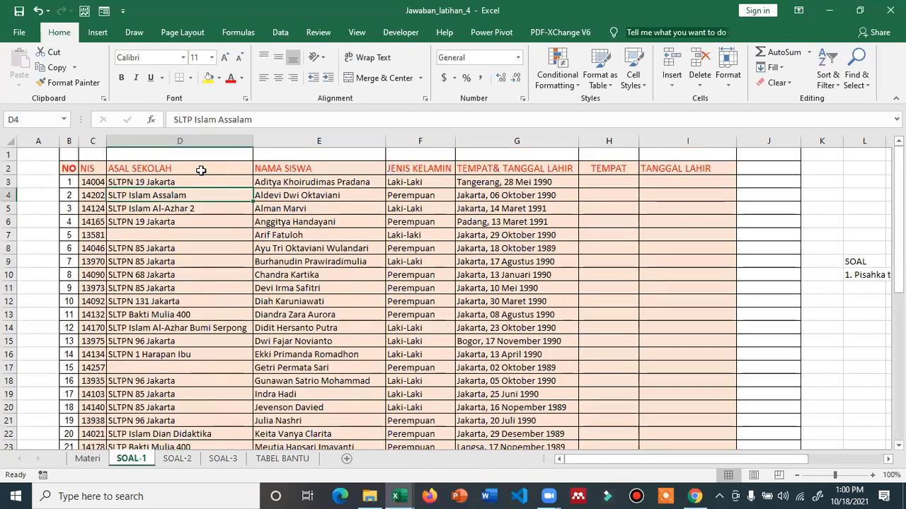
click(104, 10)
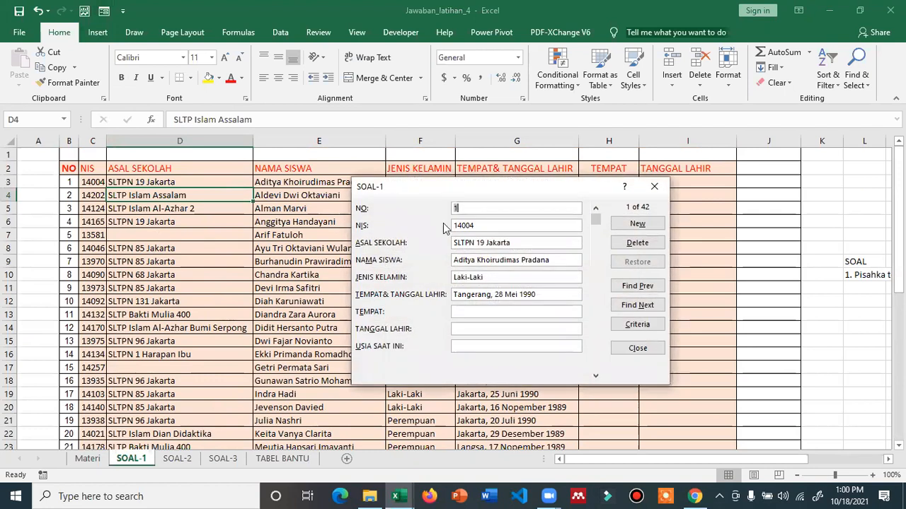
click(652, 189)
click(110, 181)
click(104, 11)
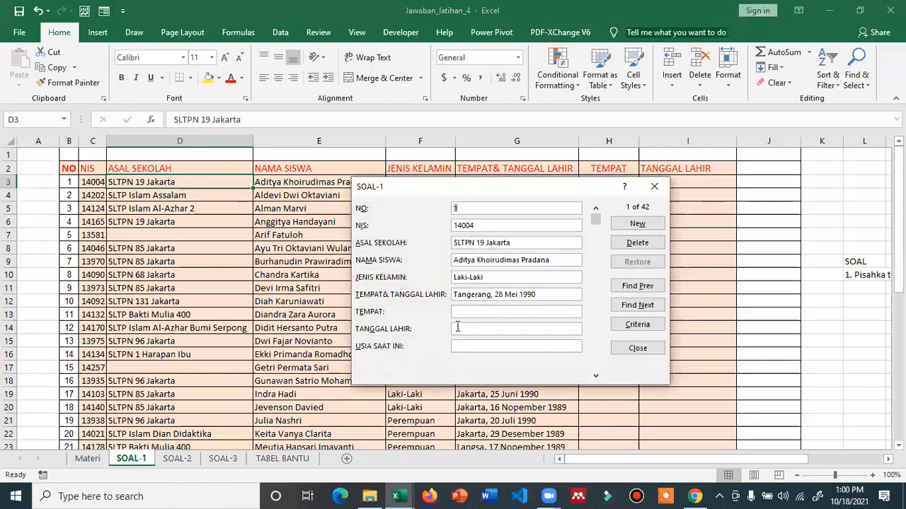
click(654, 189)
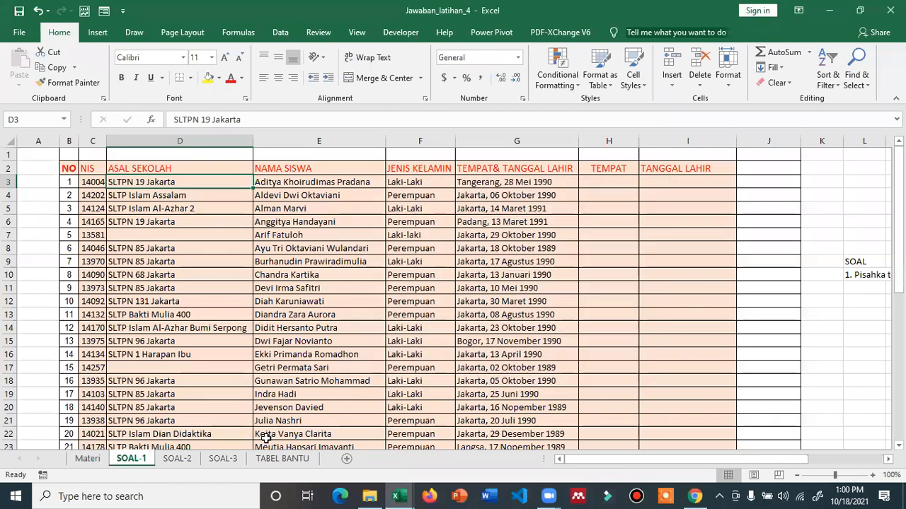
Try to open the data form on the SOAL-2 sheet from empty cell L13 outside the table
click(179, 459)
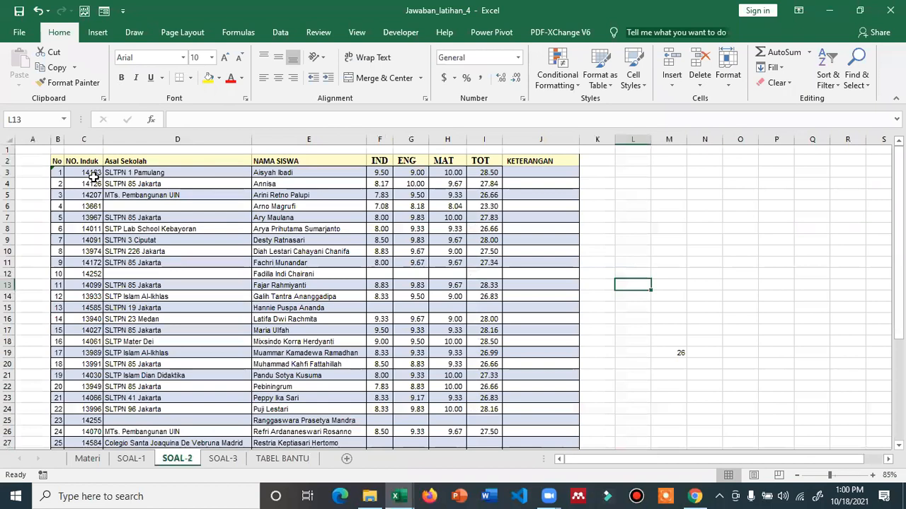
click(104, 11)
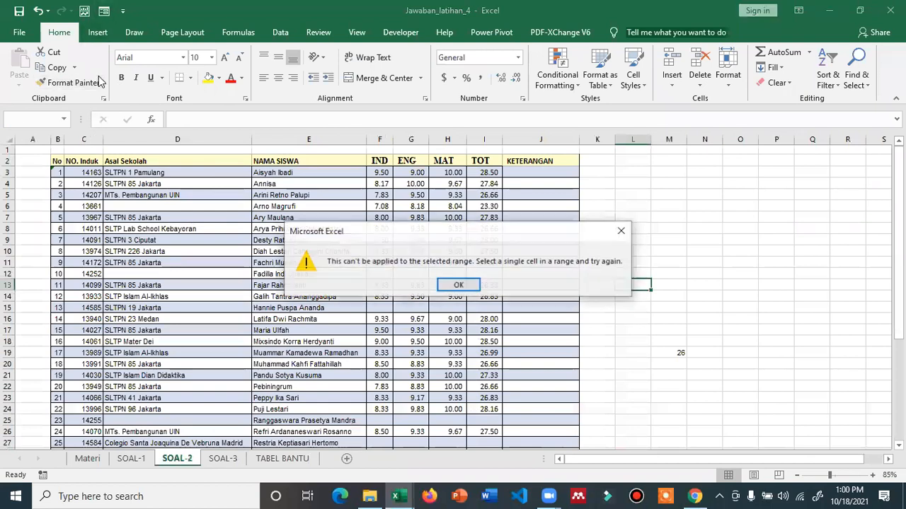
click(449, 285)
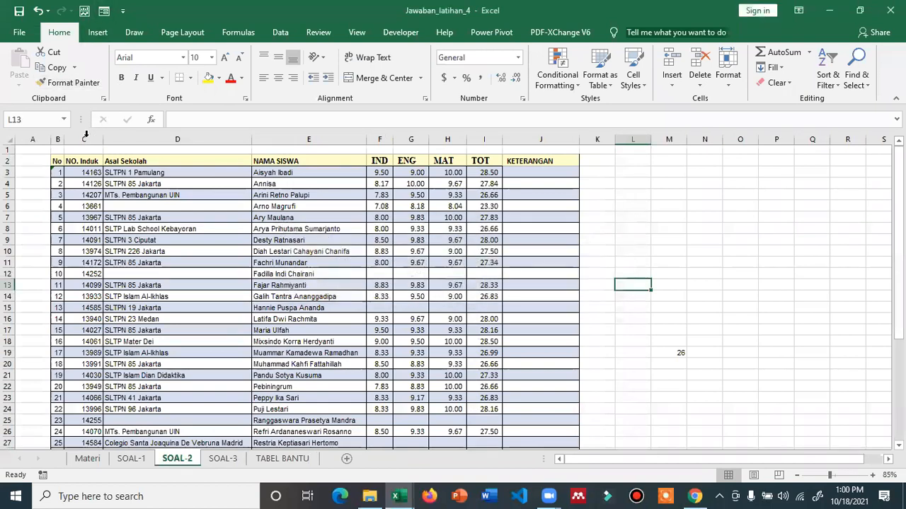
View the SOAL-2 data form from the No header cell and from school cell D14, closing it each time
click(57, 162)
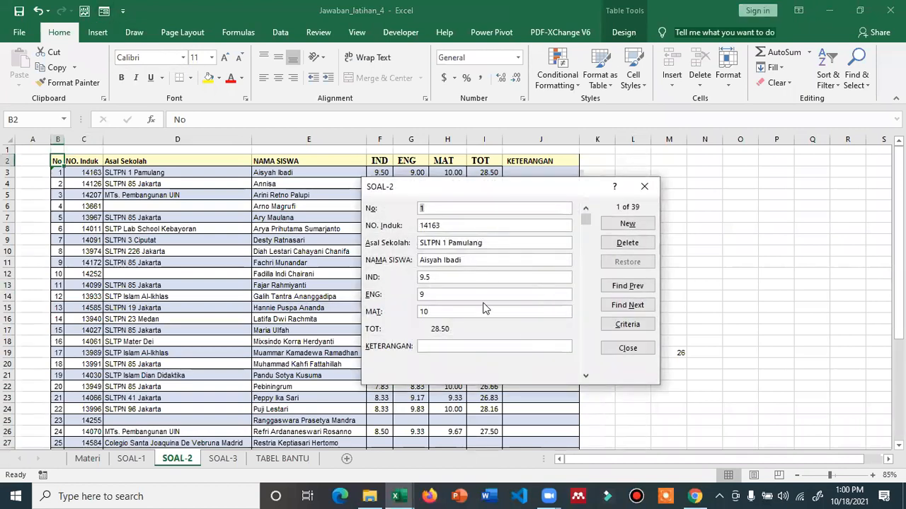
click(644, 186)
click(70, 205)
click(211, 215)
click(161, 295)
click(104, 10)
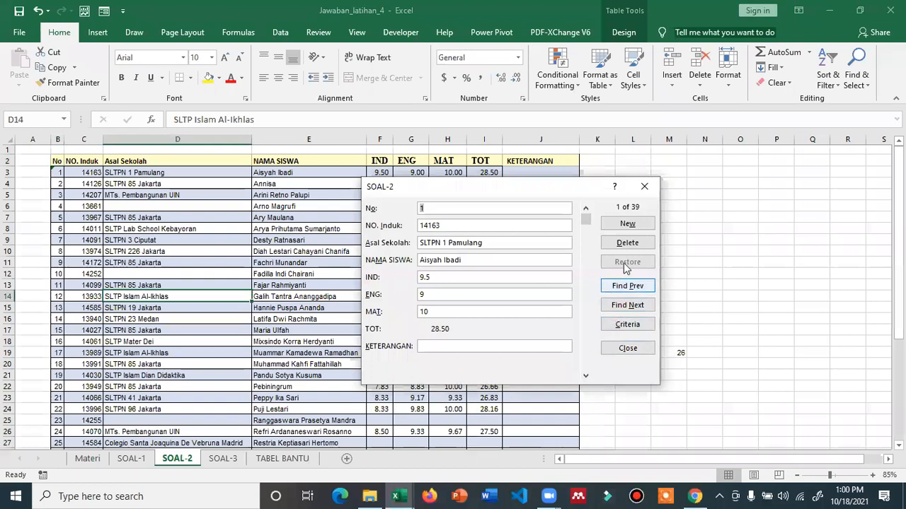
click(643, 188)
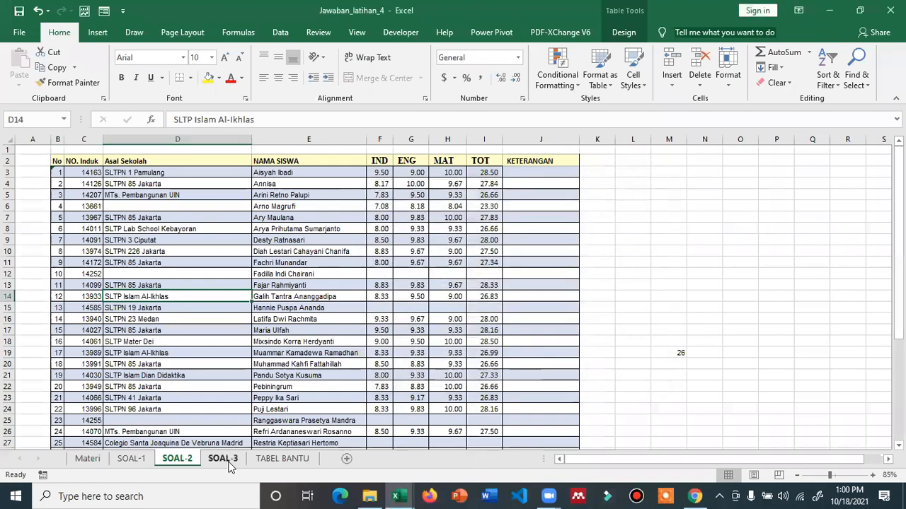
View the SOAL-3 data form from the KODE PESANAN header cell, examine its fields, and close it
click(227, 460)
click(84, 195)
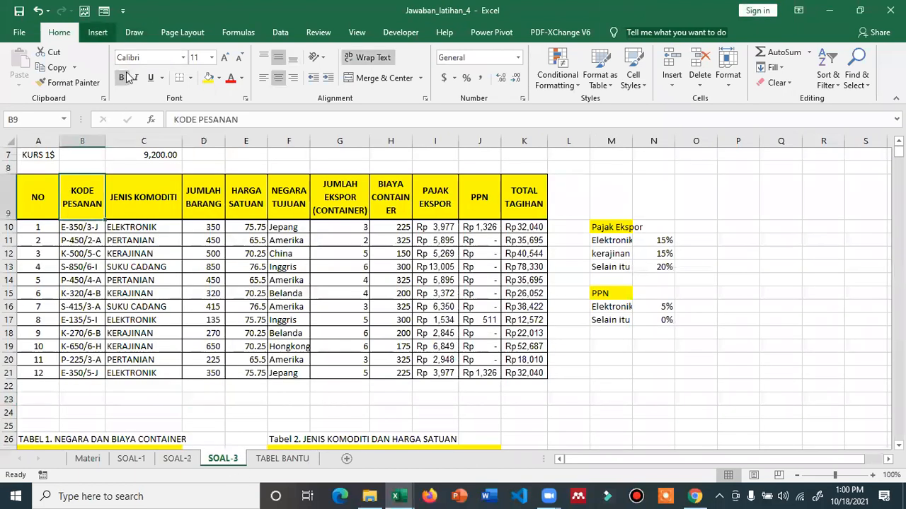
click(104, 11)
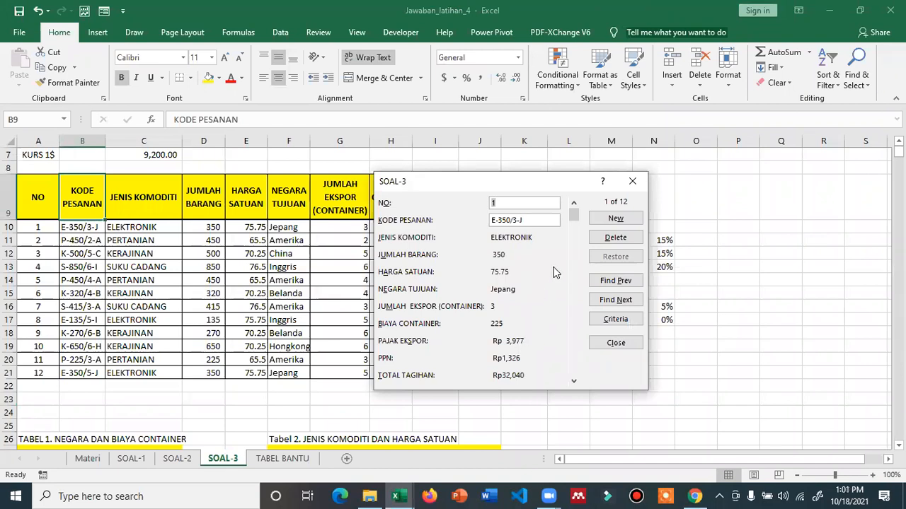
click(571, 231)
click(571, 235)
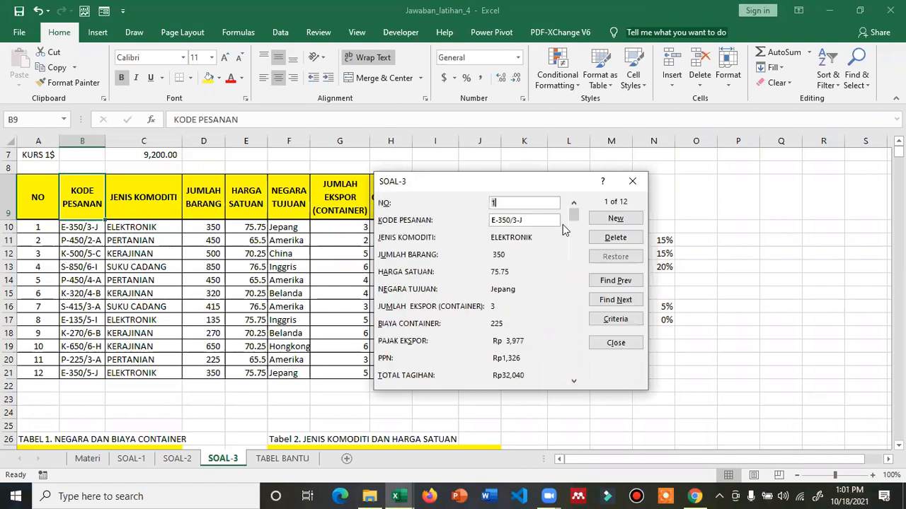
click(632, 181)
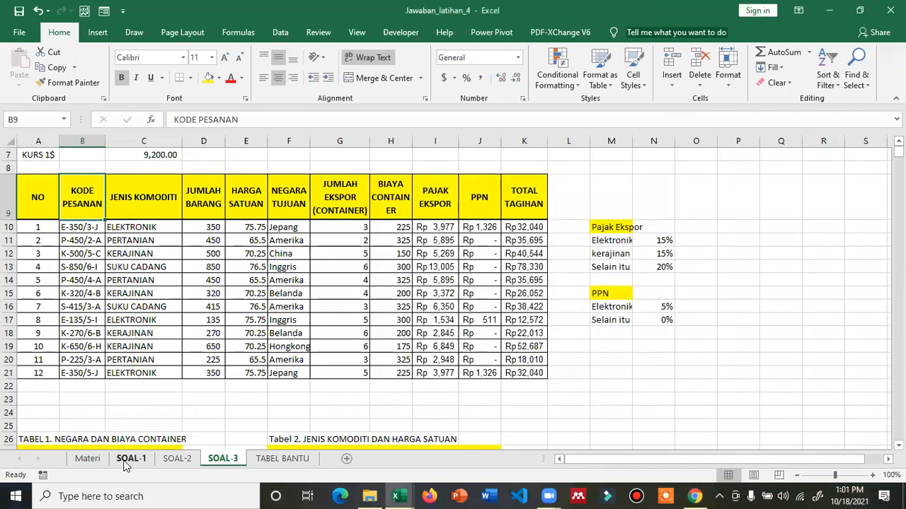
Review the lesson topics on the Materi sheet and return to the SOAL-1 sheet
click(125, 464)
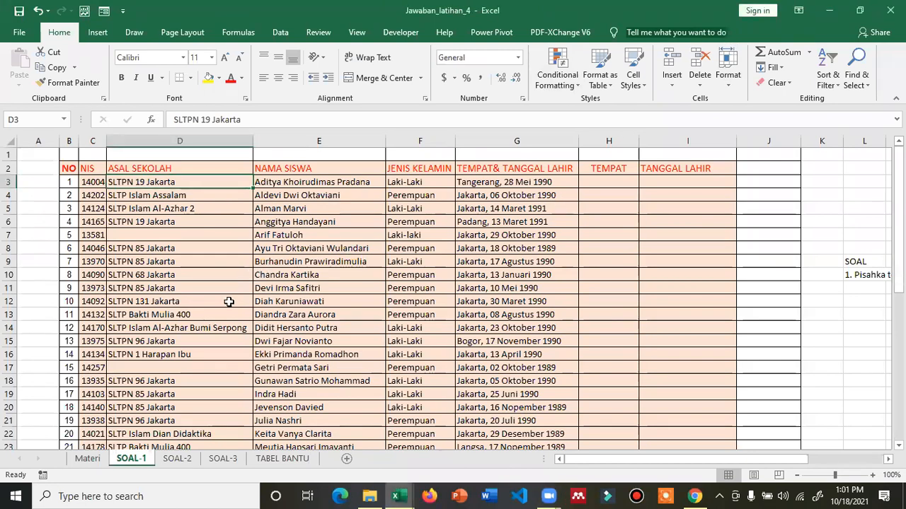
click(88, 459)
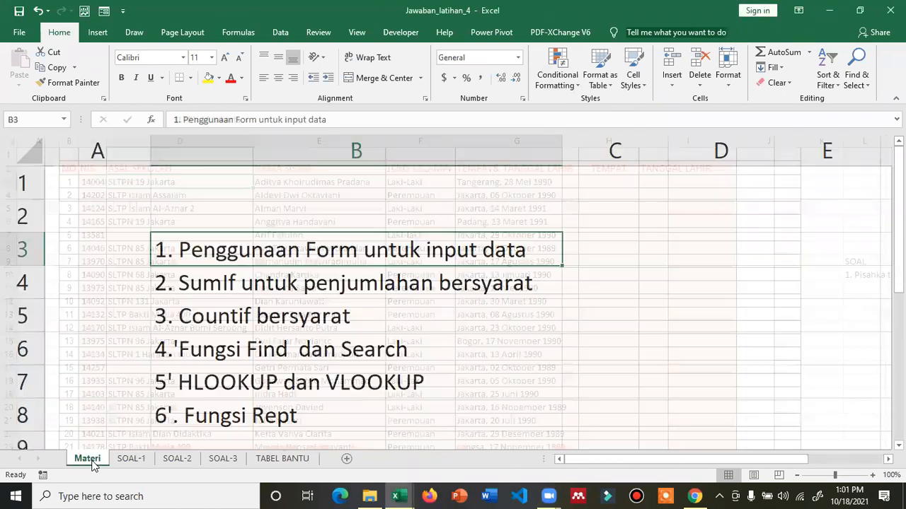
click(127, 458)
click(92, 459)
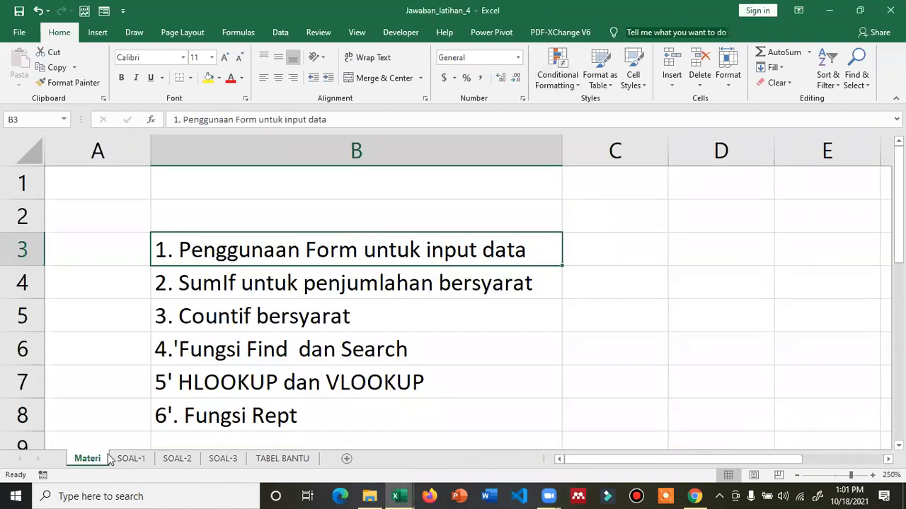
click(131, 458)
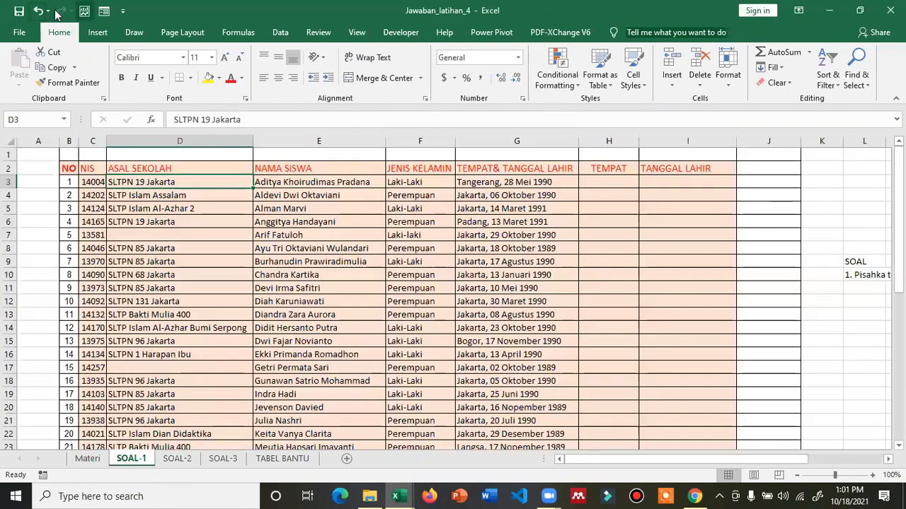
Open the SOAL-1 data form, move it slightly off the student names, and advance to record 5
click(104, 10)
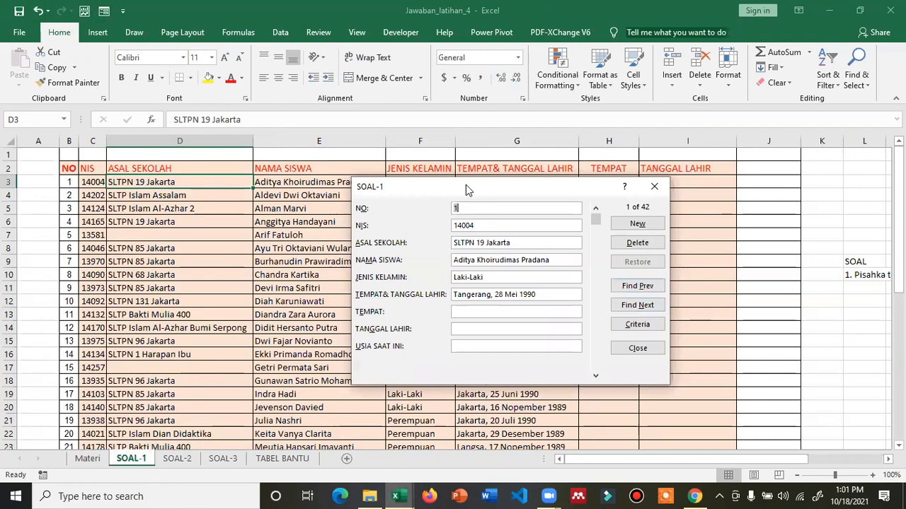
drag(465, 185, 495, 163)
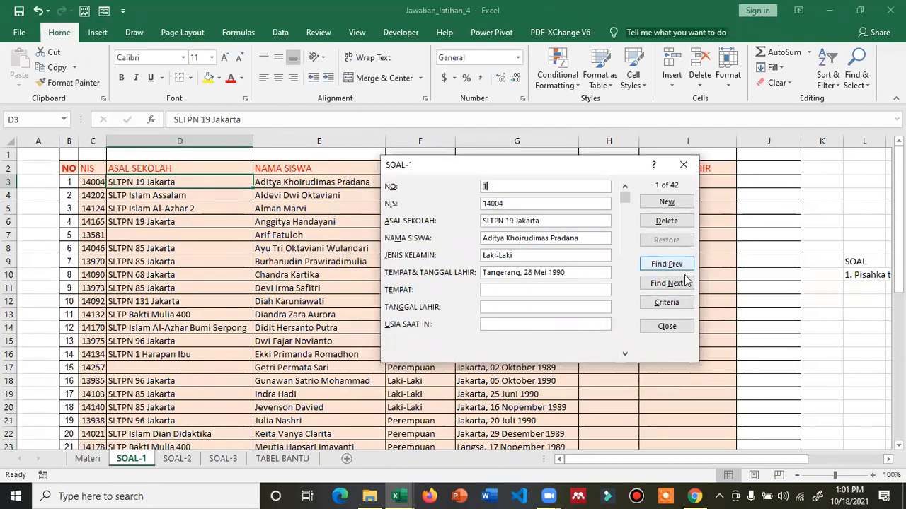
click(677, 286)
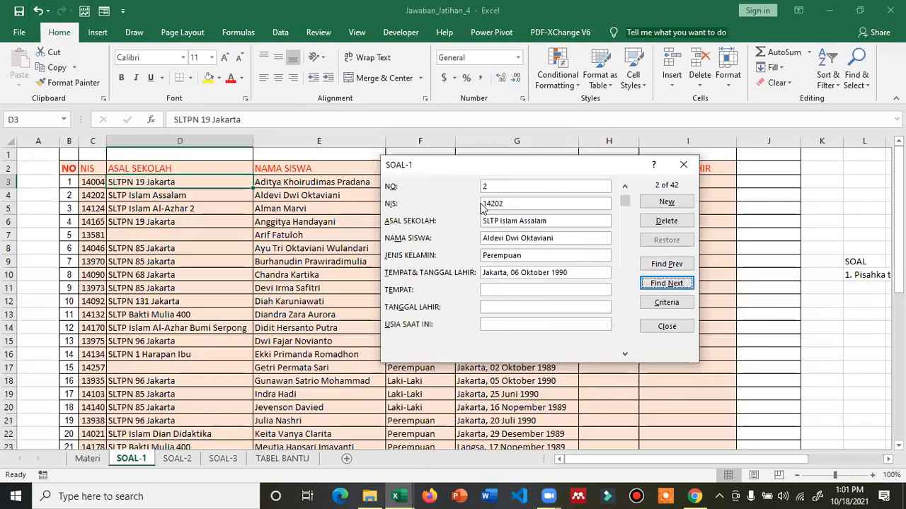
click(667, 285)
click(667, 285)
click(668, 284)
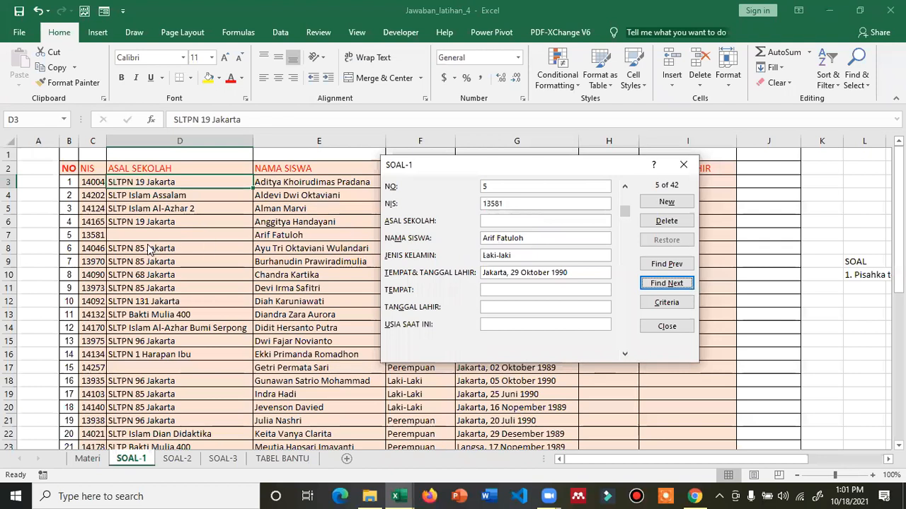
Try to fill in SMPN 1 MAJALENGKA as record 5's school, advance one record, and go back to check it
click(507, 222)
text(SMPN 1 MAJA)
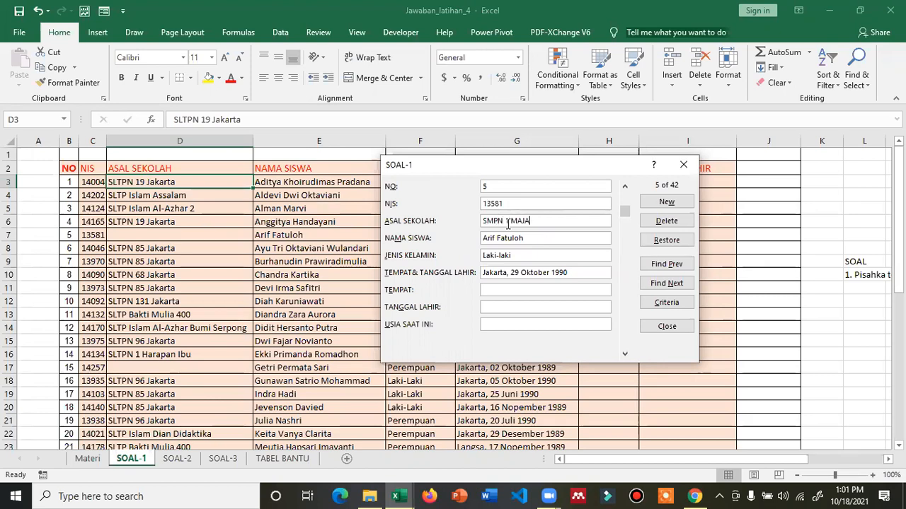
text(KA)
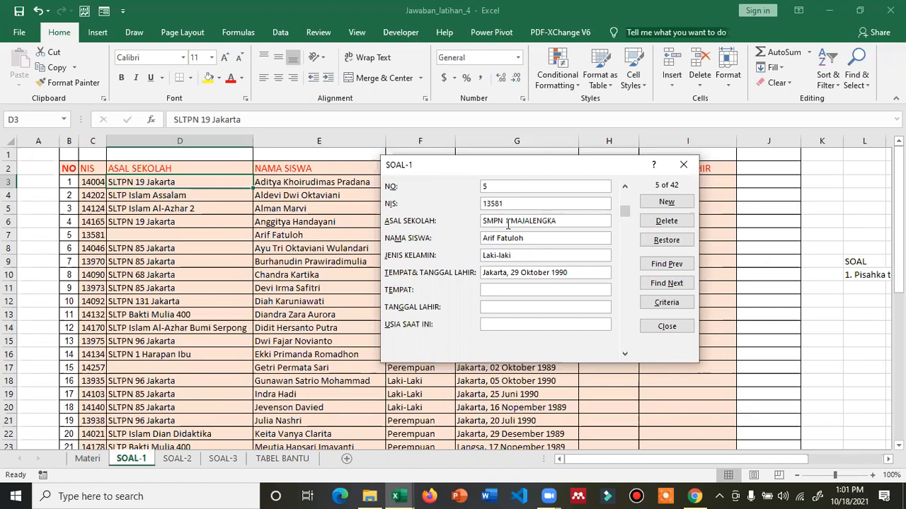
click(667, 284)
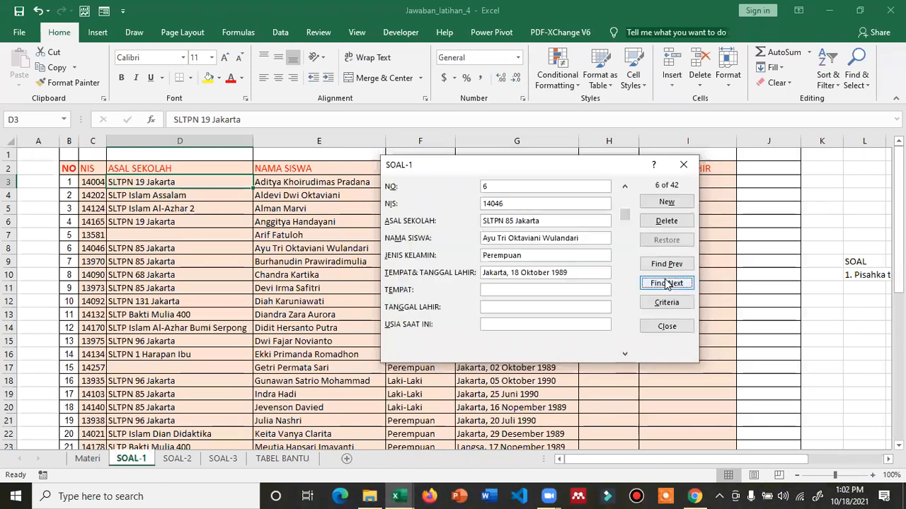
click(667, 266)
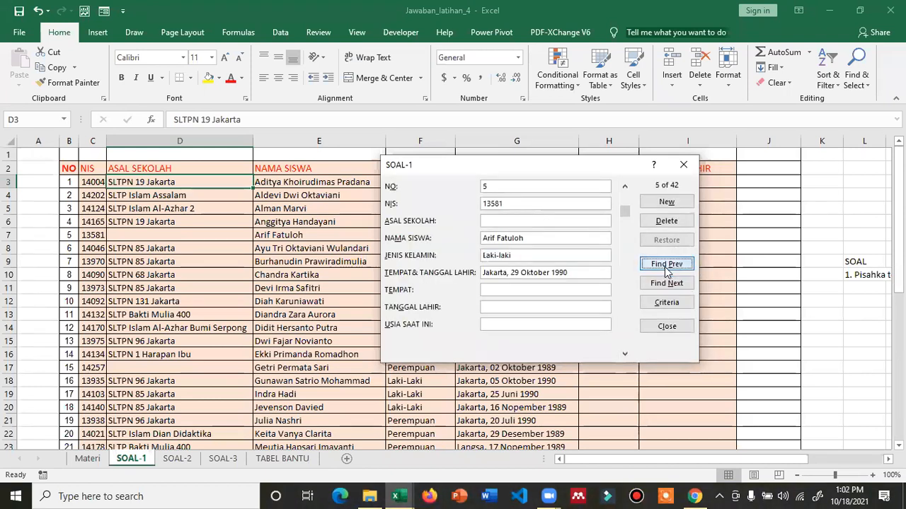
Set record 5's ASAL SEKOLAH to SMPN 1 MAJALENGKA and commit it by starting a blank new record
click(536, 223)
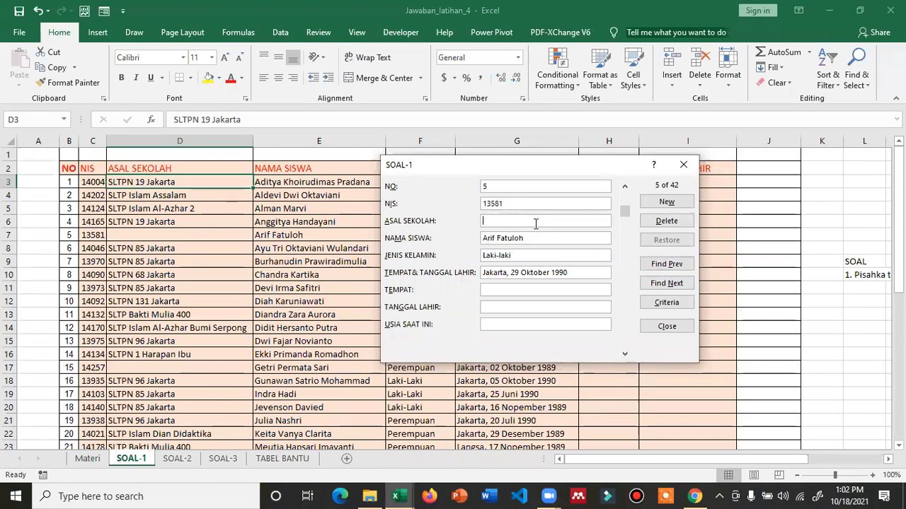
text(SMPN 1 MAJALENGKA)
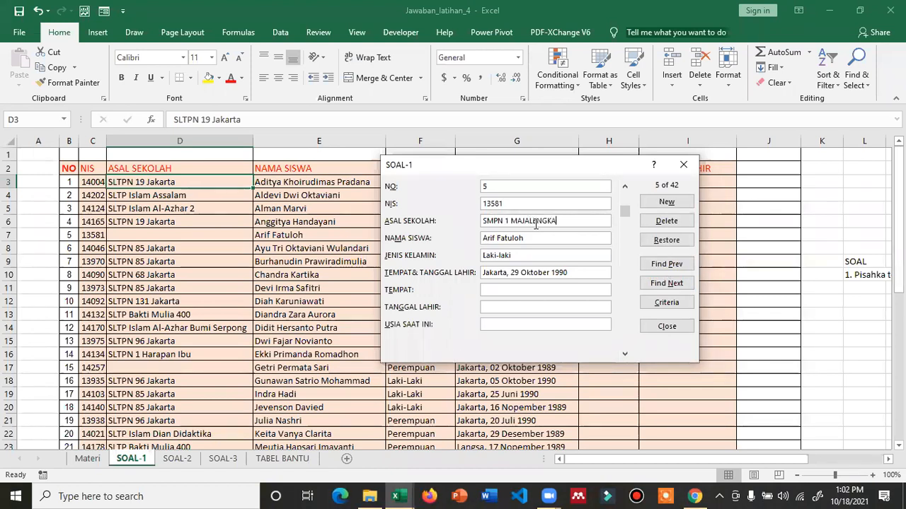
click(666, 203)
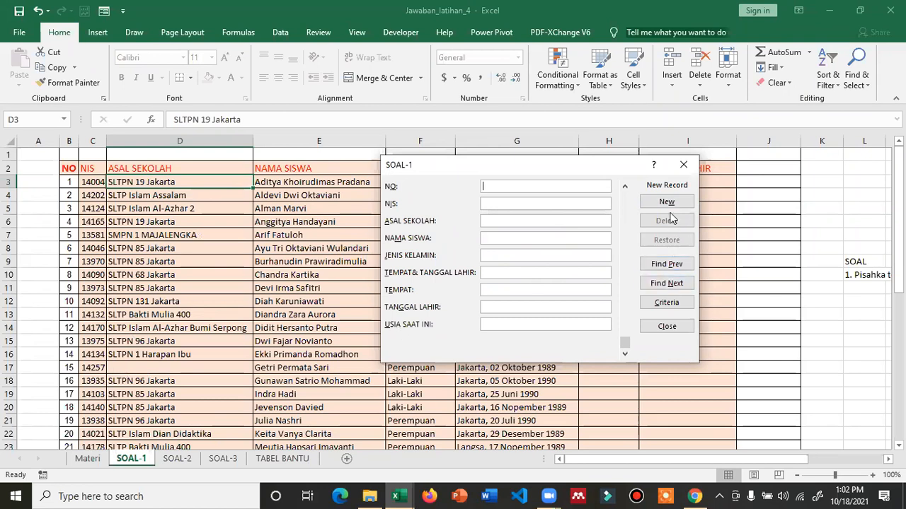
Browse the form backward from the last record, jump to the first and advance to record 3, close the form, and select the NIS header
click(665, 264)
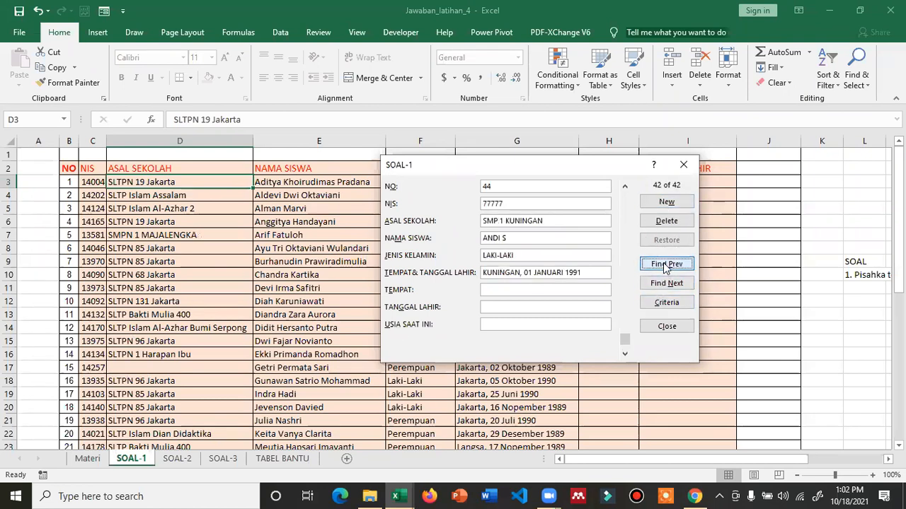
click(665, 265)
click(666, 265)
click(665, 265)
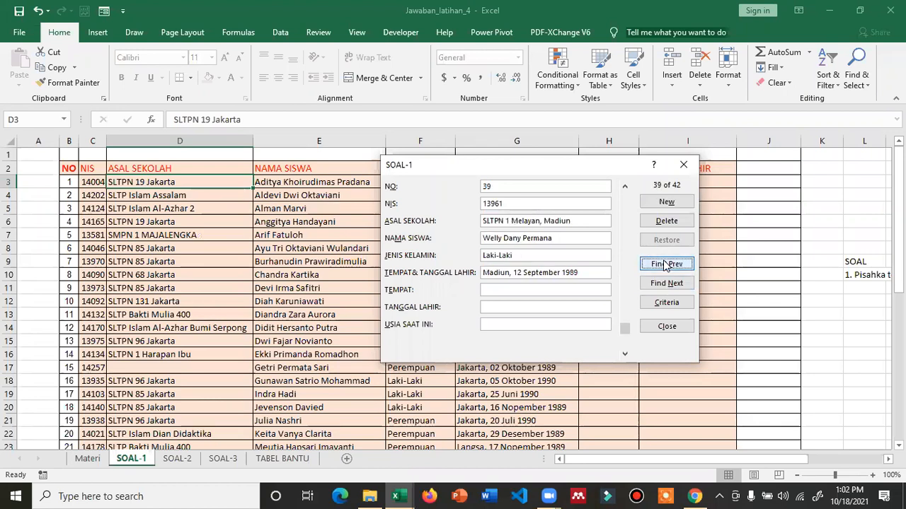
click(665, 264)
drag(624, 328, 634, 197)
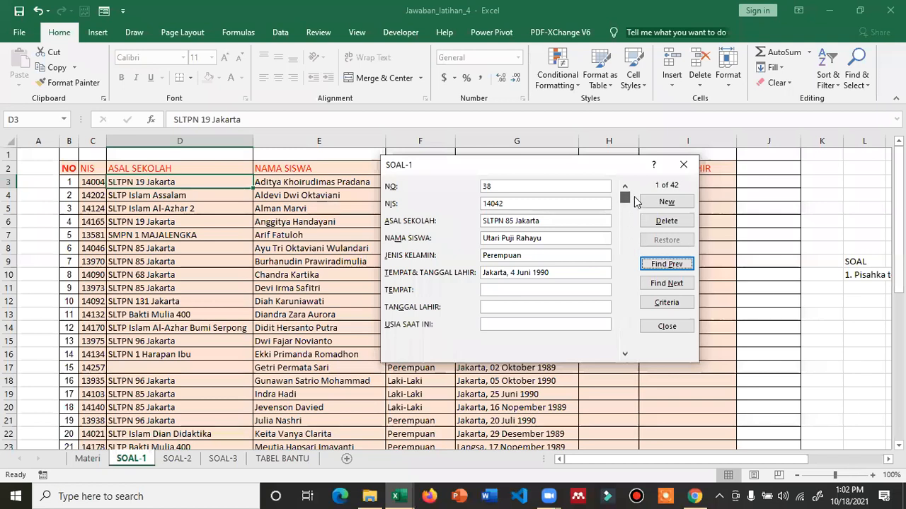
click(670, 284)
click(669, 284)
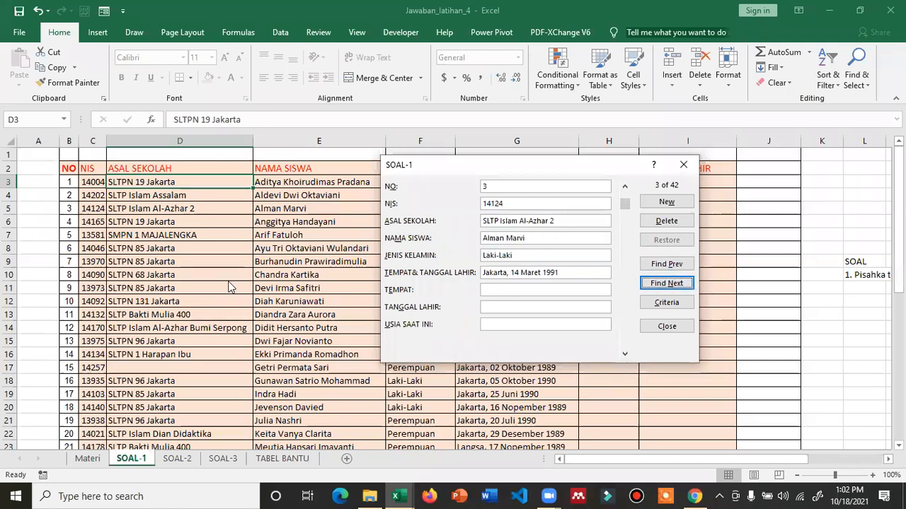
click(665, 327)
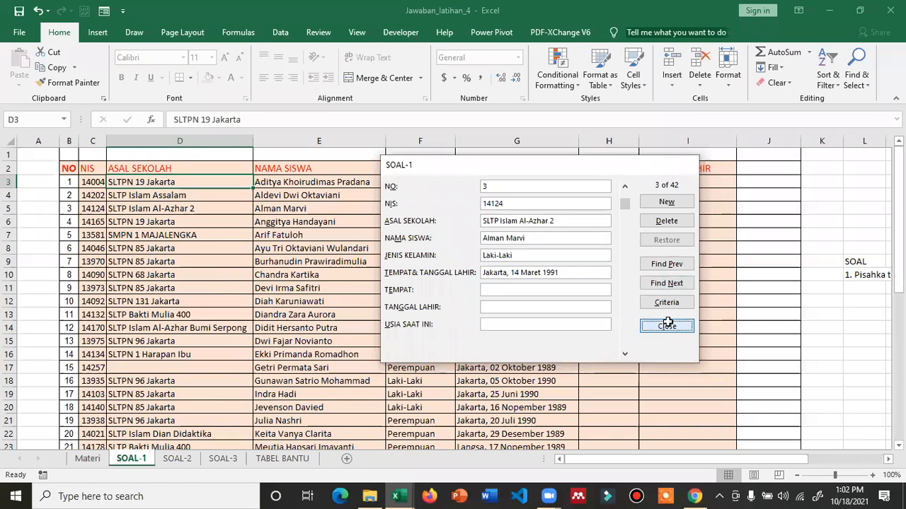
click(326, 275)
click(90, 169)
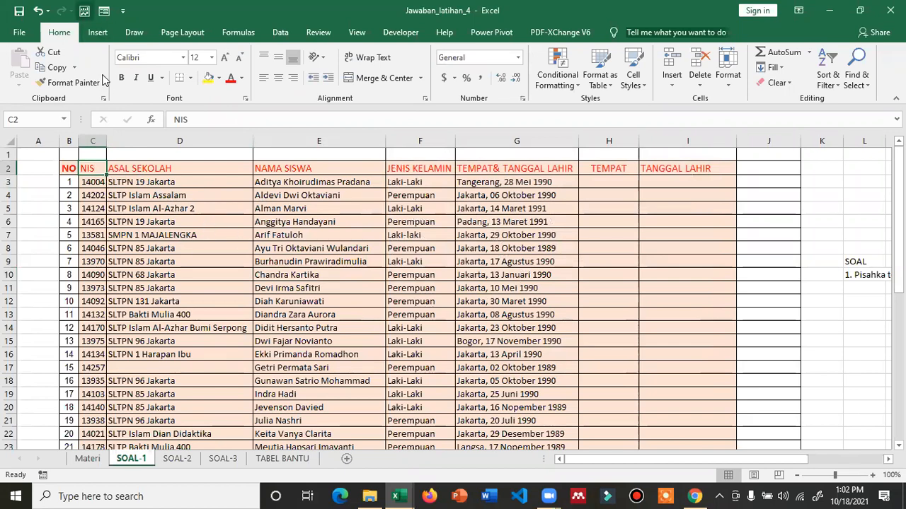
Open the SOAL-1 data form, browse forward three records from the first one, and close the form
click(104, 11)
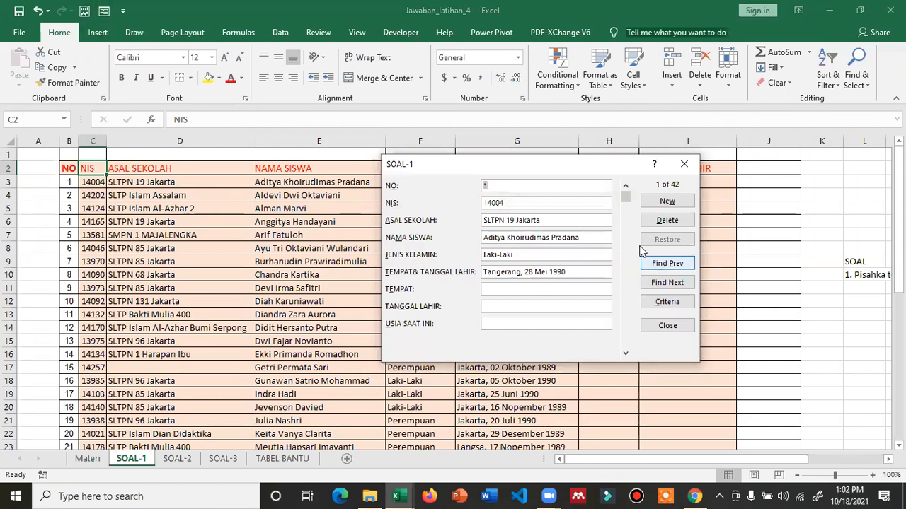
click(669, 283)
click(670, 283)
click(669, 282)
click(684, 164)
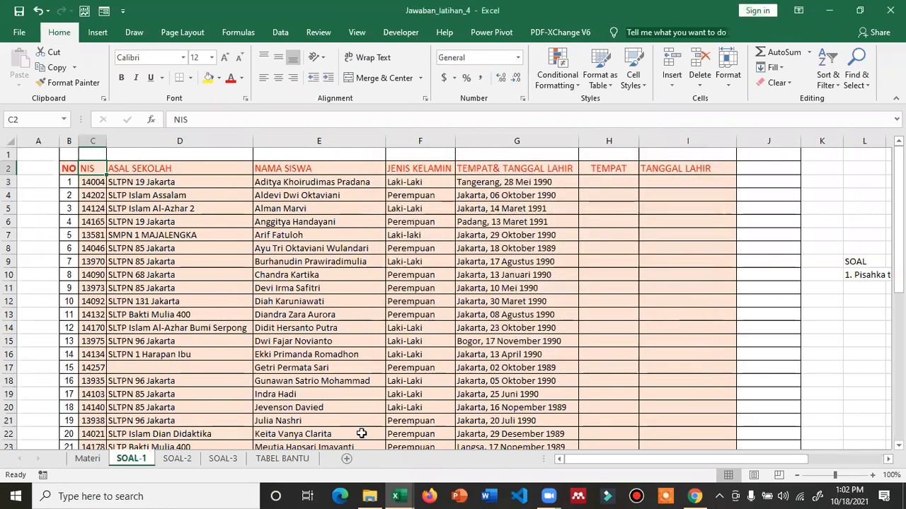
Add a new worksheet after SOAL-1 and enter the headers NO in D4 and NAMA in E4
click(348, 459)
click(170, 193)
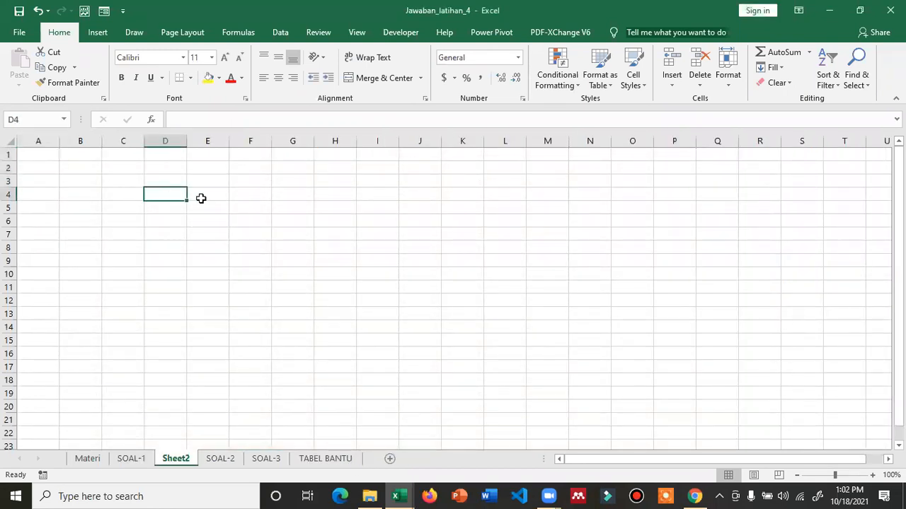
text(no)
click(202, 200)
text(NAMA)
key(Return)
key(Up)
key(Left)
text(no)
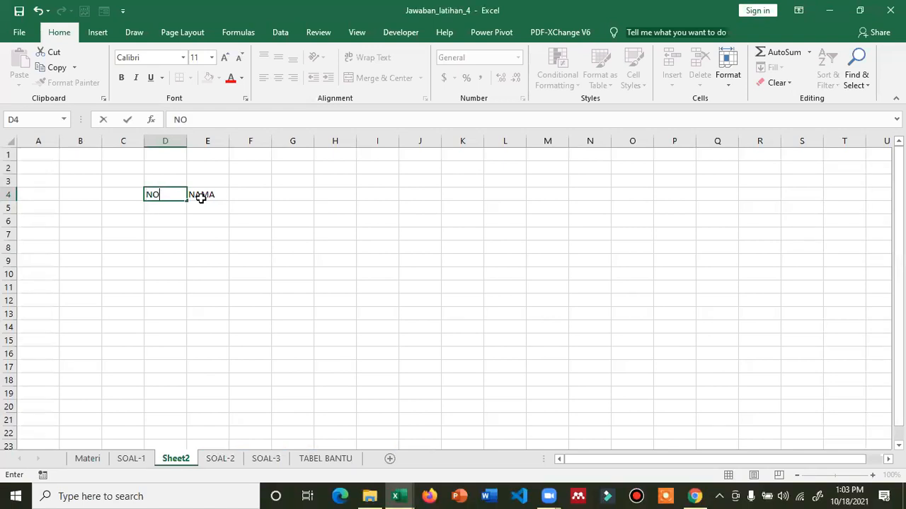
key(Return)
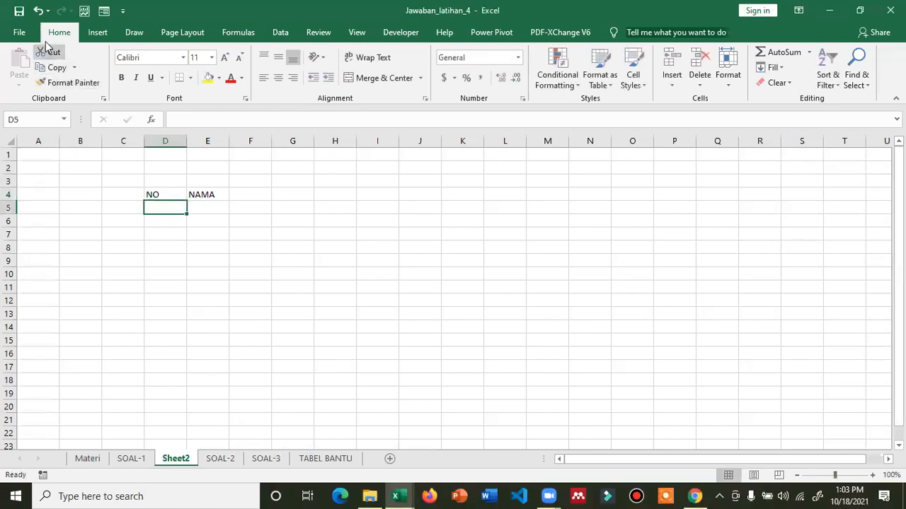
Open the data form for Sheet2 with the first row as labels and add a record with NO 1 and NAMA A
click(104, 11)
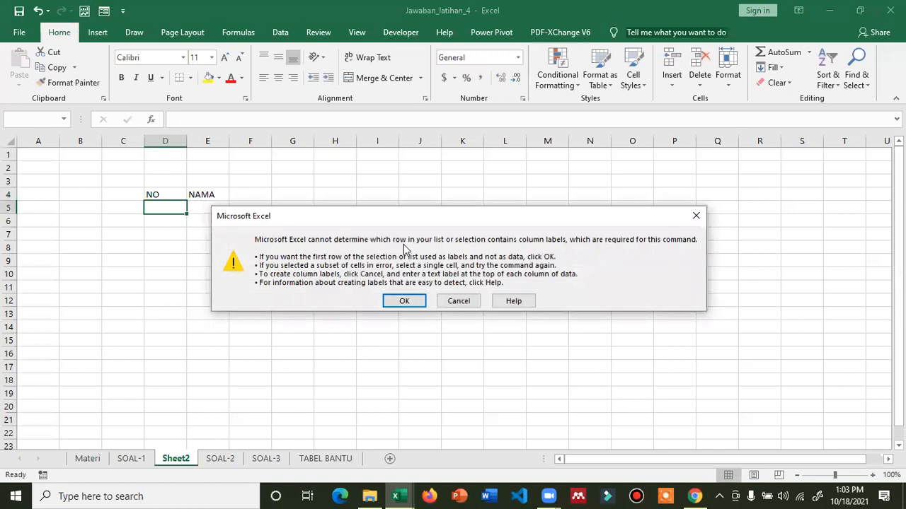
click(404, 302)
text(1)
text(A)
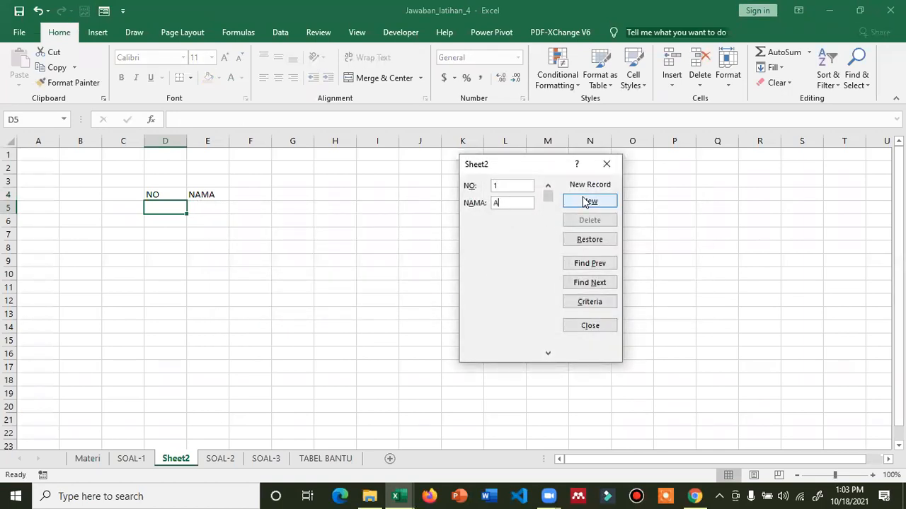
click(587, 202)
Add record 2 with NAMA D and record 3 with NAMA F through the Sheet2 form, and close it
text(2)
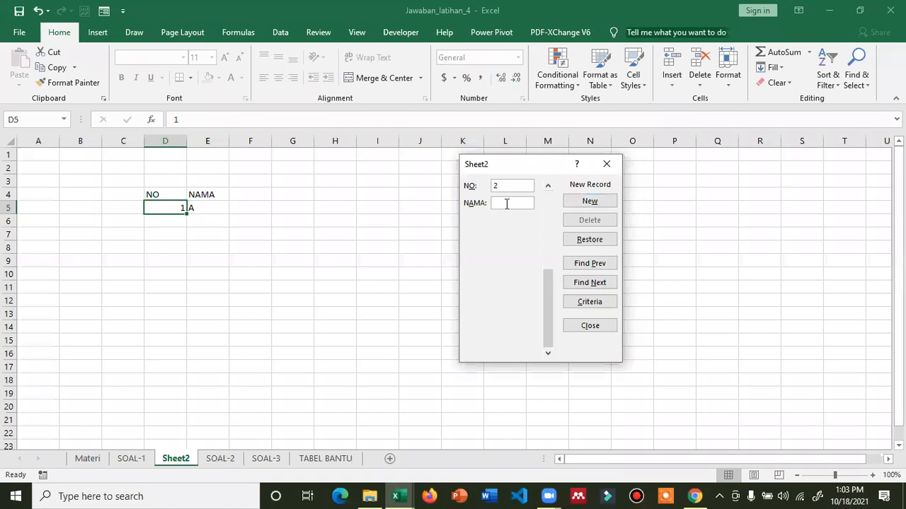
text(D)
click(584, 202)
text(3)
click(516, 202)
text(F)
click(589, 201)
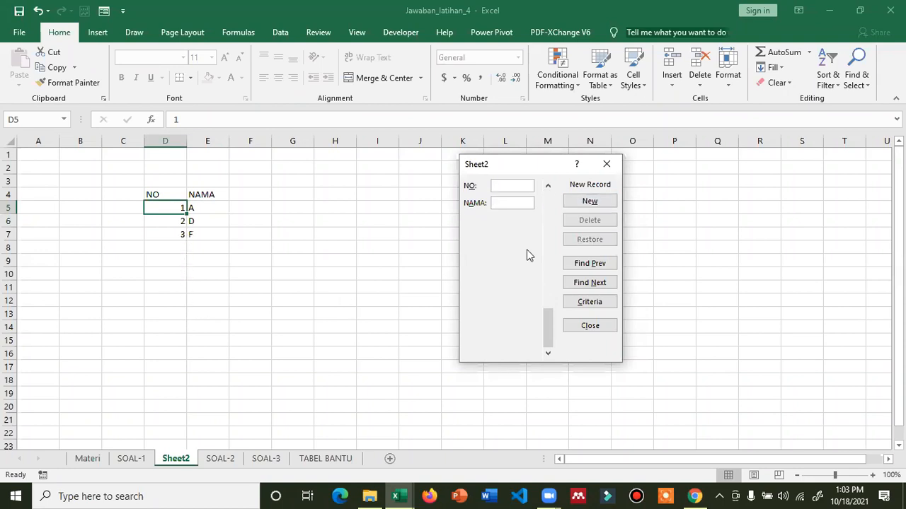
click(587, 327)
click(289, 238)
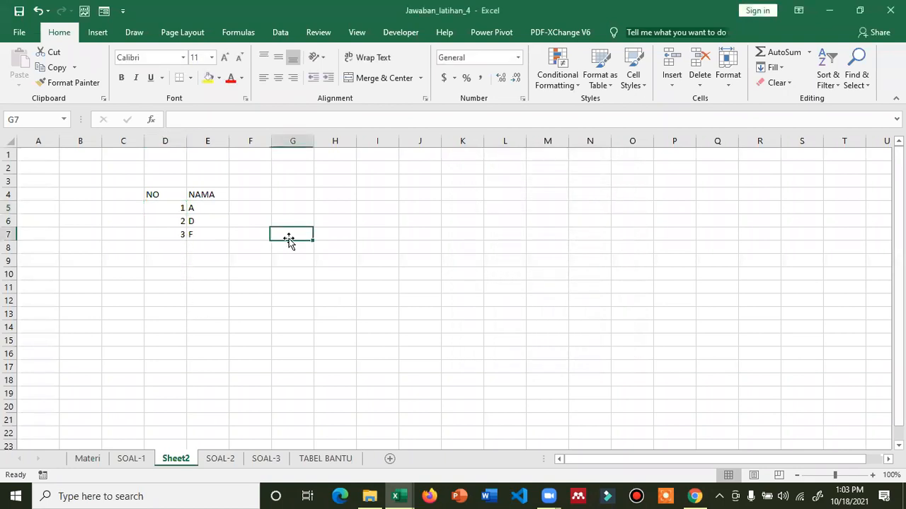
Enter 4 and GG directly in cells D8 and E8, below the form-entered records
drag(167, 198, 210, 242)
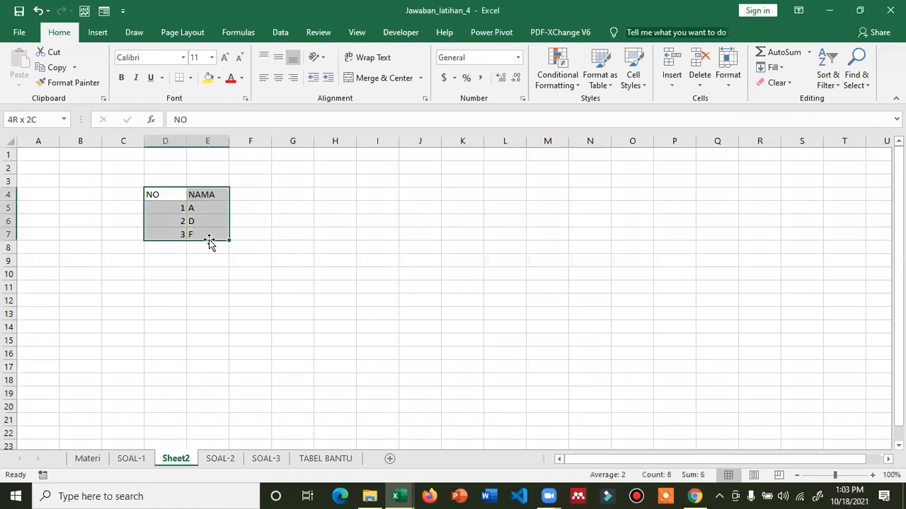
click(169, 249)
text(4)
key(Right)
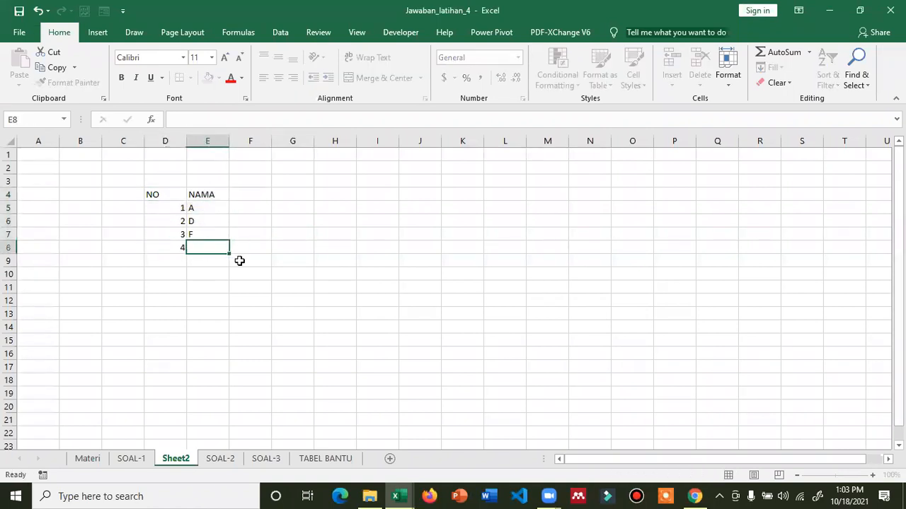
text(GG)
key(Return)
Enter 5 and GAG in row 9 and 6 and DASLJ in row 10 under the NO and NAMA headers
key(Left)
text(5)
key(Right)
text(GAG)
key(Return)
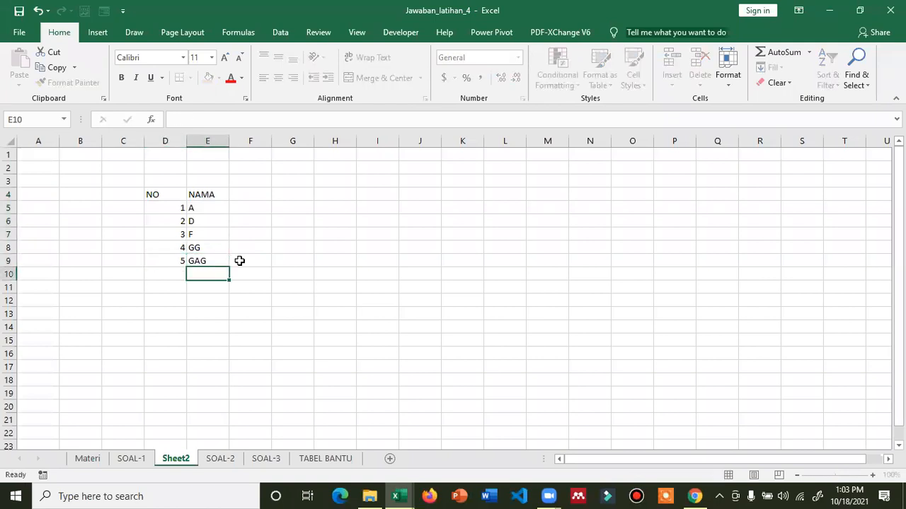
key(Left)
text(6)
key(Right)
text(DASLJ)
key(Return)
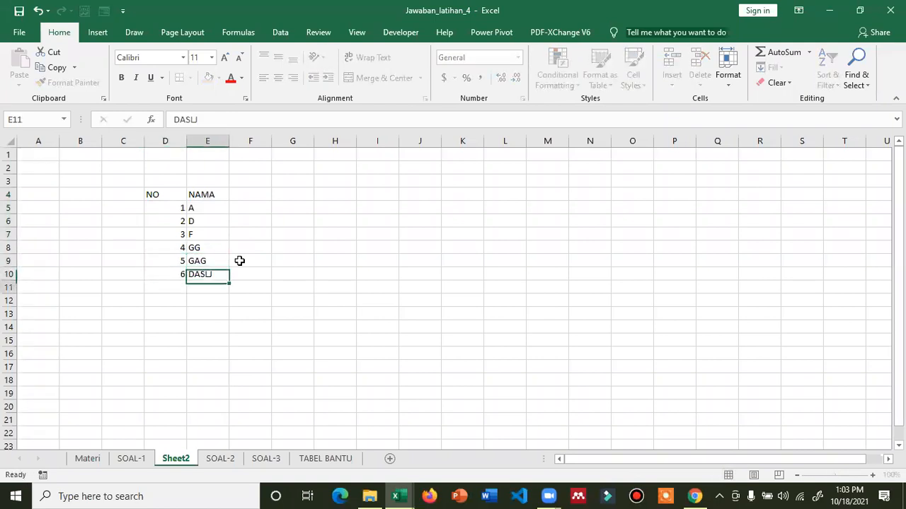
key(Up)
key(Left)
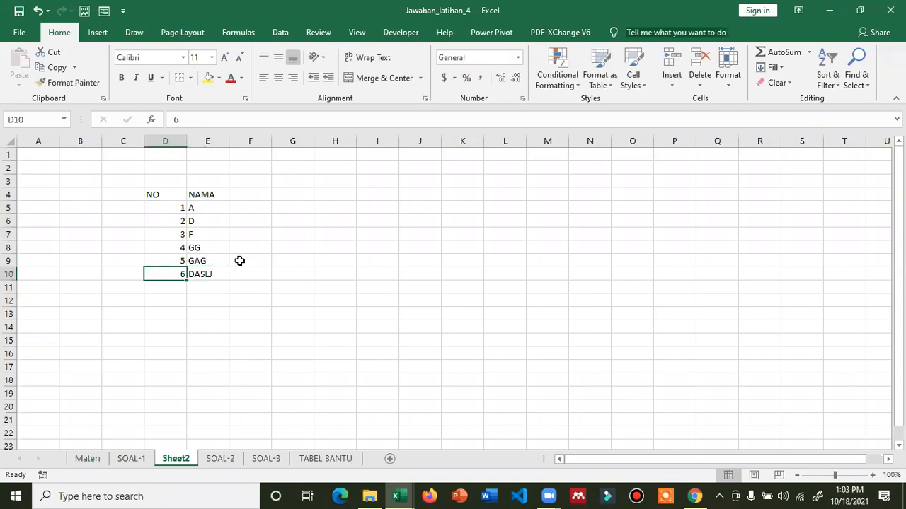
Delete the practice worksheet Sheet2 from the workbook
right_click(173, 458)
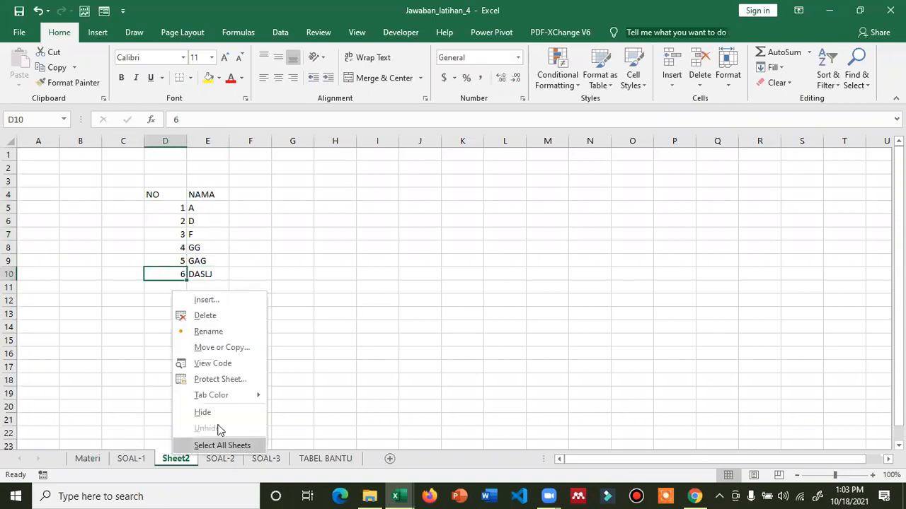
click(220, 318)
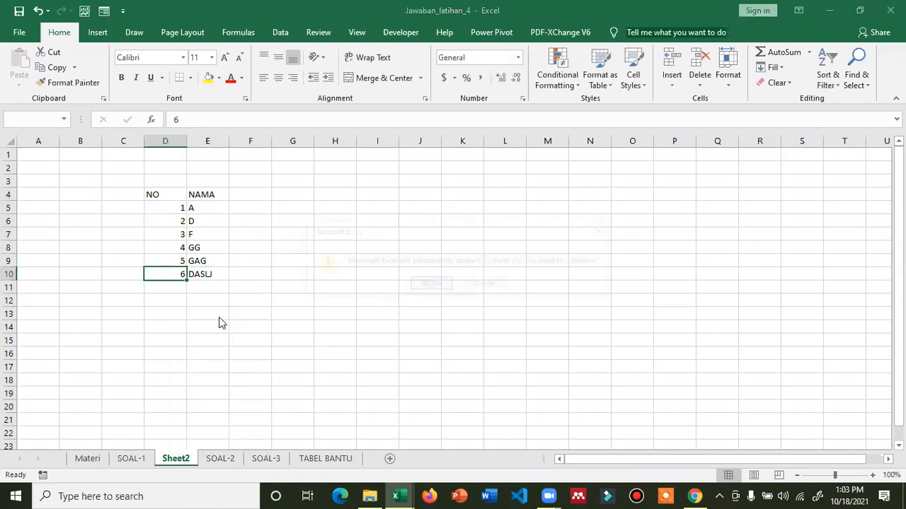
click(425, 285)
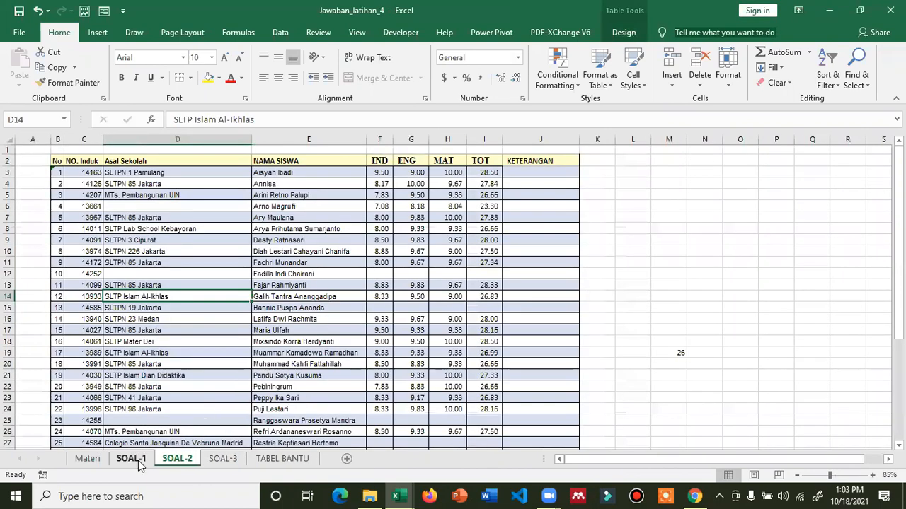
From the Materi sheet, find Form among the Commands Not in the Ribbon in the Quick Access Toolbar options, and leave the options without changes
click(133, 458)
click(87, 459)
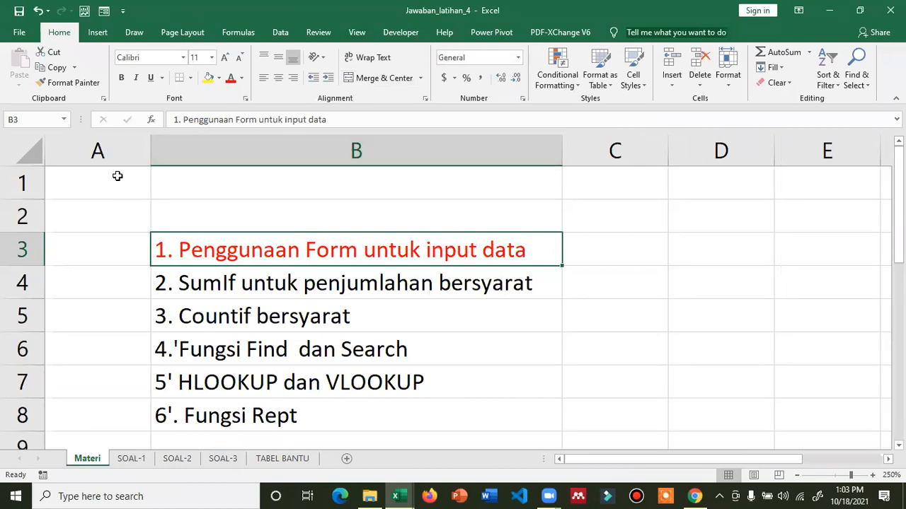
click(19, 36)
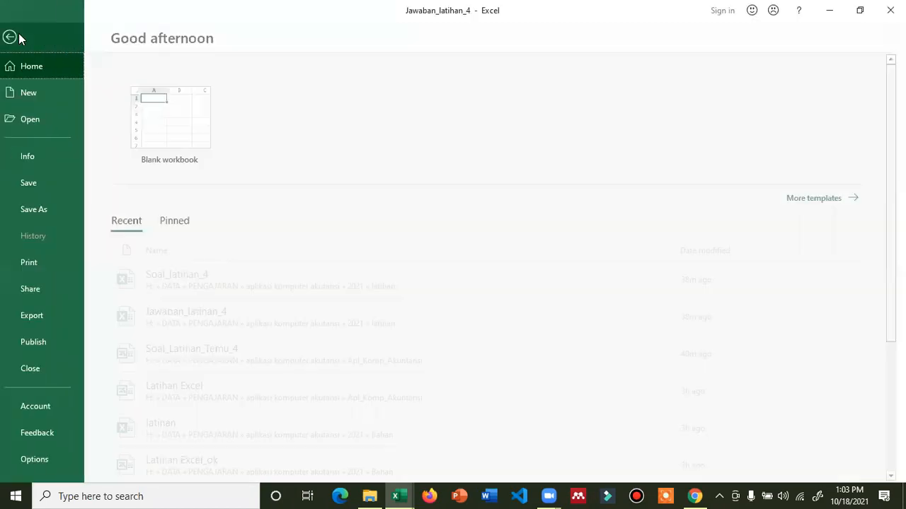
key(Escape)
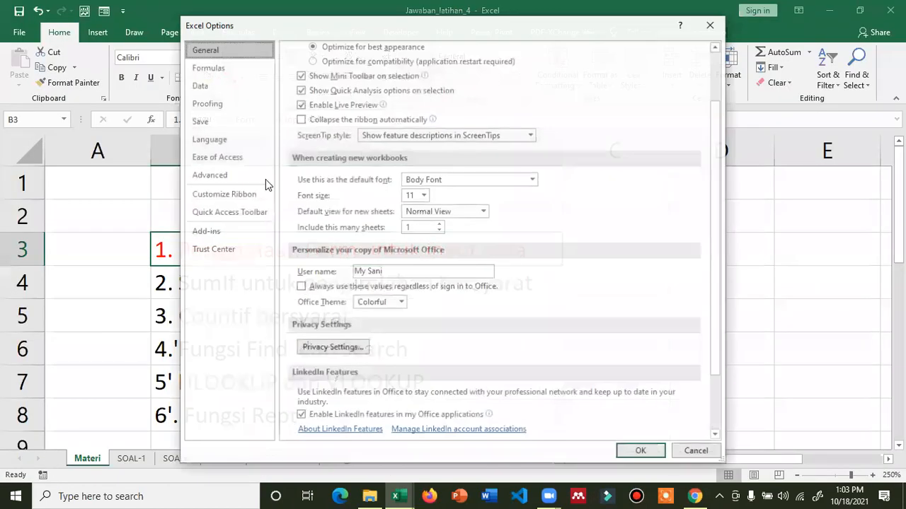
click(228, 212)
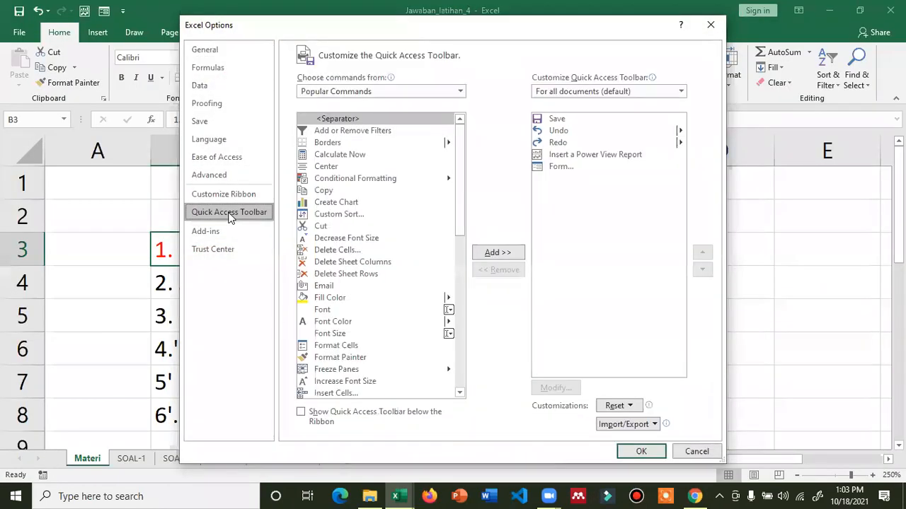
click(373, 90)
click(347, 118)
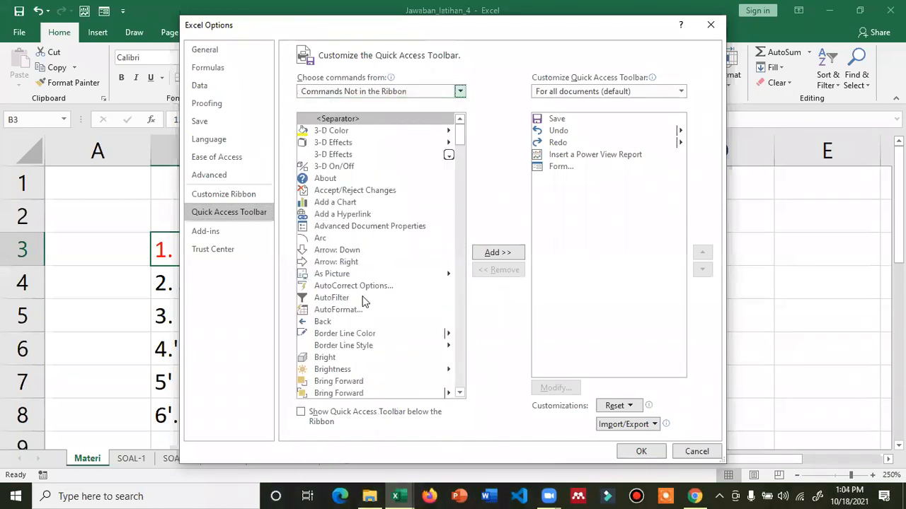
scroll(364, 338, down, 4)
click(363, 338)
key(f)
scroll(349, 384, down, 2)
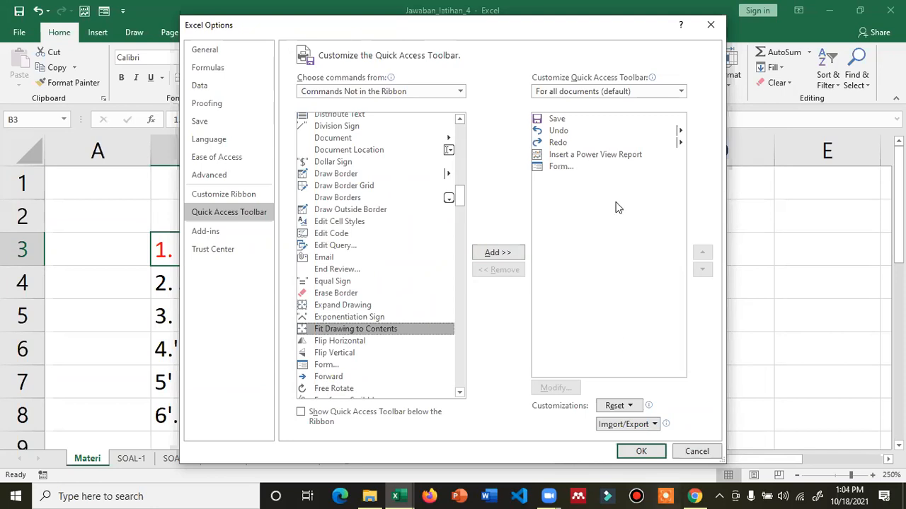
click(695, 451)
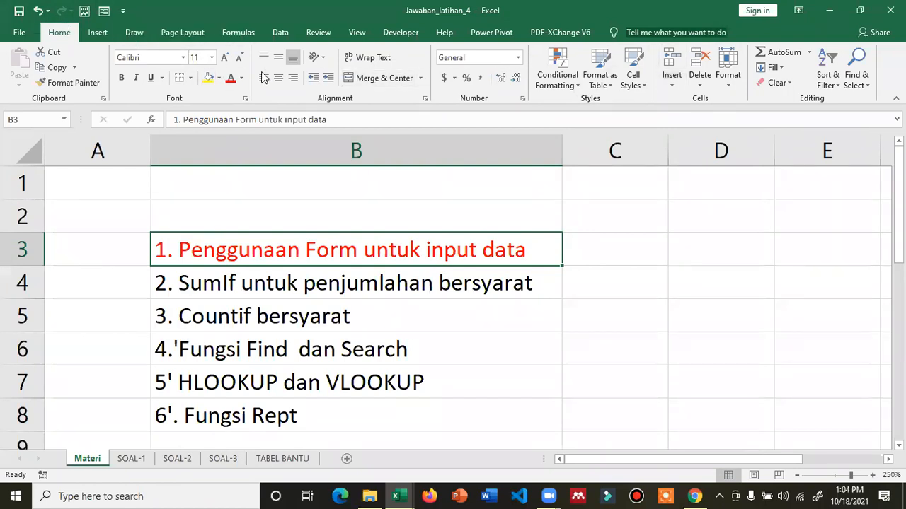
Review the Form and SumIf topics on the Materi sheet, look through the SOAL-1, SOAL-2 and SOAL-3 exercises, and return to Materi
click(697, 336)
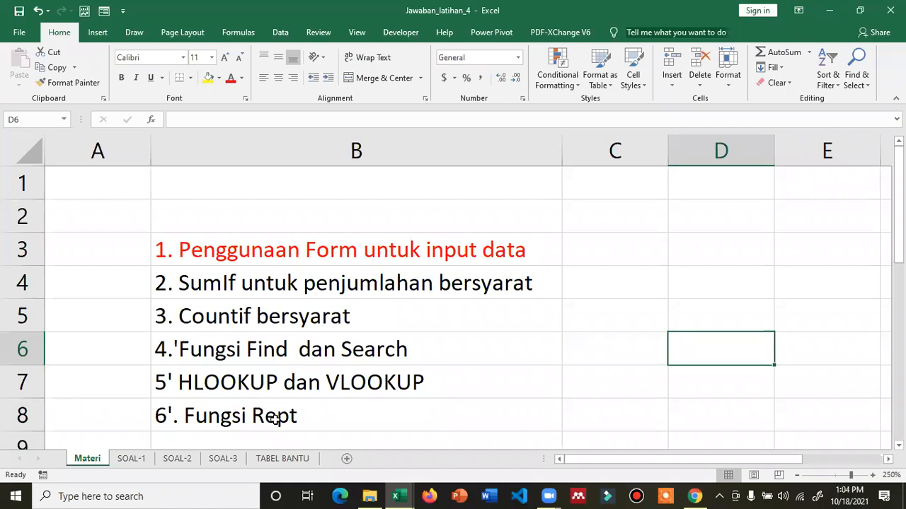
click(216, 251)
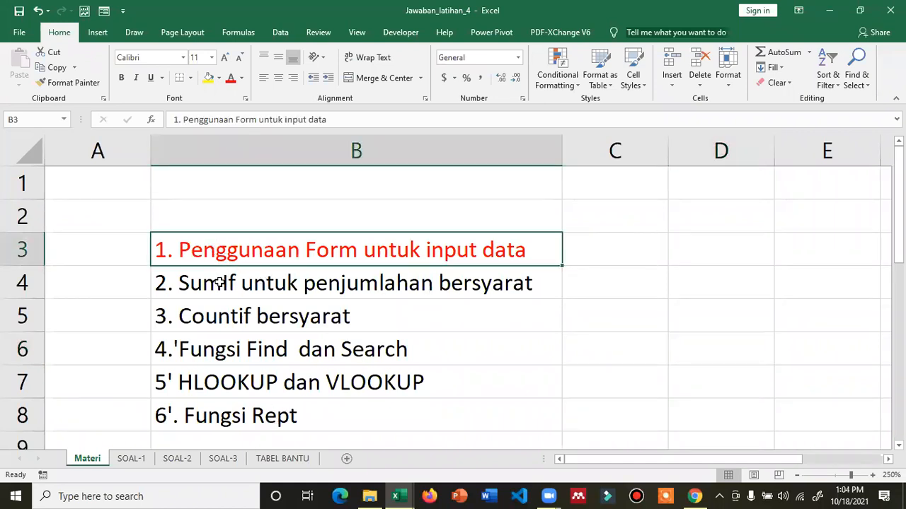
click(217, 284)
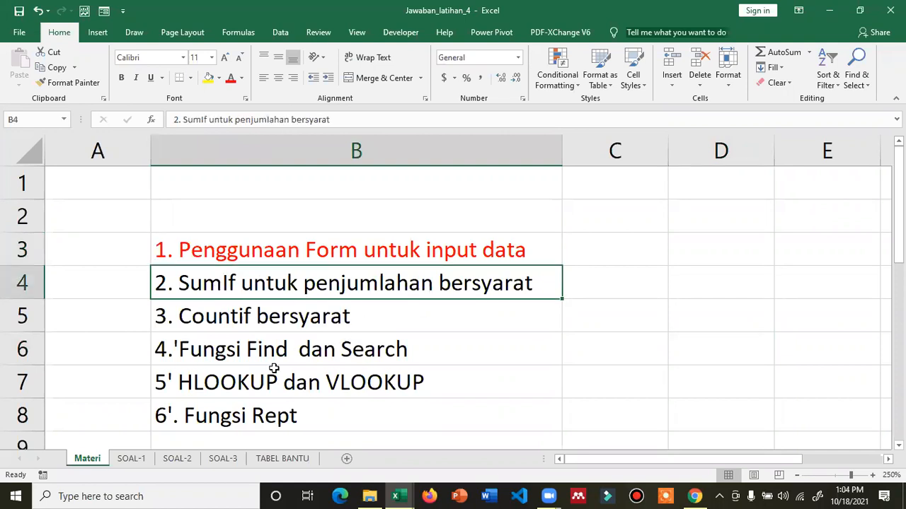
click(144, 458)
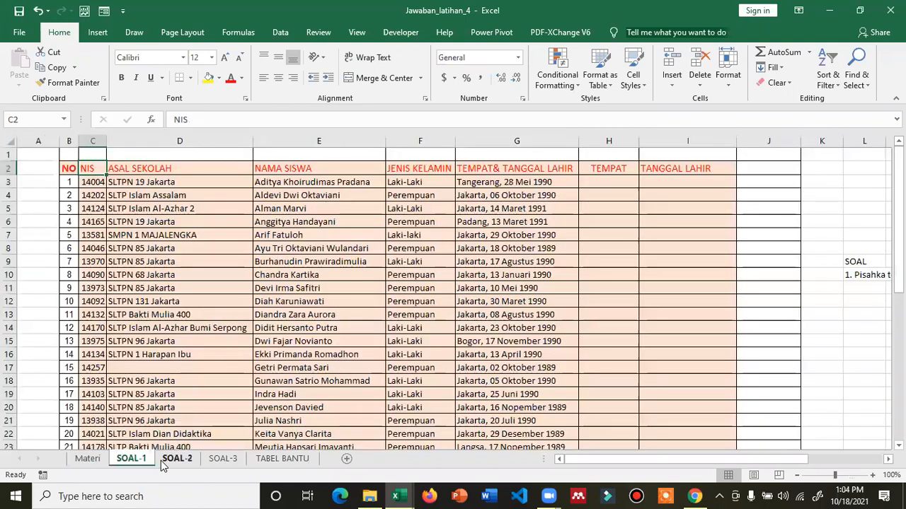
click(167, 461)
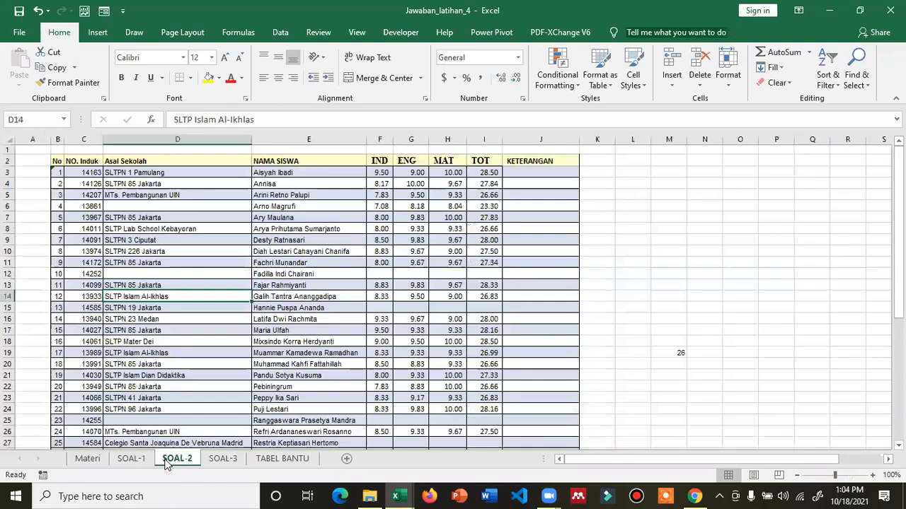
click(223, 458)
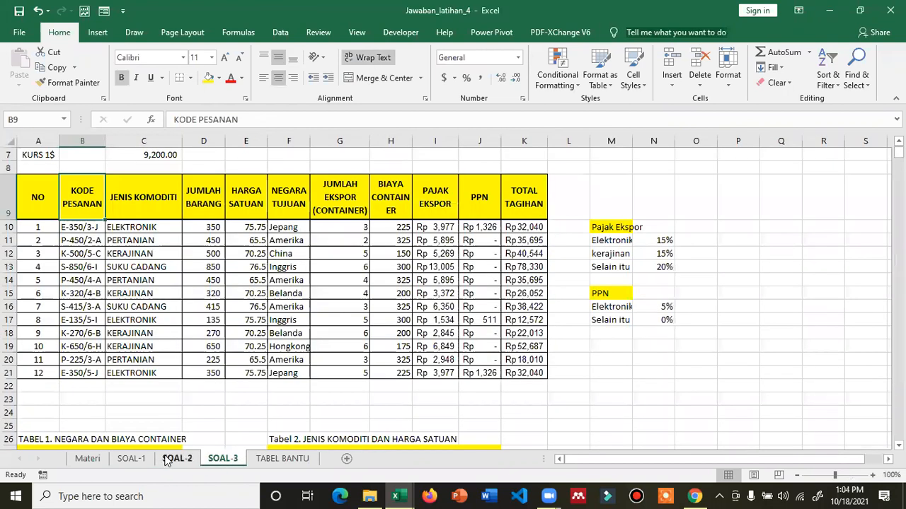
click(131, 459)
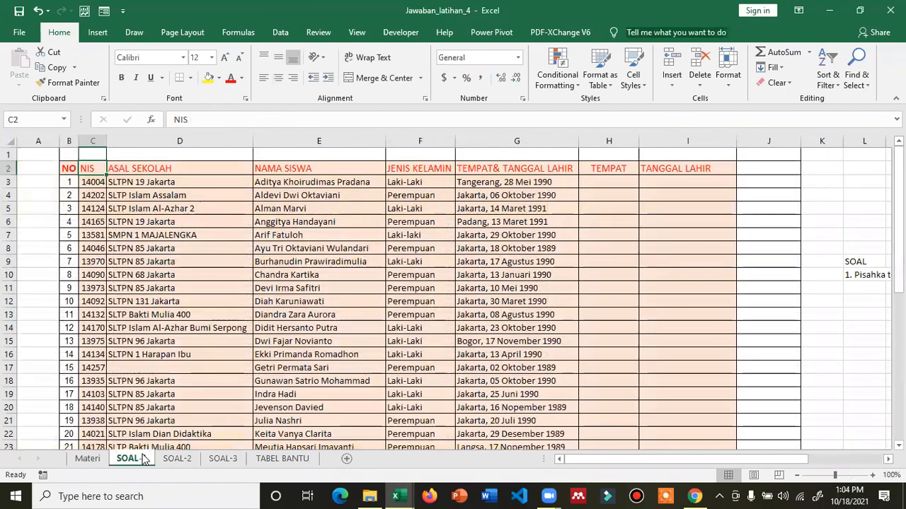
click(89, 461)
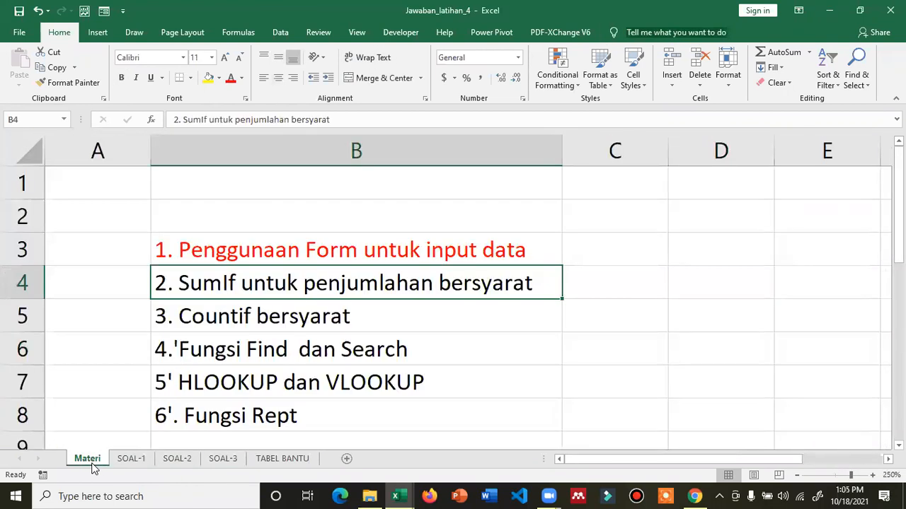
click(136, 459)
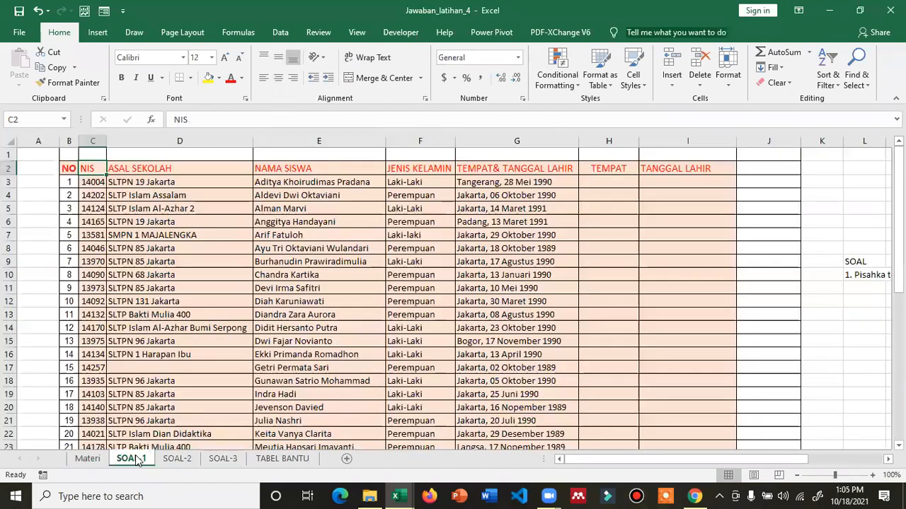
click(100, 460)
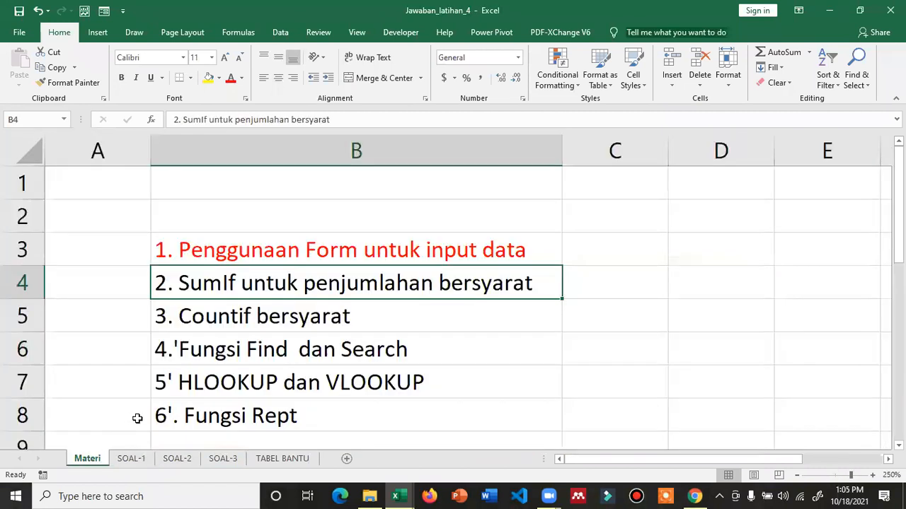
Color the "Fungsi Find dan Search" topic in B6 of the Materi sheet red
scroll(216, 417, down, 1)
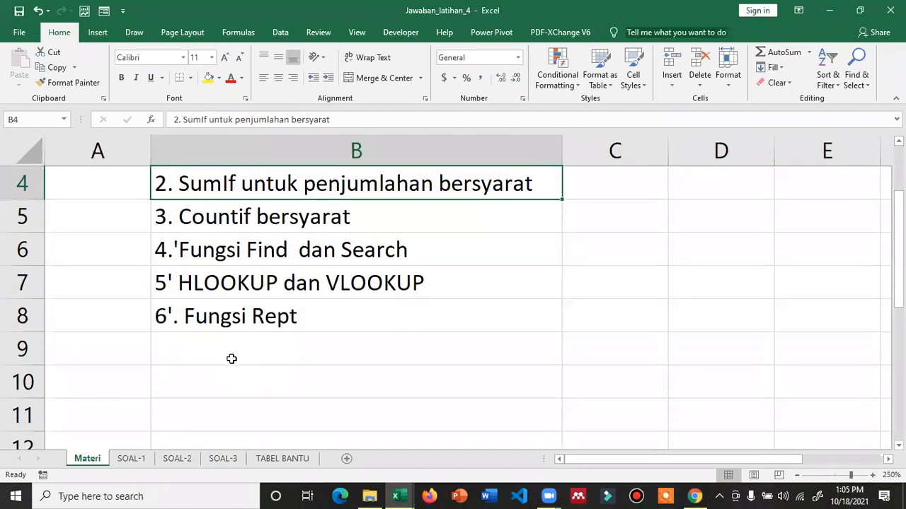
click(248, 252)
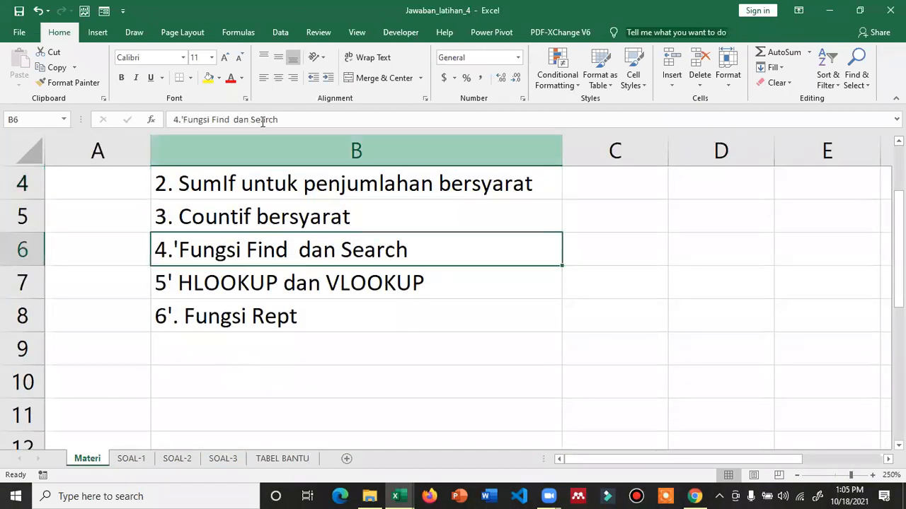
click(231, 78)
scroll(326, 357, up, 1)
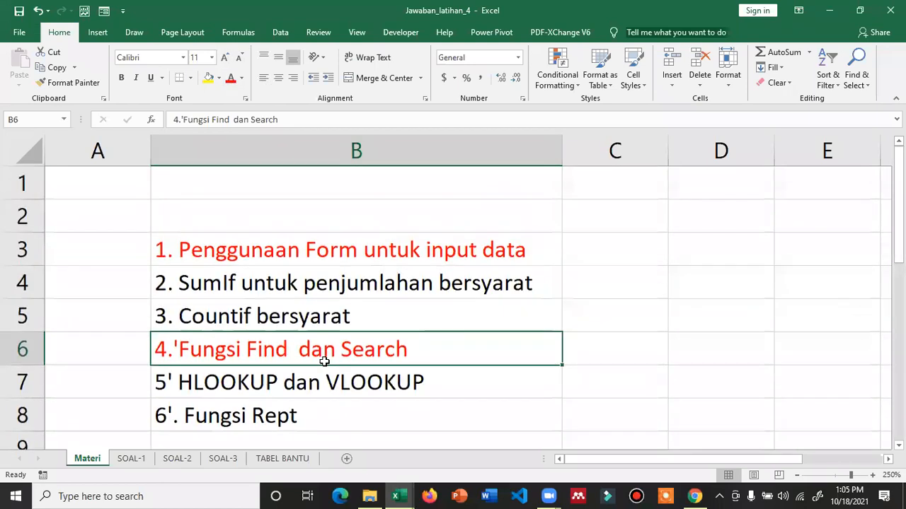
On the SOAL-1 sheet, widen the NIS column slightly so its numbers fit at the enlarged zoom
click(128, 460)
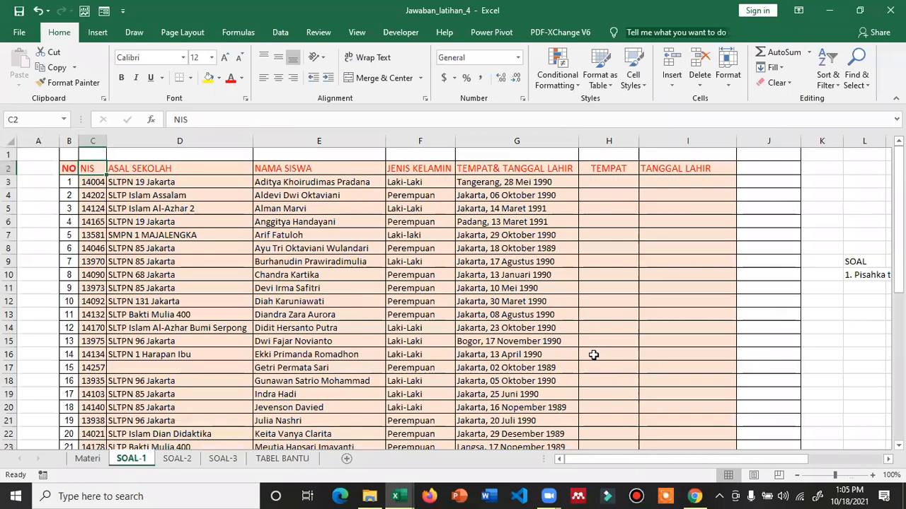
scroll(553, 291, up, 1)
drag(655, 459, 705, 459)
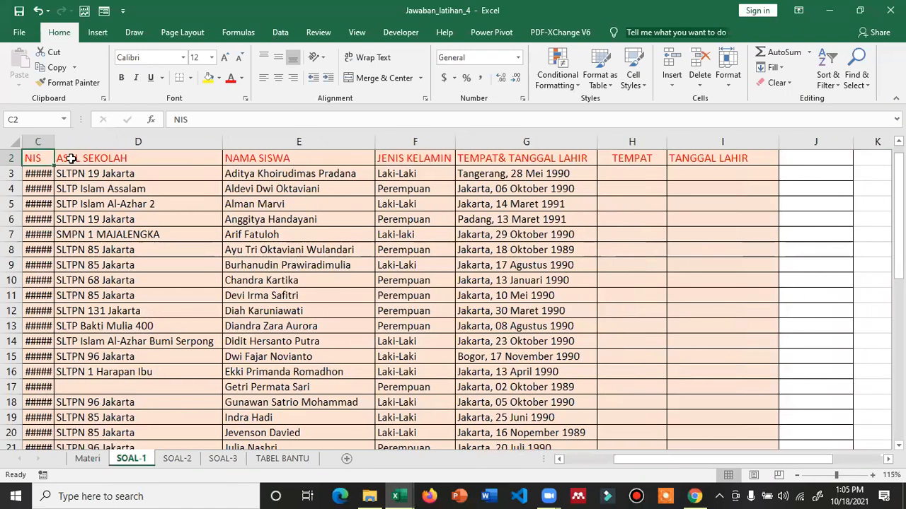
drag(54, 141, 58, 142)
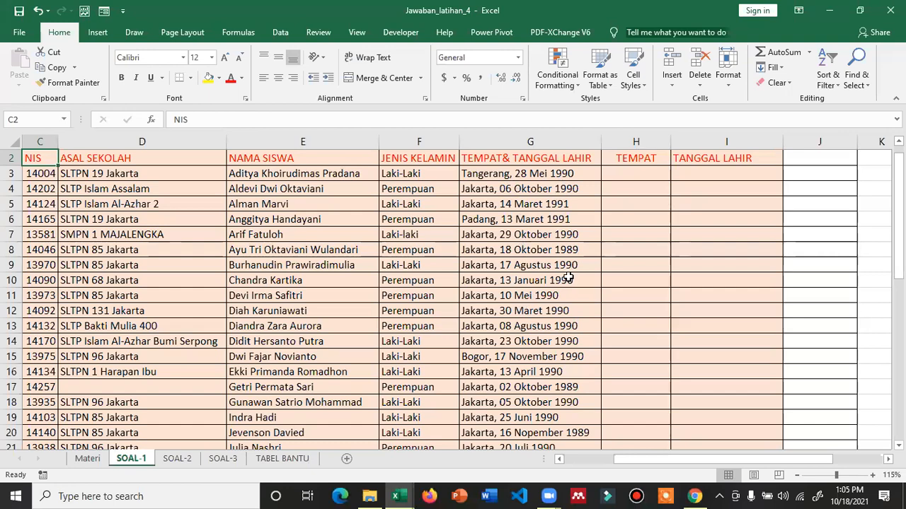
scroll(580, 259, up, 1)
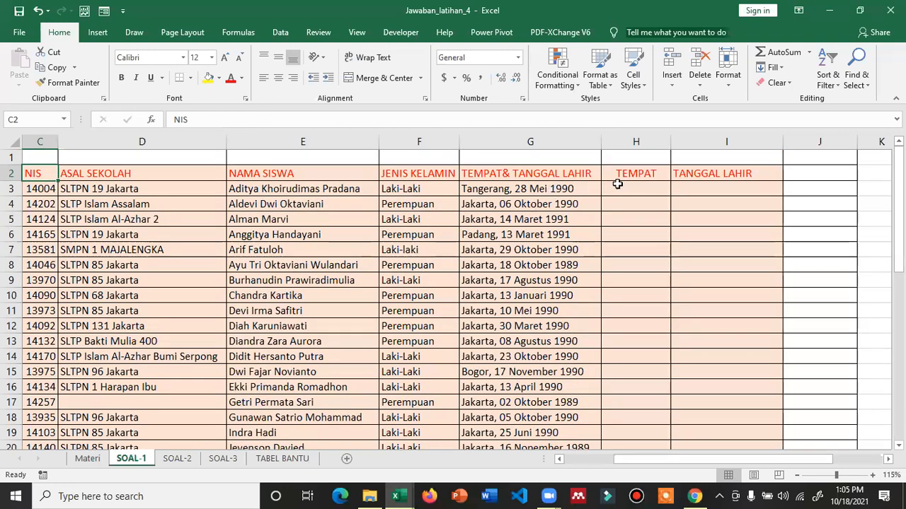
Manually enter tANGERANG, JAKARTA and PADANG in cells H3 to H5 of the TEMPAT column
click(627, 187)
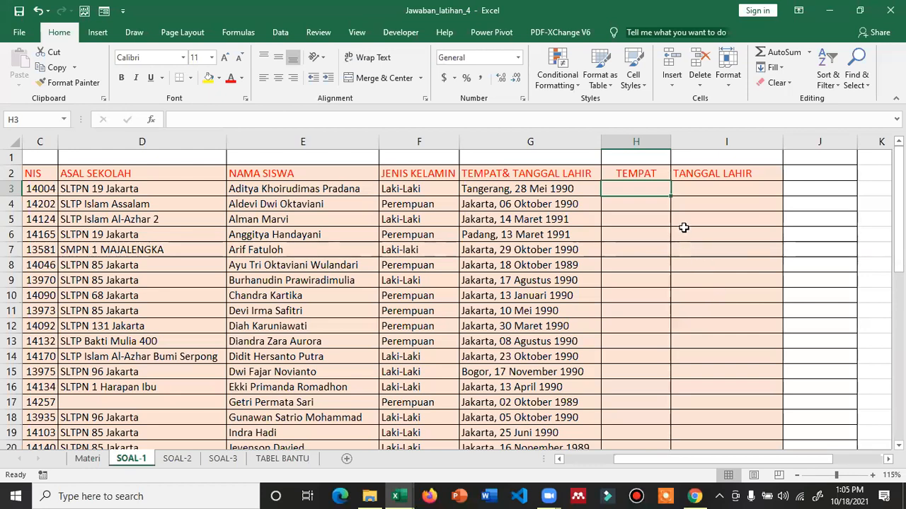
text(tANGERAng)
key(BackSpace)
key(BackSpace)
text(NG)
key(Return)
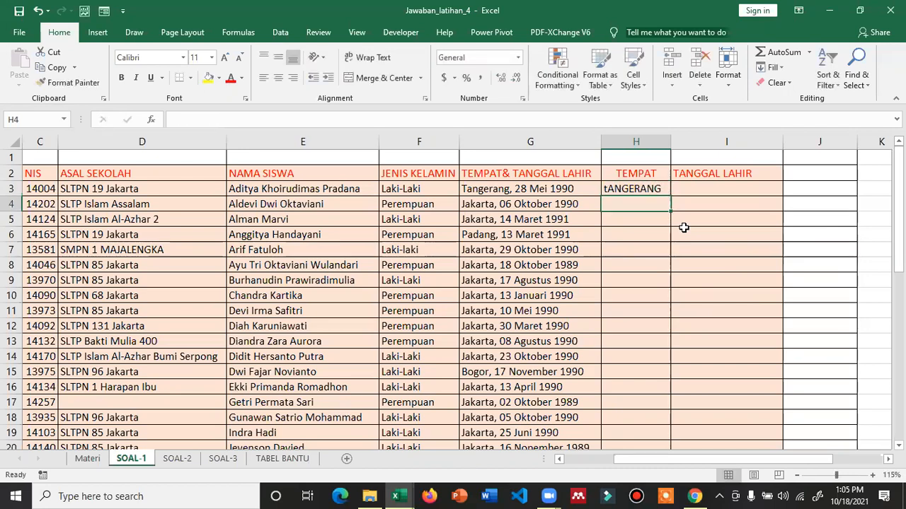
text(JAKARTA)
key(Return)
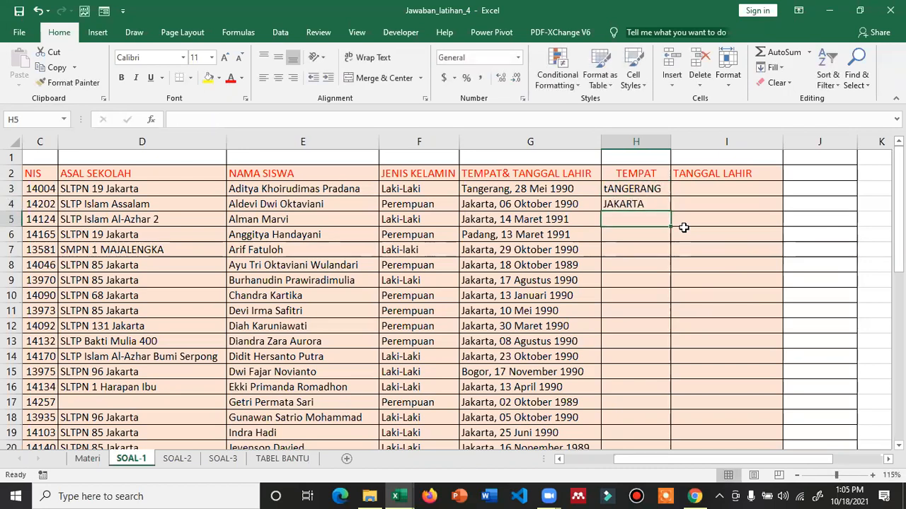
text(PADANG)
key(Up)
key(Up)
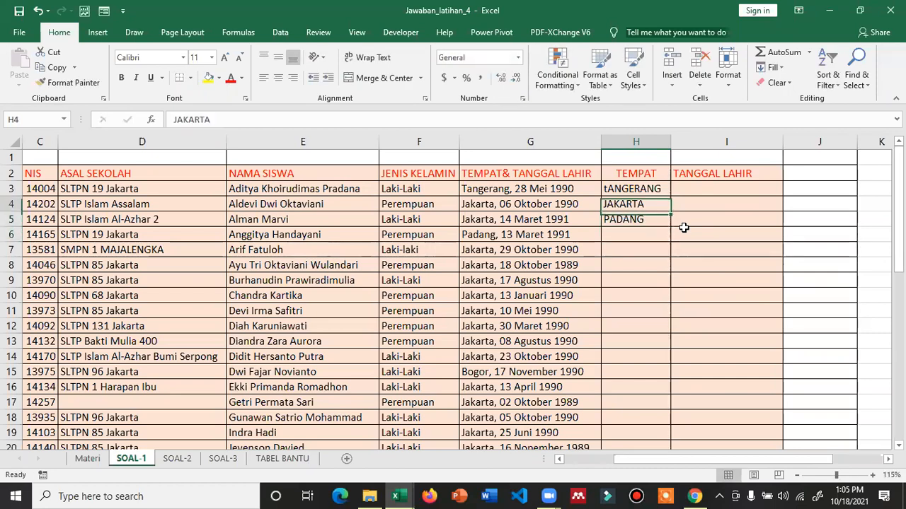
Delete the three manually entered place names from H3:H5
key(Right)
key(Up)
key(Left)
key(shift+Down)
key(shift+Down)
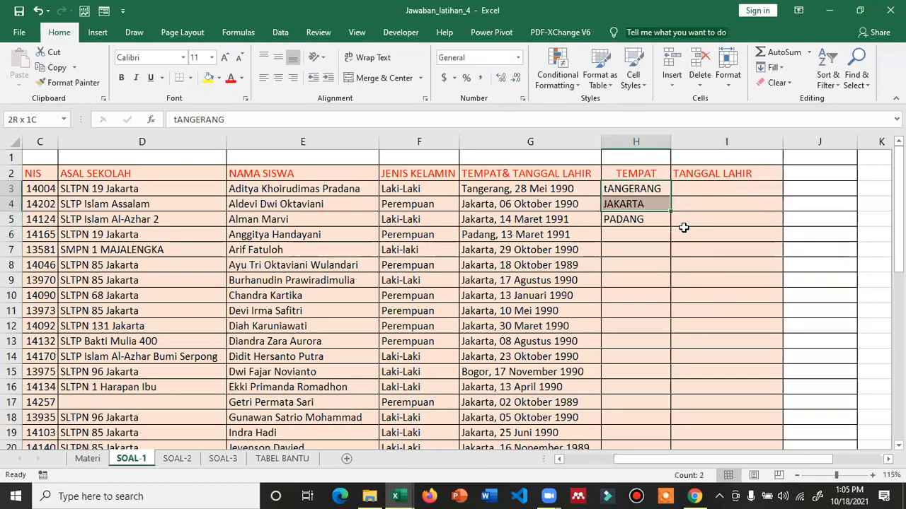
key(Delete)
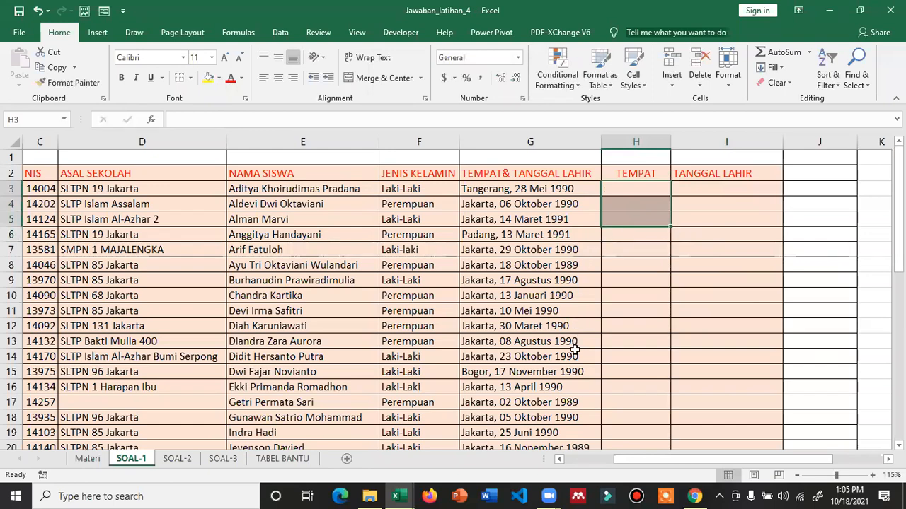
Examine the SOAL task about separating place and date of birth, located beside the student table
drag(624, 461, 699, 467)
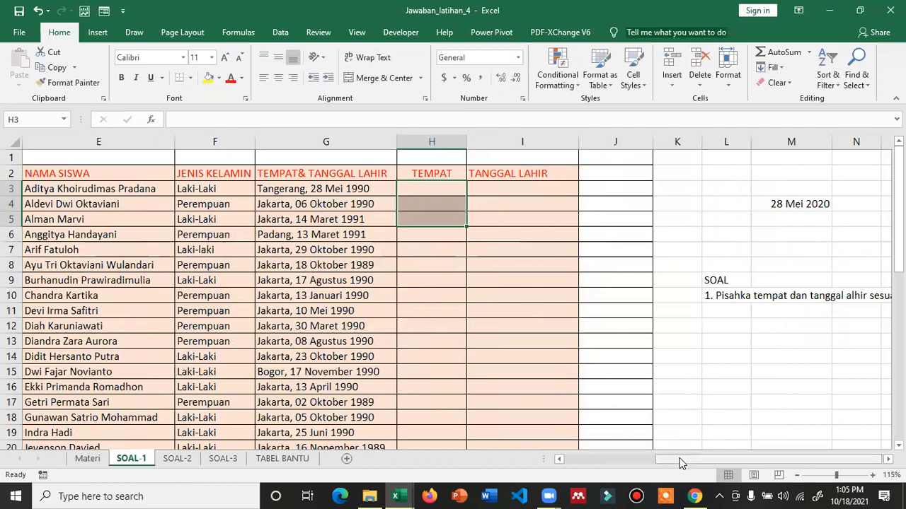
click(723, 414)
key(Right)
key(Right)
key(Right)
key(Right)
key(Right)
key(Right)
key(Right)
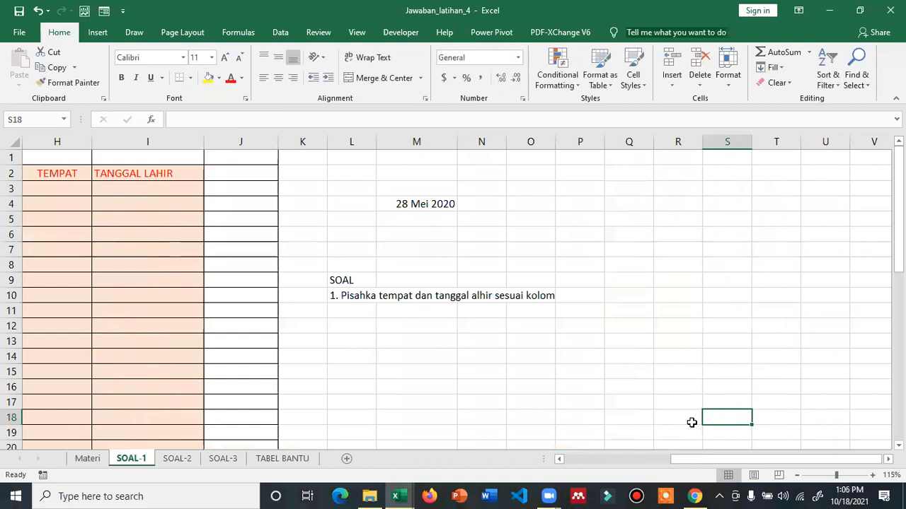
Enter the note "find ATAU SEARCH" in N13, below the SOAL task
click(485, 327)
click(487, 342)
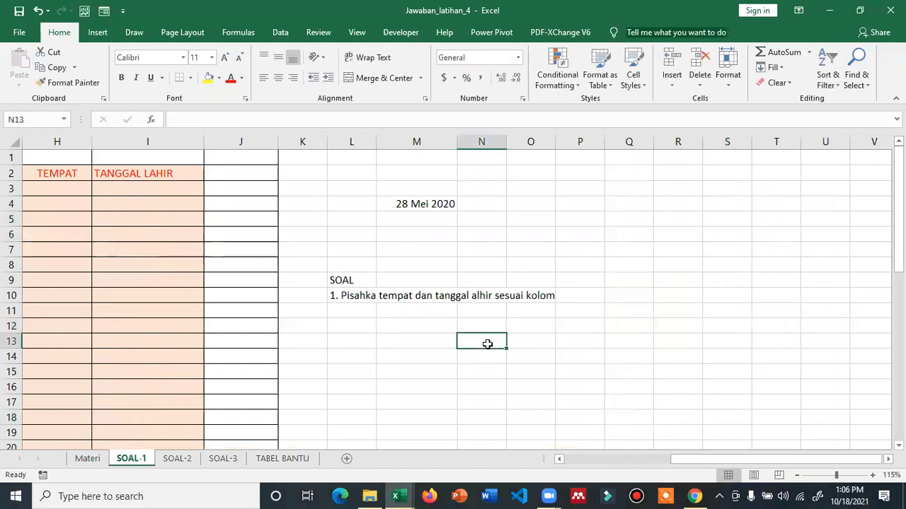
text(find ATAU SSEA)
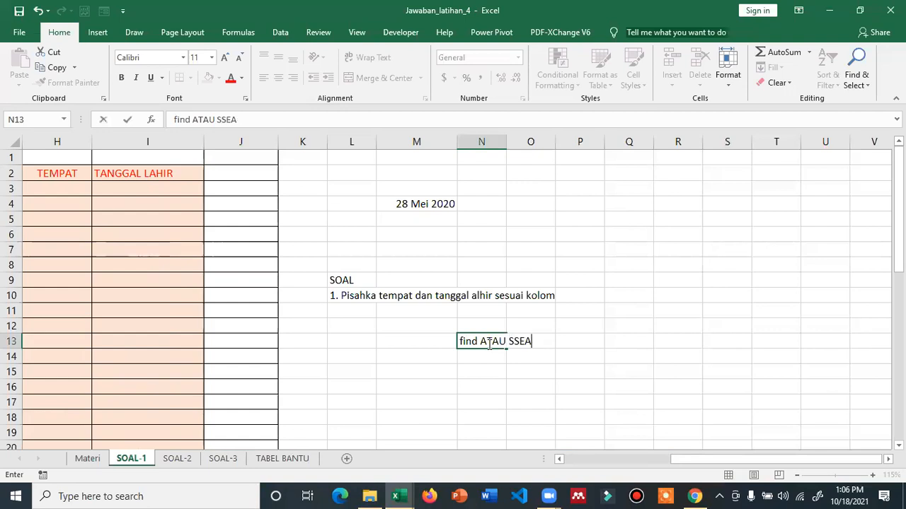
key(BackSpace)
key(BackSpace)
text(EARCH)
key(Return)
click(486, 343)
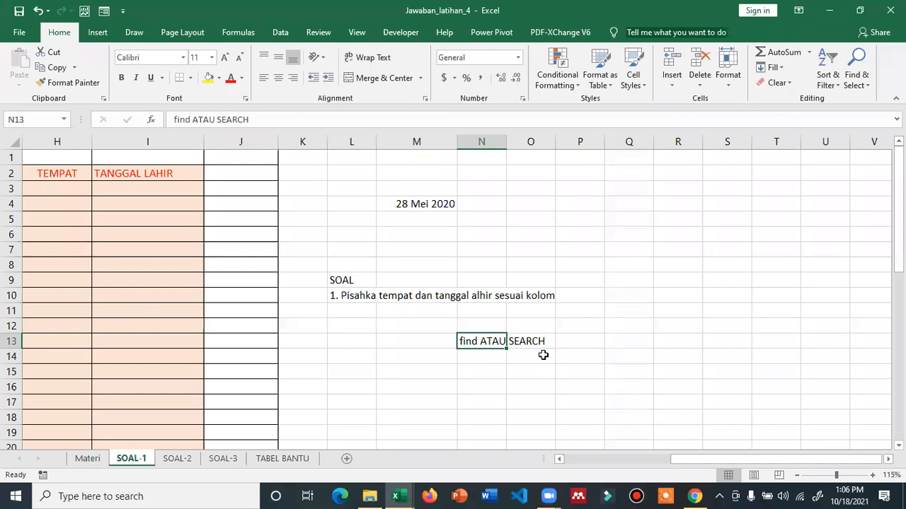
click(482, 358)
text(=FIND()
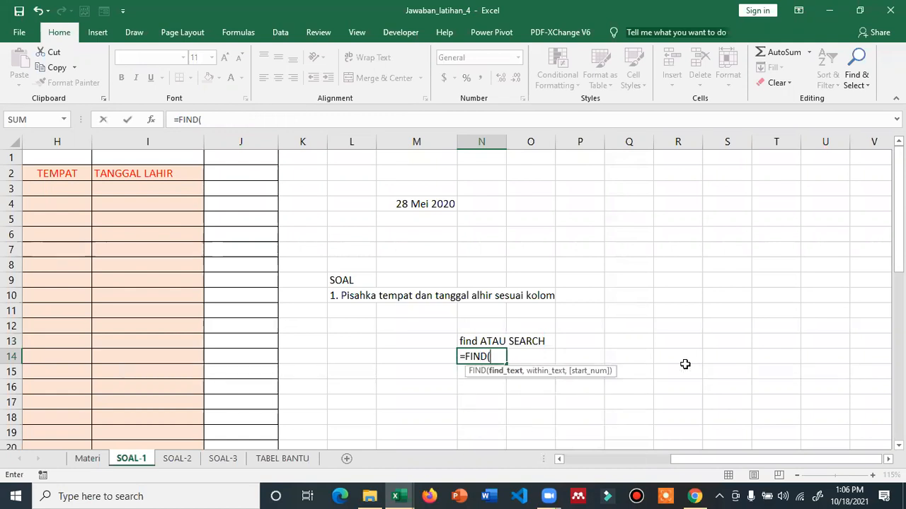
key(BackSpace)
key(BackSpace)
key(BackSpace)
key(BackSpace)
key(BackSpace)
text(SEAC)
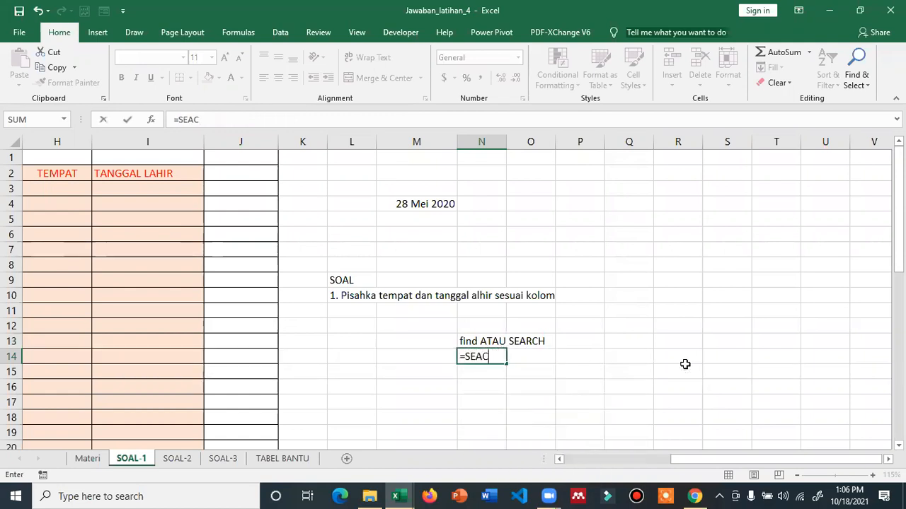
key(BackSpace)
text(R)
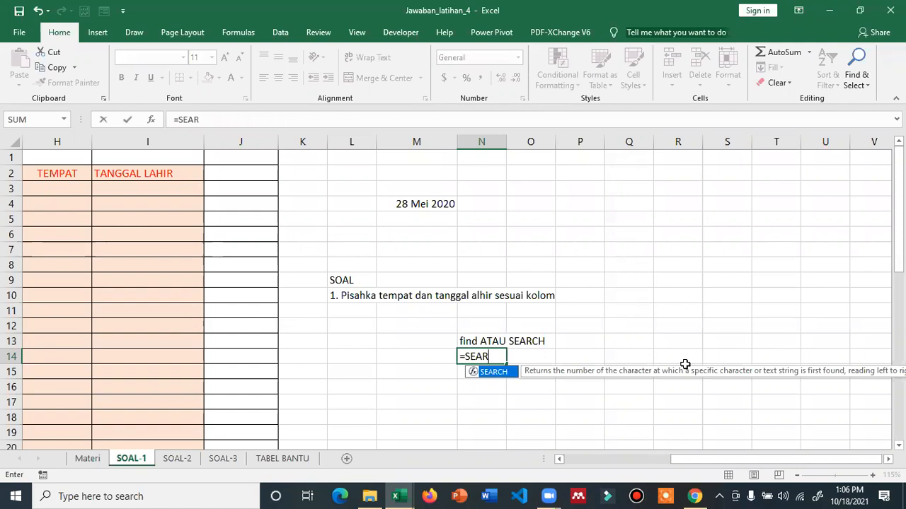
key(BackSpace)
key(BackSpace)
key(BackSpace)
key(BackSpace)
key(BackSpace)
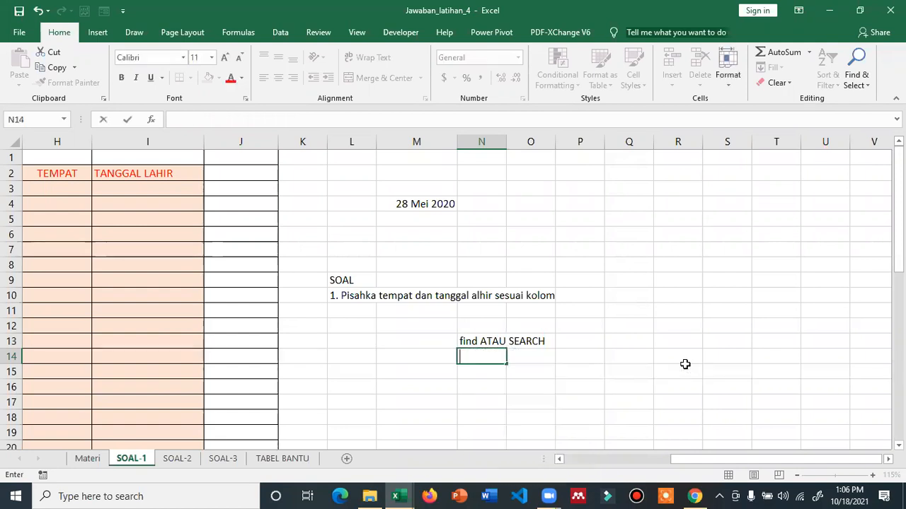
click(685, 364)
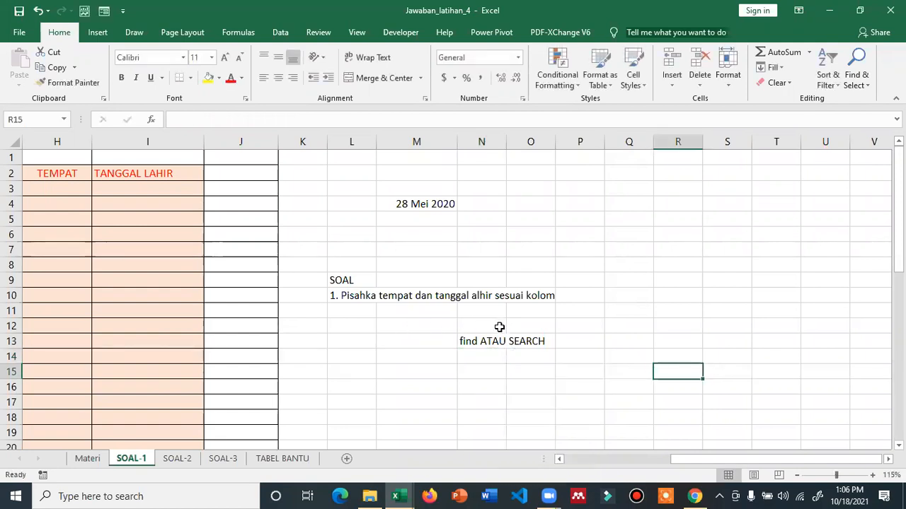
Delete the "find ATAU SEARCH" note from N13
click(482, 341)
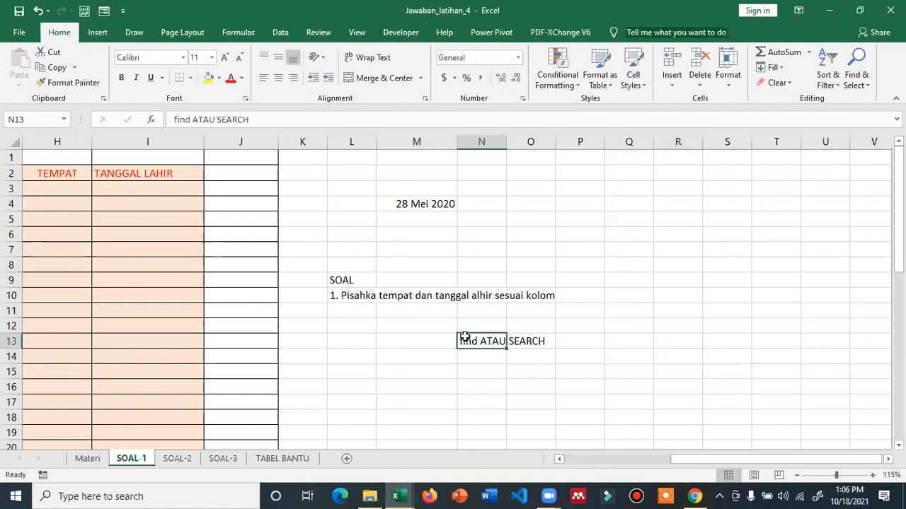
key(Delete)
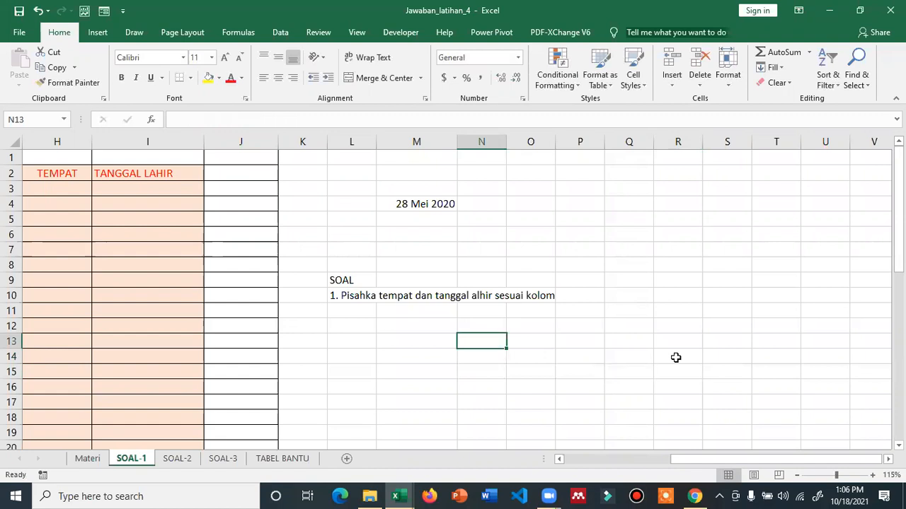
Enter the sample text "SAYA KULIAH DI UCIC, PRODI KA" in M13 and autofit column M to it
key(Left)
text(saya)
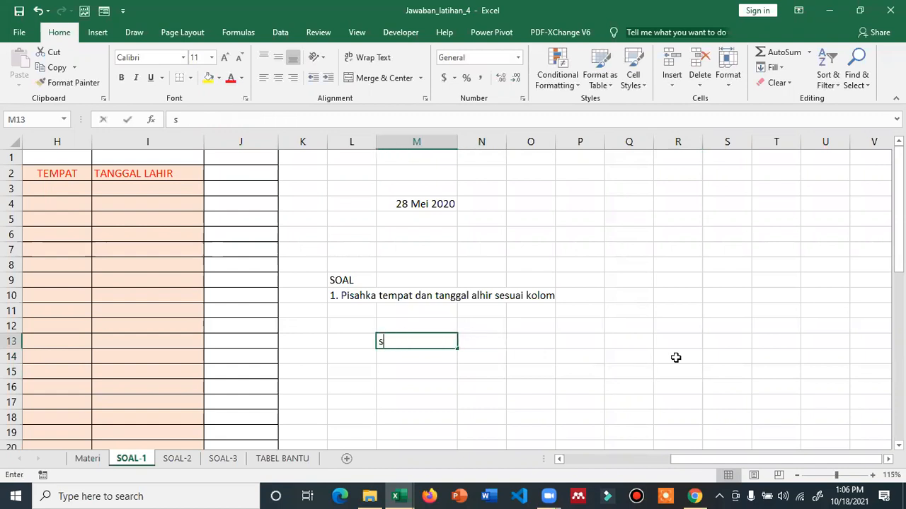
key(BackSpace)
key(BackSpace)
key(BackSpace)
text(SAYA KULIAH)
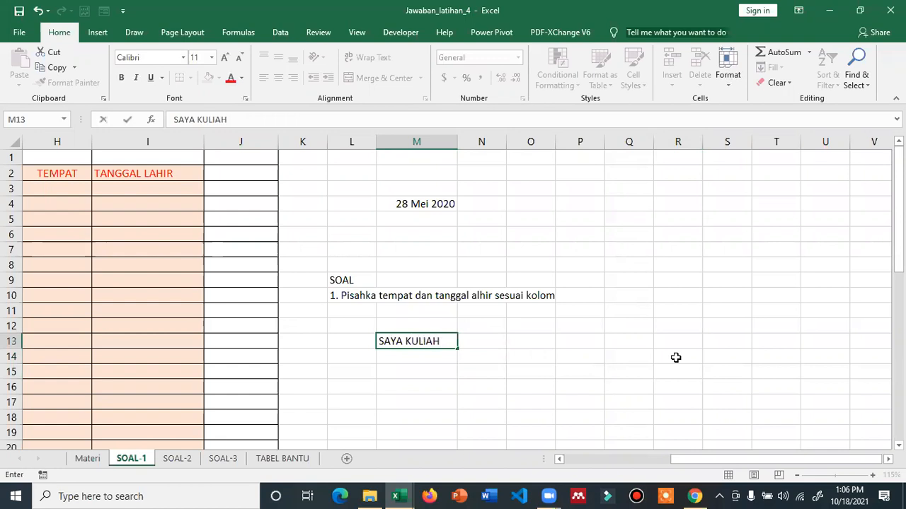
text( DI UCIC, PRODI KA)
key(Return)
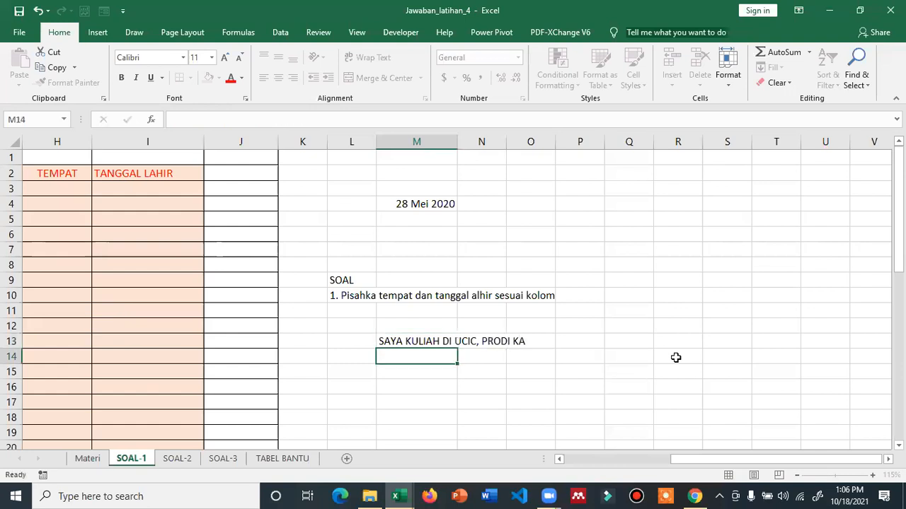
double_click(462, 147)
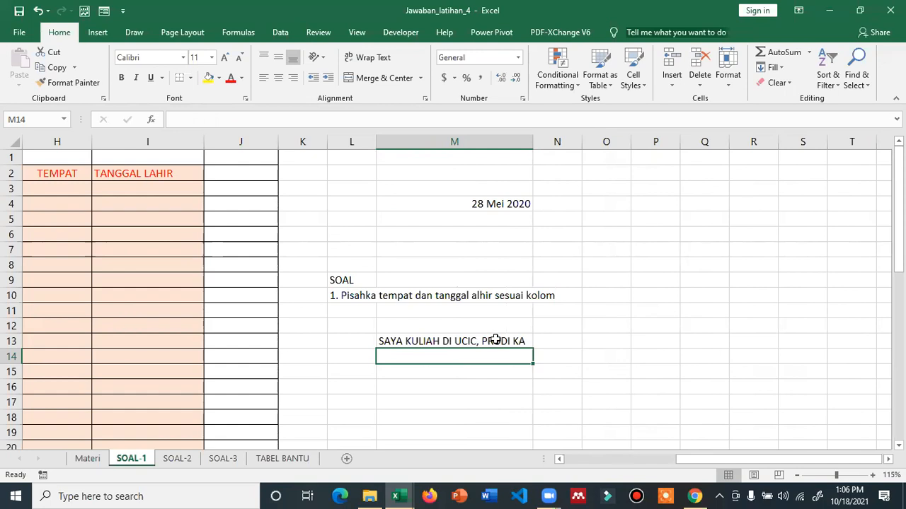
Enter the formula =FIND(",",M13) in N13 to locate the comma in the sample sentence
ctrl+scroll(498, 347, up, 2)
drag(686, 461, 761, 458)
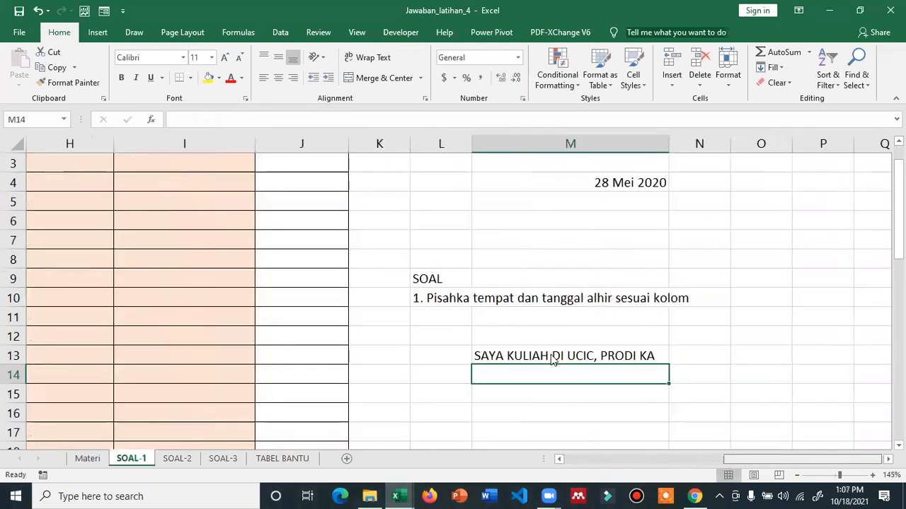
ctrl+scroll(550, 361, up, 2)
drag(828, 460, 832, 462)
click(888, 460)
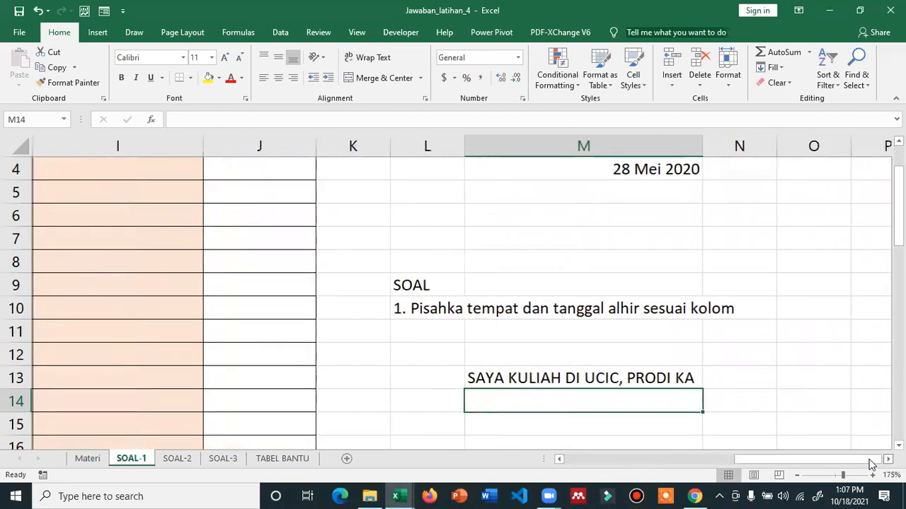
click(782, 376)
click(766, 368)
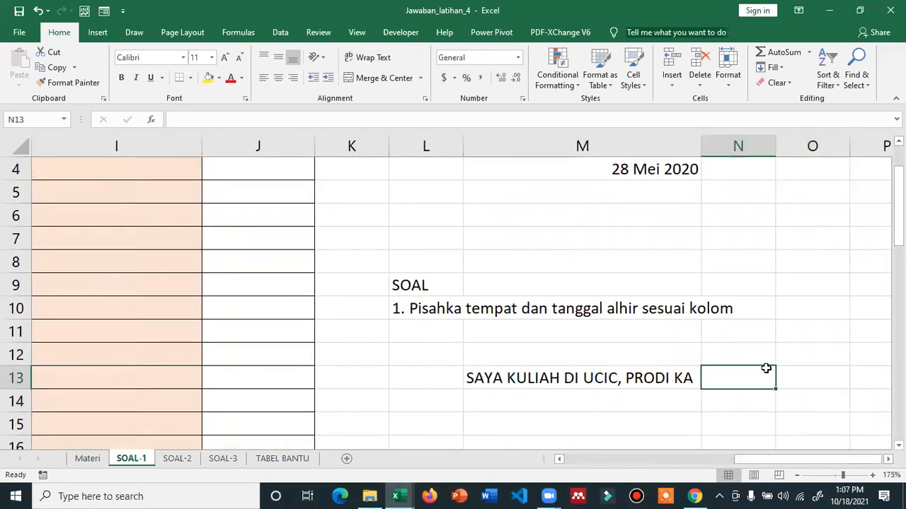
text(=FIND()
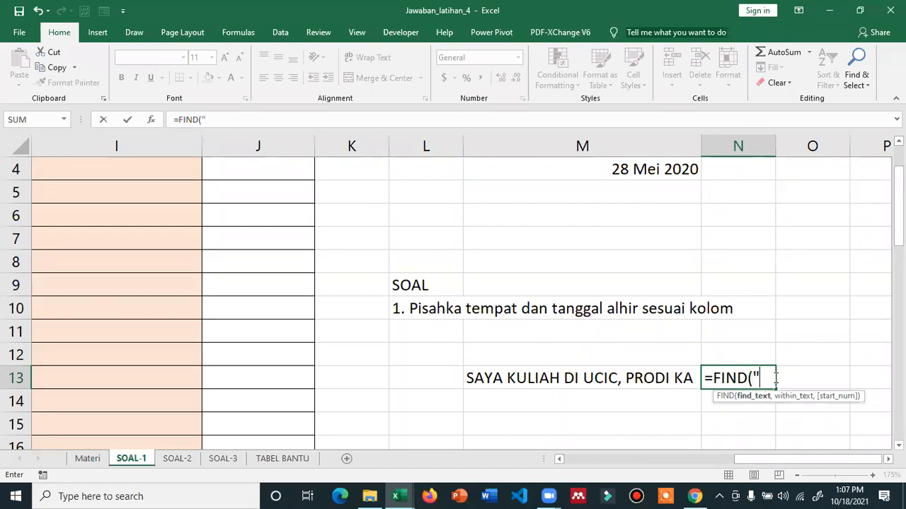
text(,",)
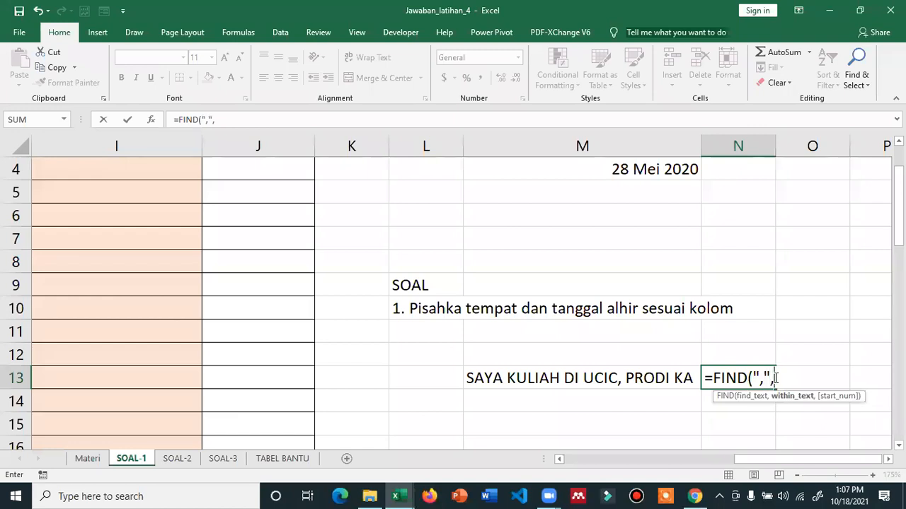
click(588, 377)
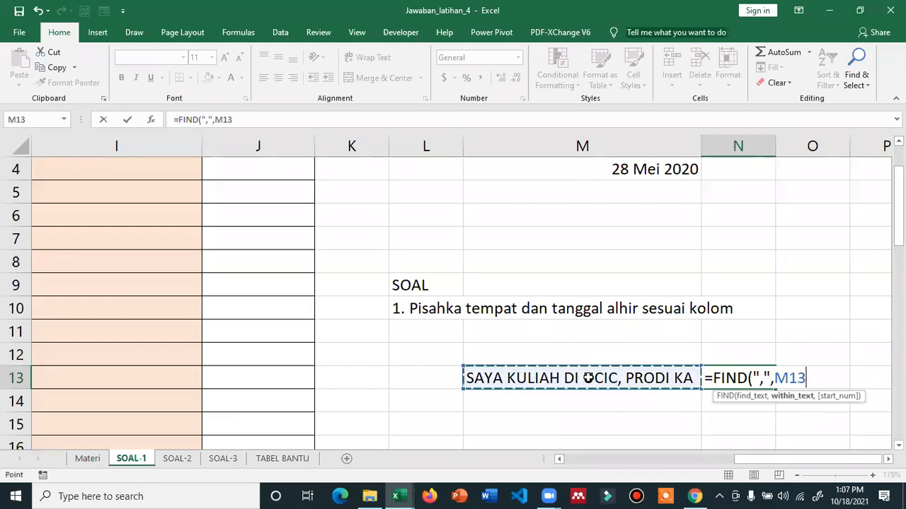
text())
key(Return)
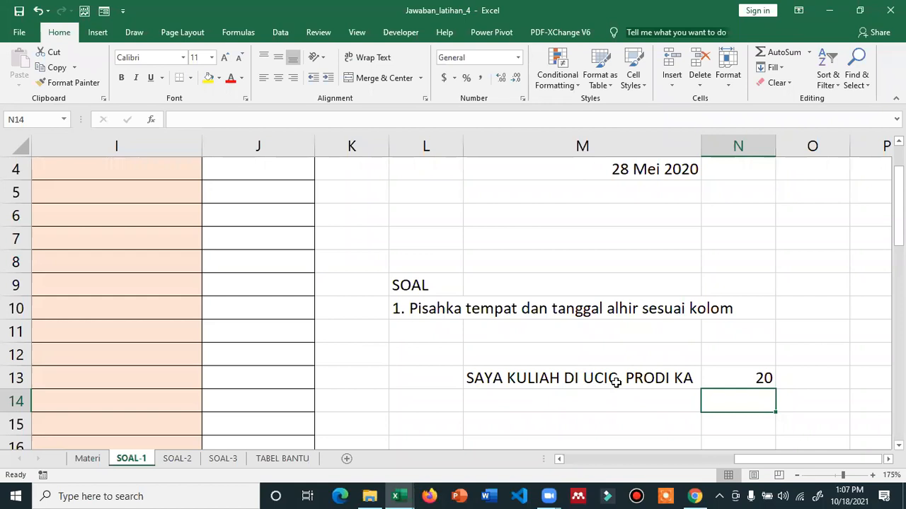
Replace the formula in N13 with =FIND("S",M13) to locate the capital S in the sample sentence
click(743, 380)
key(F2)
key(Escape)
text(=F)
text(I)
key(BackSpace)
text(FIND)
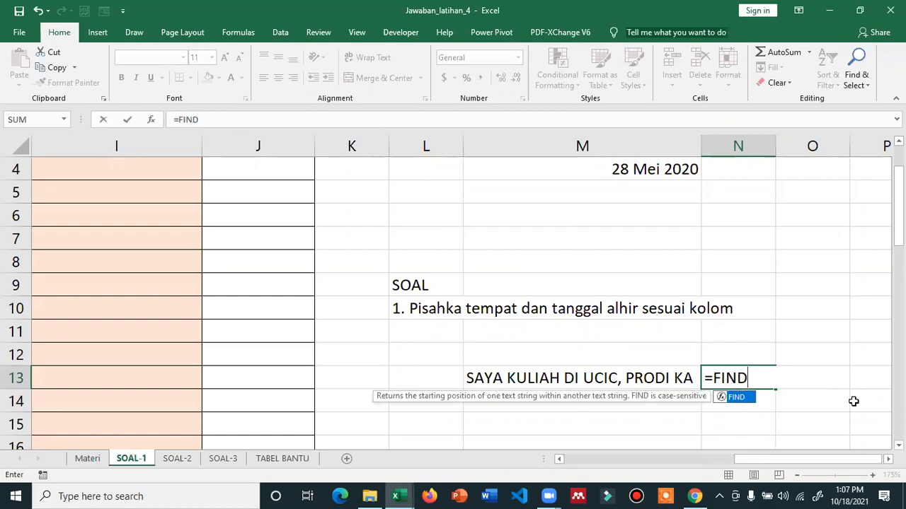
text(("s)
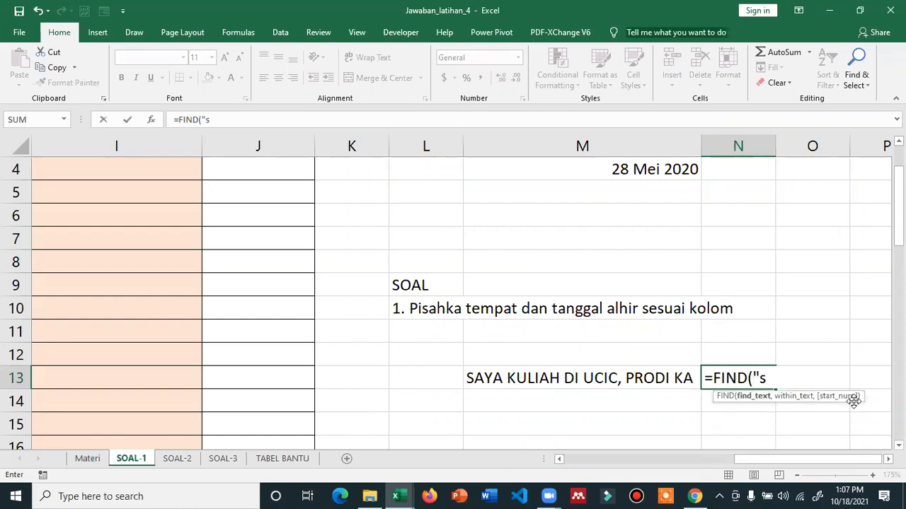
key(BackSpace)
text(S",)
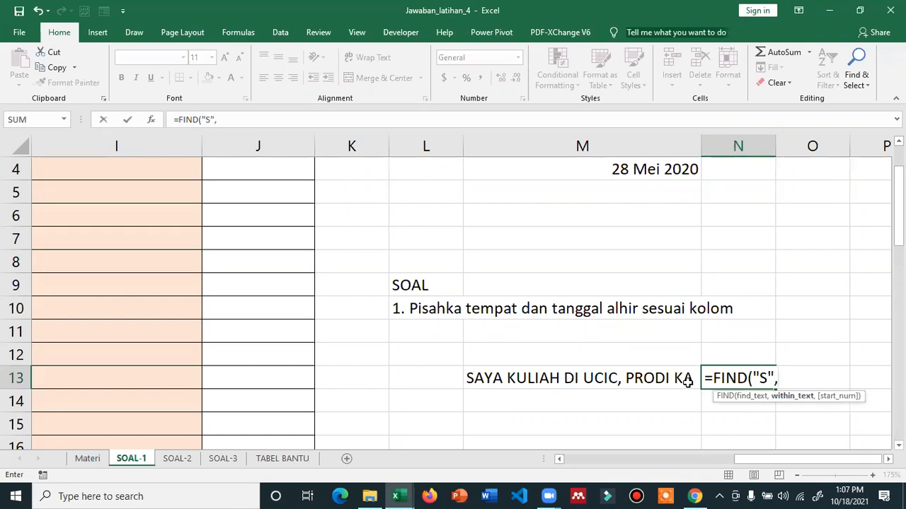
click(600, 380)
text())
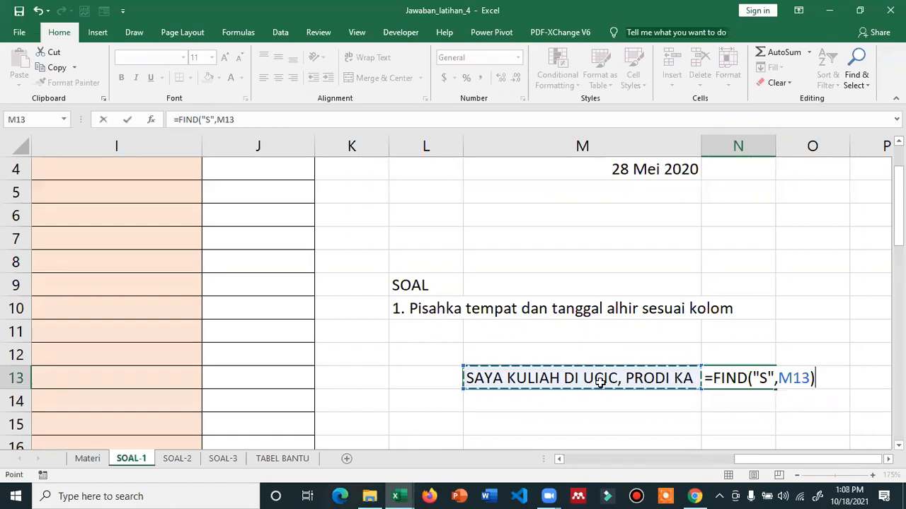
key(Return)
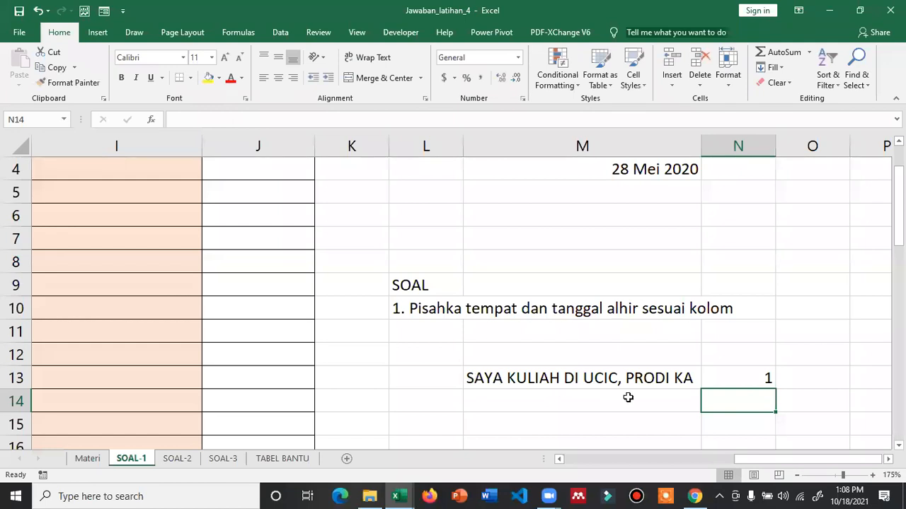
Change the text searched for by the FIND formula in N13 to "A"
click(731, 374)
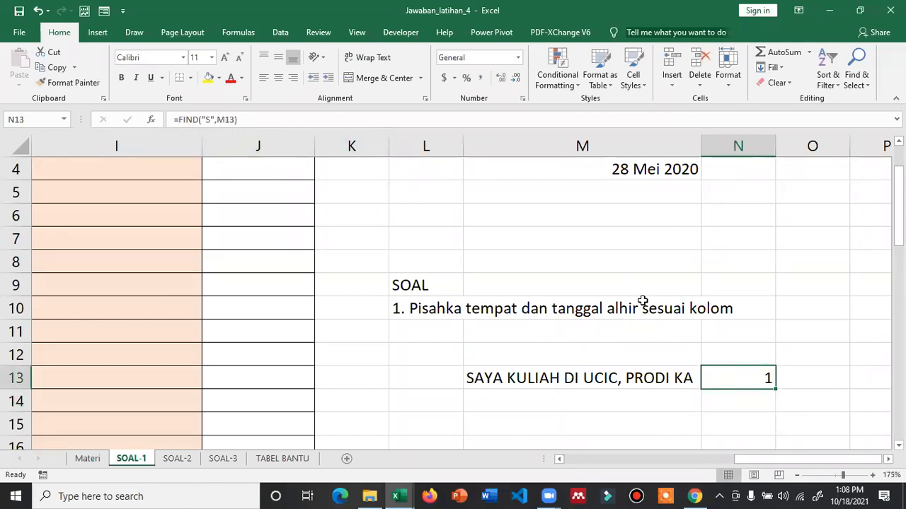
double_click(732, 378)
click(766, 380)
key(BackSpace)
text(A)
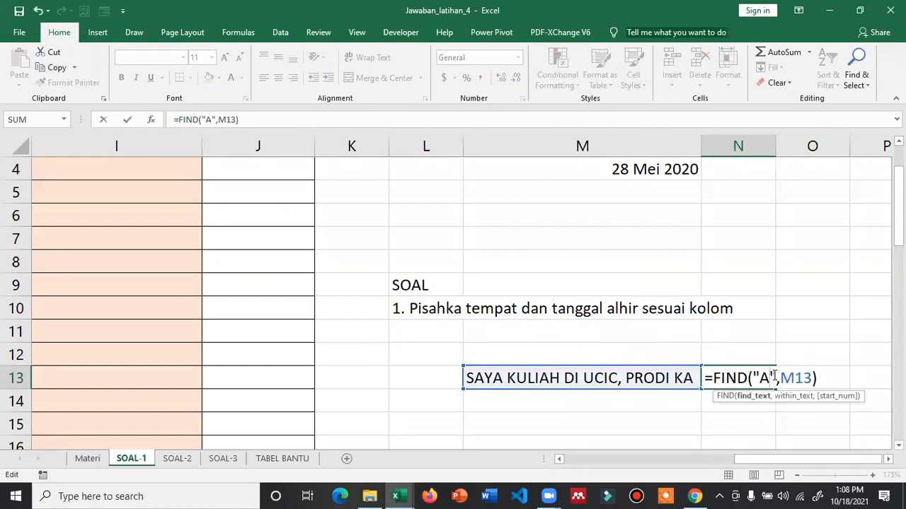
key(Return)
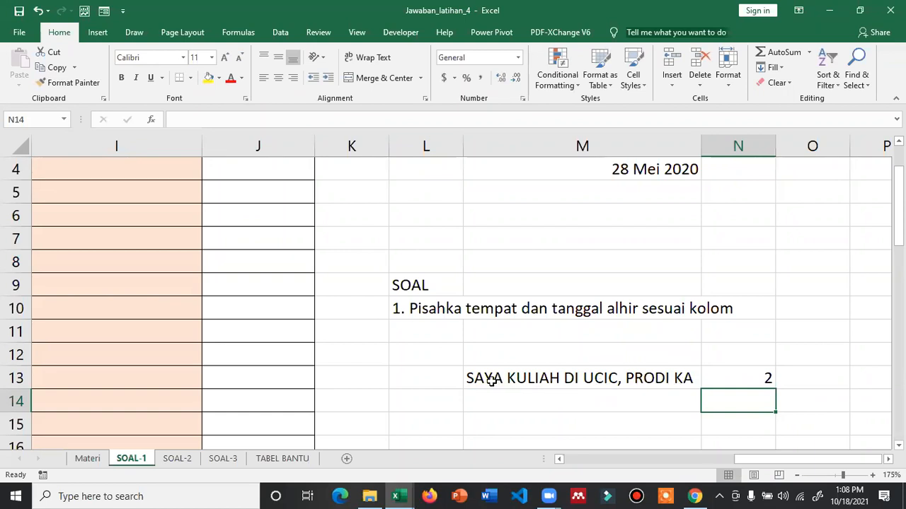
Enter the formula =SEARCH(",",M13) in N14, below the FIND formula
click(743, 378)
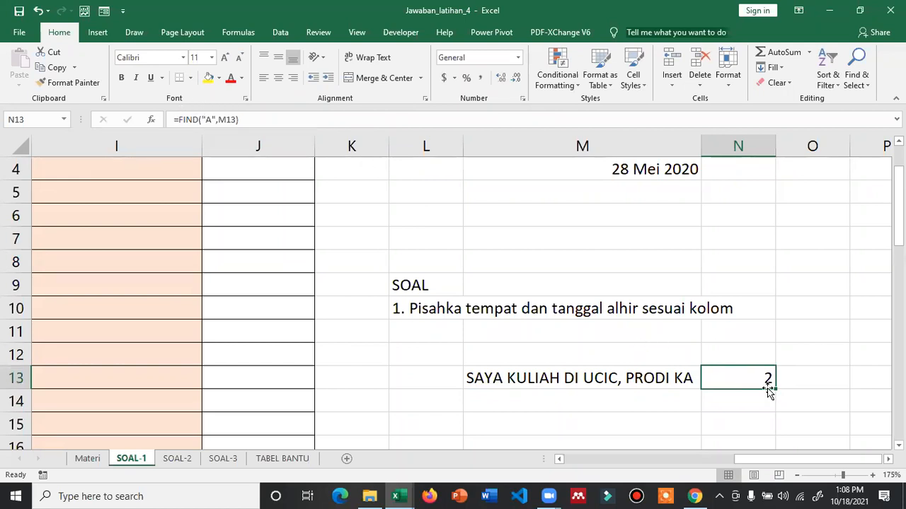
key(Return)
text(=S)
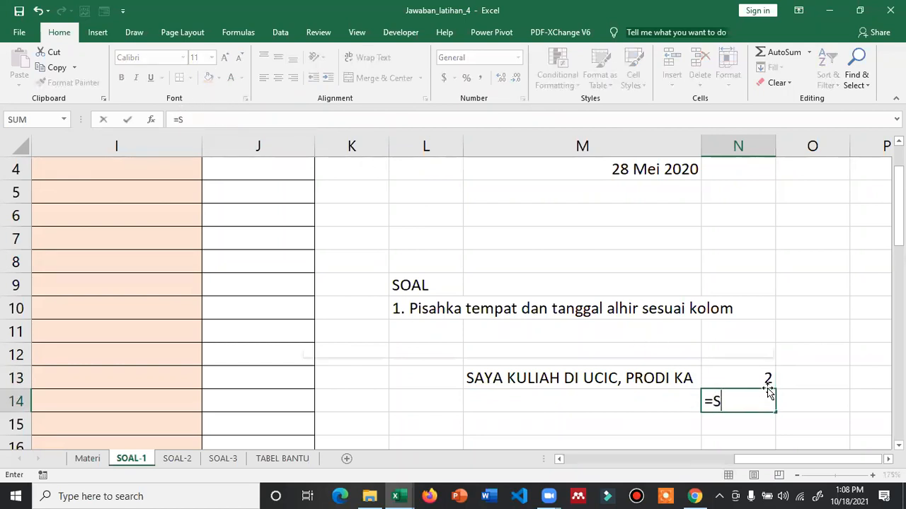
text(EARCH()
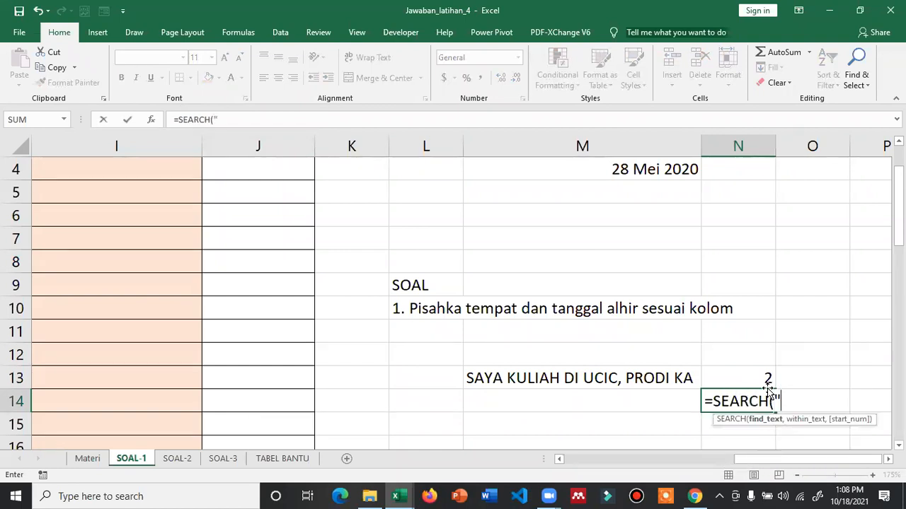
text(",",)
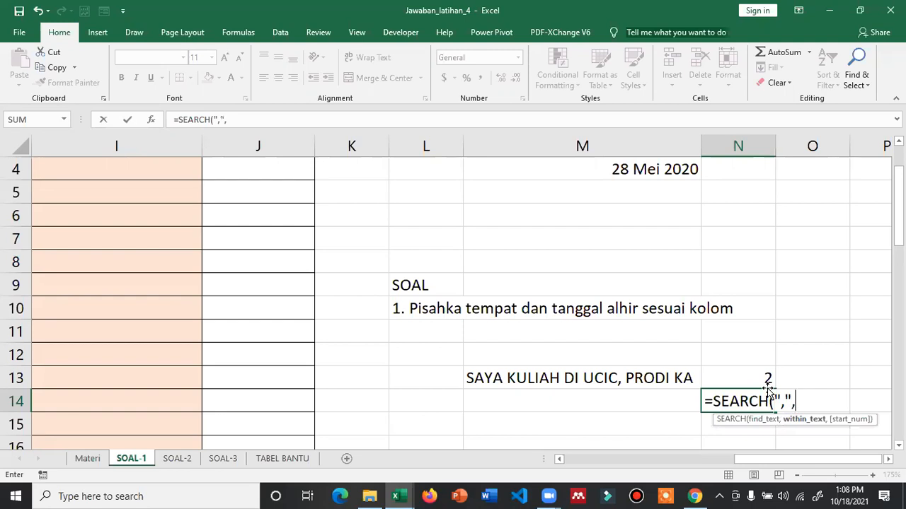
click(641, 379)
text())
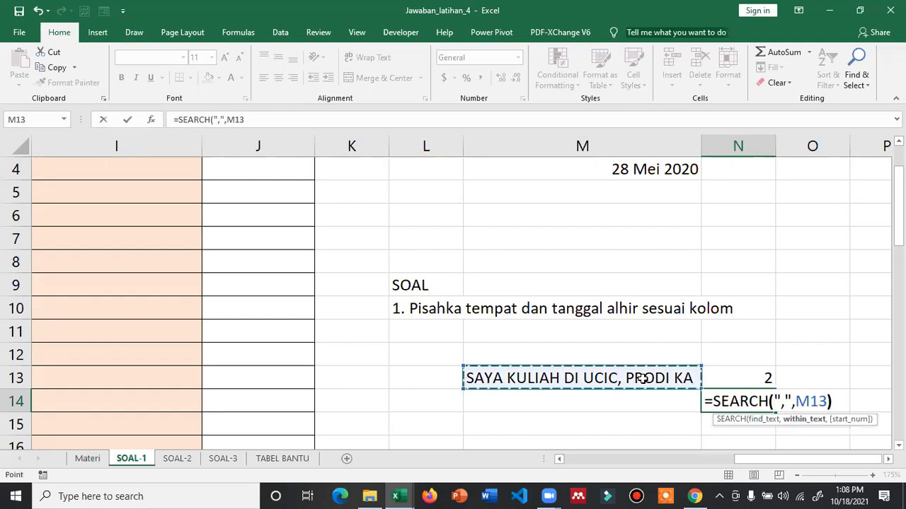
key(Return)
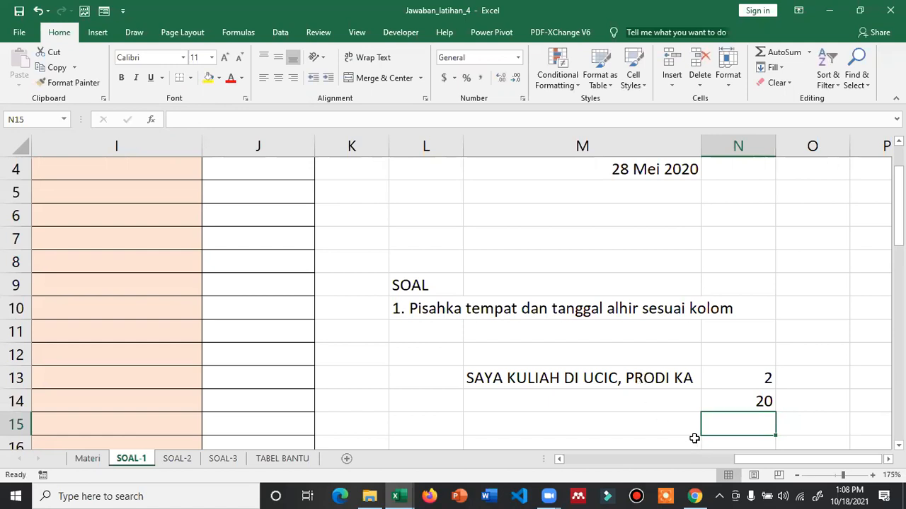
Copy the first student's place and date of birth from G3 to L3
scroll(575, 308, up, 1)
scroll(575, 333, down, 2)
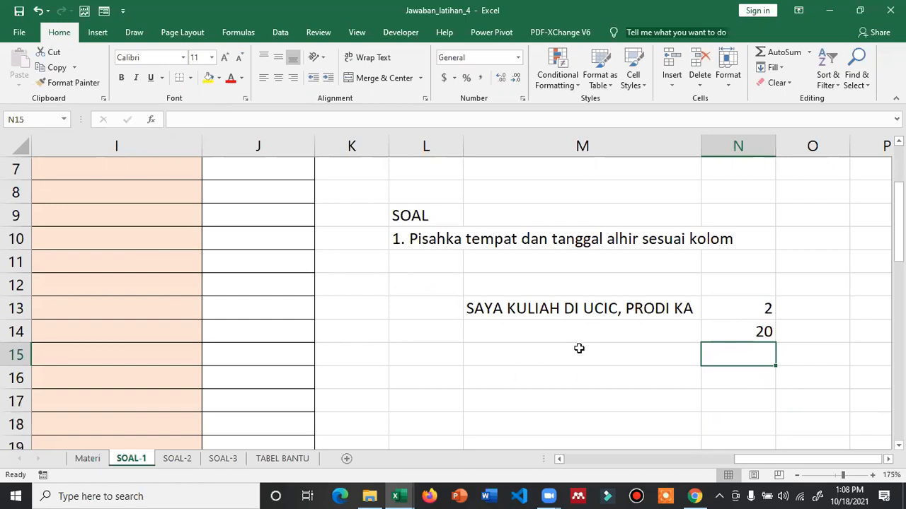
click(531, 306)
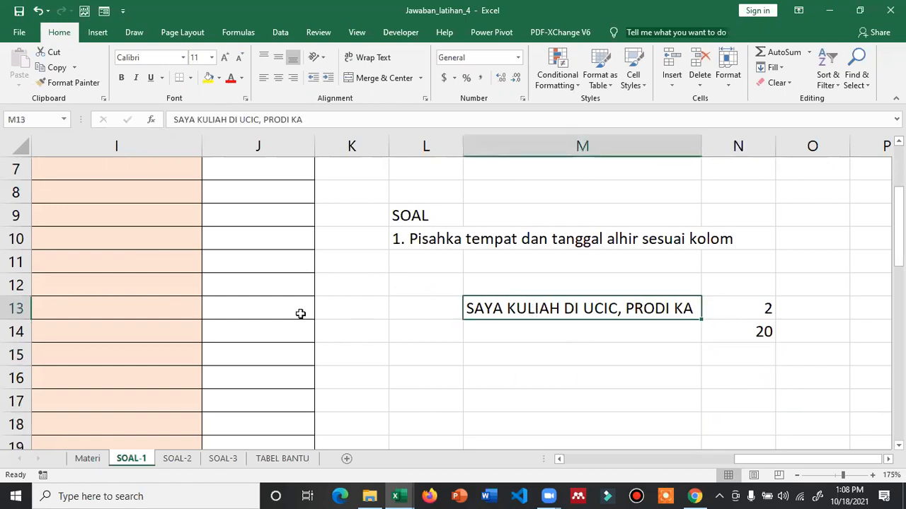
click(598, 456)
scroll(522, 354, up, 2)
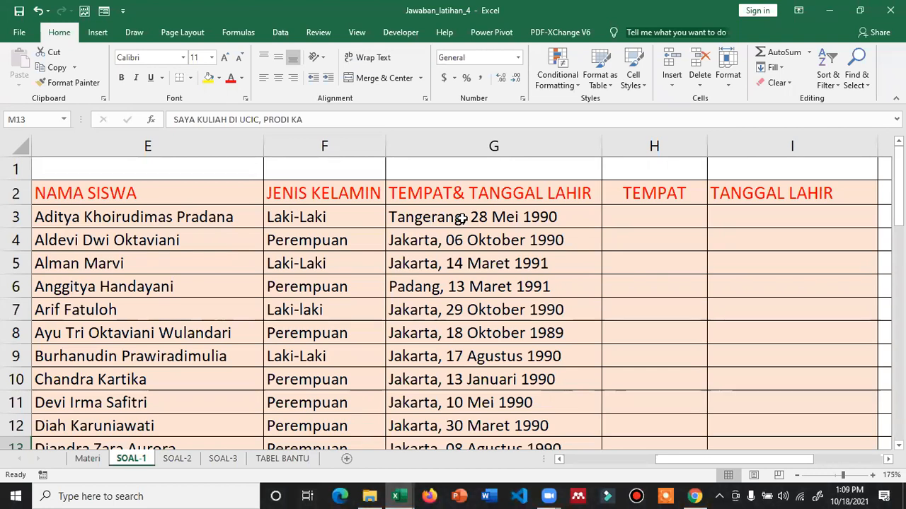
drag(810, 462, 848, 462)
key(ctrl+c)
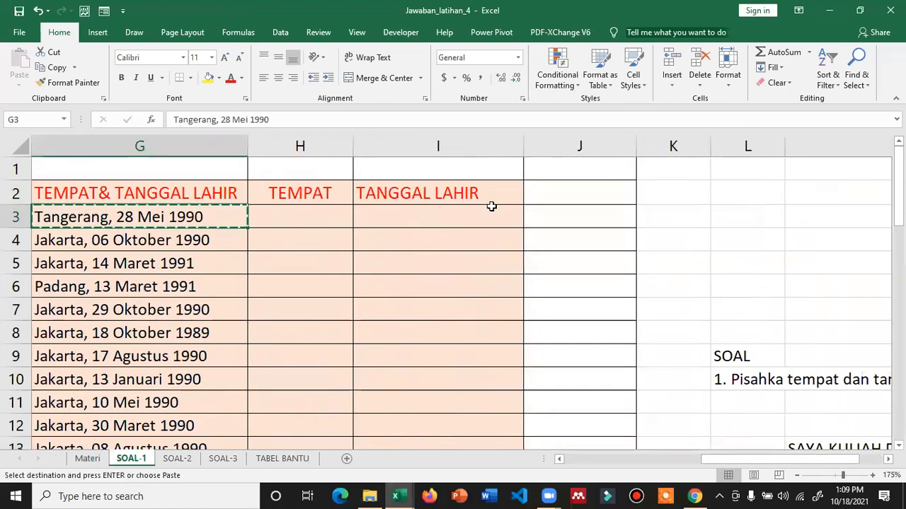
click(738, 216)
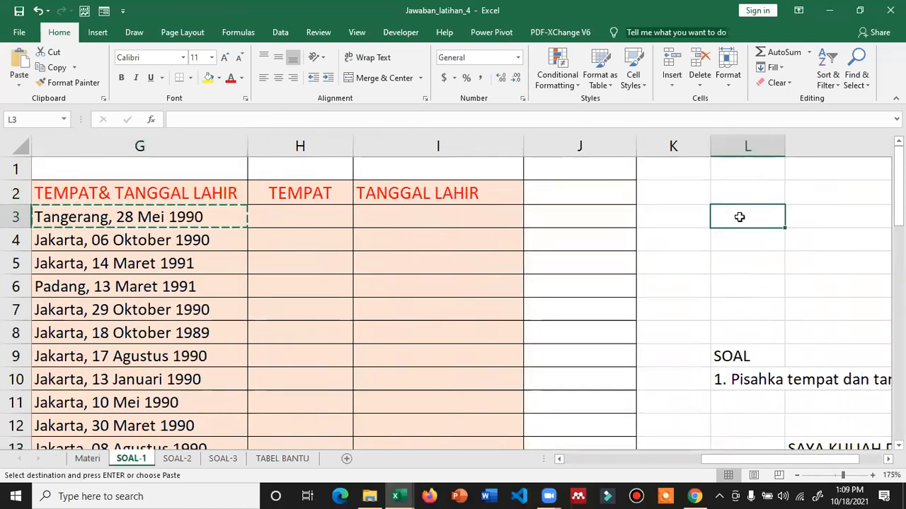
key(ctrl+v)
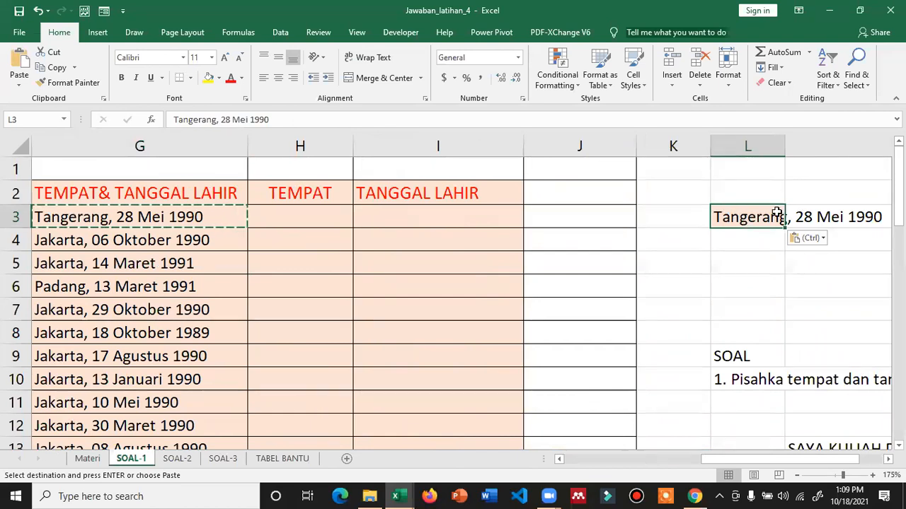
Move the copied place and date of birth entry from L3 to M6
key(Right)
key(Right)
key(Right)
key(Left)
key(Left)
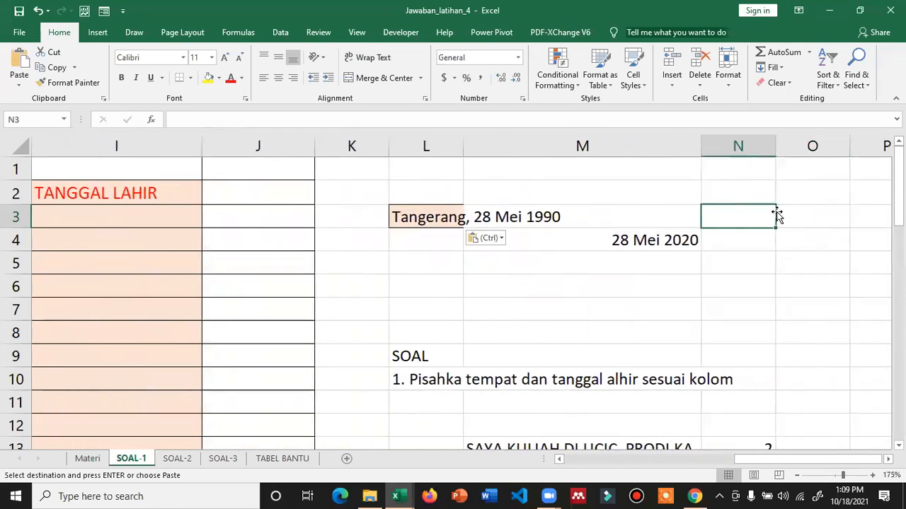
key(Escape)
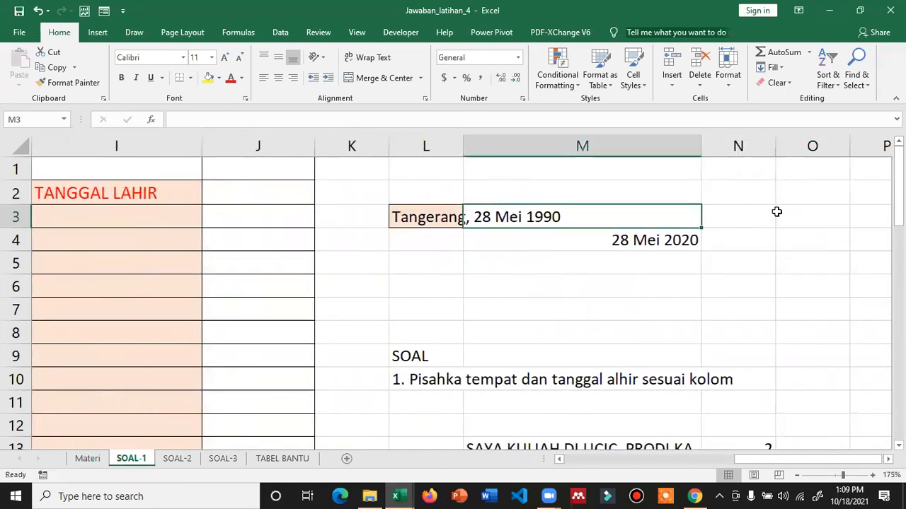
key(Left)
key(ctrl+c)
key(Down)
key(Down)
key(Down)
key(Right)
key(ctrl+v)
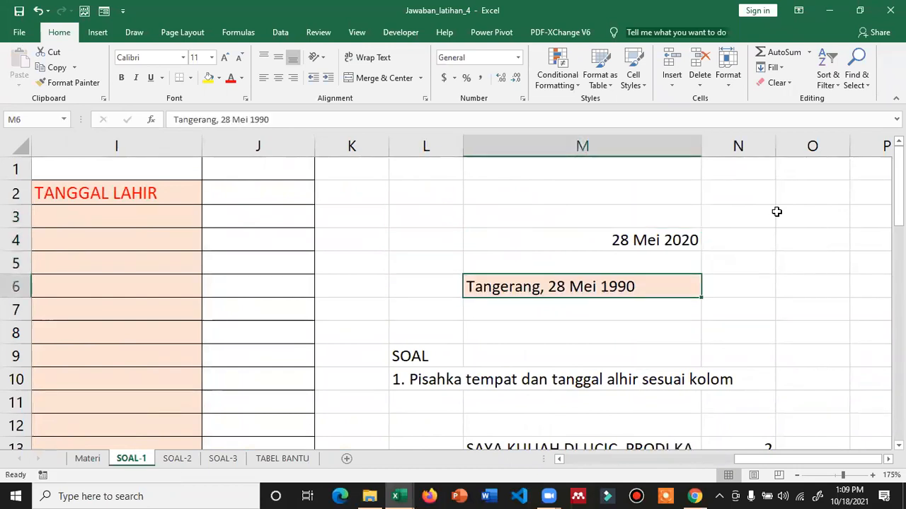
Extract the first 10 characters of M6 in N6 with =LEFT(M6,10) and widen column N to fit the text
key(Right)
text(=LEFT()
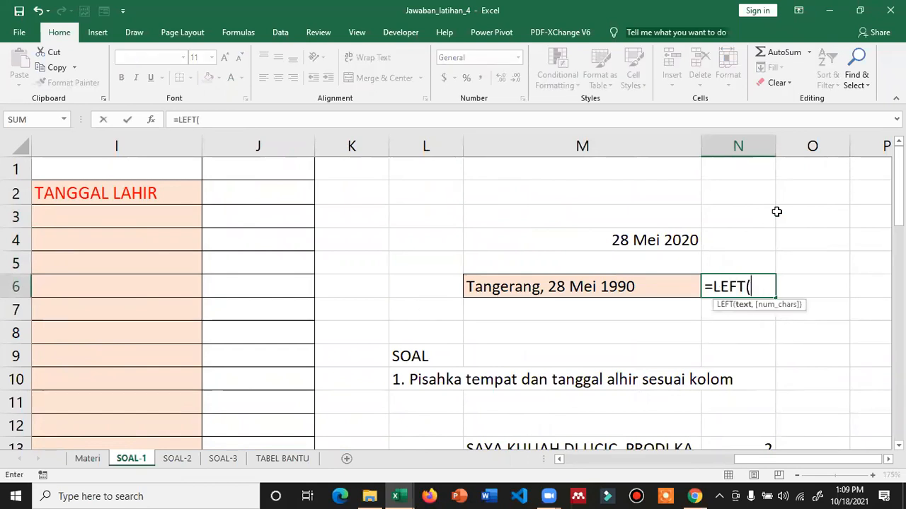
click(547, 290)
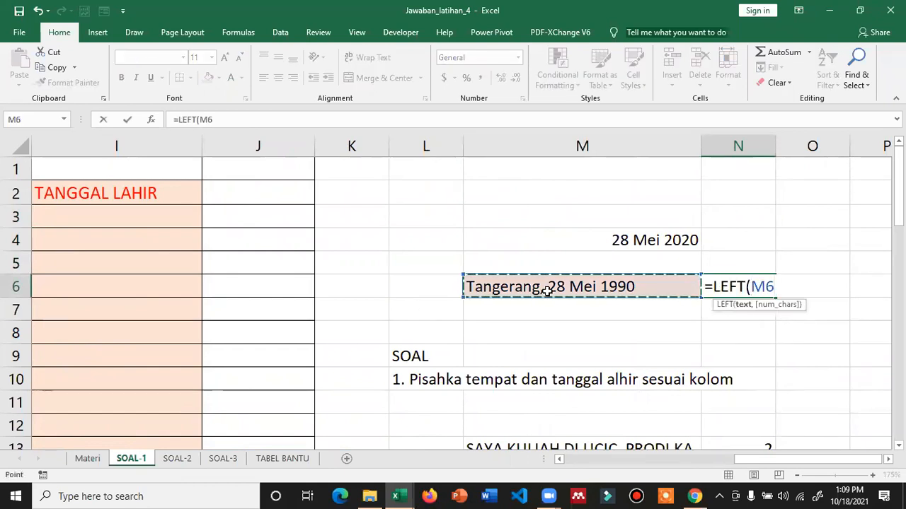
text(,)
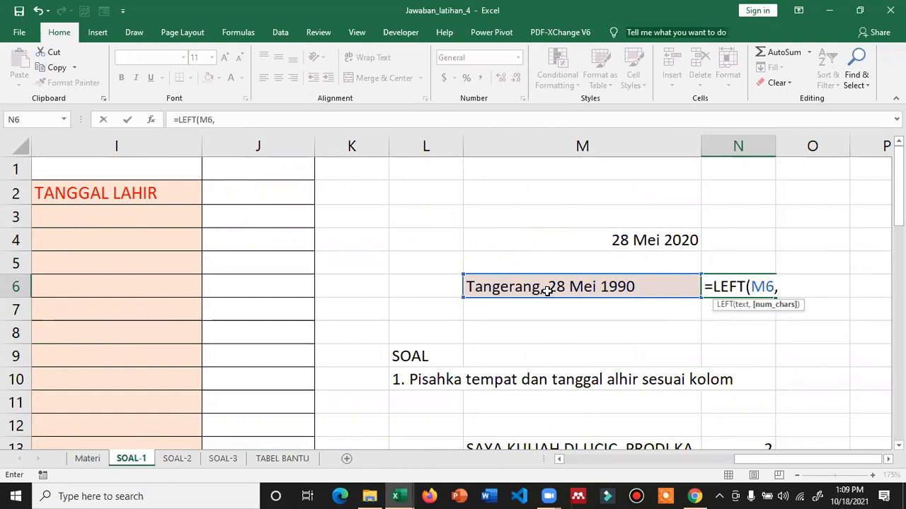
text(10)
key(Return)
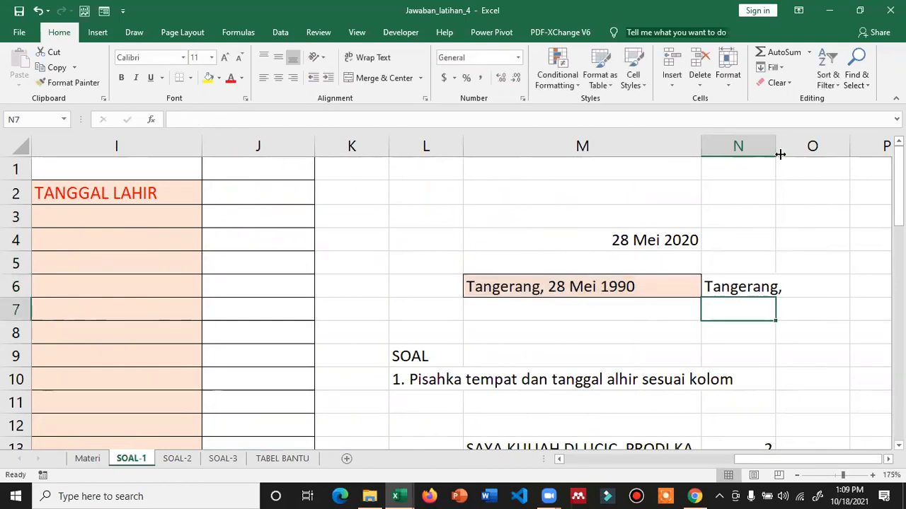
drag(780, 154, 798, 150)
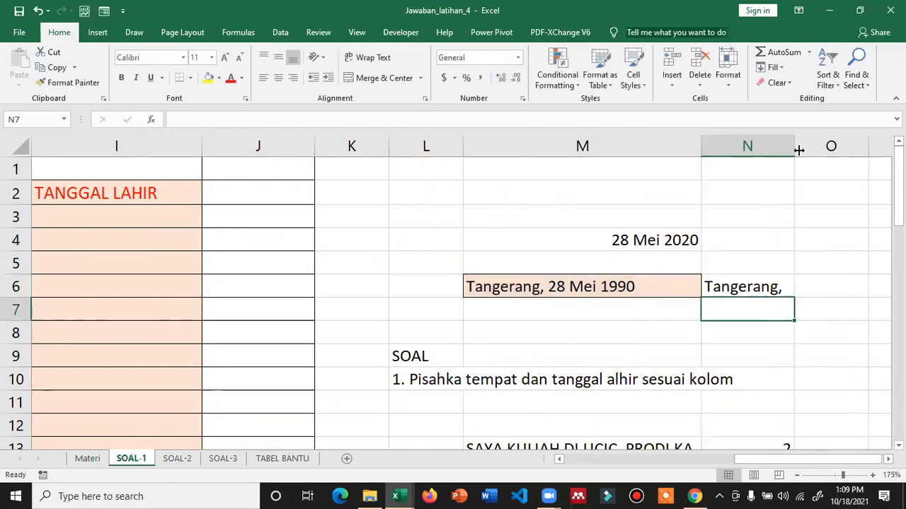
Change the LEFT formula in N6 to return 4 characters, =LEFT(M6,4)
click(761, 287)
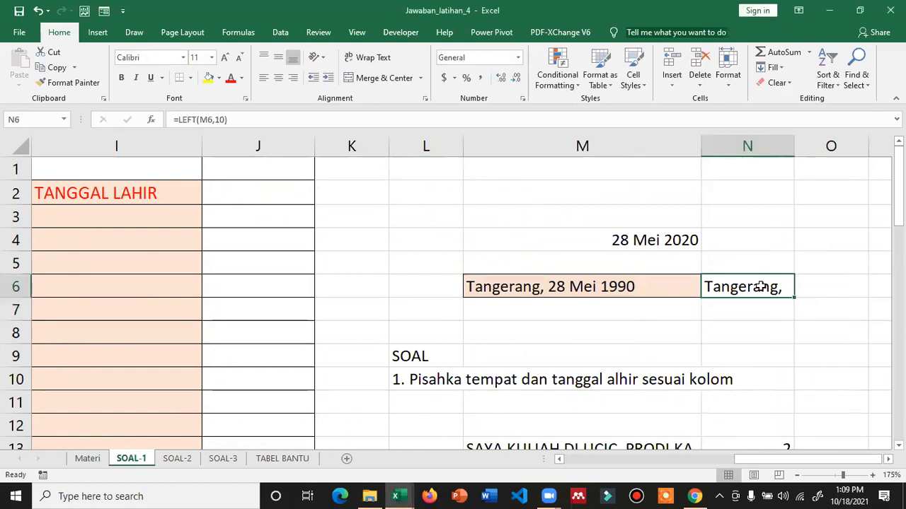
click(222, 120)
key(BackSpace)
key(Delete)
text(4)
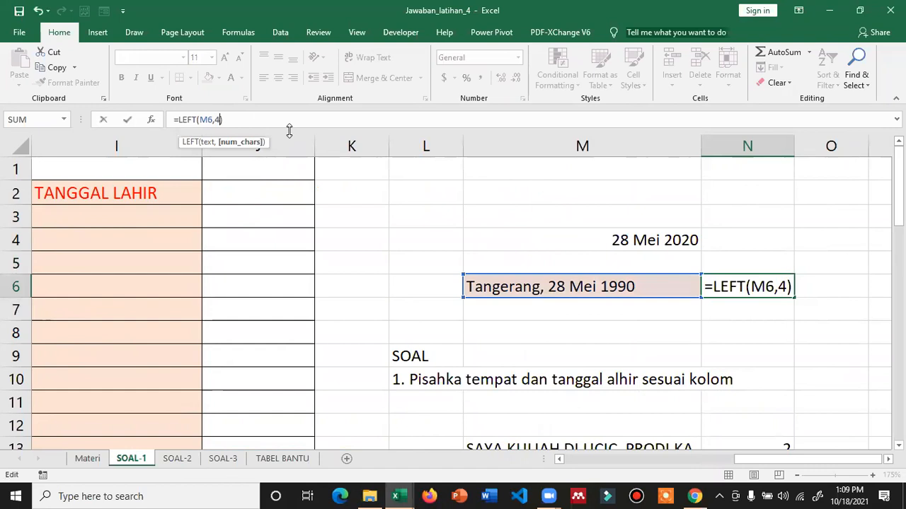
key(Return)
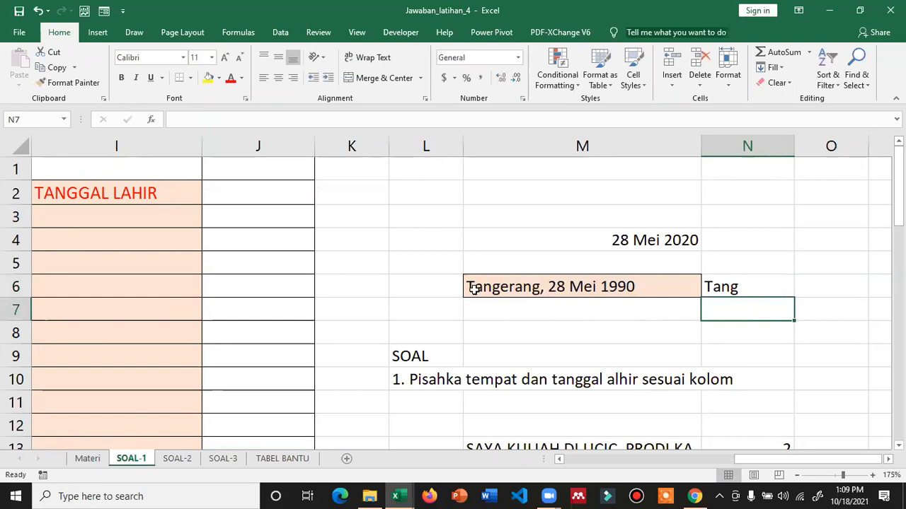
Change the character count of the LEFT formula in N6 to 5
click(718, 290)
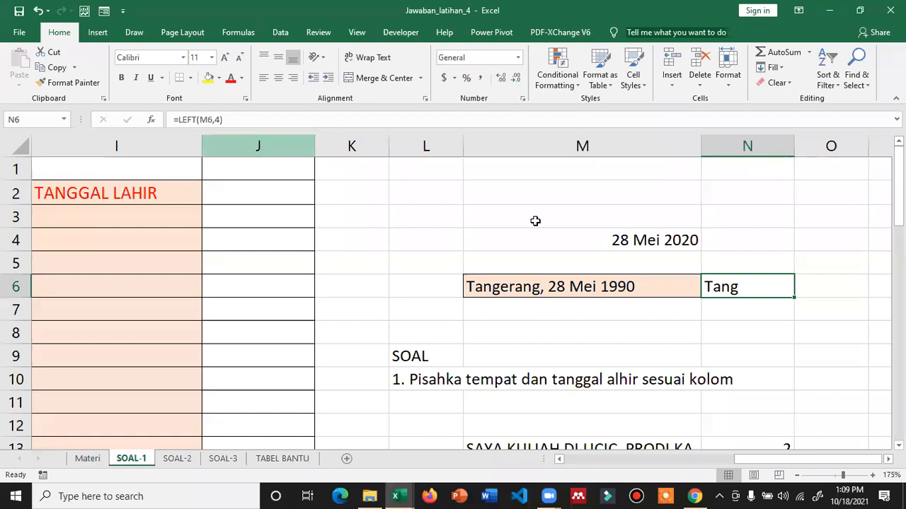
double_click(750, 287)
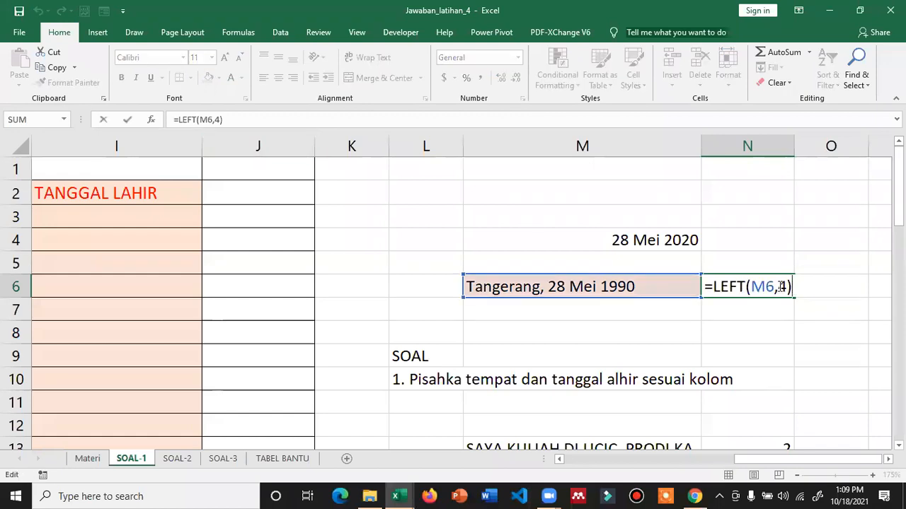
click(783, 287)
key(BackSpace)
text(5)
key(Return)
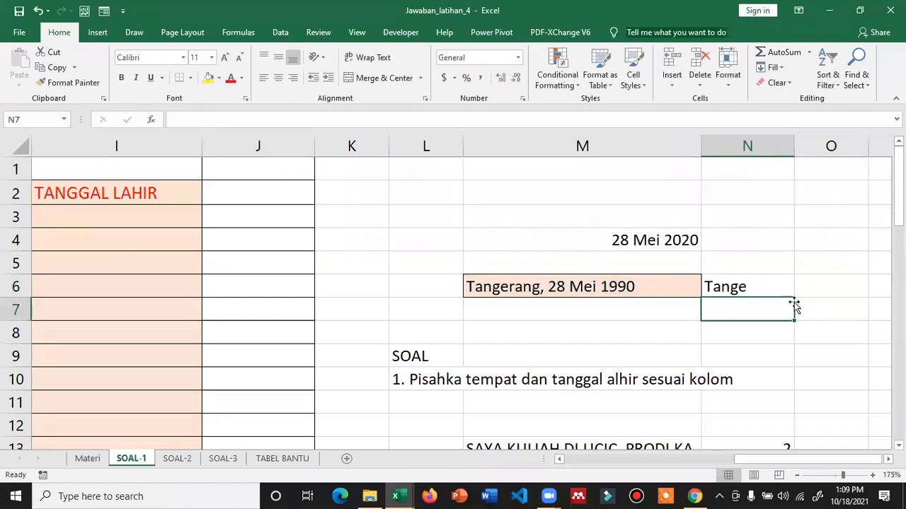
Set the LEFT formula in N6 to =LEFT(M6,9) so it extracts only the place name
click(766, 285)
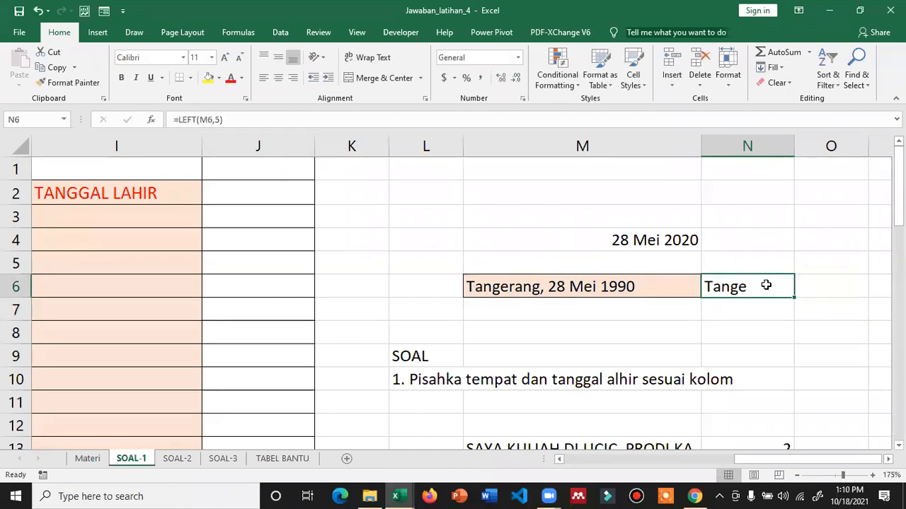
double_click(704, 283)
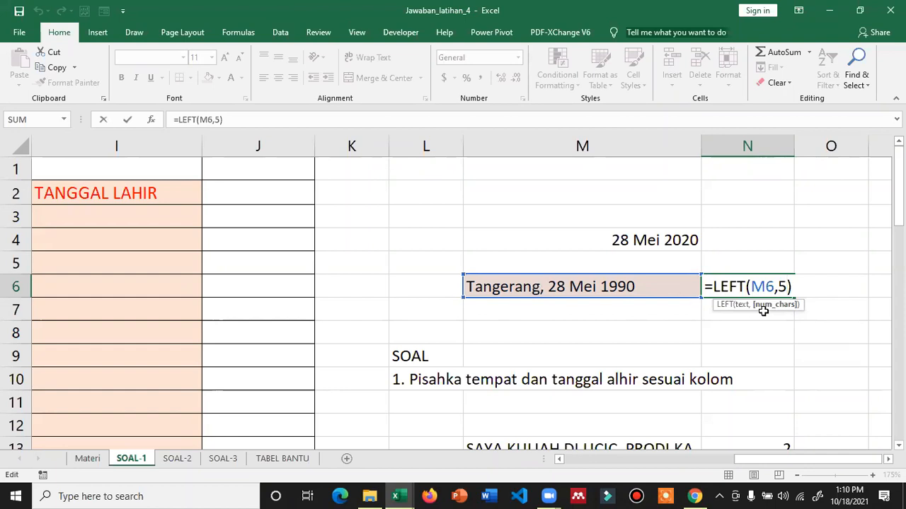
key(BackSpace)
text(9)
key(Return)
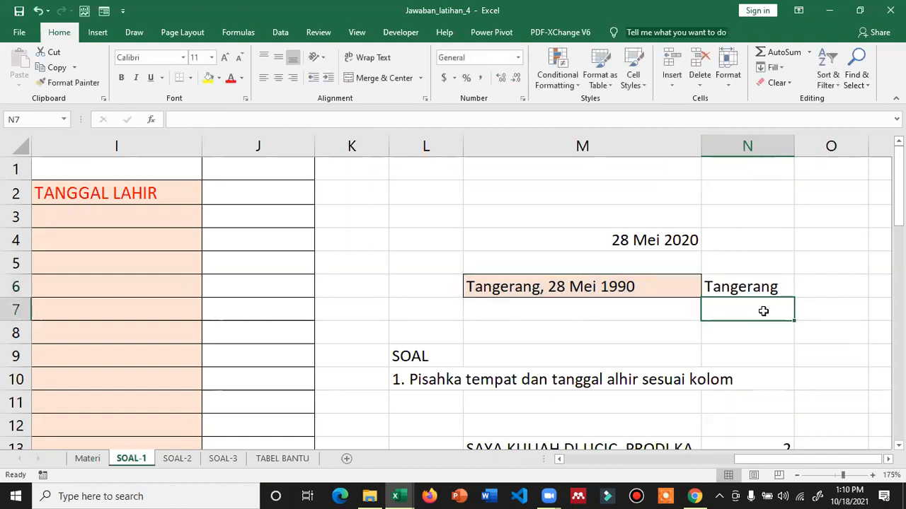
Copy the second student's place and date of birth from G4 to M7
drag(748, 460, 691, 459)
click(203, 239)
key(ctrl+c)
click(842, 383)
key(Right)
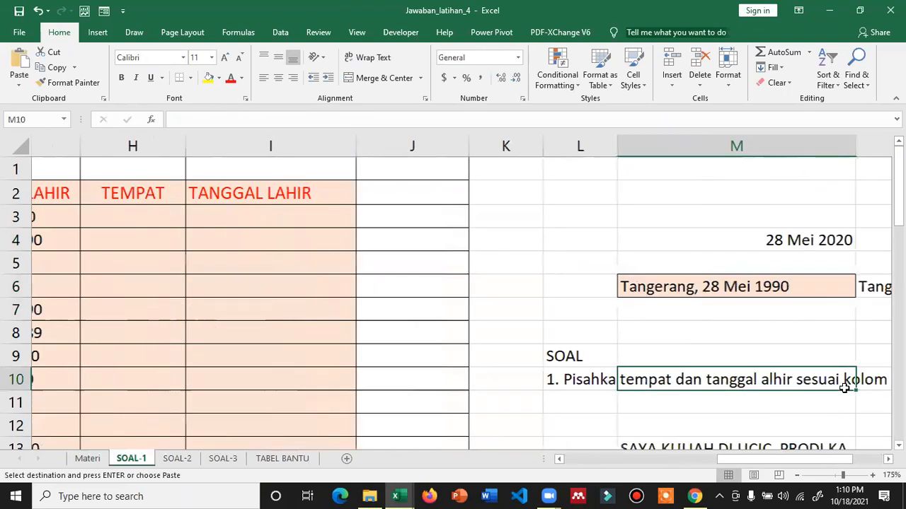
key(Right)
key(Up)
key(Up)
key(Up)
key(Left)
key(ctrl+v)
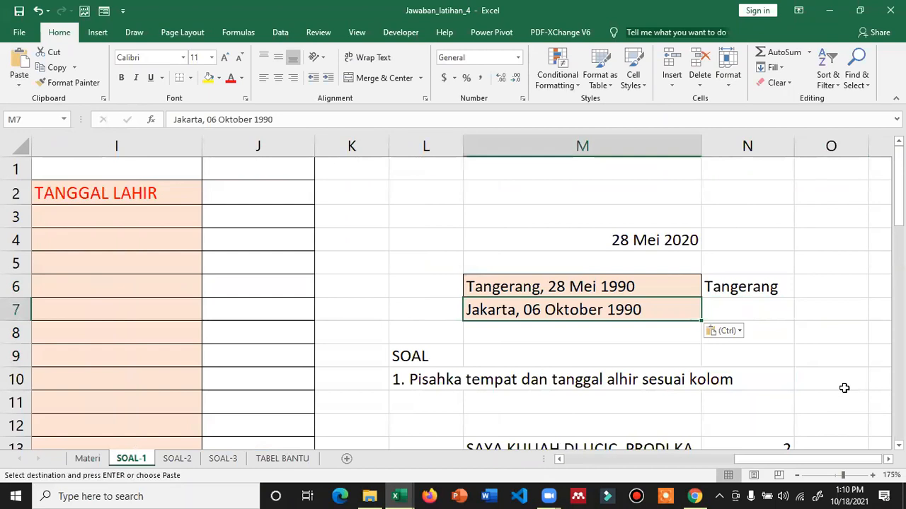
Copy the LEFT formula from N6 to N7, beside the Jakarta entry
click(775, 285)
key(ctrl+c)
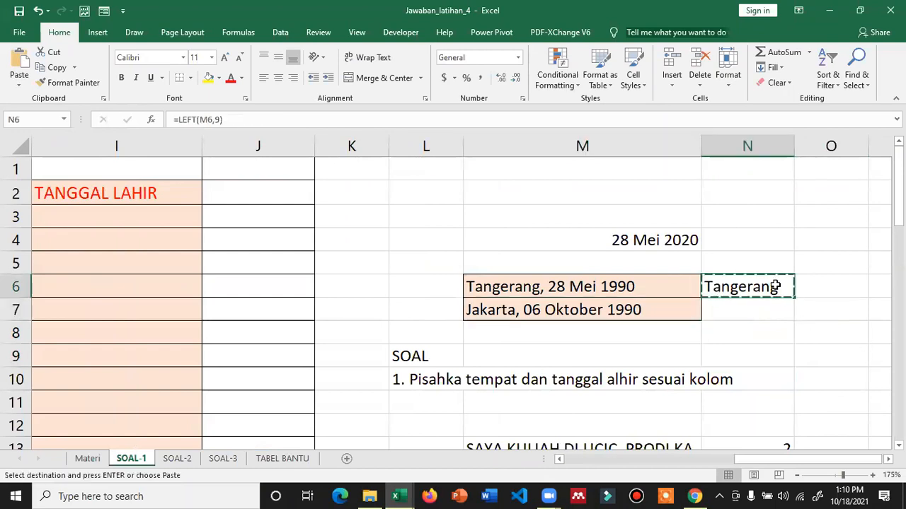
key(Down)
key(Return)
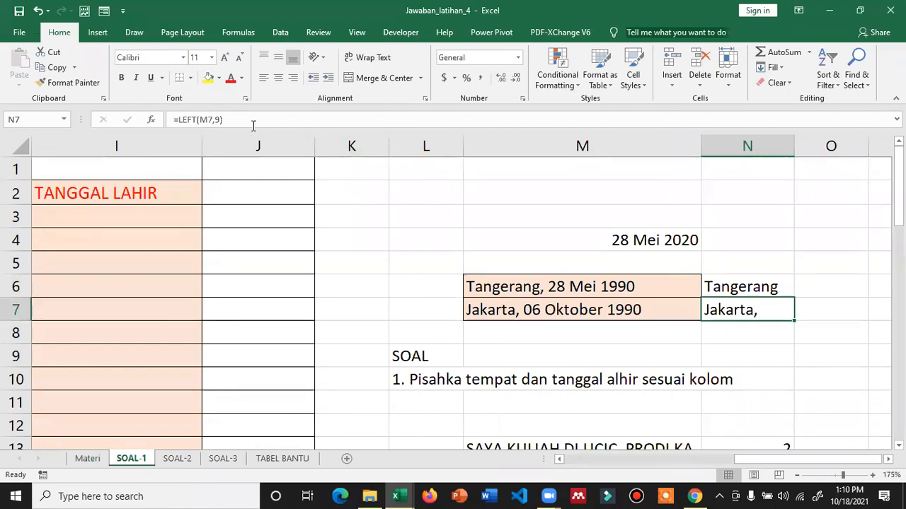
Copy the Bogor place and date of birth entry from G15 to M8
click(723, 462)
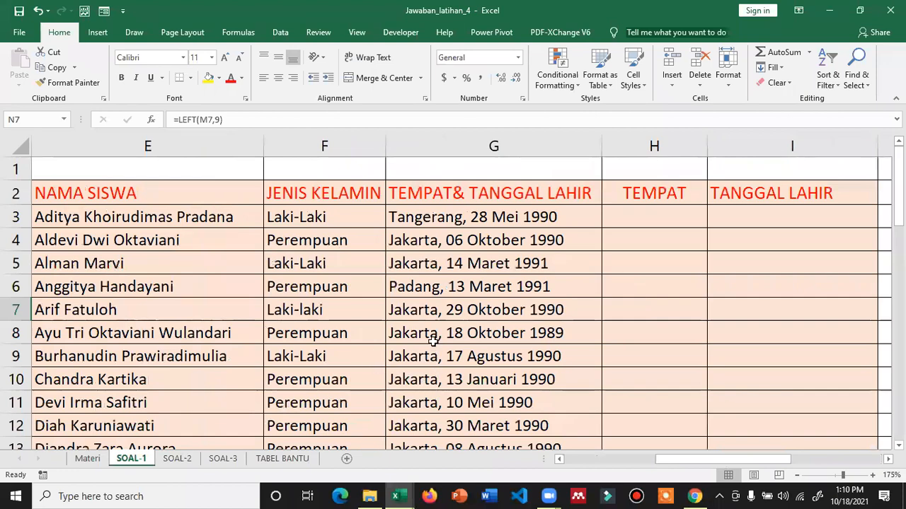
scroll(433, 340, down, 3)
click(443, 285)
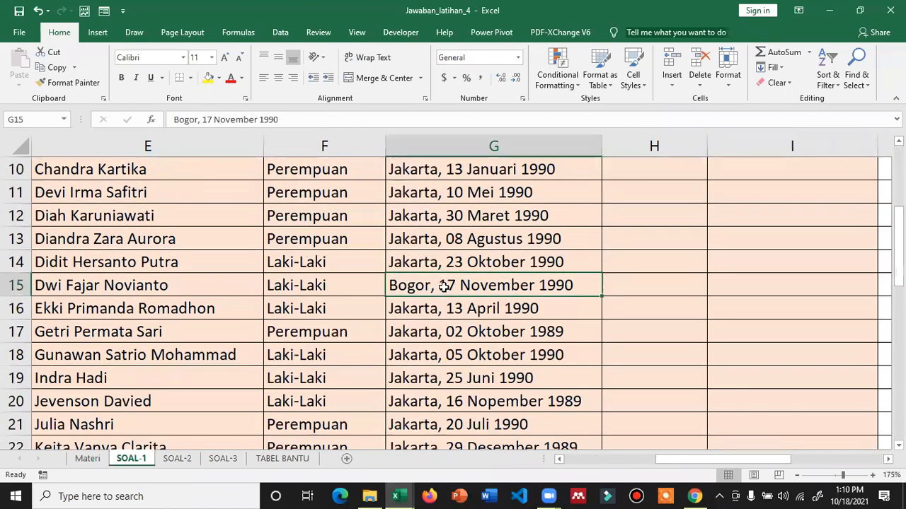
key(ctrl+c)
click(828, 459)
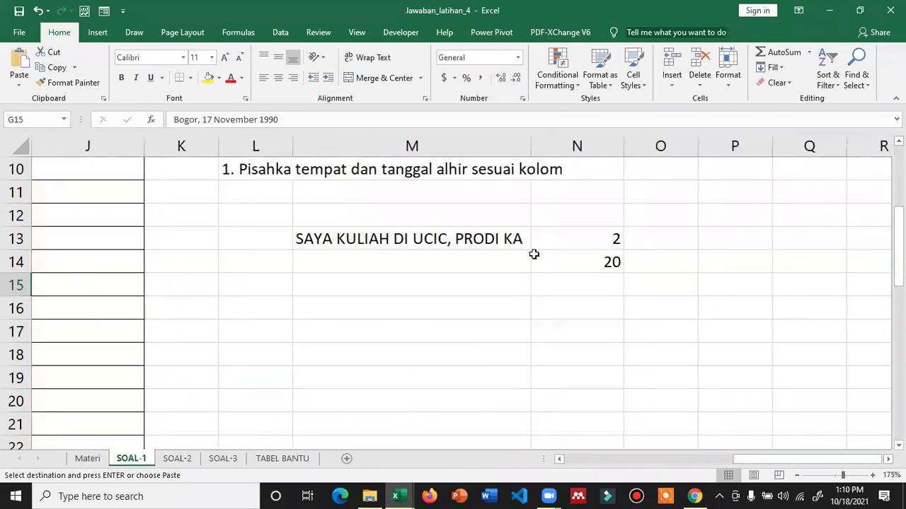
scroll(533, 254, up, 2)
click(461, 259)
key(ctrl+v)
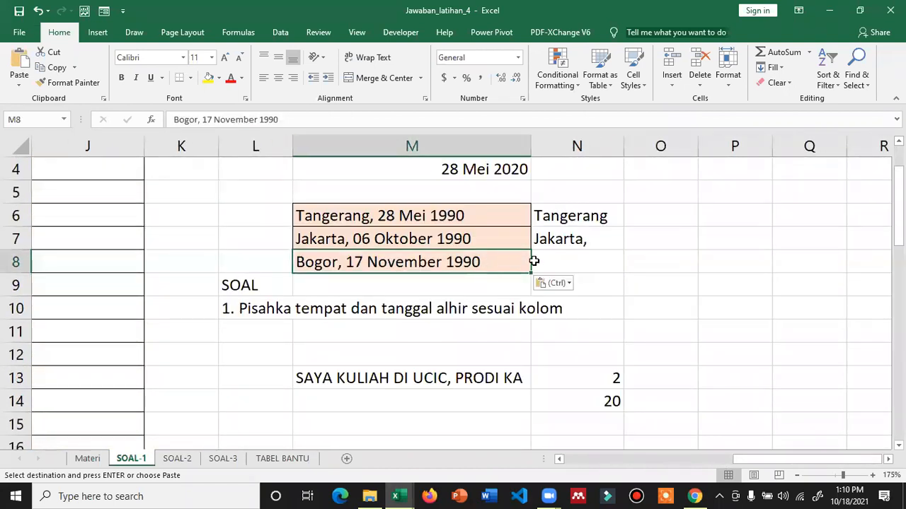
Copy the LEFT formula from N7 to N8, beside the Bogor entry
click(575, 239)
key(ctrl+c)
key(Down)
key(Return)
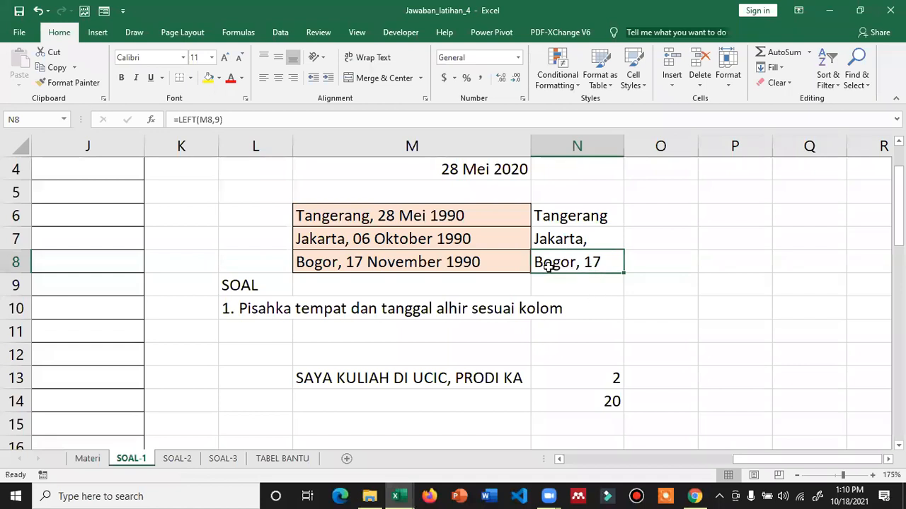
Set the character count of the LEFT formula in N8 to 5 to match the length of Bogor
double_click(604, 259)
double_click(611, 263)
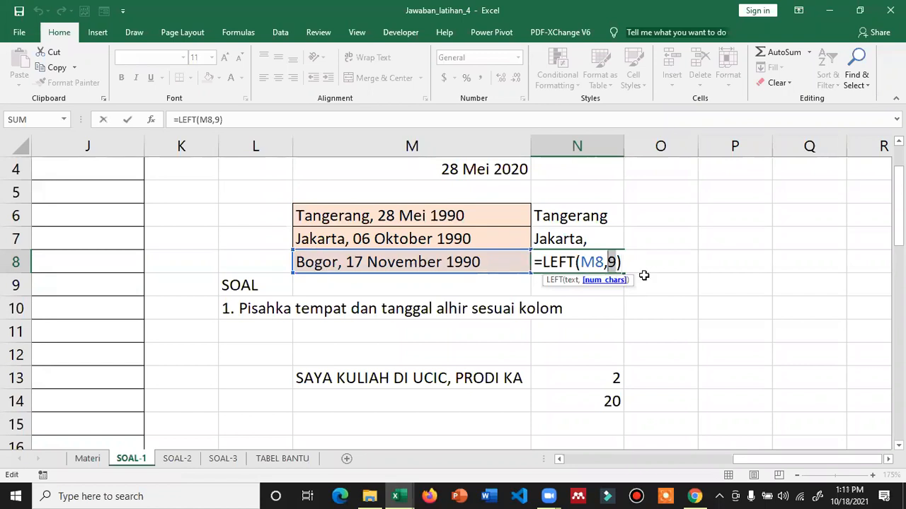
key(BackSpace)
text(5)
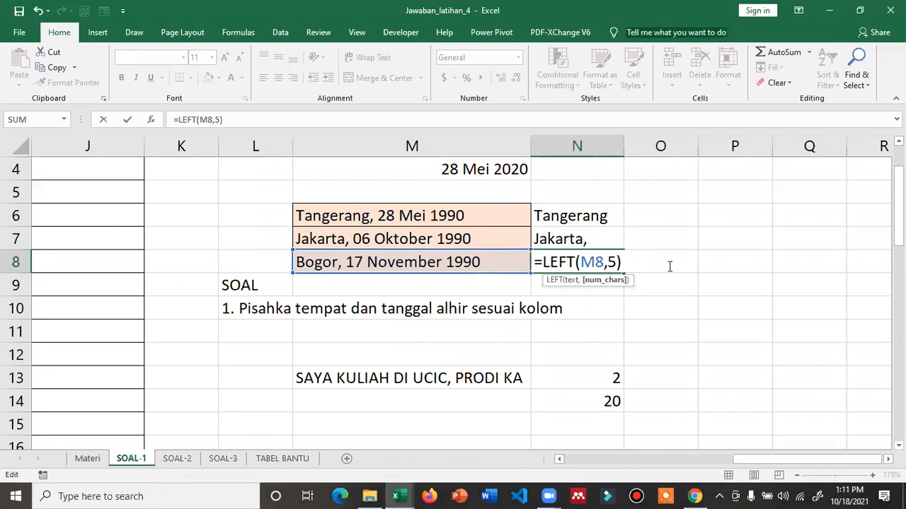
key(Return)
Change the formula in N7 to =LEFT(M7,7) to match the length of Jakarta
key(Up)
key(Up)
key(F2)
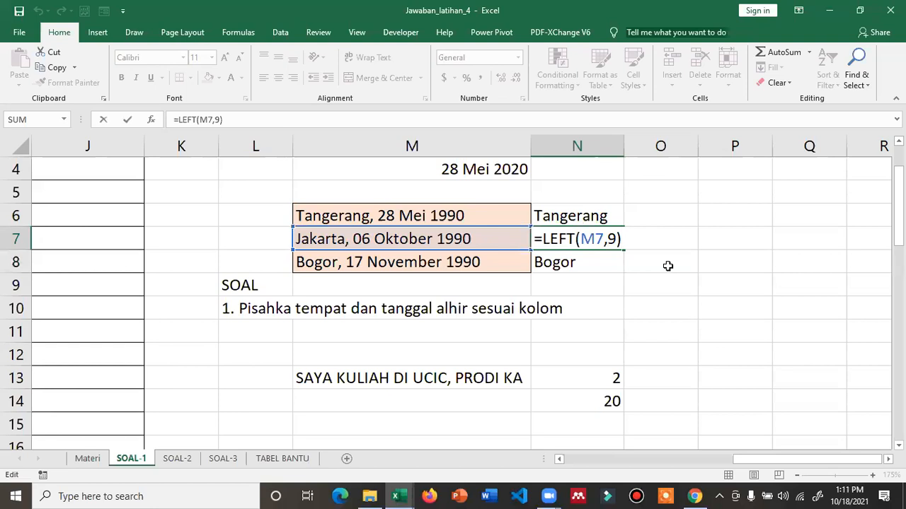
key(BackSpace)
key(BackSpace)
text(7))
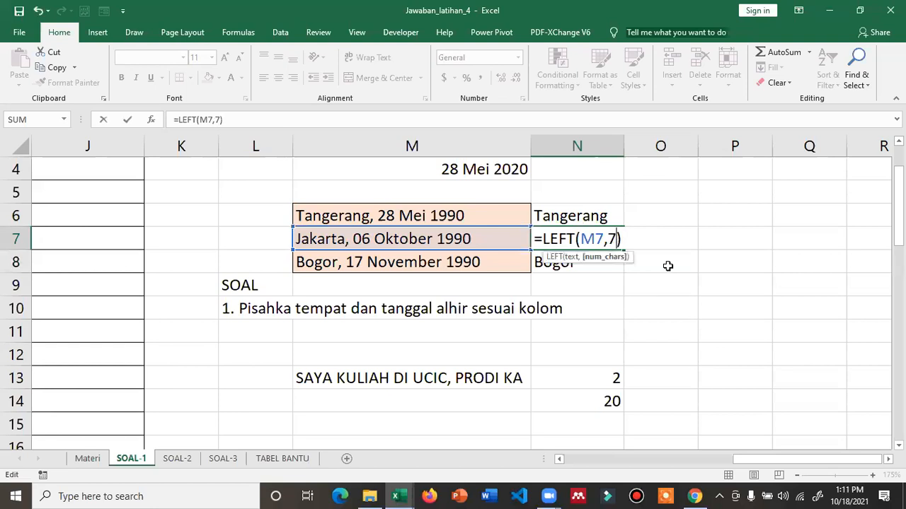
key(Return)
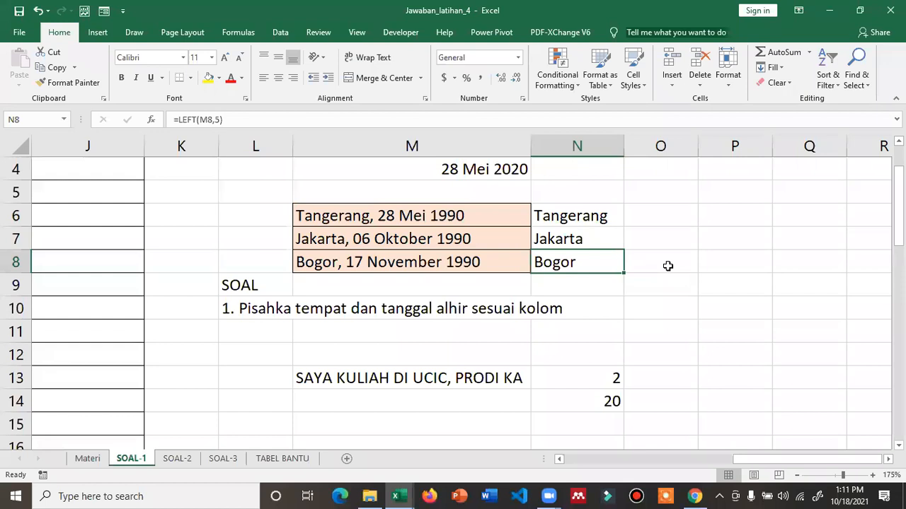
Enter the sample text "Cirebon," in M5, above the Tangerang entry
key(Left)
key(Up)
key(Up)
key(Up)
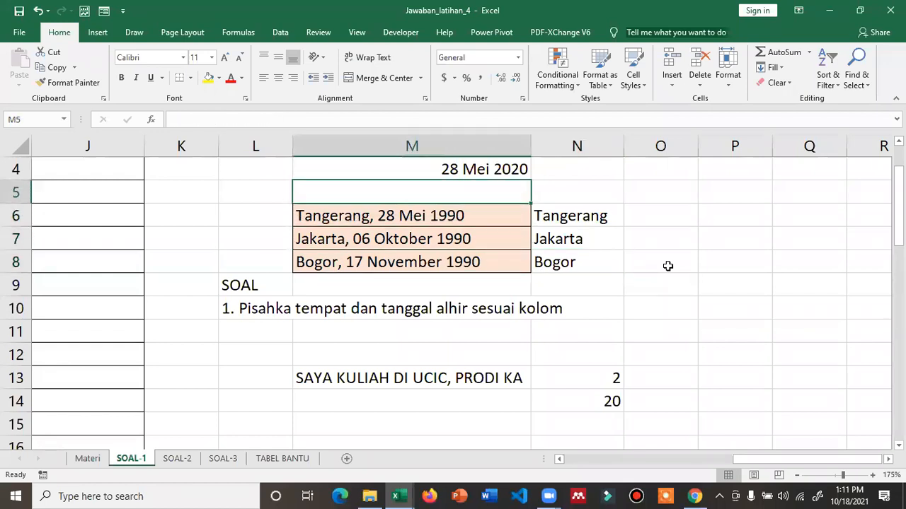
text(cIREBON)
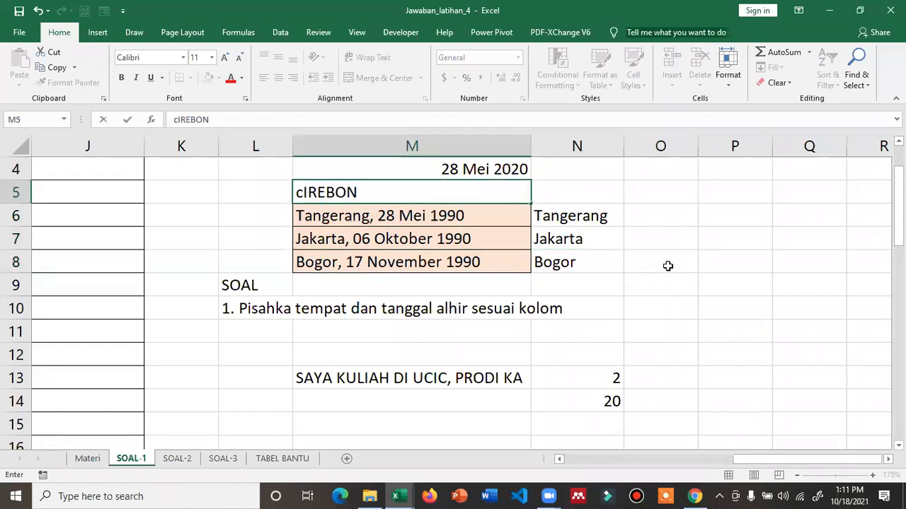
text(,)
key(Return)
key(Up)
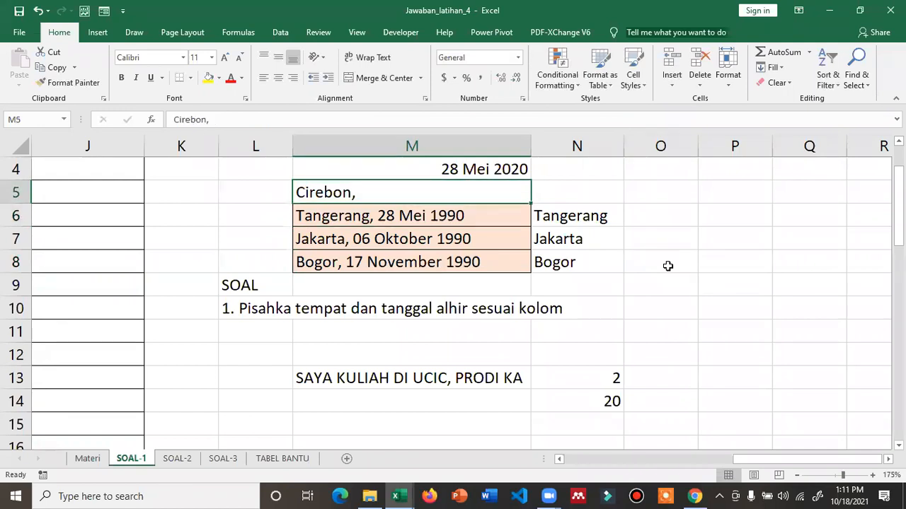
Copy the 7-character LEFT formula from N7 to N5, beside the Cirebon entry
key(Down)
key(Down)
key(Right)
key(ctrl+c)
key(Up)
key(Up)
key(Return)
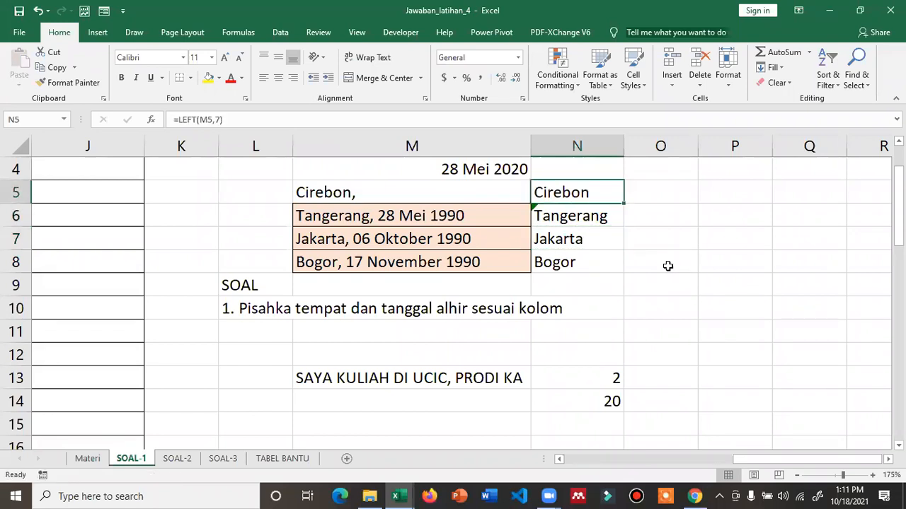
Examine the character-count argument of the LEFT formula in N7 and the FIND formula in N13
key(Down)
key(Down)
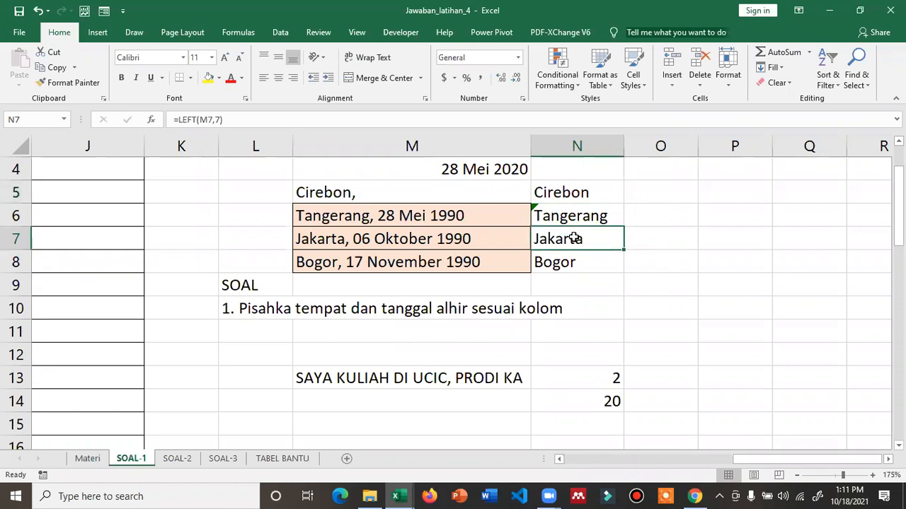
key(F2)
double_click(610, 239)
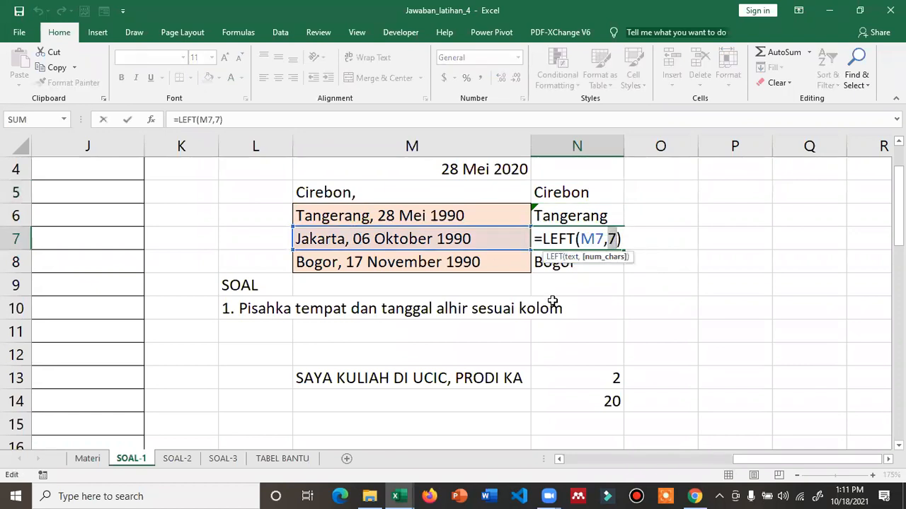
key(Escape)
click(583, 368)
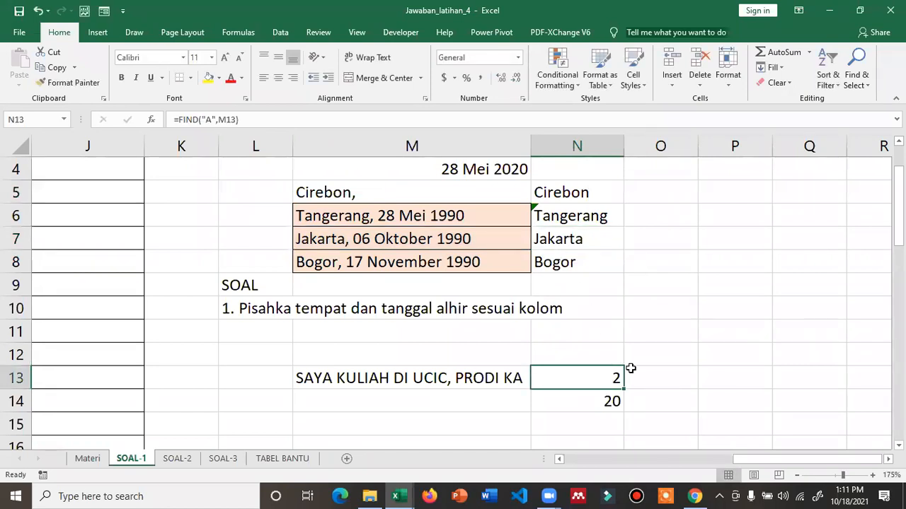
Enter =LEFT(G3,FIND(",",G3)) in H3 to extract the birthplace up to the comma
click(645, 459)
scroll(582, 208, up, 1)
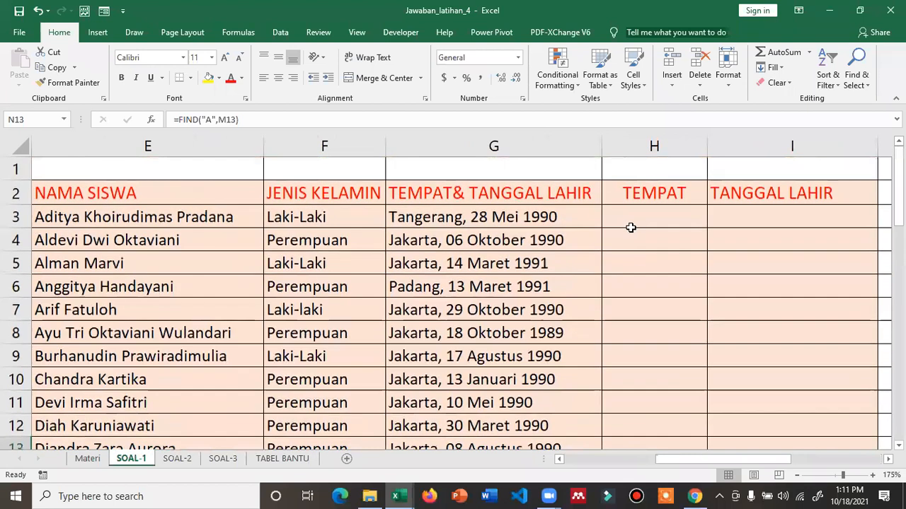
click(633, 219)
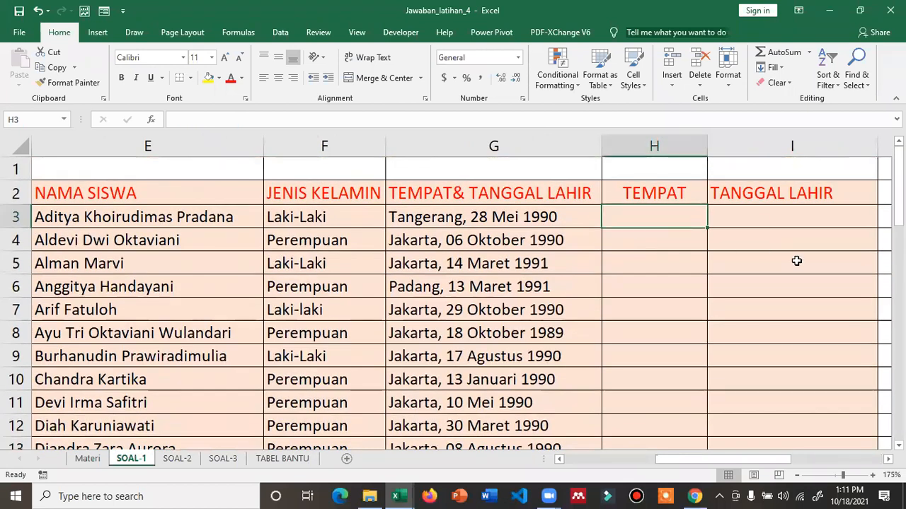
text(=left)
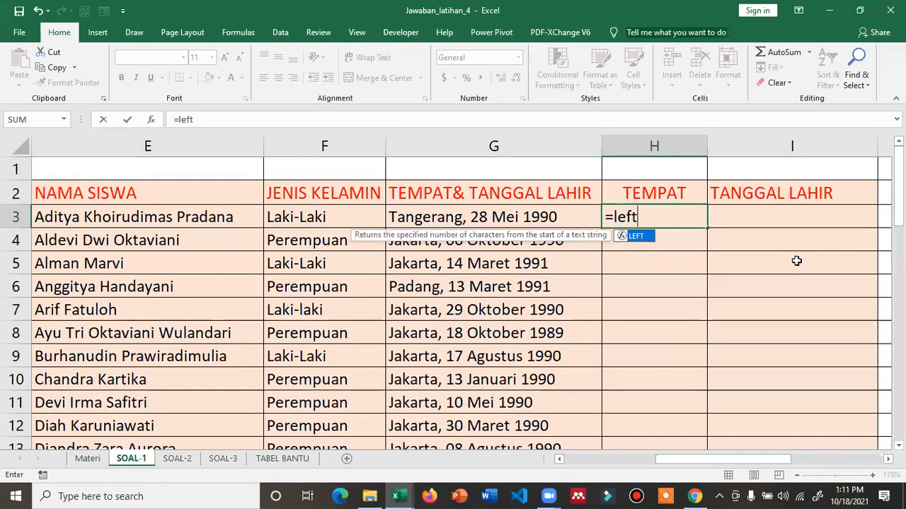
text(()
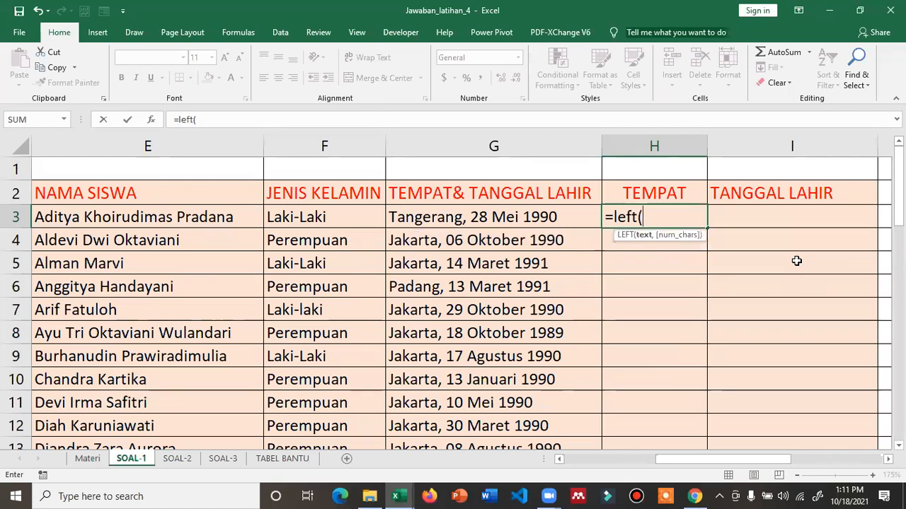
key(Left)
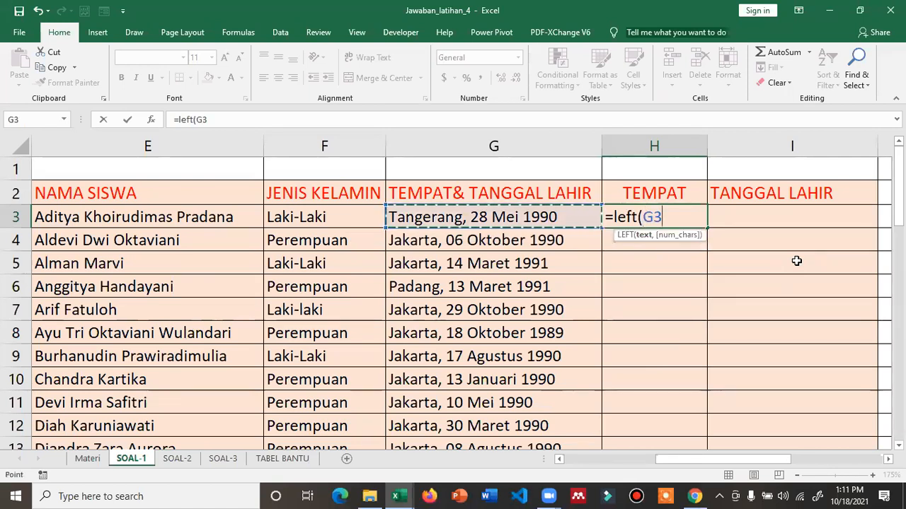
text(,)
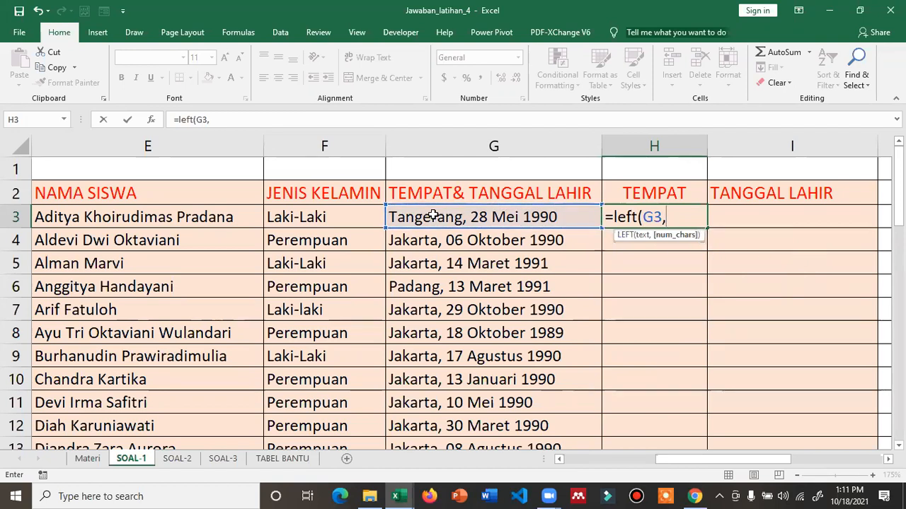
text(fi)
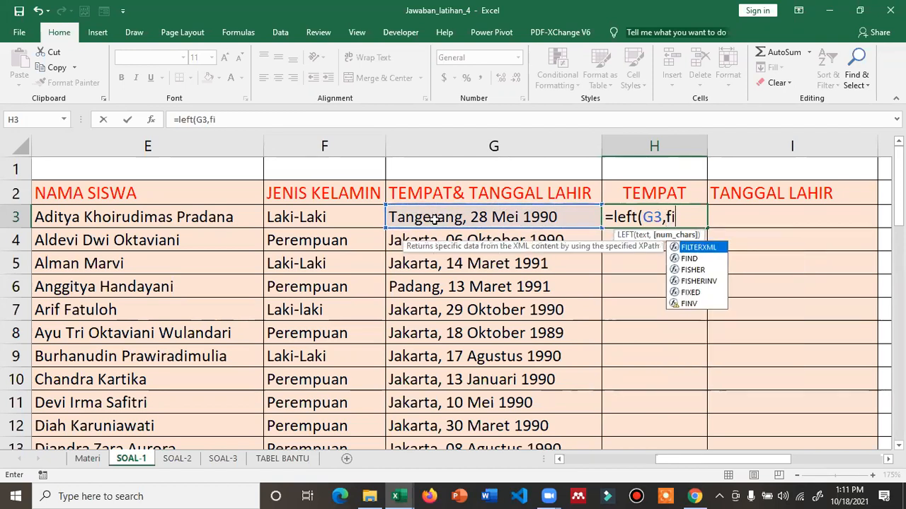
text(nd()
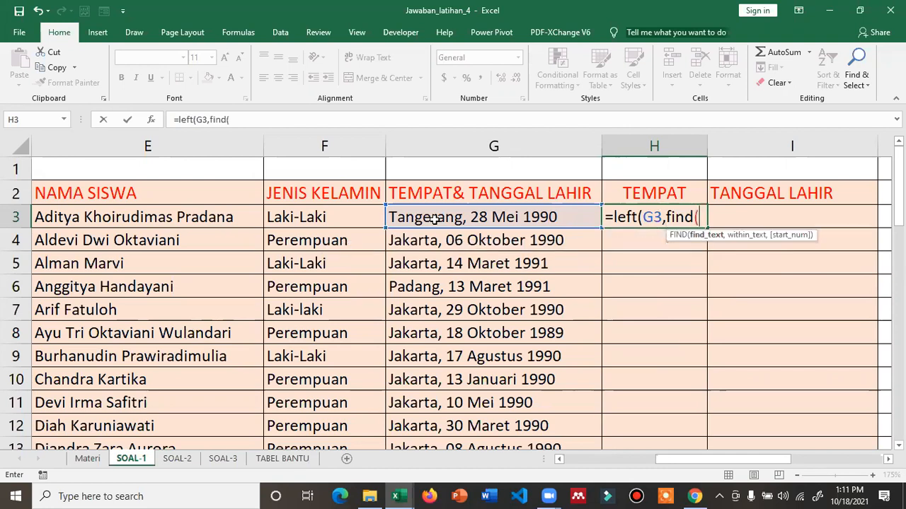
text(",",)
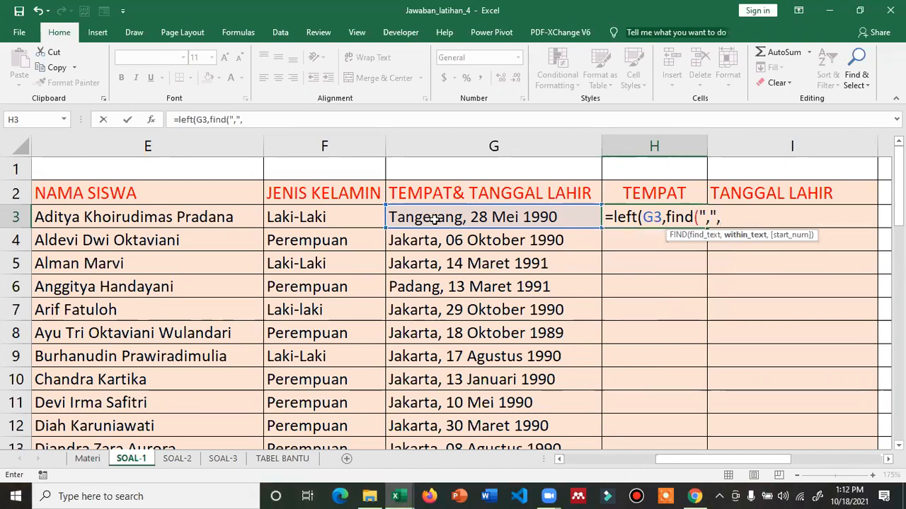
click(427, 218)
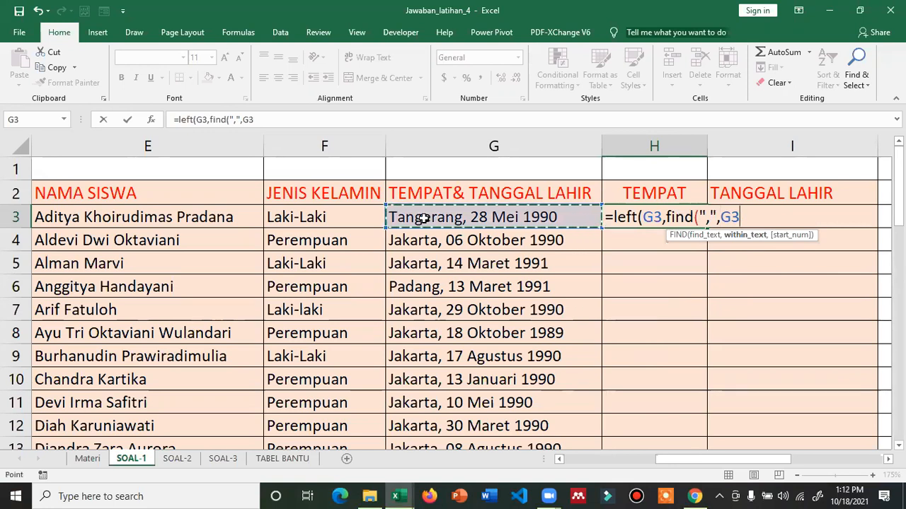
text())
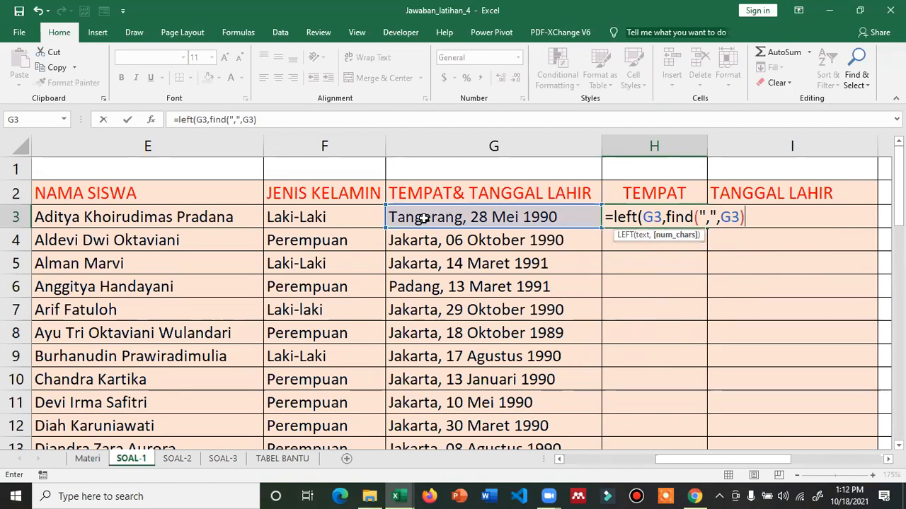
text())
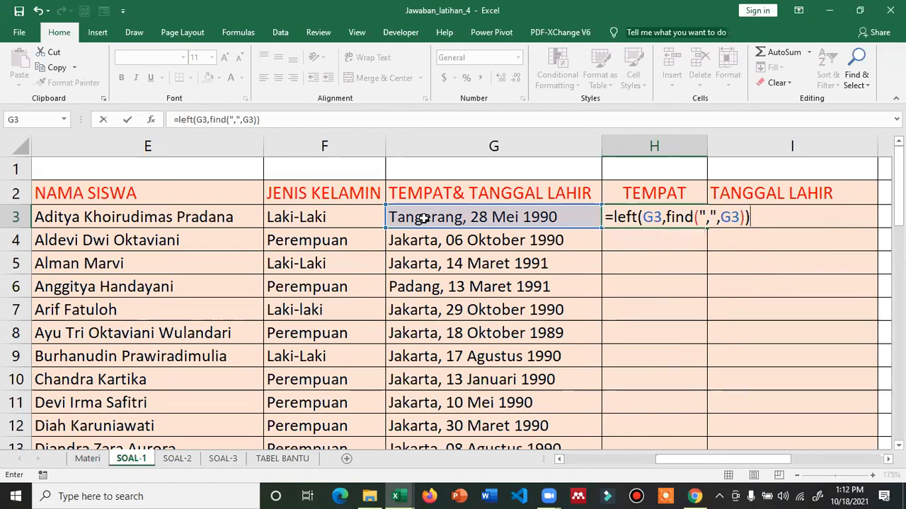
key(Return)
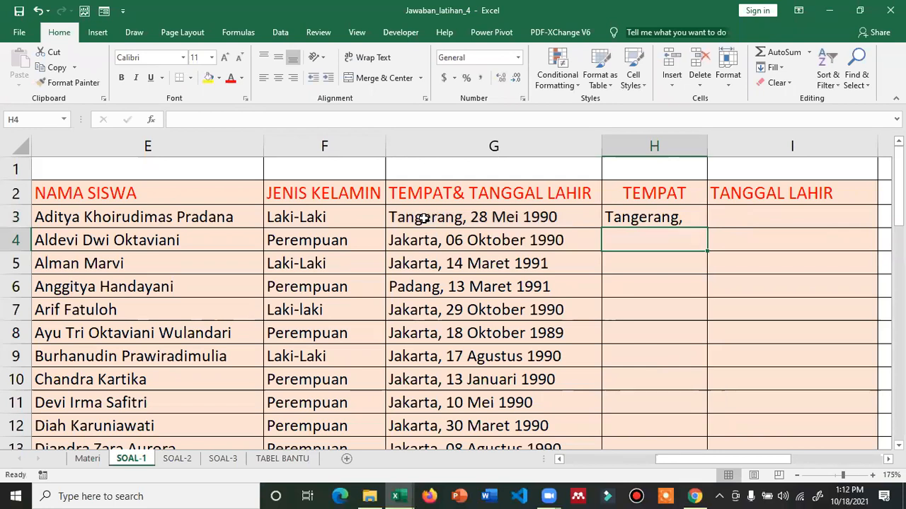
Fill the H3 formula down the TEMPAT column and check the extracted places
click(658, 219)
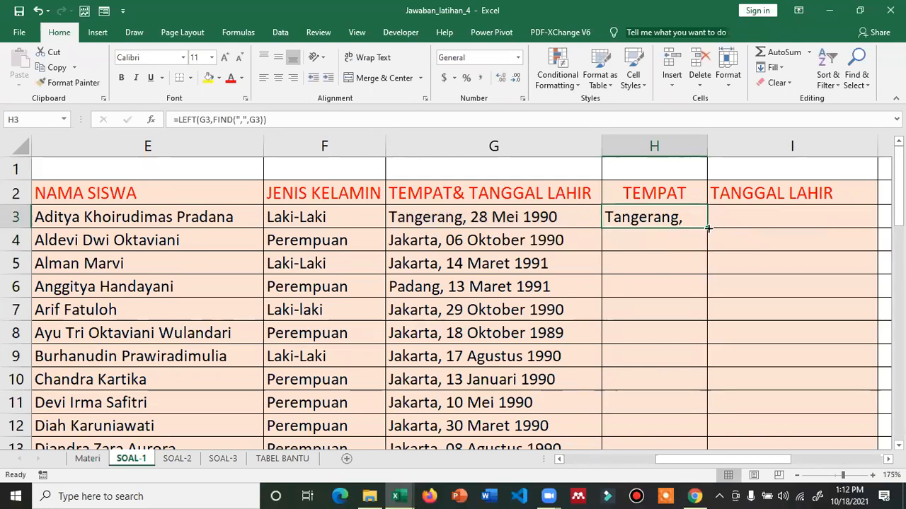
double_click(708, 227)
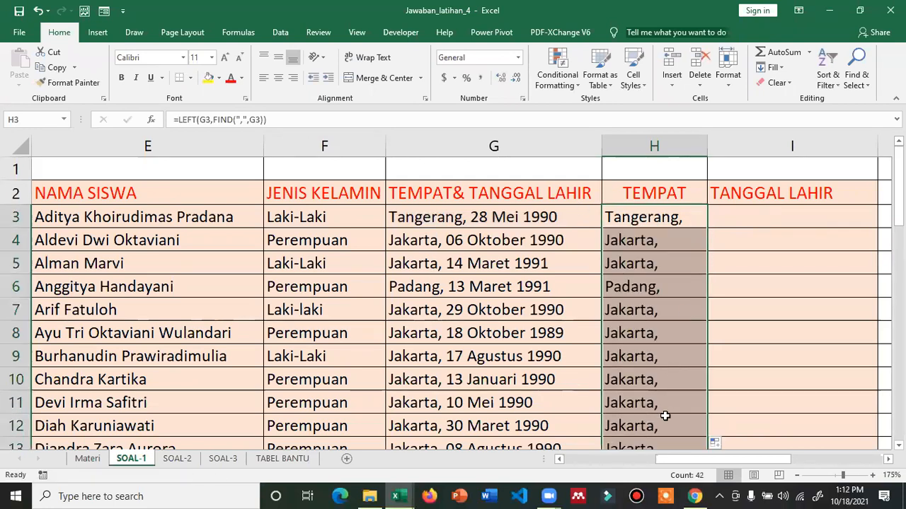
scroll(665, 425, down, 2)
scroll(566, 382, down, 3)
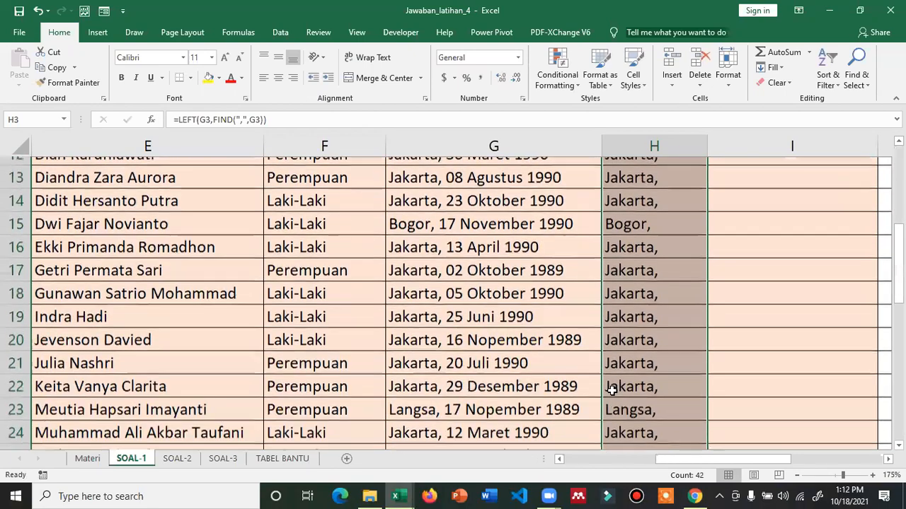
scroll(641, 410, up, 5)
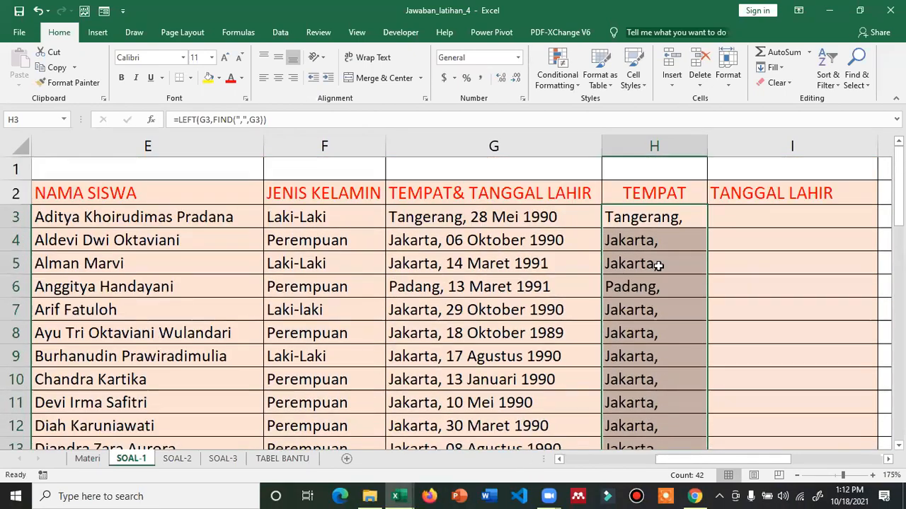
Subtract 1 from the FIND result in H3, making the formula =LEFT(G3,FIND(",",G3)-1), to drop the comma
click(671, 222)
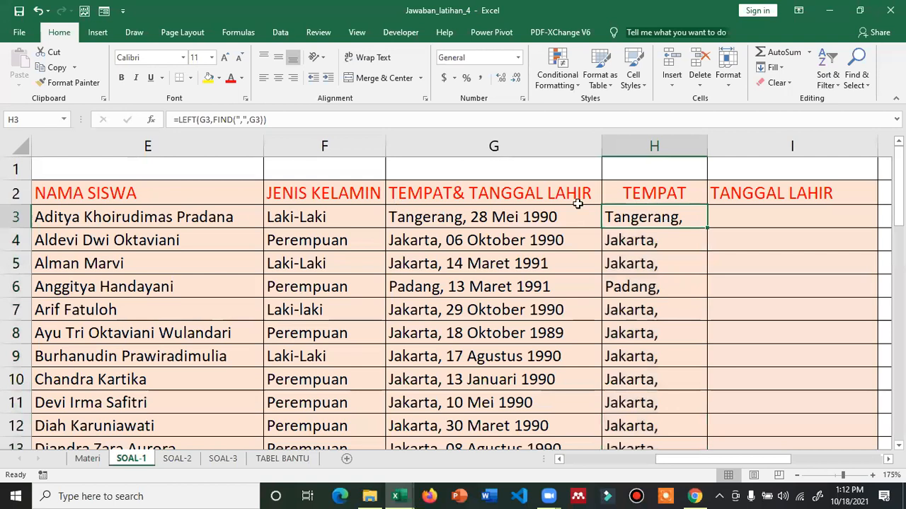
double_click(623, 223)
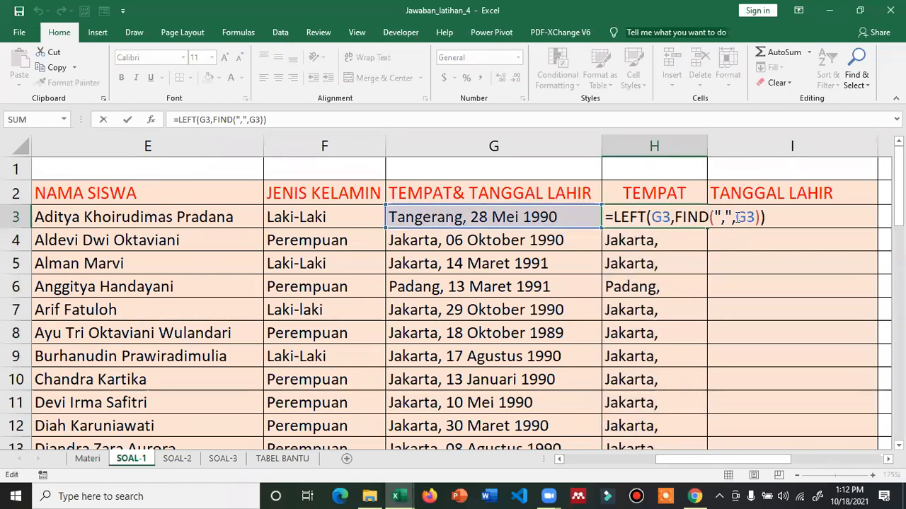
key(ctrl+Return)
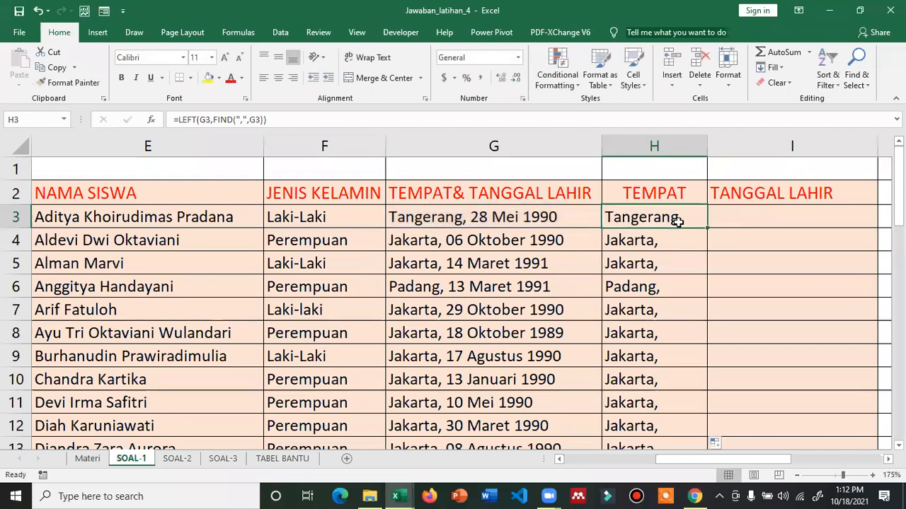
double_click(678, 221)
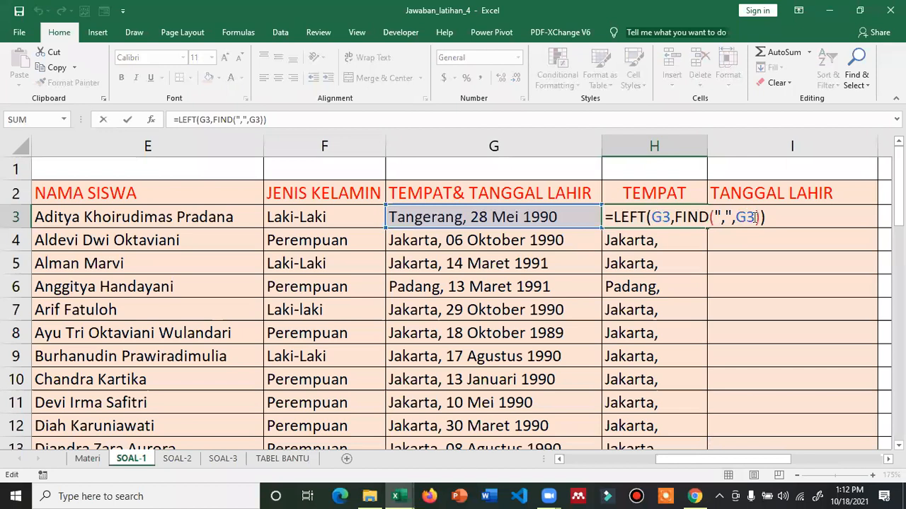
key(Left)
text(-1)
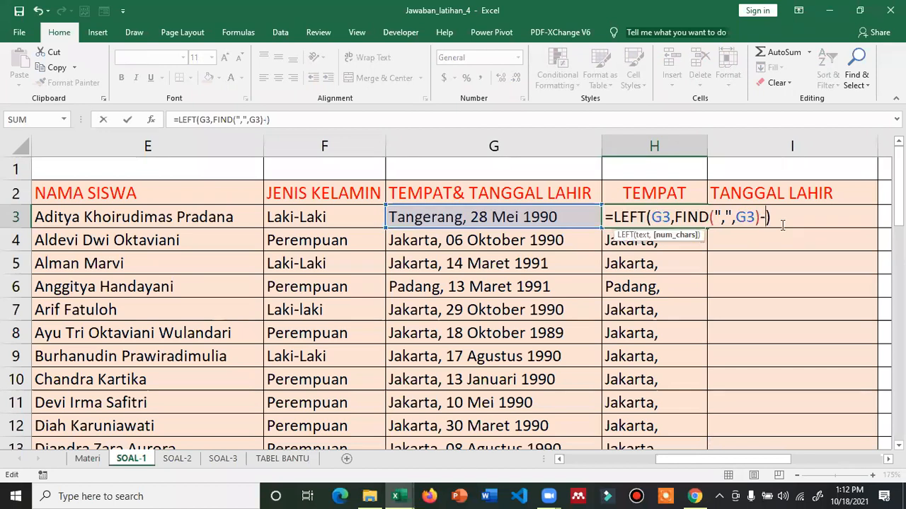
key(Return)
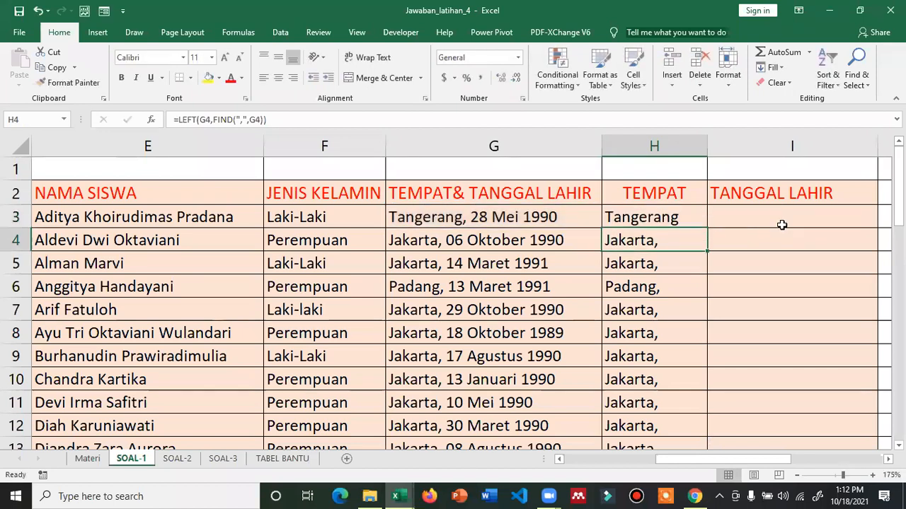
Fill the corrected H3 formula down the TEMPAT column to row 44 and review the places against column G
click(692, 223)
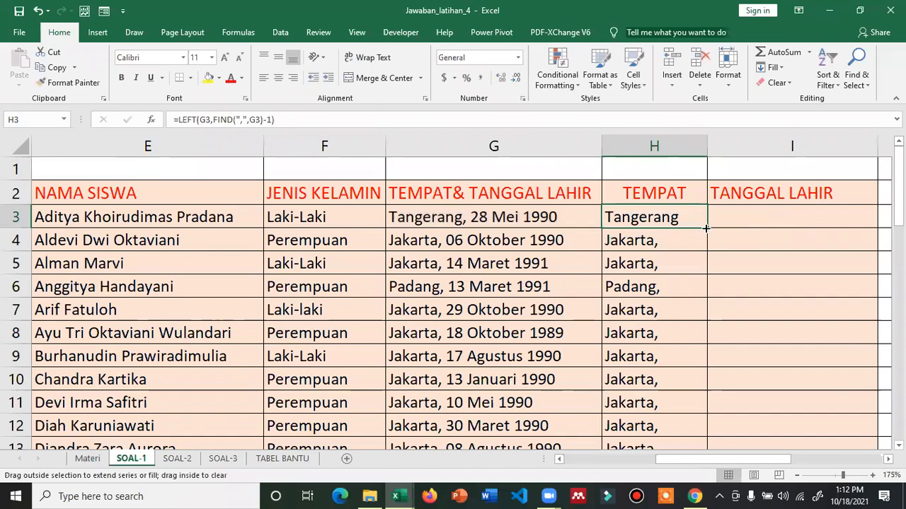
double_click(705, 228)
scroll(658, 375, down, 2)
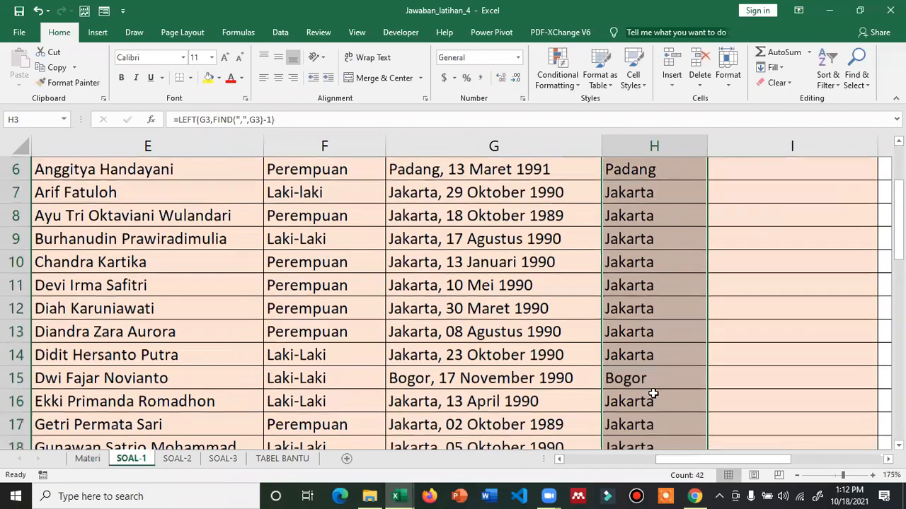
scroll(653, 394, down, 4)
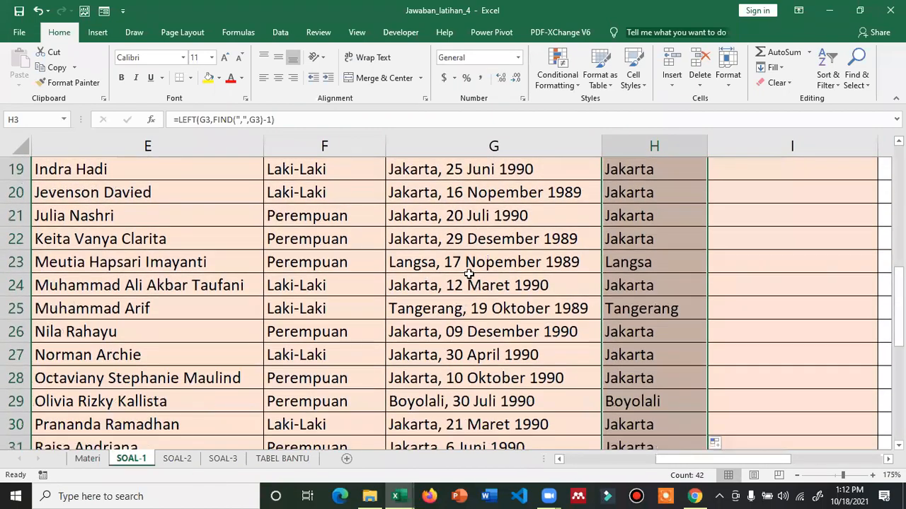
scroll(496, 314, down, 2)
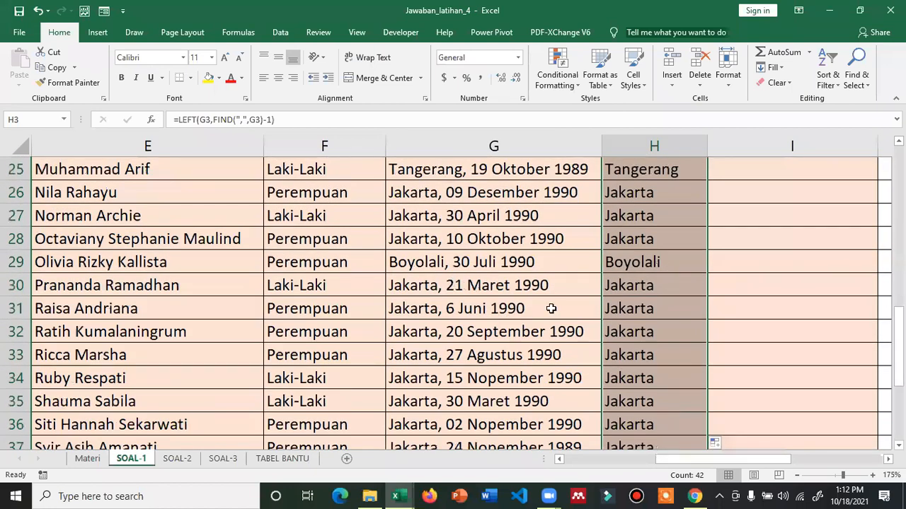
scroll(656, 354, down, 3)
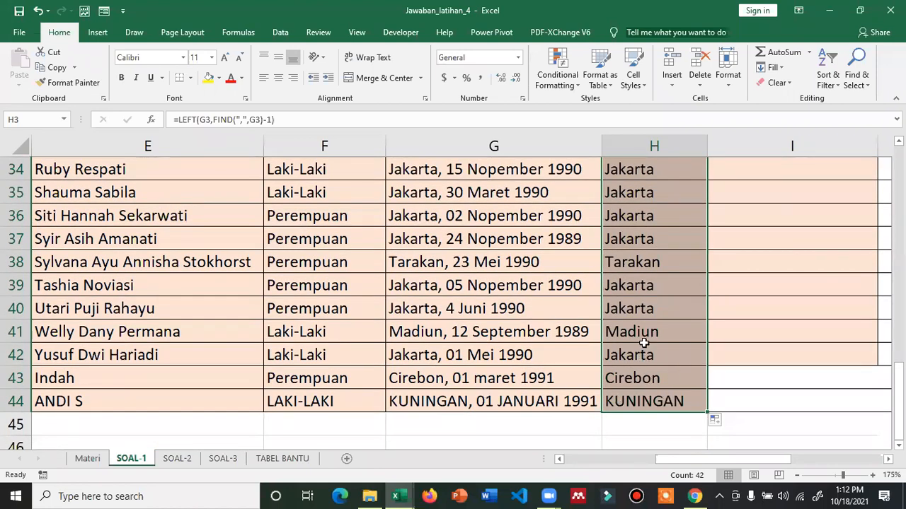
scroll(649, 353, up, 9)
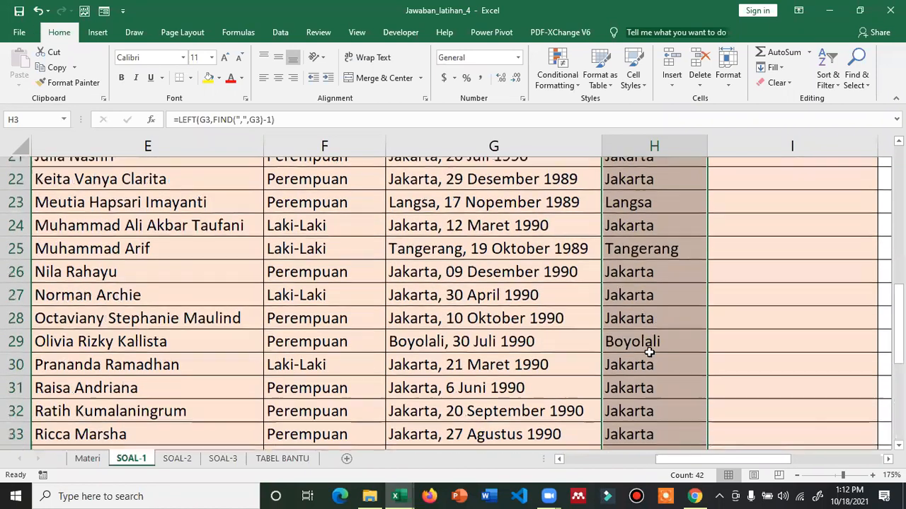
scroll(649, 354, up, 2)
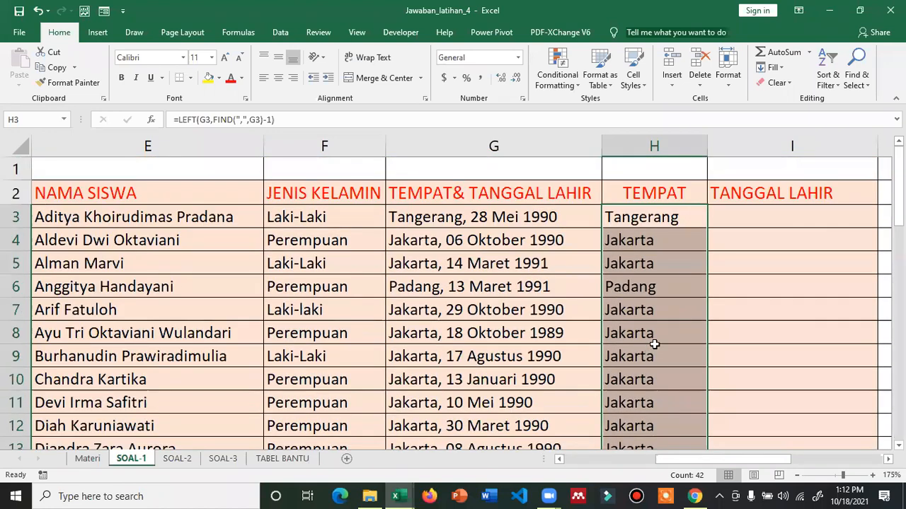
Examine the formula in I1 above the TANGGAL LAHIR header and select the first date-of-birth cell, I3
drag(737, 461, 757, 461)
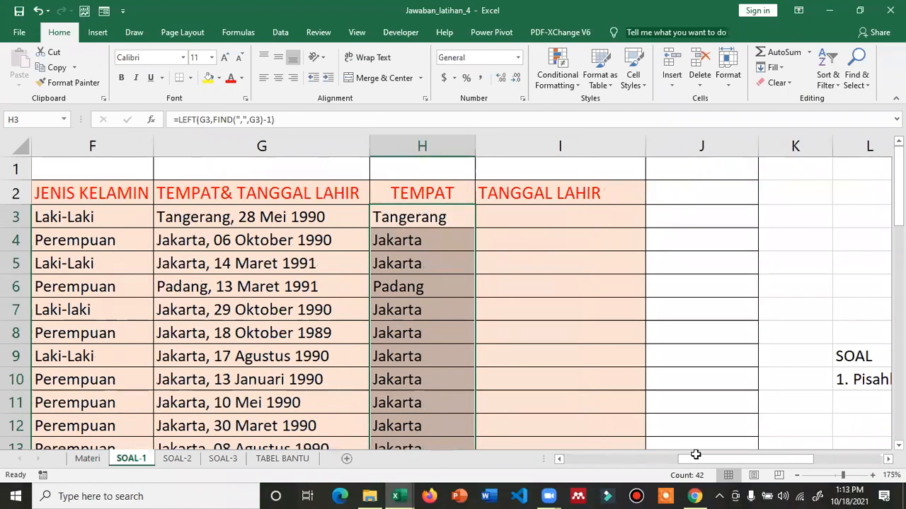
click(521, 233)
drag(724, 460, 703, 458)
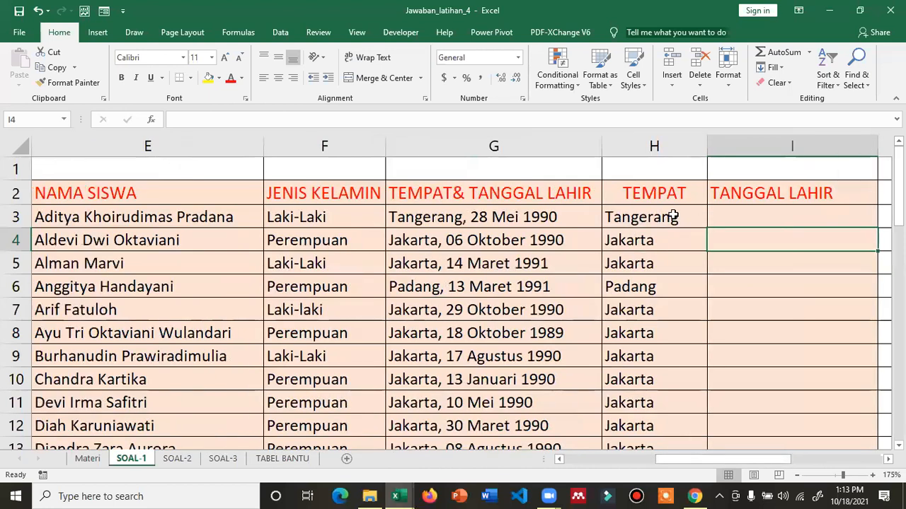
click(734, 210)
click(740, 164)
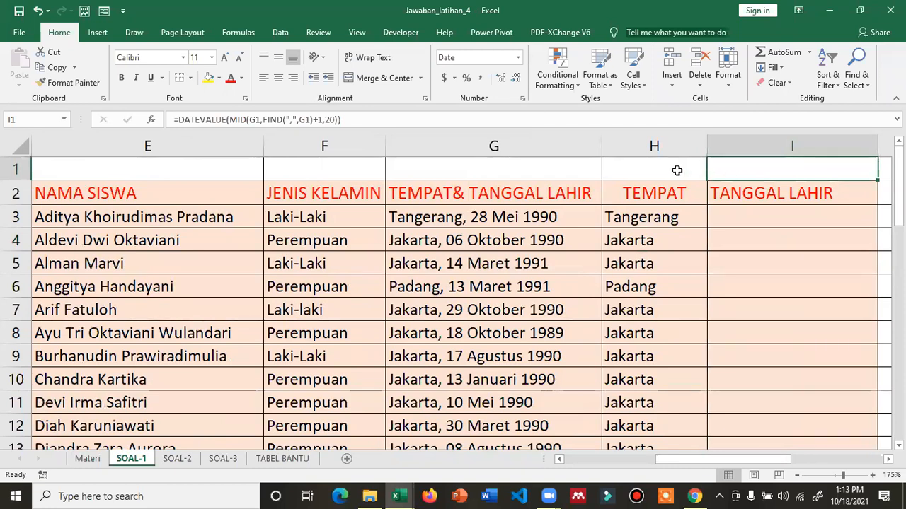
click(727, 215)
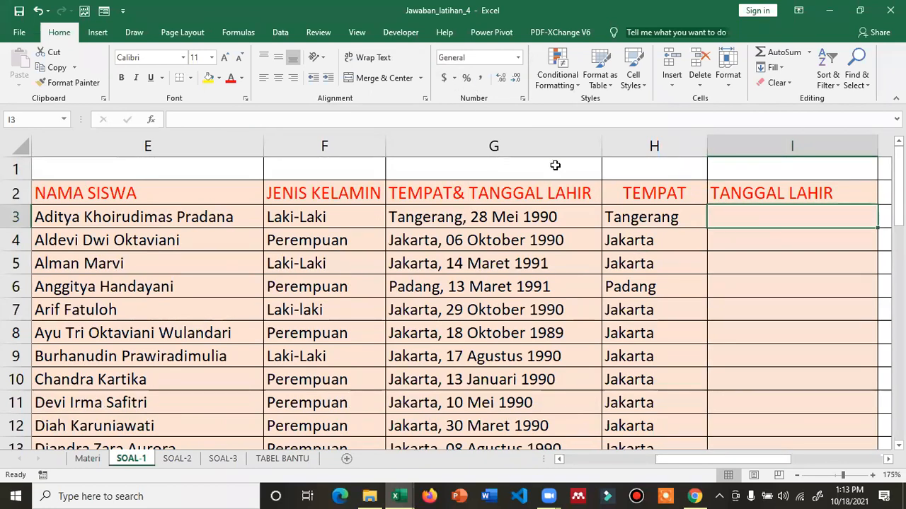
drag(750, 459, 778, 465)
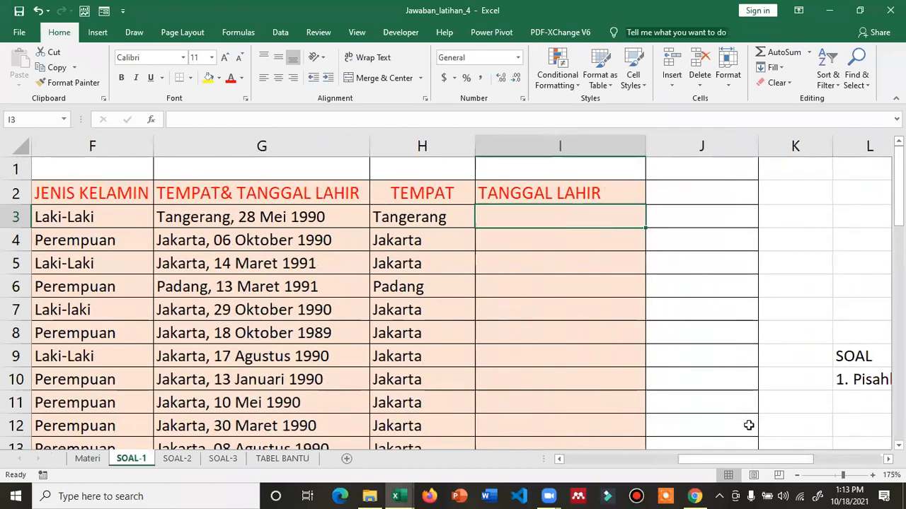
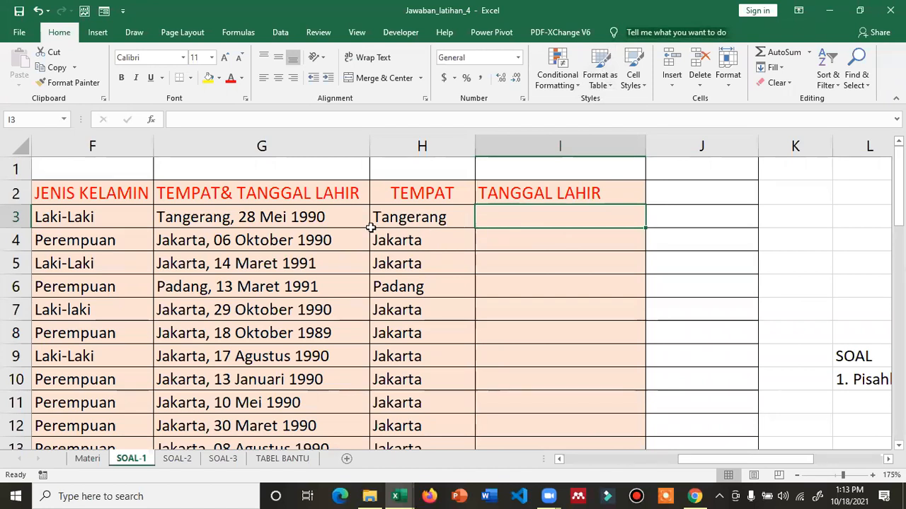
Remove the comma after Tangerang in G3, leaving only a space between the place and the date
click(183, 215)
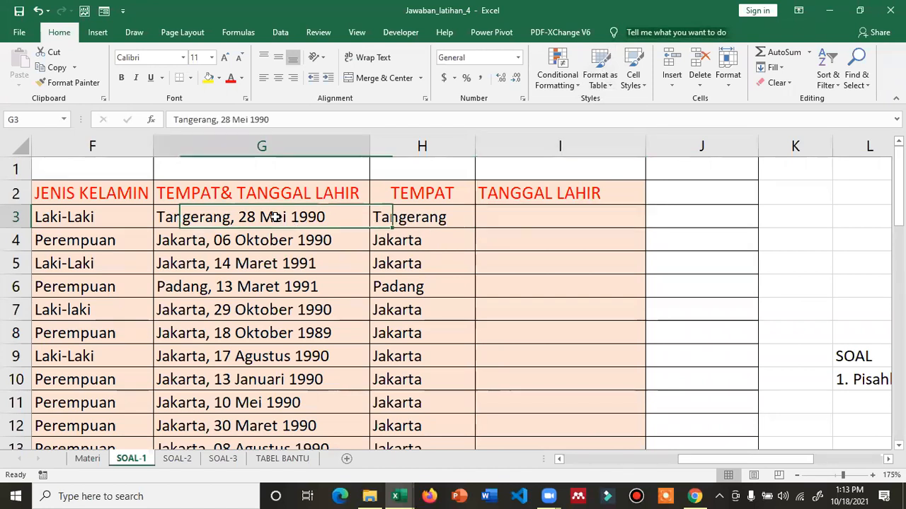
key(F2)
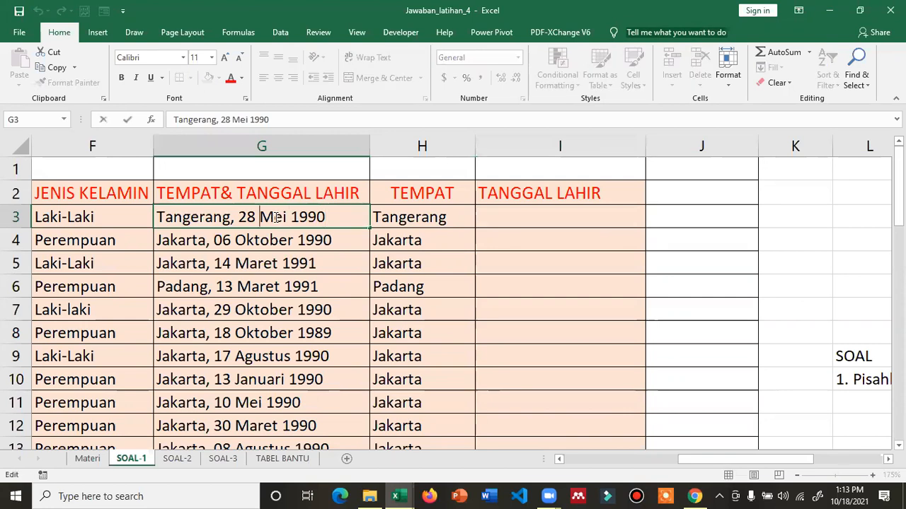
key(BackSpace)
key(BackSpace)
key(Return)
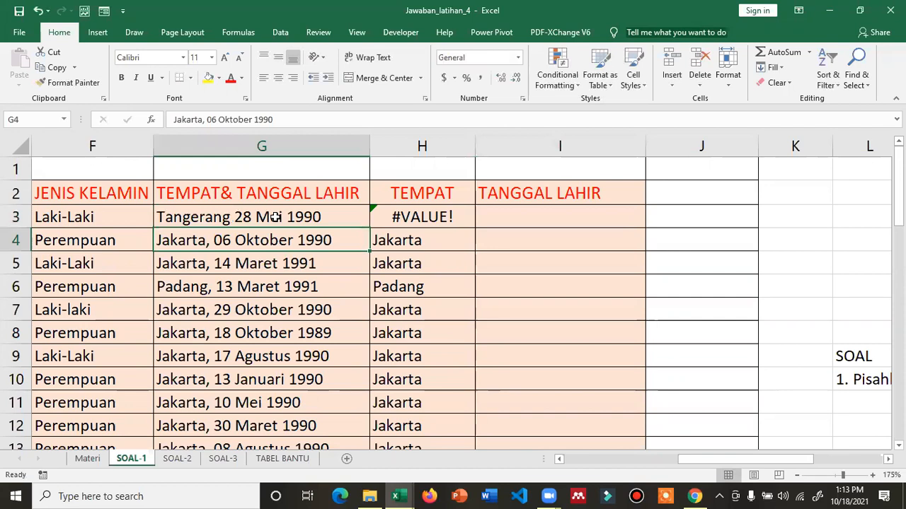
click(275, 217)
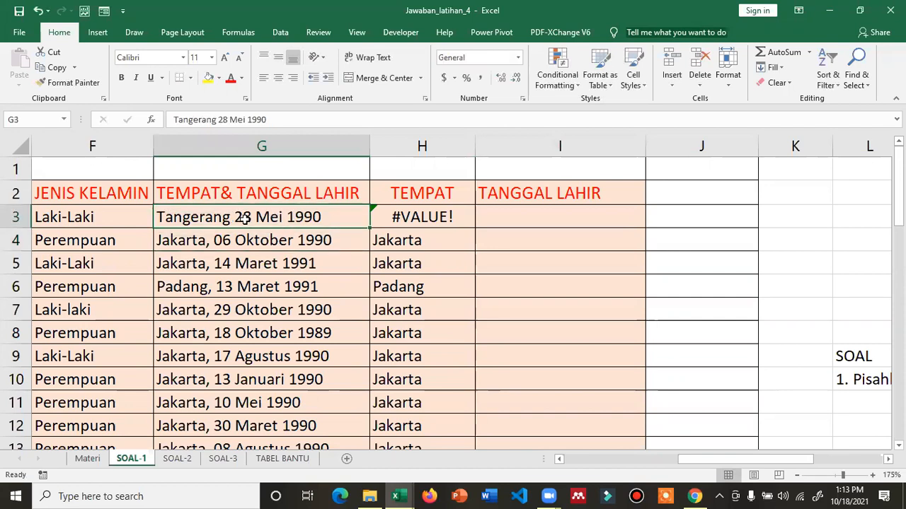
Replace the comma searched for in the H3 formula with a space, making it =LEFT(G3,FIND(" ",G3)-1)
click(431, 216)
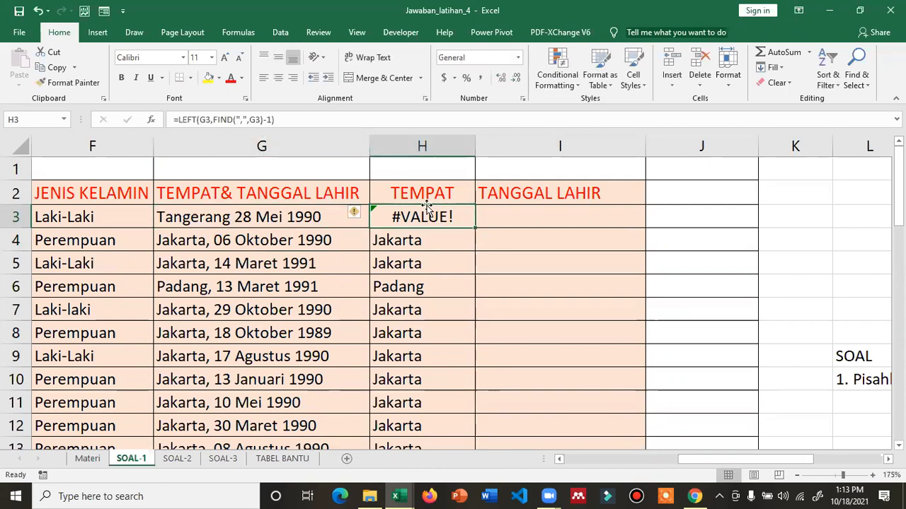
double_click(422, 212)
click(493, 217)
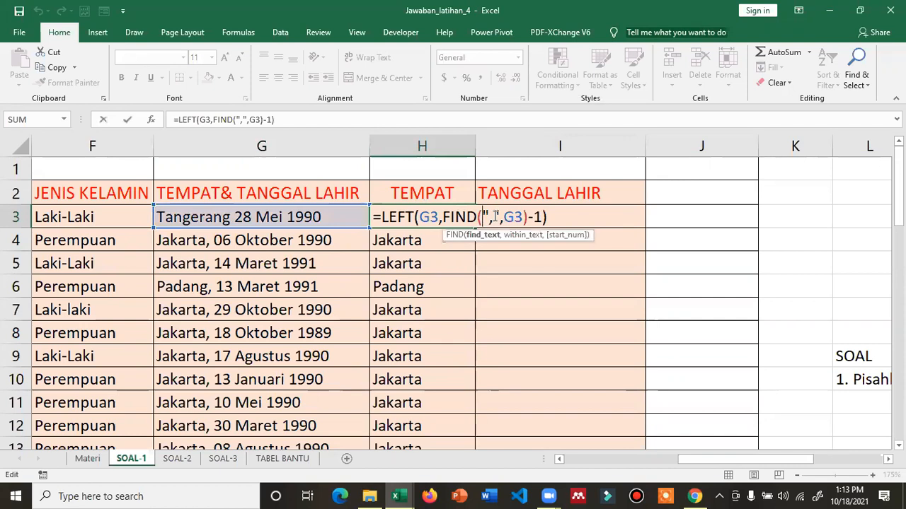
key(BackSpace)
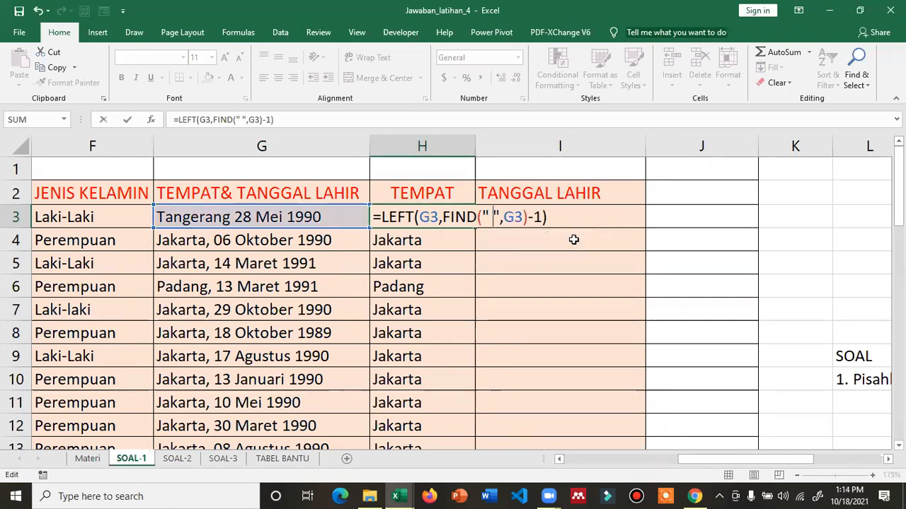
key(Return)
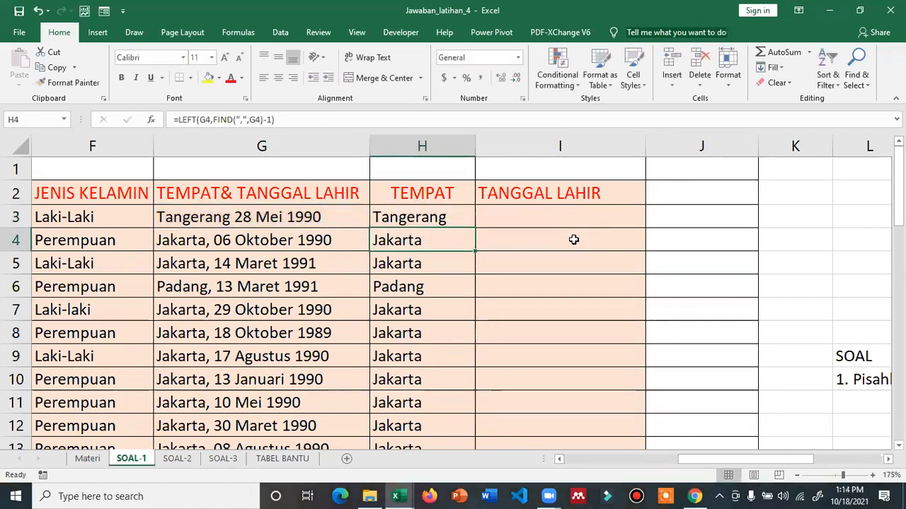
Remove the comma after Jakarta in G4, keeping a single space before the date
click(279, 241)
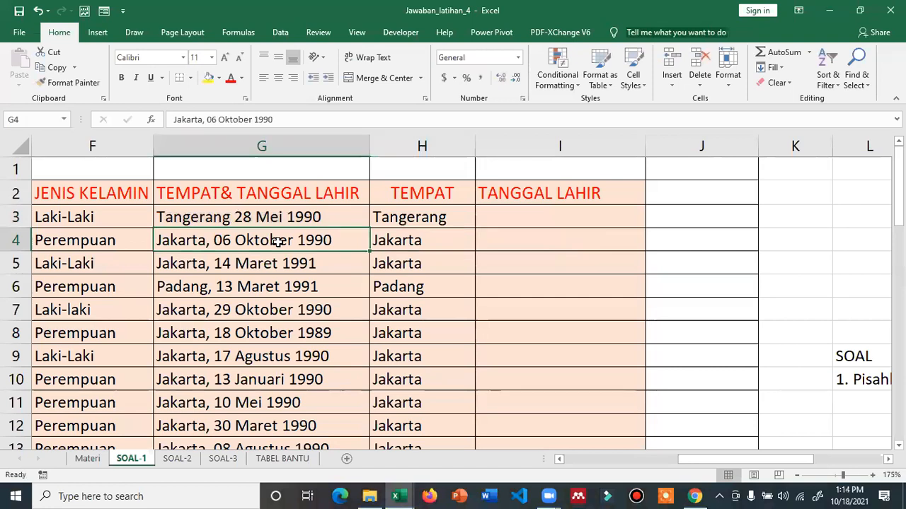
click(204, 119)
key(BackSpace)
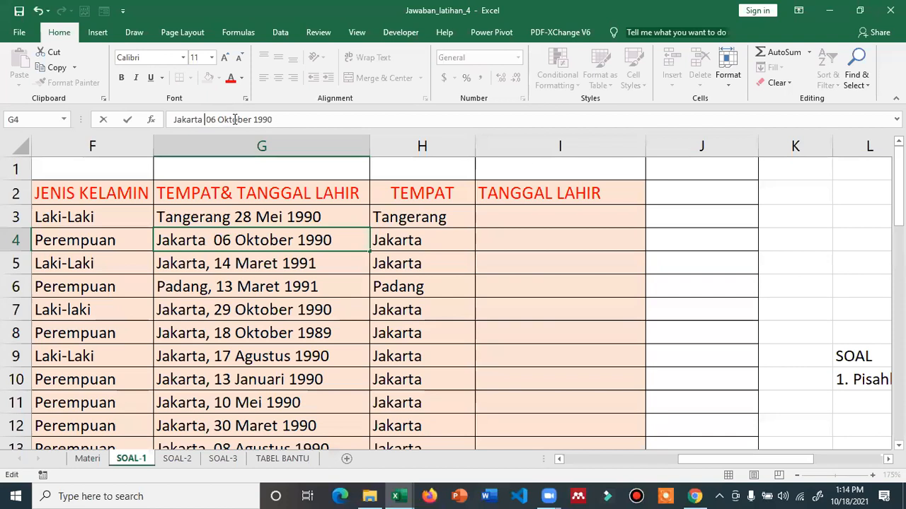
key(BackSpace)
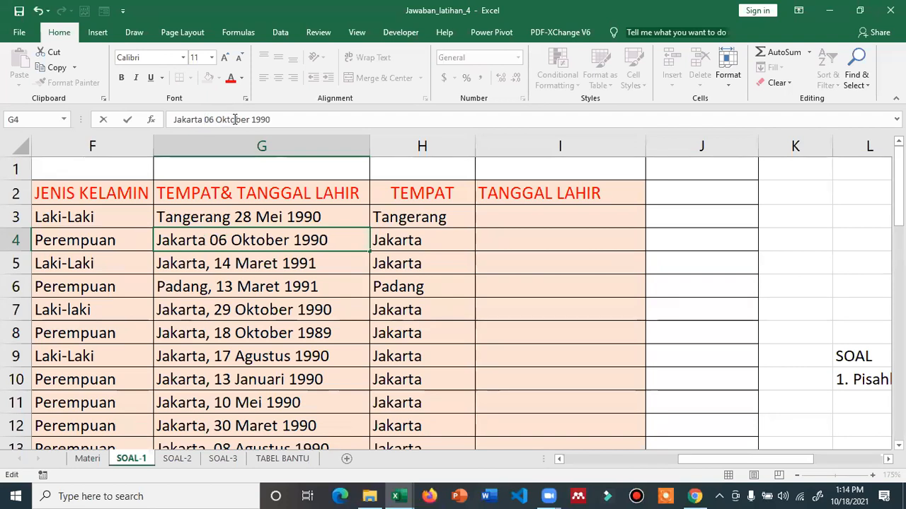
key(Return)
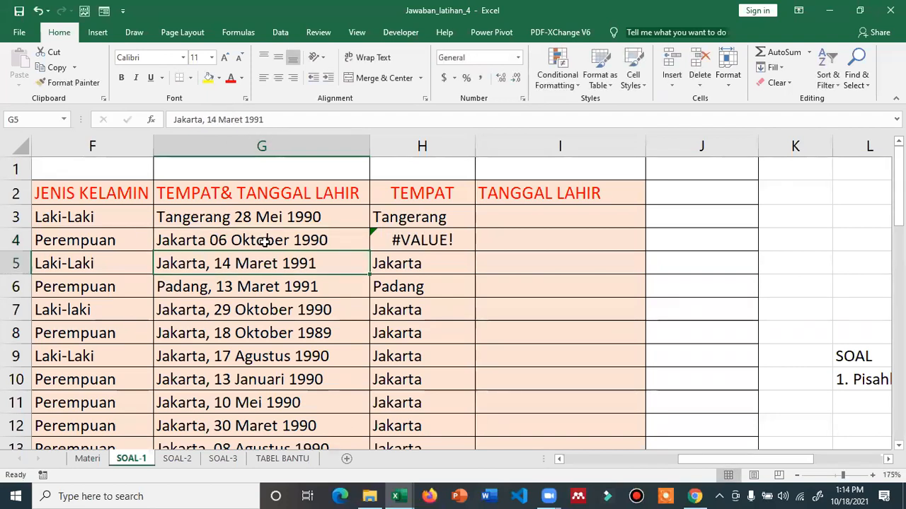
Copy the space-based formula from H3 down to H4
click(431, 236)
click(456, 217)
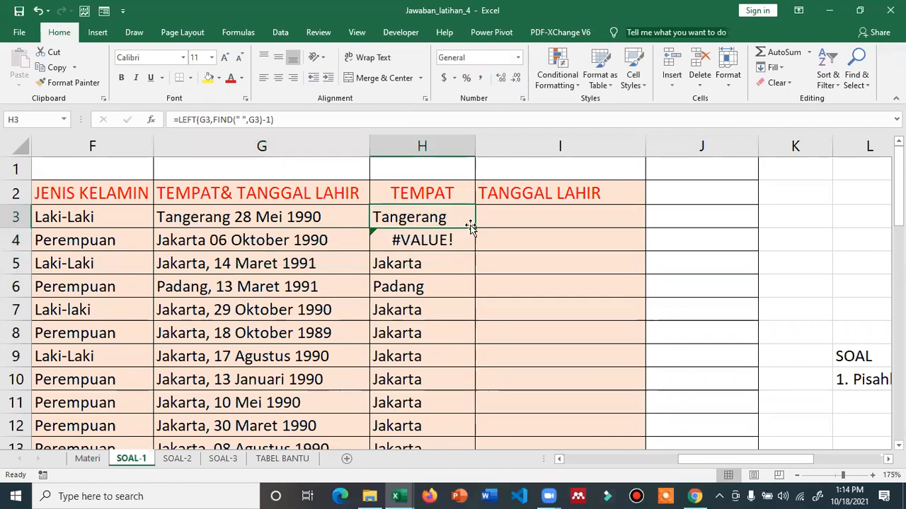
drag(476, 228, 474, 246)
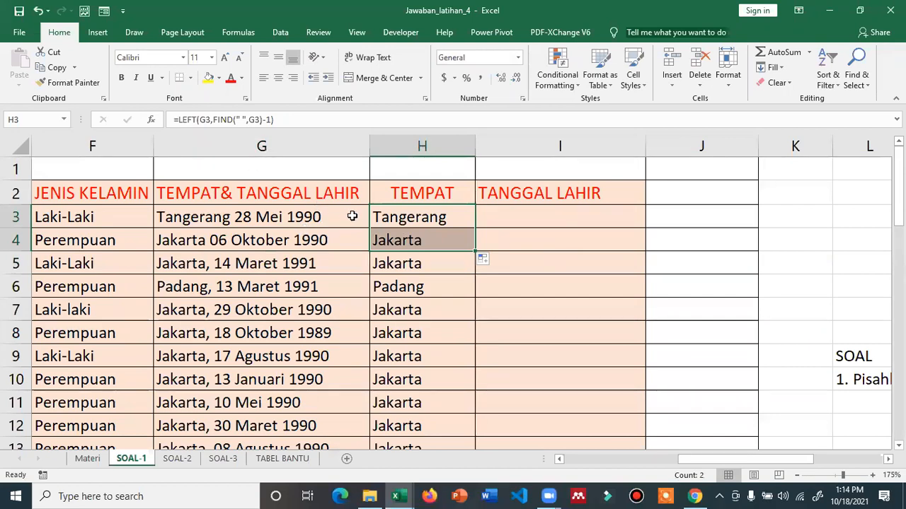
Put the commas back after Tangerang in G3 and after Jakarta in G4
click(228, 216)
double_click(233, 217)
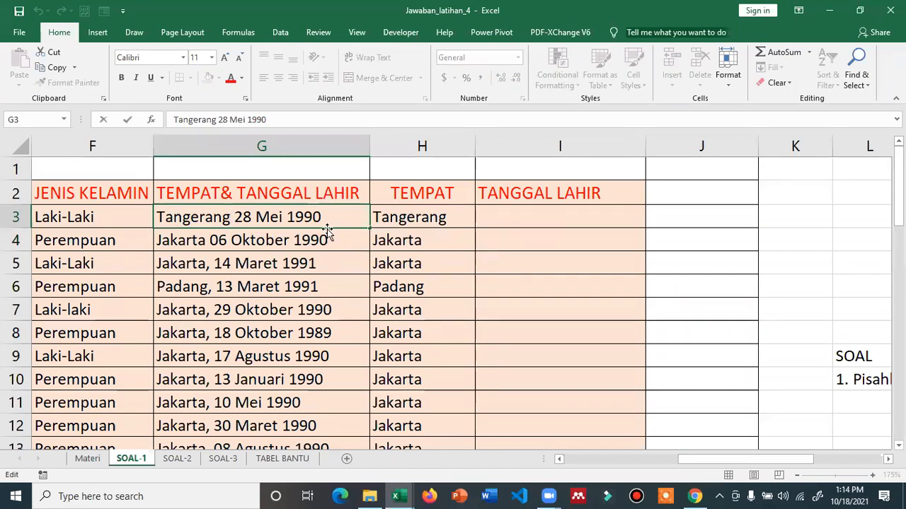
text(,)
key(Return)
double_click(328, 231)
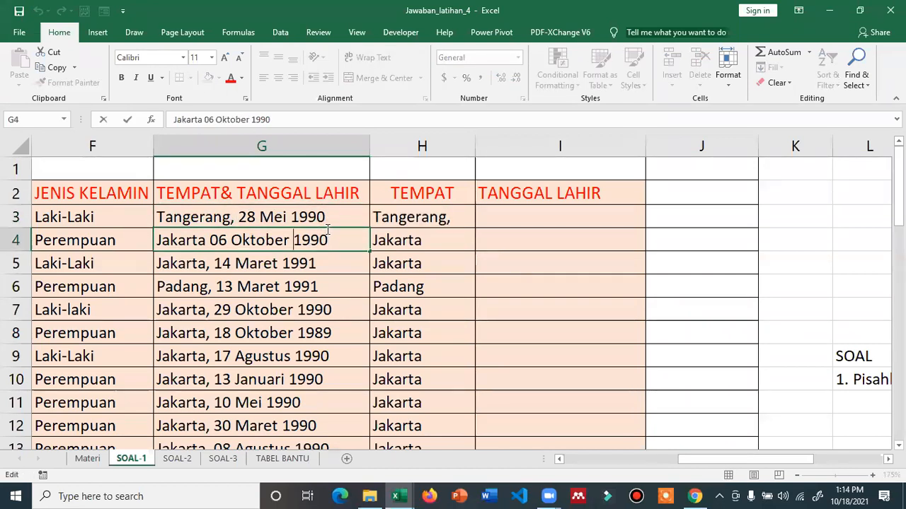
text(,)
key(Return)
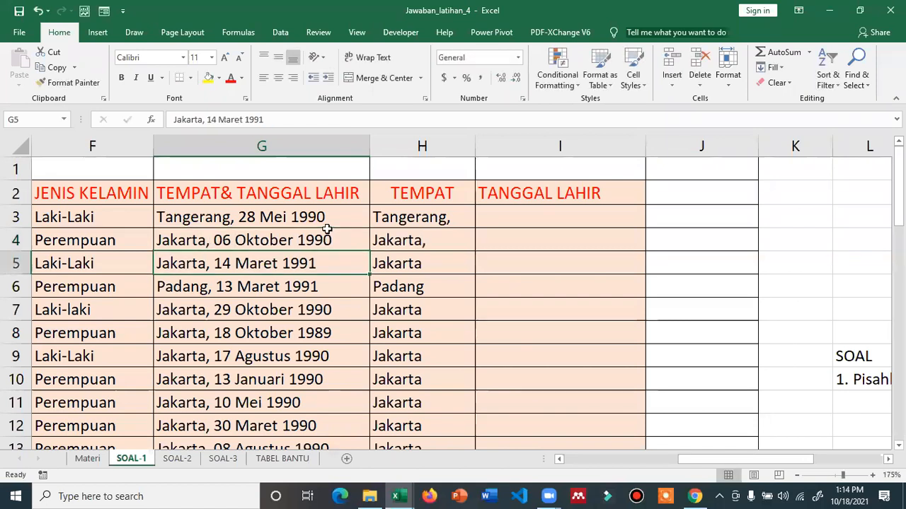
Change the H3 formula back to searching for a comma, =LEFT(G3,FIND(",",G3)-1)
click(383, 215)
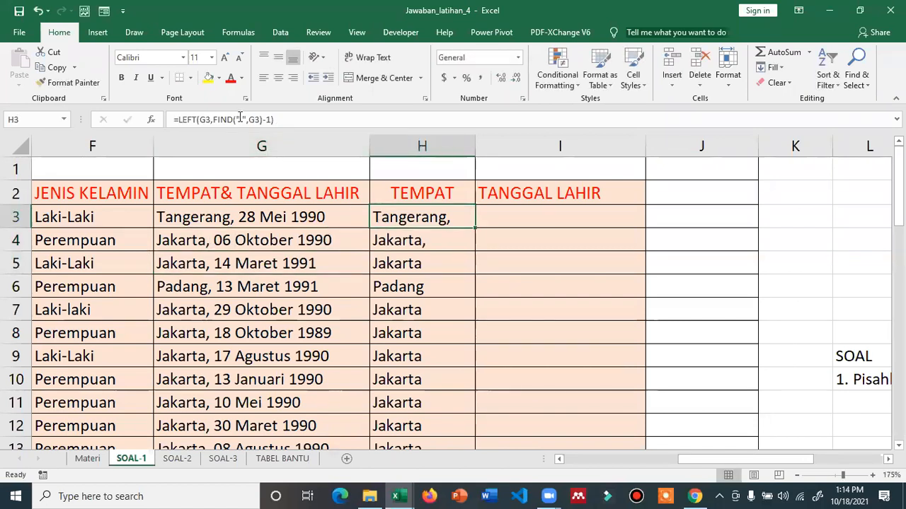
click(266, 120)
key(Return)
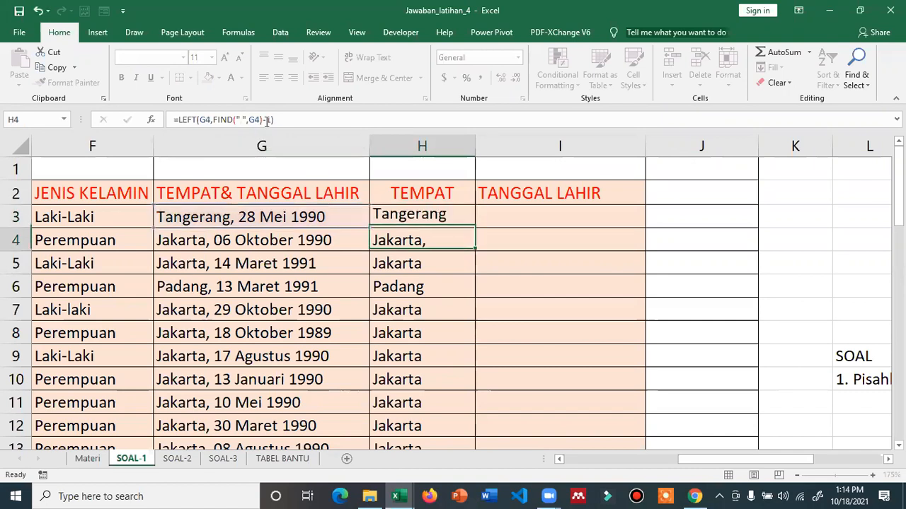
Fill the comma-based formula from H3 into H4 and compare it with the text in G4
key(F2)
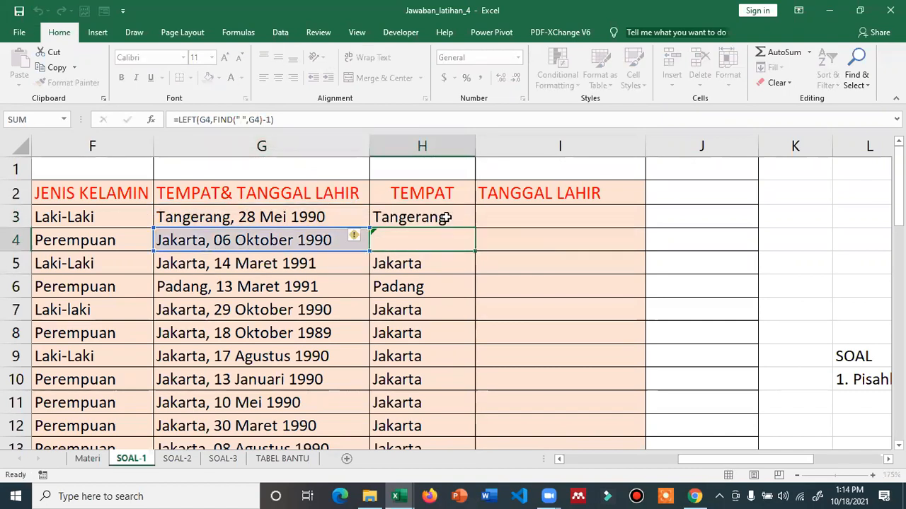
click(459, 219)
drag(473, 225, 479, 253)
click(433, 268)
click(201, 239)
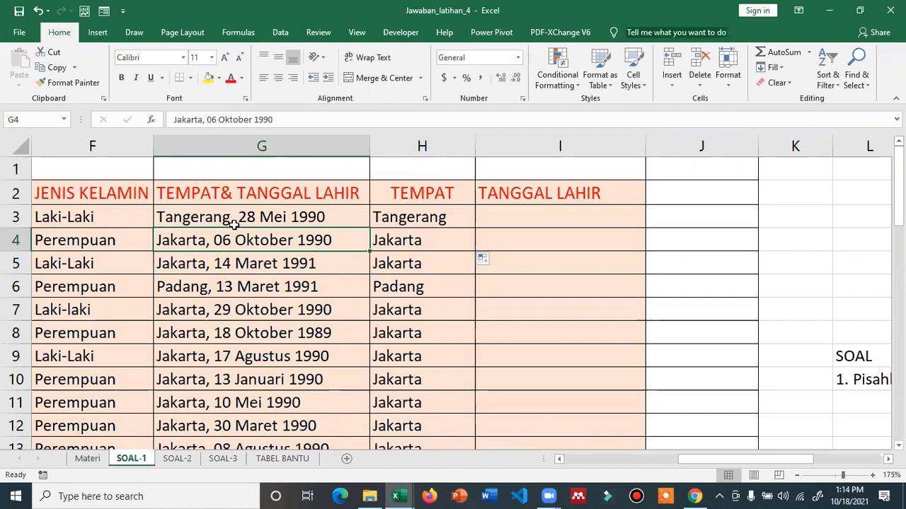
Remove the comma after Tangerang in sample cell M6, leaving only a space before the date
click(817, 460)
drag(817, 464, 832, 462)
double_click(183, 288)
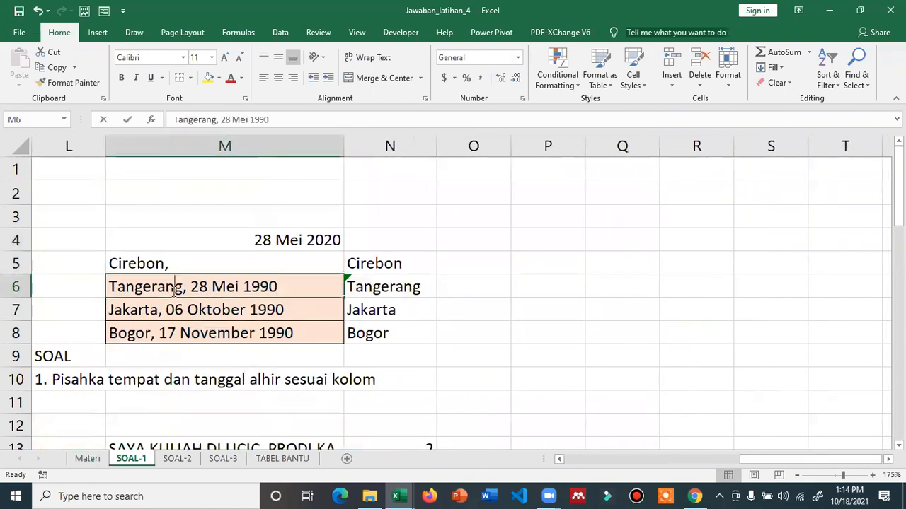
key(Delete)
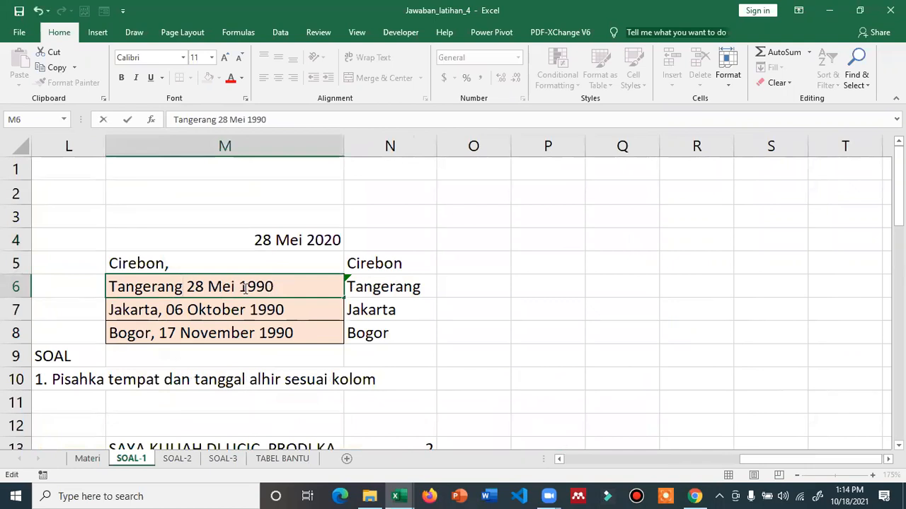
key(Delete)
click(174, 309)
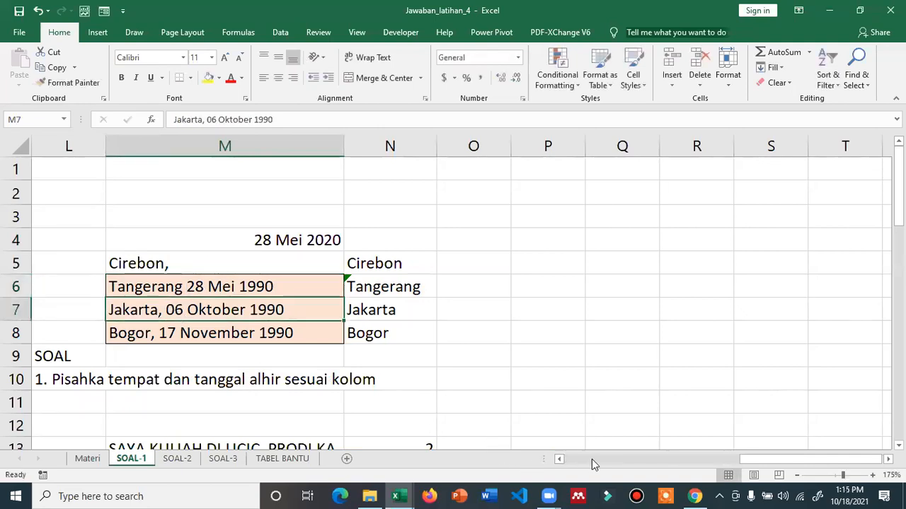
Examine the separators in G3 to G5 and the LEFT and FIND formula in H3
click(592, 459)
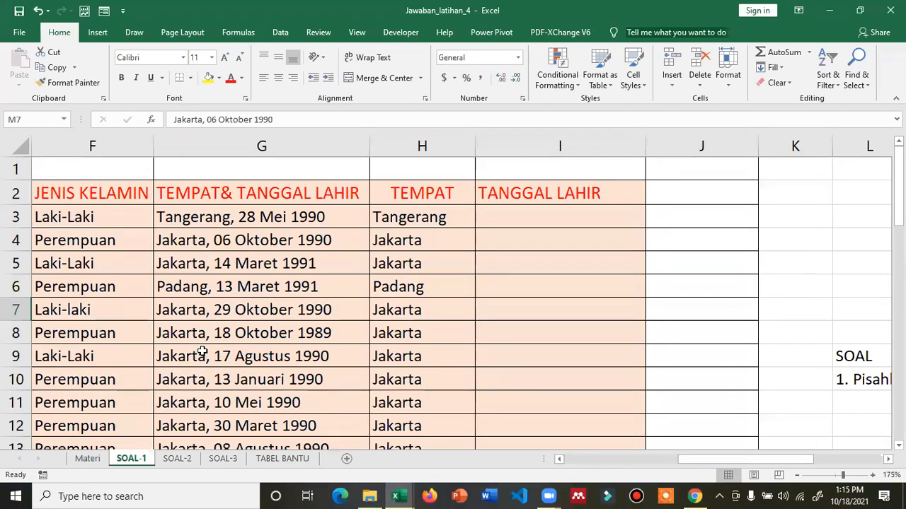
click(230, 219)
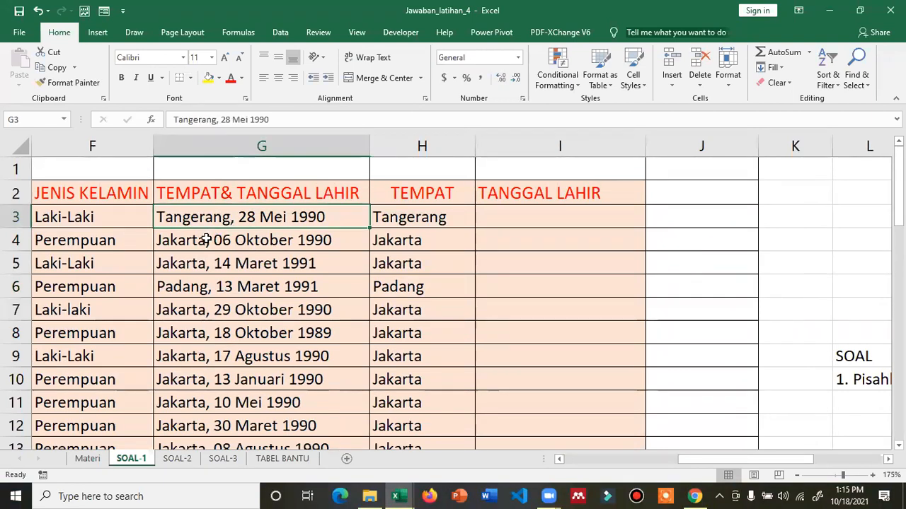
click(202, 241)
click(210, 266)
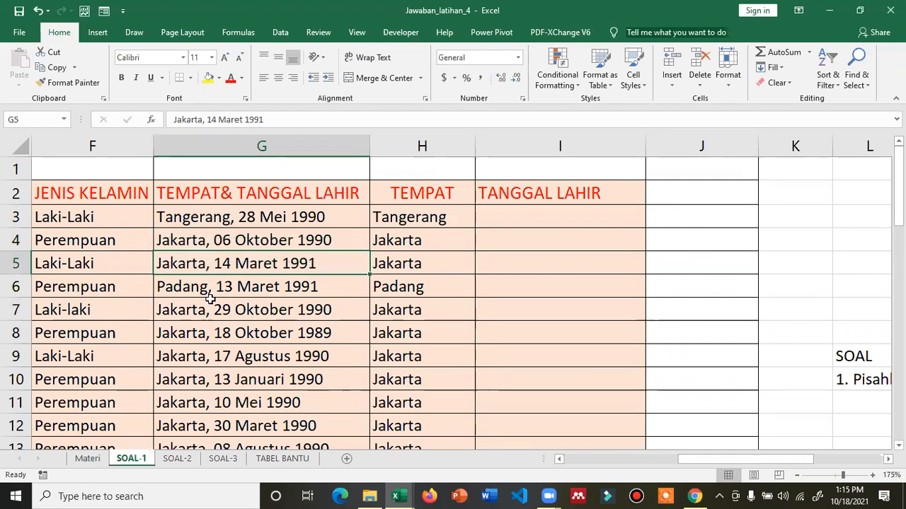
click(416, 224)
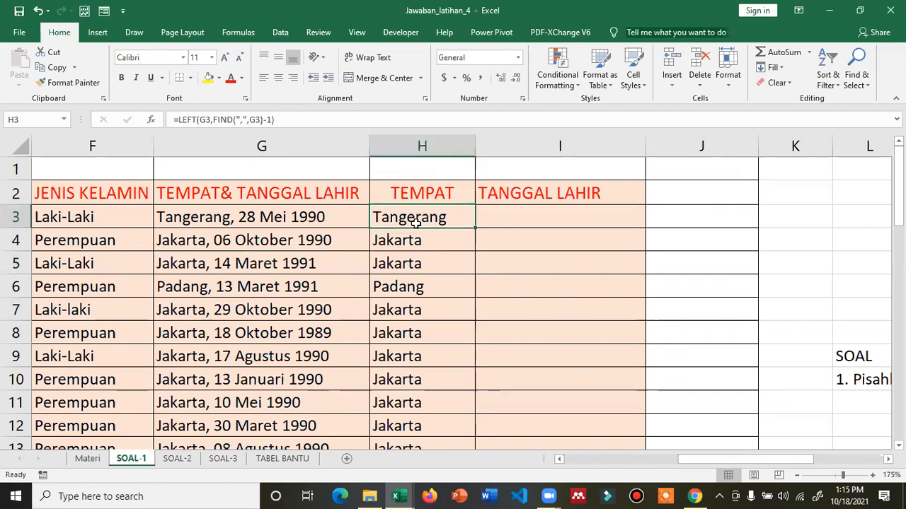
Delete the comma following the place name in G3 so a single space separates it from the date
click(233, 221)
key(F2)
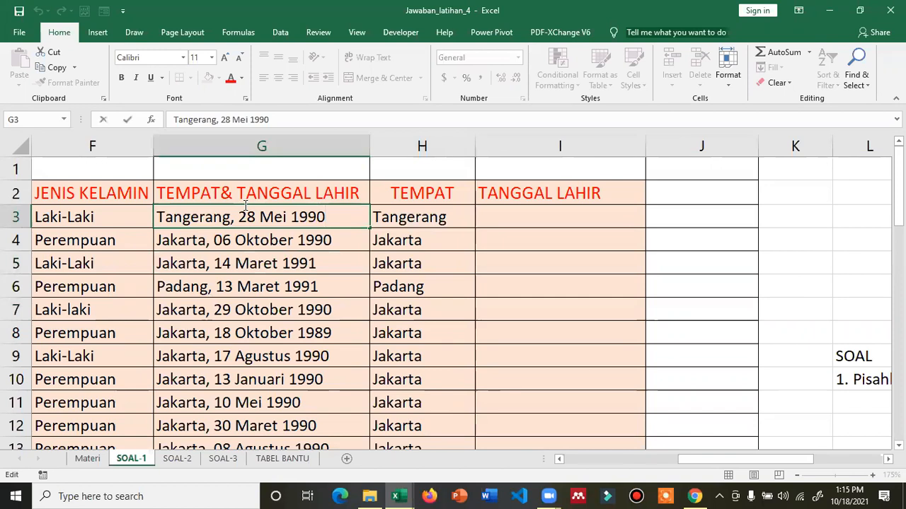
key(BackSpace)
key(BackSpace)
key(Return)
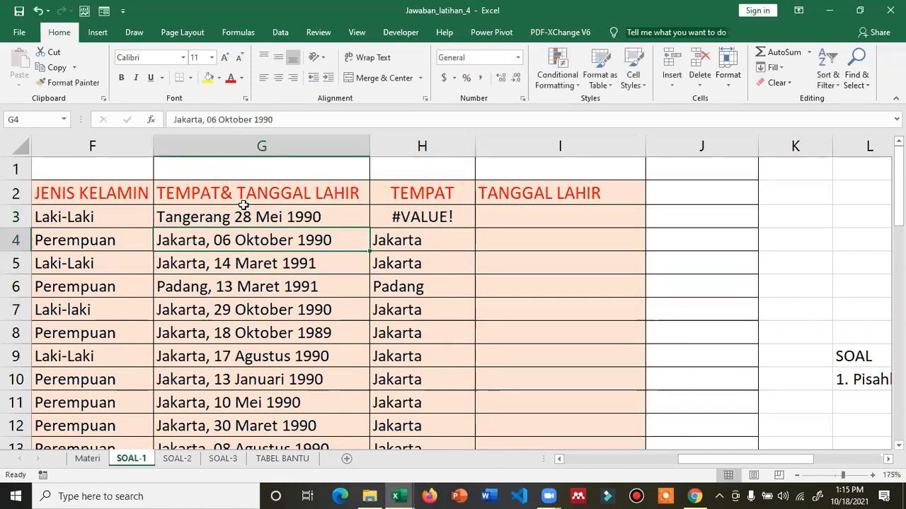
Make the H3 formula search for a space, =LEFT(G3,FIND(" ",G3)-1), and reselect H3 to check it
click(416, 222)
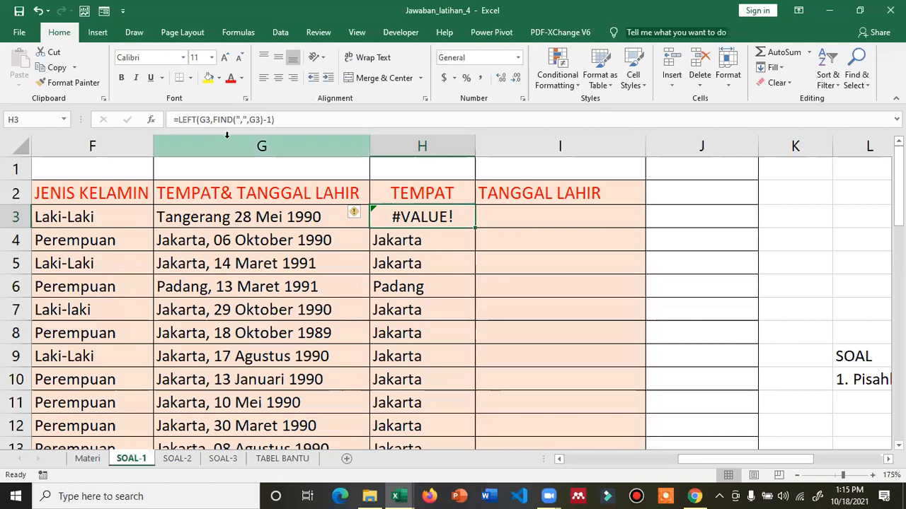
click(247, 119)
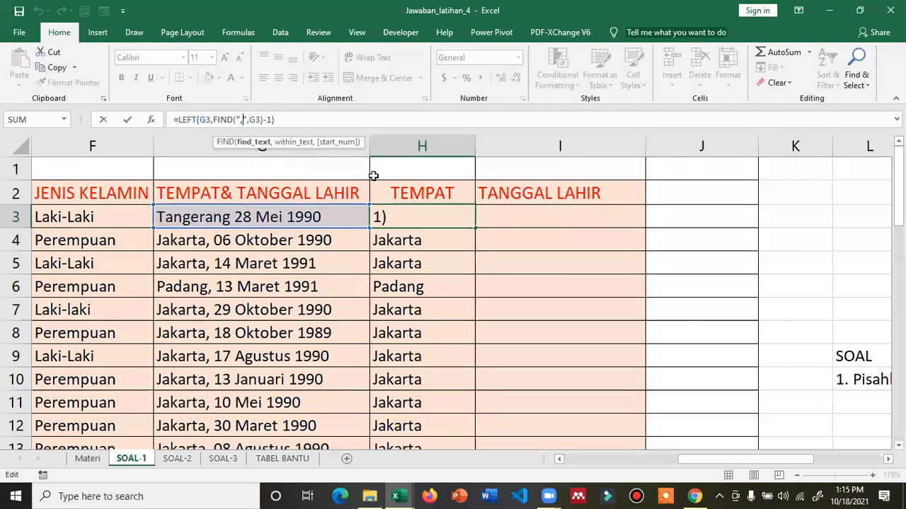
key(BackSpace)
key(Return)
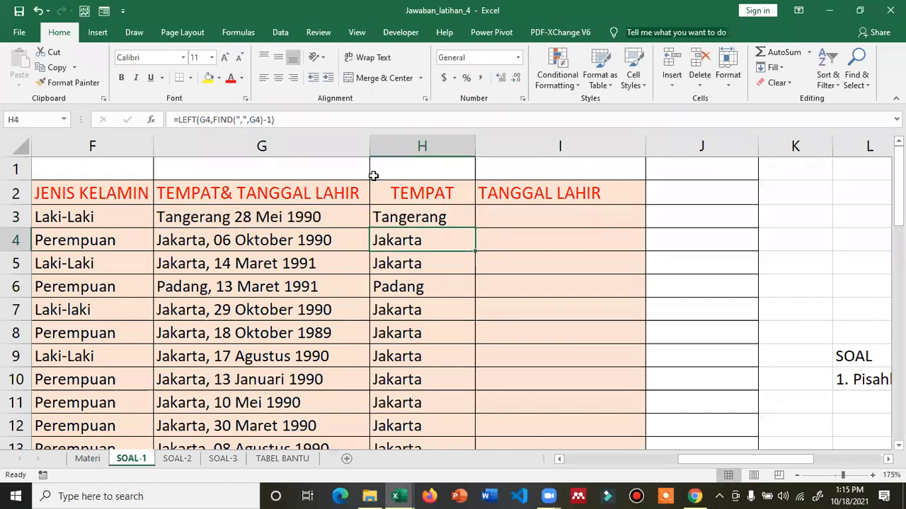
key(Up)
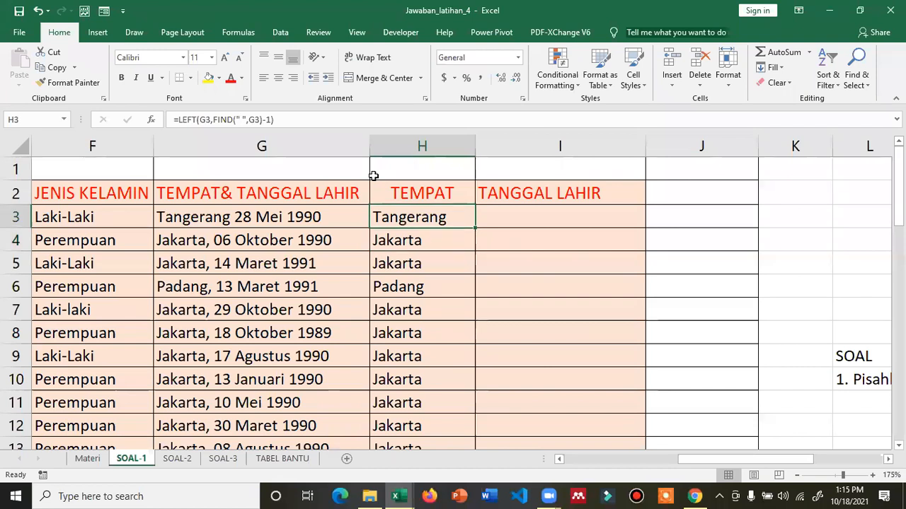
Change the H3 formula's delimiter back to a comma, making it =LEFT(G3,FIND(",",G3)-1)
click(245, 119)
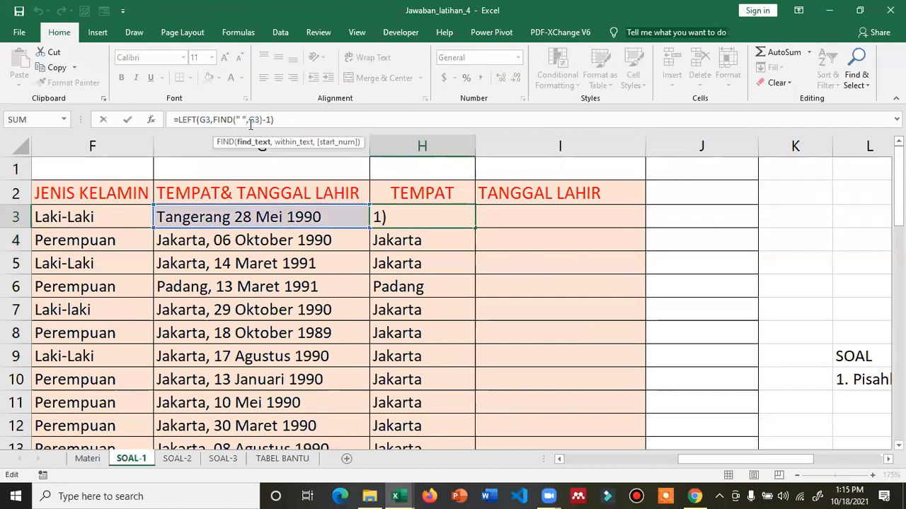
key(BackSpace)
text(,)
key(Return)
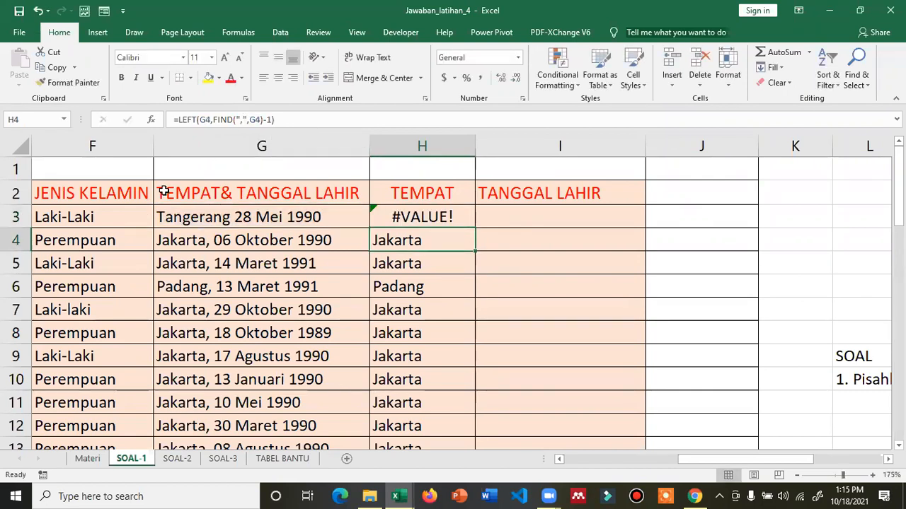
Insert a comma after Tangerang in G3, before the space and date
double_click(224, 217)
text(,)
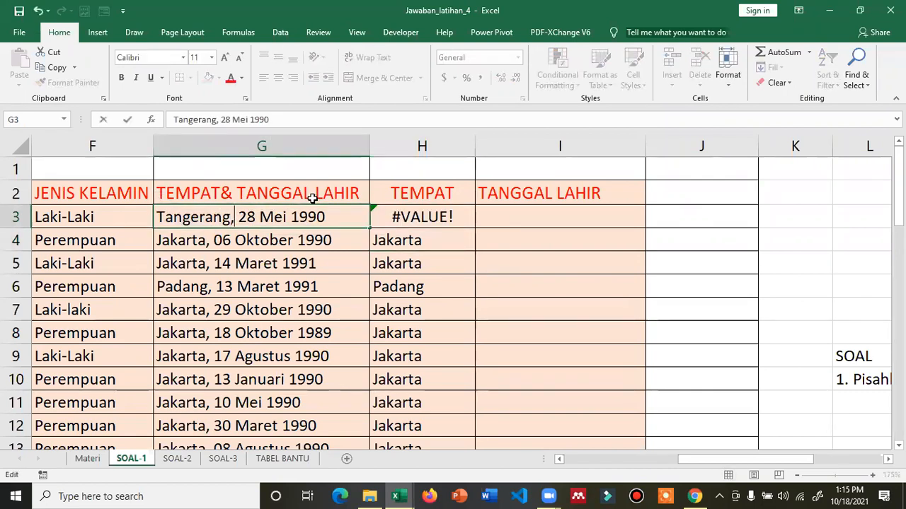
key(Return)
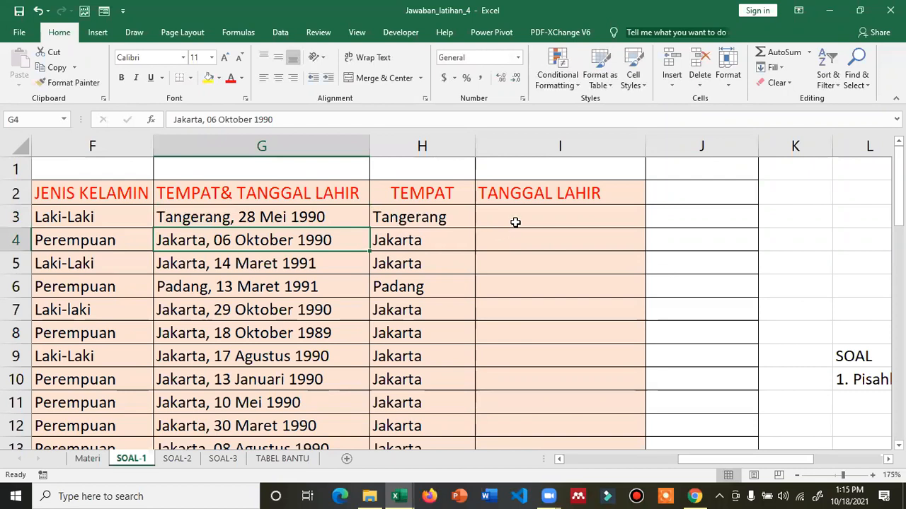
Fill the H3 formula down the TEMPAT column and select the first empty TANGGAL LAHIR cell, I3
click(441, 221)
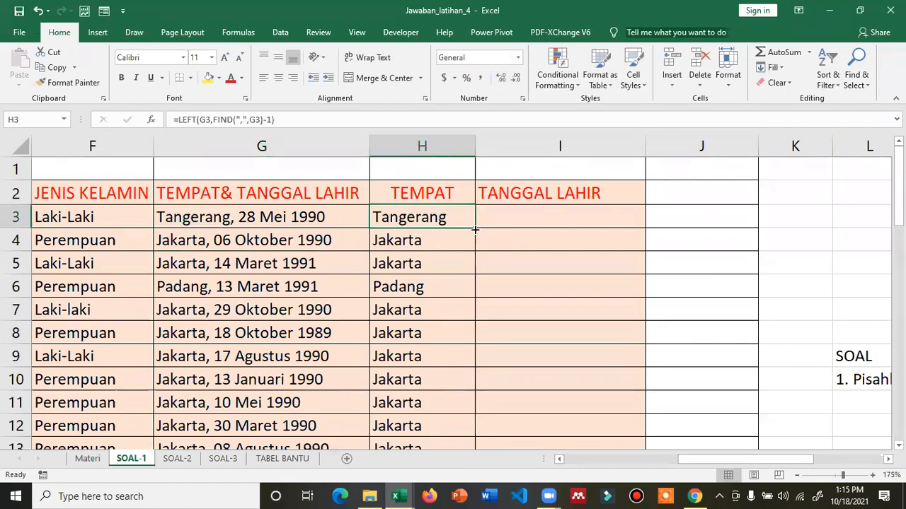
double_click(475, 229)
click(507, 223)
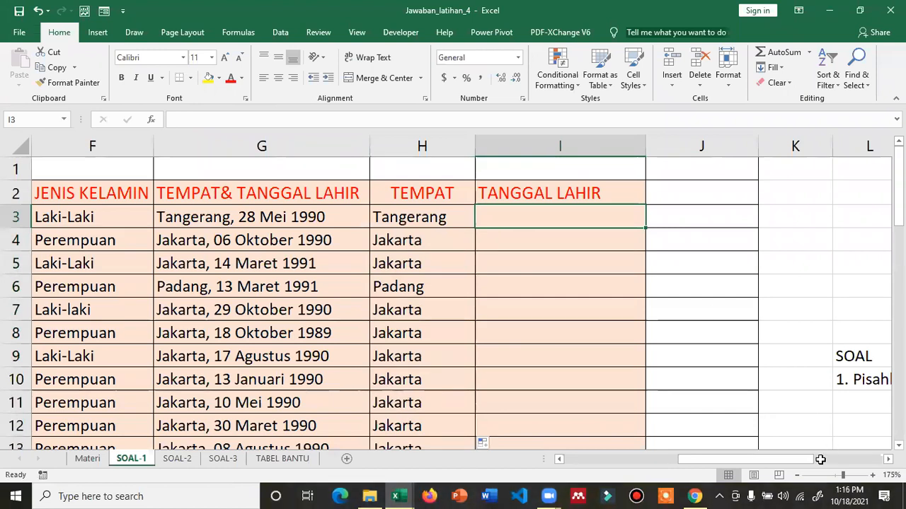
Enter =RIGHT(M6,10) in O6 beside the sample place names and fit column O to its contents
click(825, 459)
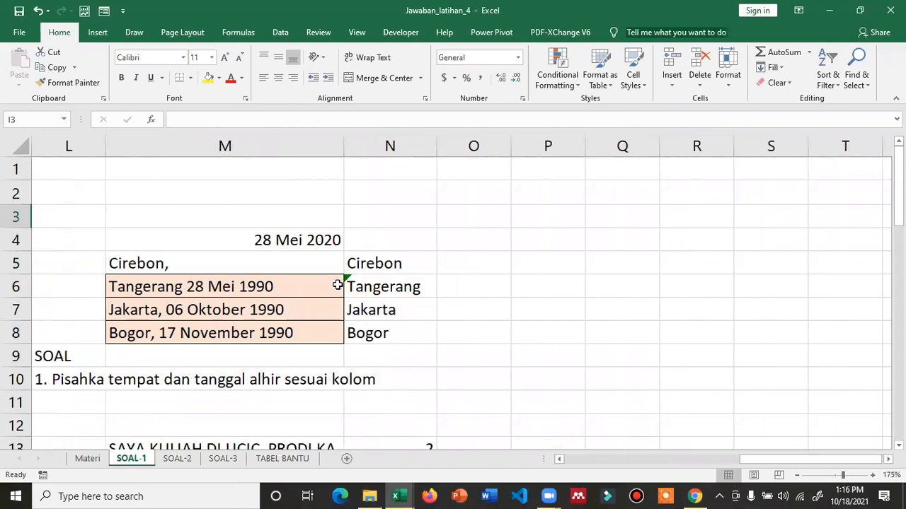
click(469, 286)
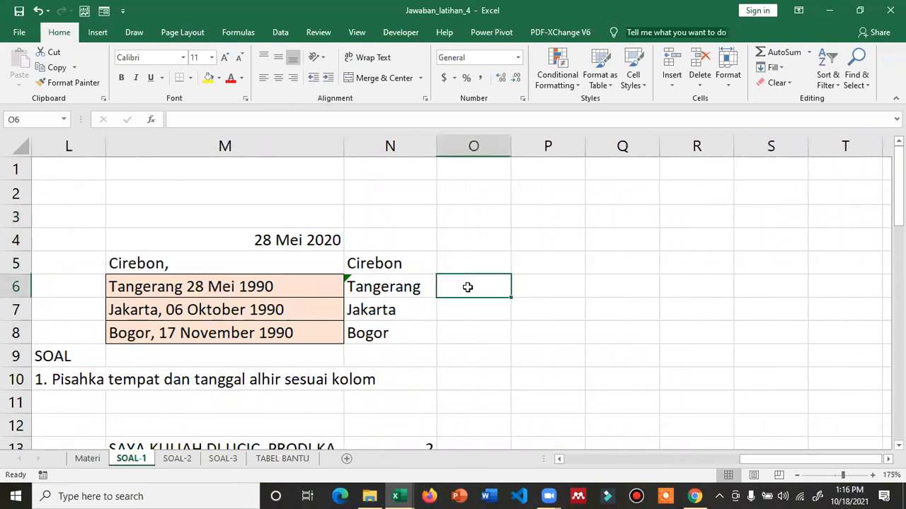
text(=)
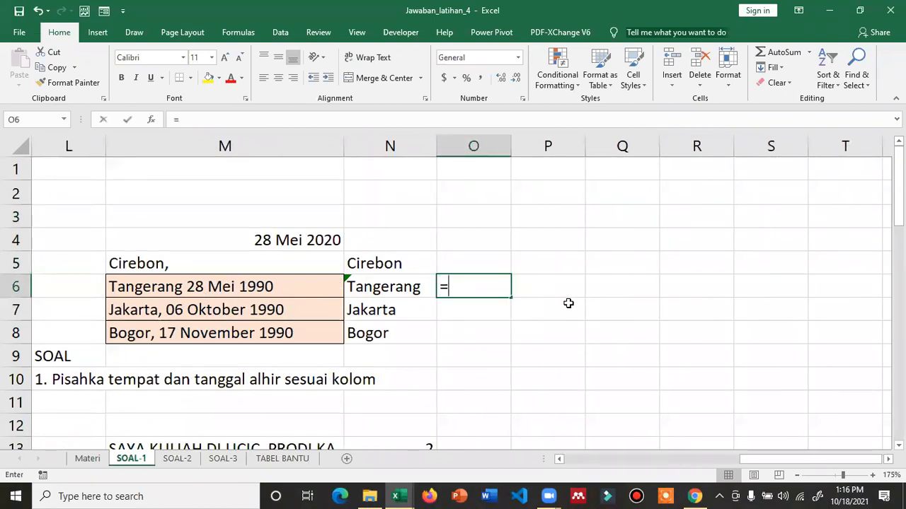
key(Escape)
key(Left)
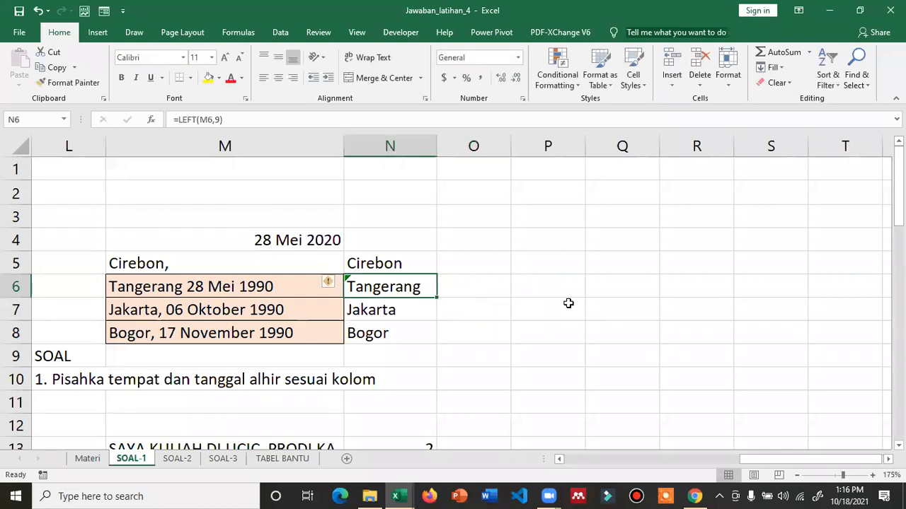
key(Right)
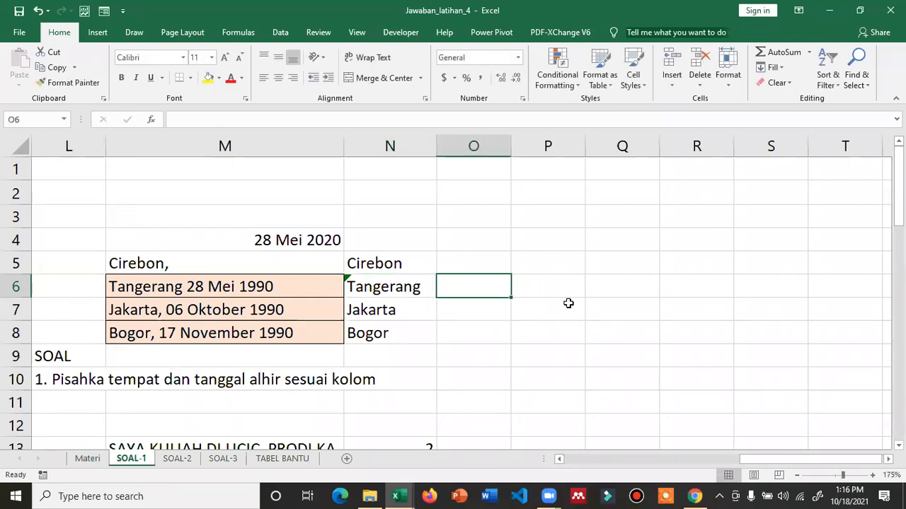
text(=re)
key(BackSpace)
text(ight()
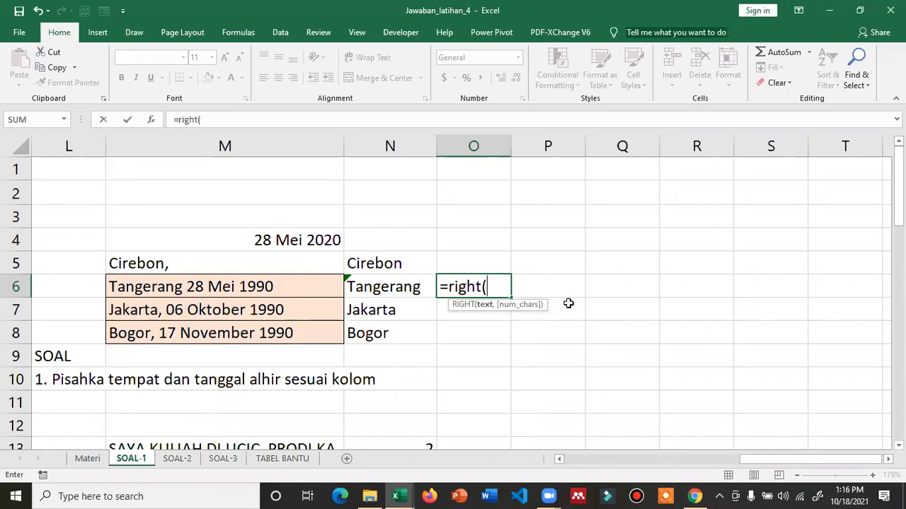
key(Left)
key(Left)
text(,)
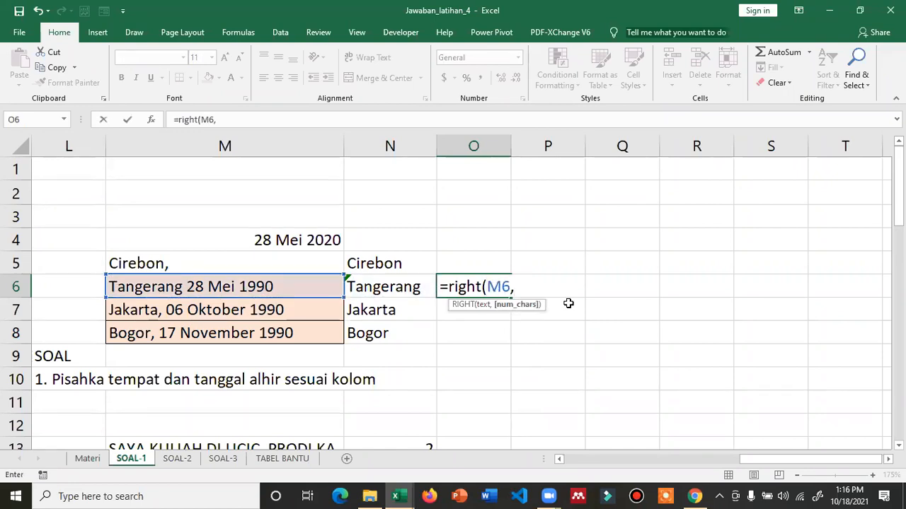
text(10))
key(Return)
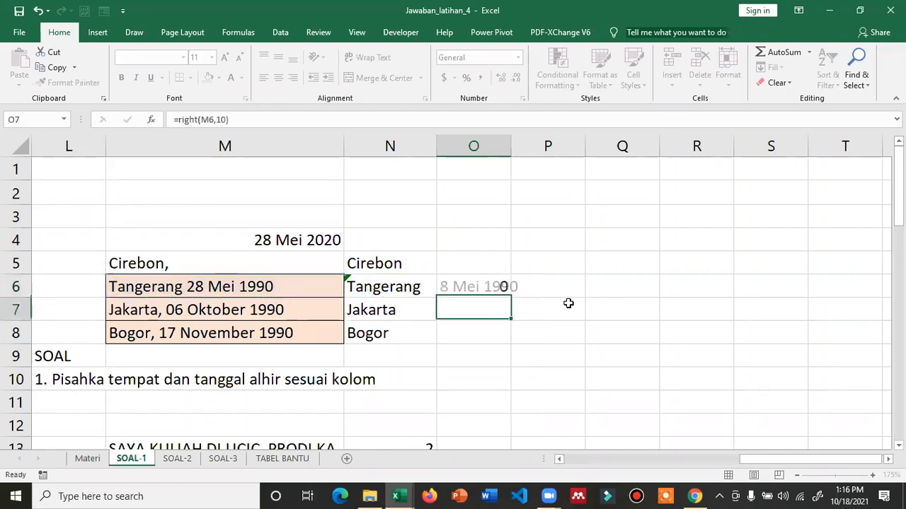
double_click(511, 147)
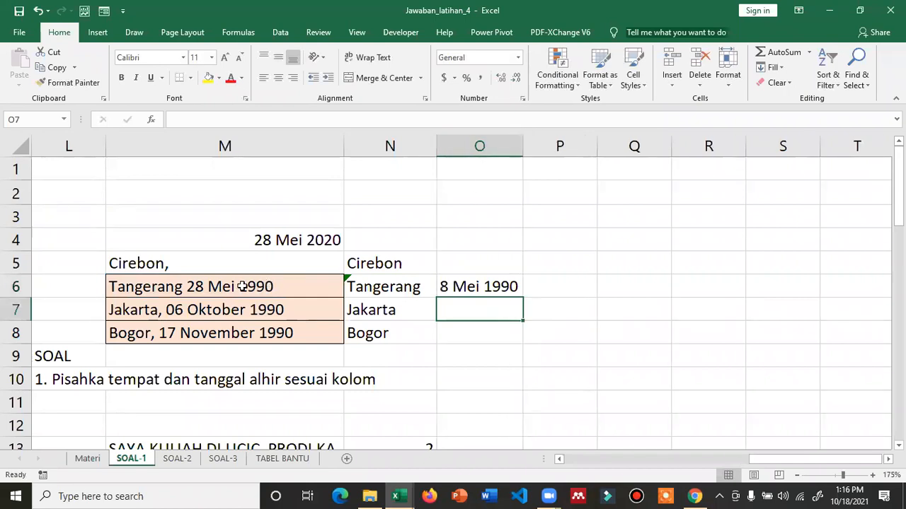
Copy the RIGHT formula from O6 down to O7
click(414, 98)
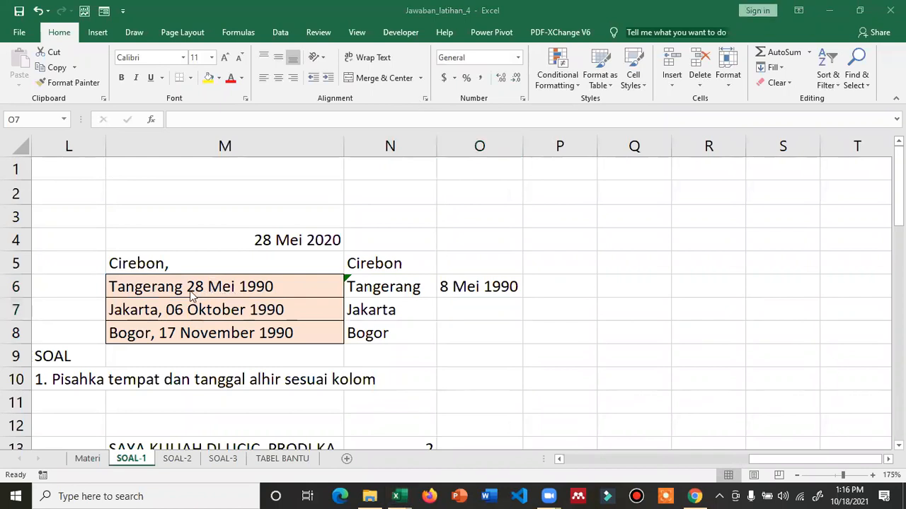
click(466, 291)
drag(523, 312, 526, 324)
Widen column O and centre the contents of O6:O7 horizontally
drag(523, 150, 604, 150)
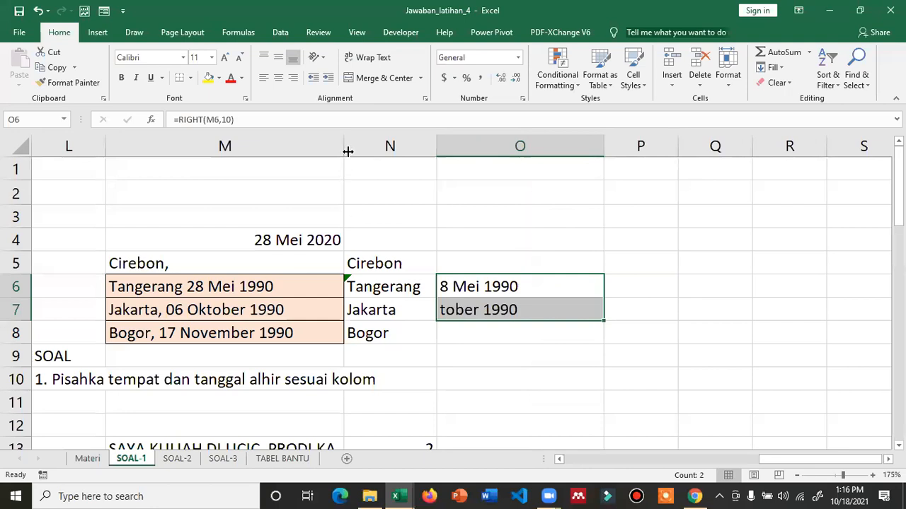
click(279, 77)
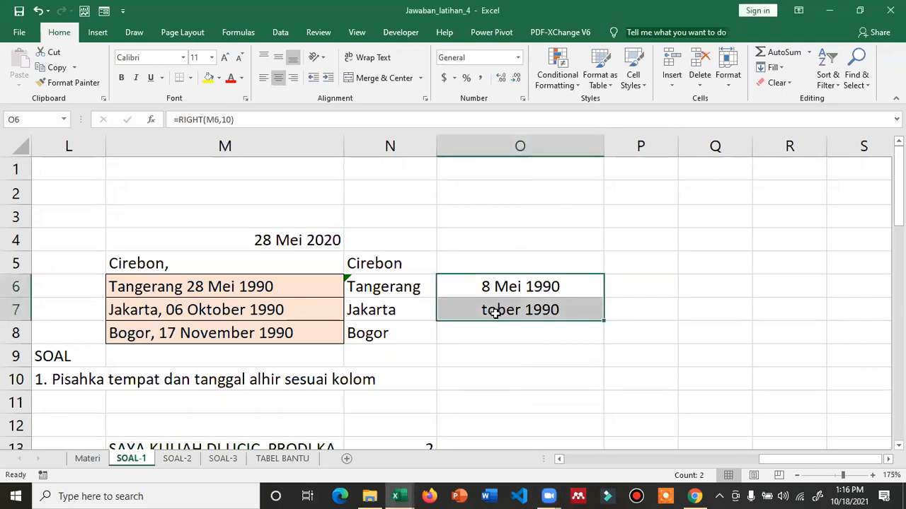
click(493, 261)
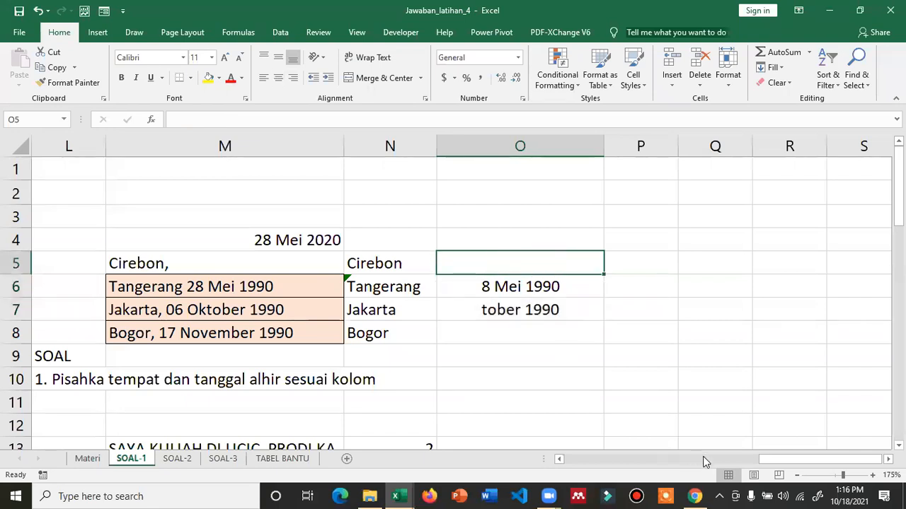
Examine the formula in I1 above TANGGAL LAHIR, then the sample text in M7 and the formulas in N6 and O6
drag(776, 460, 697, 454)
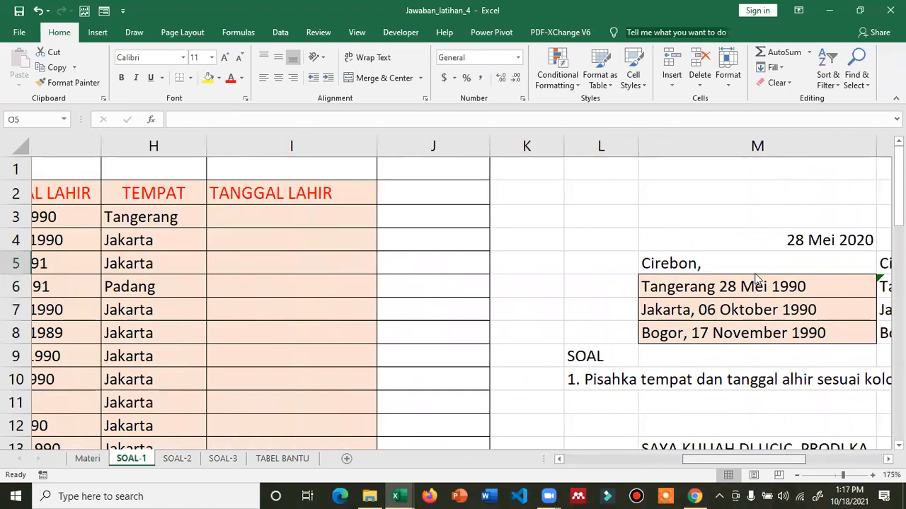
scroll(756, 278, right, 1)
click(157, 173)
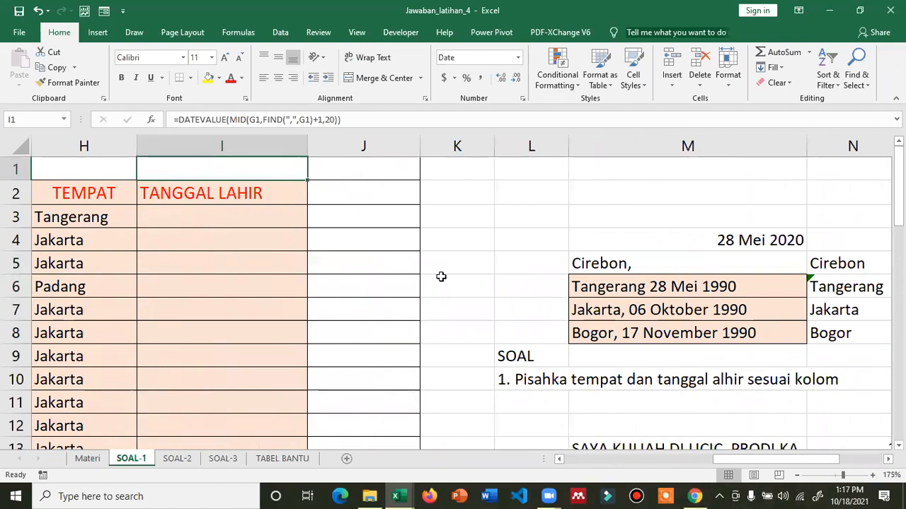
click(704, 303)
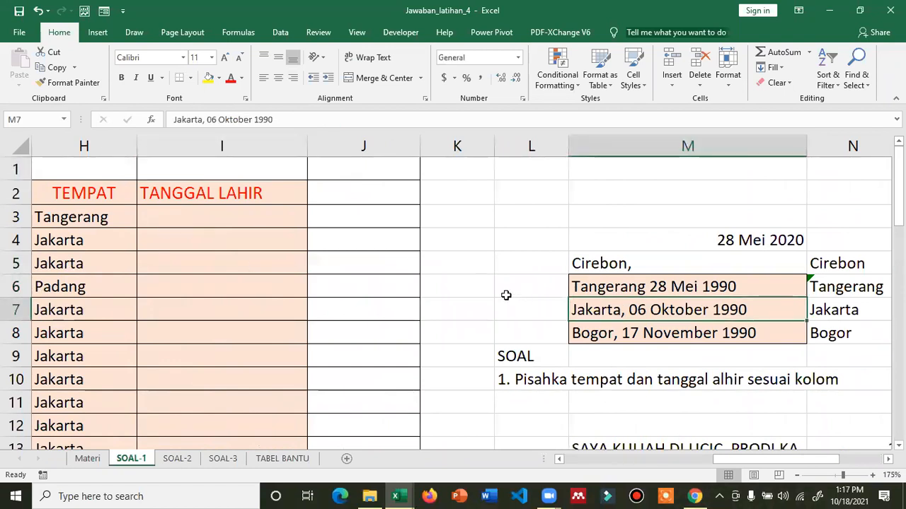
click(862, 285)
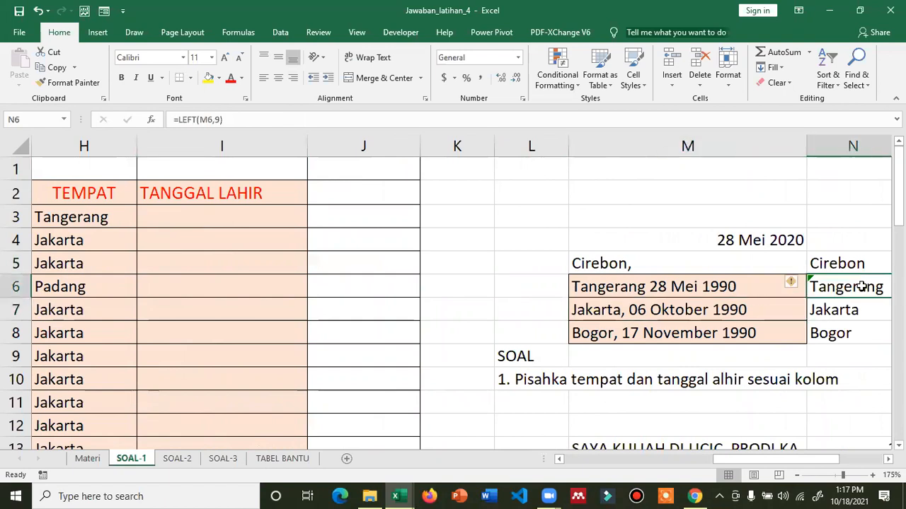
key(Right)
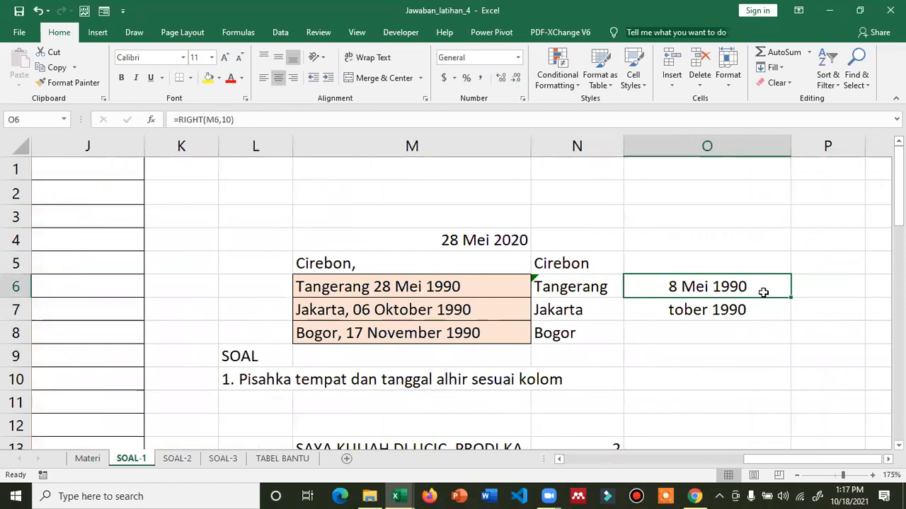
key(Up)
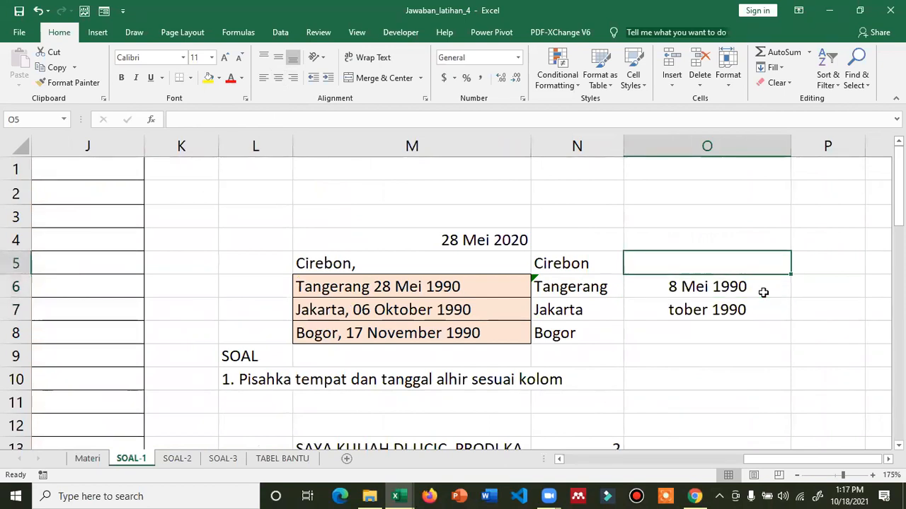
key(Down)
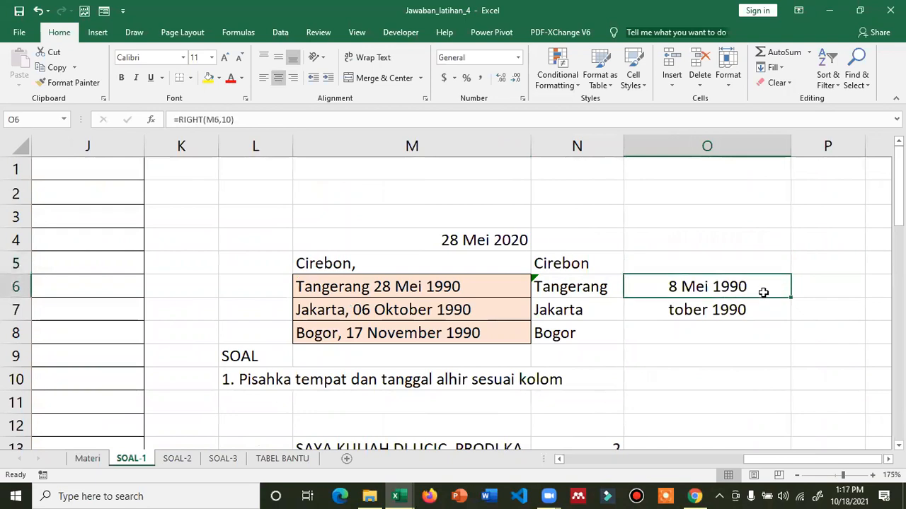
Label the sample result columns with "right" in O5 and "left" in N5
key(Up)
text(right)
key(Return)
key(Up)
key(Left)
text(left)
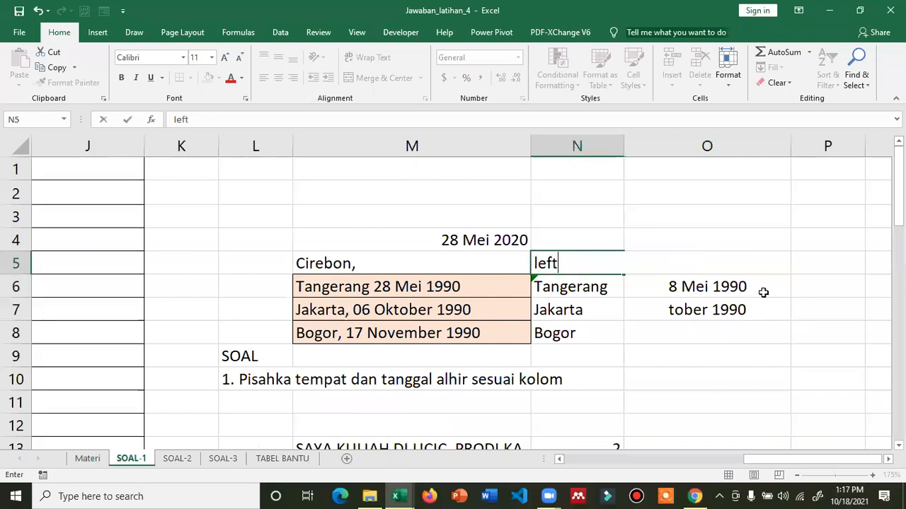
key(Return)
Clear the Cirebon sample text from M5
key(Up)
key(Left)
key(Delete)
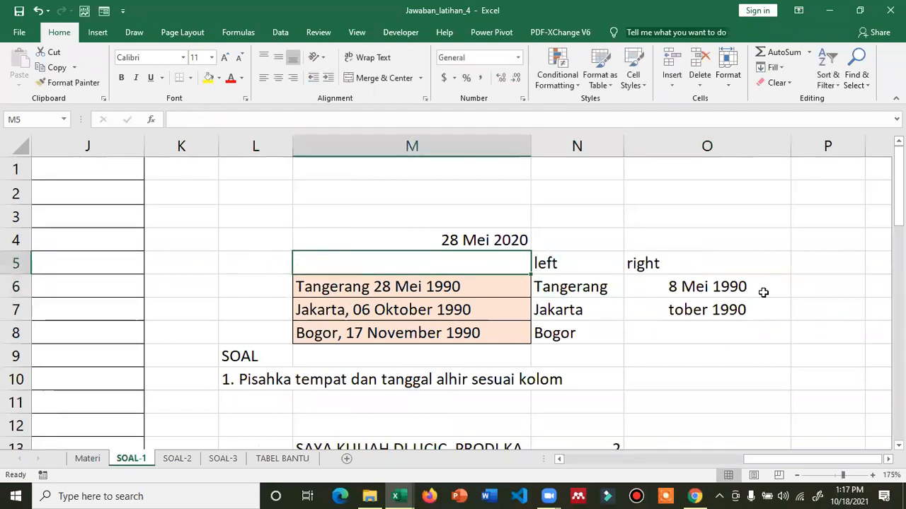
Add the heading "mid" in P5, next to the right heading
key(Right)
key(Down)
key(Right)
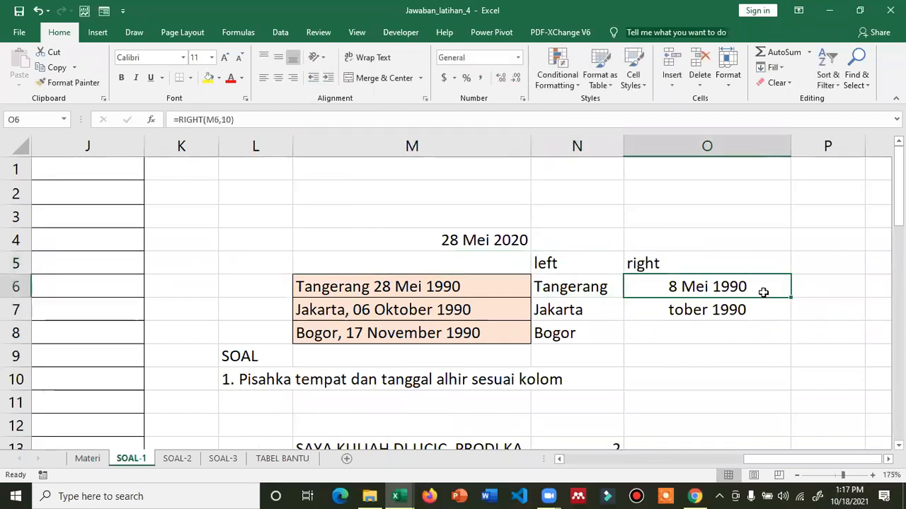
key(Right)
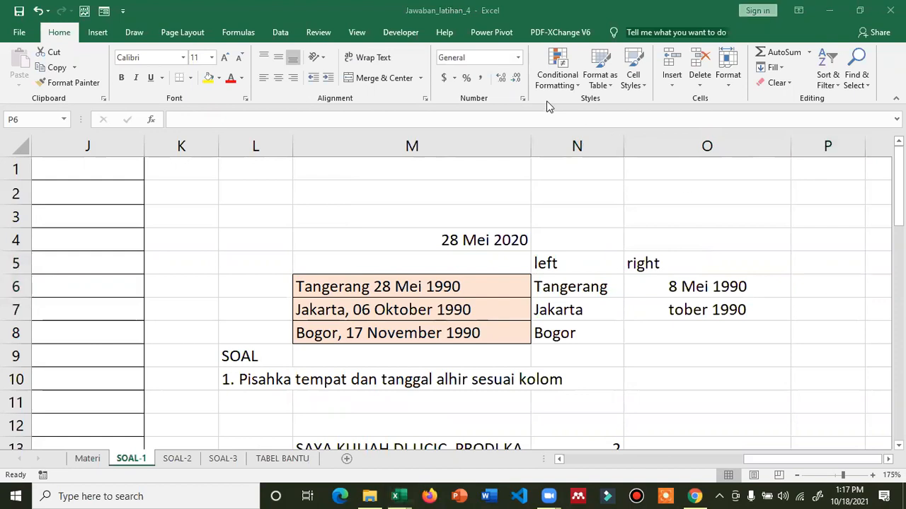
key(Up)
text(mid)
key(Return)
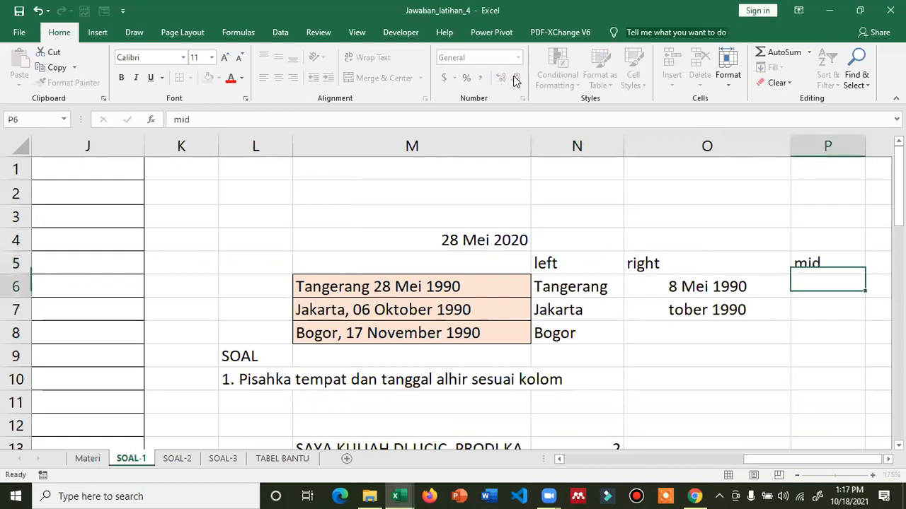
Enter =MID(M6,1,7) in P6, under the mid heading
key(Right)
key(Left)
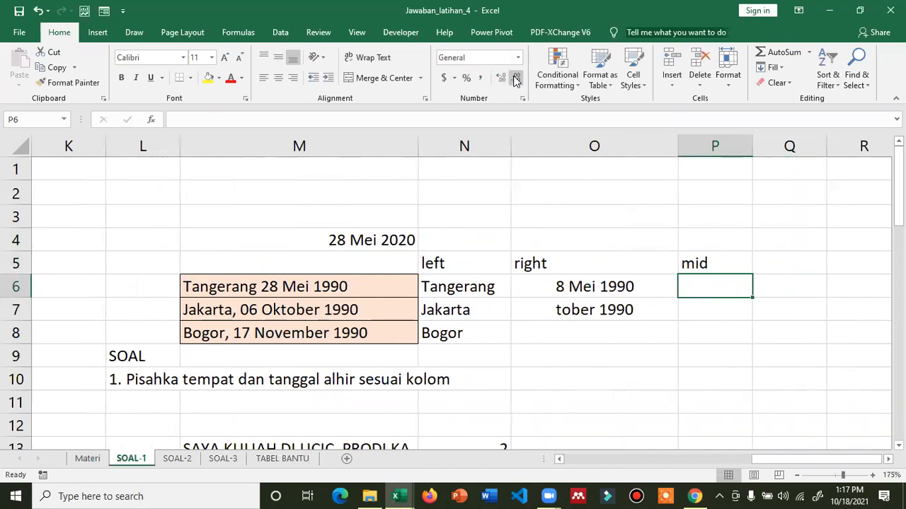
text(=mid()
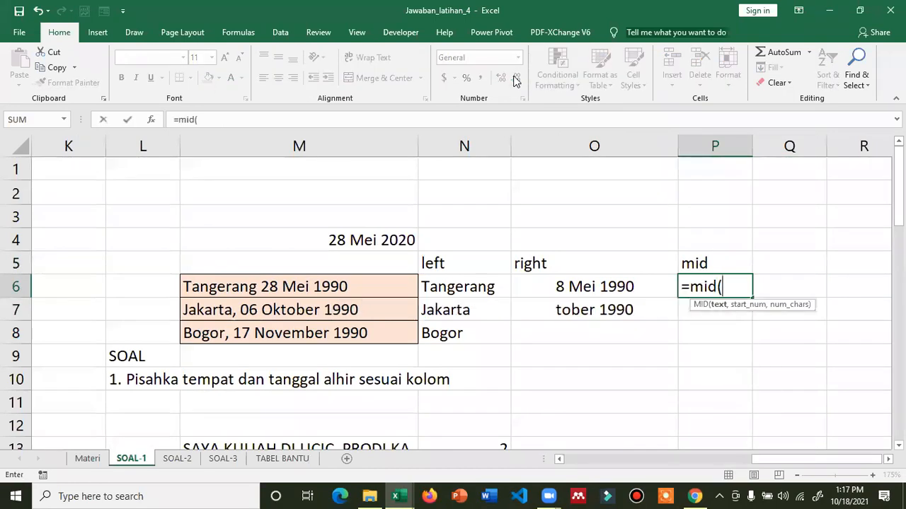
key(Left)
key(Left)
key(Left)
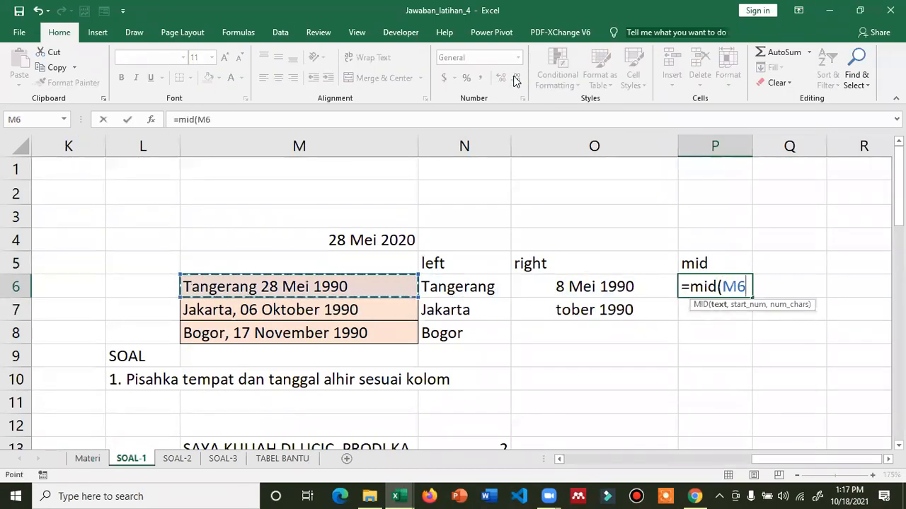
text(,)
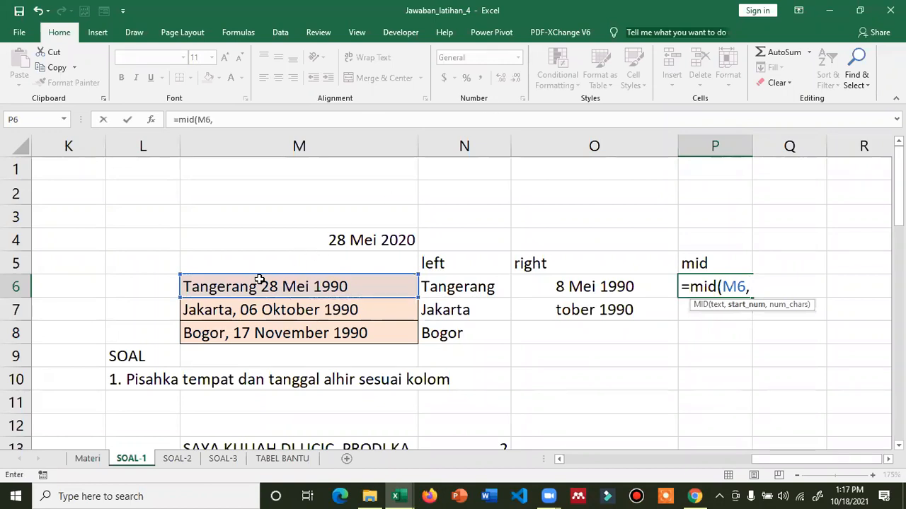
text(1,7)
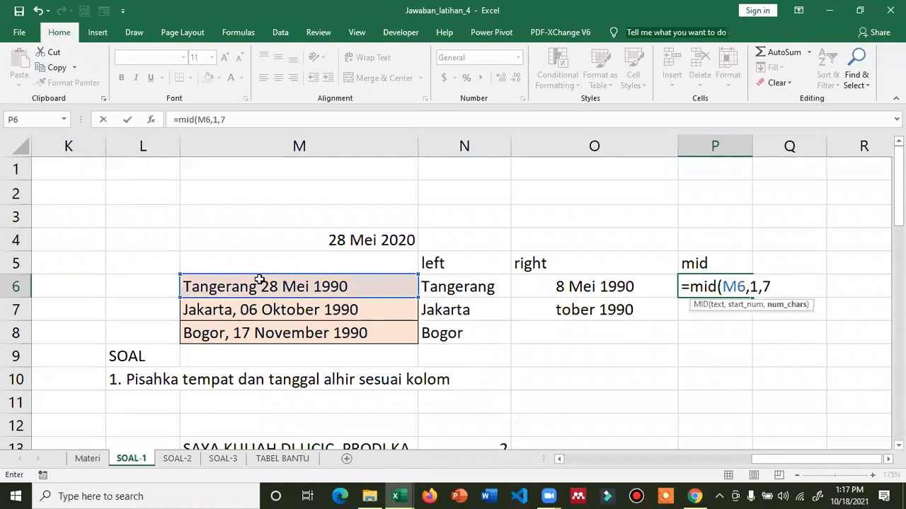
text())
key(Return)
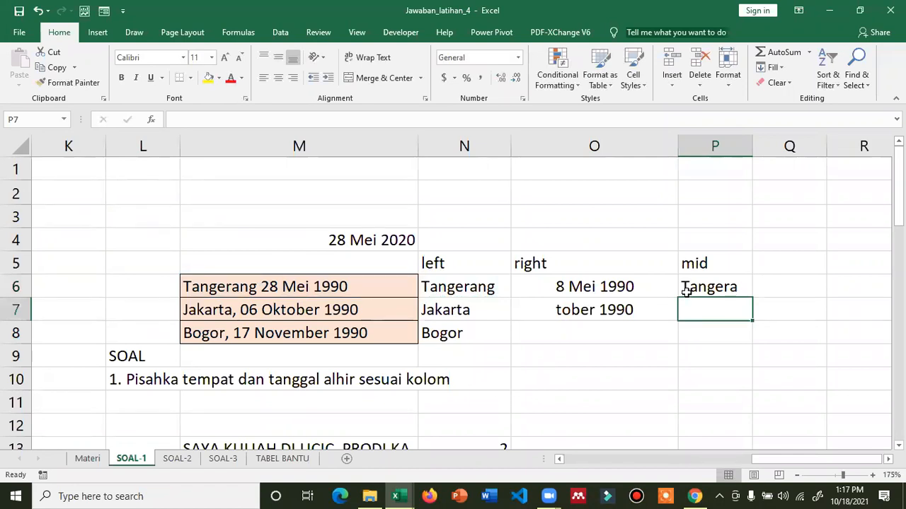
Change the number of characters in P6's MID formula to 10 and autofit the width of column O
click(738, 285)
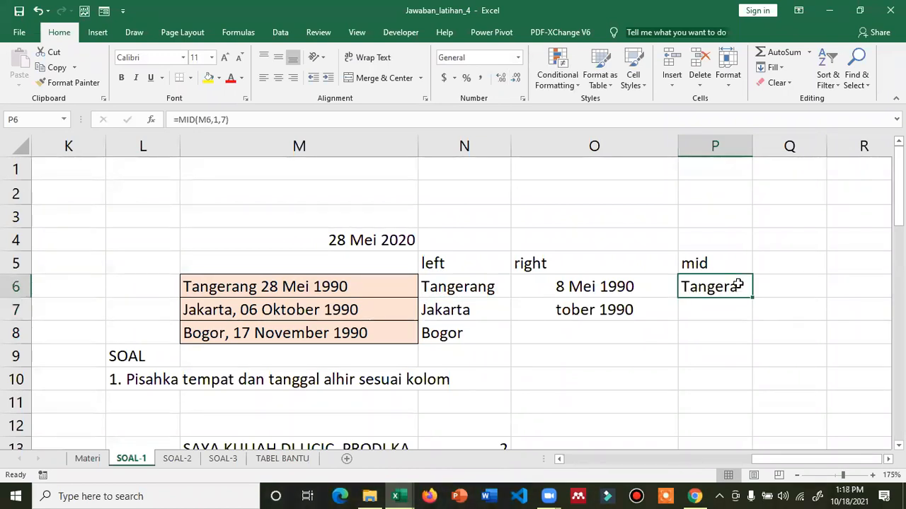
key(F2)
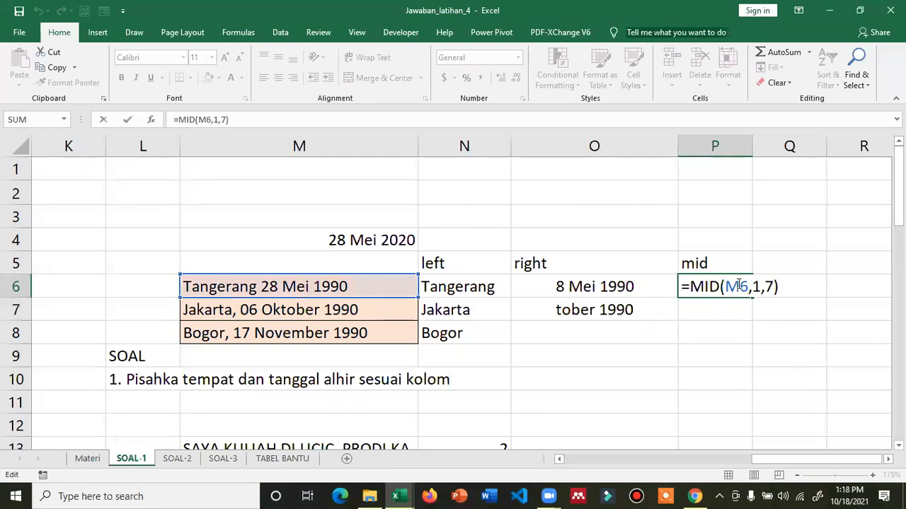
key(Left)
key(shift+Left)
text(10)
key(Return)
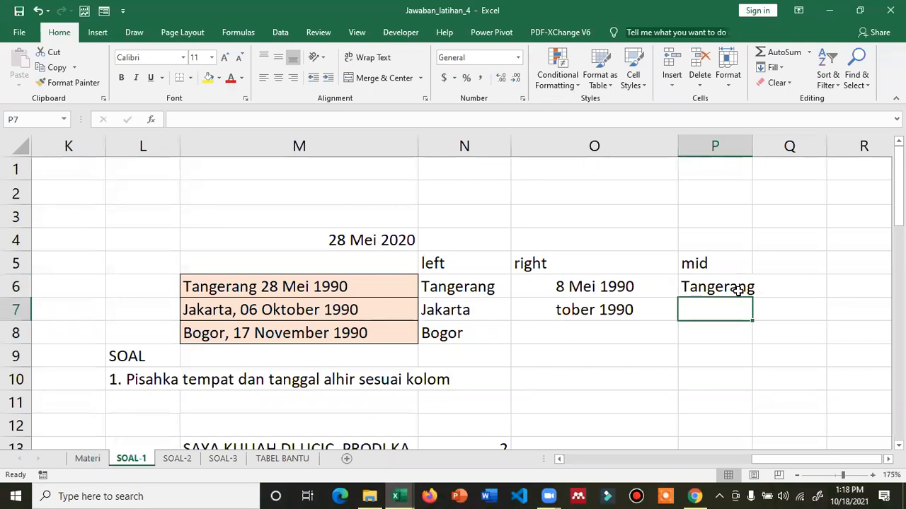
double_click(680, 145)
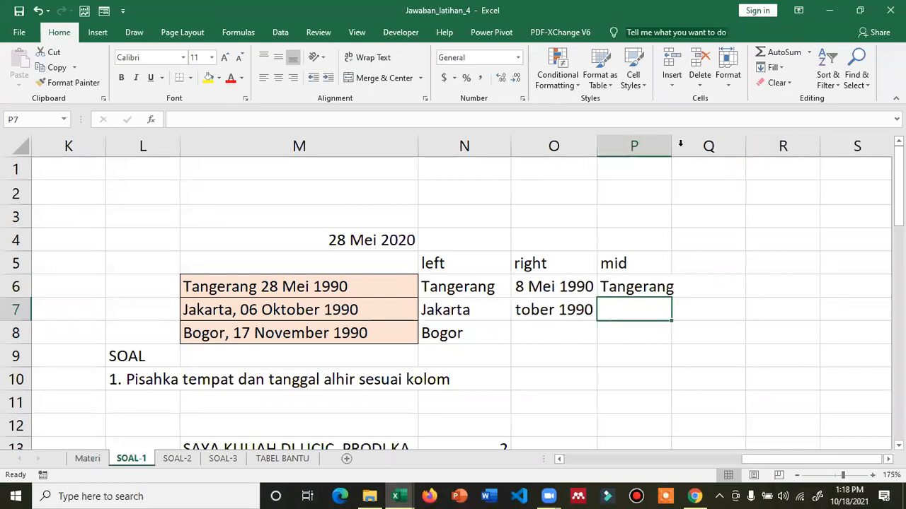
Compare the left, right and mid headings with the sample texts in M6 and M7 and the formulas in P6 and N7
click(454, 263)
click(585, 262)
click(619, 263)
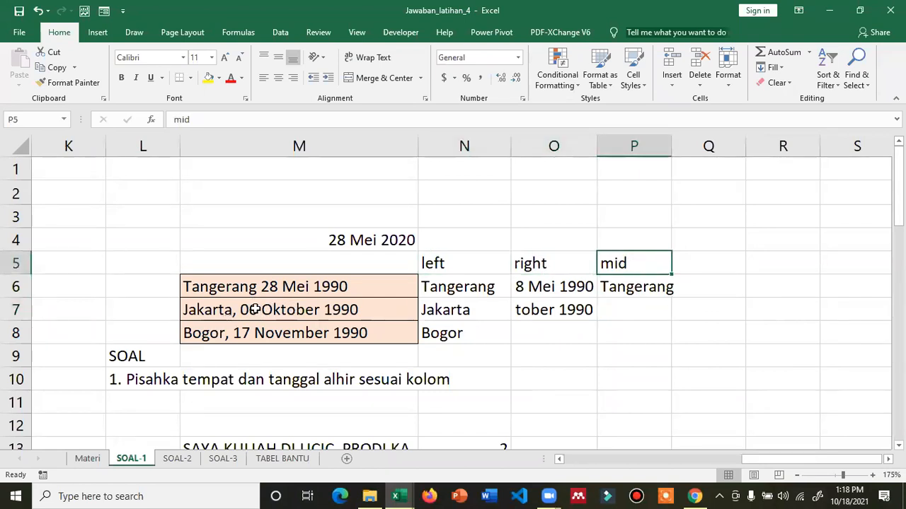
double_click(260, 287)
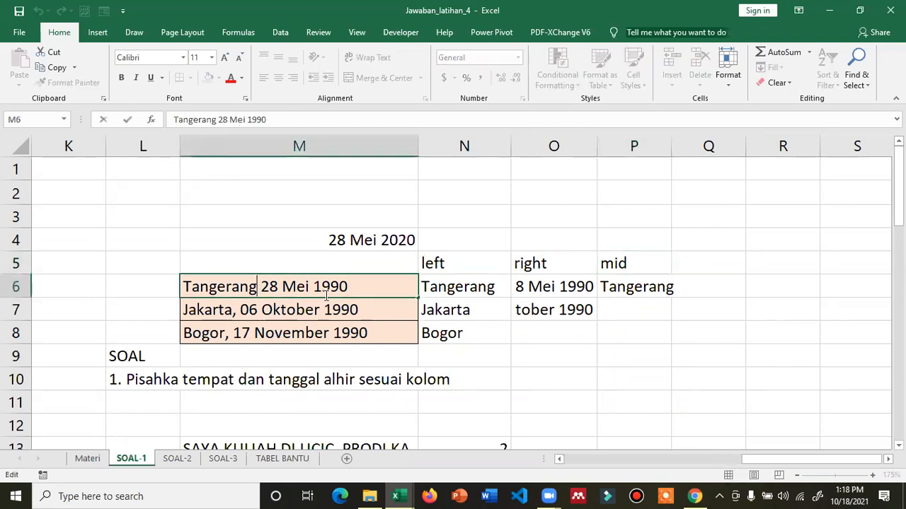
click(275, 310)
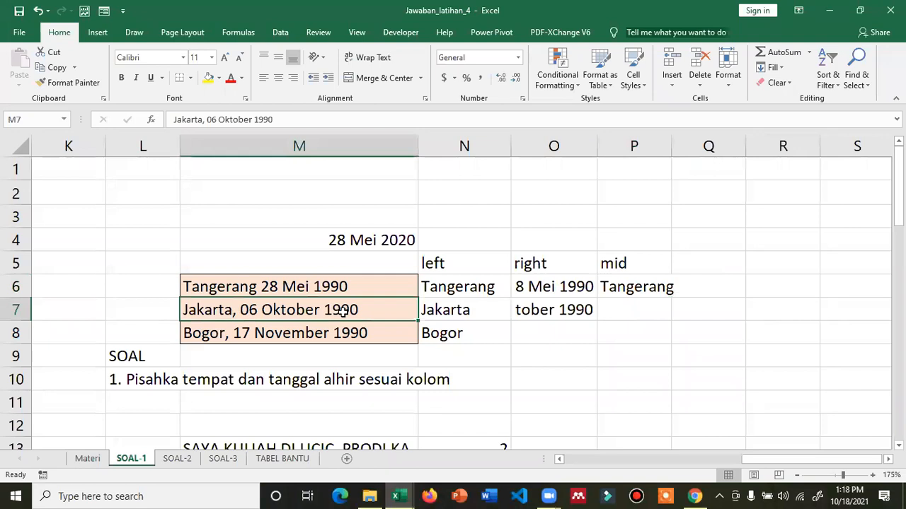
click(626, 289)
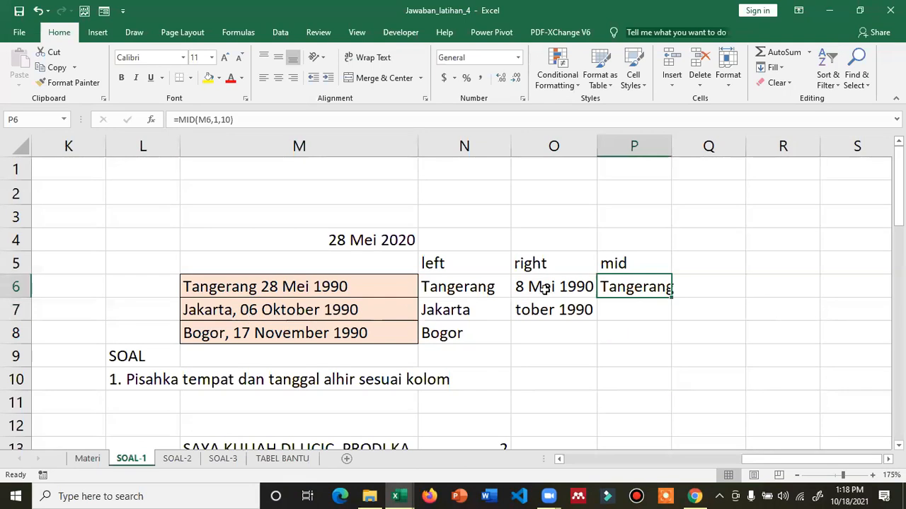
click(447, 309)
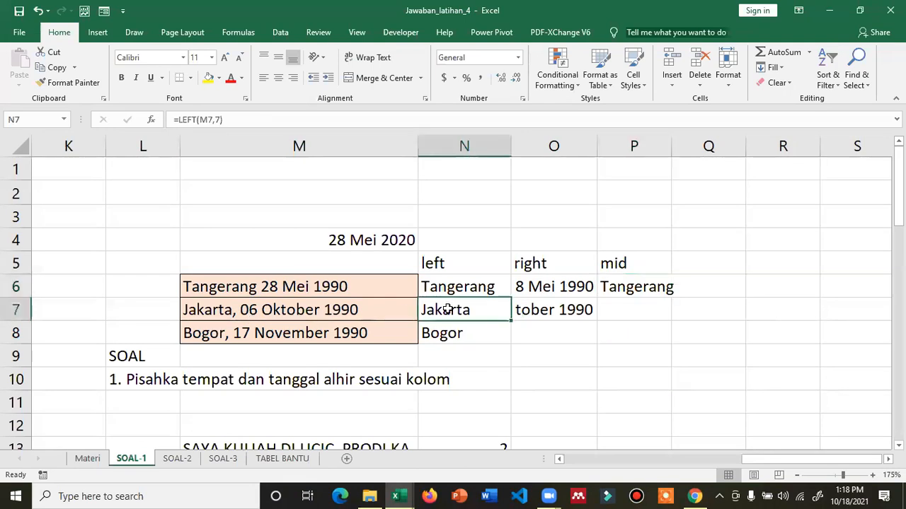
click(647, 318)
text(=)
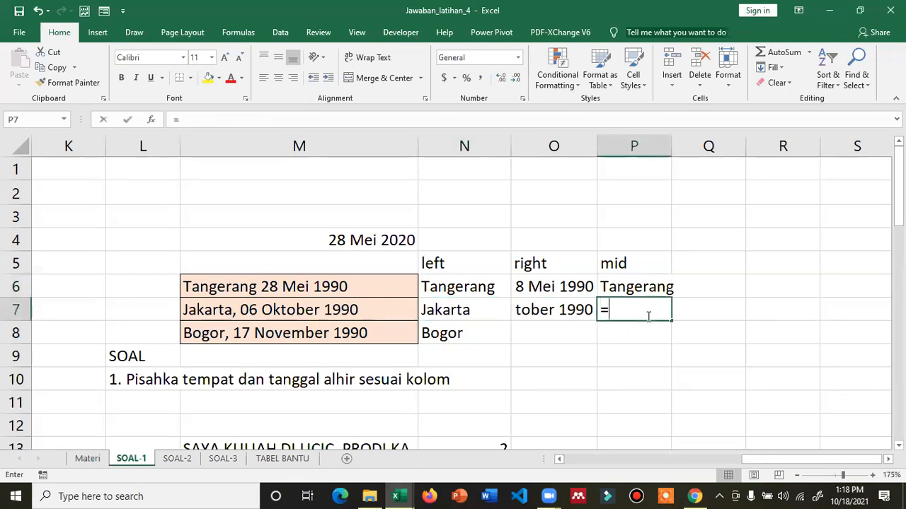
text(left)
key(BackSpace)
key(BackSpace)
key(BackSpace)
key(BackSpace)
text(mid)
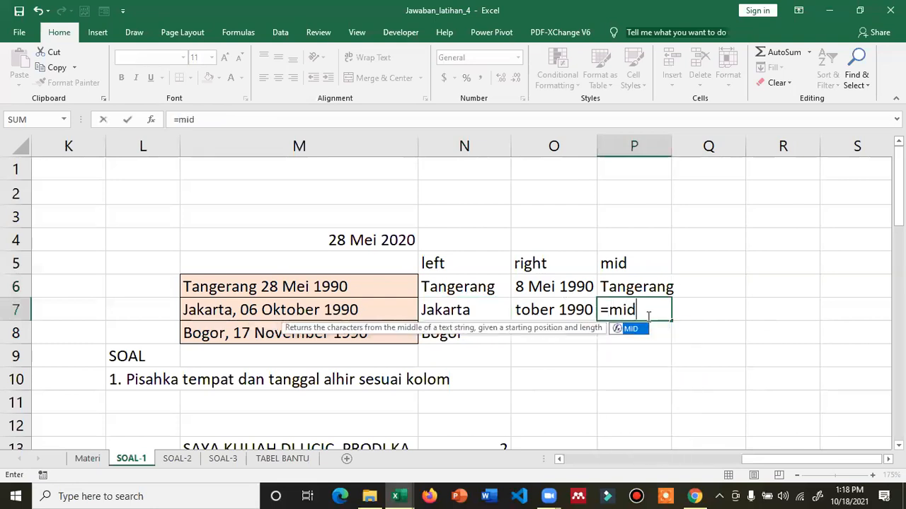
text(()
key(Escape)
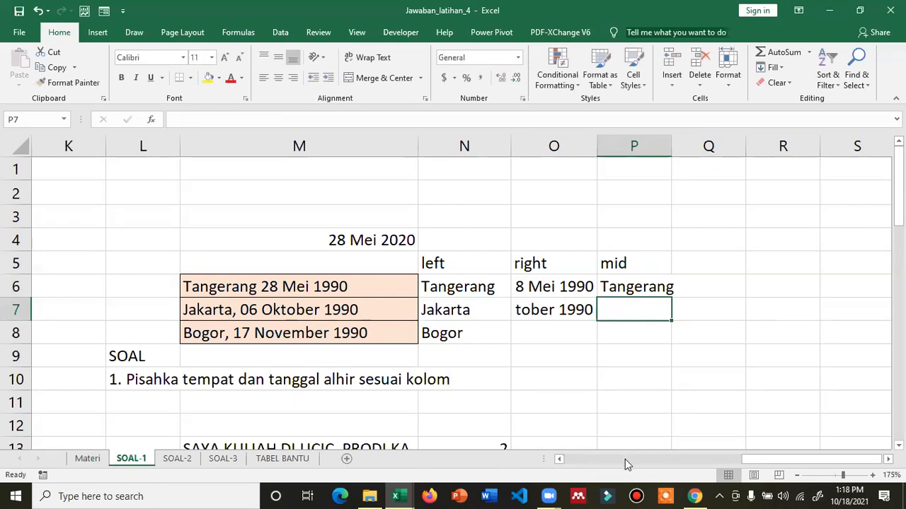
Enter =MID(G3,FIND(",",G3),LEN(G3)) in I3, the first cell under TANGGAL LAHIR
click(625, 459)
click(498, 214)
text(=)
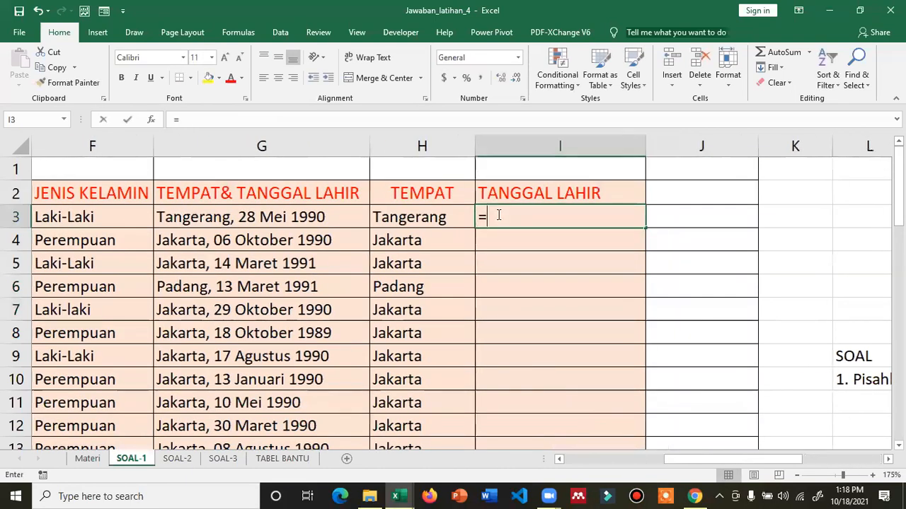
text(mid()
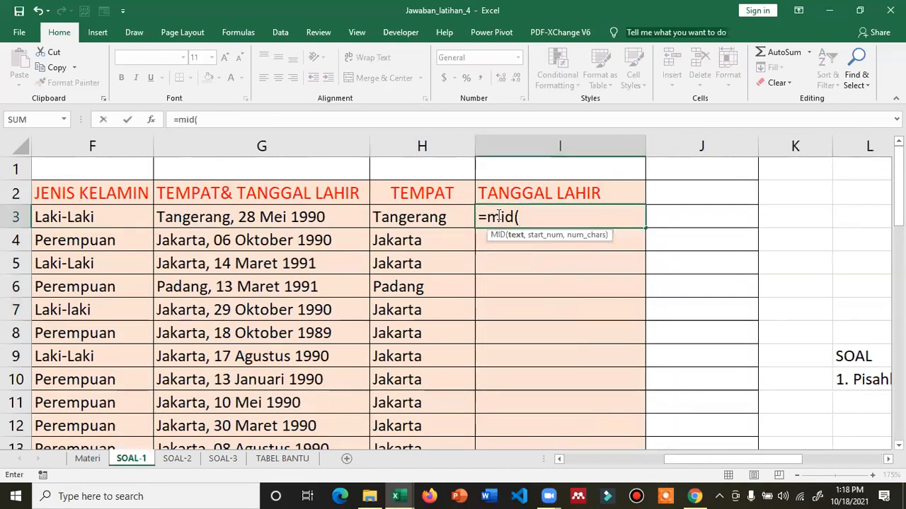
click(332, 223)
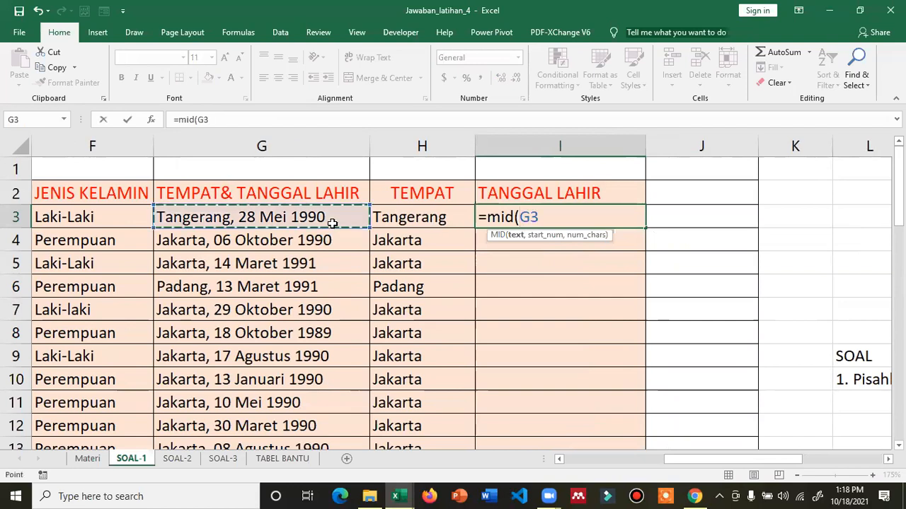
text(,)
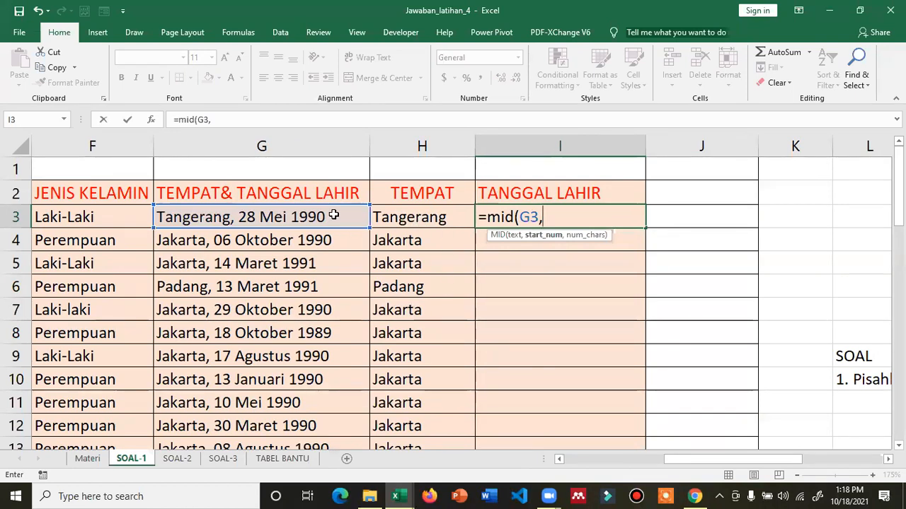
text(find)
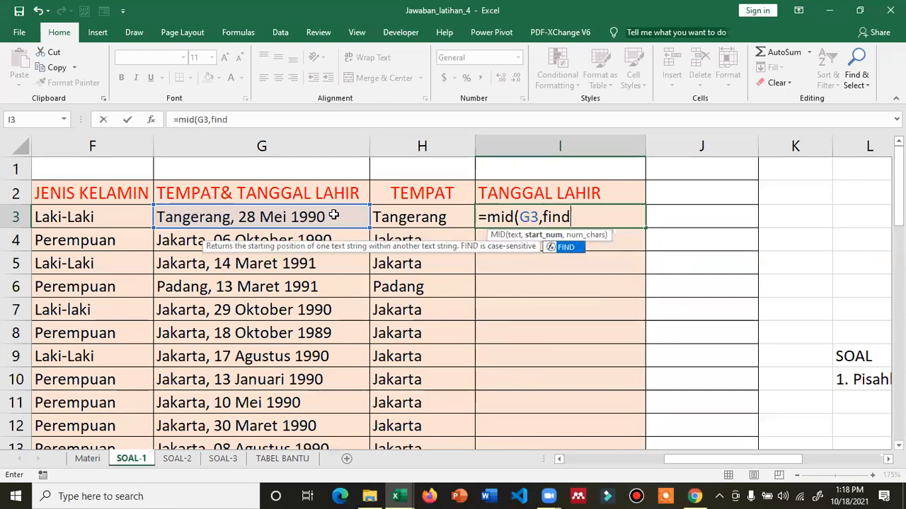
text(()
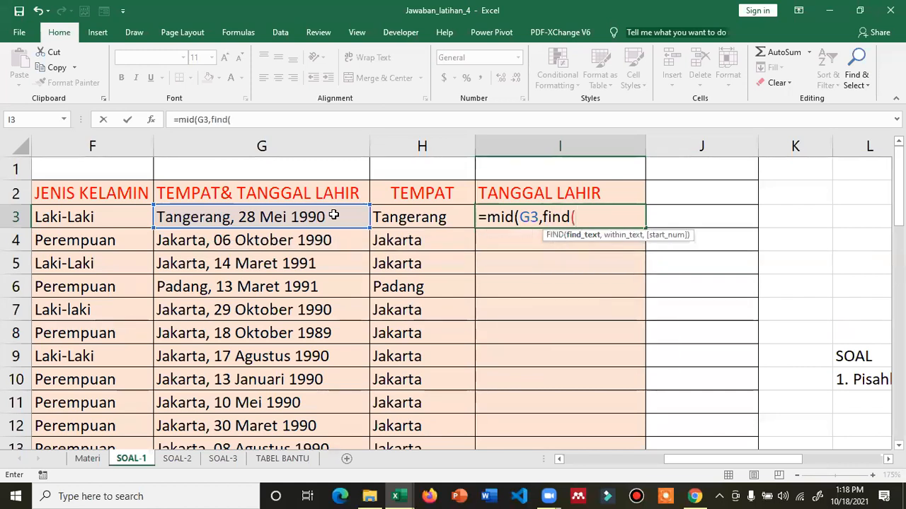
text(",",)
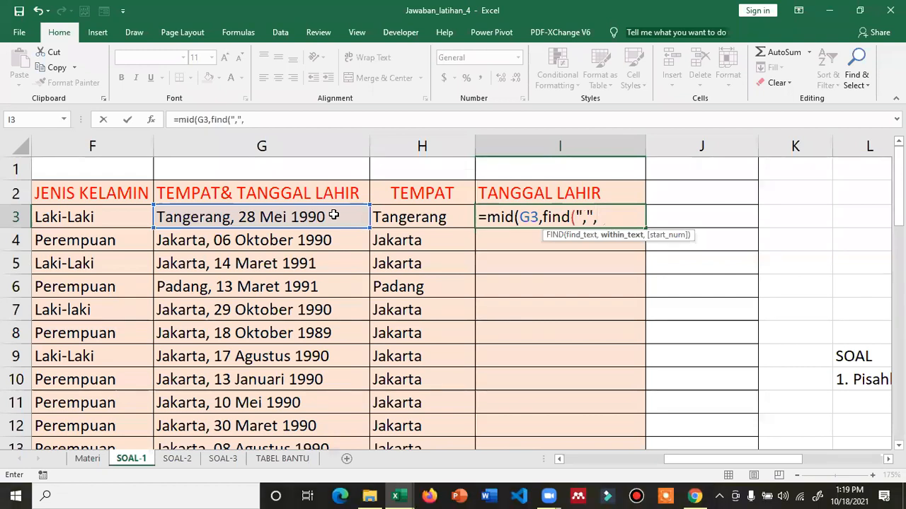
click(327, 218)
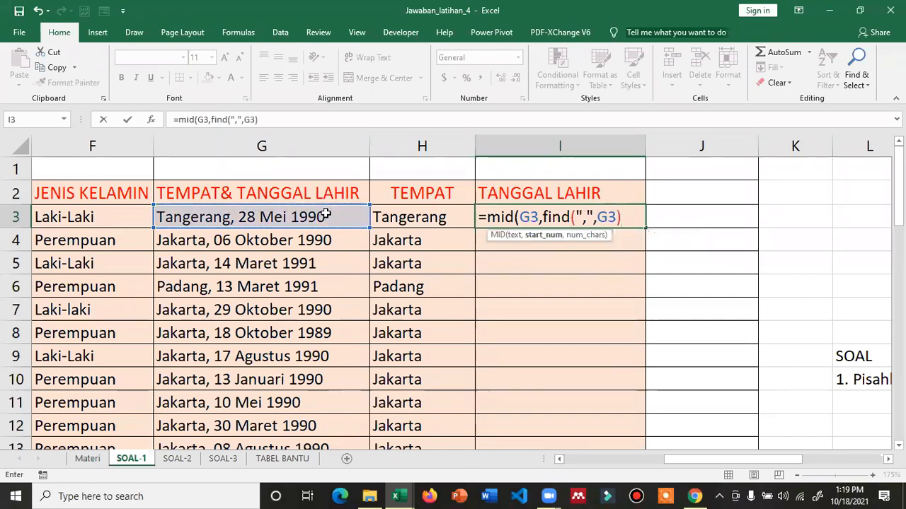
text(,)
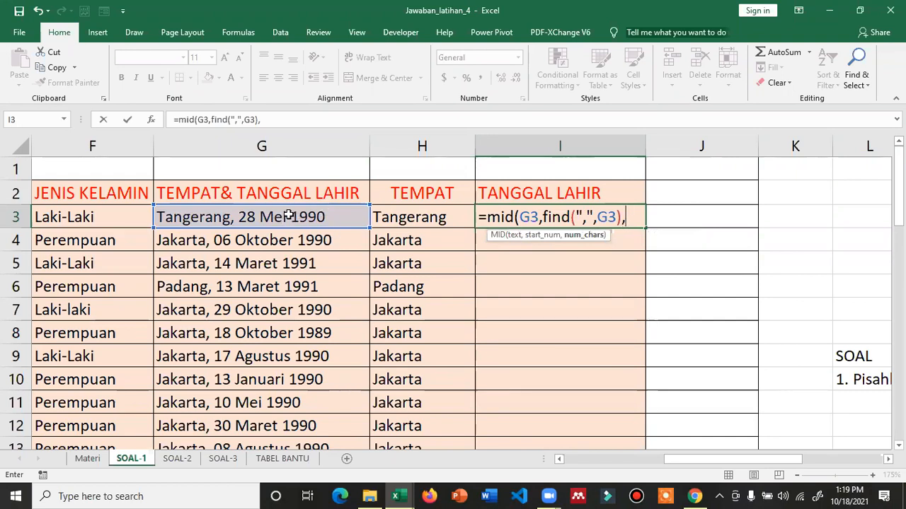
text(len()
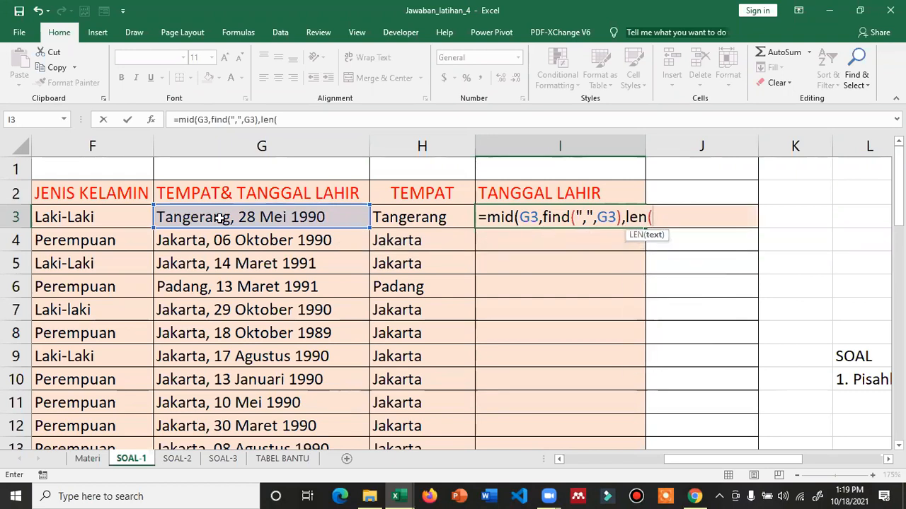
click(184, 221)
text()))
key(ctrl+Return)
key(Return)
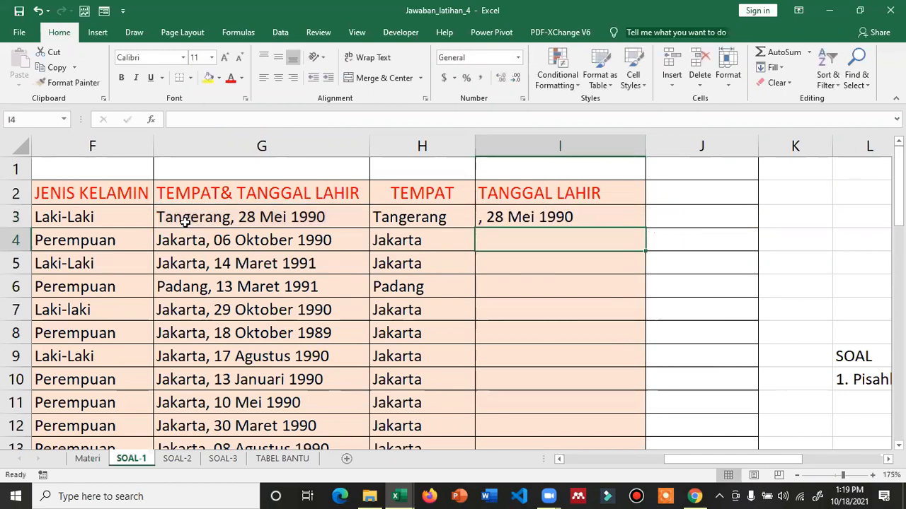
Fill the I3 formula down the TANGGAL LAHIR column to the last data row and check the filled rows
click(609, 219)
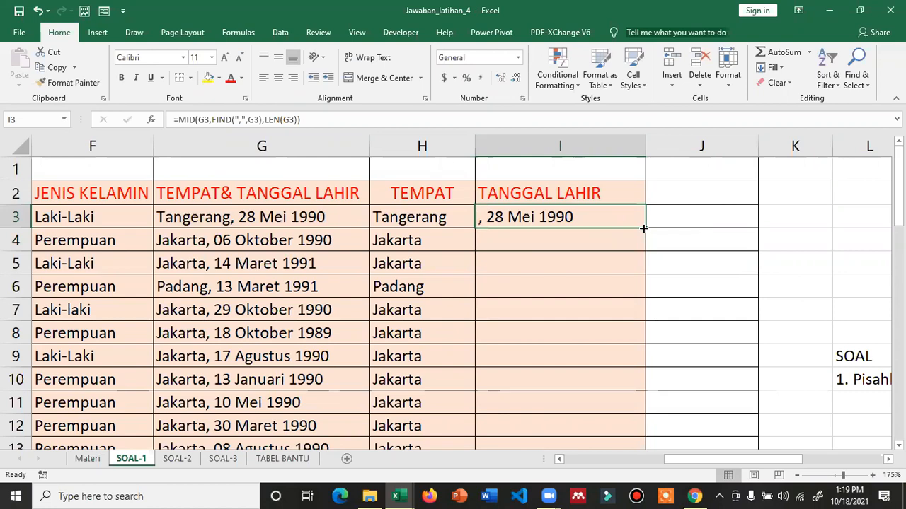
double_click(643, 228)
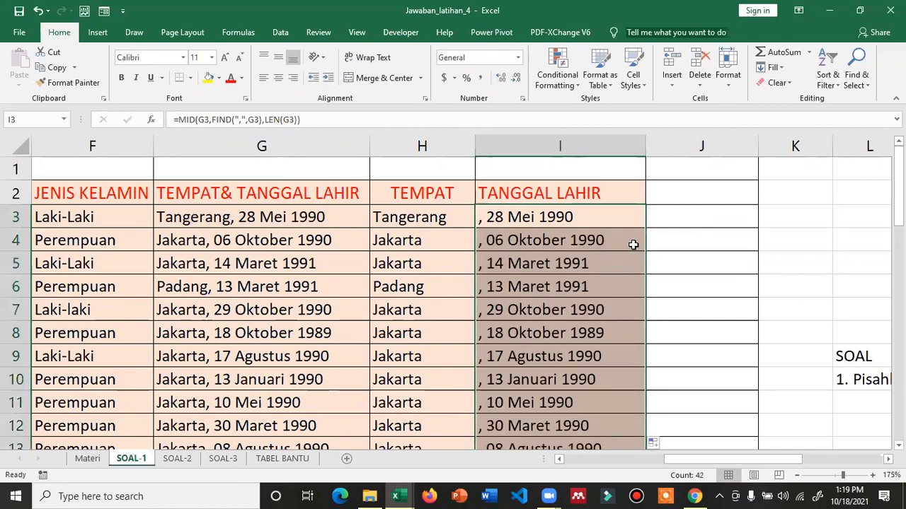
scroll(621, 295, down, 6)
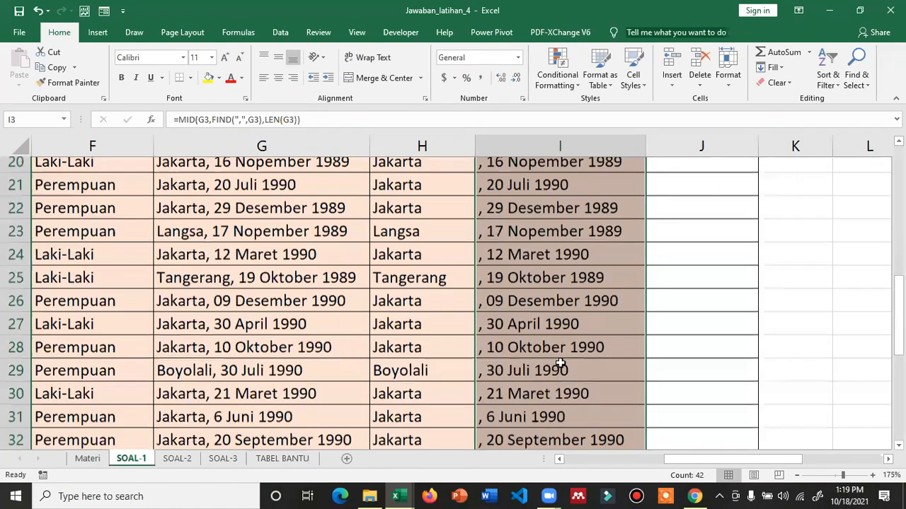
scroll(562, 364, up, 6)
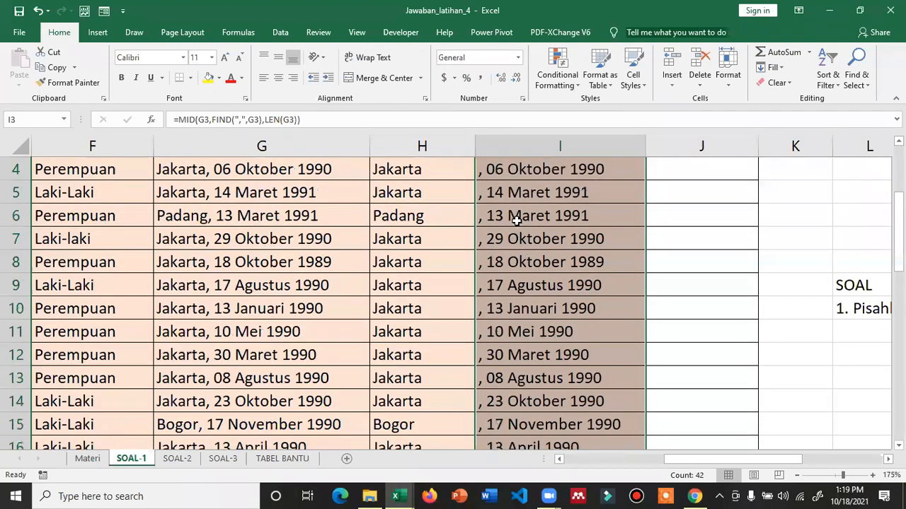
Add +1 after the FIND part of I3's formula so it reads =MID(G3,FIND(",",G3)+1,LEN(G3))
scroll(517, 221, up, 1)
click(479, 216)
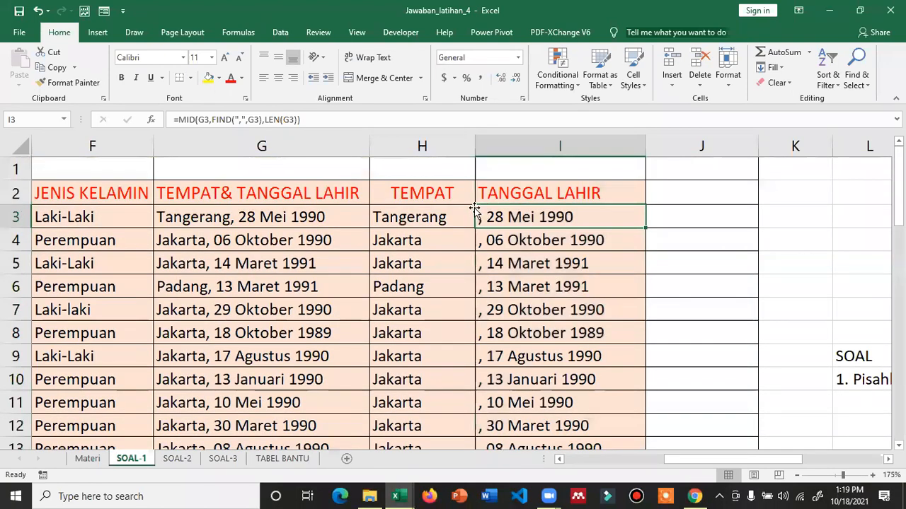
double_click(475, 211)
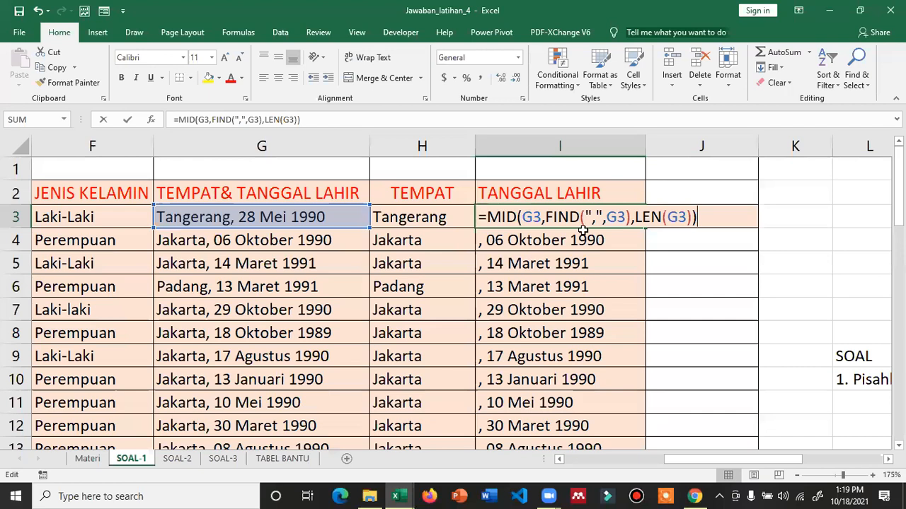
drag(549, 218, 632, 219)
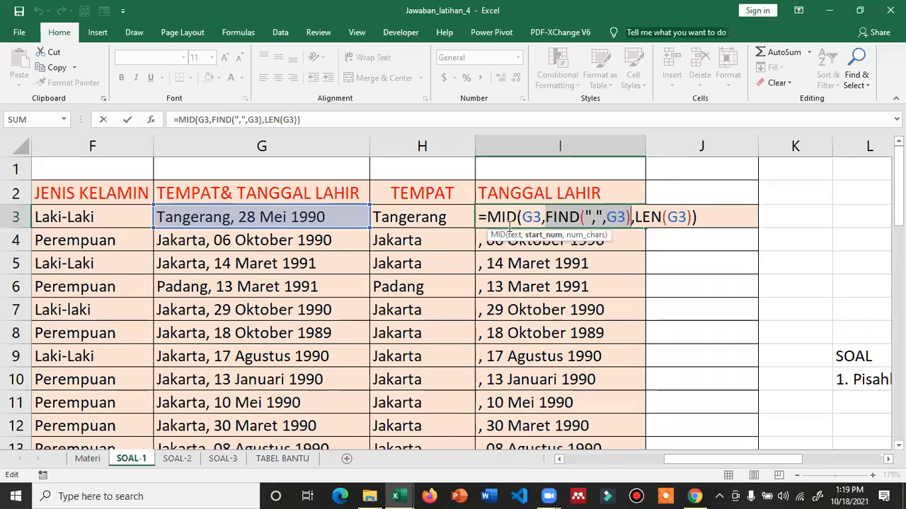
click(632, 219)
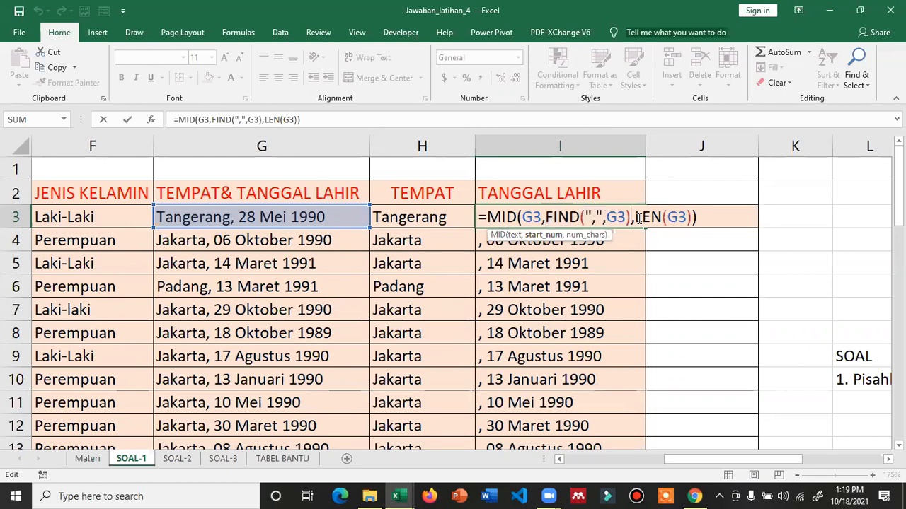
text(+1)
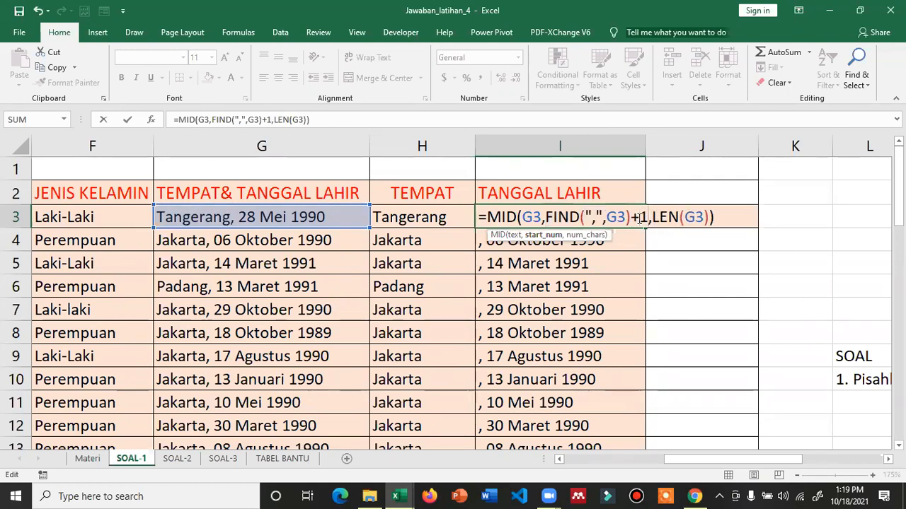
key(Return)
Fill the corrected I3 formula down the TANGGAL LAHIR column and compare I3 with the source text in G3
click(637, 217)
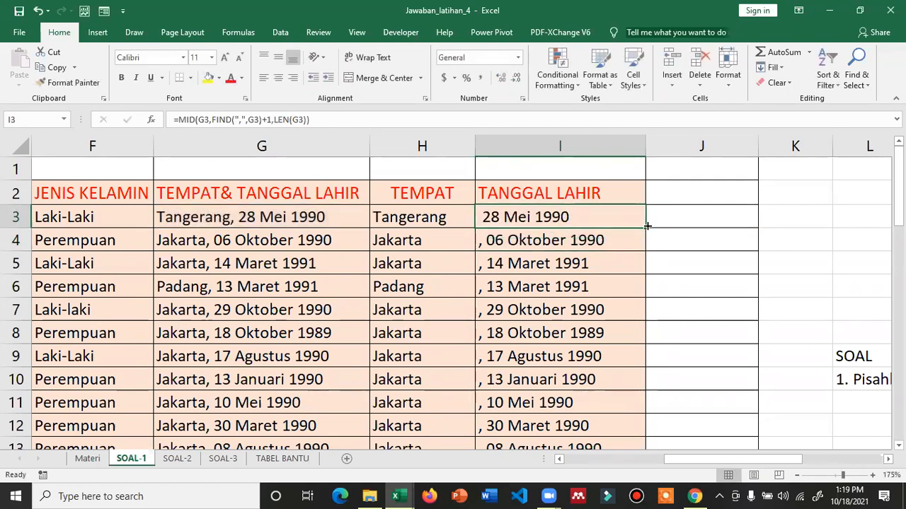
double_click(646, 227)
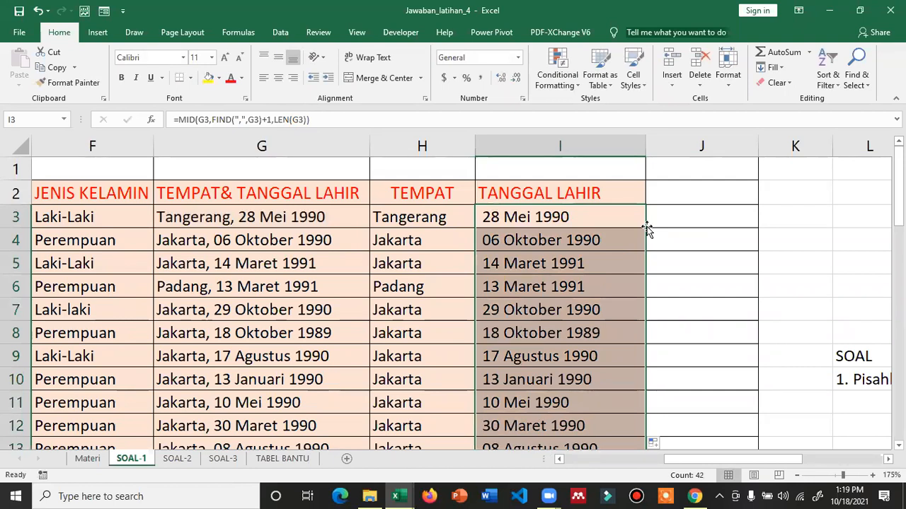
click(297, 219)
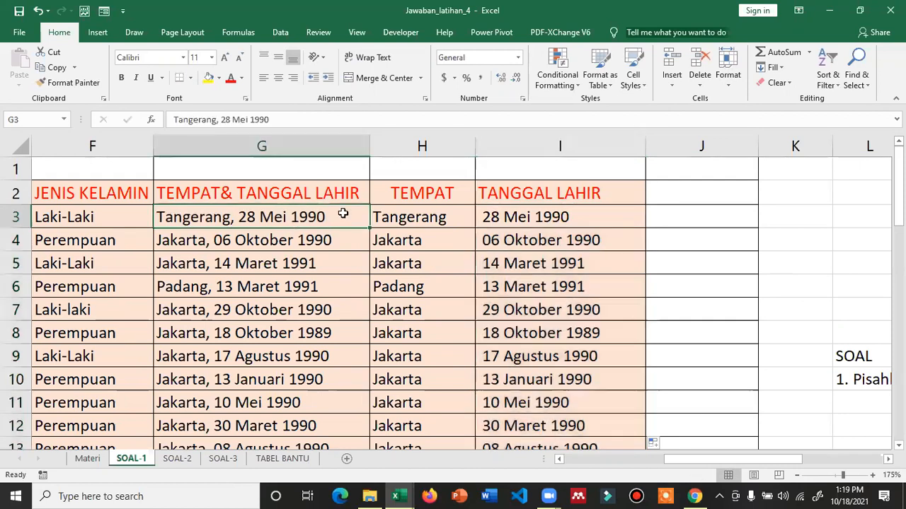
click(521, 220)
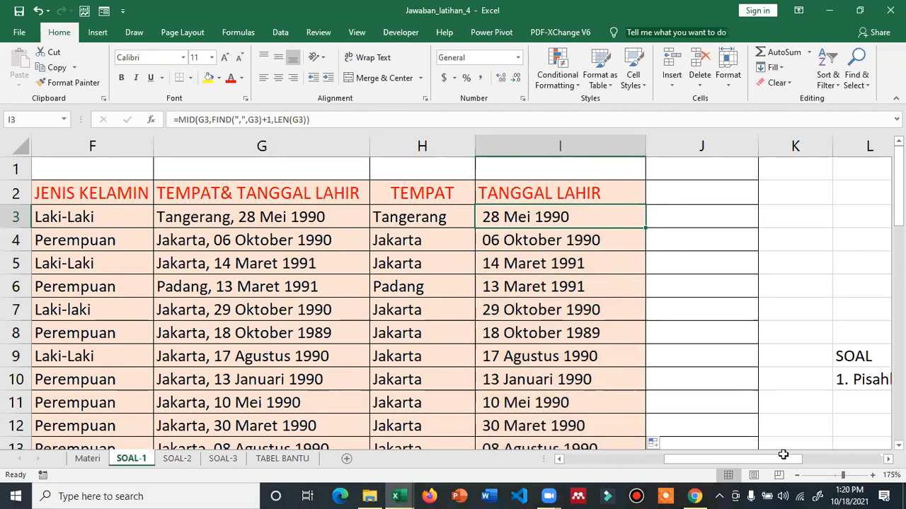
Enter the label LEN in M16, below the SAYA KULIAH DI UCIC, PRODI KA sample text
click(761, 422)
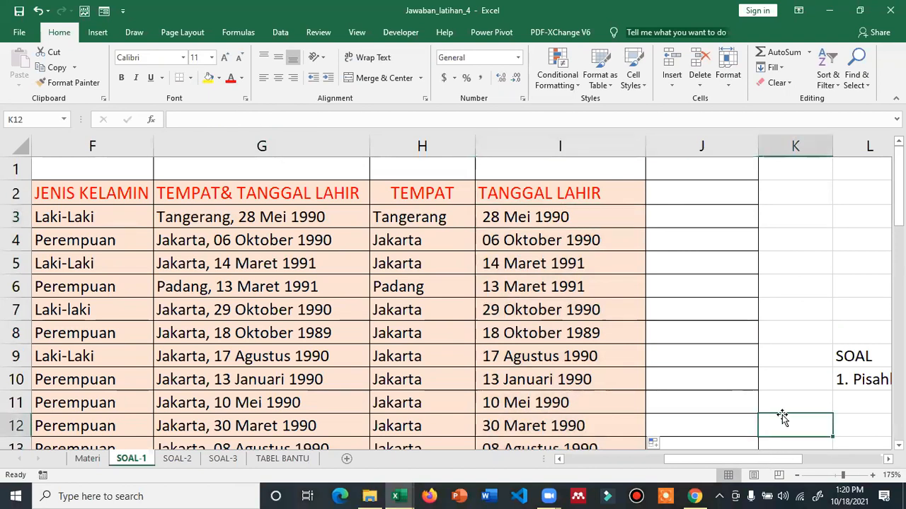
key(Right)
key(Right)
key(Up)
key(Up)
key(Up)
key(Up)
key(Up)
key(Up)
key(Up)
key(Up)
key(Up)
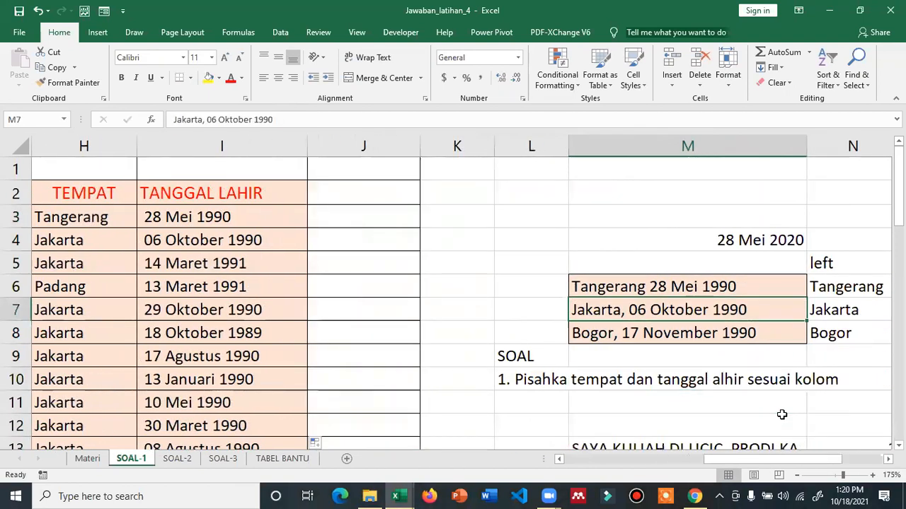
key(Right)
key(Right)
key(Right)
key(Down)
key(Down)
key(Down)
key(Down)
key(Down)
key(Down)
key(Down)
key(Down)
key(Down)
key(Down)
key(Down)
key(Down)
key(Down)
key(Down)
key(Down)
key(Down)
key(Down)
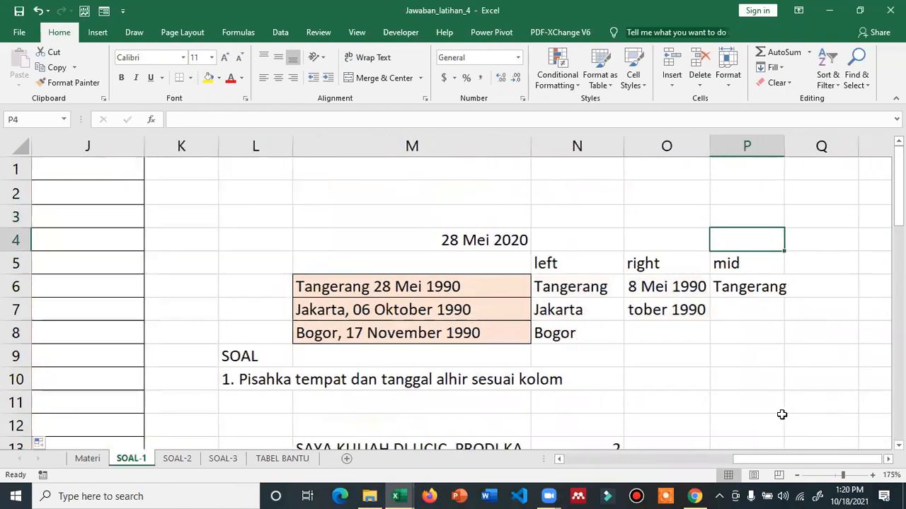
key(Up)
key(Left)
key(Left)
key(Left)
key(Left)
key(Up)
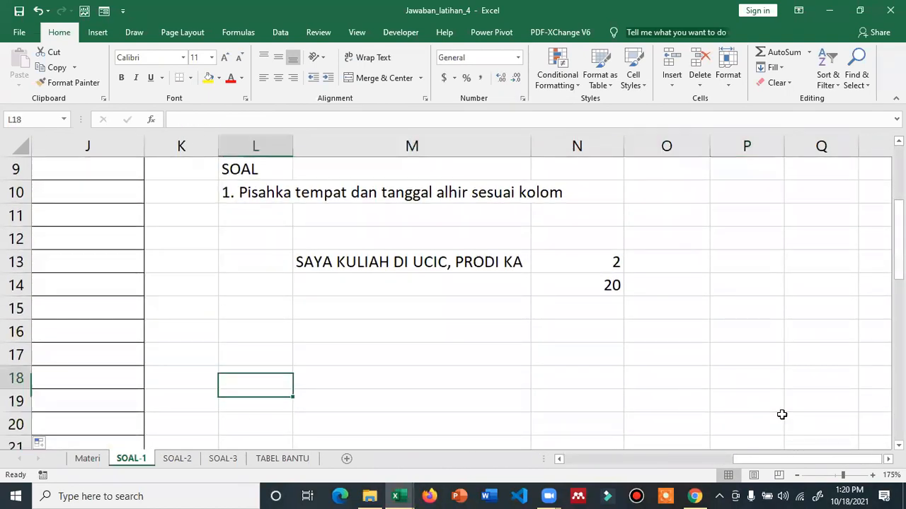
key(Up)
key(Up)
key(Right)
text(LEN)
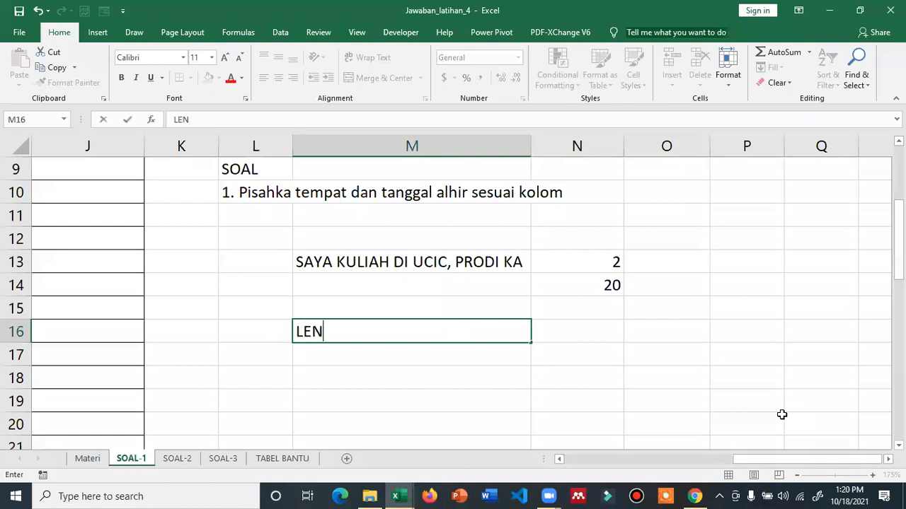
key(Return)
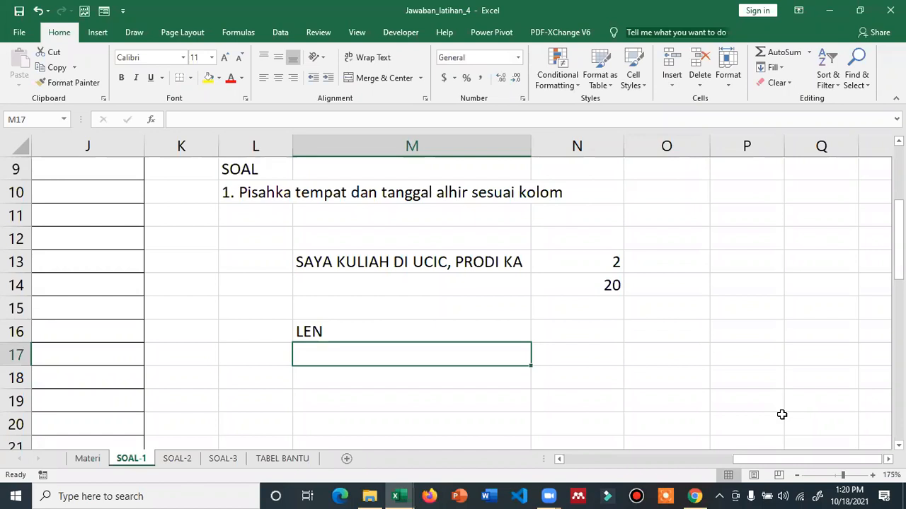
Enter the sample word CIREBON in M17 and count its characters in N17 with =LEN(M17)
text(CIREBON)
key(Return)
key(Up)
key(Right)
text(=LEN()
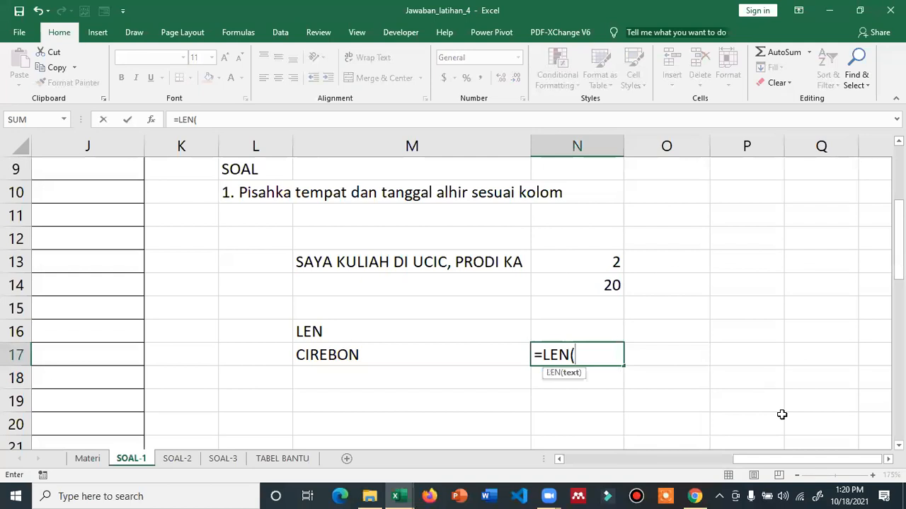
key(Left)
key(Return)
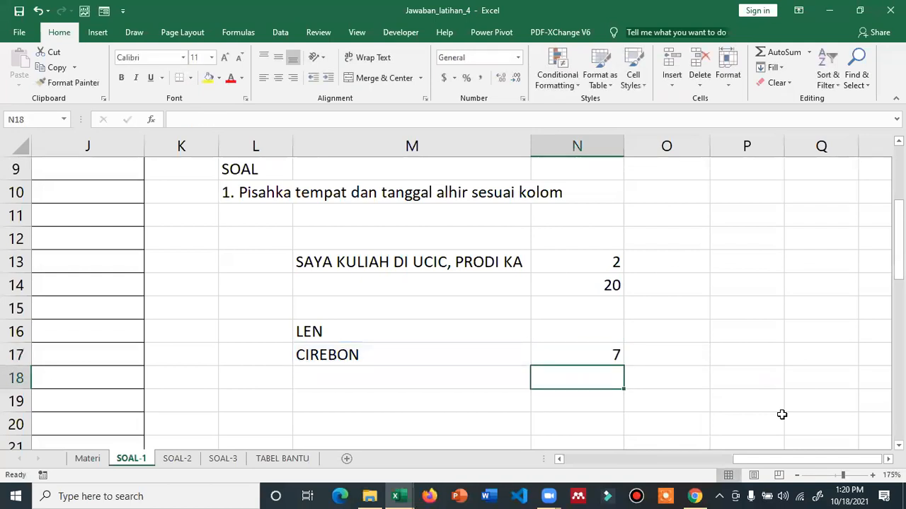
Insert a space after the C of CIREBON in M17 to test the LEN count, and remove it again
click(307, 357)
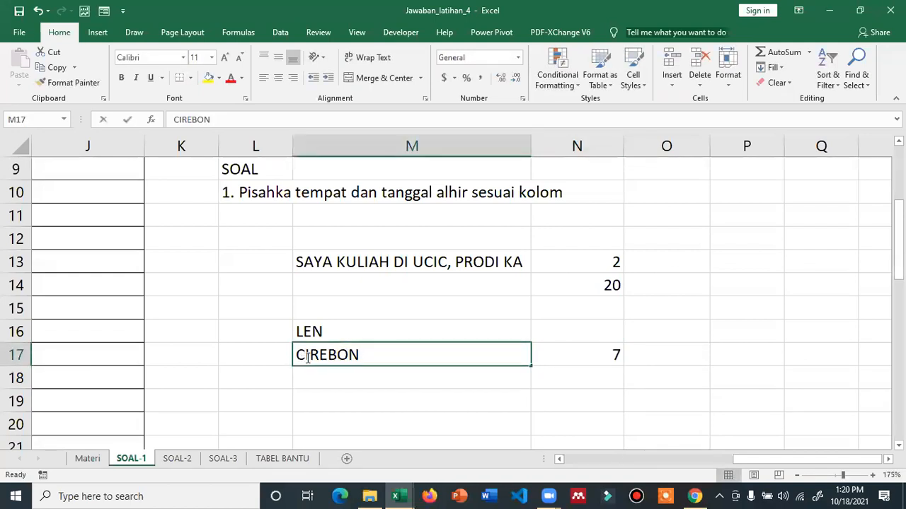
double_click(307, 358)
key(Return)
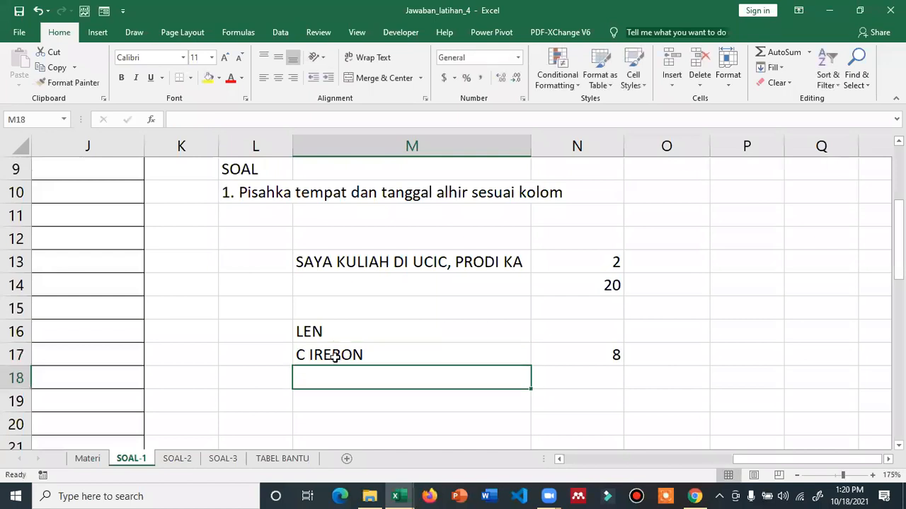
click(336, 356)
key(F2)
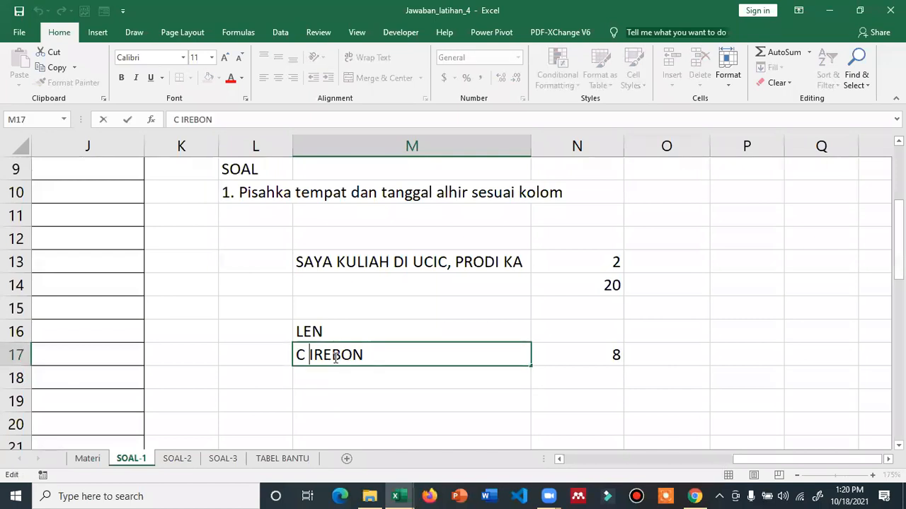
key(BackSpace)
key(Return)
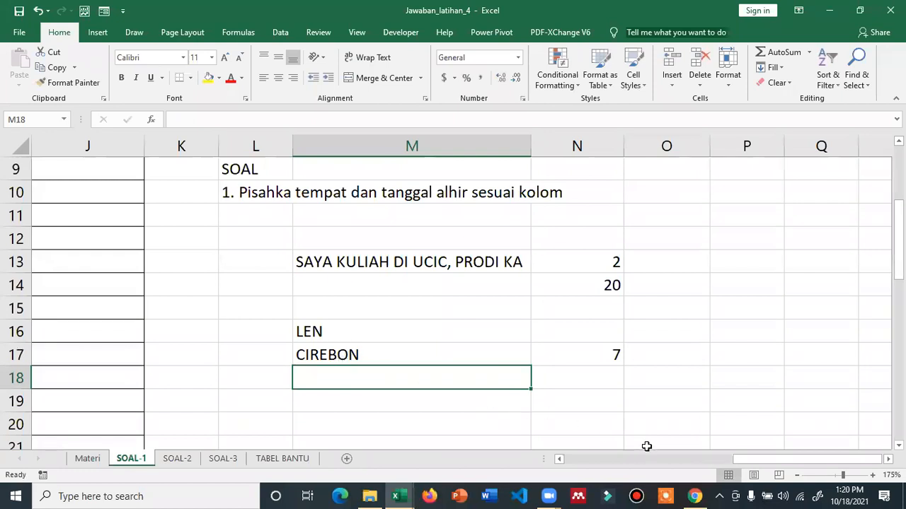
Return to I3 under TANGGAL LAHIR and review how LEN is used in its MID formula
scroll(694, 378, up, 1)
scroll(694, 377, up, 1)
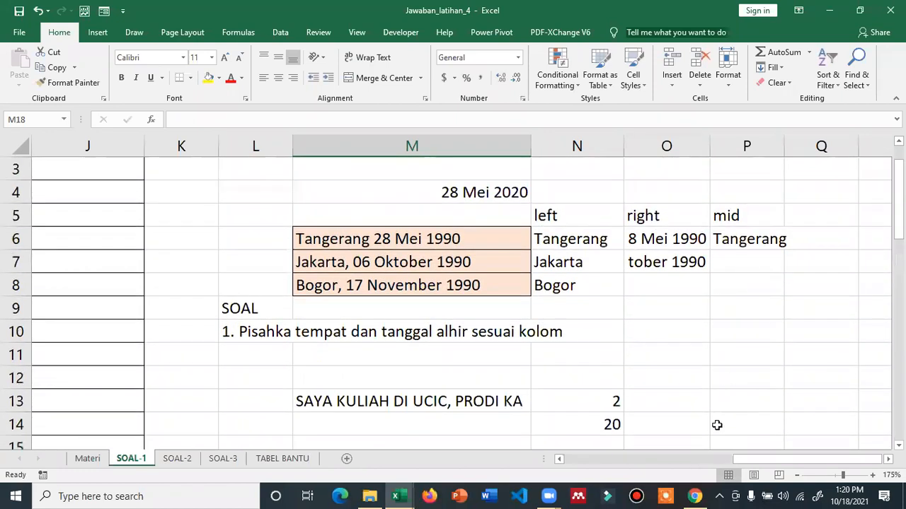
click(683, 454)
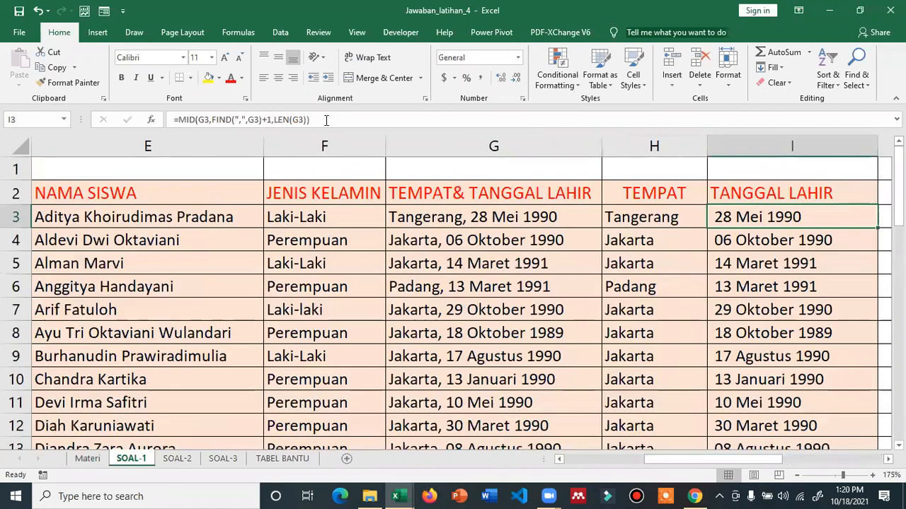
click(326, 121)
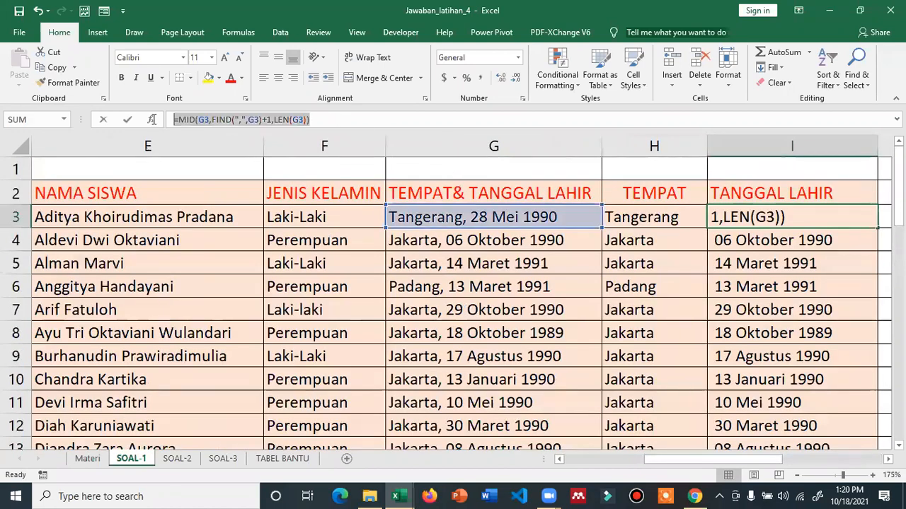
drag(672, 458, 757, 454)
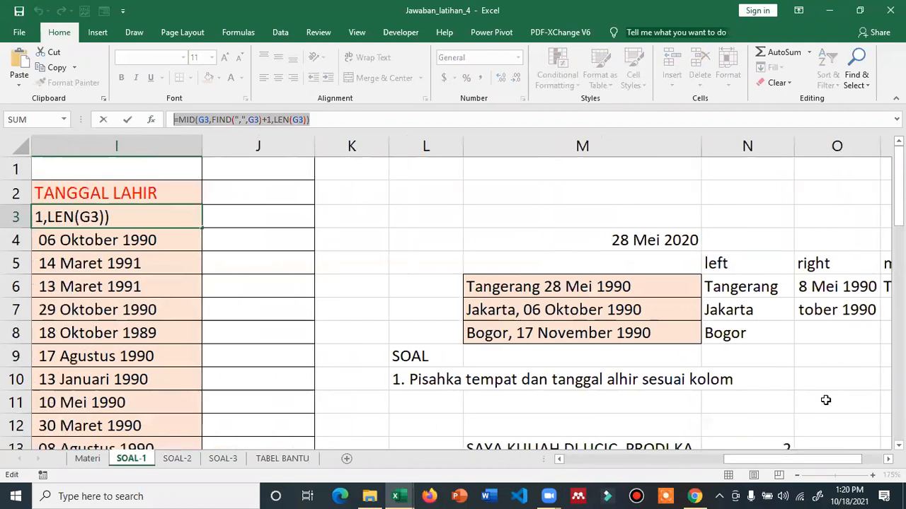
click(870, 458)
click(615, 460)
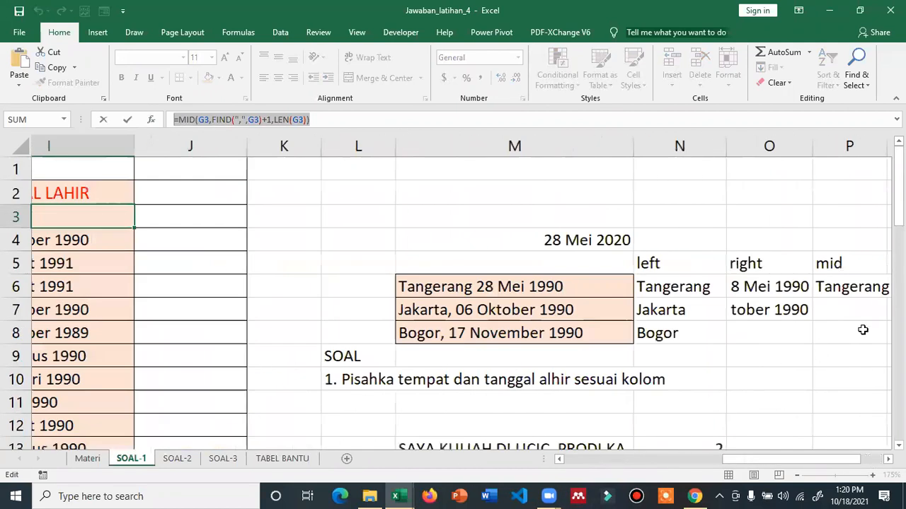
click(863, 330)
key(Return)
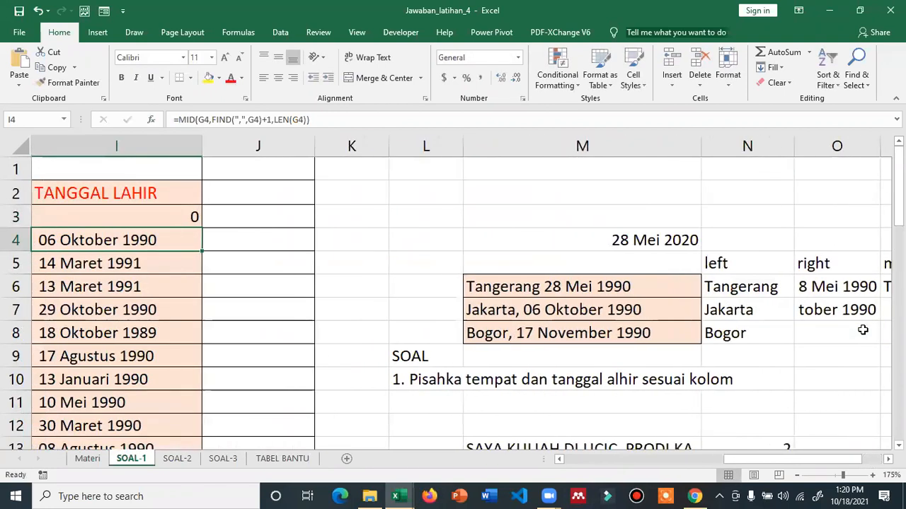
scroll(863, 330, left, 3)
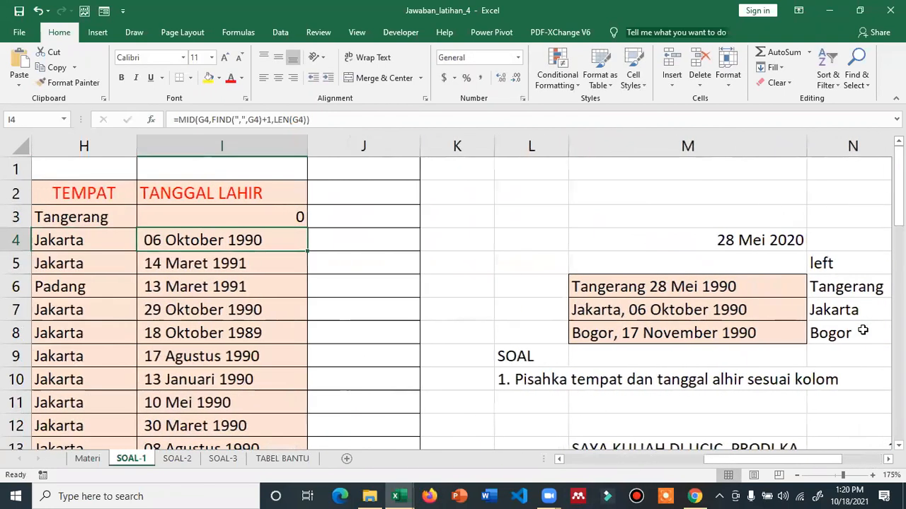
key(ctrl+c)
key(Up)
key(Return)
key(ctrl+c)
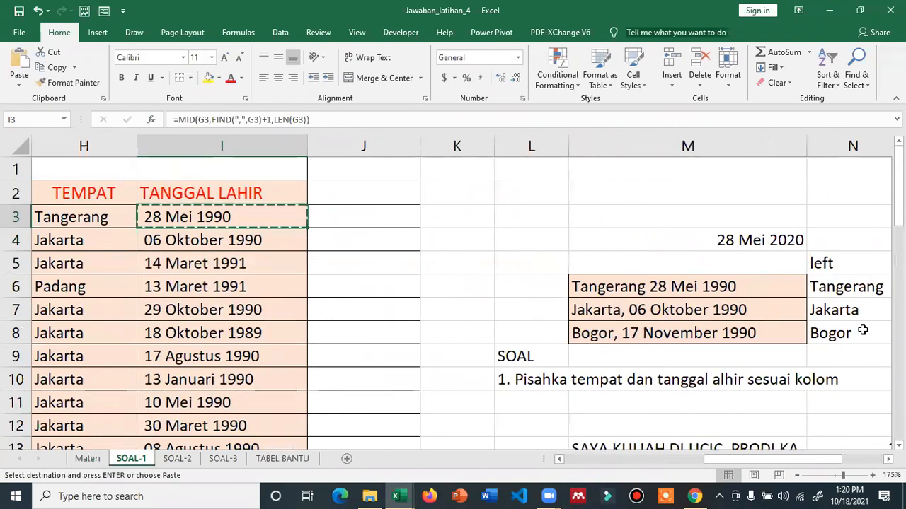
Copy the complete MID formula text from cell I3 and paste it into cell P8 in the mid column
click(319, 121)
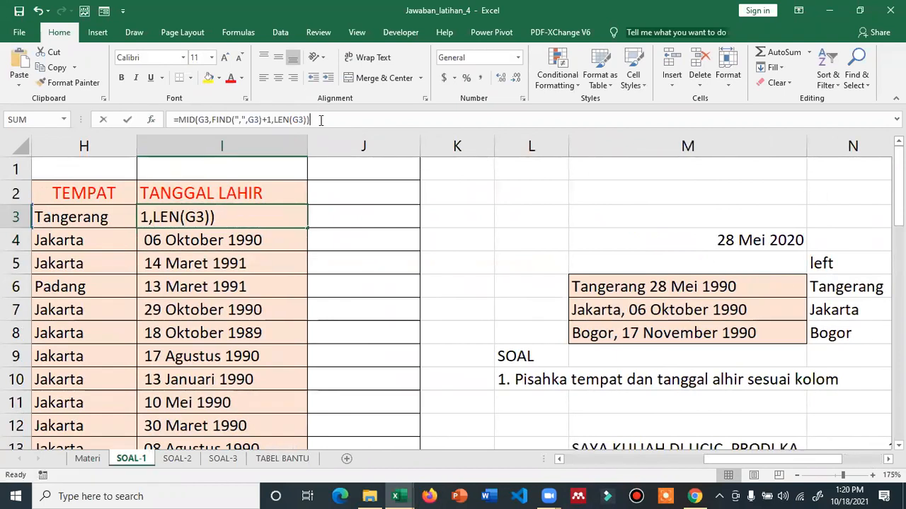
drag(318, 120, 162, 121)
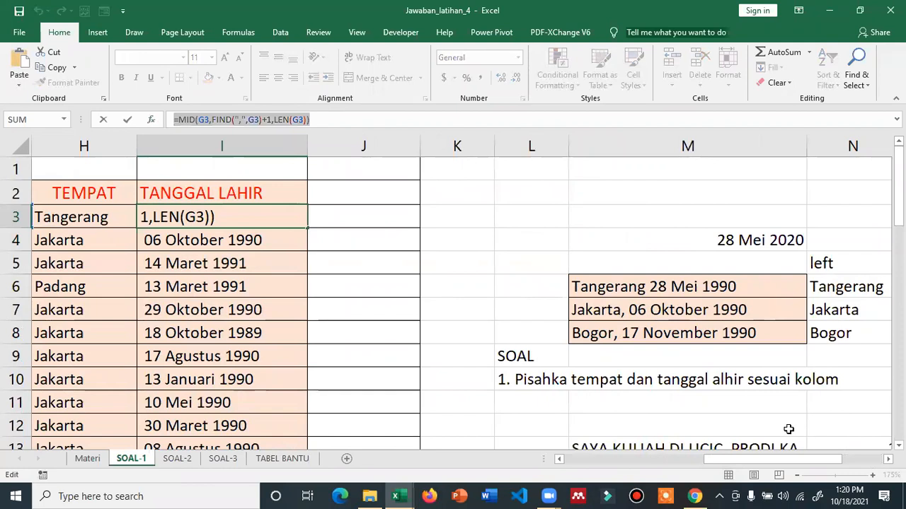
click(851, 340)
key(Escape)
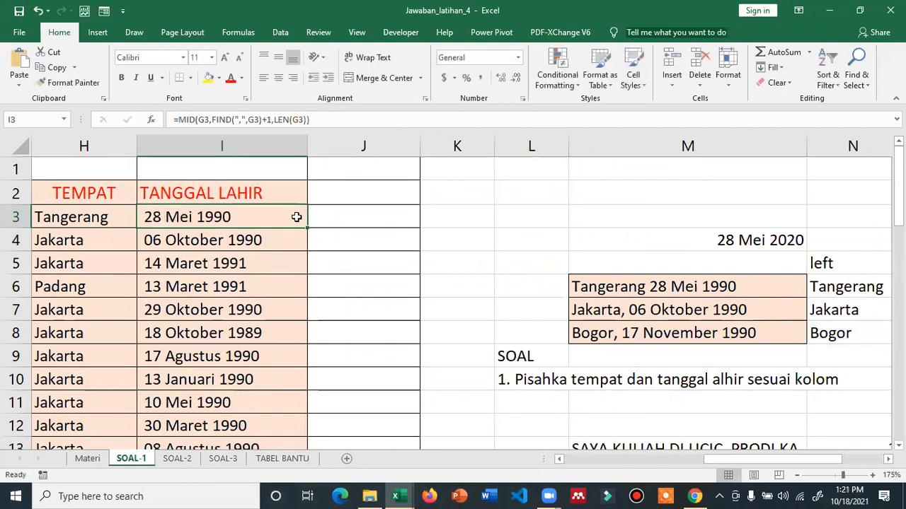
click(735, 338)
click(740, 402)
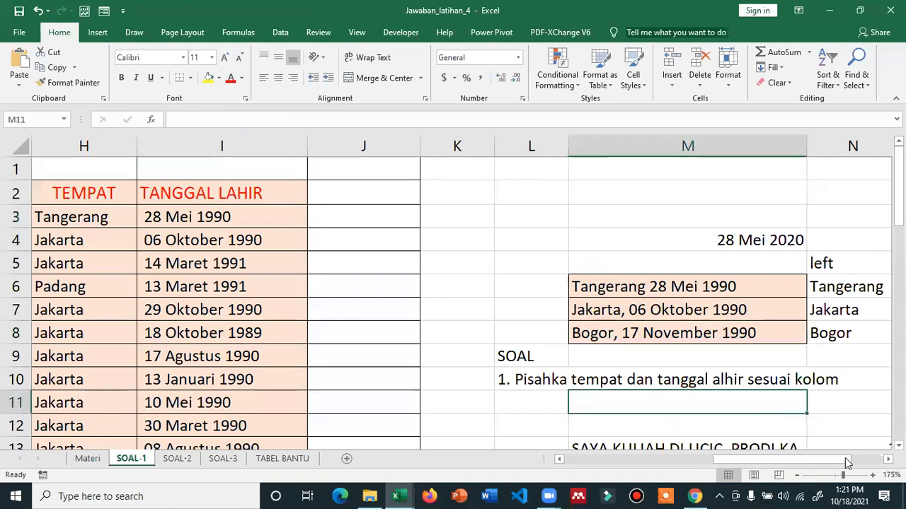
click(847, 462)
drag(762, 457, 739, 459)
click(485, 329)
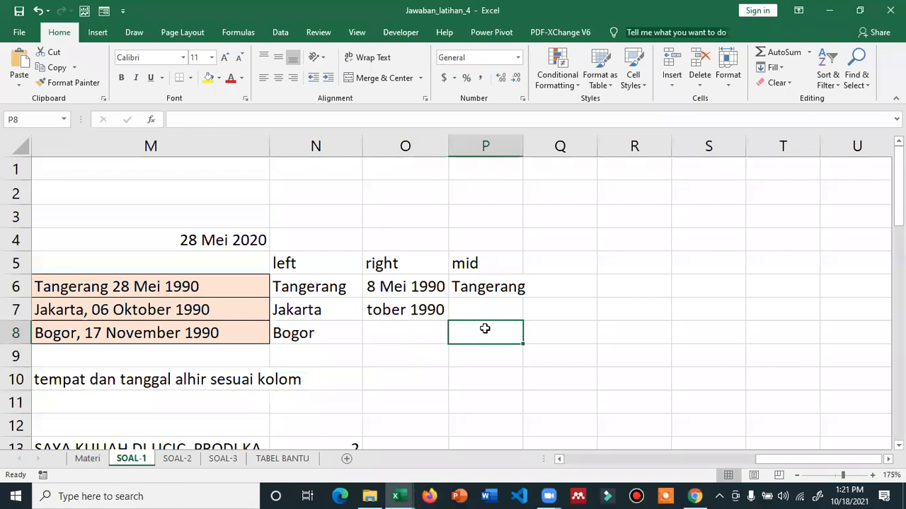
key(ctrl+v)
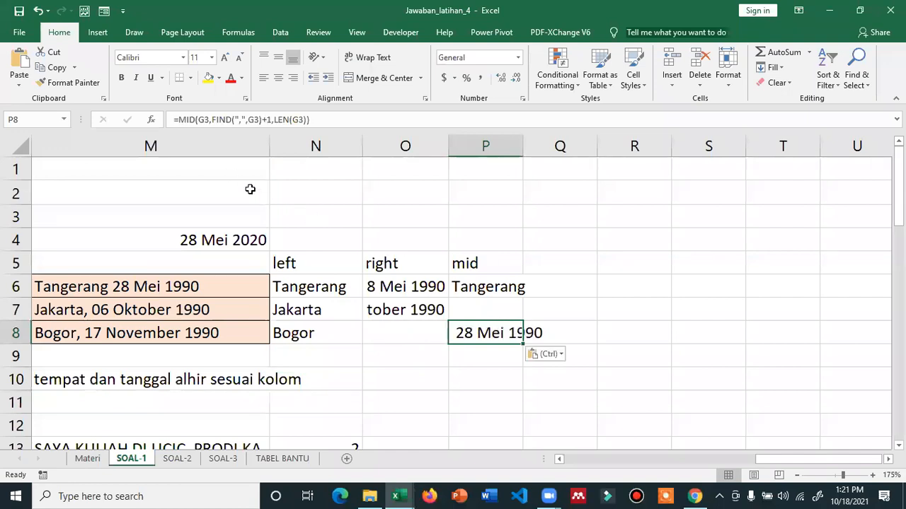
Show the formula in P8 as plain text by putting an apostrophe in front of it
click(176, 120)
text(')
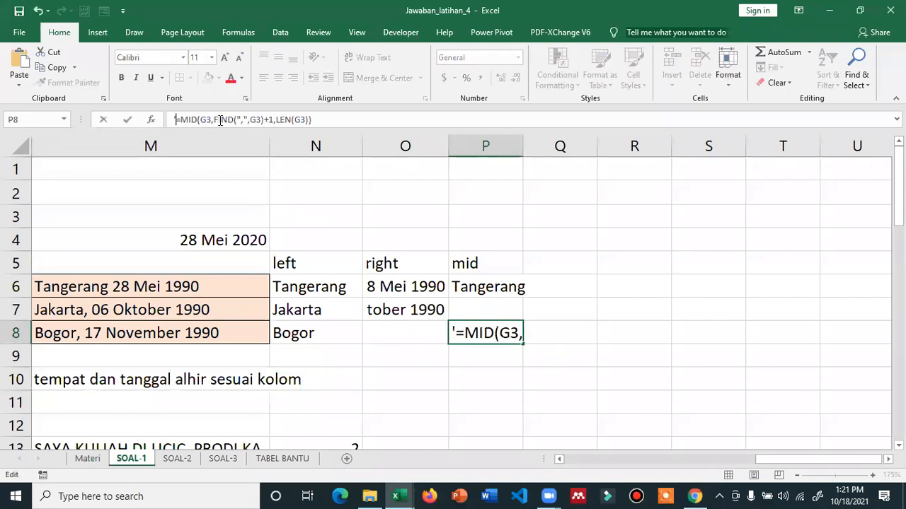
key(Return)
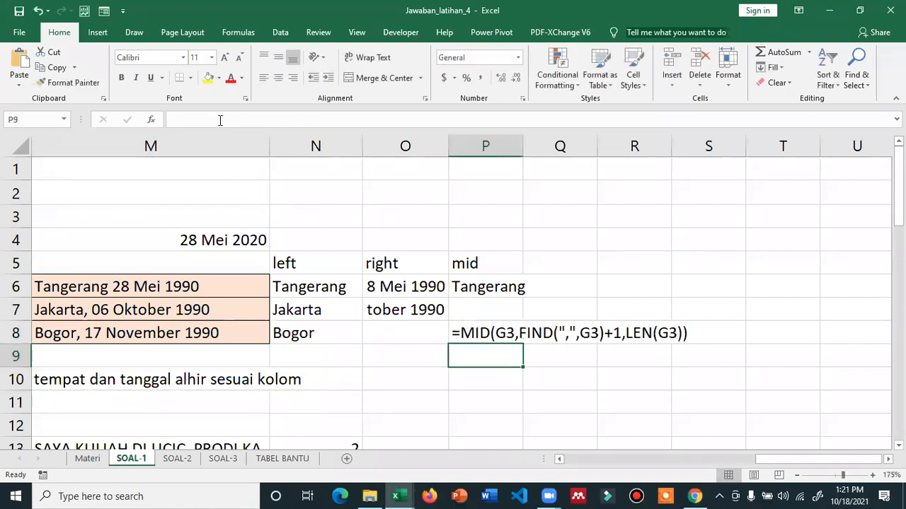
Change the first reference inside MID in the P8 formula text to M3
click(499, 333)
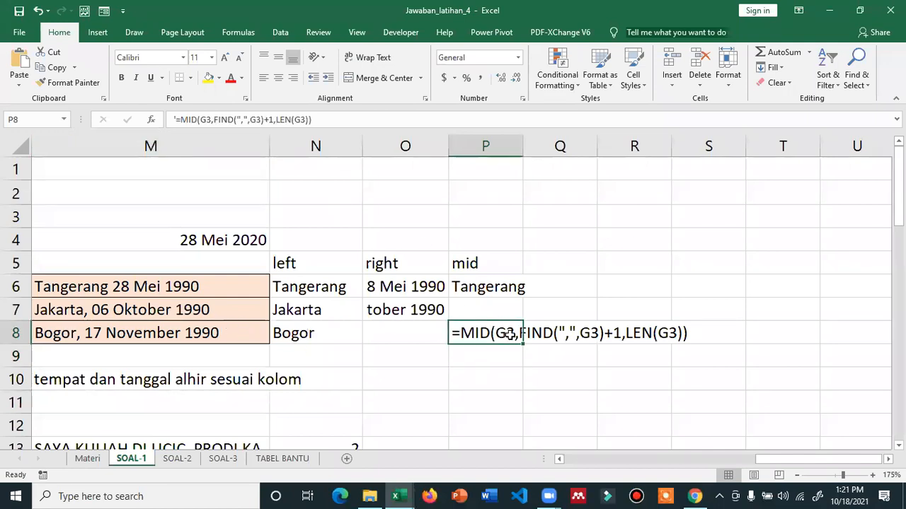
double_click(506, 333)
key(Delete)
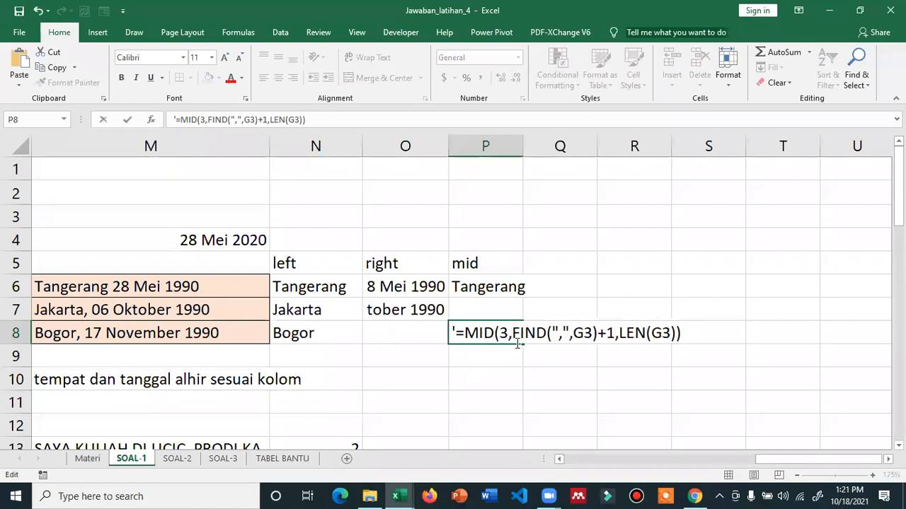
text(M)
key(Return)
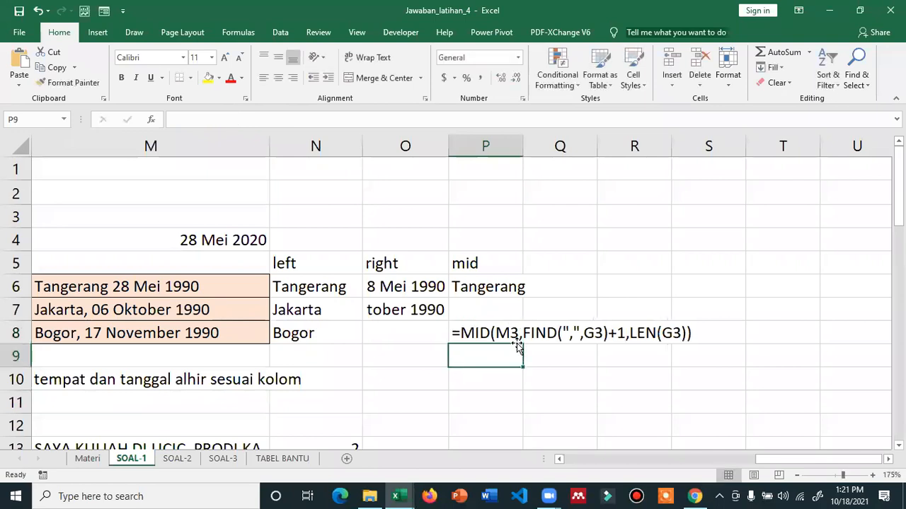
Enter the formula =MID(M8,FIND(",",M8),LEN(M8)) in cell P9 to extract the date part of the Bogor entry
text(=MID()
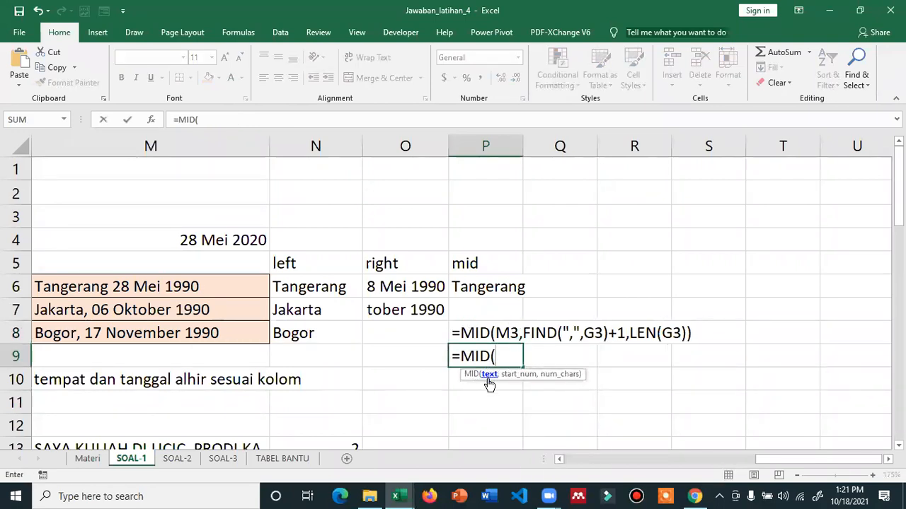
click(76, 332)
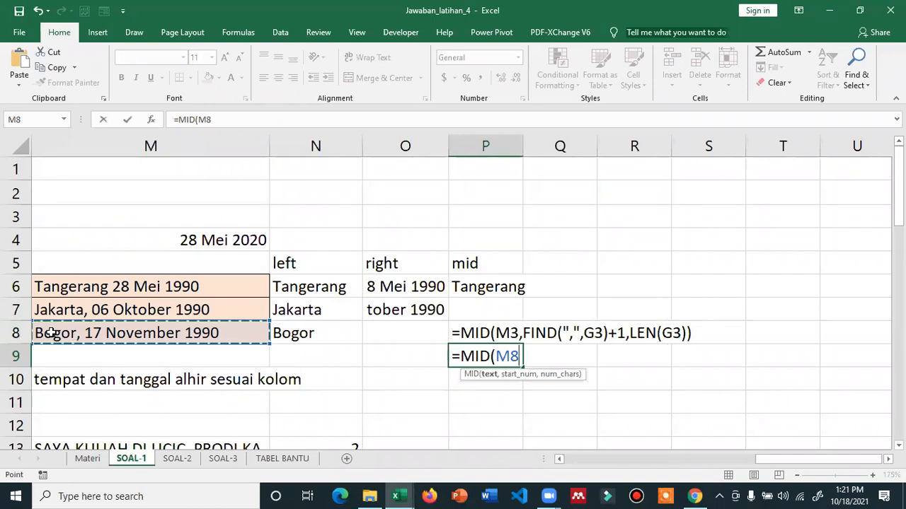
text(,)
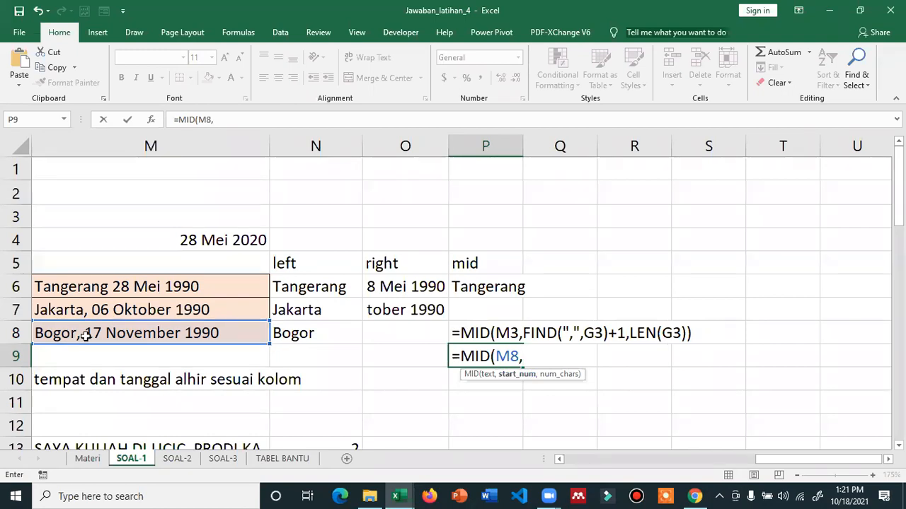
text(FI)
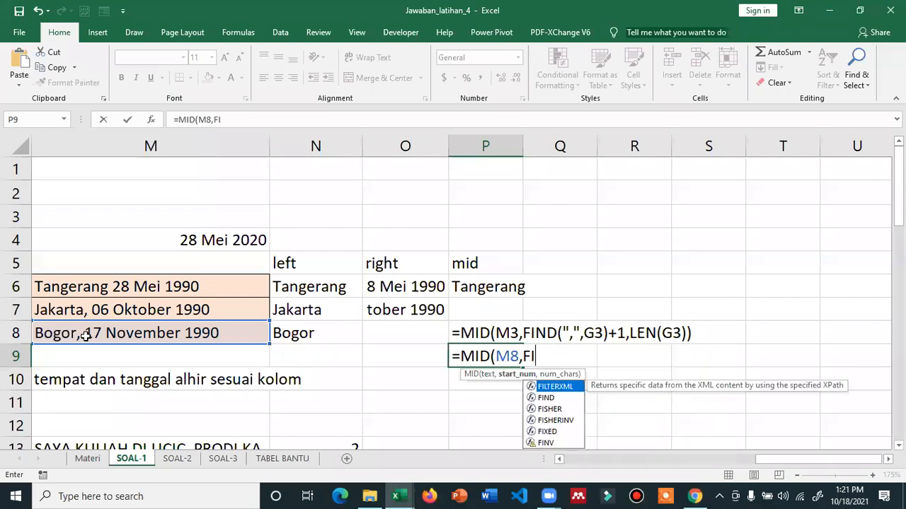
text(ND(",)
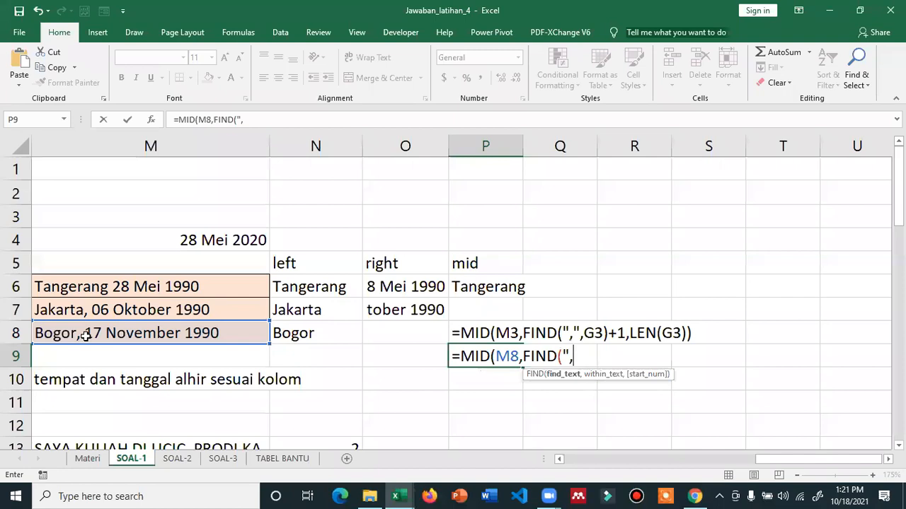
text(",)
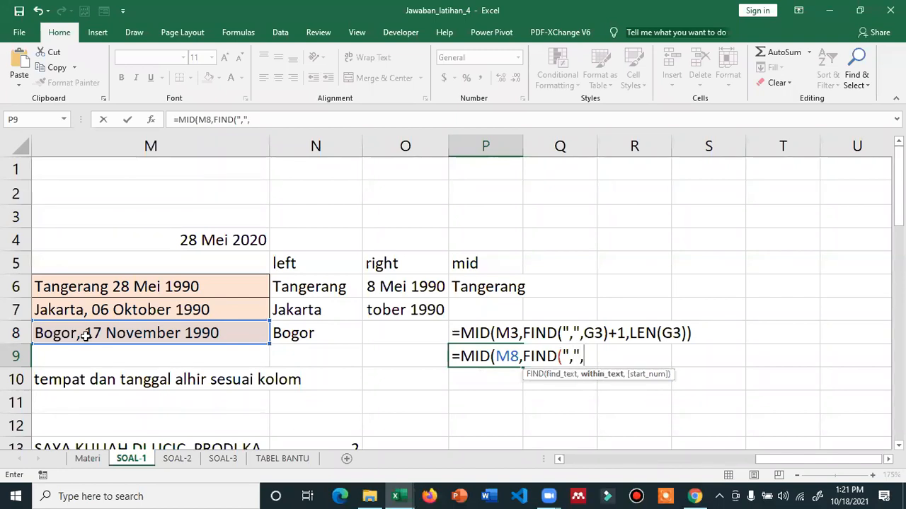
click(74, 335)
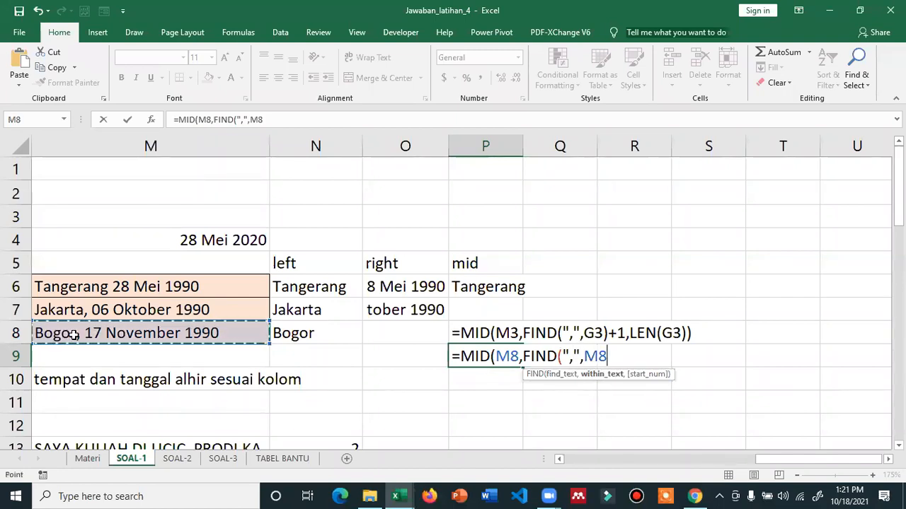
text())
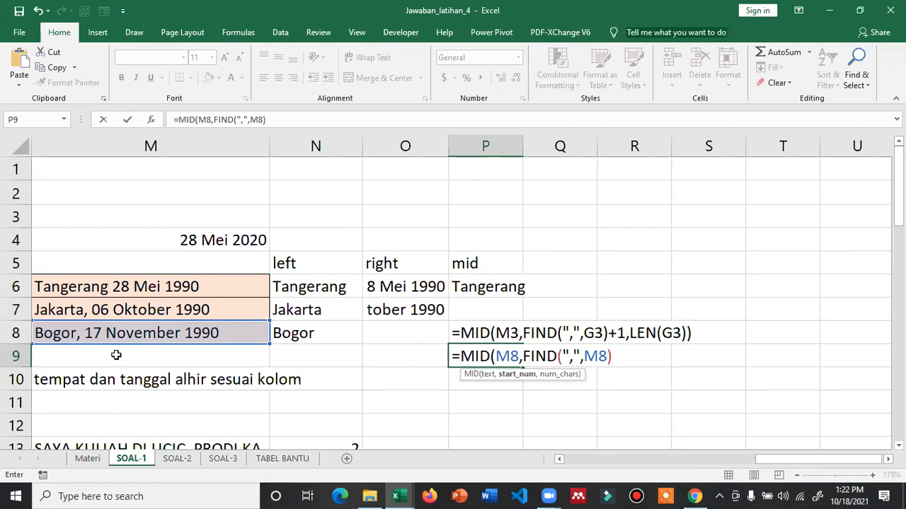
text(,)
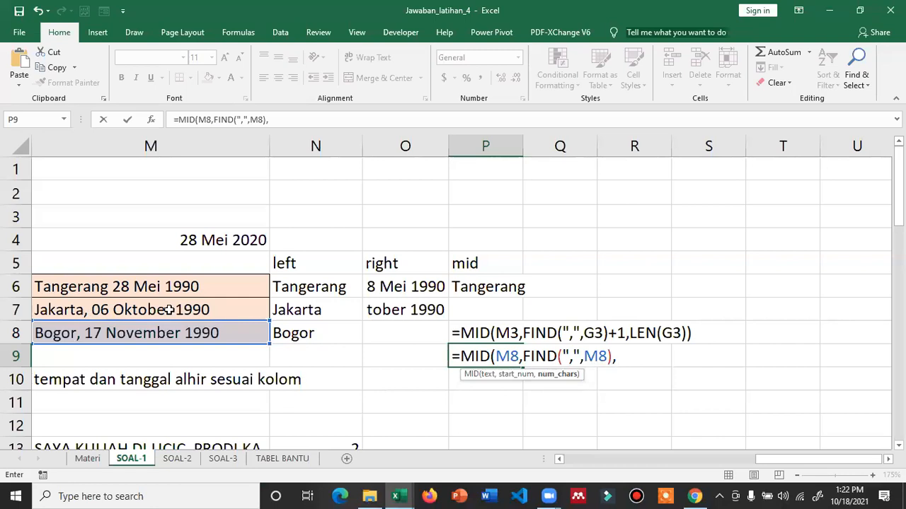
text(LEN()
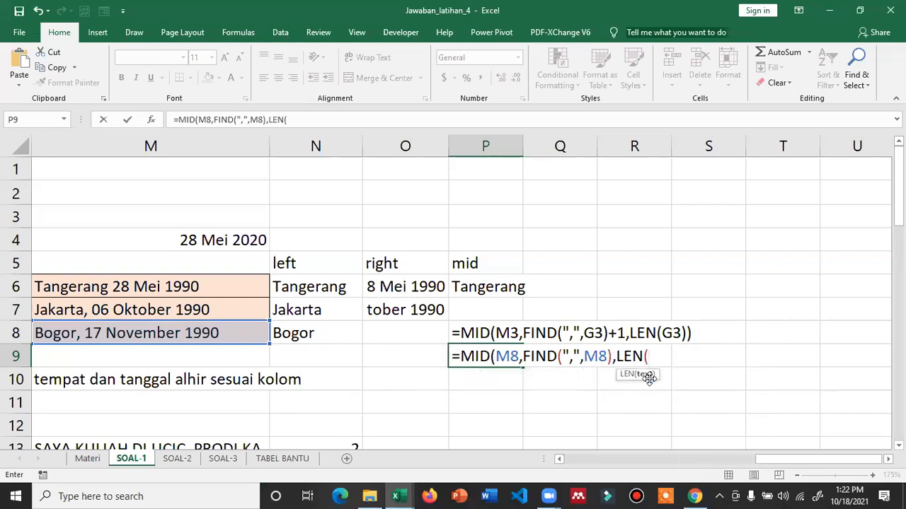
click(209, 333)
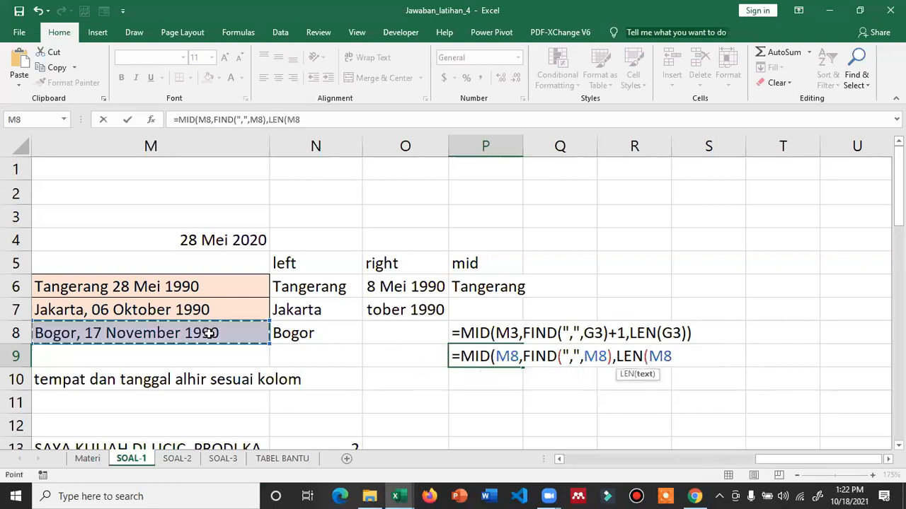
text())
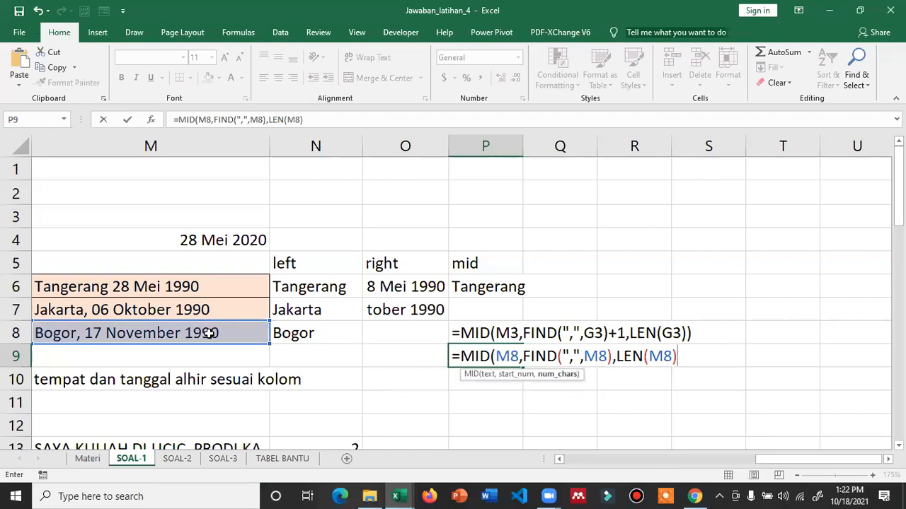
text())
key(Return)
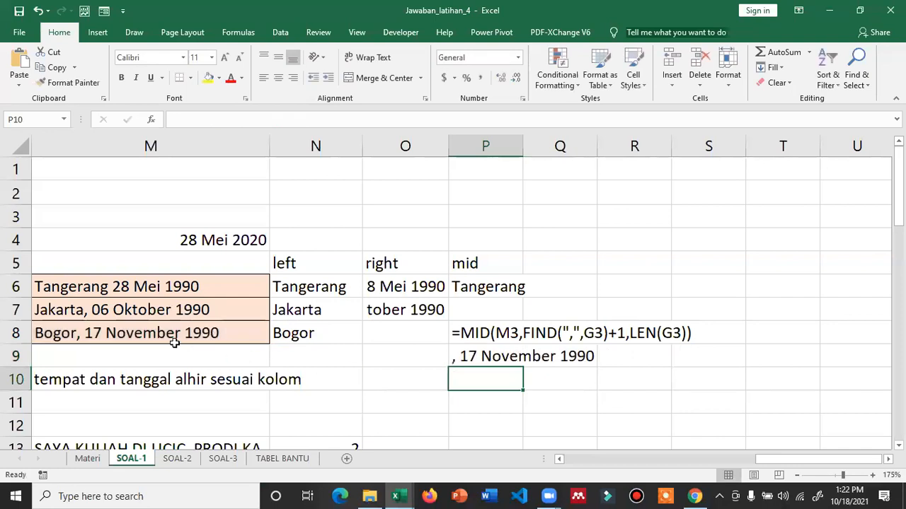
Add +1 after the FIND function in the P9 formula so that MID starts one character past the comma
click(470, 356)
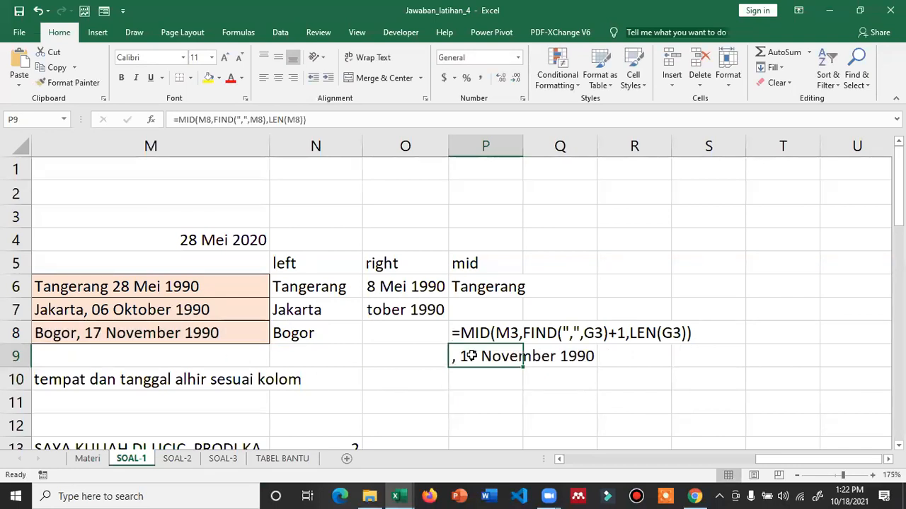
click(598, 333)
double_click(463, 354)
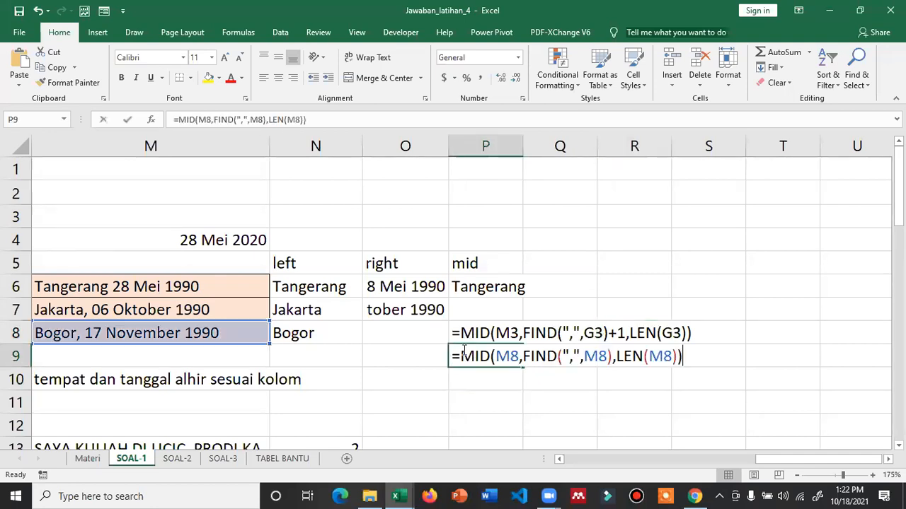
drag(524, 355, 613, 359)
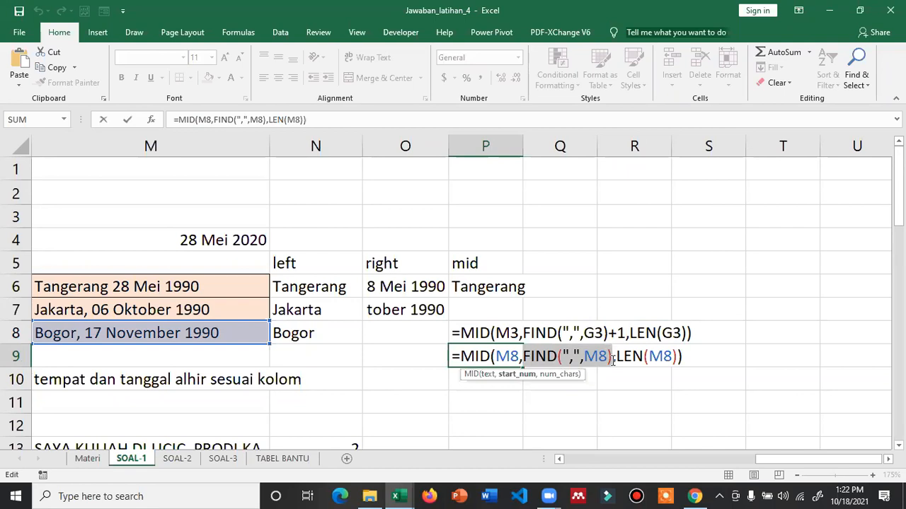
click(613, 359)
key(Left)
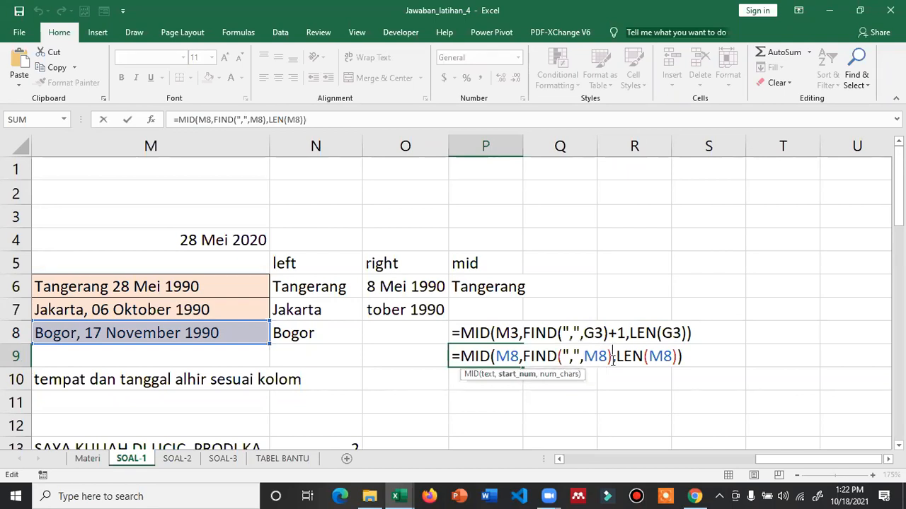
text(+1)
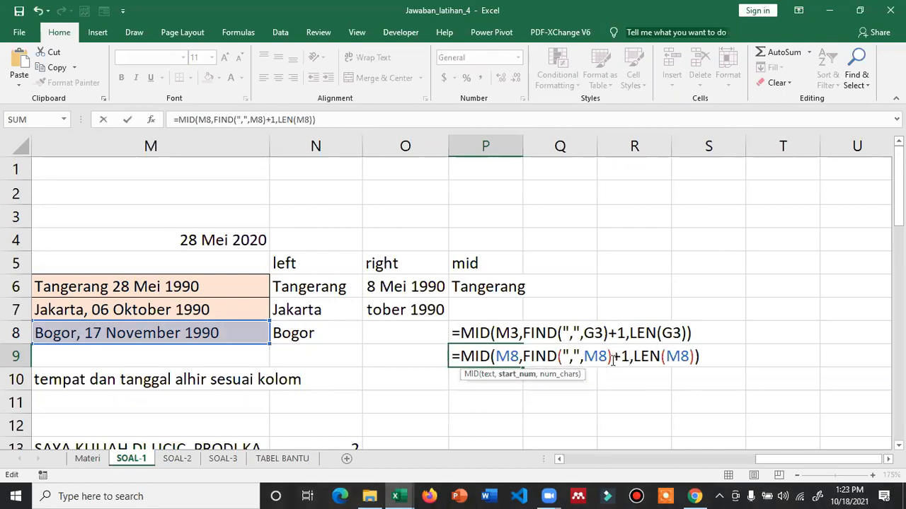
key(Return)
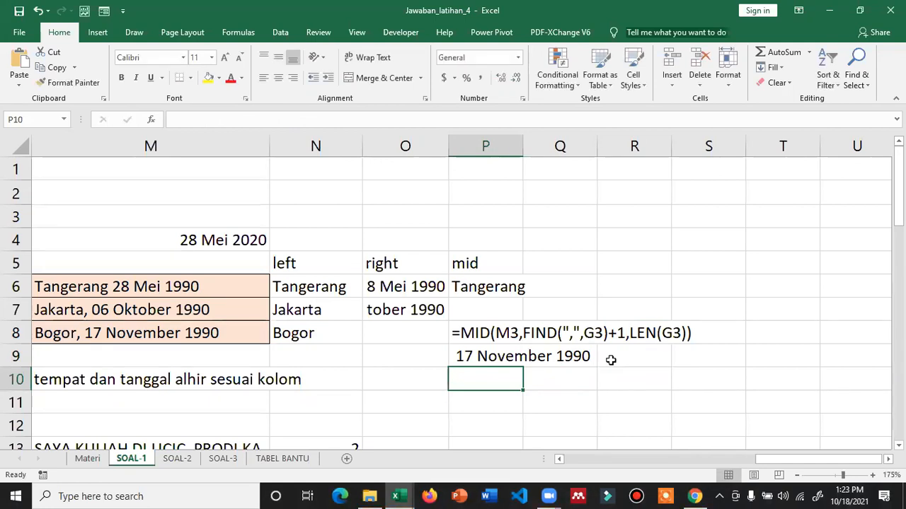
Wrap the LEFT formula in cell H3 of the TEMPAT column in UPPER, giving =UPPER(LEFT(G3,FIND(",",G3)-1))
click(752, 460)
click(324, 226)
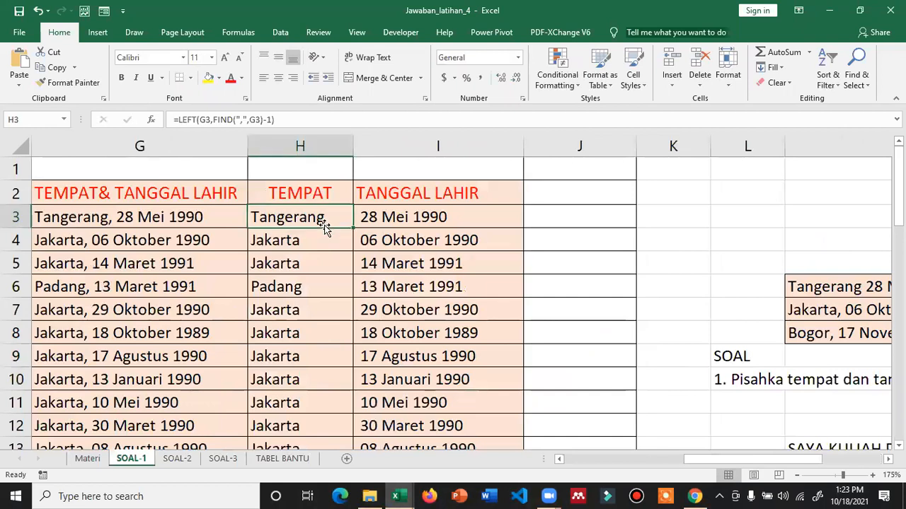
click(389, 217)
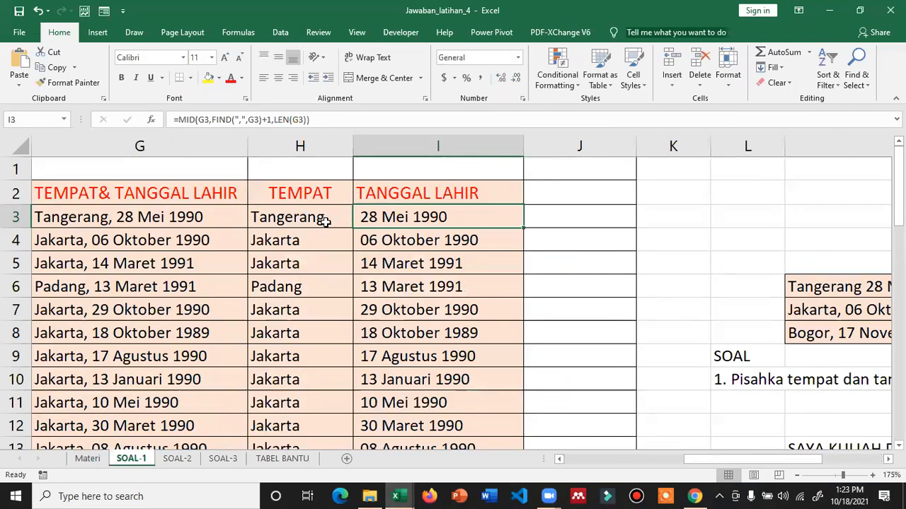
click(304, 222)
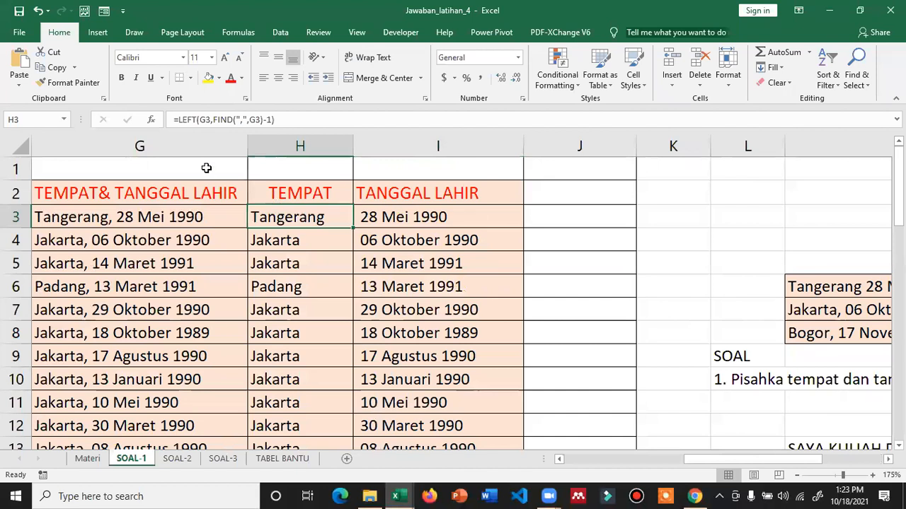
click(203, 119)
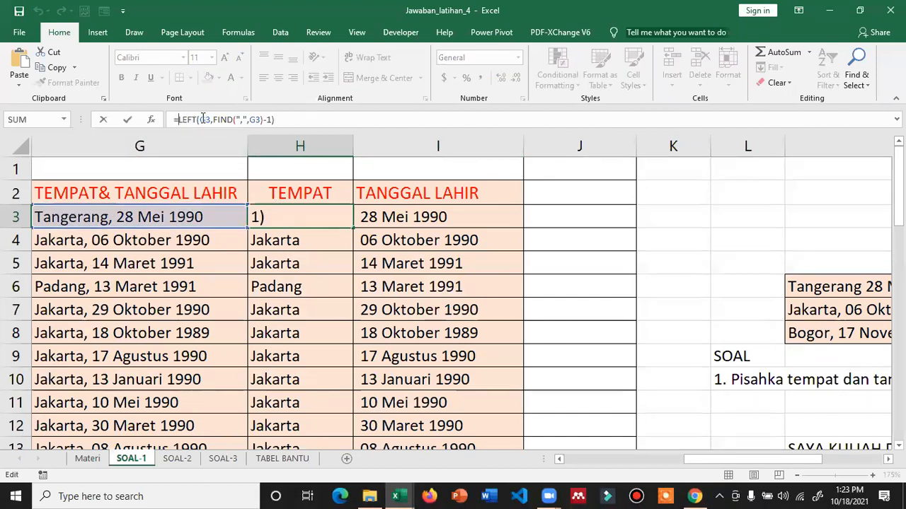
text(ucase)
key(BackSpace)
key(BackSpace)
key(BackSpace)
key(BackSpace)
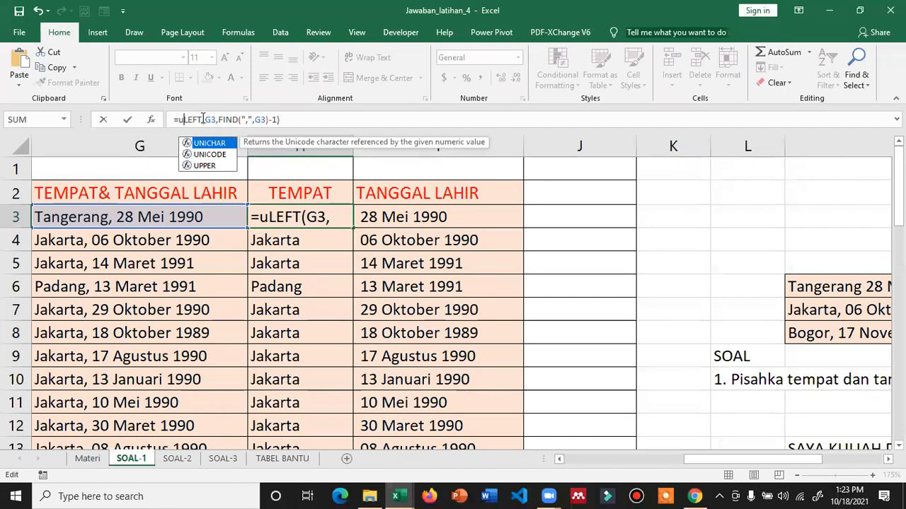
key(Down)
key(Down)
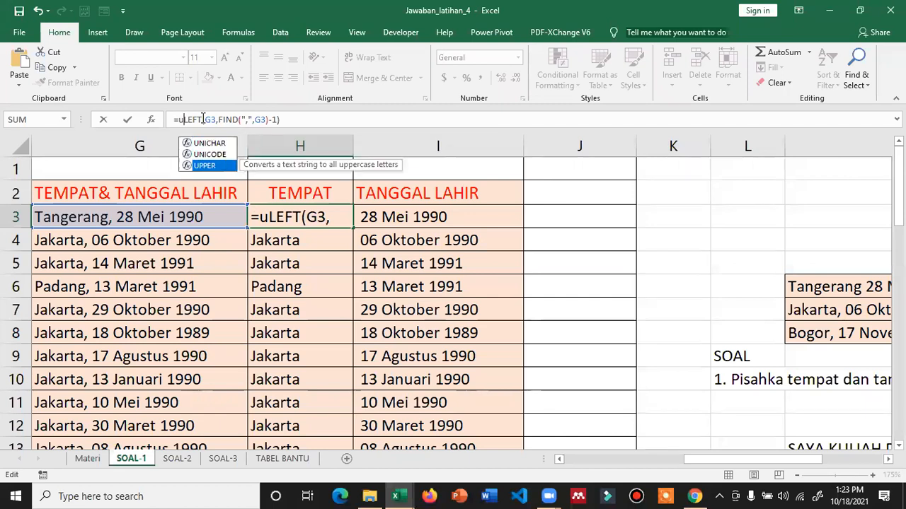
double_click(210, 167)
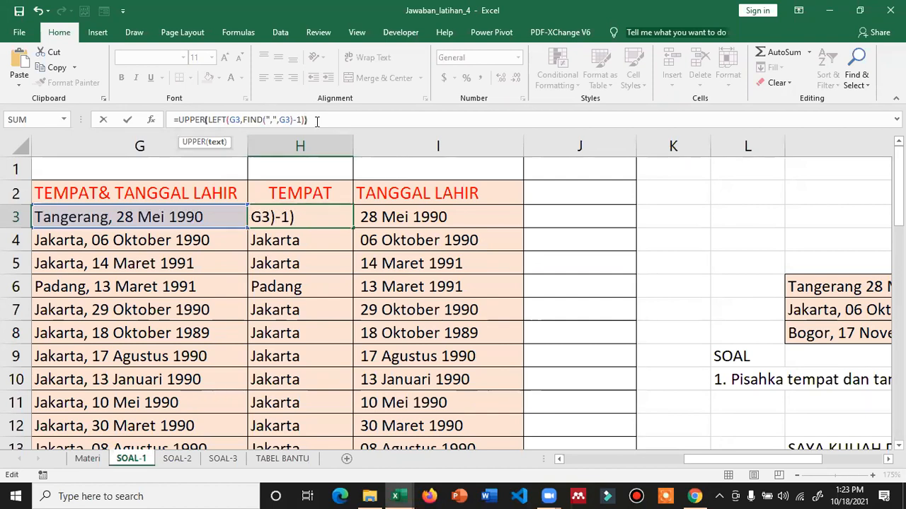
key(Return)
Fill the UPPER formula from H3 down the rest of the TEMPAT column
click(325, 218)
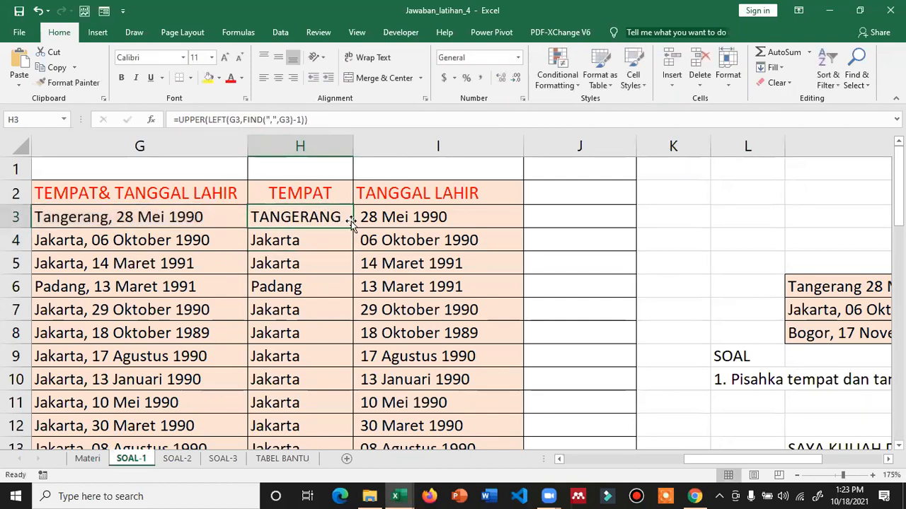
double_click(354, 228)
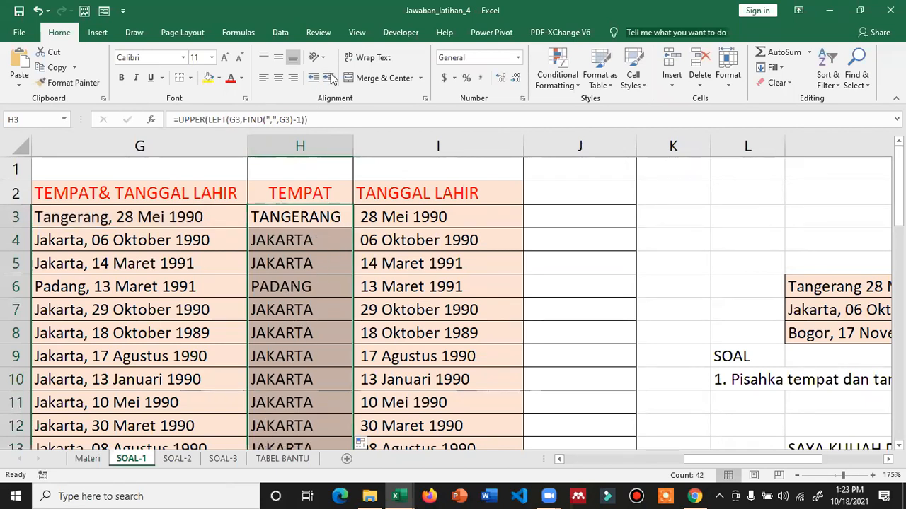
click(413, 95)
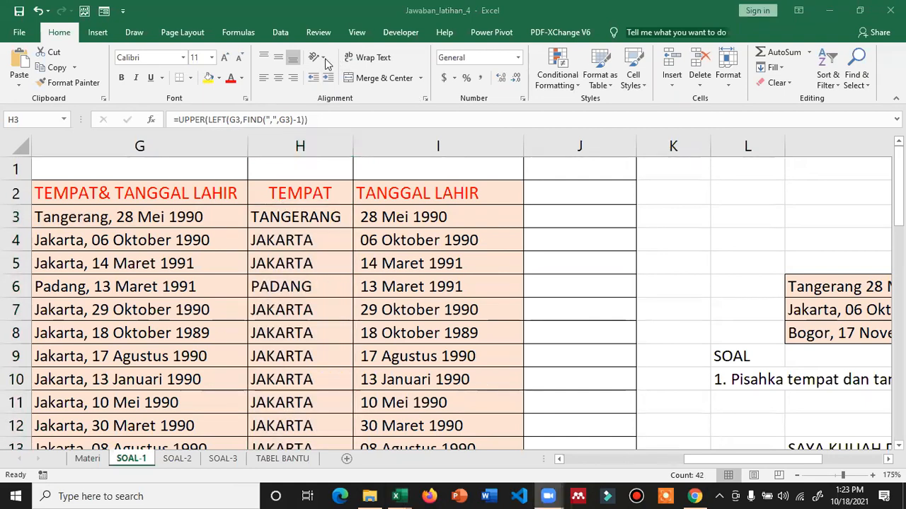
click(242, 82)
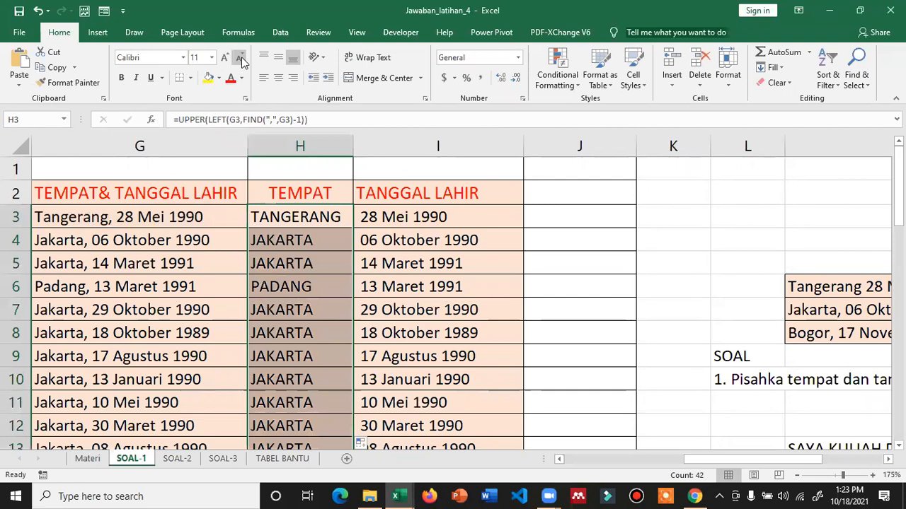
click(332, 238)
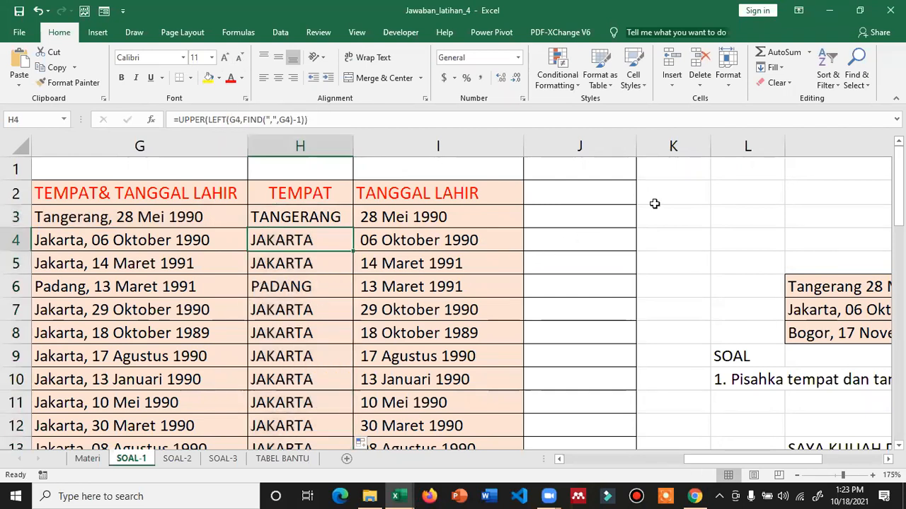
Enter =UPPER() as plain text in cell L2, using a leading apostrophe
click(673, 193)
click(719, 188)
text(=u)
key(BackSpace)
key(BackSpace)
text(')
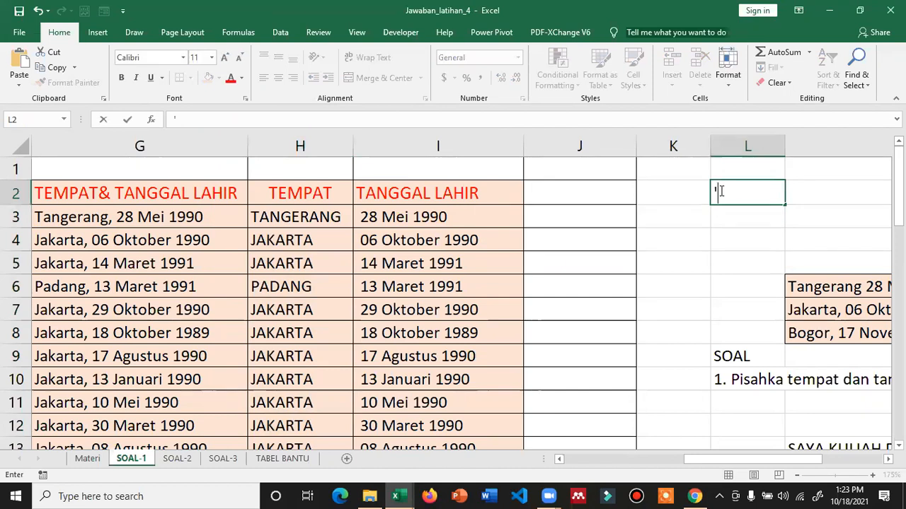
text(=UPPER())
key(Return)
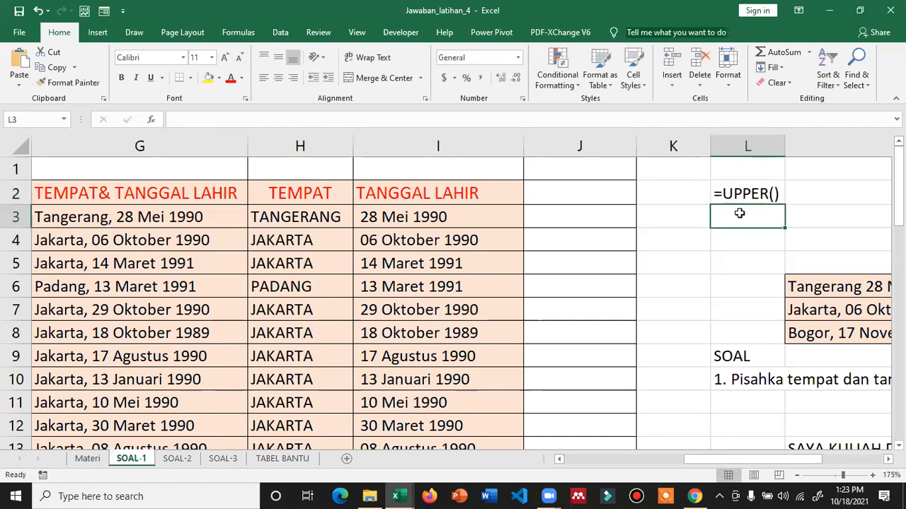
Try to enter the example formula =UPPER('cirebon') in cell L3, below the UPPER note
text(=U)
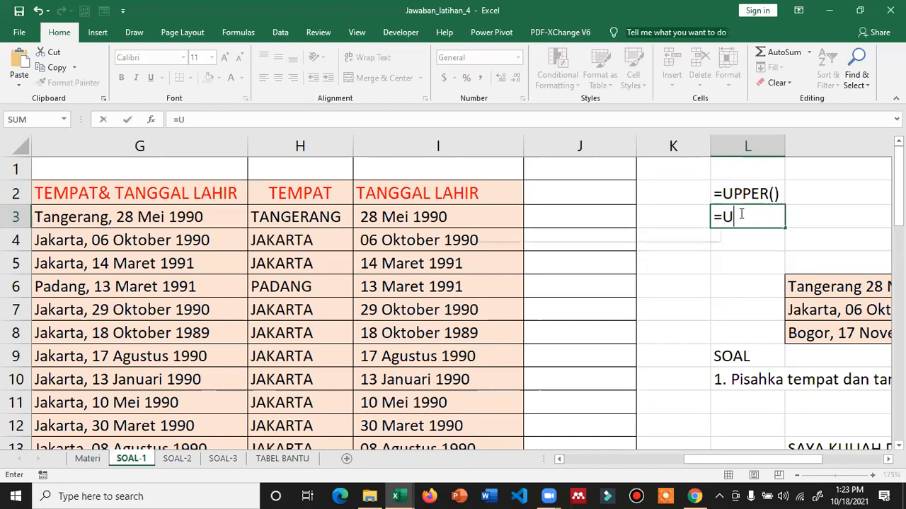
text(PPER)
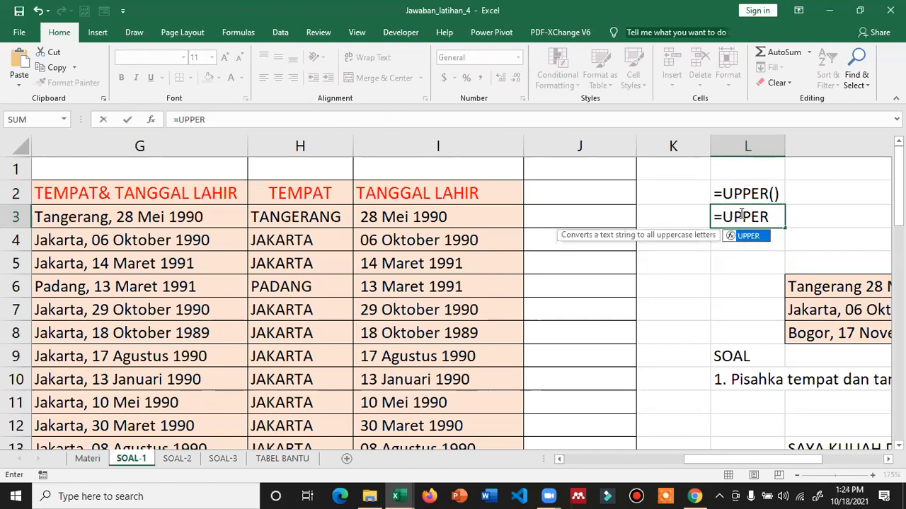
text(()
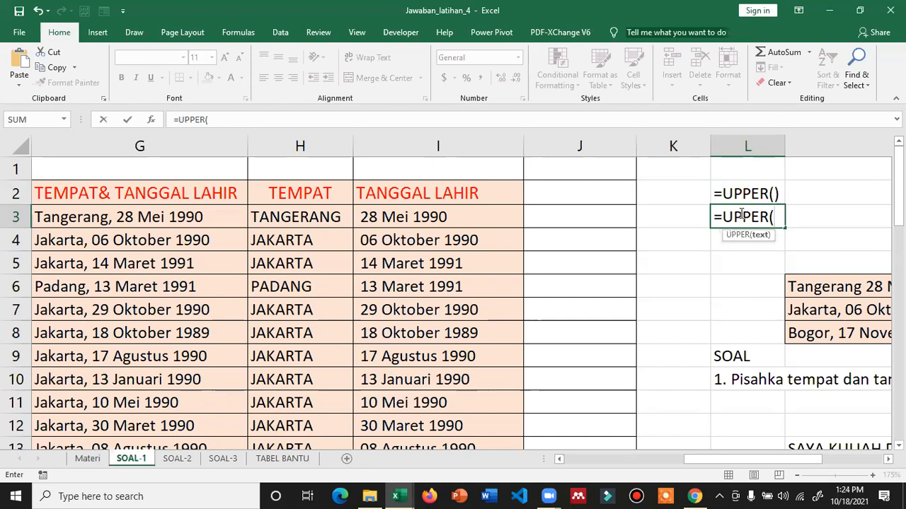
text("CI)
key(BackSpace)
text(c)
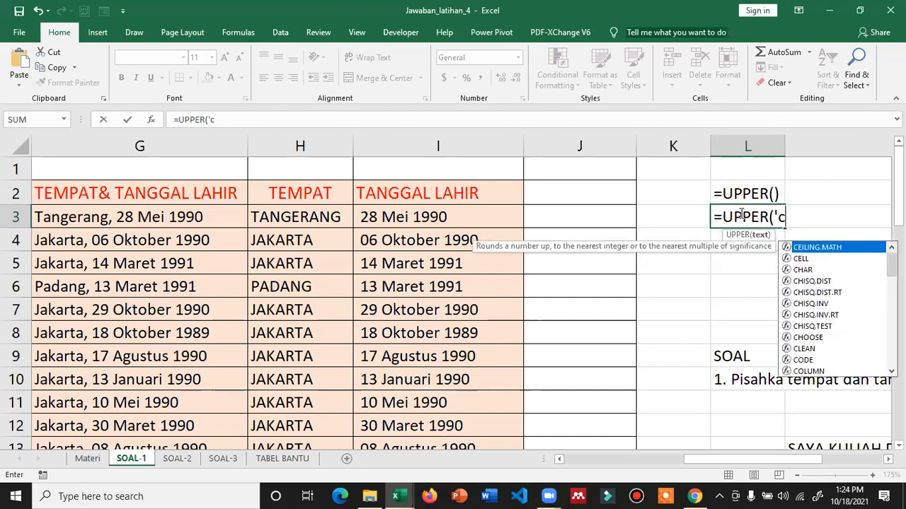
text(irebon)
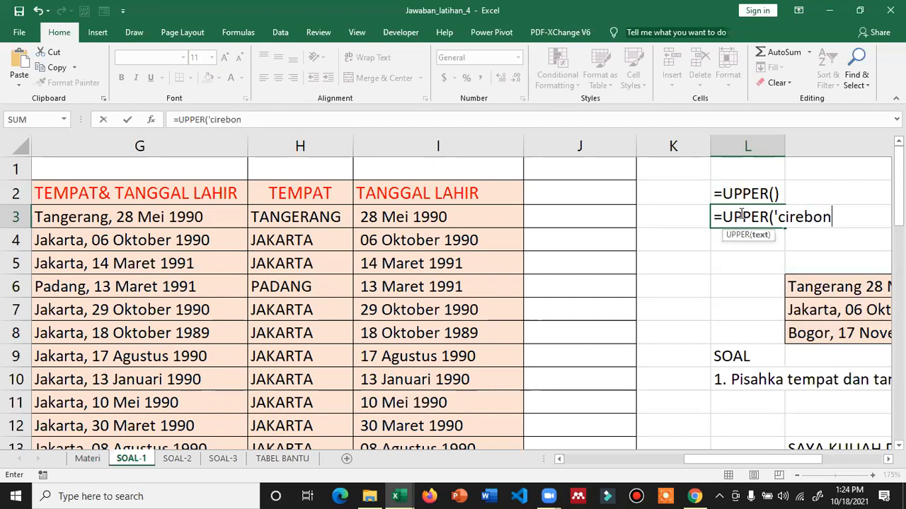
text('))
key(Return)
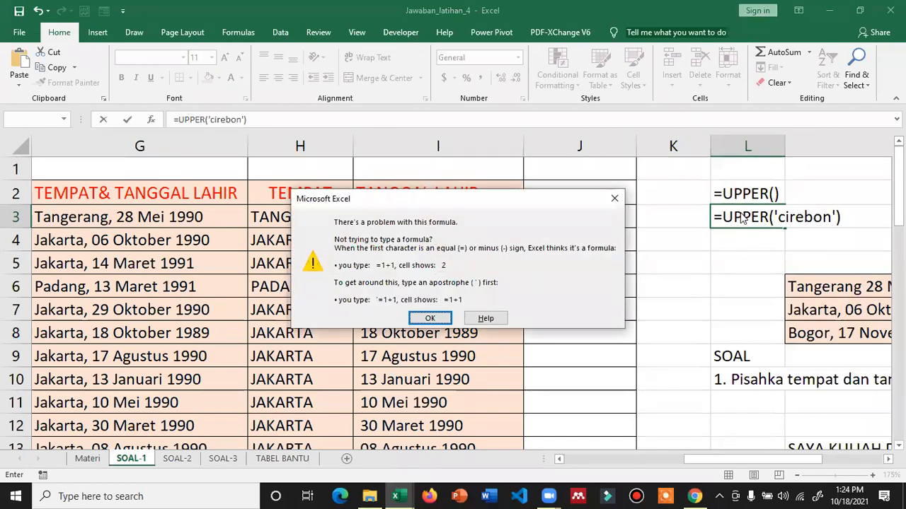
Replace the single quotes around cirebon in the L3 formula with double quotes, giving =UPPER("cirebon")
key(Return)
key(Left)
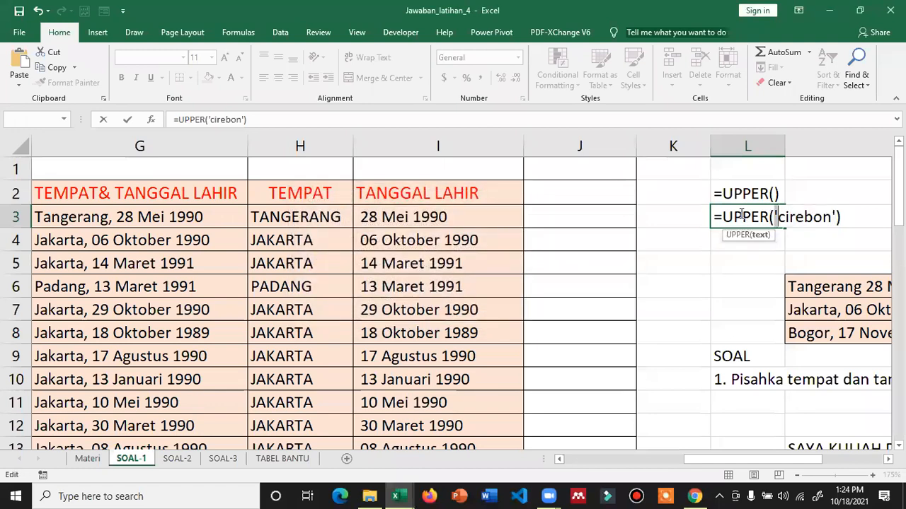
key(BackSpace)
text(")
key(BackSpace)
text(")
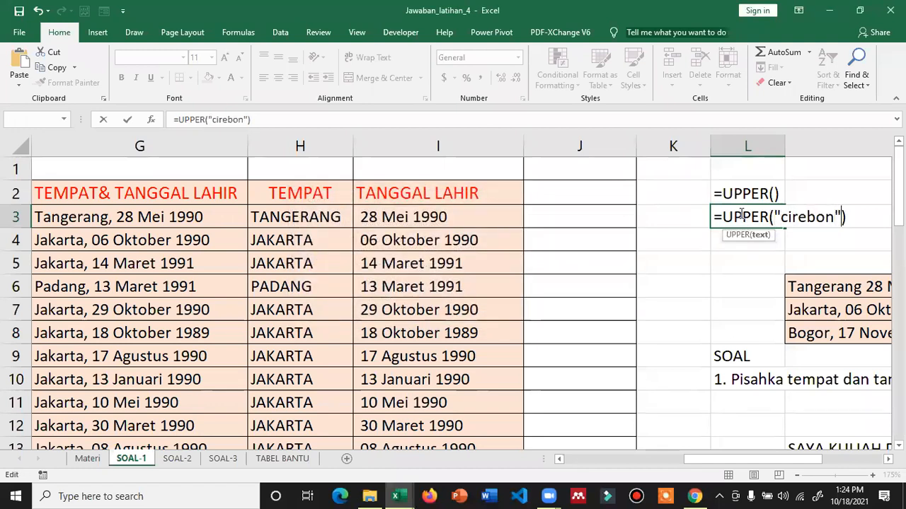
key(Return)
click(749, 218)
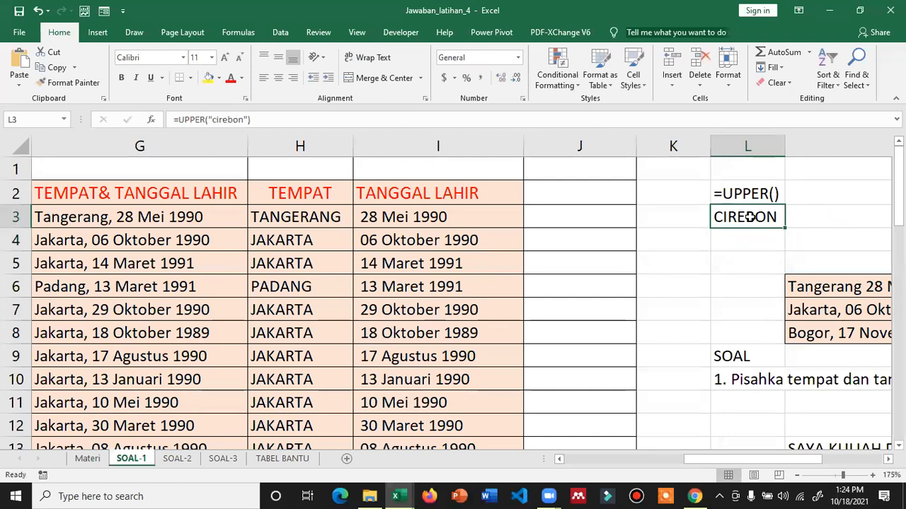
click(741, 244)
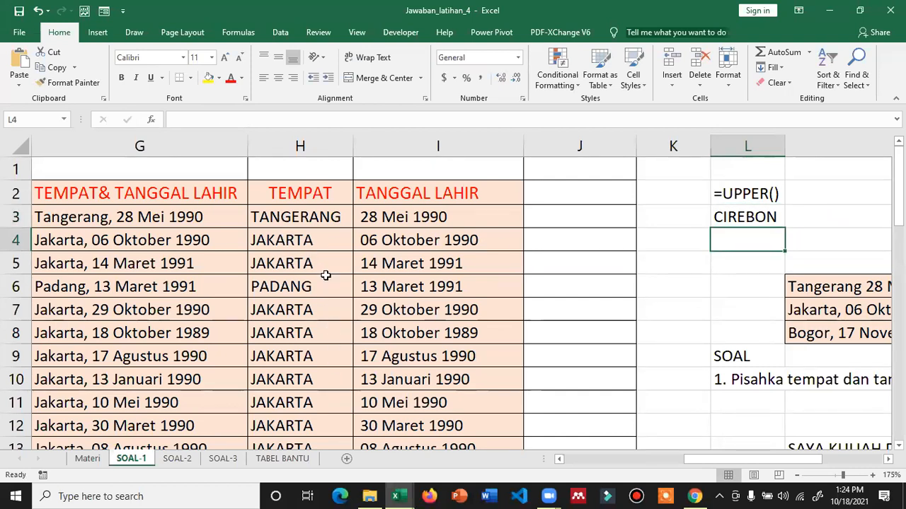
Review the place and birth-date columns down the student table, as well as its first columns
scroll(319, 308, down, 1)
scroll(319, 308, down, 5)
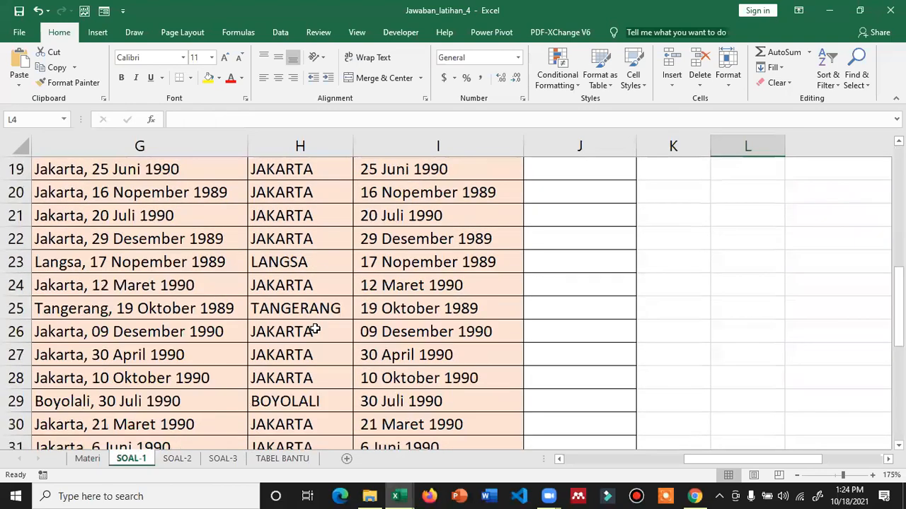
ctrl+scroll(315, 330, down, 4)
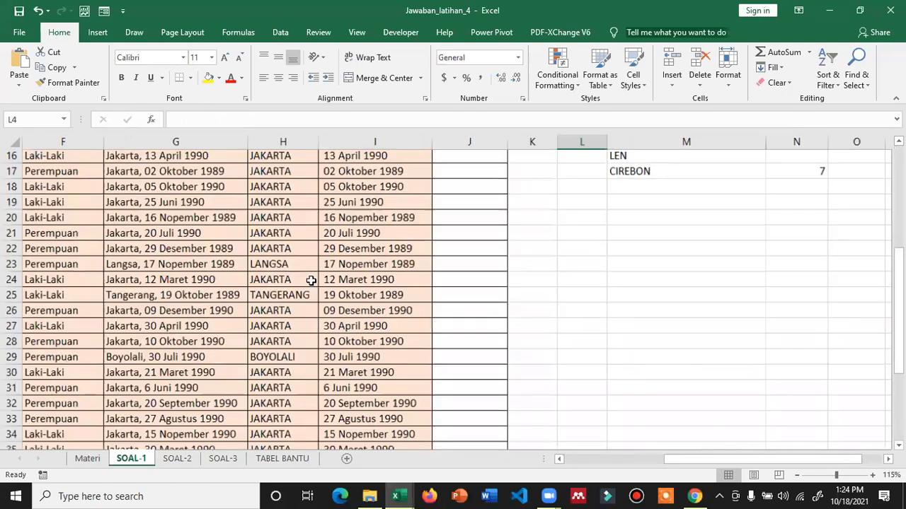
scroll(311, 280, up, 5)
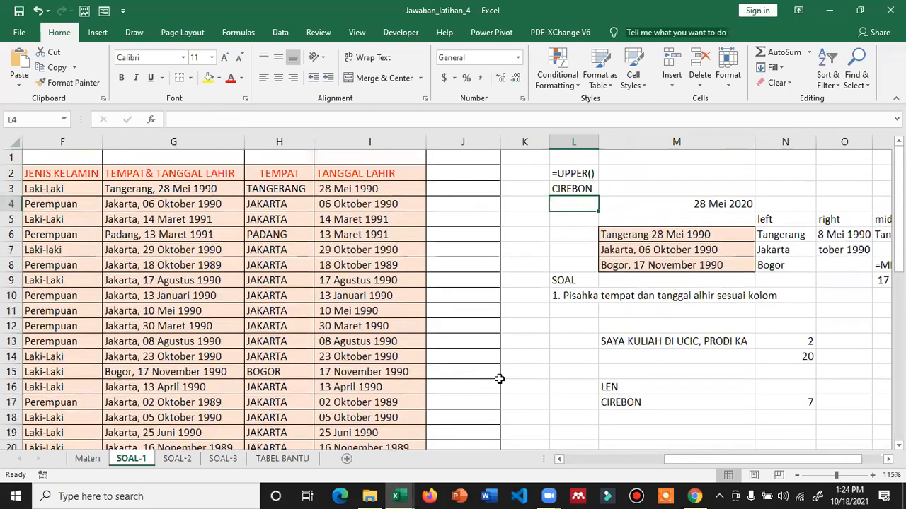
click(623, 460)
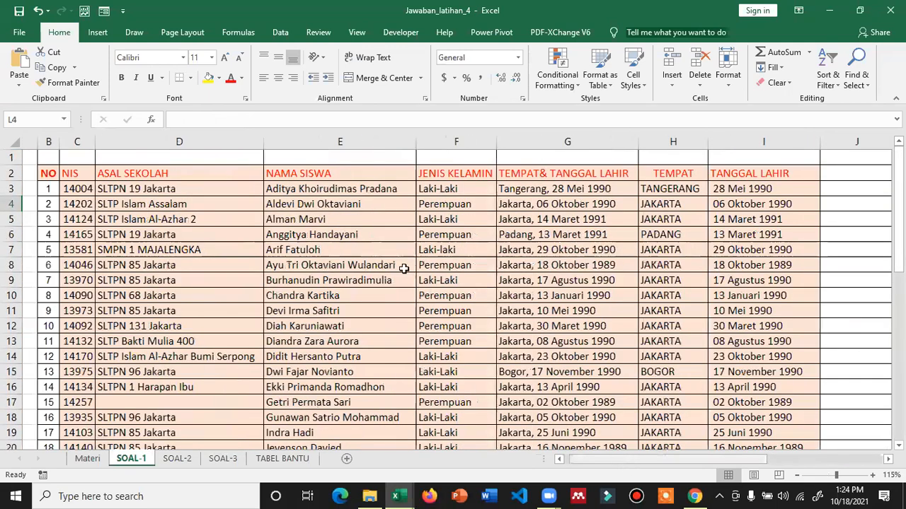
scroll(402, 269, left, 1)
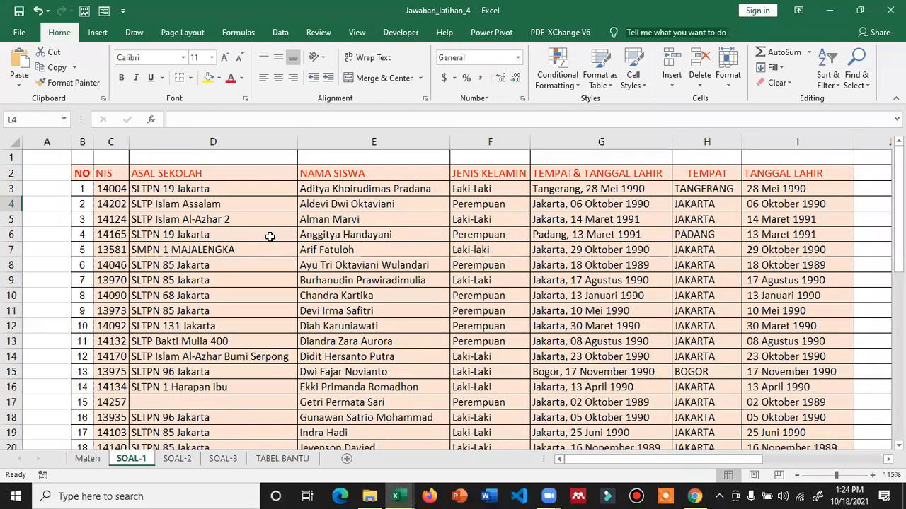
Check the first topic in the Materi sheet, the use of a Form for data input
click(87, 459)
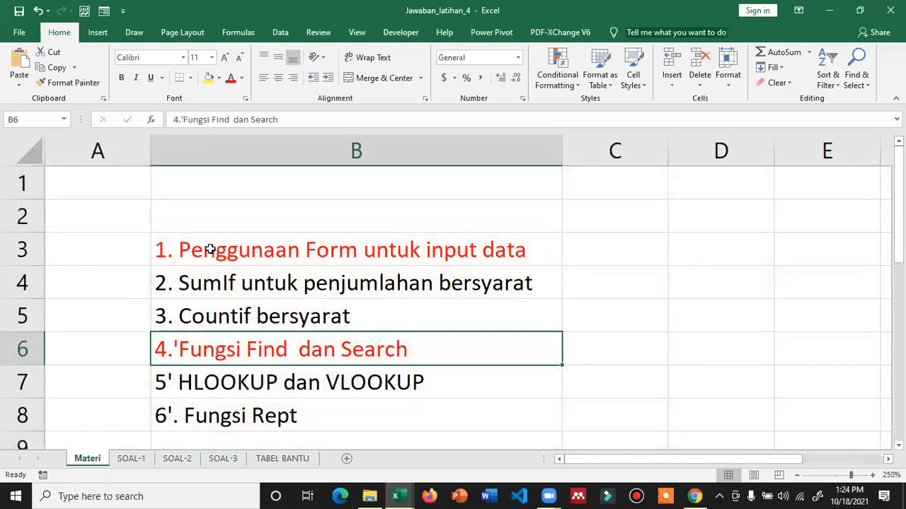
key(Up)
key(Up)
key(Up)
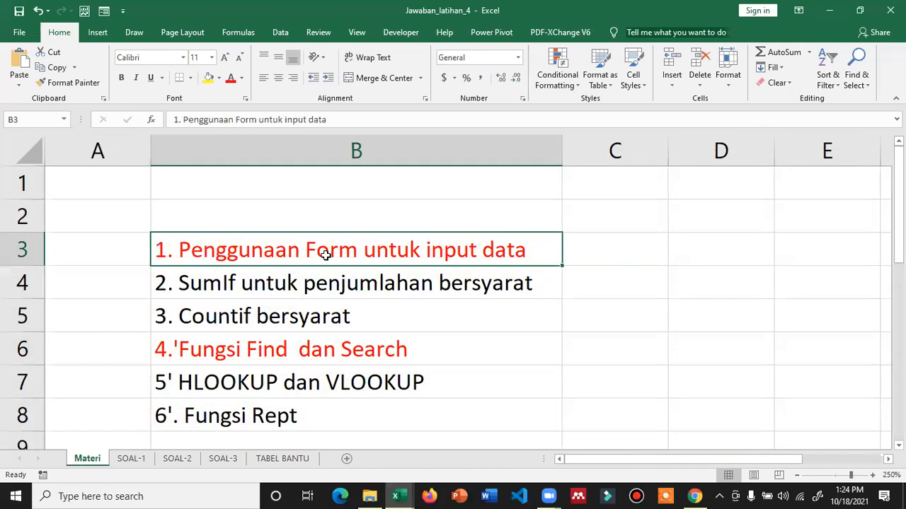
Open the data entry form for the student table in SOAL-1, view its first record, and close the form
click(130, 458)
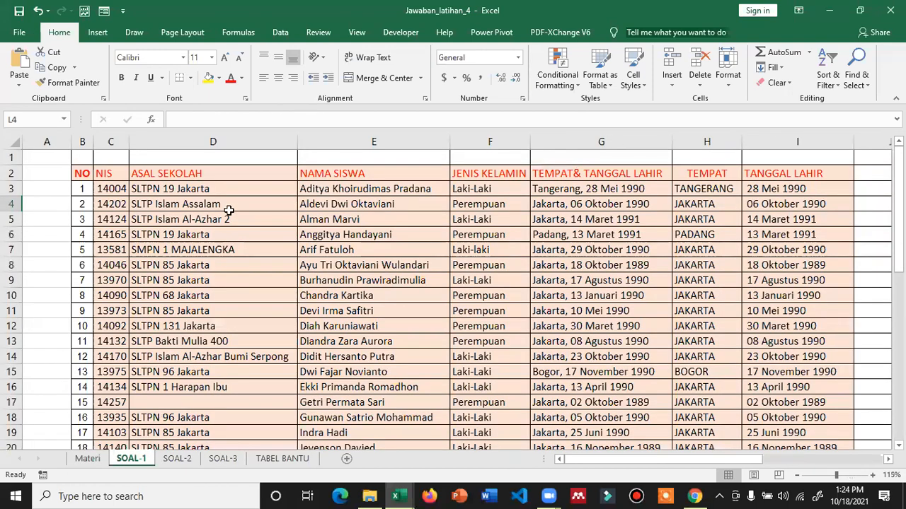
click(89, 172)
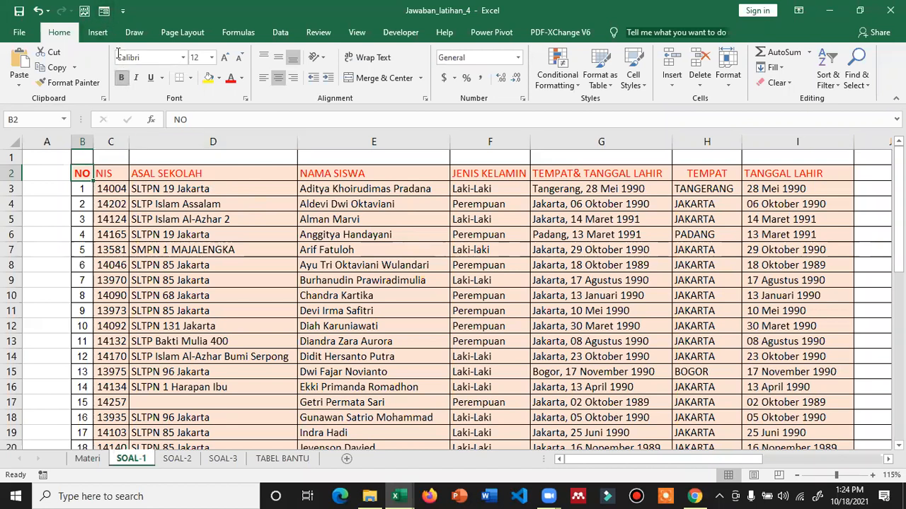
click(104, 12)
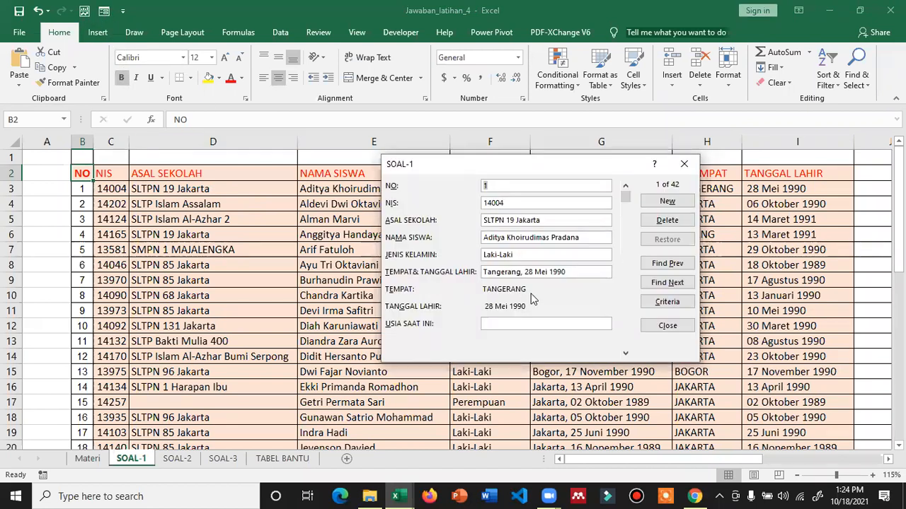
click(684, 164)
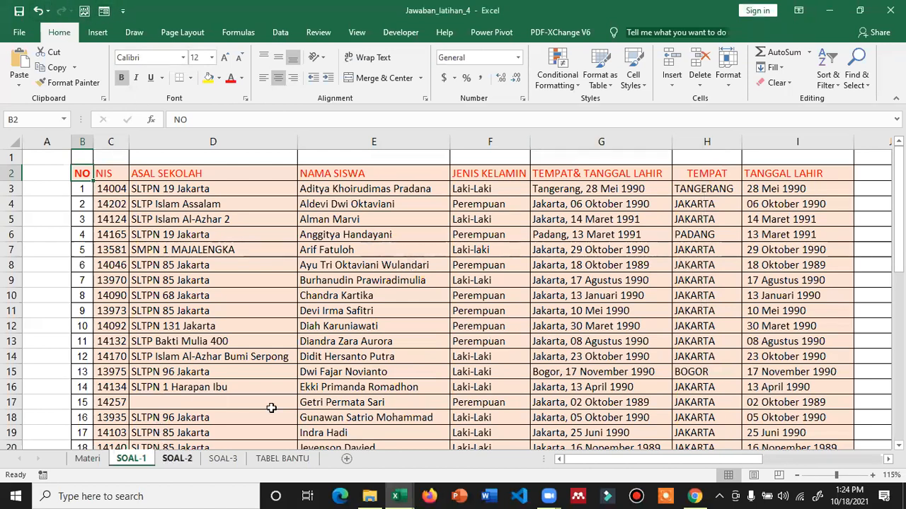
Inspect the TANGGAL LAHIR formula in cell I4 of SOAL-1 and look further down the student rows
drag(697, 461, 756, 460)
click(671, 204)
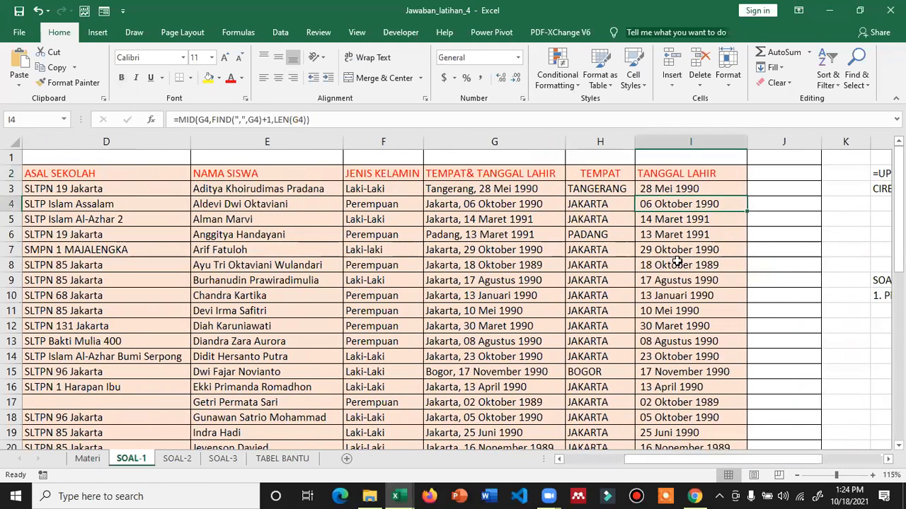
click(613, 464)
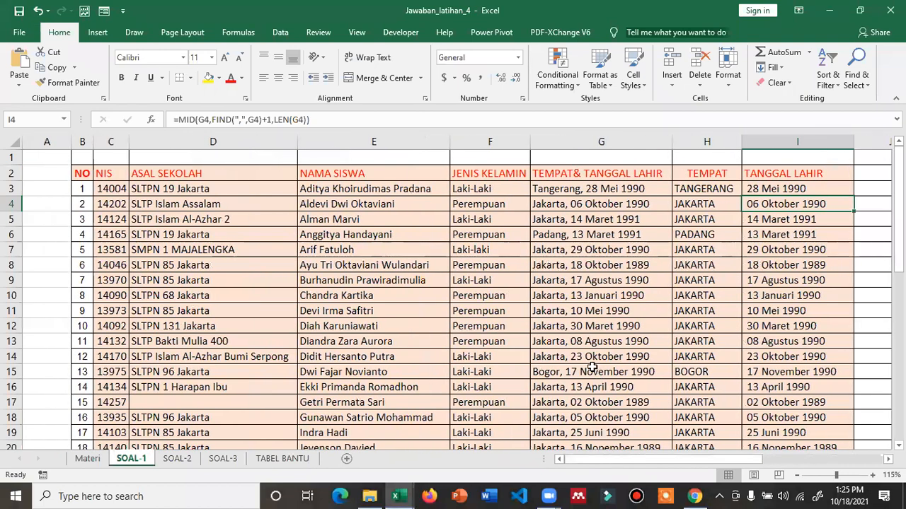
scroll(580, 351, down, 3)
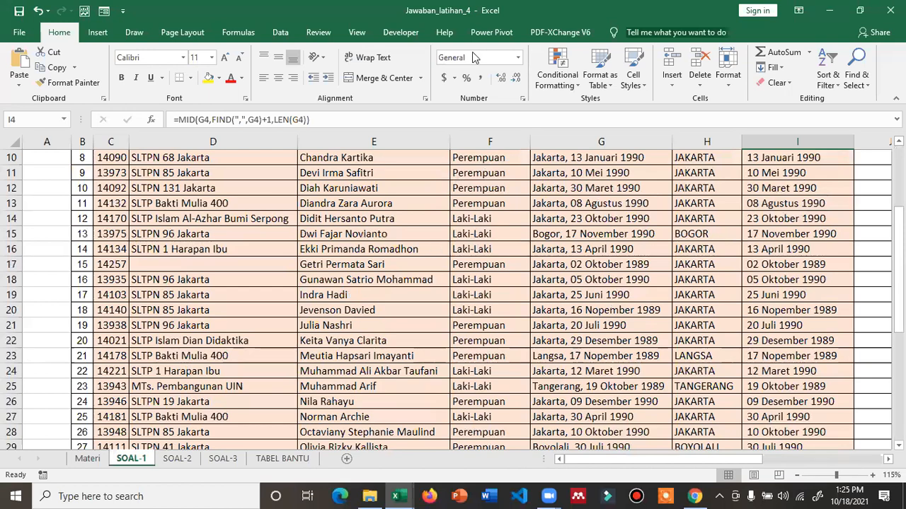
Review the topic list in Materi through Fungsi Rept, and look over the SOAL-2 and SOAL-3 sheets
click(87, 458)
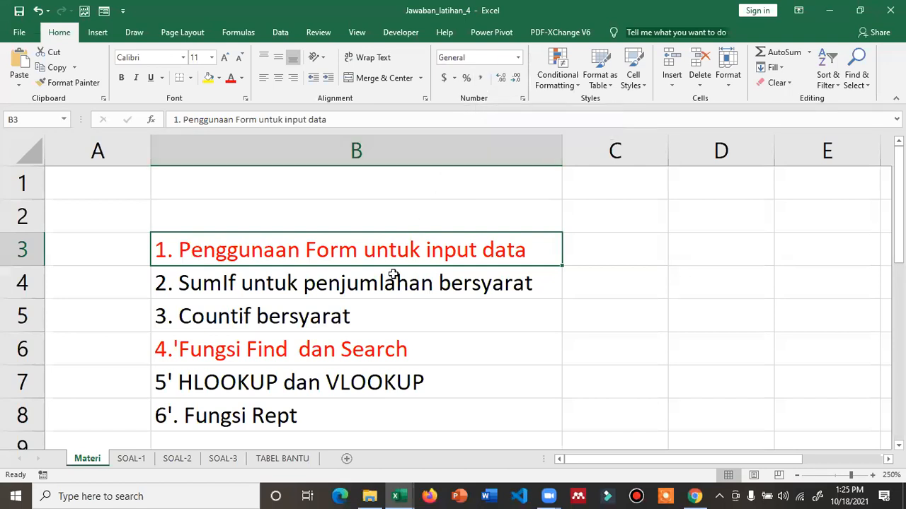
click(269, 414)
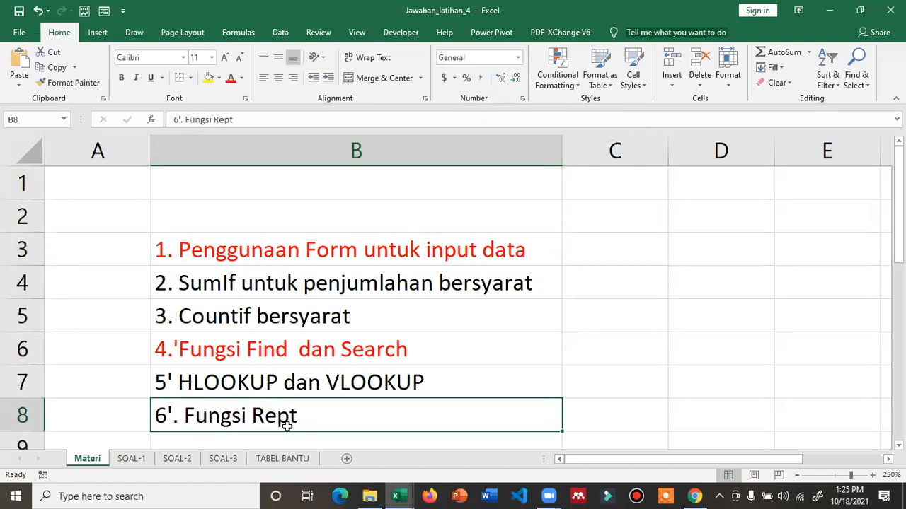
click(190, 458)
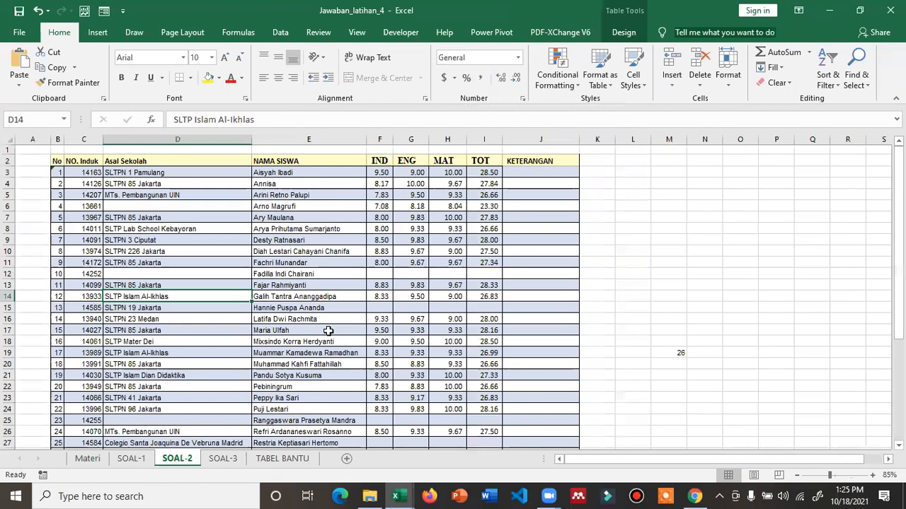
click(223, 458)
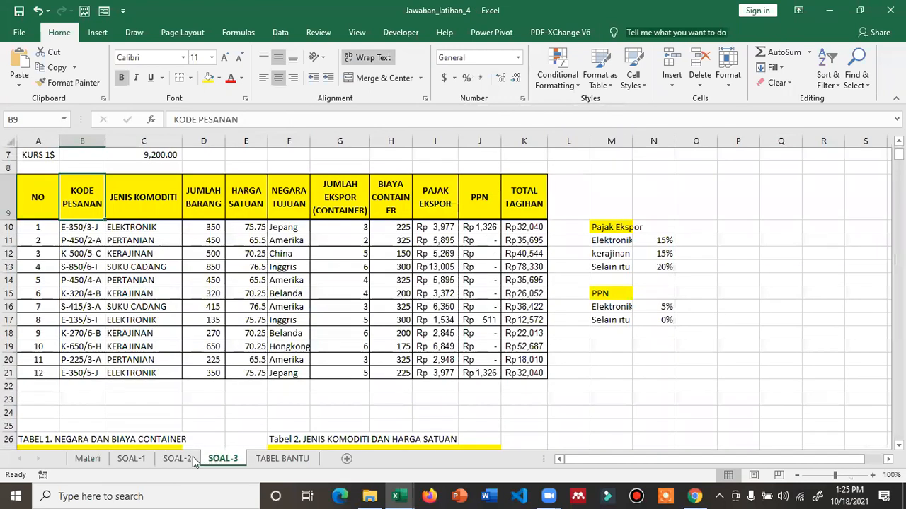
Enter the heading NILAI in cell M7 of SOAL-2, in the empty area beside the student score table
click(177, 459)
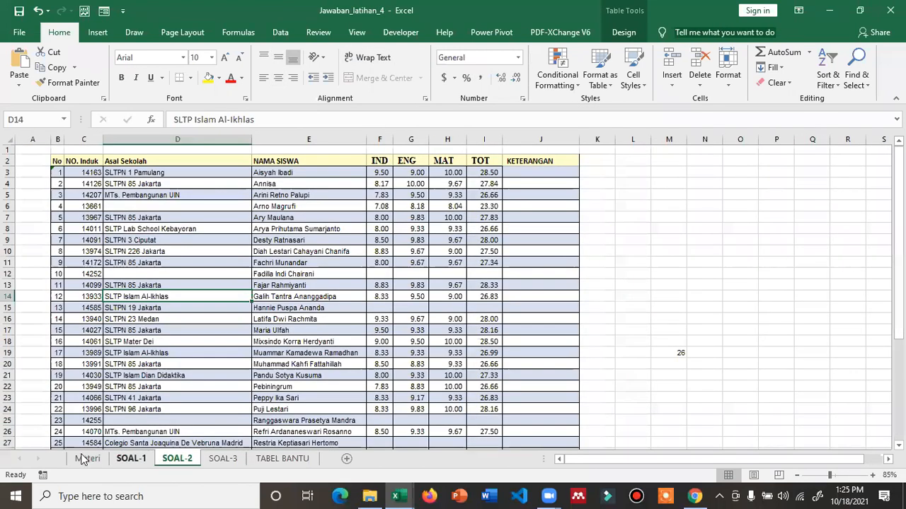
click(646, 187)
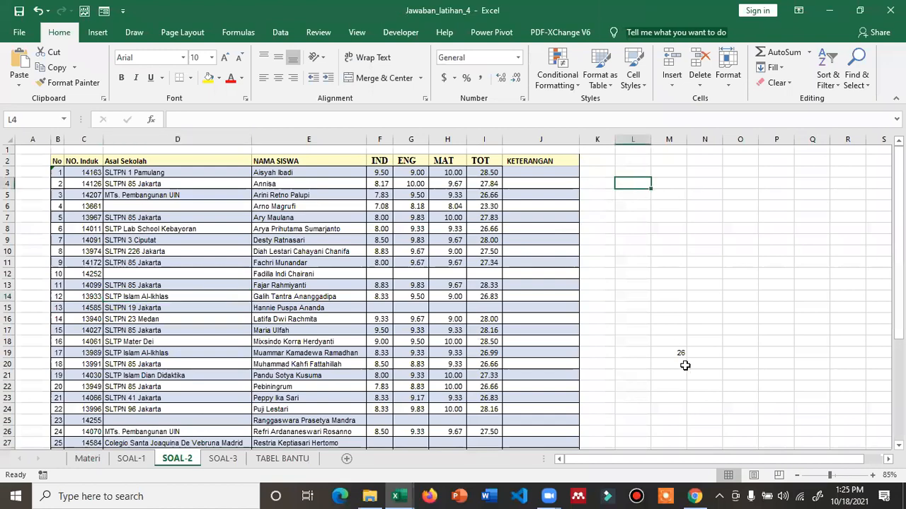
scroll(685, 365, up, 1)
scroll(752, 459, up, 1)
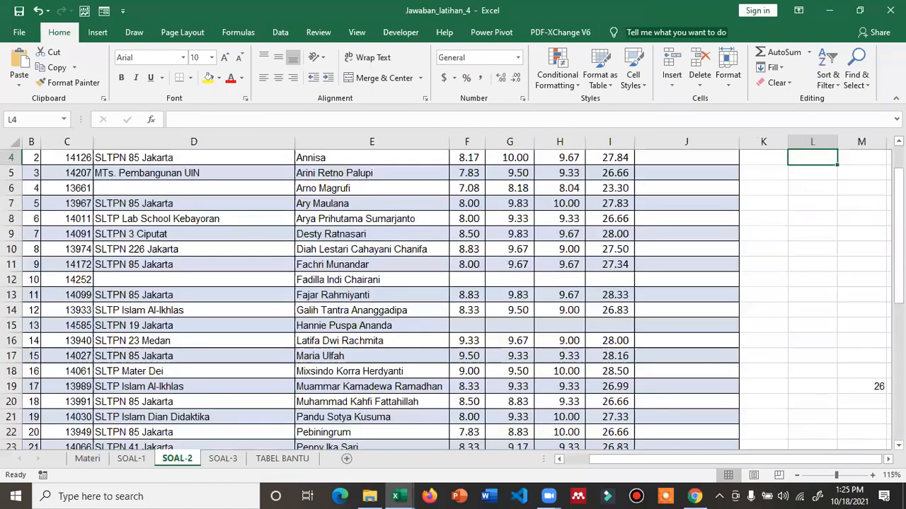
click(885, 458)
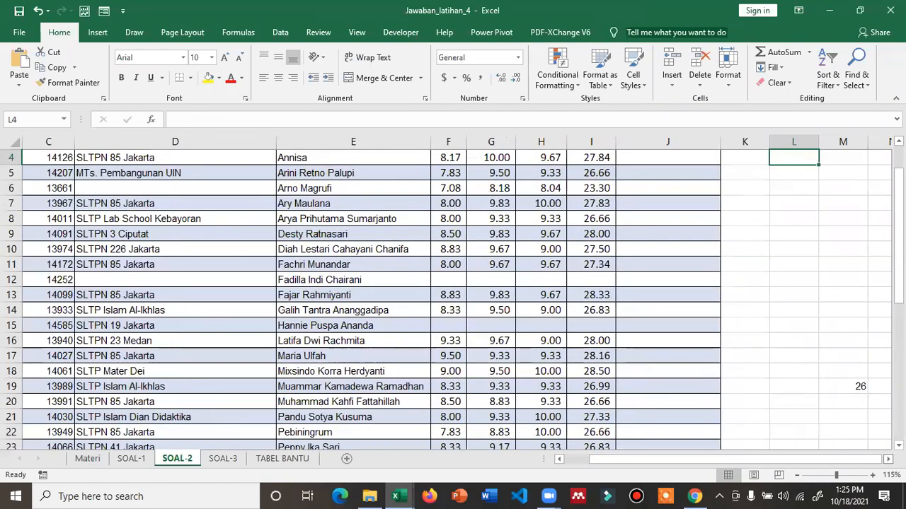
click(887, 459)
click(589, 174)
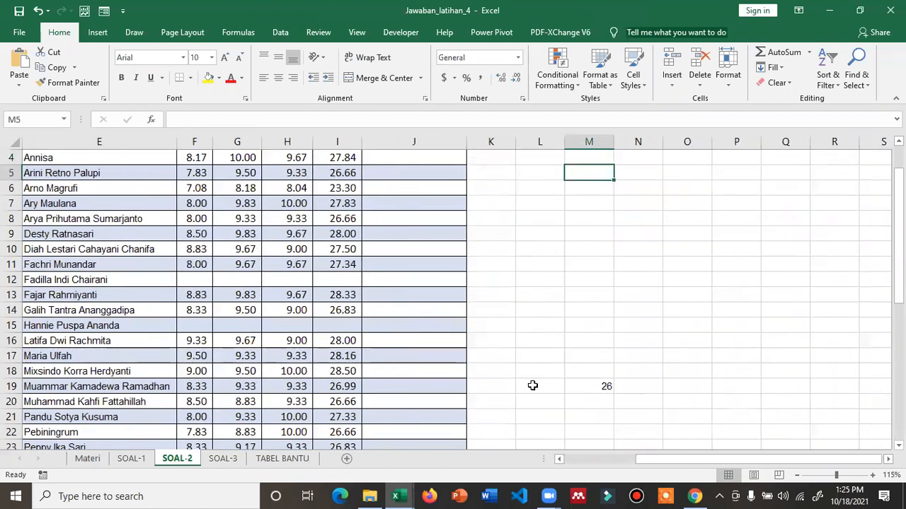
key(Down)
key(Down)
key(Down)
key(Down)
key(Down)
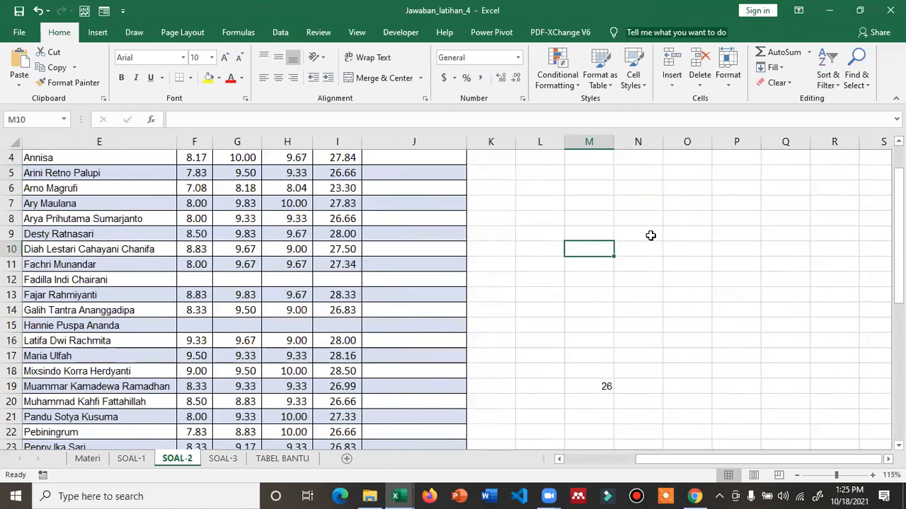
key(Right)
key(Right)
key(Right)
key(Up)
key(Up)
key(Left)
key(Left)
key(Up)
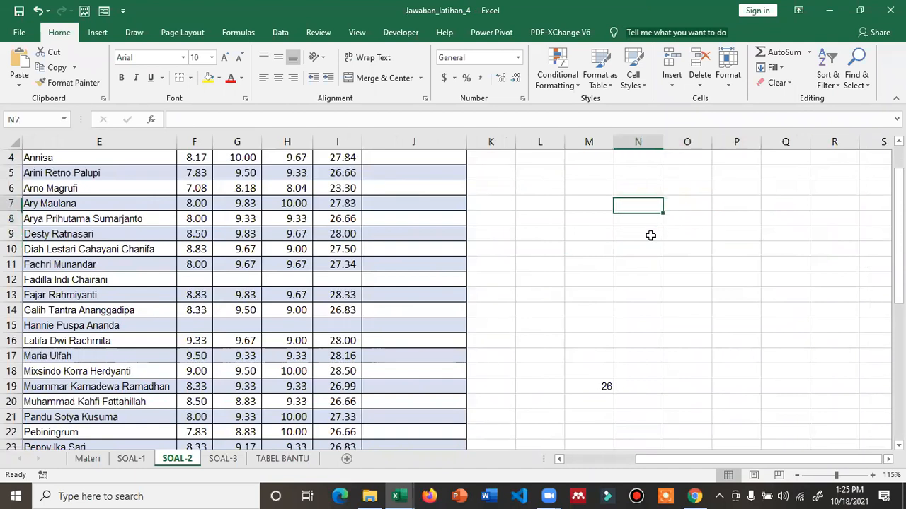
key(Left)
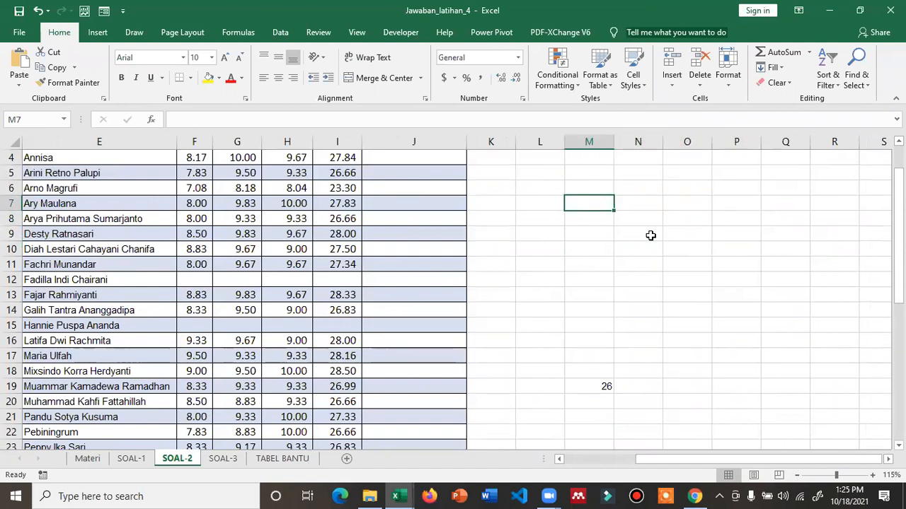
text(NILAI)
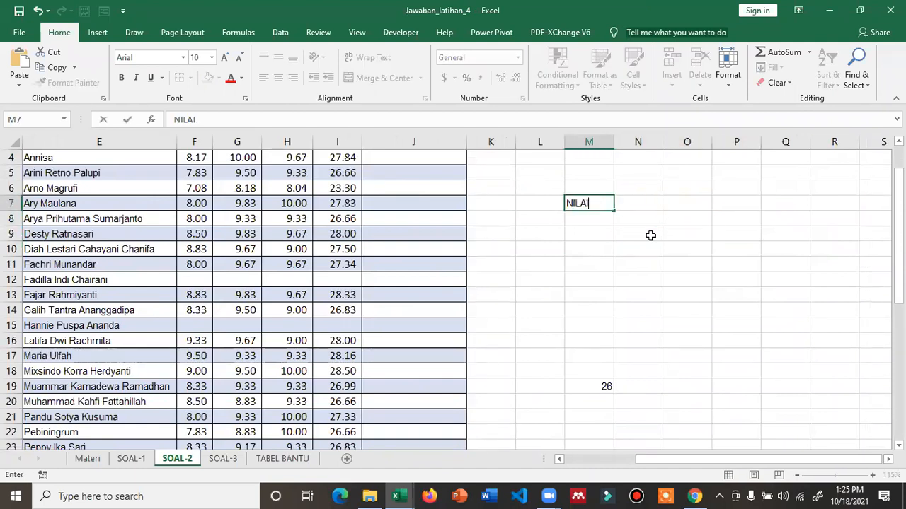
key(Return)
Enter the sample scores 50, 60, 79, 100, 80, 25 and 10 under NILAI in cells M8 to M14
text(50)
key(Return)
text(6)
text(9)
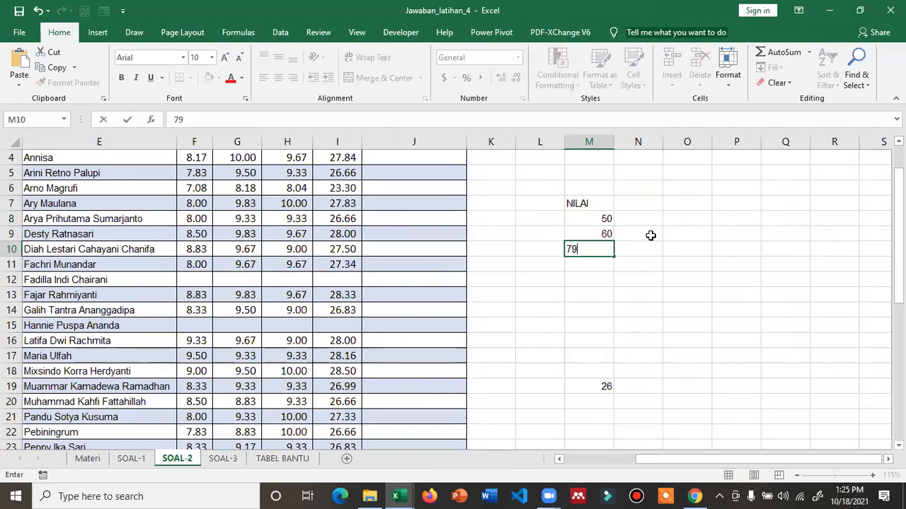
key(Return)
text(100)
key(Return)
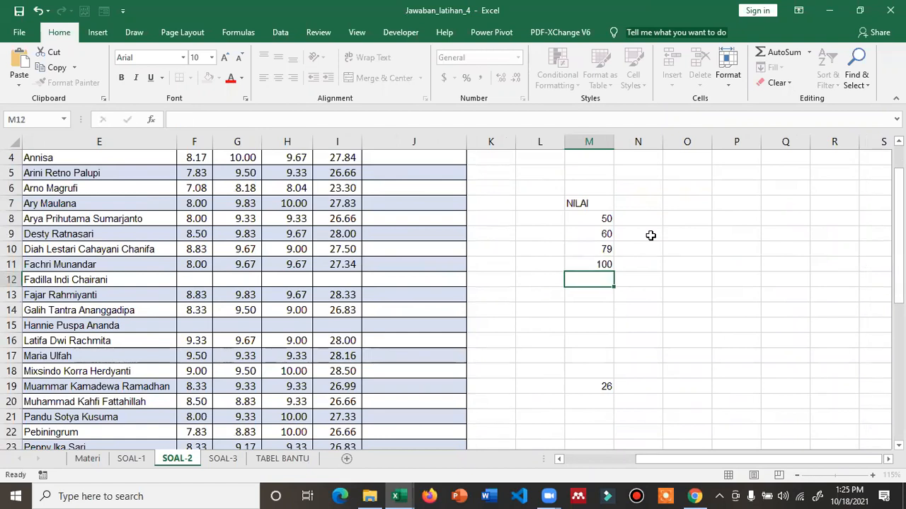
text(80)
key(Return)
text(25)
key(Return)
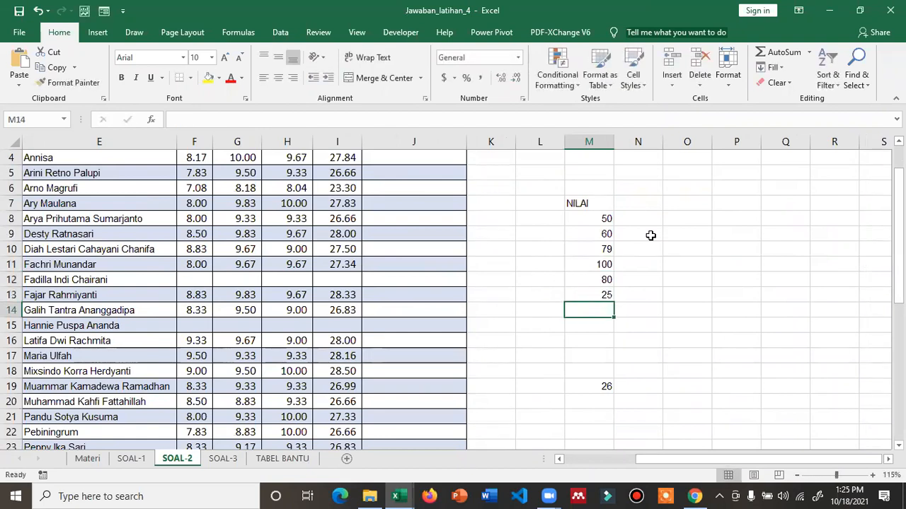
text(10)
key(Return)
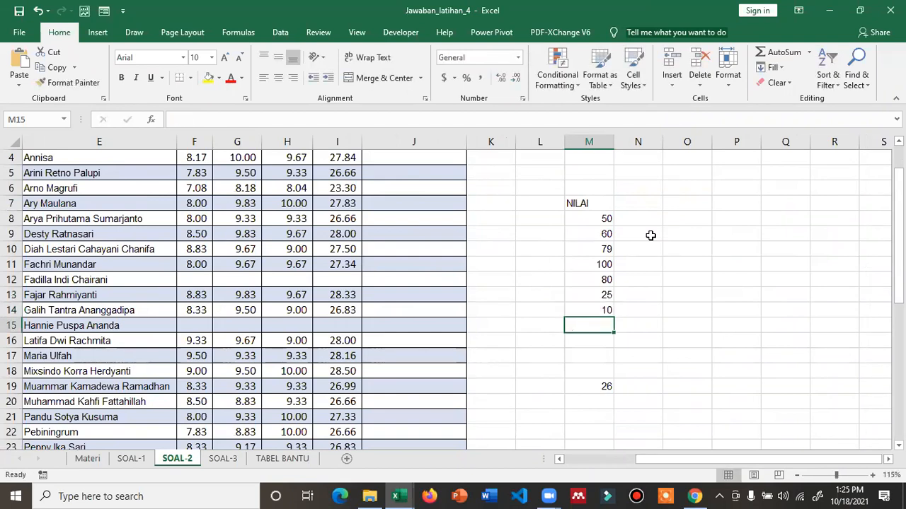
key(Right)
text(70)
key(Return)
key(Up)
key(alt+Tab)
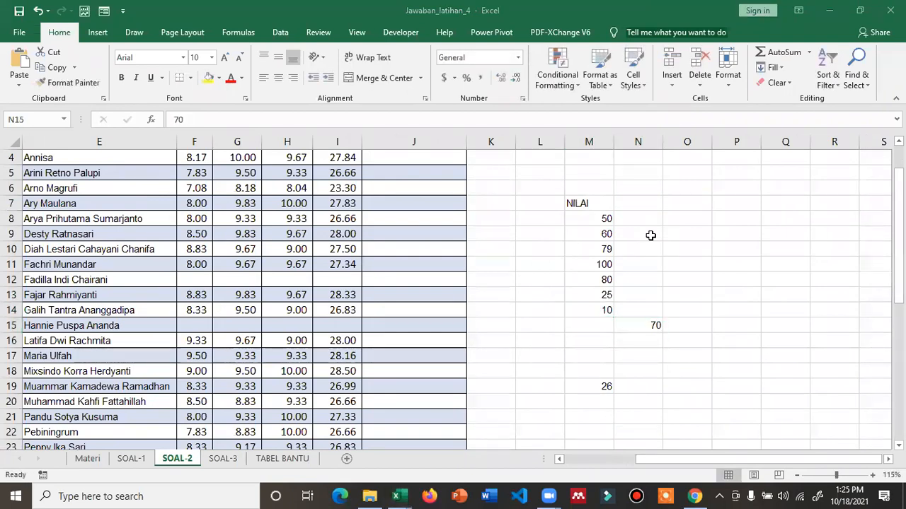
click(634, 323)
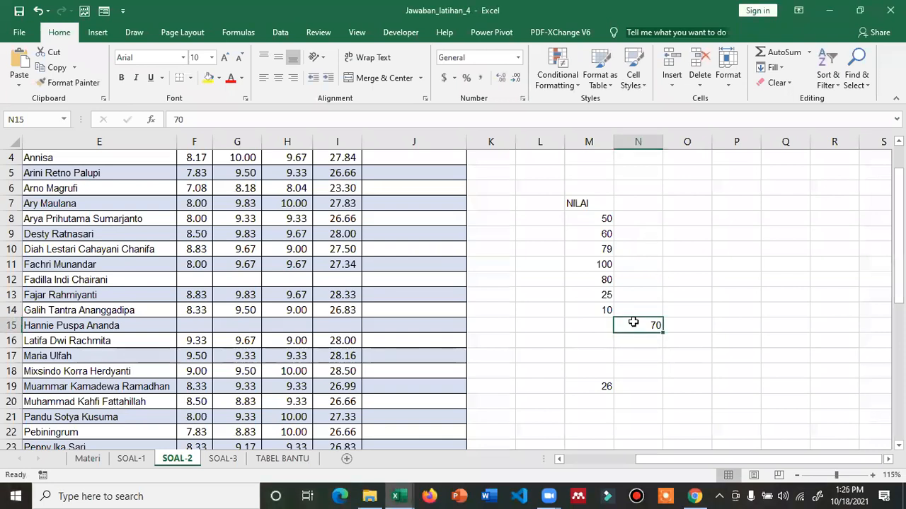
key(Delete)
Enter 70 in cell M15 as the last score of the NILAI column
key(Left)
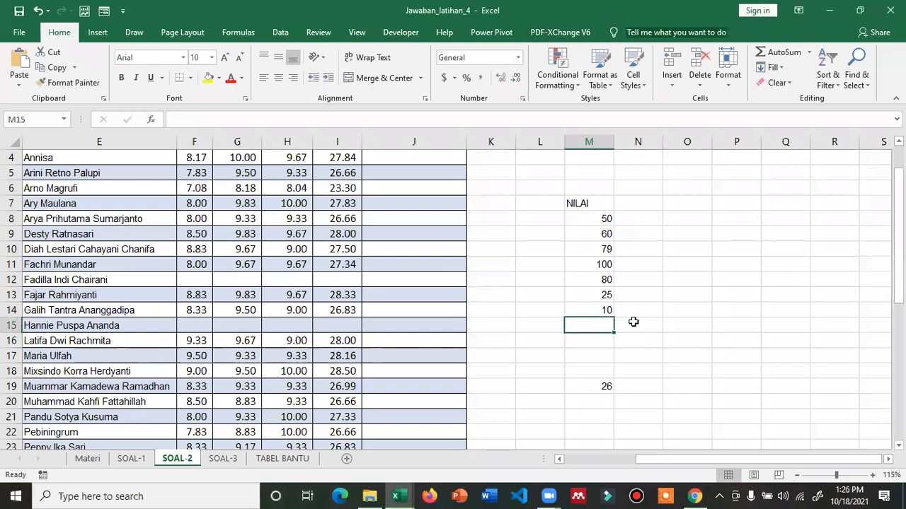
text(70)
key(Return)
Clear the leftover number in cell M19 below the NILAI scores
key(Down)
key(Down)
key(Down)
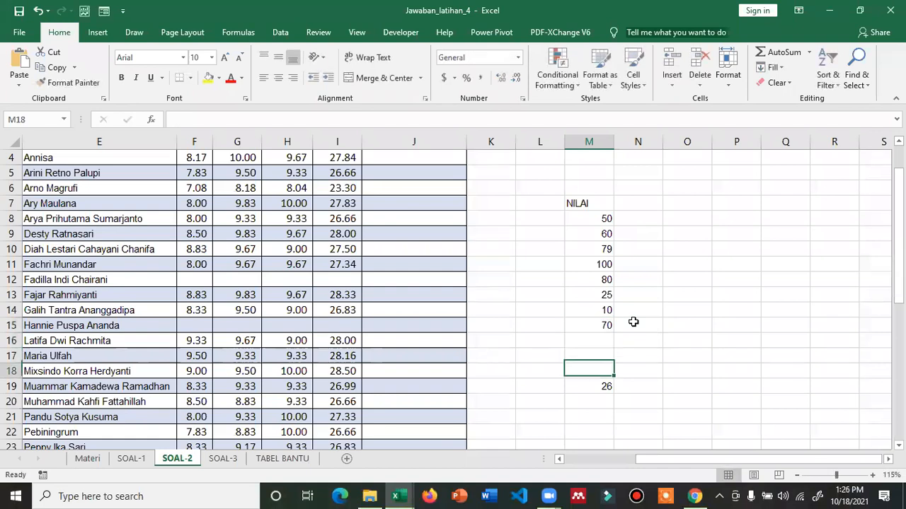
key(Delete)
Total the NILAI scores in cell M17 with a SUM formula over M8:M15
key(Up)
key(Up)
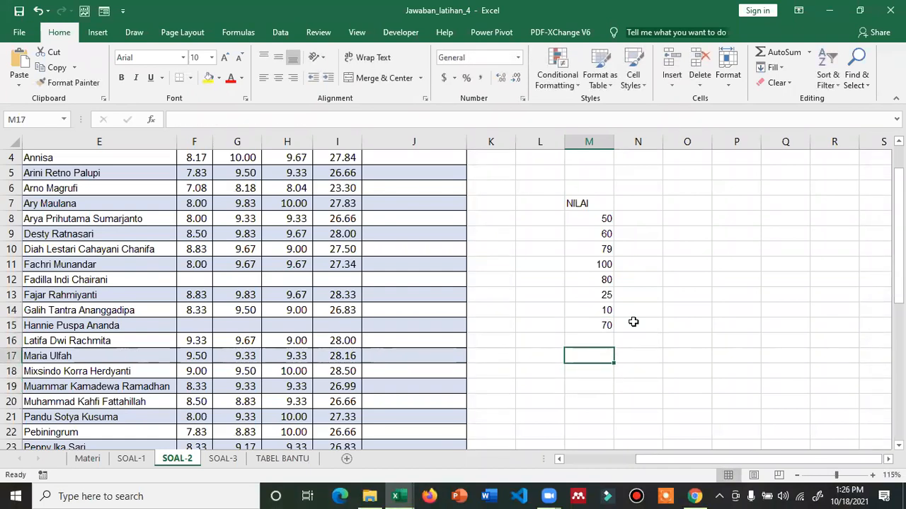
text(=SUM()
key(Up)
key(Up)
key(shift+Up)
key(shift+Up)
key(shift+Up)
key(shift+Up)
key(shift+Up)
key(shift+Up)
key(shift+Up)
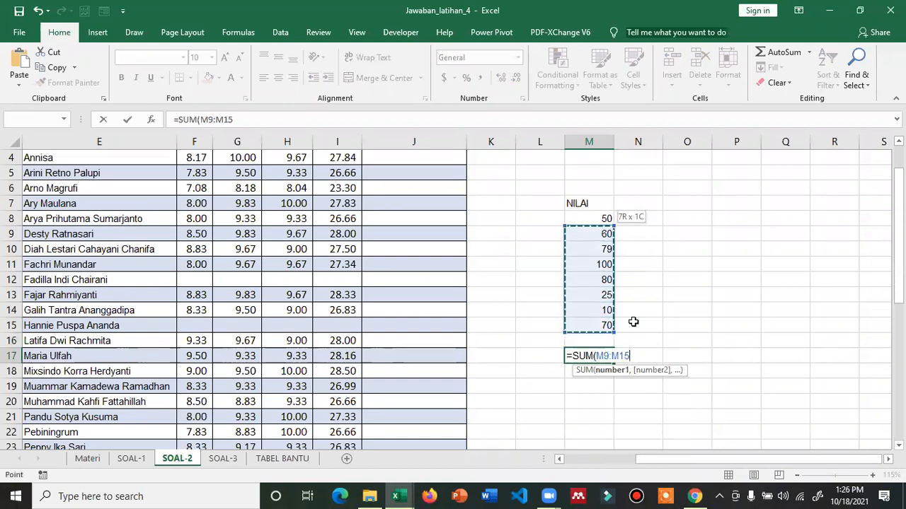
key(Return)
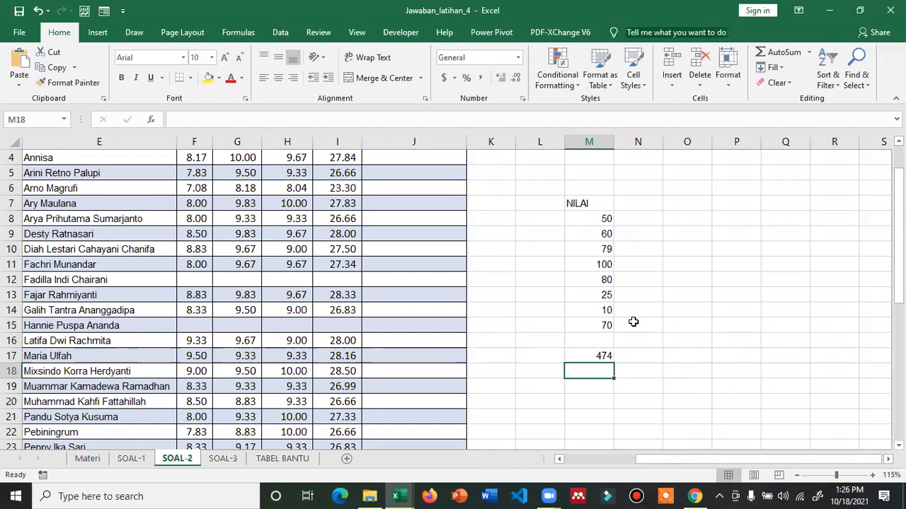
Center the contents of the whole column M horizontally
click(588, 138)
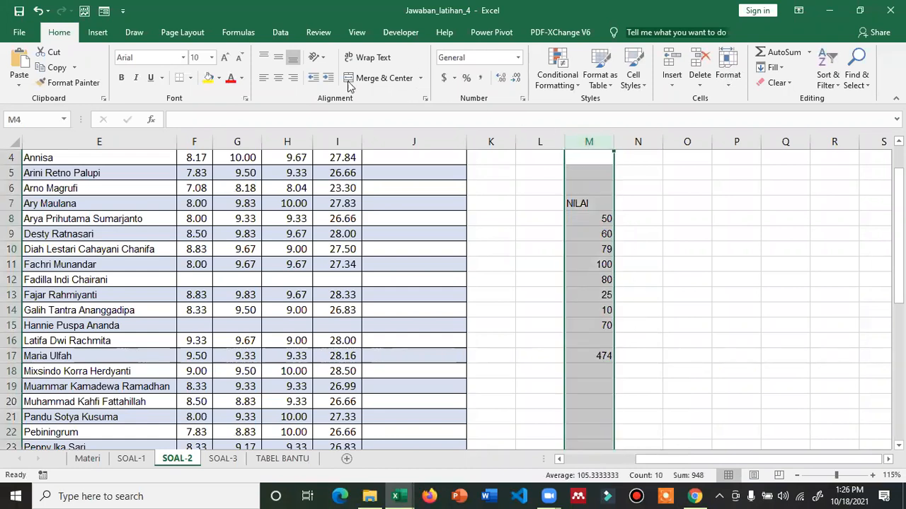
click(278, 78)
click(679, 252)
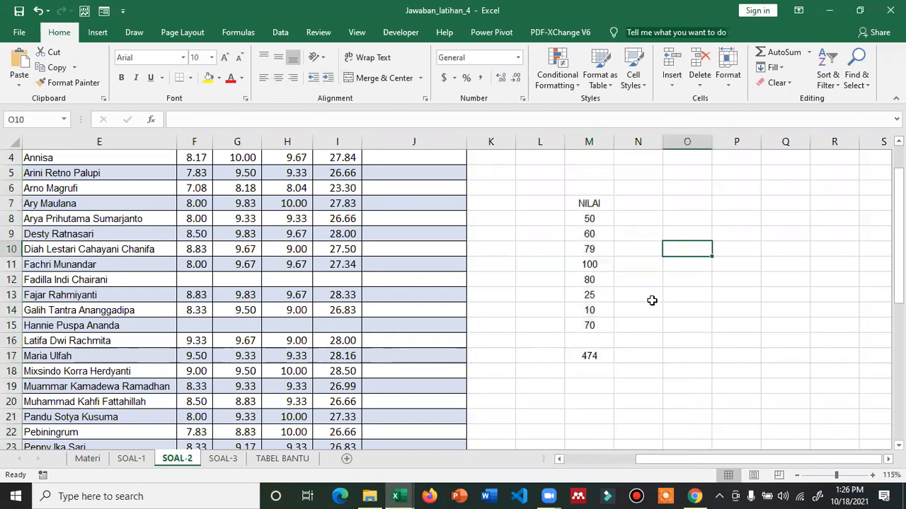
Format the NILAI total in cell M17 with top and bottom borders, font size 11 and a yellow fill
click(596, 356)
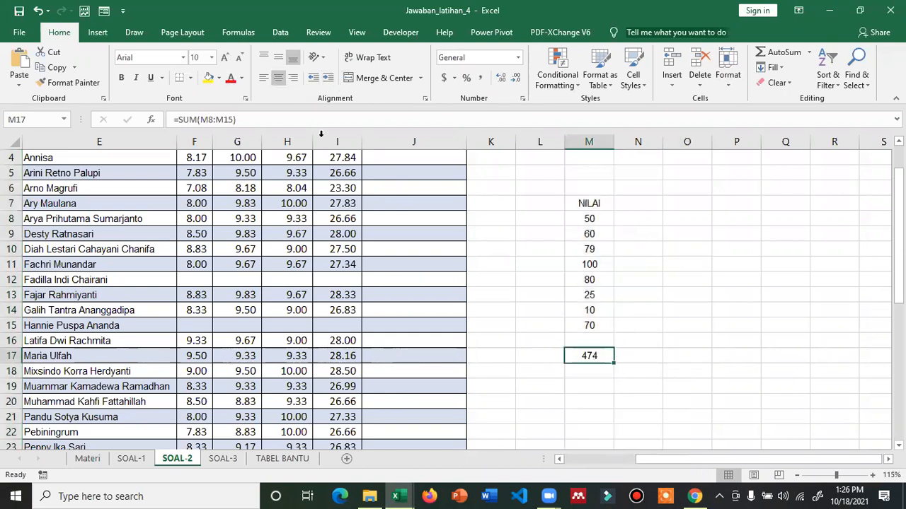
click(190, 78)
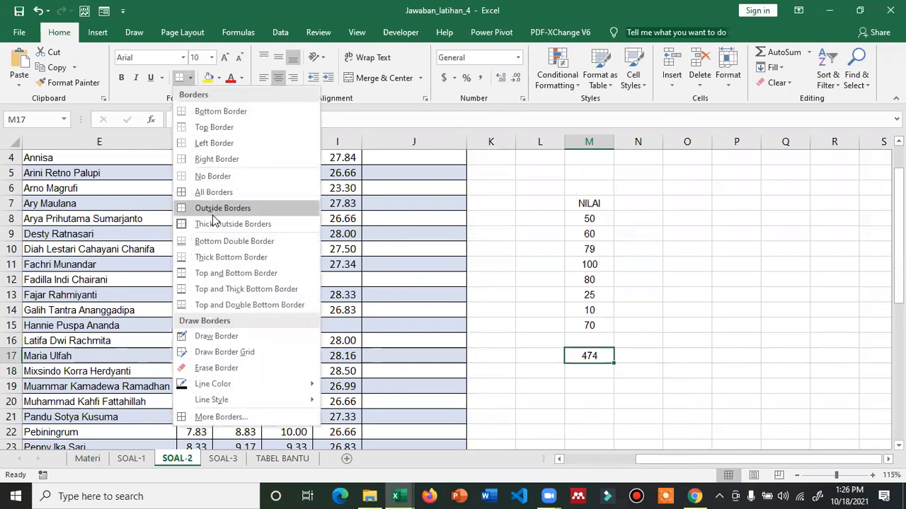
click(219, 270)
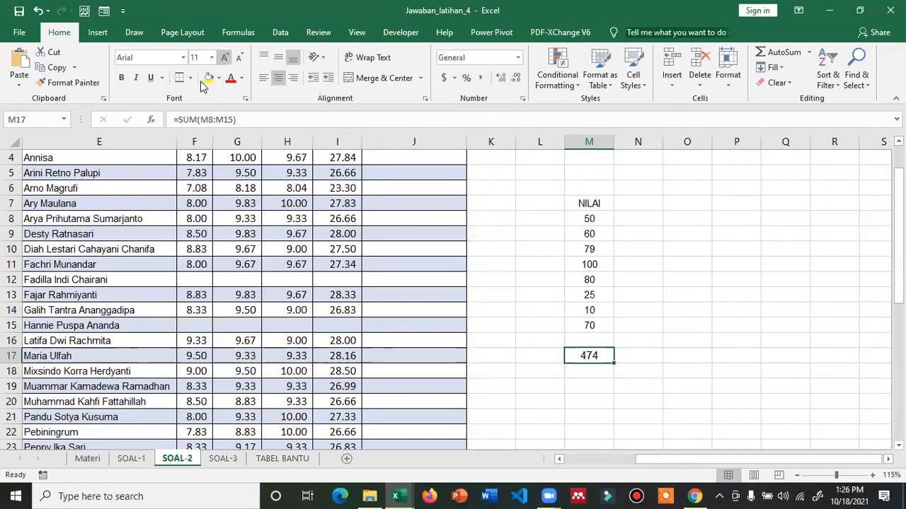
click(208, 78)
click(697, 317)
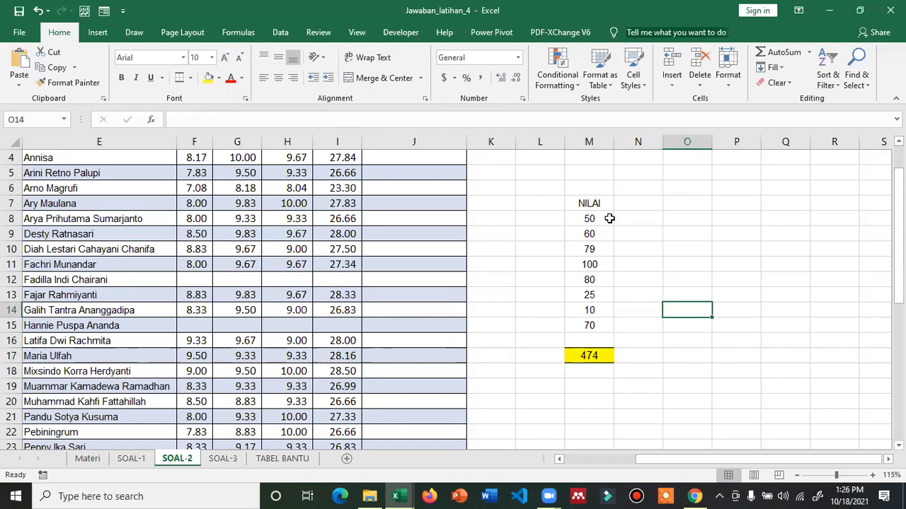
Start a conditional formatting rule on the scores M8:M15 that targets cell values greater than 70
drag(595, 218, 593, 324)
click(557, 71)
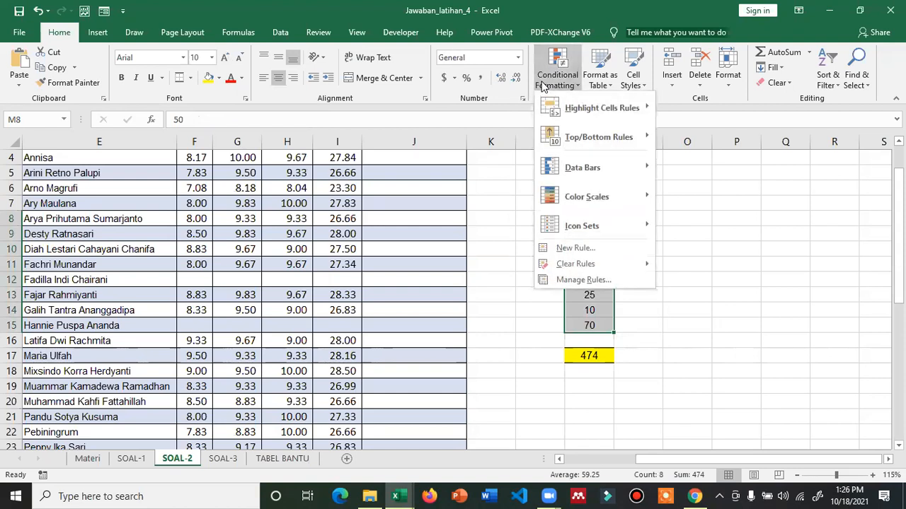
click(598, 248)
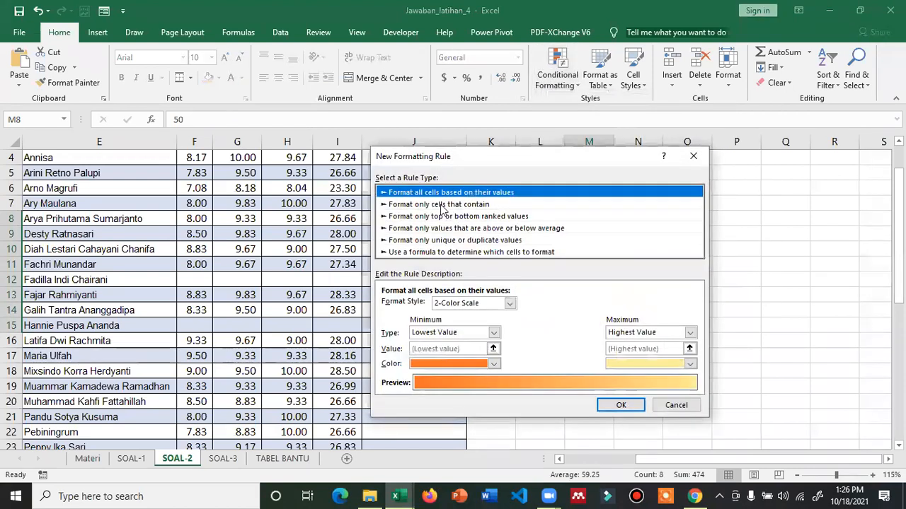
click(441, 205)
click(496, 306)
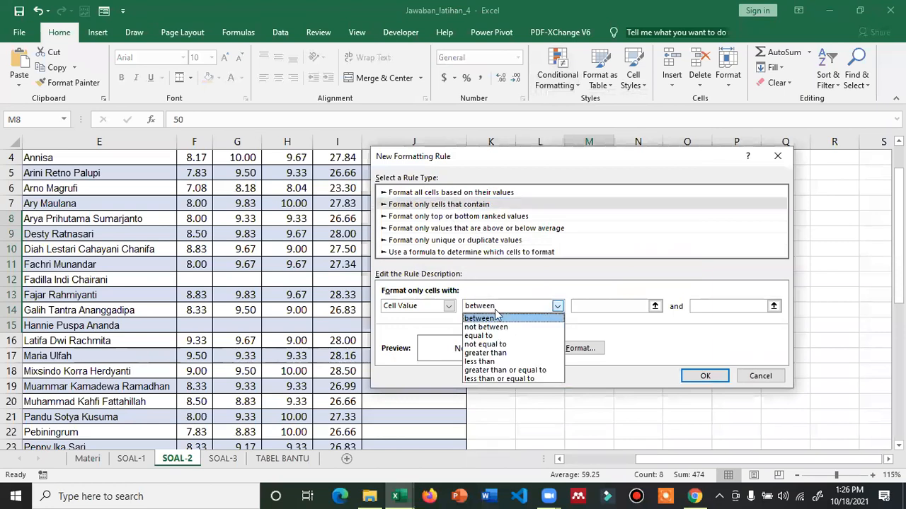
click(504, 353)
click(593, 306)
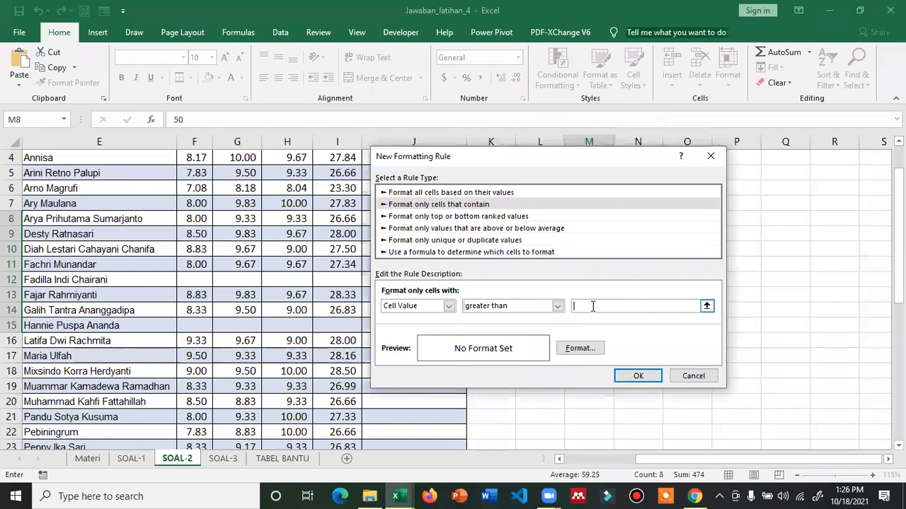
text(7-)
key(BackSpace)
Give the new rule a light blue background fill and apply it to the scores
click(581, 349)
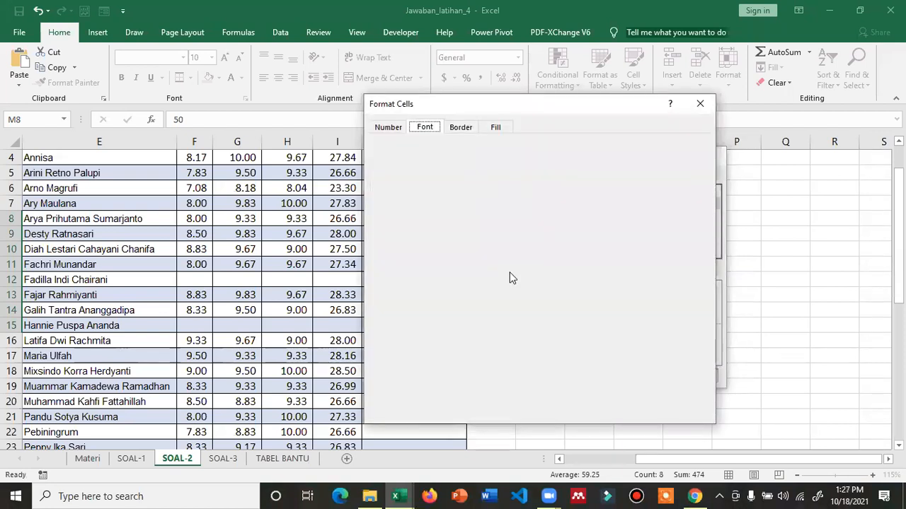
click(495, 128)
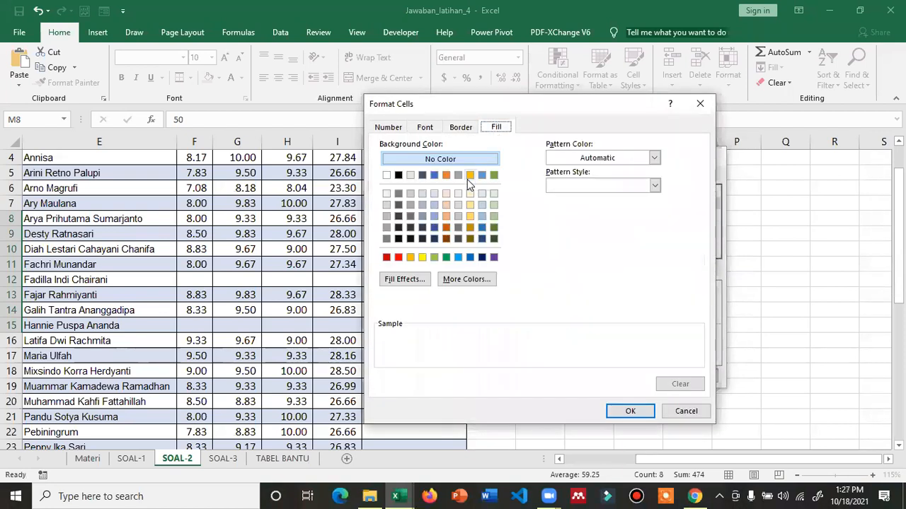
click(483, 220)
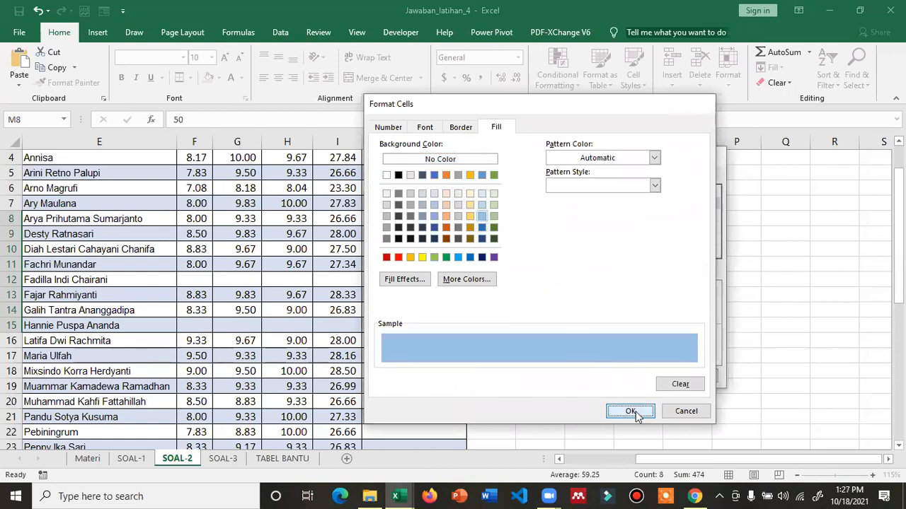
click(629, 412)
click(636, 376)
click(732, 280)
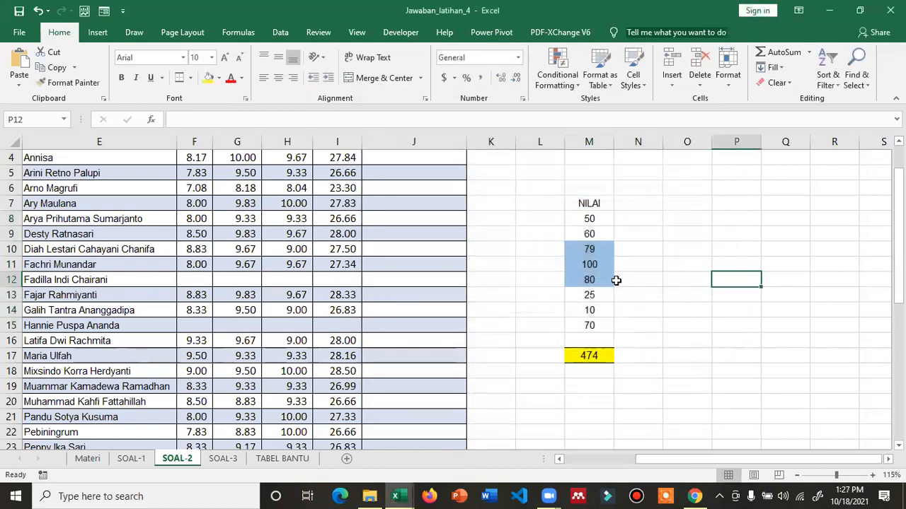
Test the highlighting rule by changing the last score in cell M15 to 71
click(598, 324)
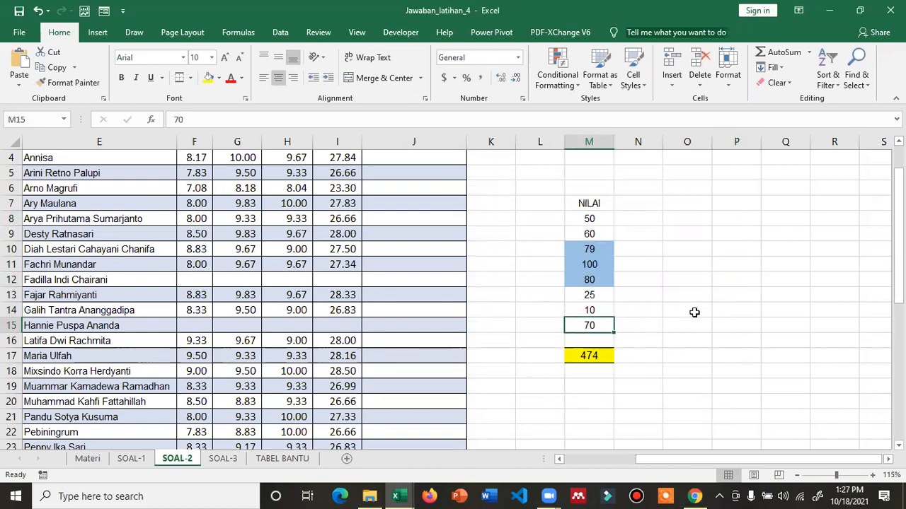
text(71)
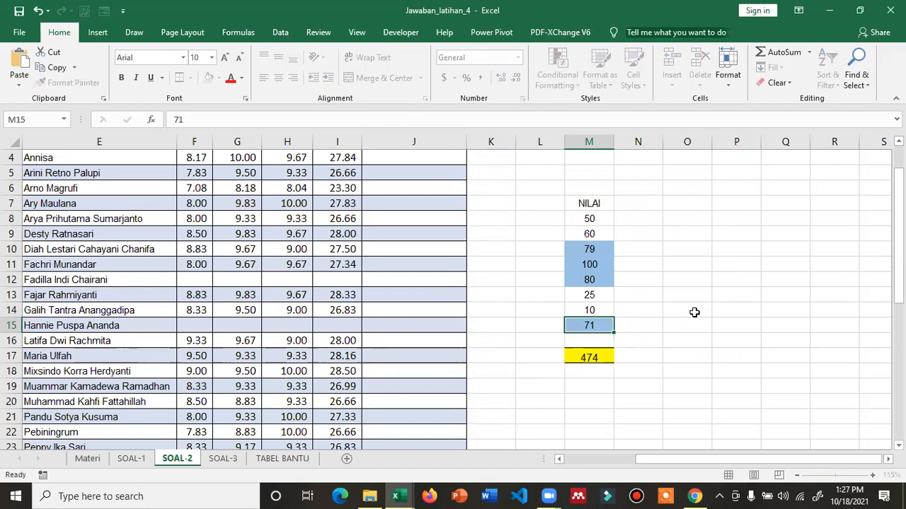
key(Return)
Test the highlighting rule with a low score by entering 21 in cell M10
click(598, 219)
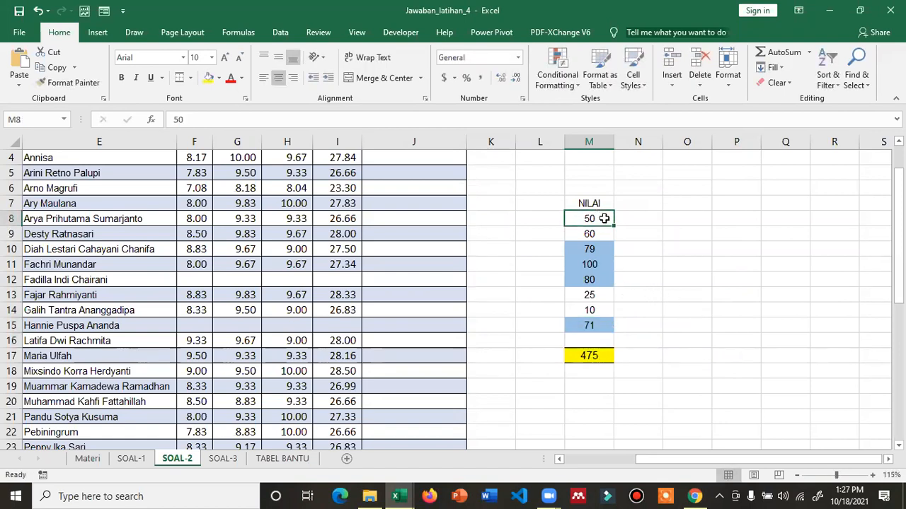
key(Down)
key(Down)
key(Down)
key(Up)
text(21)
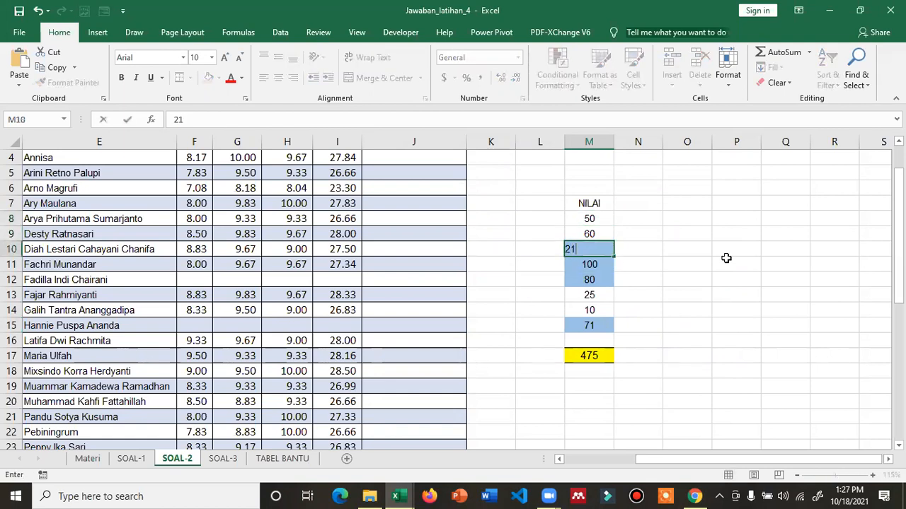
key(Return)
Set the score in cell M10 to 90
key(Up)
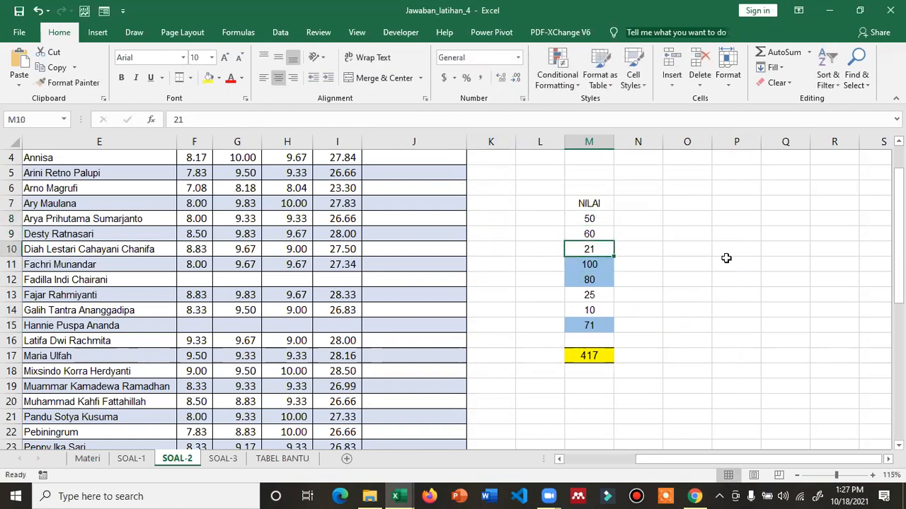
text(90)
key(Return)
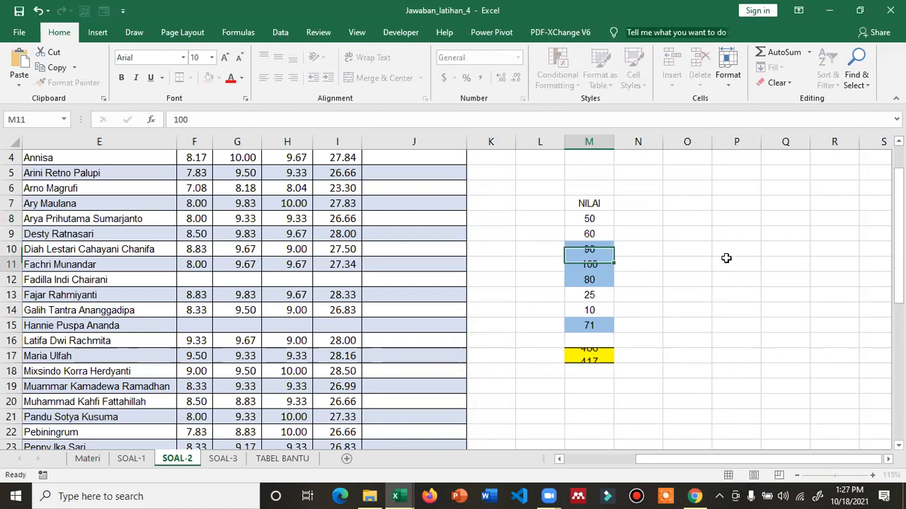
Test the highlighting rule in cell M11 with the scores 10 and 90, and restore the score to 100
text(10)
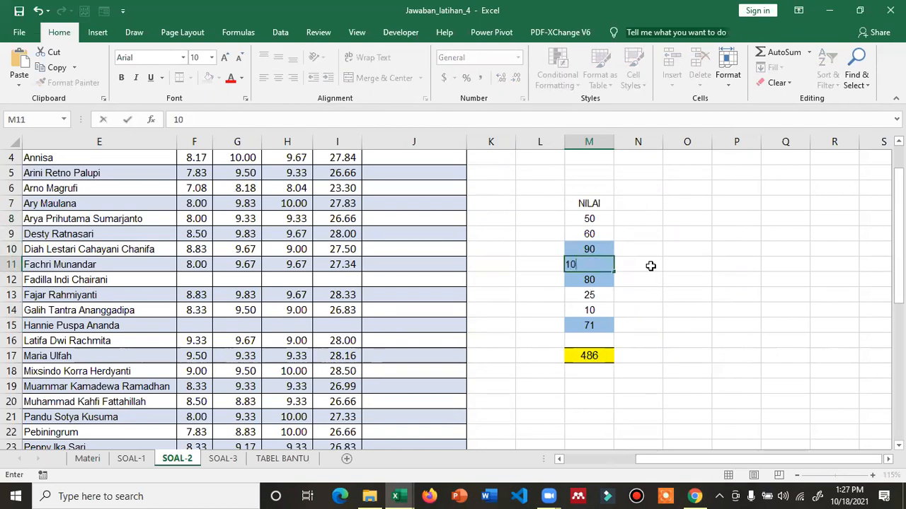
key(Return)
key(Up)
text(90)
key(Return)
key(Up)
text(100)
key(Return)
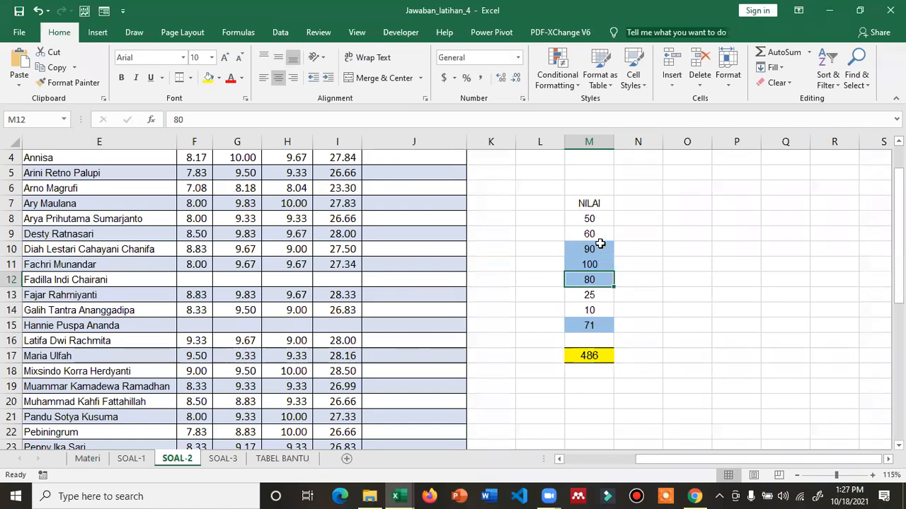
Set the last NILAI score in cell M15 to 80
ctrl+click(590, 324)
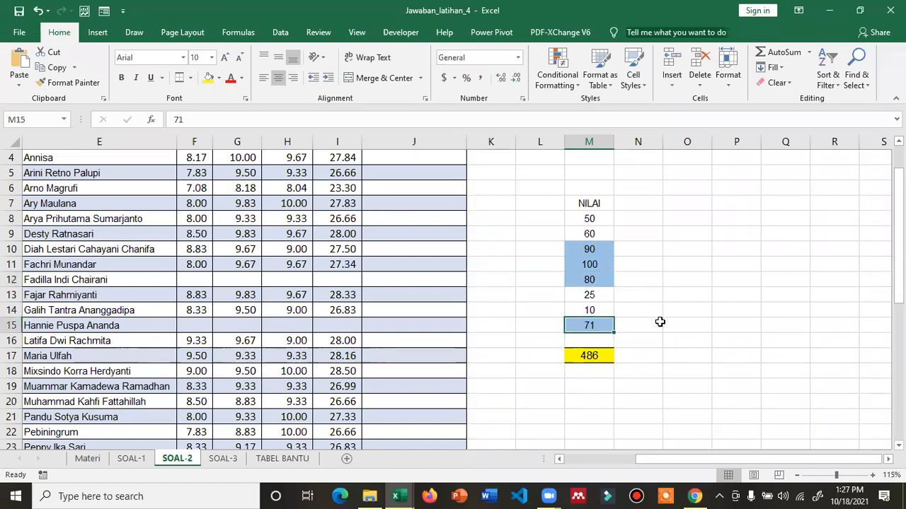
text(80)
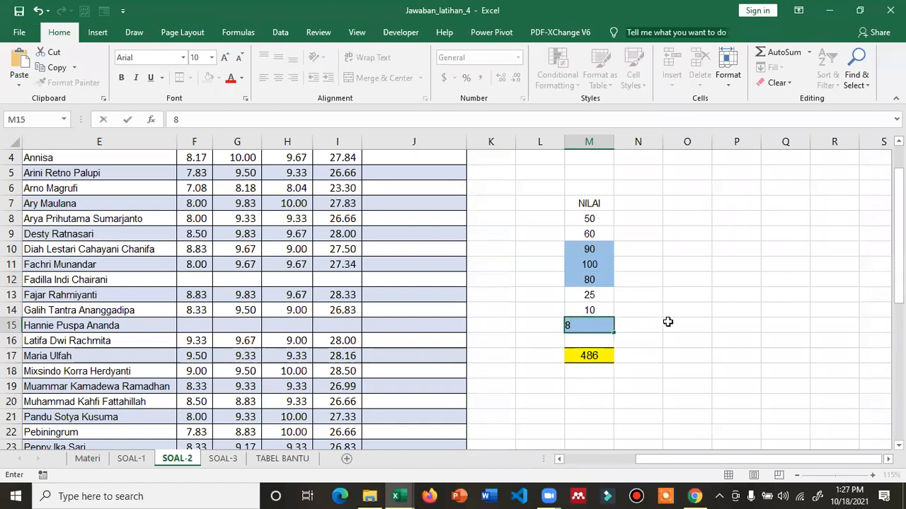
key(Return)
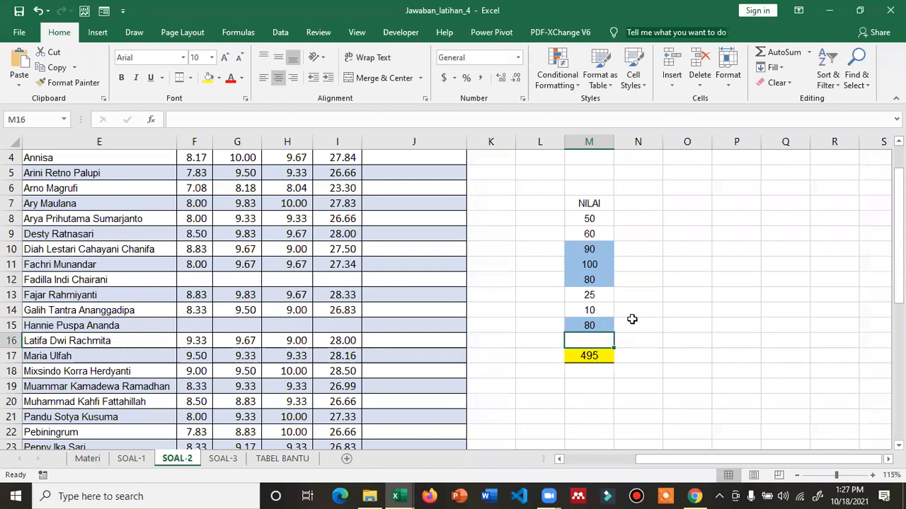
Select only the highlighted scores M10:M12 and M15 to check their combined sum
click(603, 248)
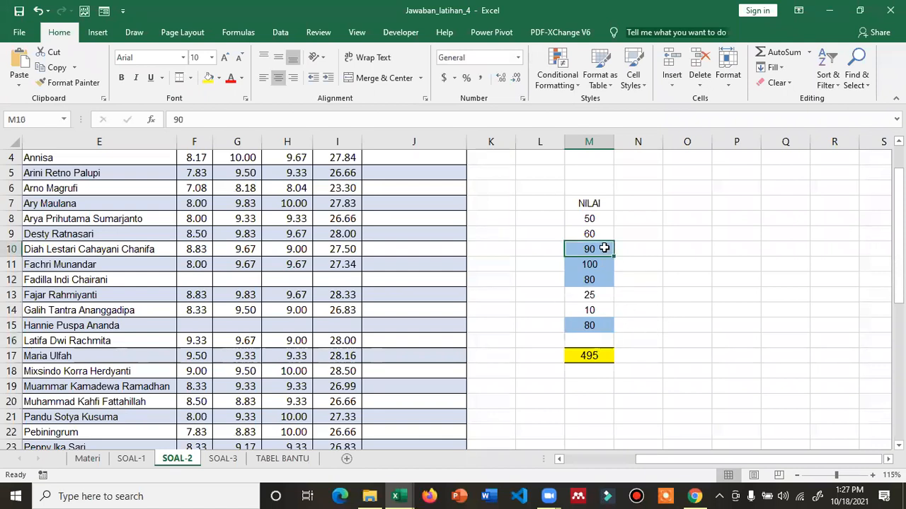
drag(603, 249, 600, 280)
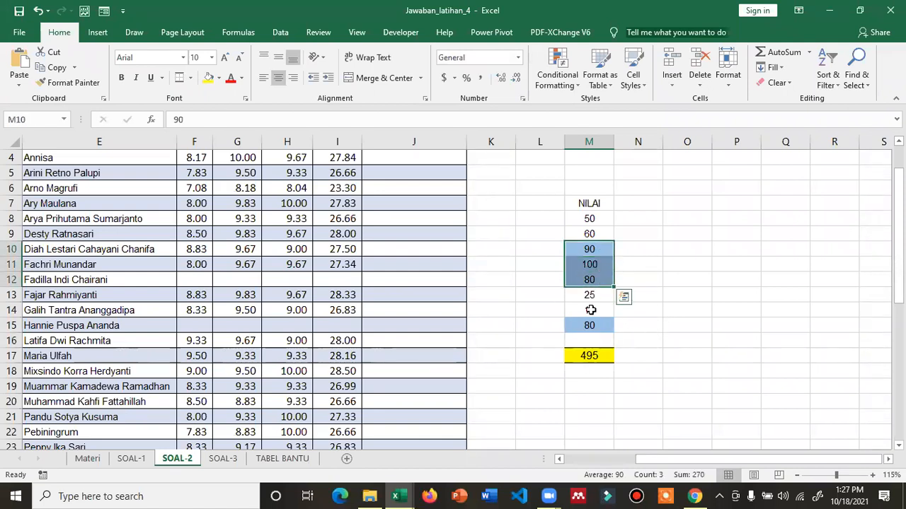
ctrl+click(591, 324)
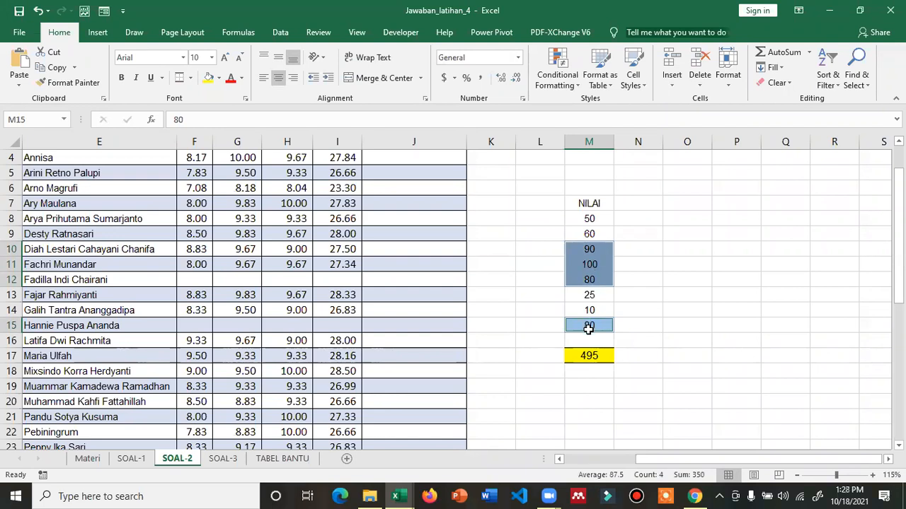
Sum only the scores of at least 70 in cell N17 with =SUMIF(M8:M15,">=70")
click(643, 357)
text(=)
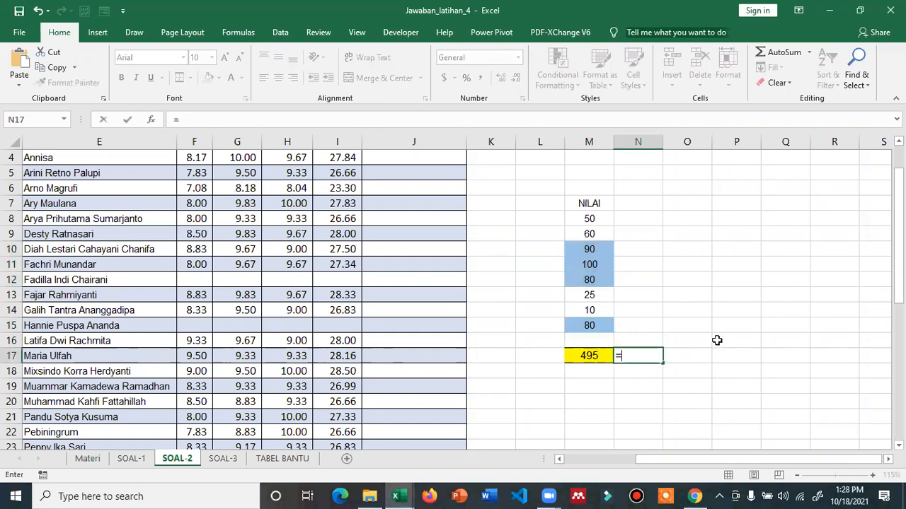
text(SUMIF()
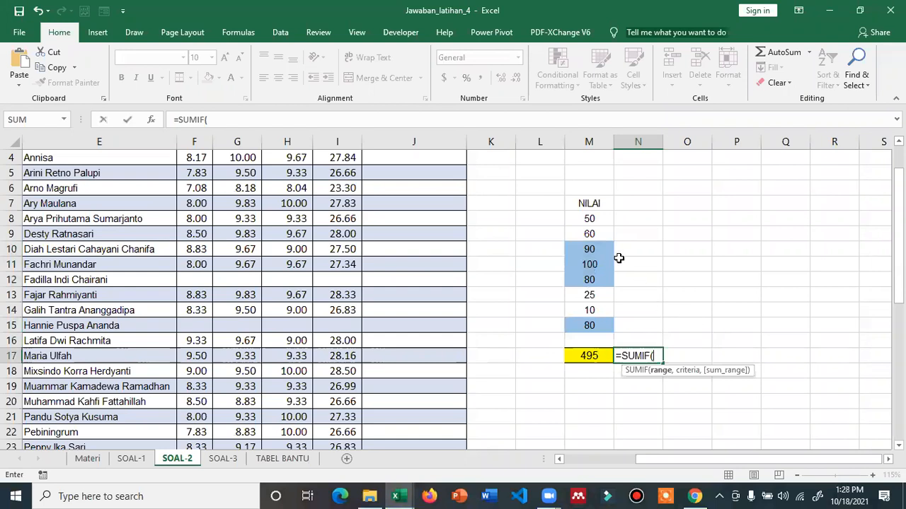
drag(585, 219, 596, 327)
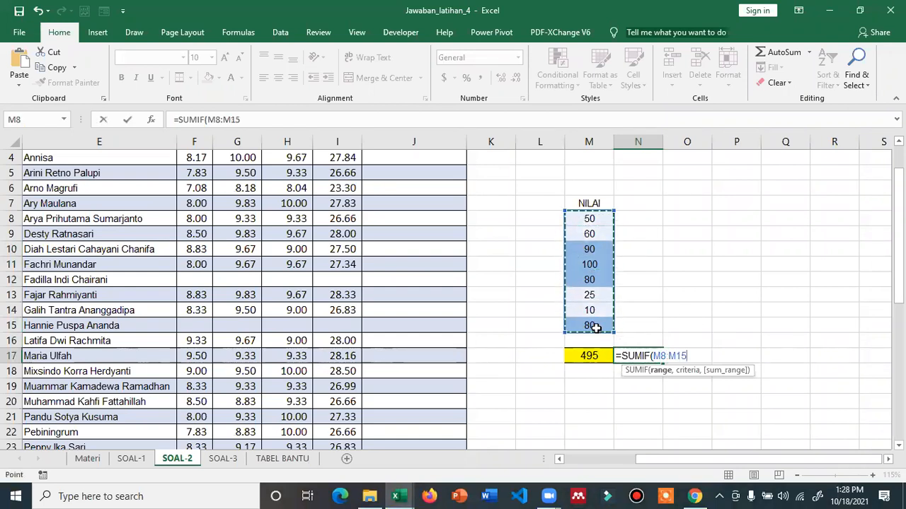
text(,">=70)
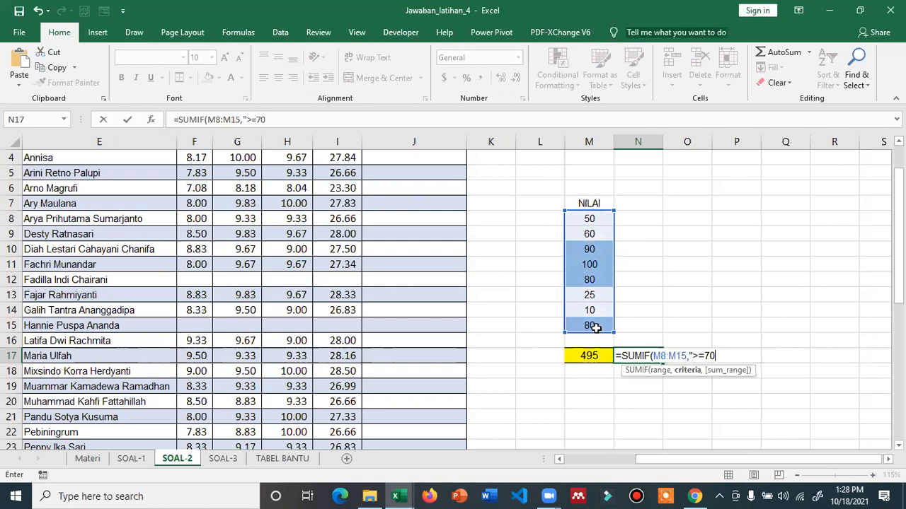
text("))
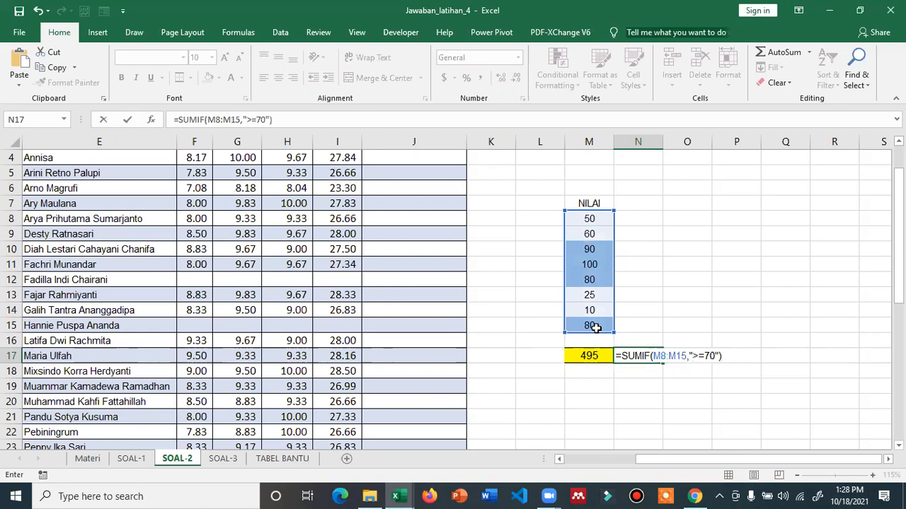
key(Return)
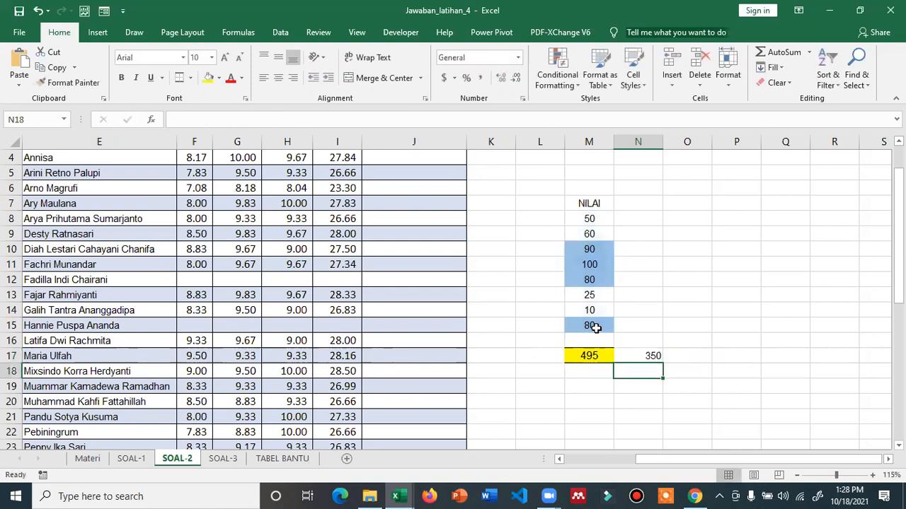
click(632, 350)
List the qualifying scores beside the NILAI column: 90, 100 and 80 in N10:N12, and 80 in N15
click(642, 249)
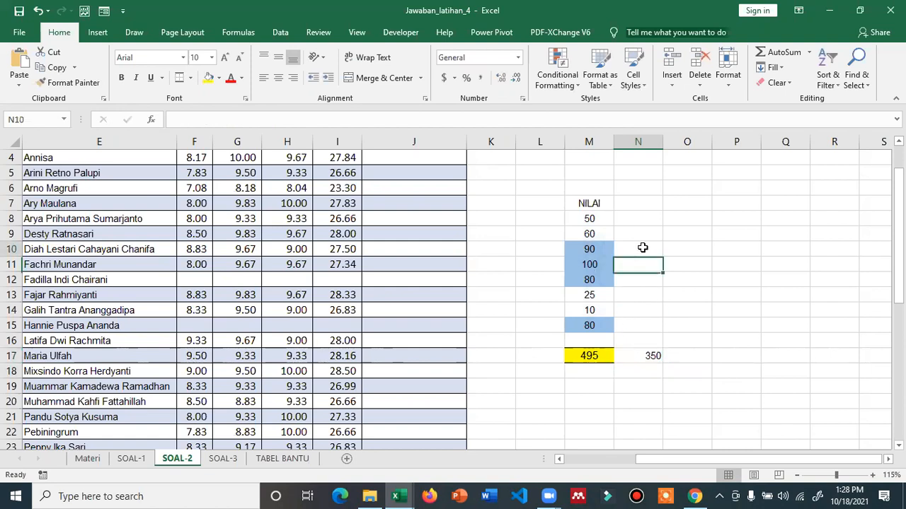
text(90)
key(Return)
text(100)
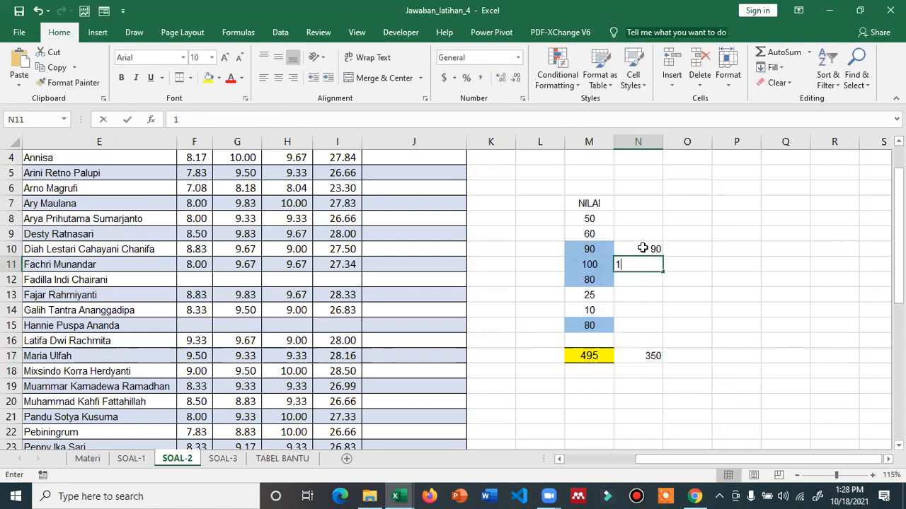
key(Return)
text(80)
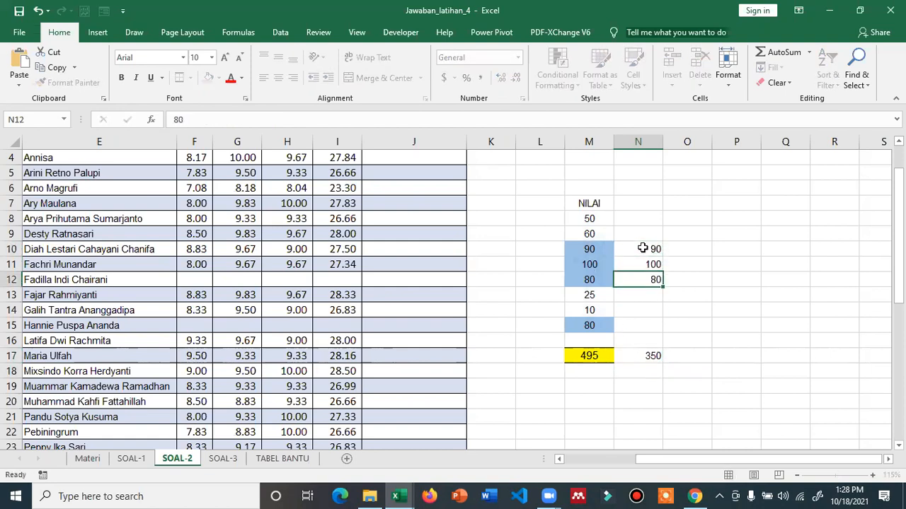
key(Return)
key(Return)
key(Return)
text(80)
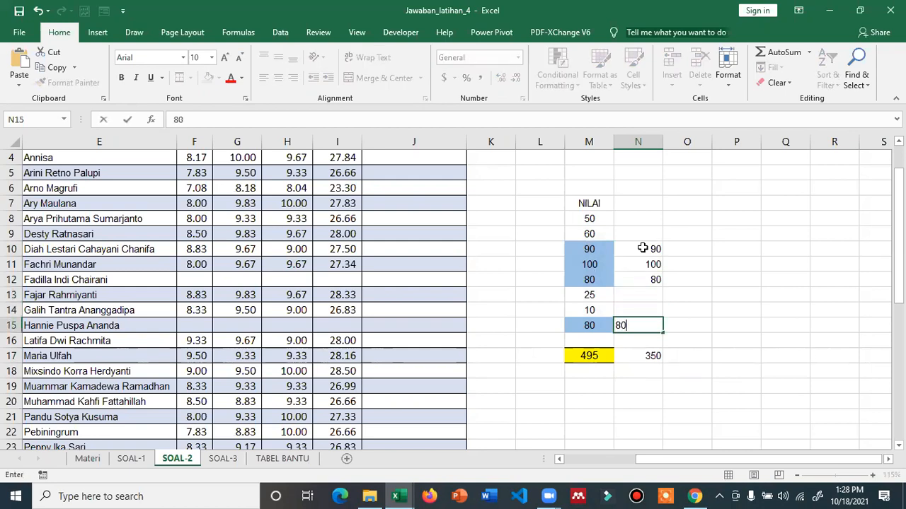
Head the column of qualifying scores "nilai > 70" in cell N7 and review the SUMIF formula in N17
click(636, 205)
text(nilai >)
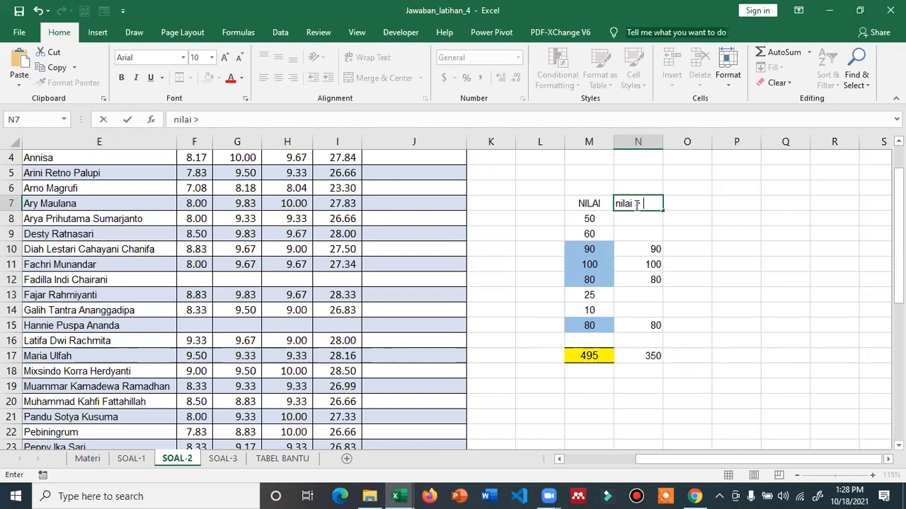
text( 70)
key(Return)
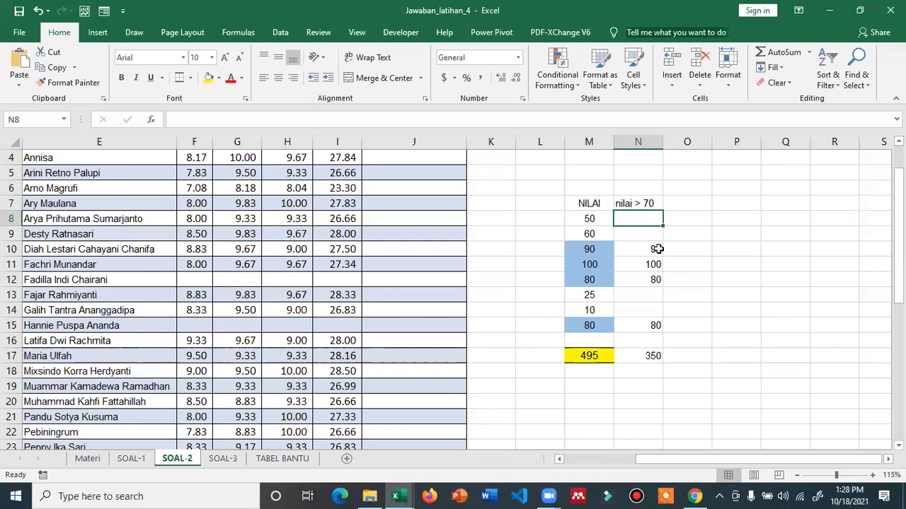
click(647, 352)
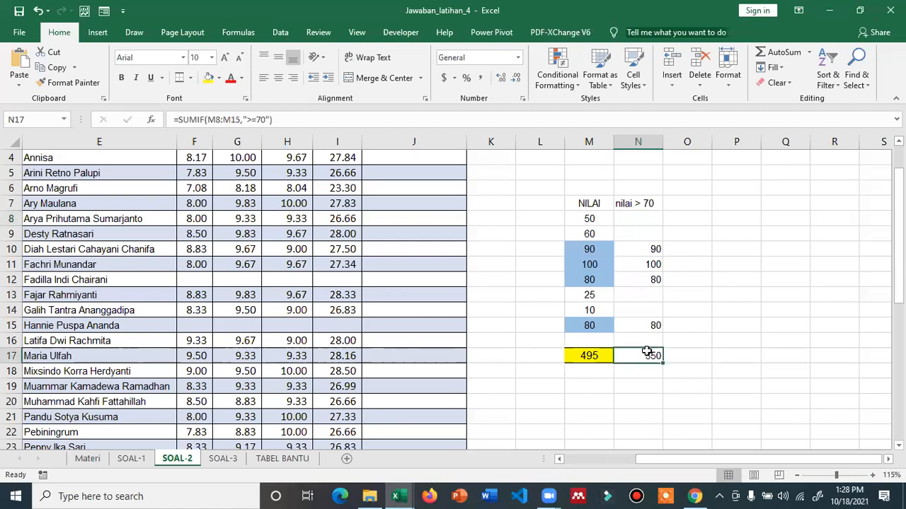
Add the column heading "NILAI <70" in cell O7
click(687, 202)
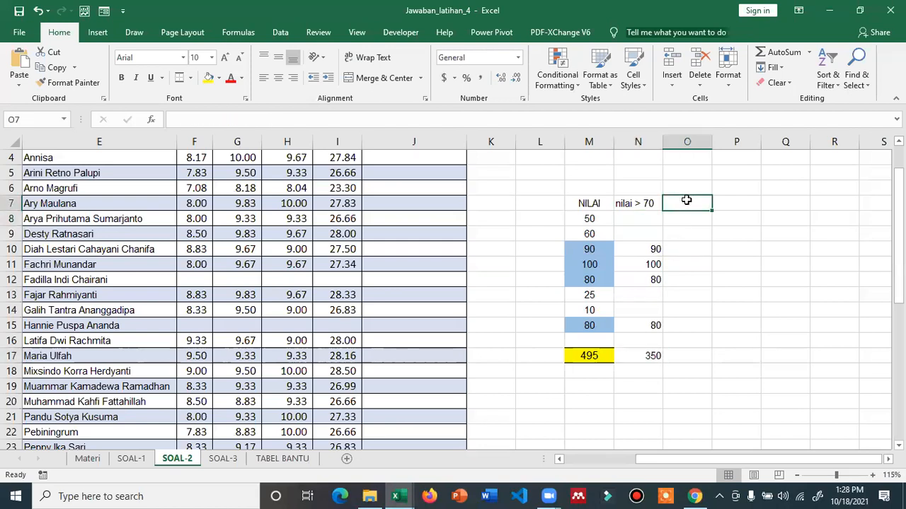
text(NILAI)
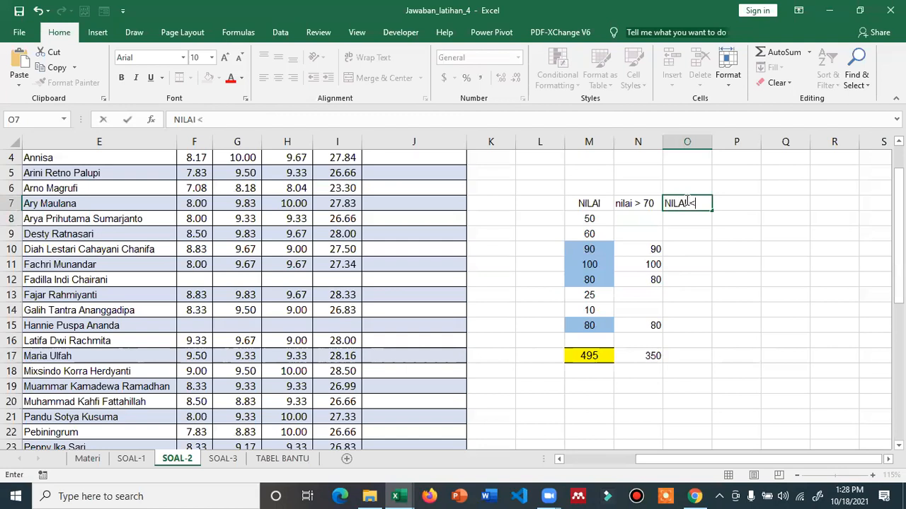
text( <70)
key(Return)
Sum only the scores below 70 in cell O17 with =SUMIF(M8:M15,"<70")
key(Down)
key(Down)
key(Down)
key(Down)
key(Down)
key(Down)
key(Down)
key(Down)
key(Down)
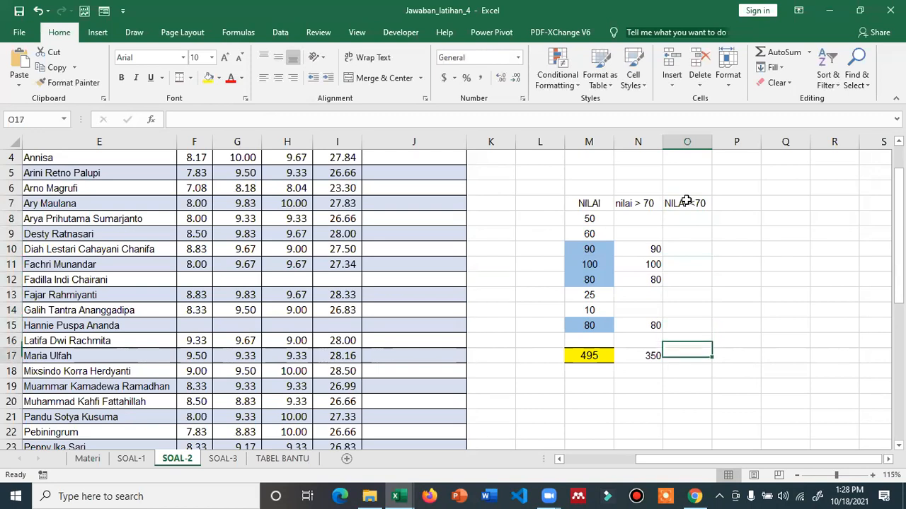
text(=SUMIF()
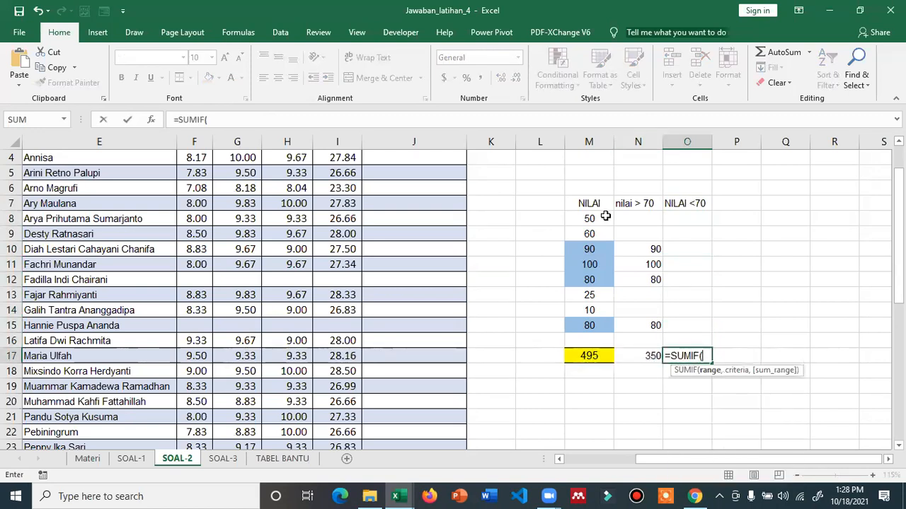
drag(594, 219, 590, 325)
text(,"<)
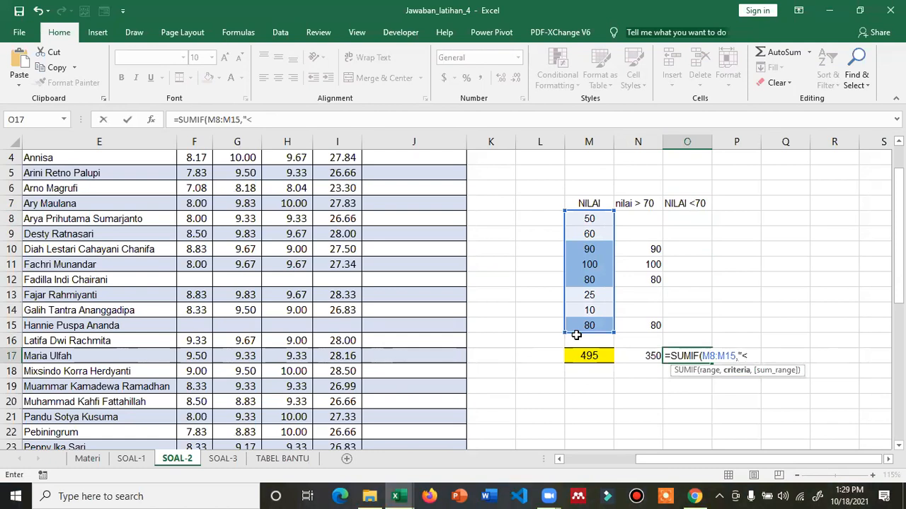
text(,)
key(BackSpace)
text())
key(Return)
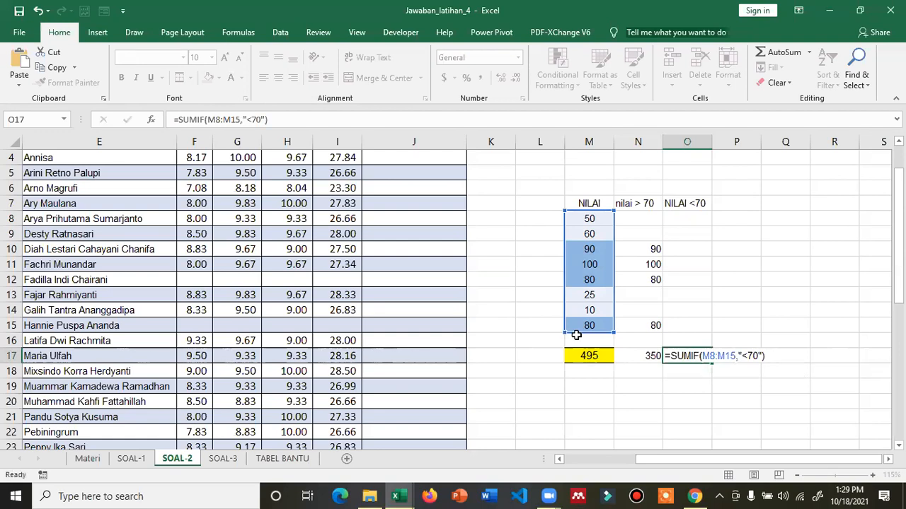
Copy the scores 50, 60, 25 and 10 into column O, aligning each with its original row in O8:O9 and O13:O14
drag(590, 220, 590, 235)
ctrl+drag(589, 299, 588, 310)
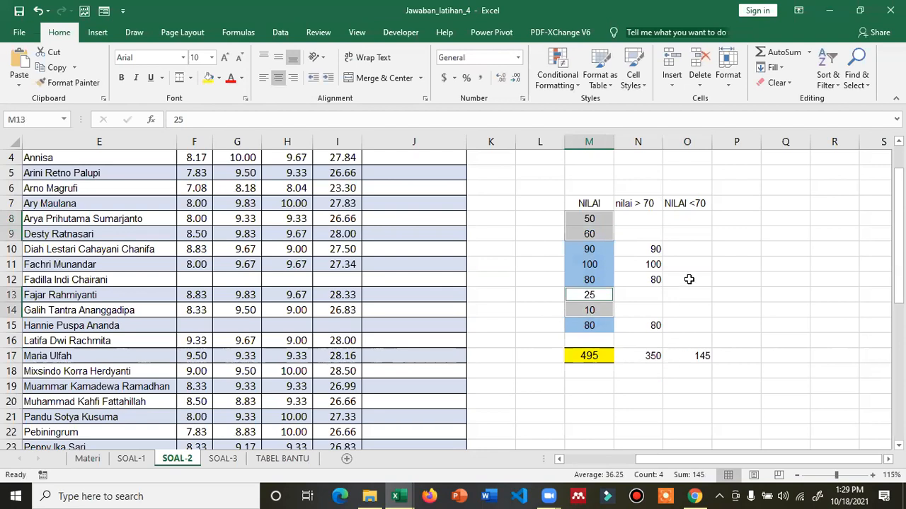
key(ctrl+c)
click(687, 220)
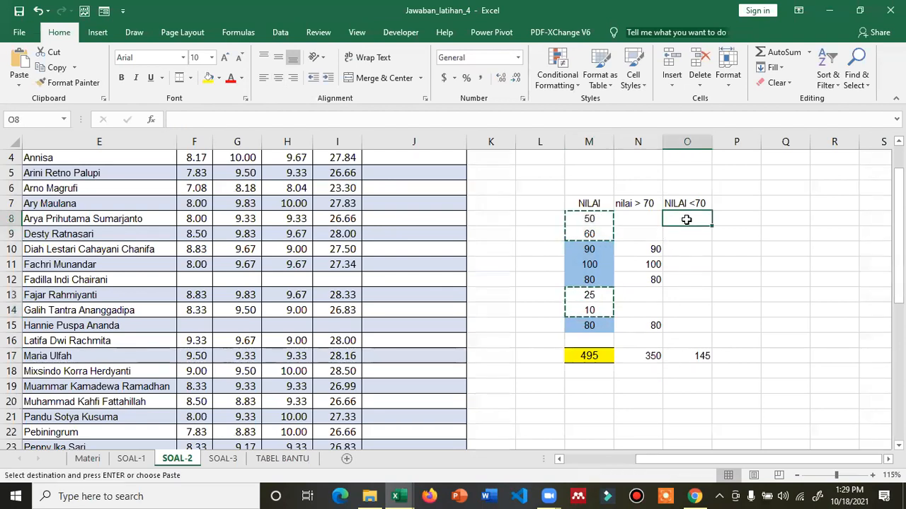
key(ctrl+v)
click(695, 265)
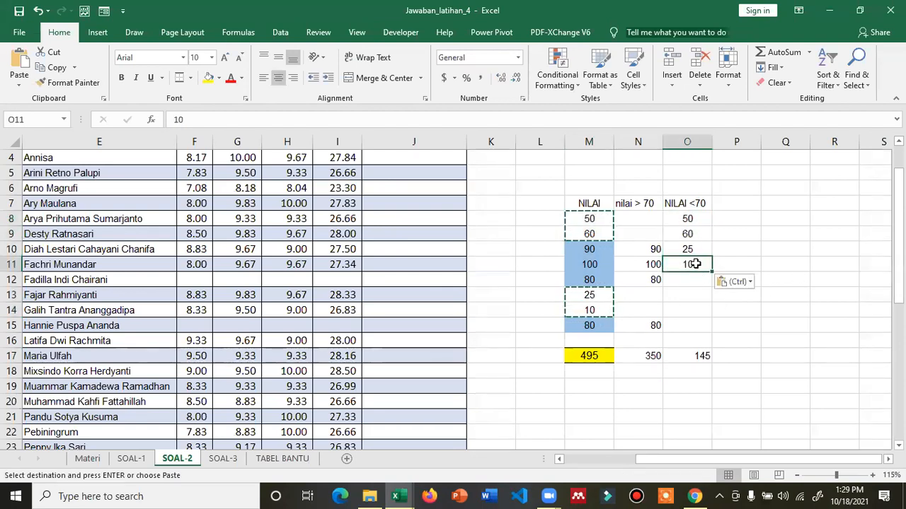
drag(698, 273, 692, 315)
click(691, 249)
drag(694, 256, 711, 301)
click(758, 282)
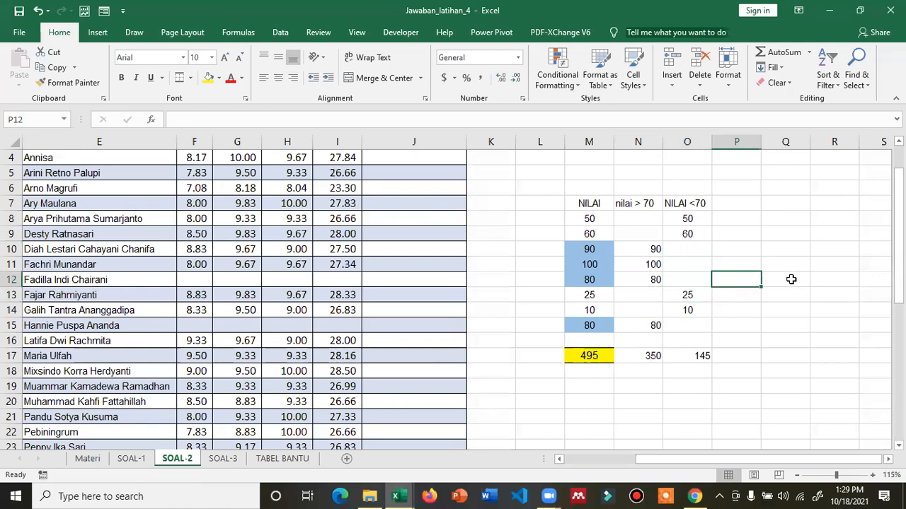
Select the copied low scores in O8:O14 to check their sum against the result in O17
click(696, 357)
drag(678, 219, 688, 311)
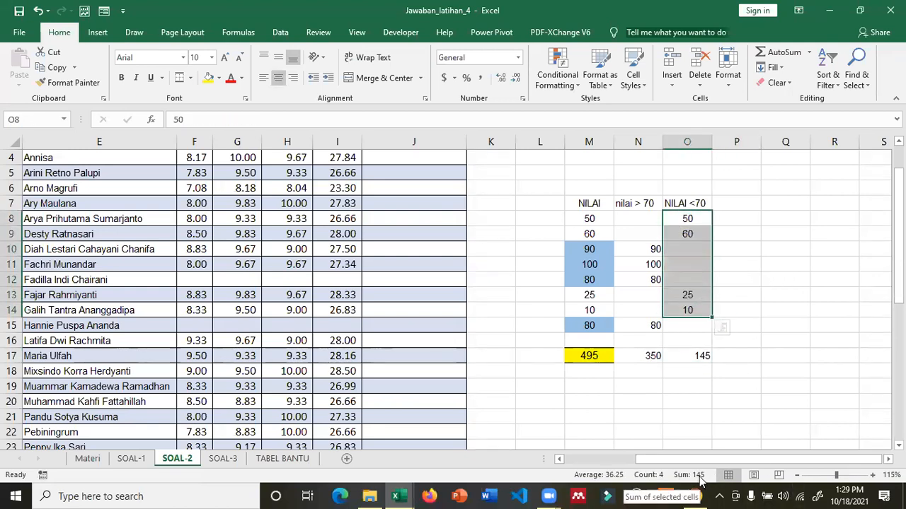
Make the SUMIF results in N17 and O17 bold and centred, with top and bottom borders on O17
click(686, 354)
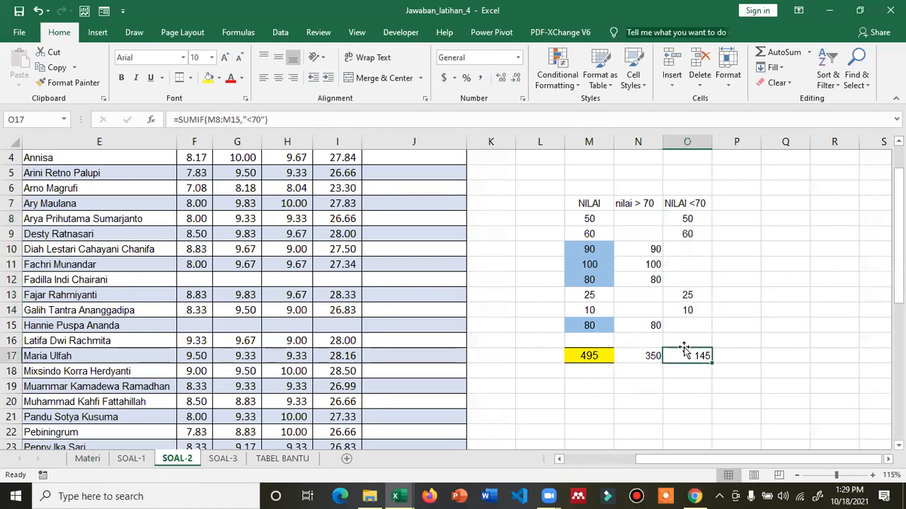
key(ctrl+b)
click(278, 78)
click(278, 57)
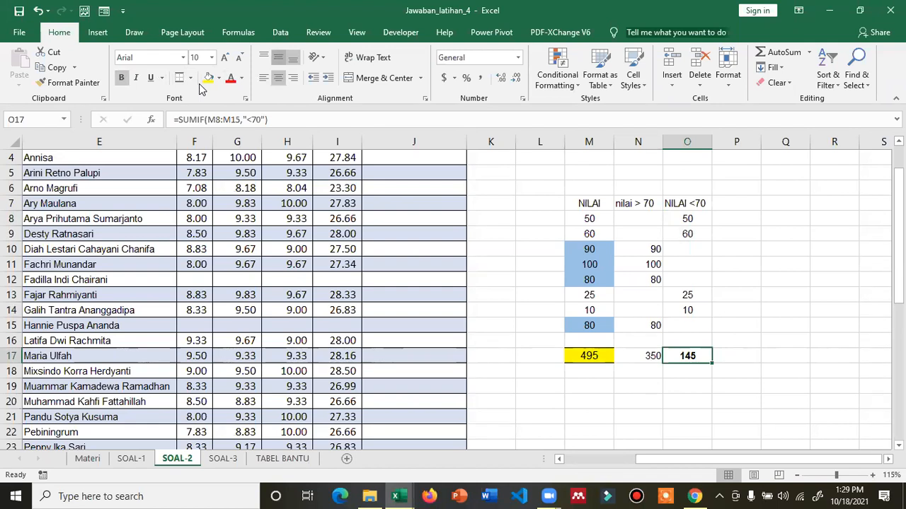
click(643, 357)
drag(658, 354, 677, 354)
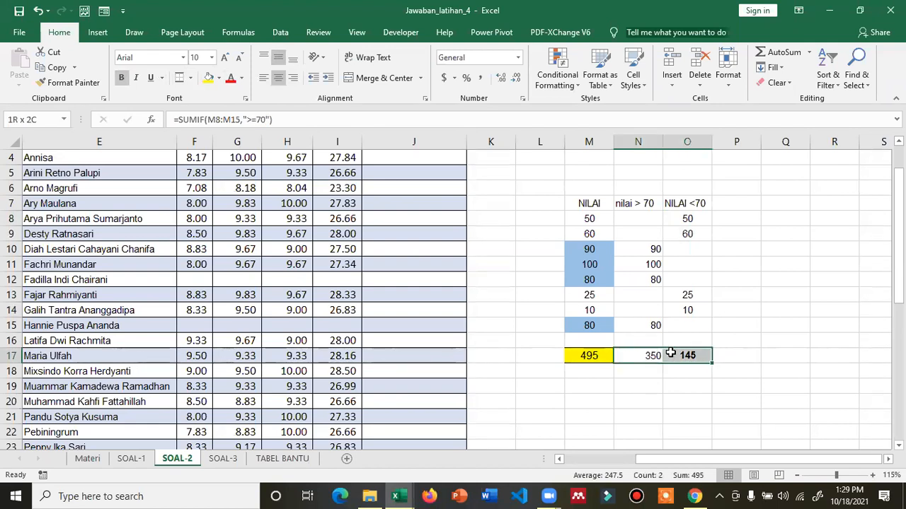
click(121, 78)
click(278, 78)
click(783, 313)
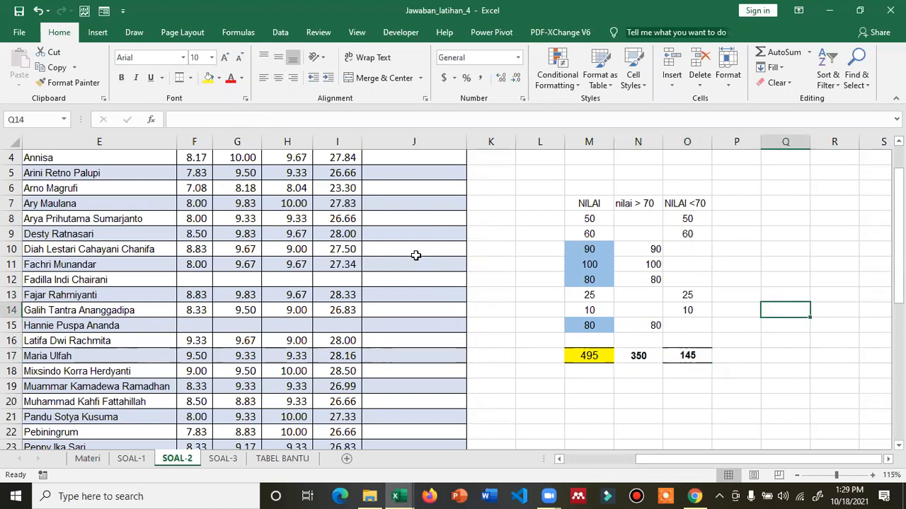
scroll(239, 217, up, 1)
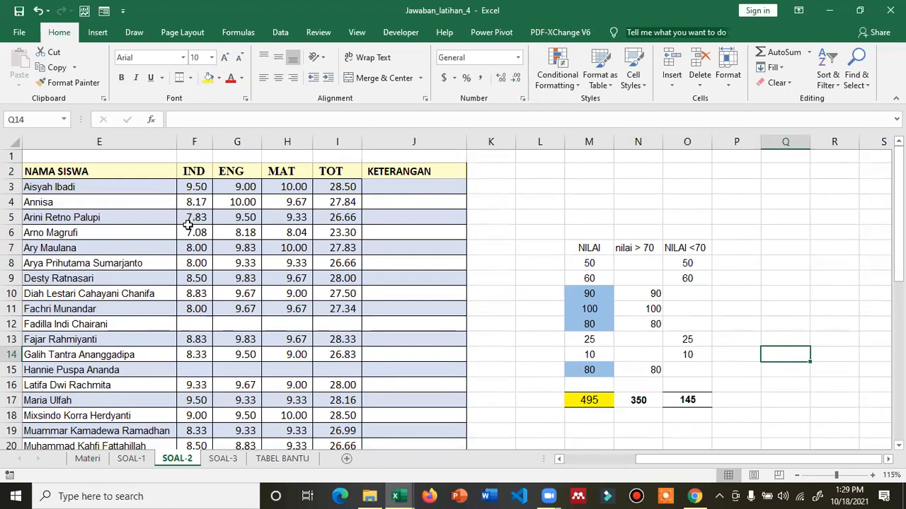
click(200, 187)
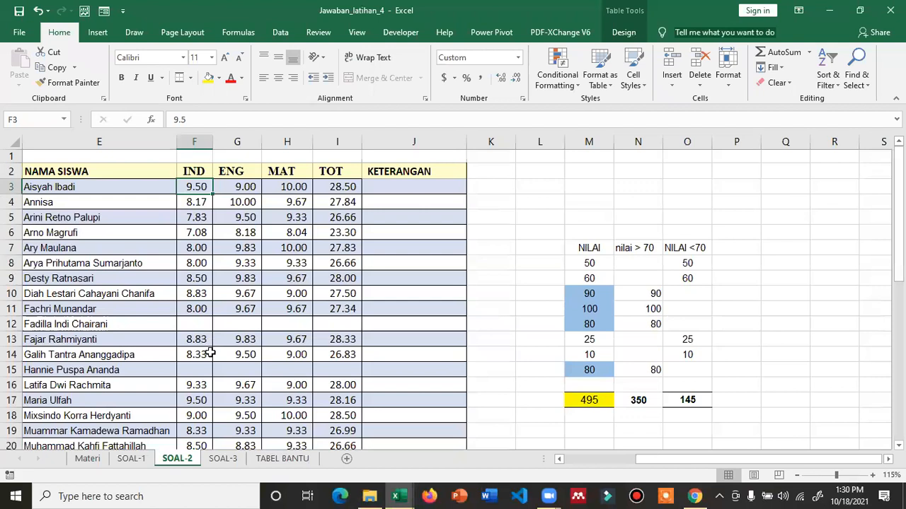
click(595, 401)
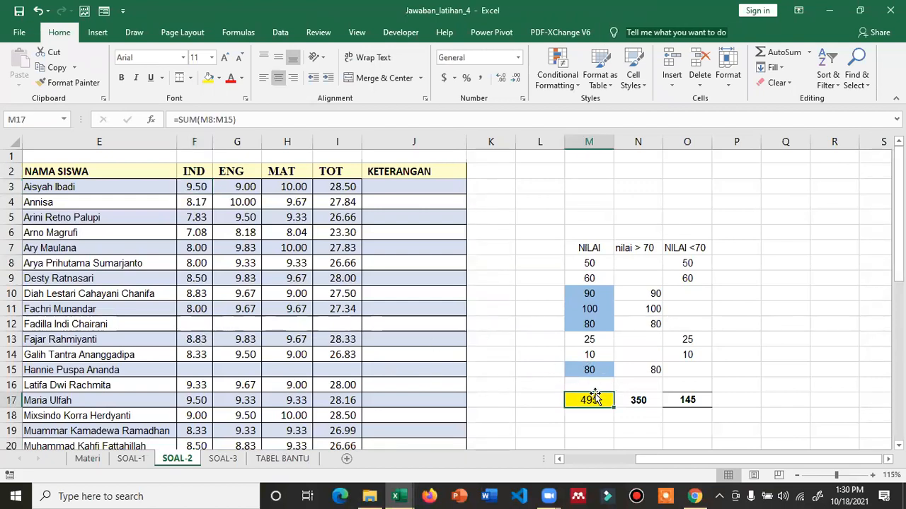
scroll(611, 396, down, 2)
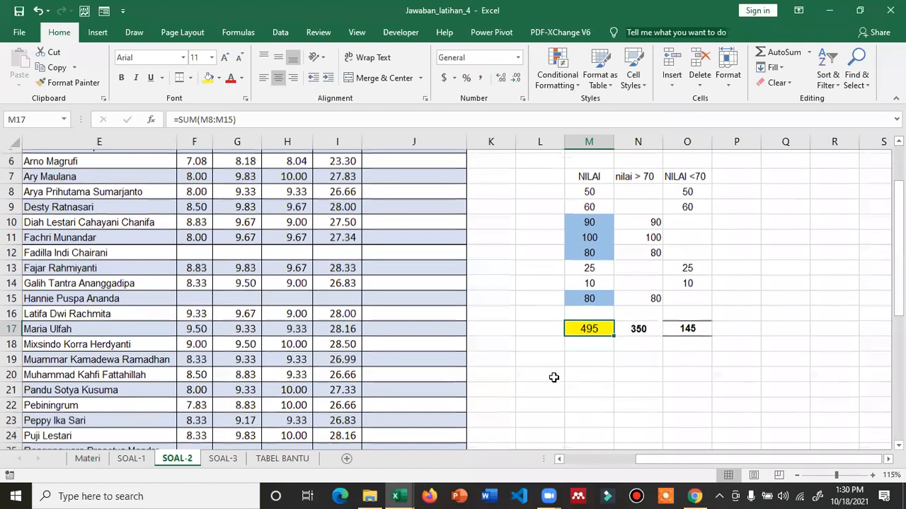
scroll(566, 340, down, 2)
scroll(587, 283, up, 2)
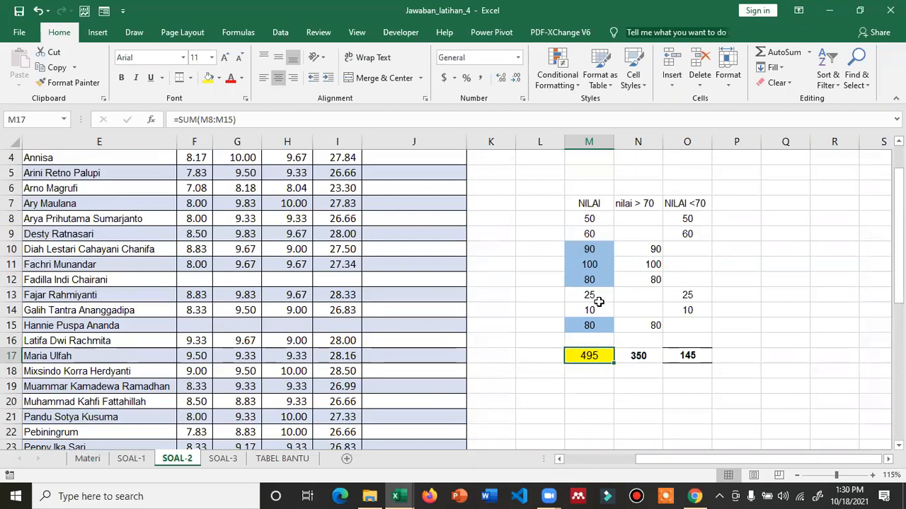
Enter the label SUMIF in cell M19 below the totals
click(587, 384)
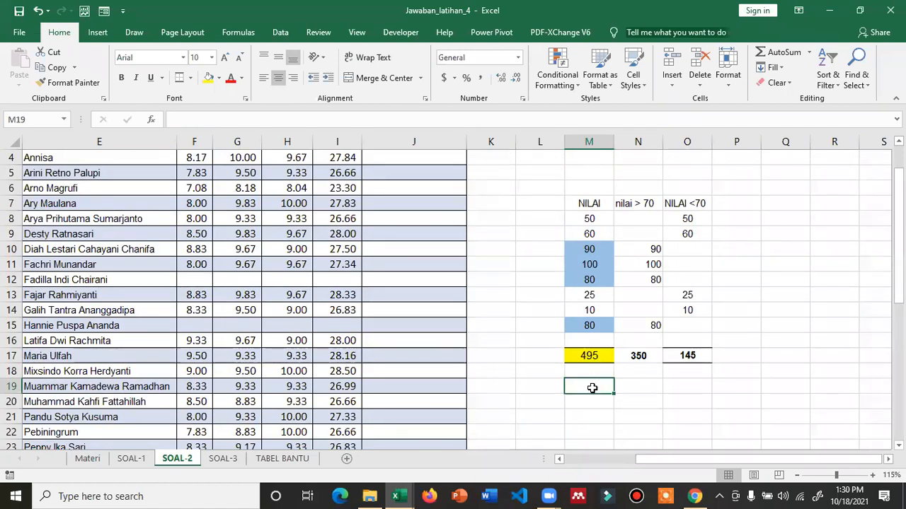
text('sum)
key(BackSpace)
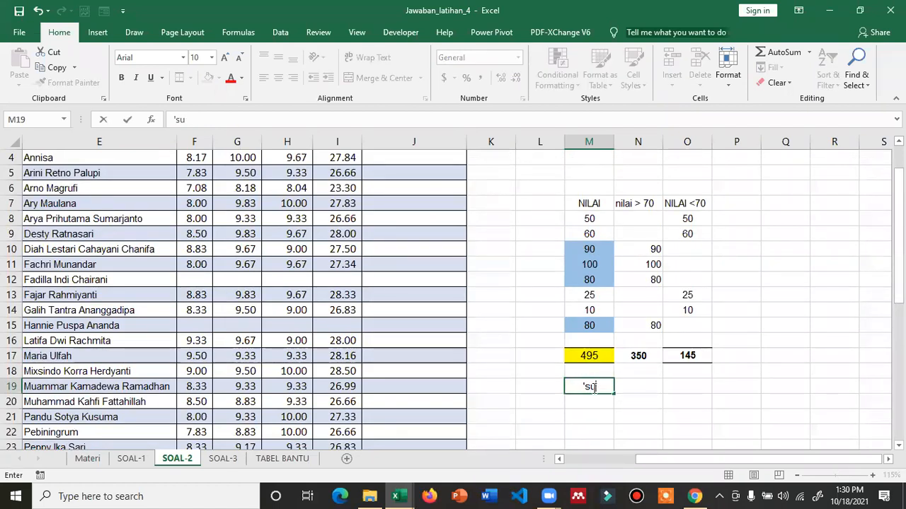
text(SUMIF)
key(Return)
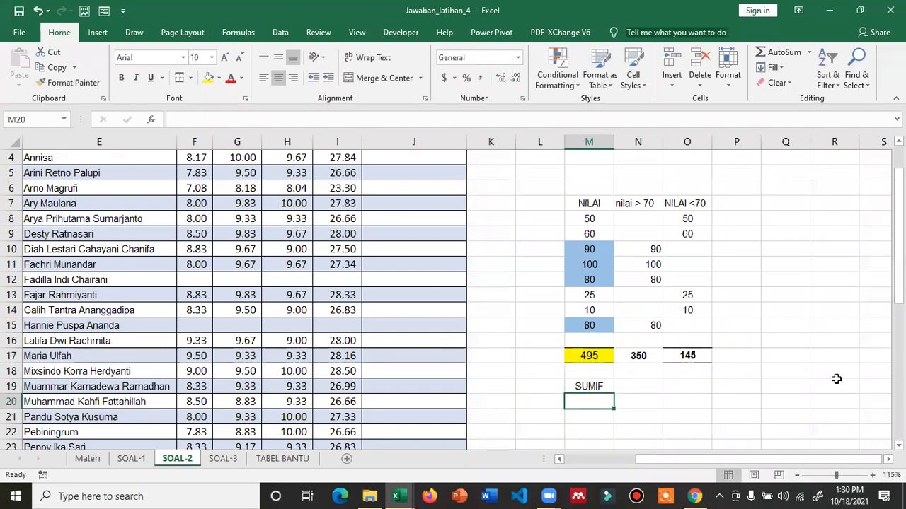
text(=SUM)
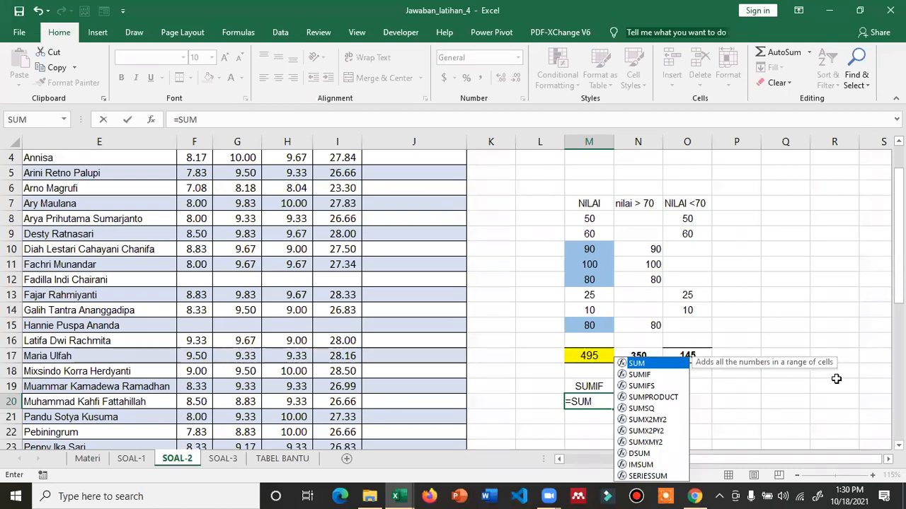
text(()
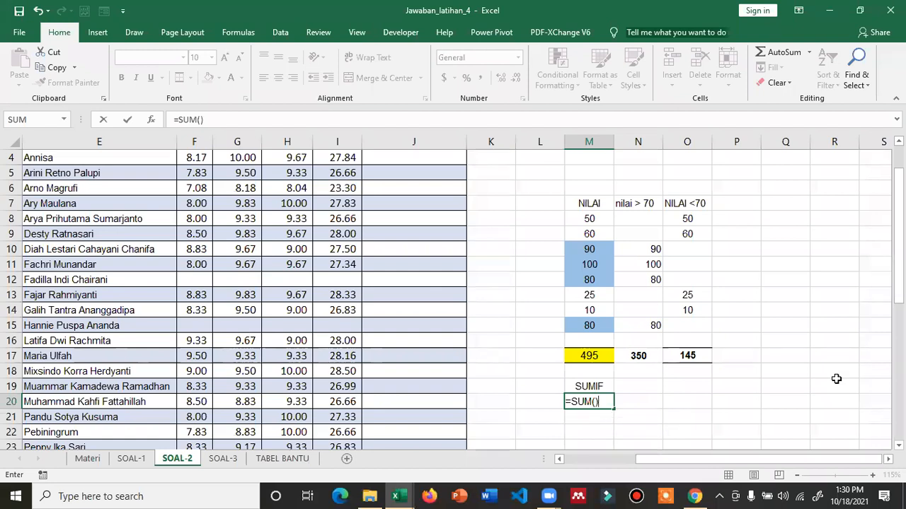
key(Return)
key(Return)
key(Escape)
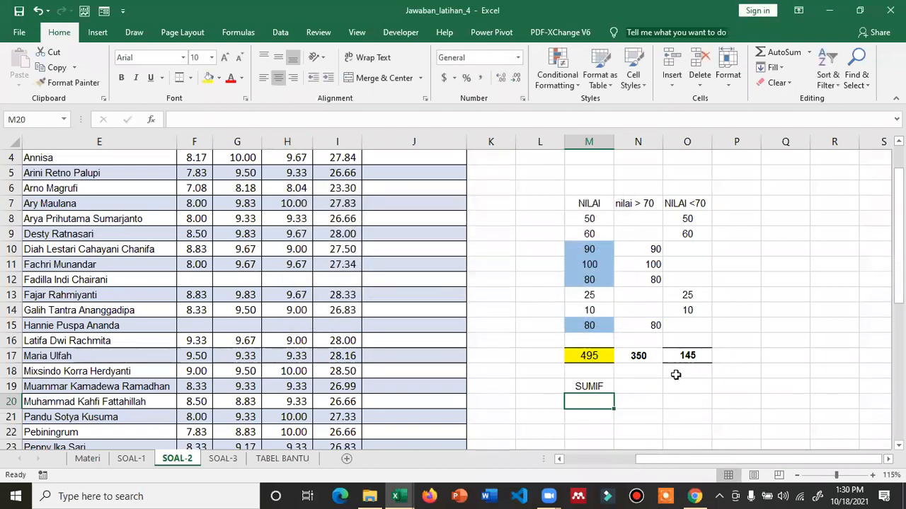
Enter the label soal in M22 and the question "total siswa yang ujian bhs indonesia > 7.00" in M23
scroll(676, 375, up, 1)
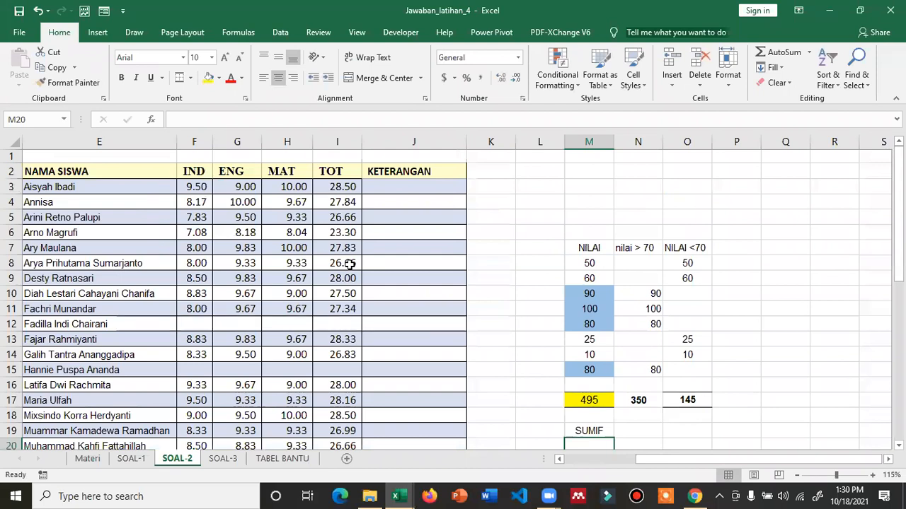
click(193, 187)
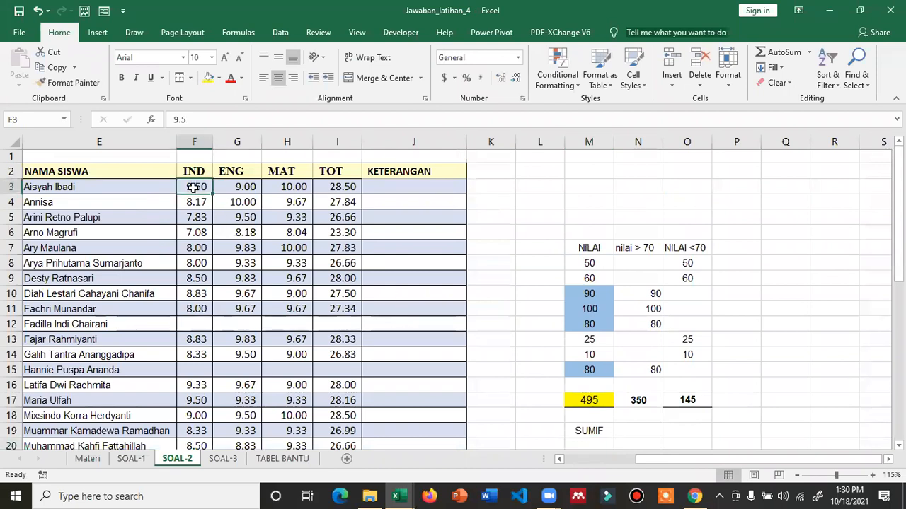
drag(193, 195, 201, 318)
scroll(529, 330, down, 4)
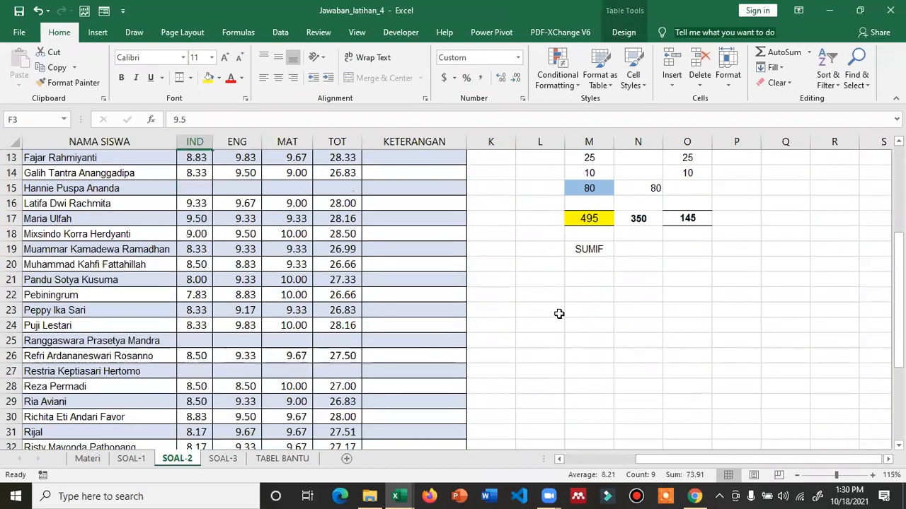
click(578, 298)
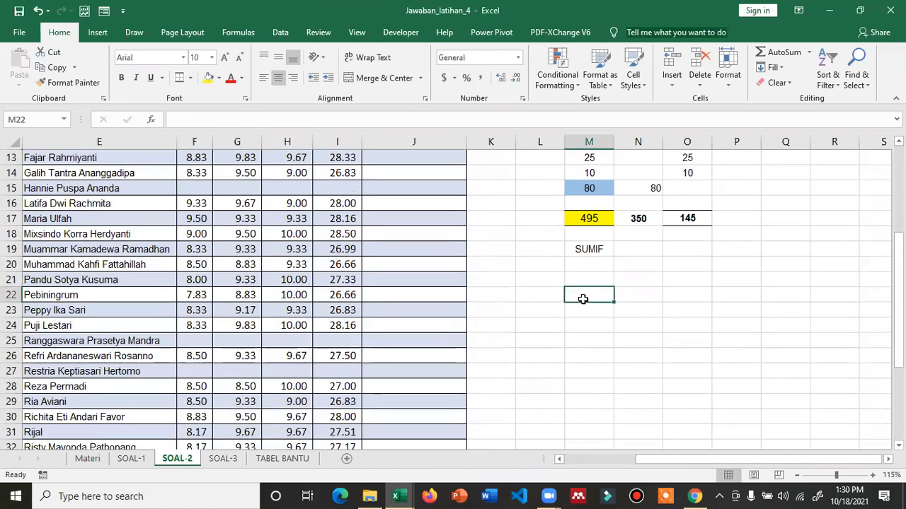
text(soal)
key(Return)
text(t)
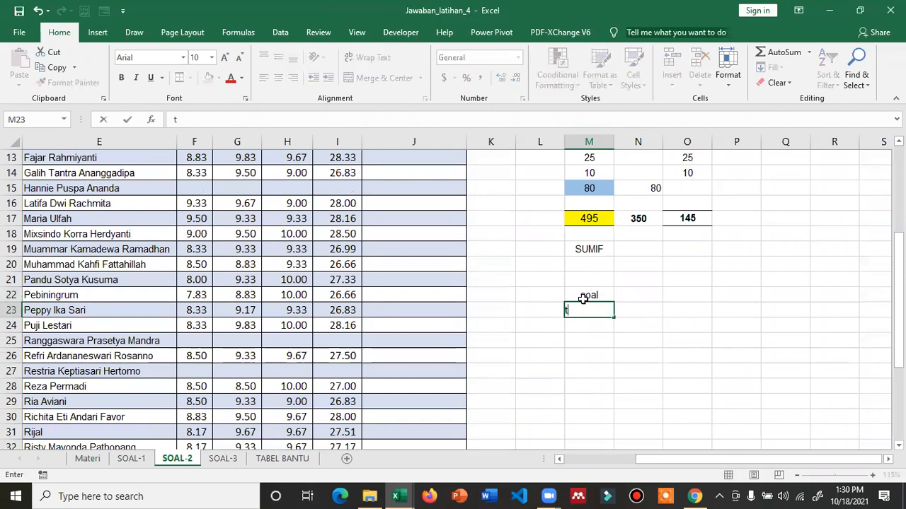
text(otal siswa yang i)
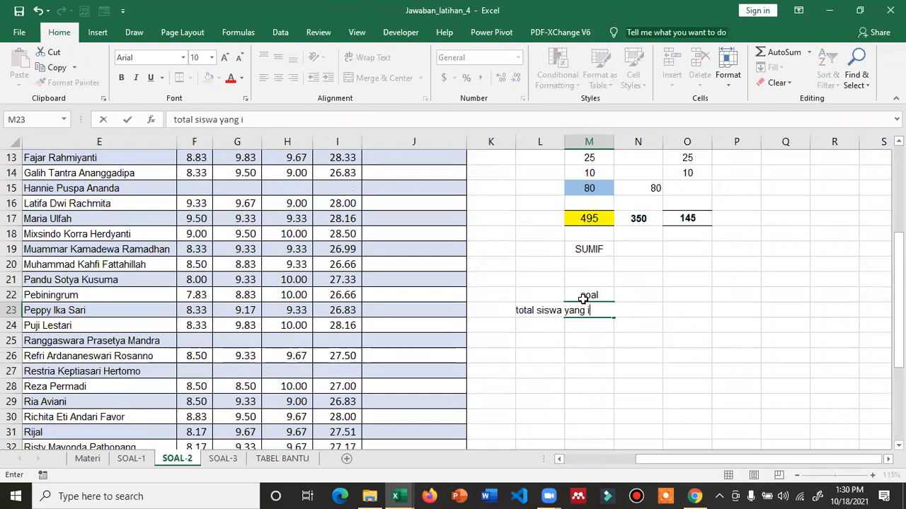
key(BackSpace)
text(ujian bhs indone)
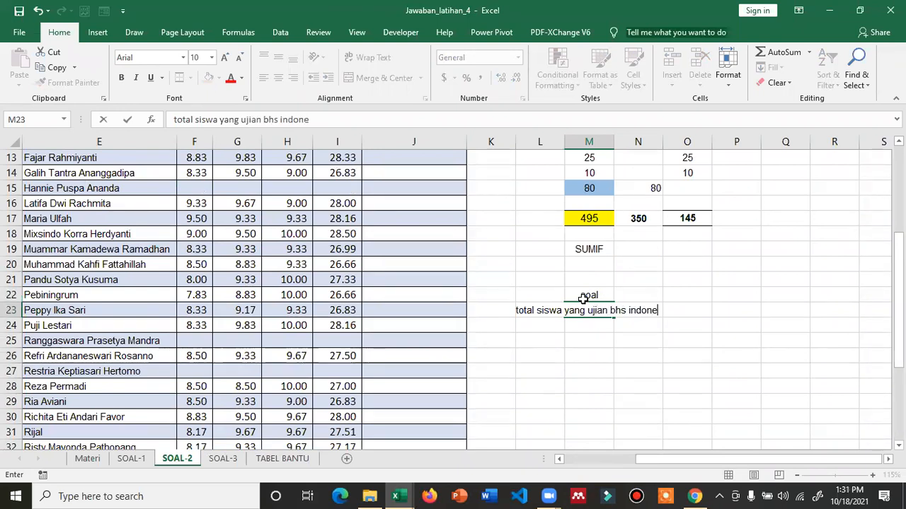
text(sia)
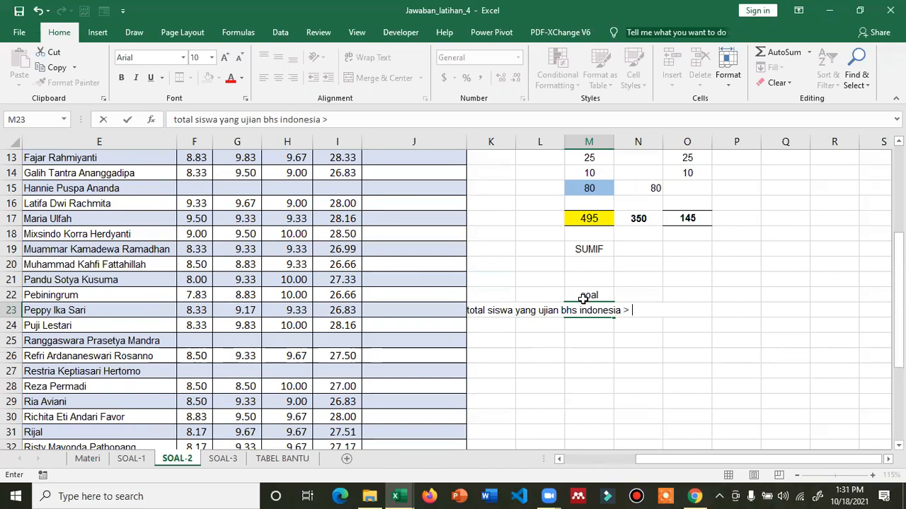
text( > 7.00)
key(Return)
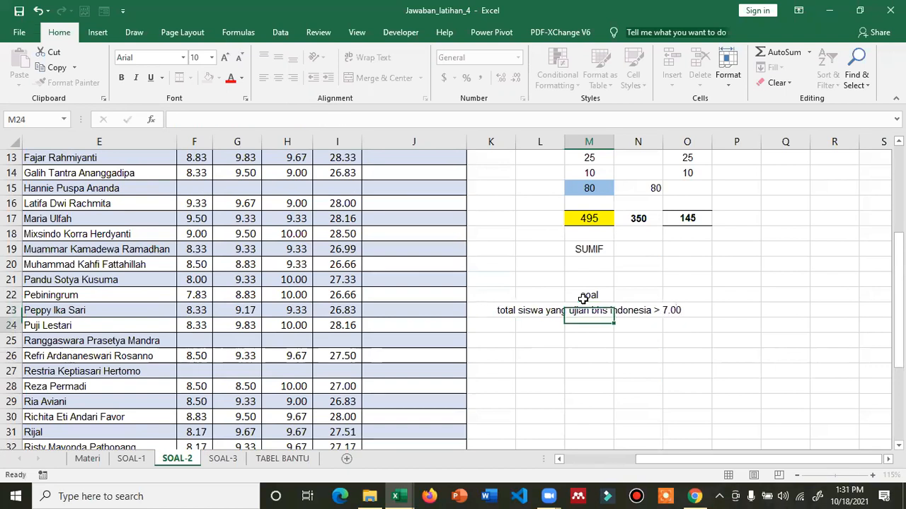
Left-align the question in M23 and rewrite the heading in M22 as SOAL
key(Up)
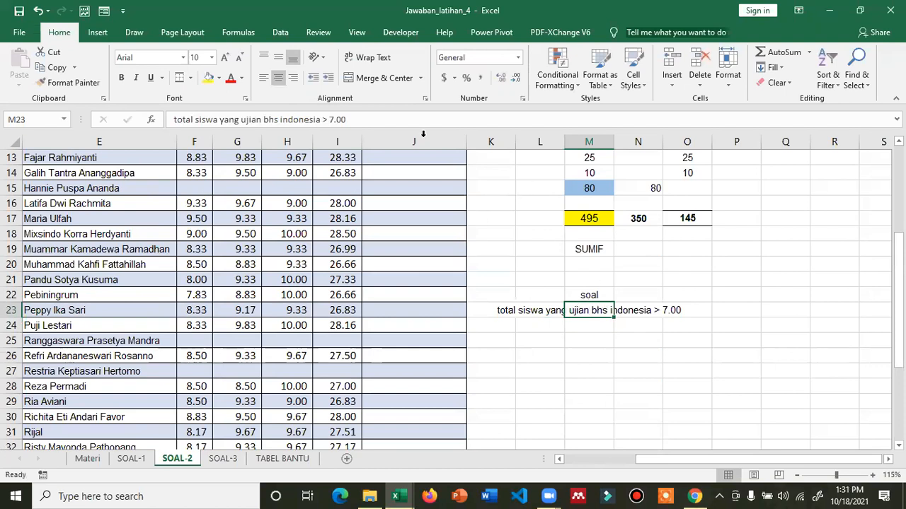
click(264, 78)
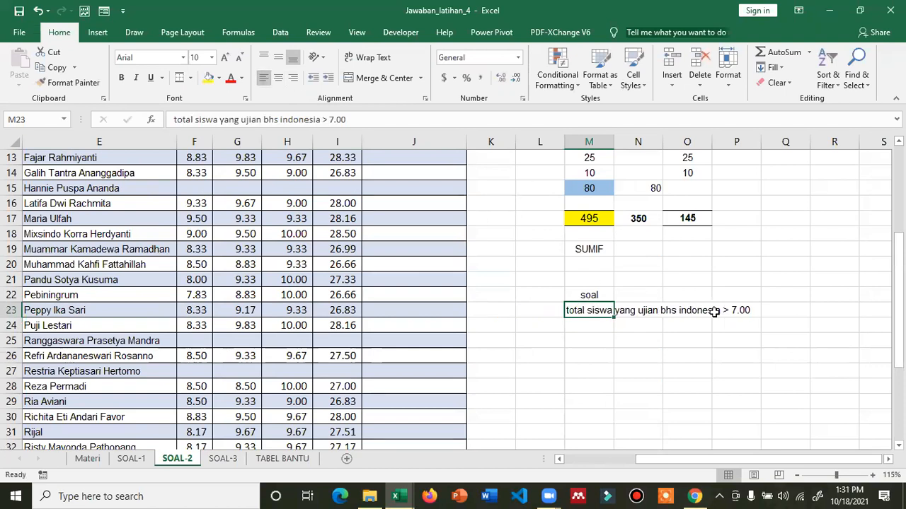
click(596, 297)
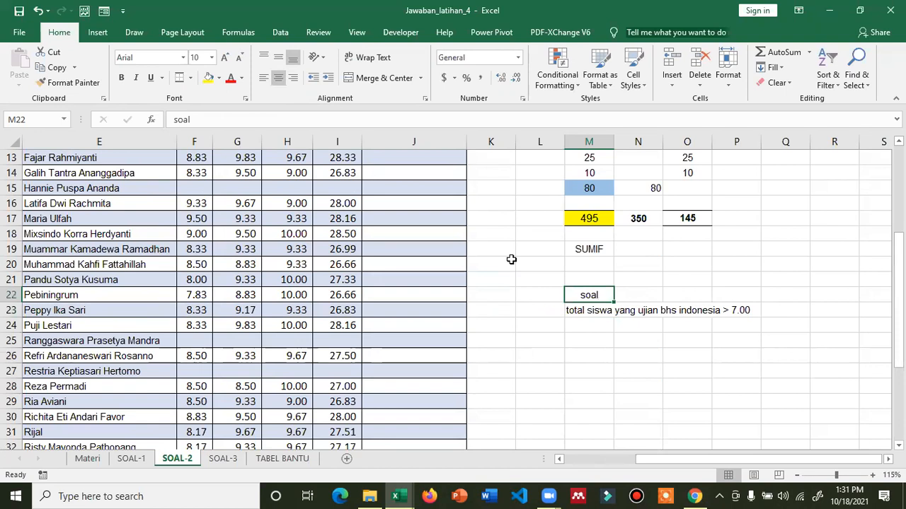
text(SOAL)
key(Return)
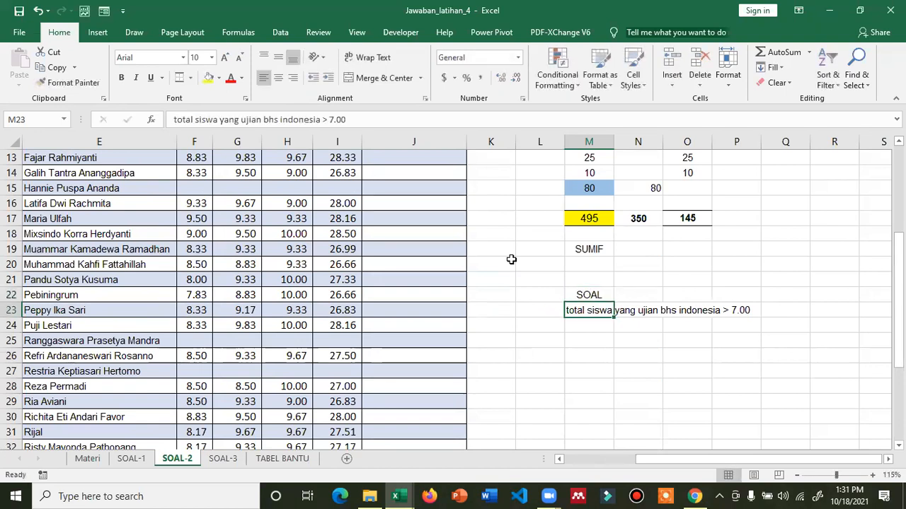
Prefix the question in M23 with the number "1."
key(F2)
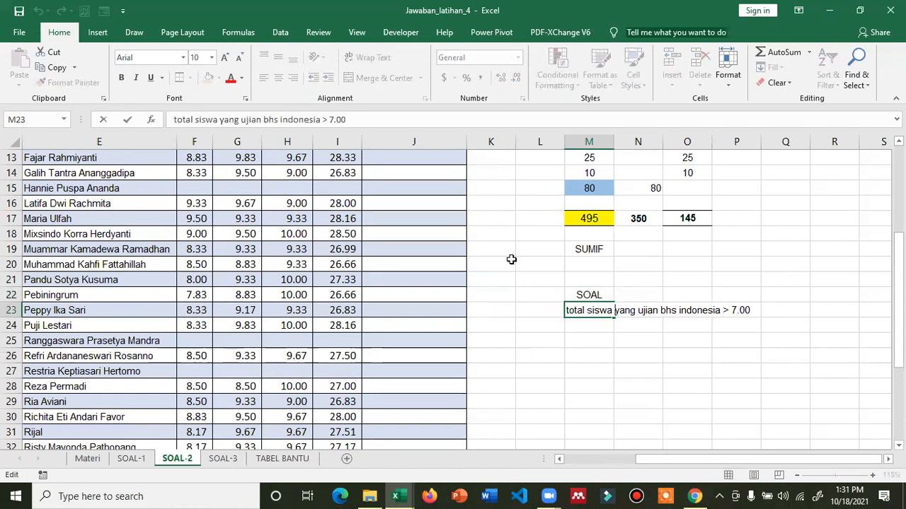
text(1.)
key(Return)
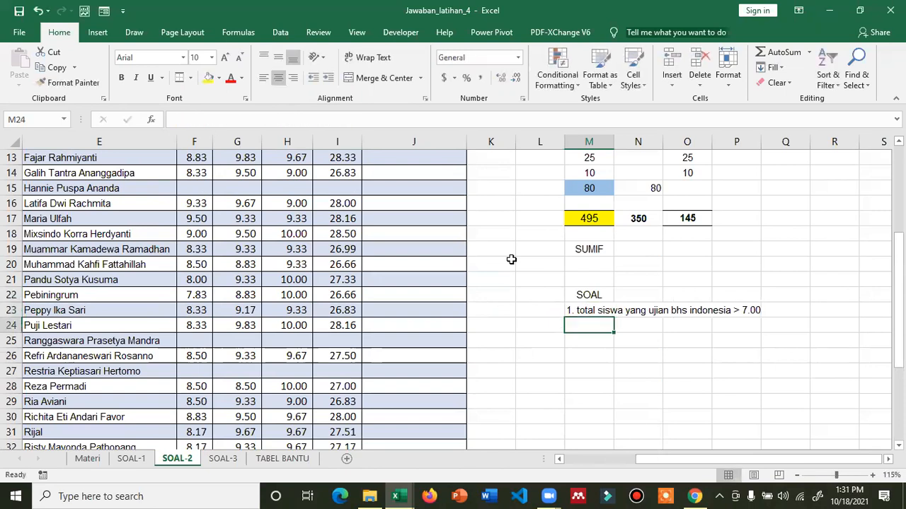
Enter the heading TOTAL in Q22, on the same row as the SOAL heading
click(784, 313)
click(786, 297)
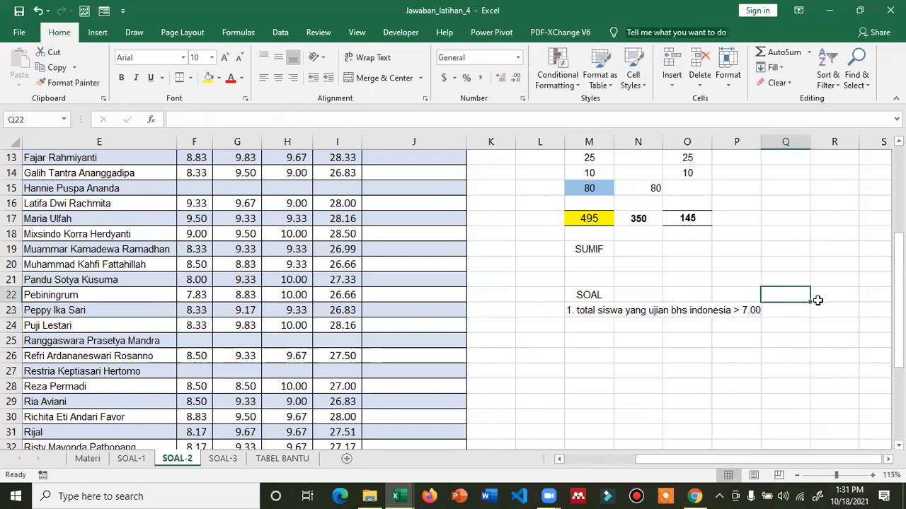
text(TOTAL)
key(Return)
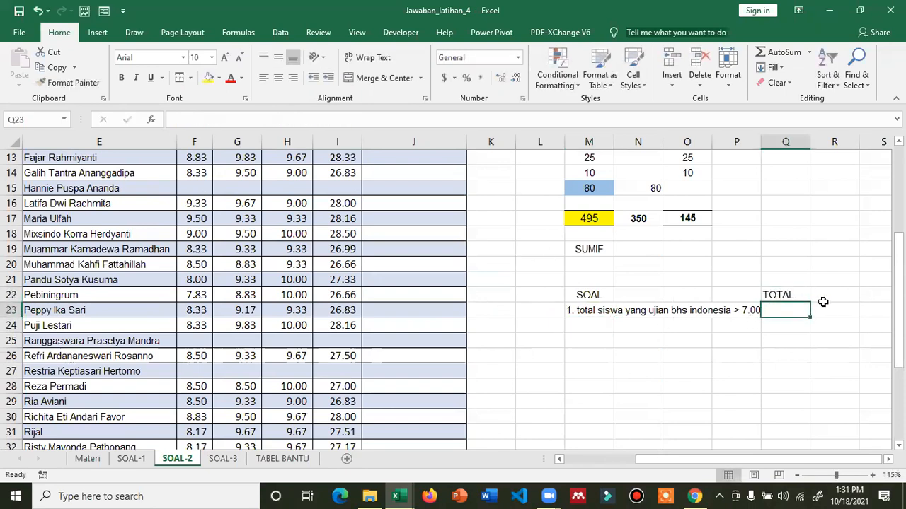
Begin the second question in M24 with the number "2."
key(Down)
key(Left)
key(Left)
key(Left)
key(Left)
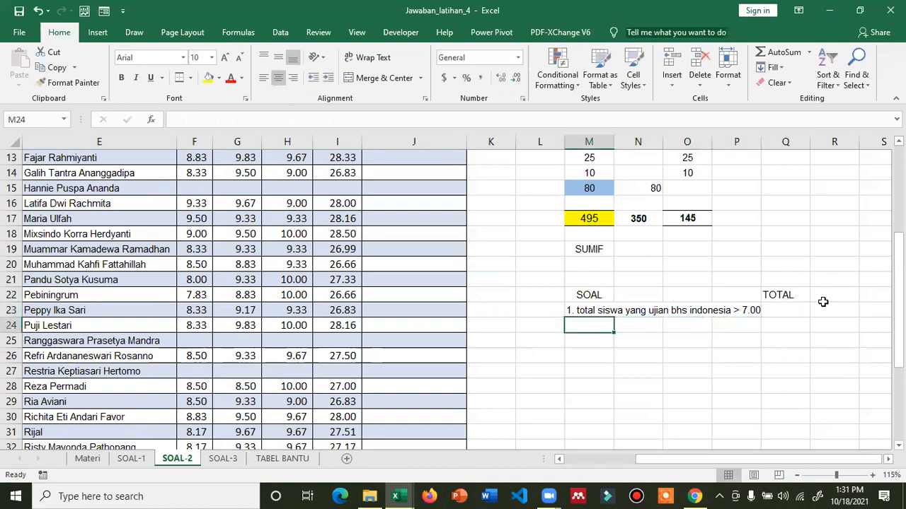
text(2)
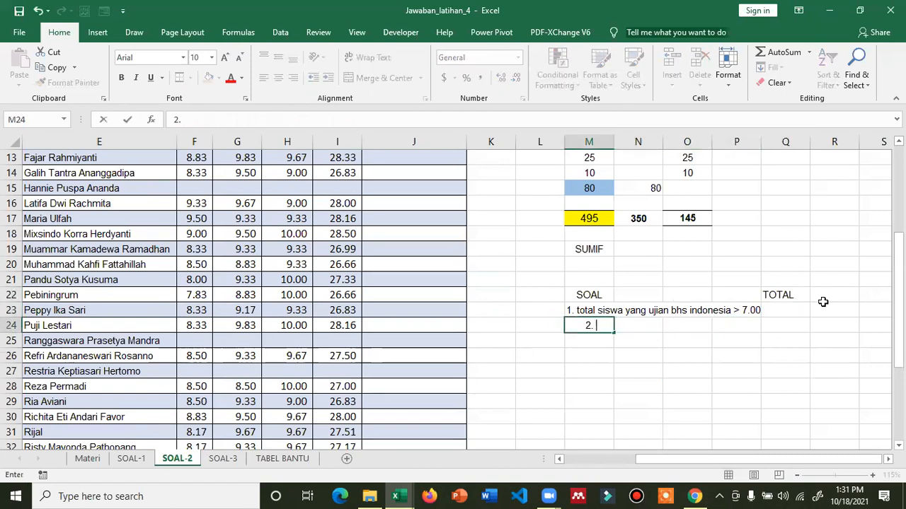
text(. BERAPA TOTAL)
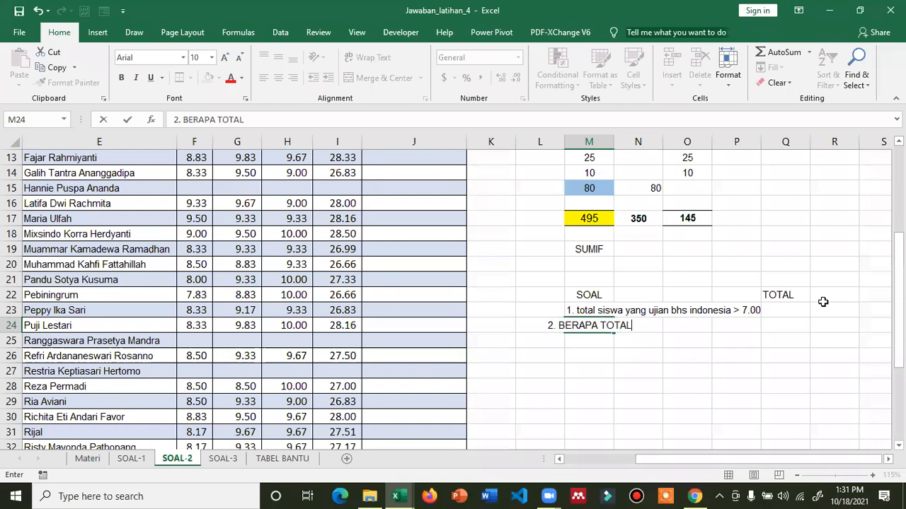
text( NILAI)
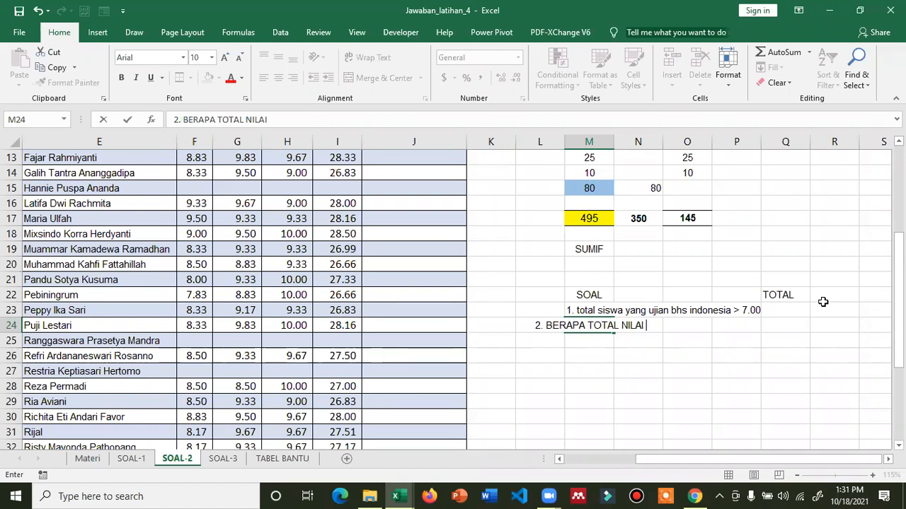
key(BackSpace)
key(BackSpace)
key(BackSpace)
key(BackSpace)
key(BackSpace)
key(BackSpace)
key(BackSpace)
key(BackSpace)
key(BackSpace)
key(BackSpace)
key(BackSpace)
key(BackSpace)
key(BackSpace)
key(BackSpace)
key(BackSpace)
key(BackSpace)
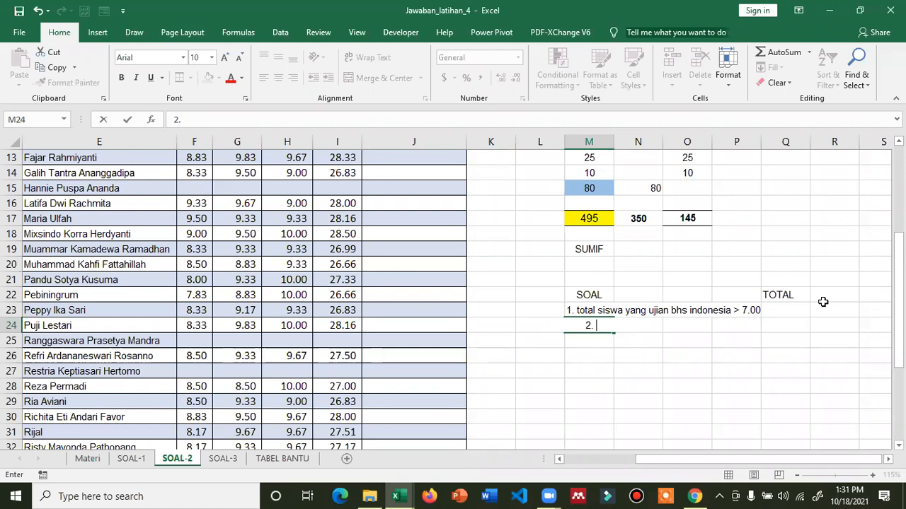
Complete the question in M24 as "2. berapa total siswa yang ujian bhs indonesia <70"
text(bera)
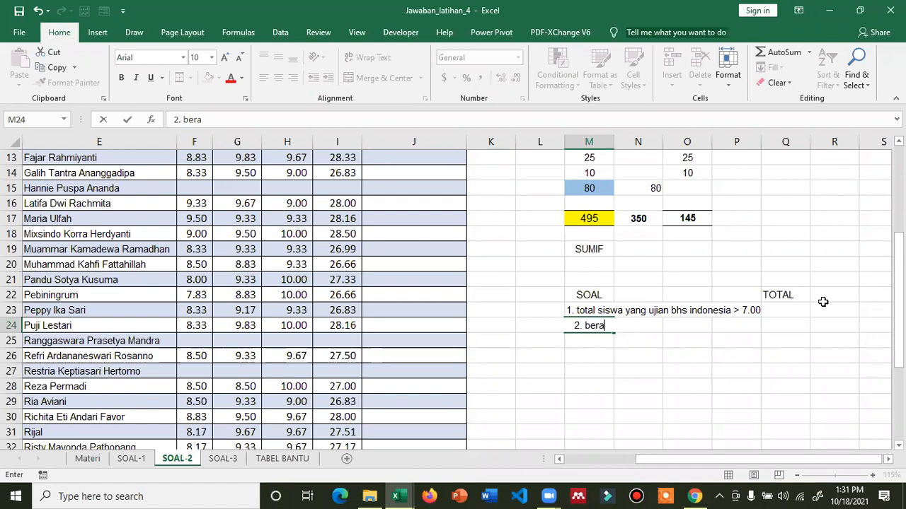
text(pa total sis)
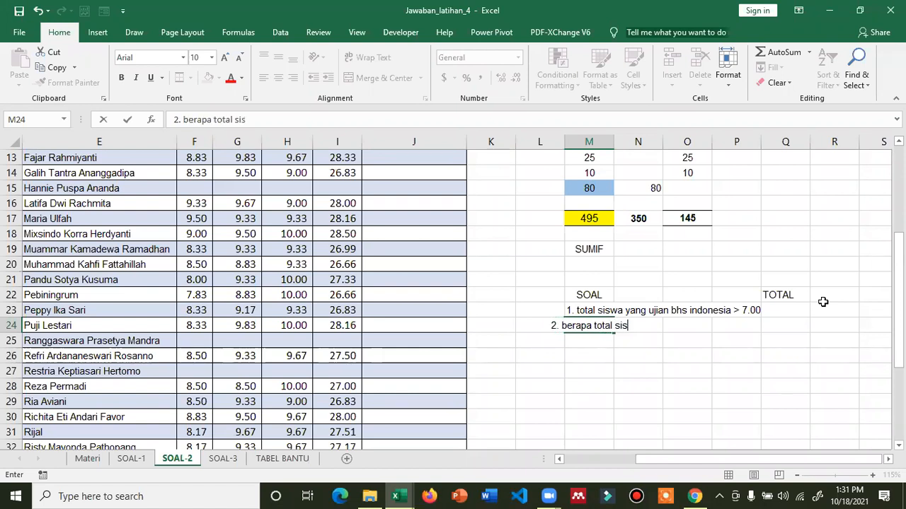
text(wa yang n)
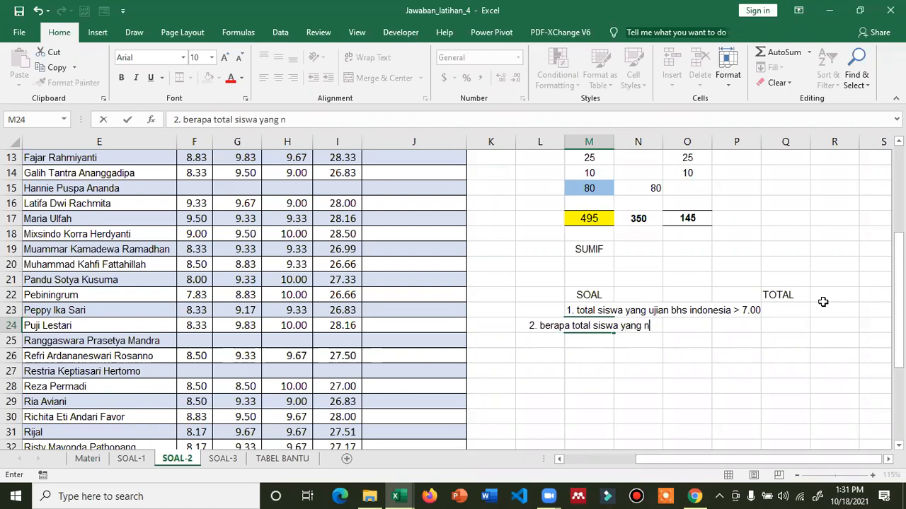
key(BackSpace)
text(ujian b)
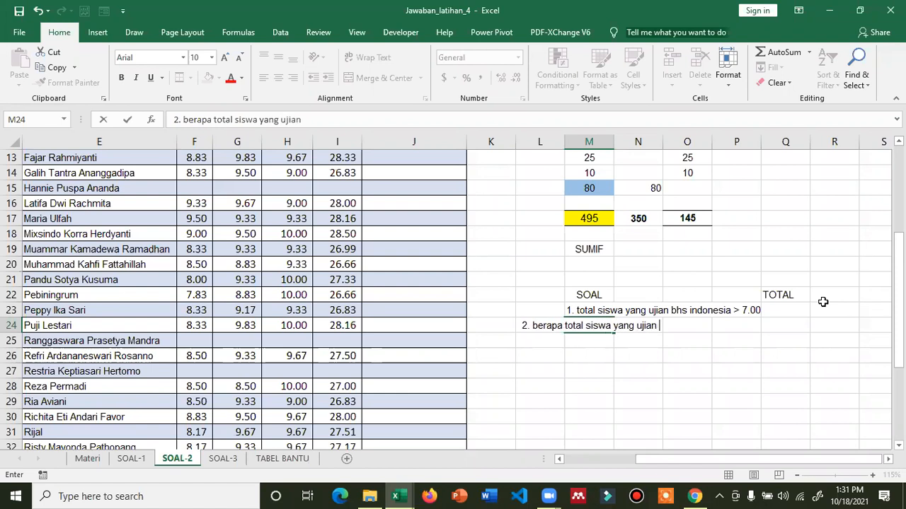
text(hs indone)
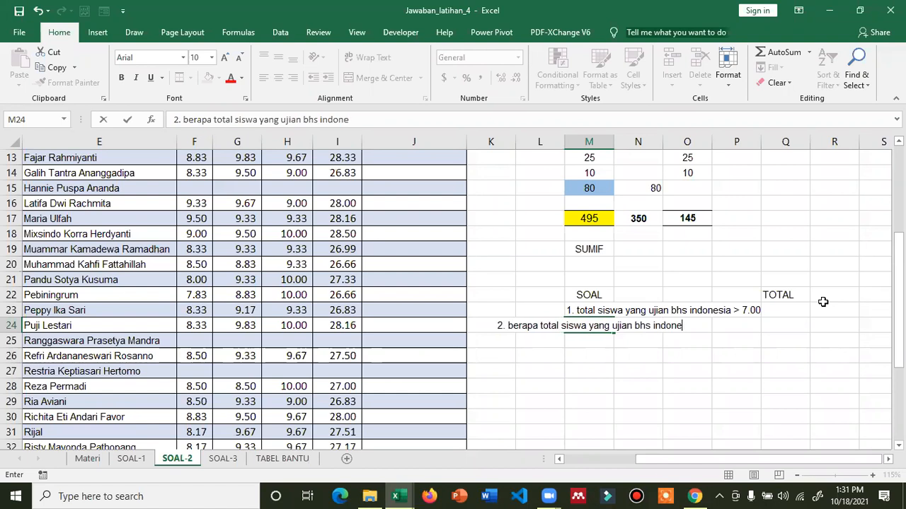
text(sia <)
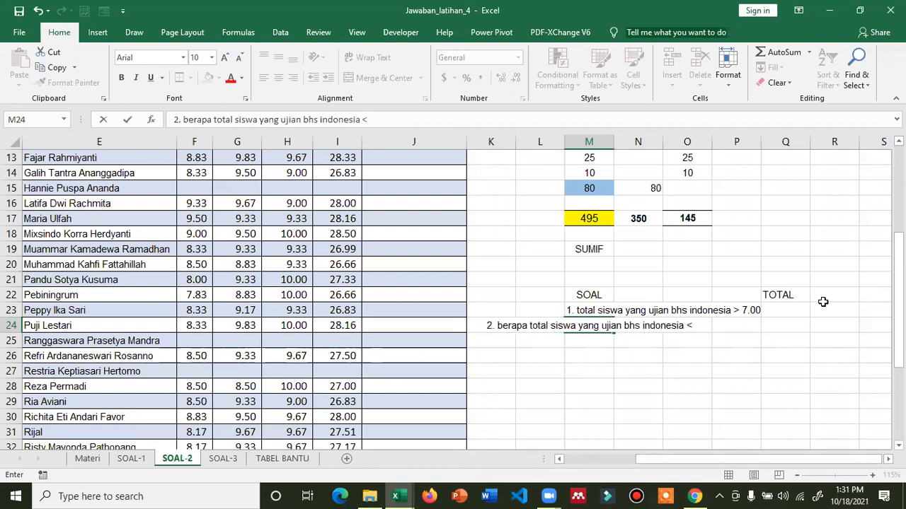
text(70)
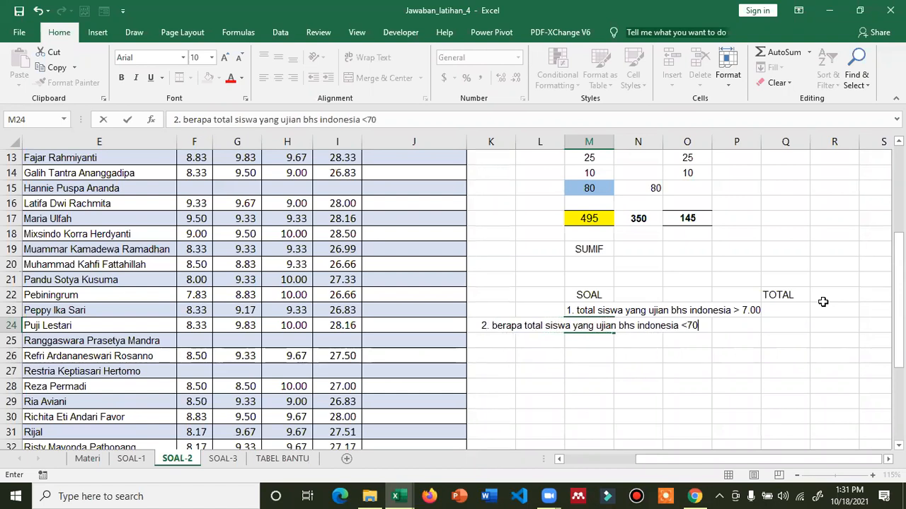
key(Return)
Left-align the question in M24 and widen column P so both questions fit before the TOTAL column
key(Up)
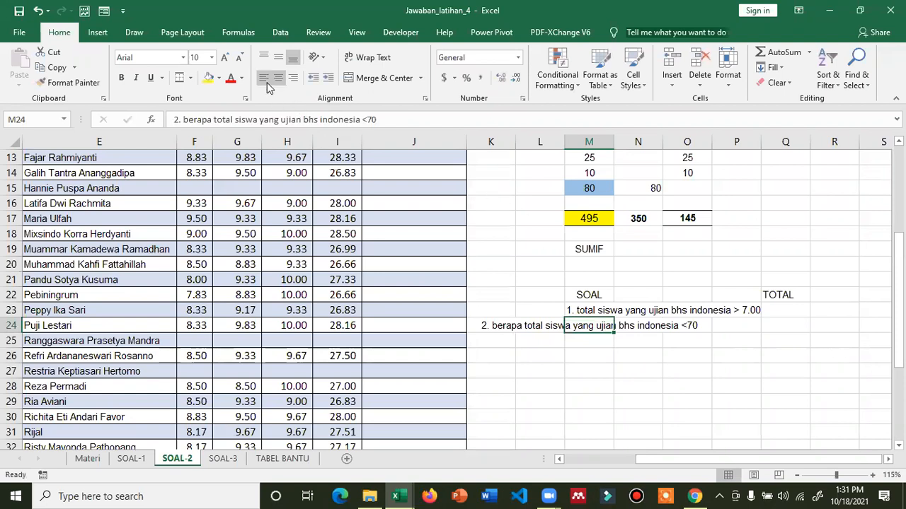
click(265, 79)
drag(758, 136, 806, 137)
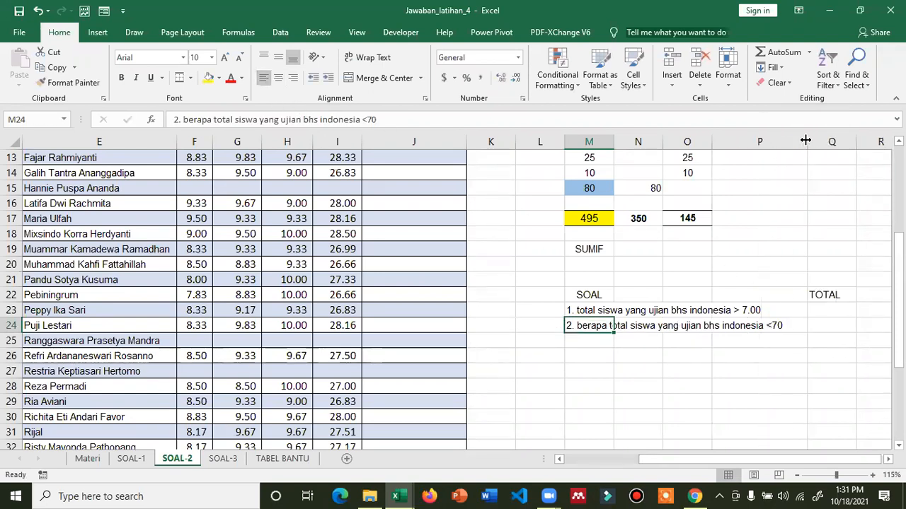
Total the IND scores in F43 with a SUM formula covering the table's whole IND column
click(824, 310)
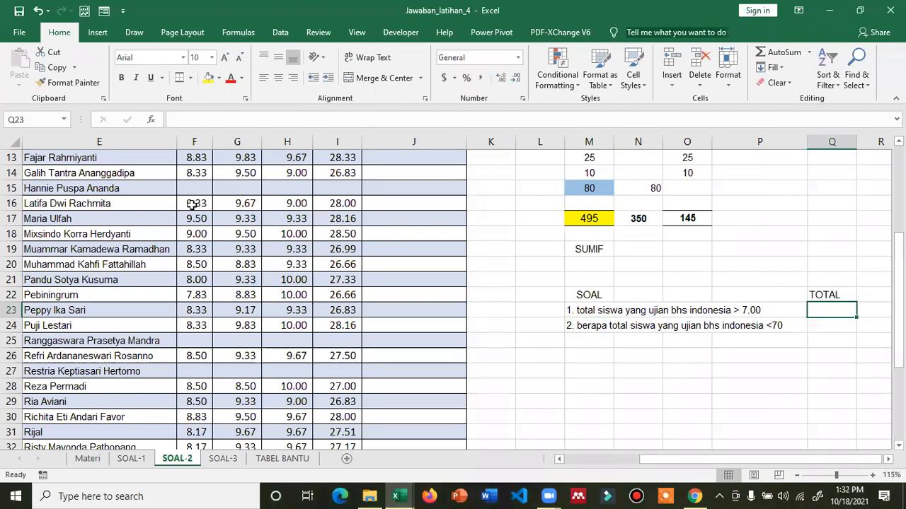
scroll(203, 368, down, 3)
click(203, 369)
scroll(202, 367, down, 4)
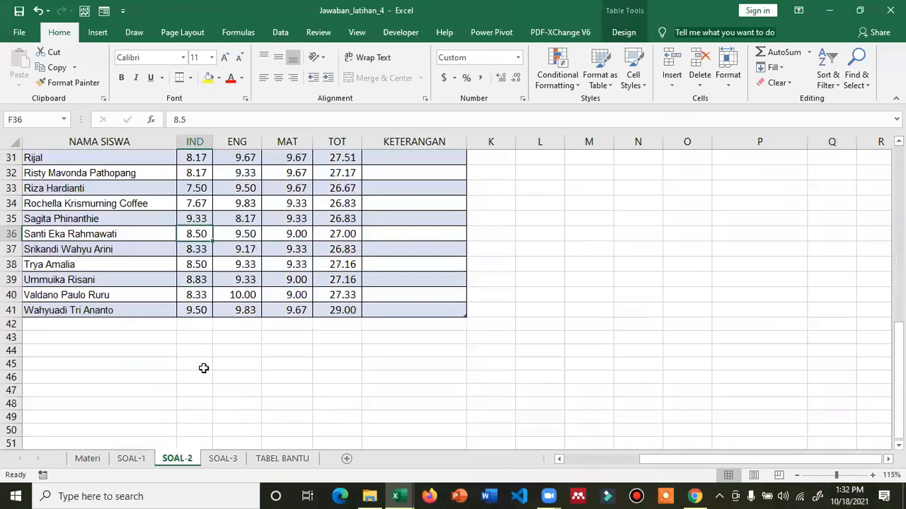
click(195, 293)
text(=sum()
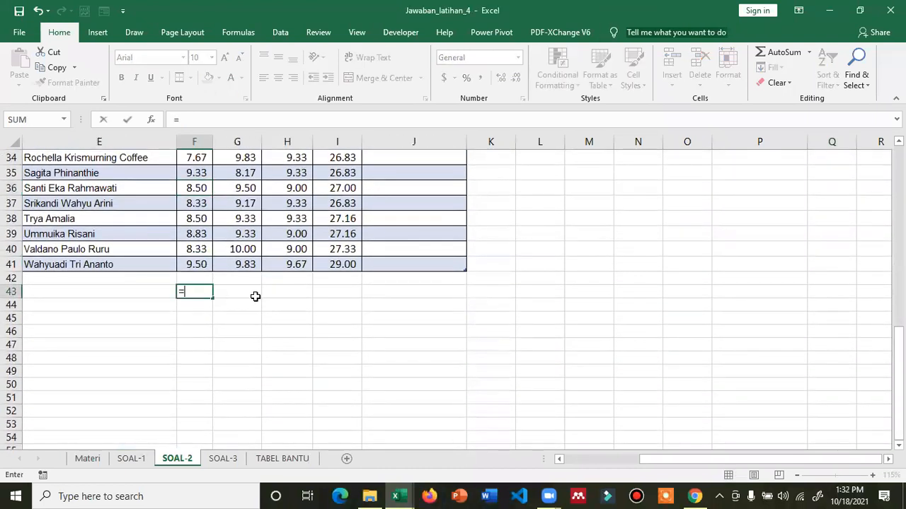
key(Up)
key(Up)
key(shift+Up)
key(shift+Up)
key(shift+Up)
key(shift+Up)
key(shift+Up)
key(shift+Up)
key(shift+Up)
key(shift+Up)
key(shift+Up)
key(shift+Up)
key(shift+Up)
key(shift+Up)
key(shift+Up)
key(shift+Up)
key(shift+Up)
key(shift+Up)
key(shift+Up)
key(shift+Up)
key(shift+Up)
key(shift+Up)
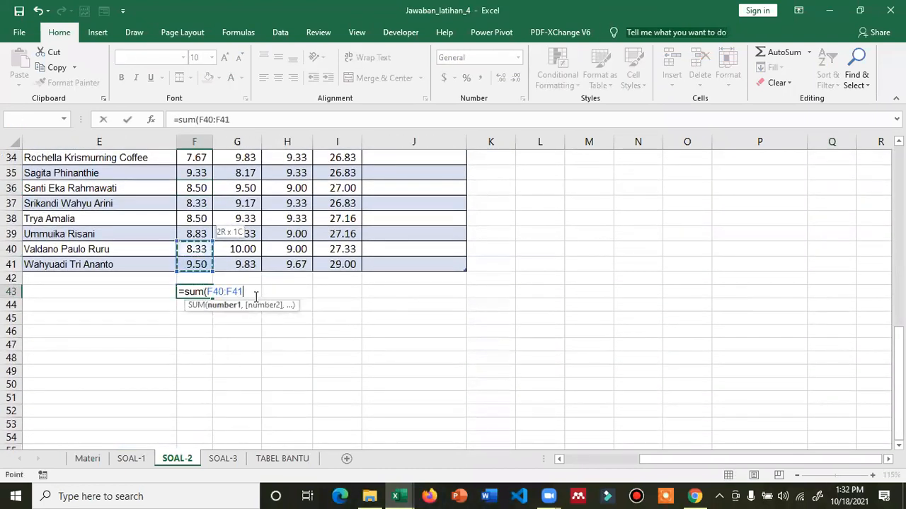
key(shift+Up)
key(shift+Up)
key(shift+Up)
key(shift+Up)
key(shift+Up)
key(shift+Up)
key(shift+Up)
key(shift+Up)
key(shift+Up)
key(shift+Up)
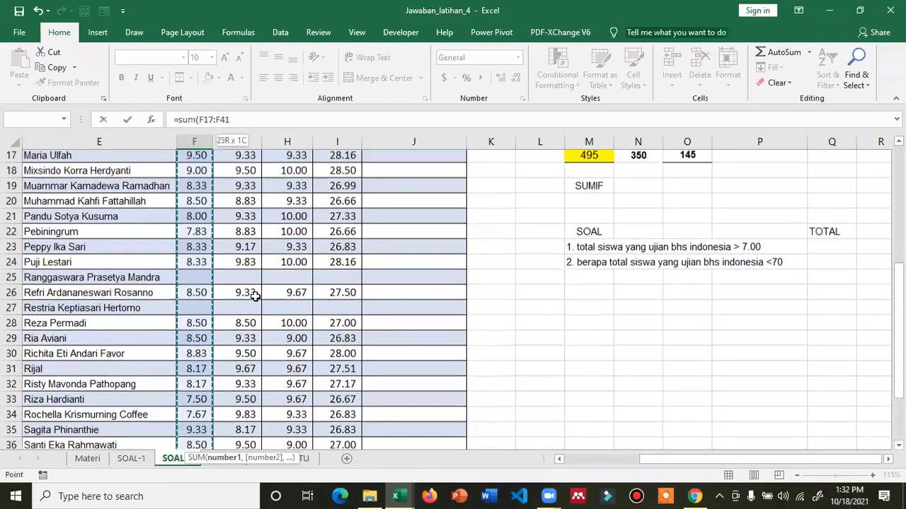
key(shift+Up)
key(shift+Up)
key(shift+Up)
key(shift+Up)
key(shift+Up)
key(shift+Up)
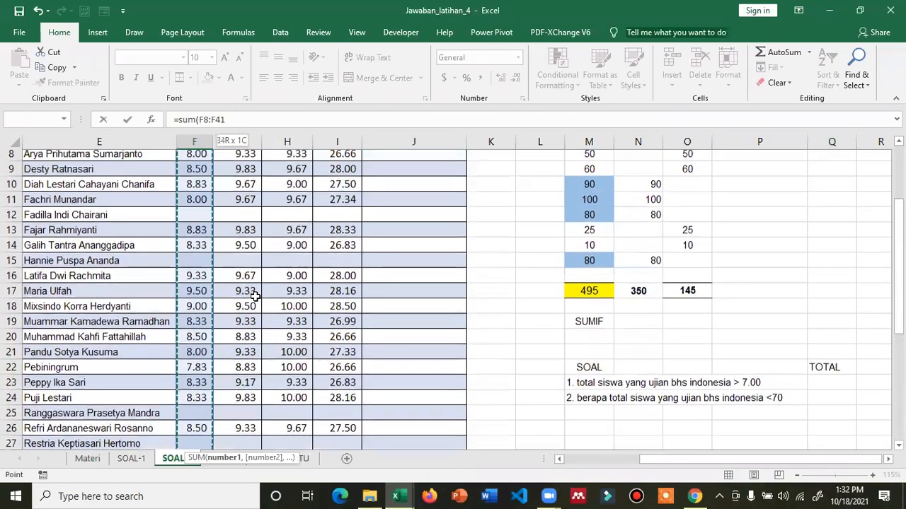
text())
key(Return)
Review the total in F43 and examine the IND scores throughout the student table
scroll(656, 238, up, 2)
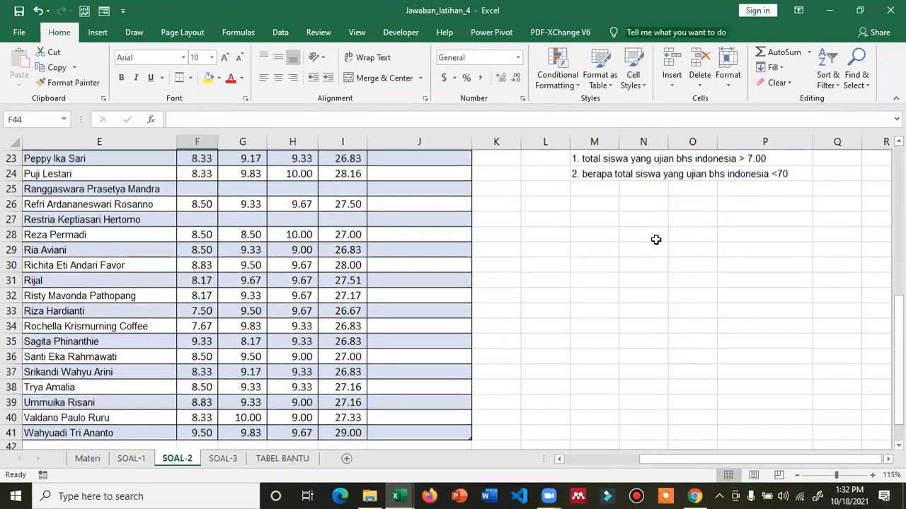
scroll(274, 401, down, 1)
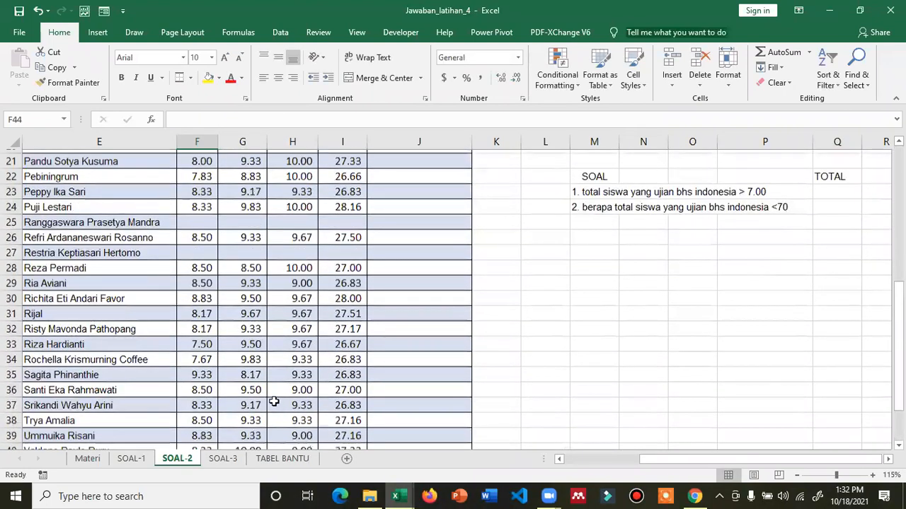
scroll(201, 338, down, 4)
click(201, 338)
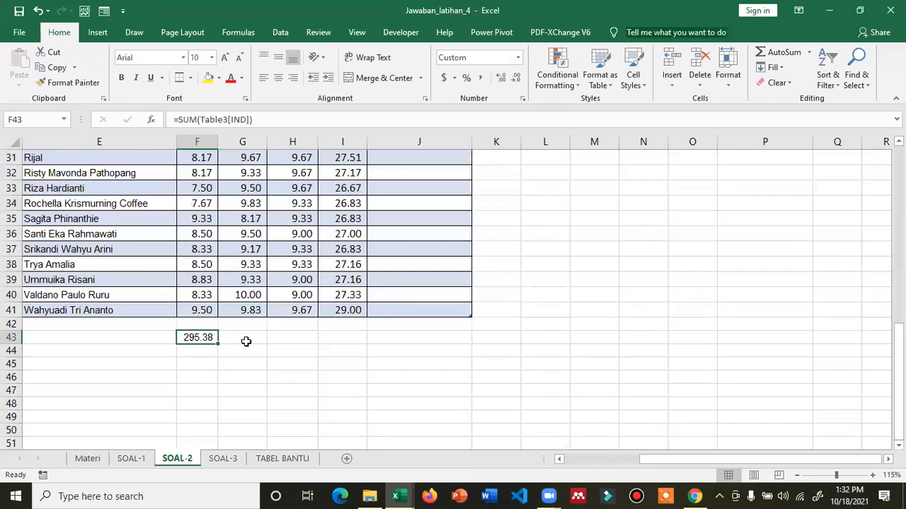
scroll(244, 342, up, 3)
scroll(212, 344, up, 2)
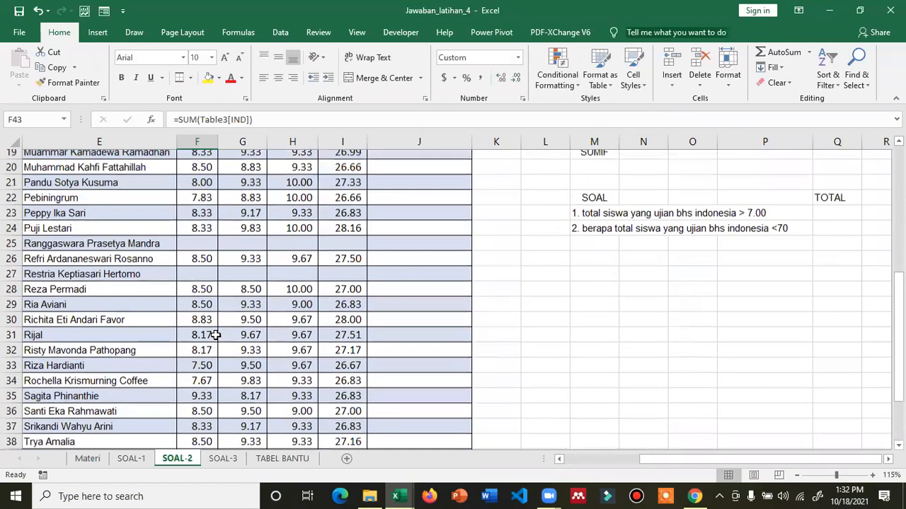
scroll(201, 249, up, 3)
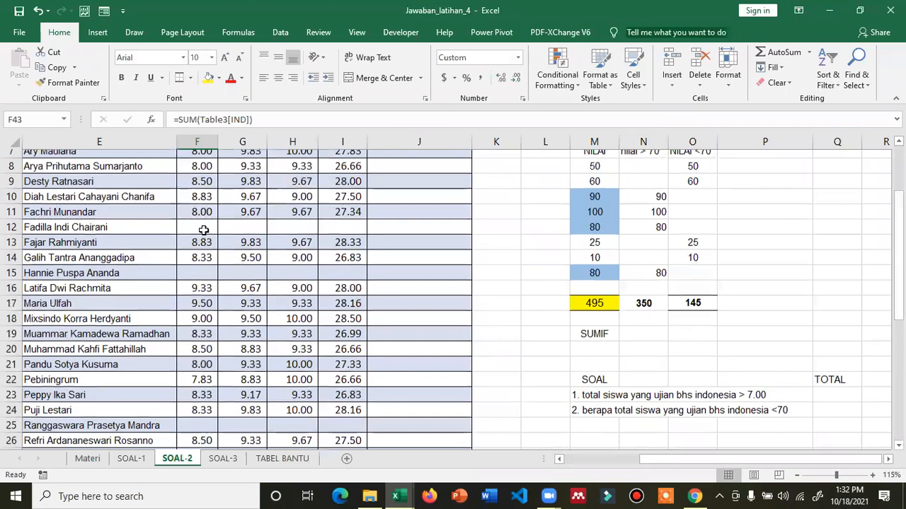
scroll(203, 229, up, 2)
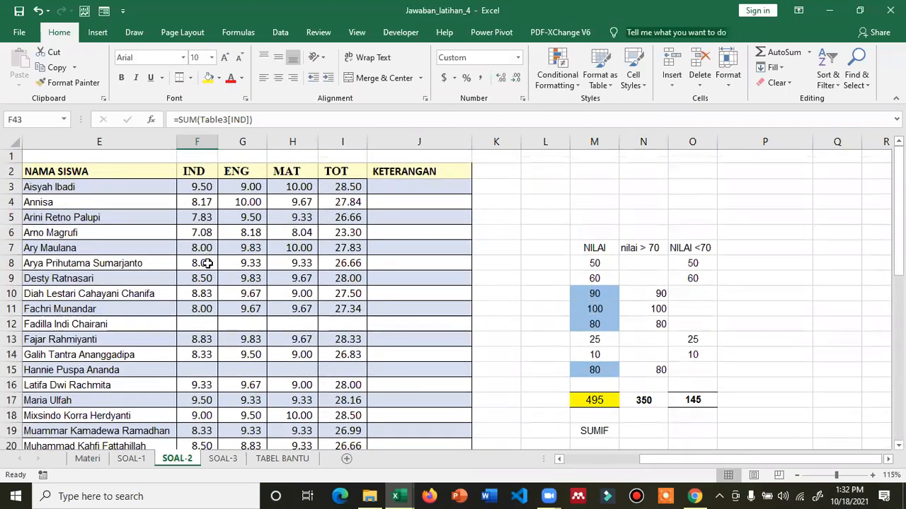
scroll(206, 262, down, 2)
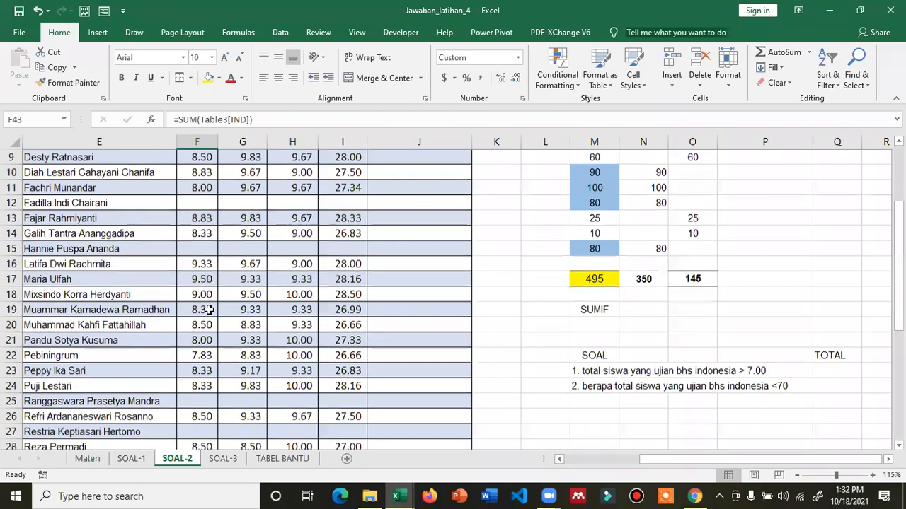
scroll(211, 354, down, 2)
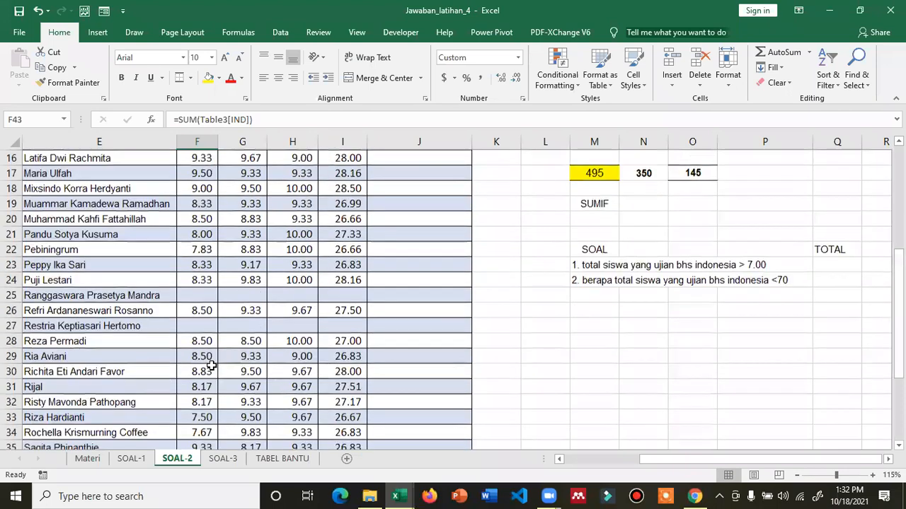
scroll(210, 389, down, 1)
scroll(210, 418, down, 2)
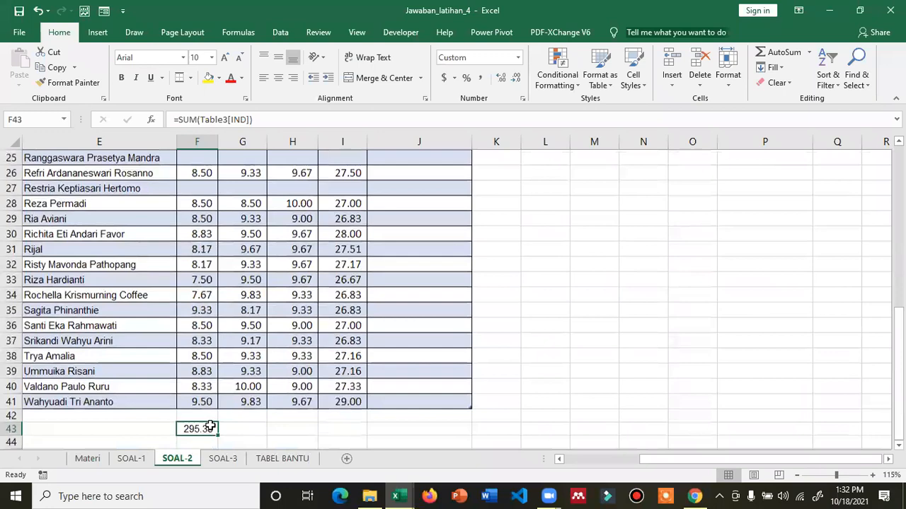
Change the threshold of the first question in M23 to "> 8.00"
scroll(210, 425, up, 4)
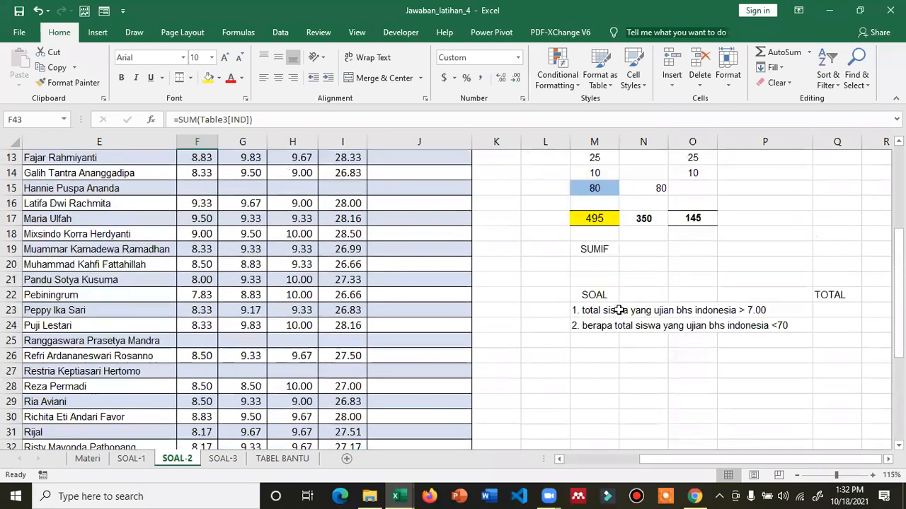
click(594, 311)
click(338, 120)
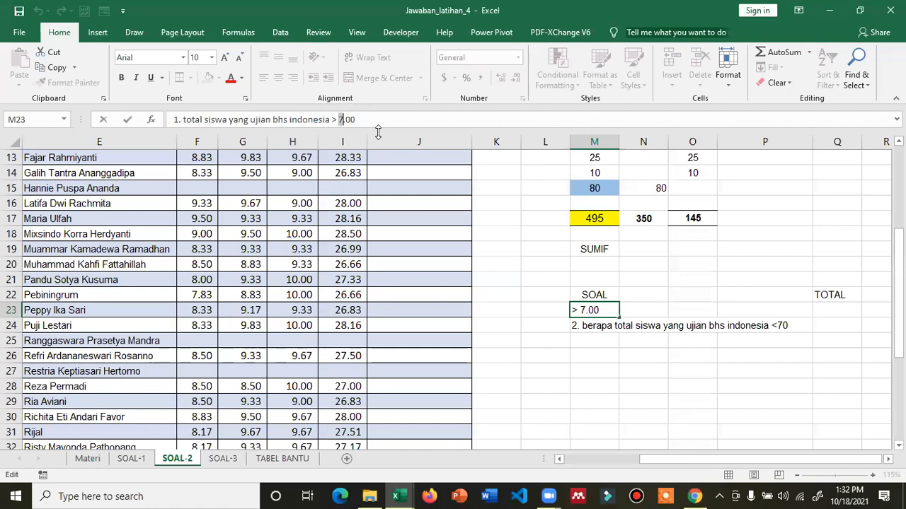
key(Delete)
text(8)
key(Return)
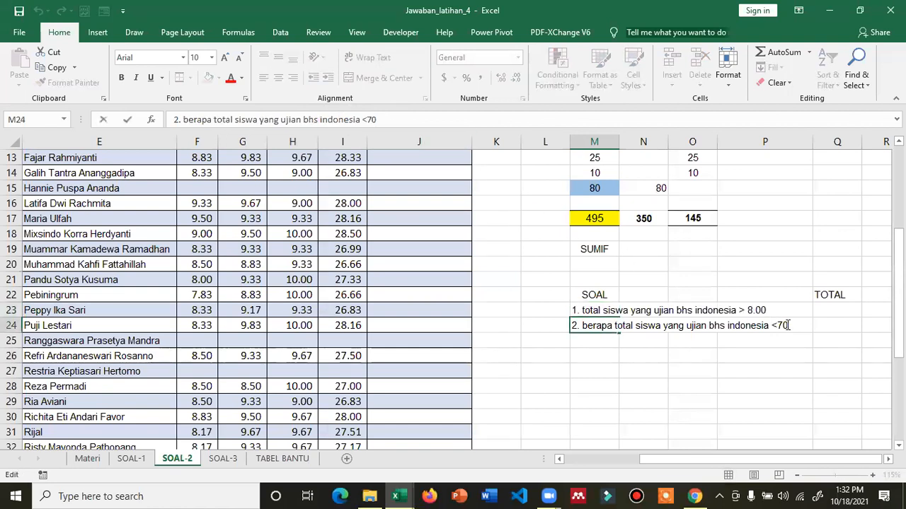
Change the threshold of the second question in M24 to "<8.00" and select Q23 for the first answer
key(BackSpace)
key(BackSpace)
text(8.00)
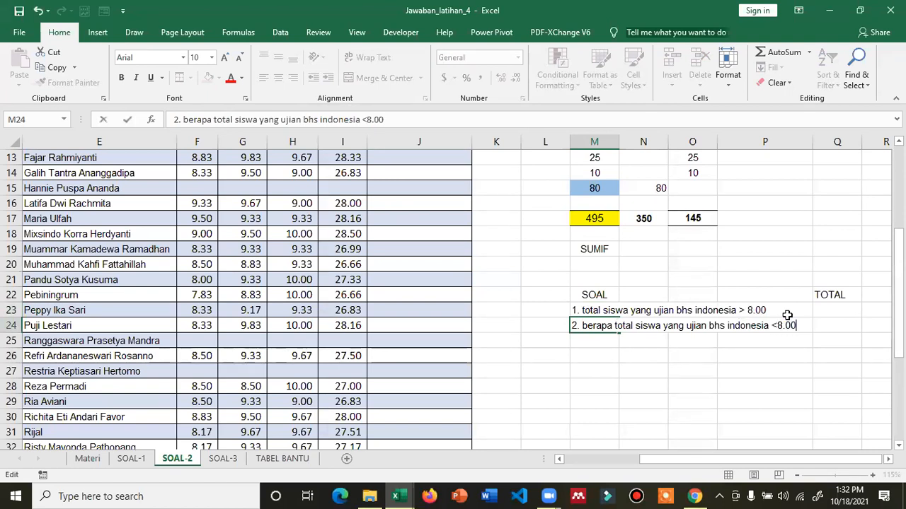
key(Return)
key(Up)
key(Up)
click(829, 312)
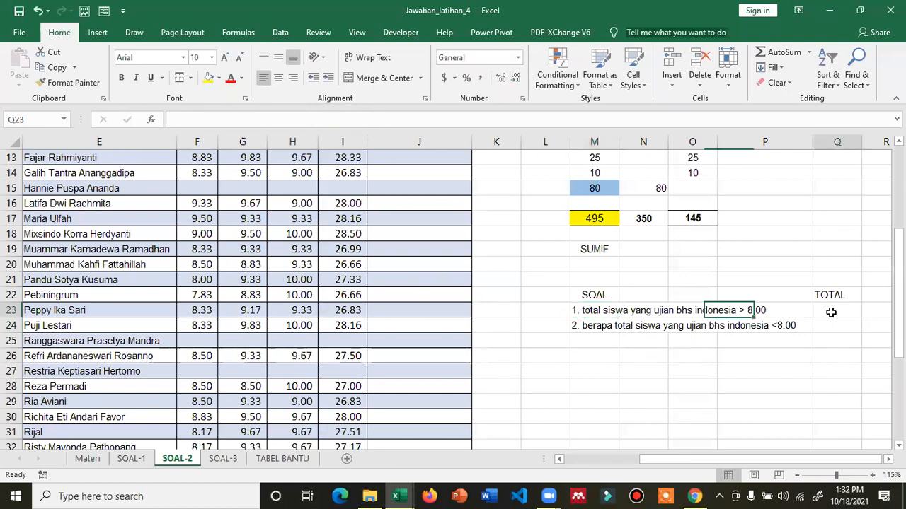
drag(724, 461, 724, 462)
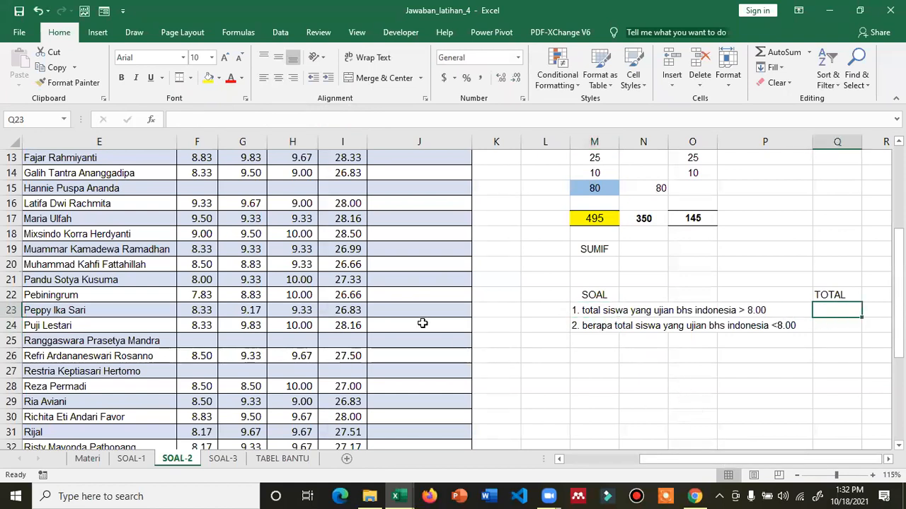
scroll(183, 340, down, 1)
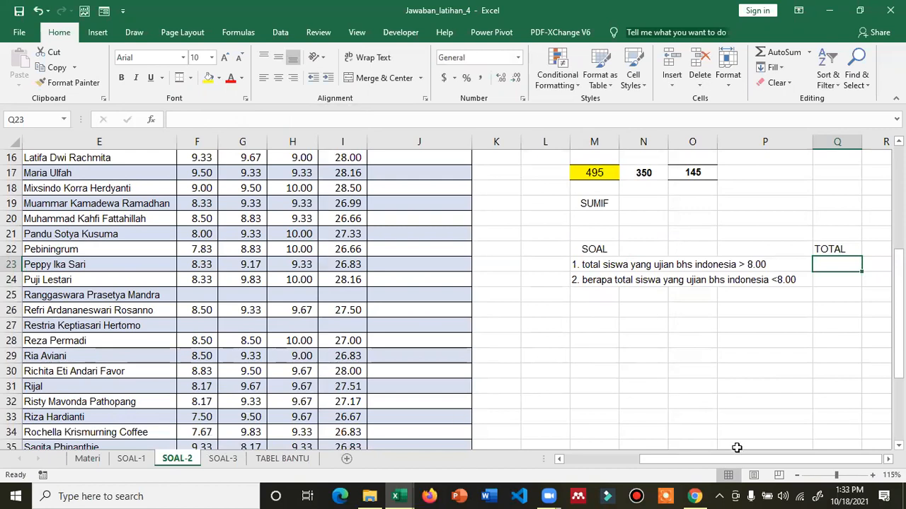
text(=dounti)
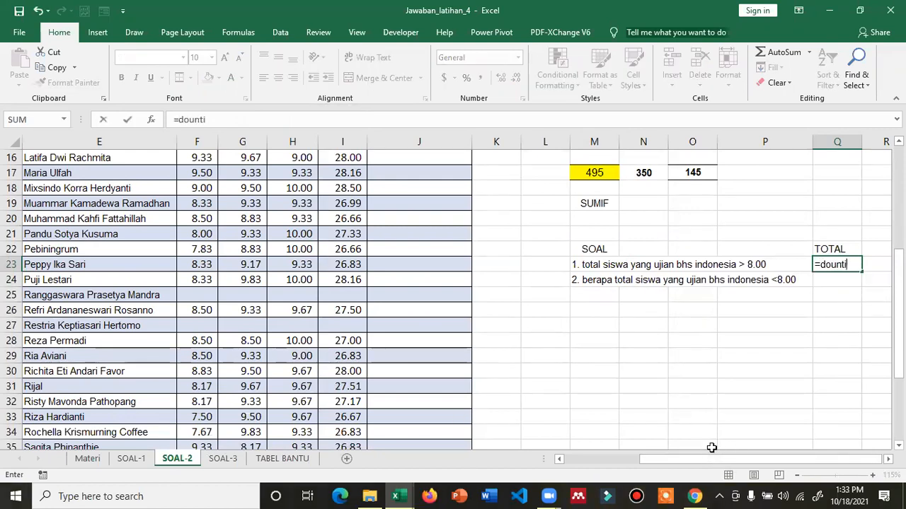
key(BackSpace)
key(BackSpace)
key(BackSpace)
key(BackSpace)
key(BackSpace)
key(BackSpace)
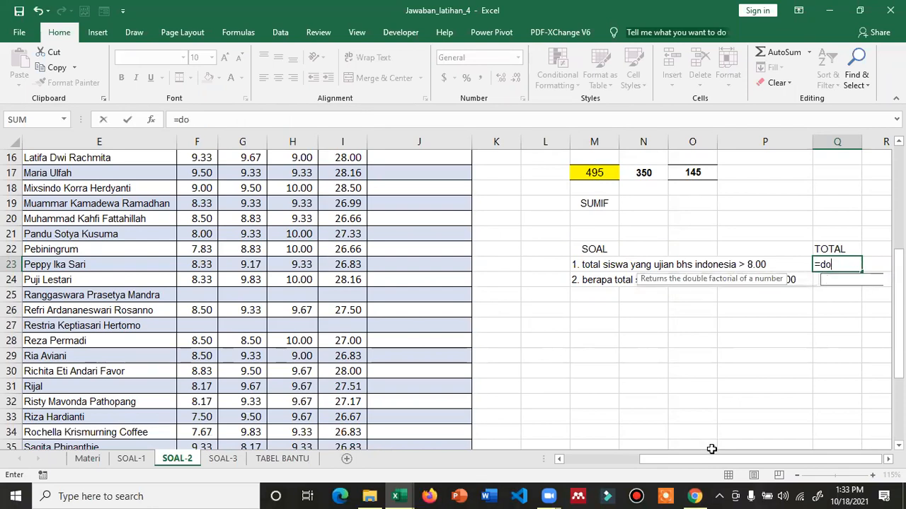
Begin a COUNTIF formula in Q23 with the table's IND column, Table3[IND], as the range
text(COUNTI)
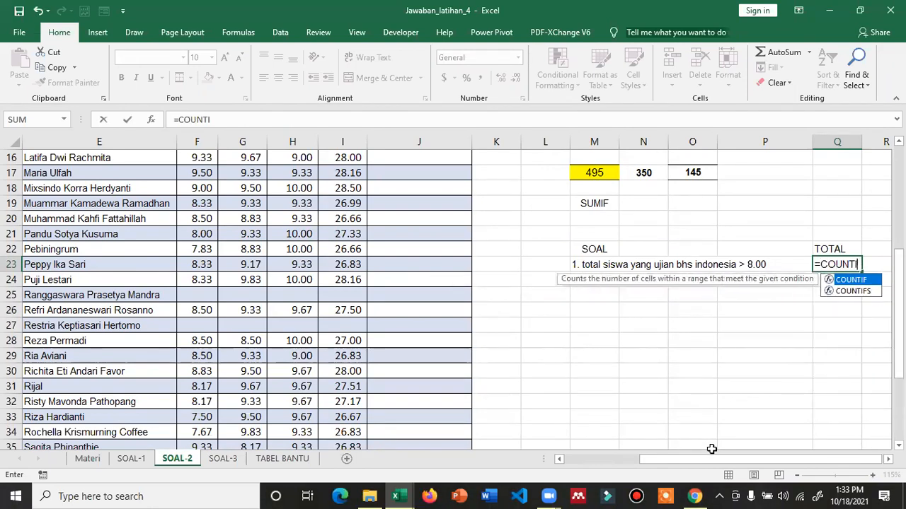
text(F()
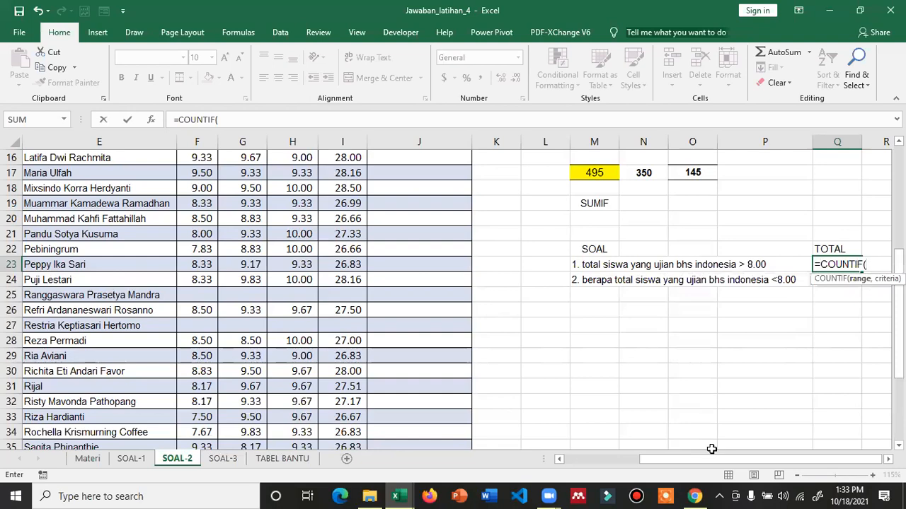
scroll(190, 168, up, 2)
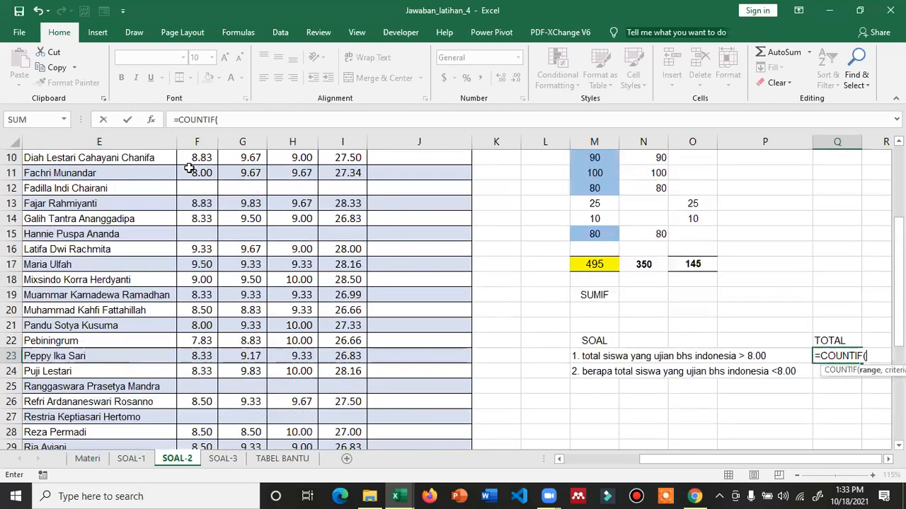
scroll(198, 170, up, 3)
click(203, 185)
mouse_move(201, 423)
mouse_down()
mouse_move(199, 475)
mouse_move(204, 421)
mouse_up()
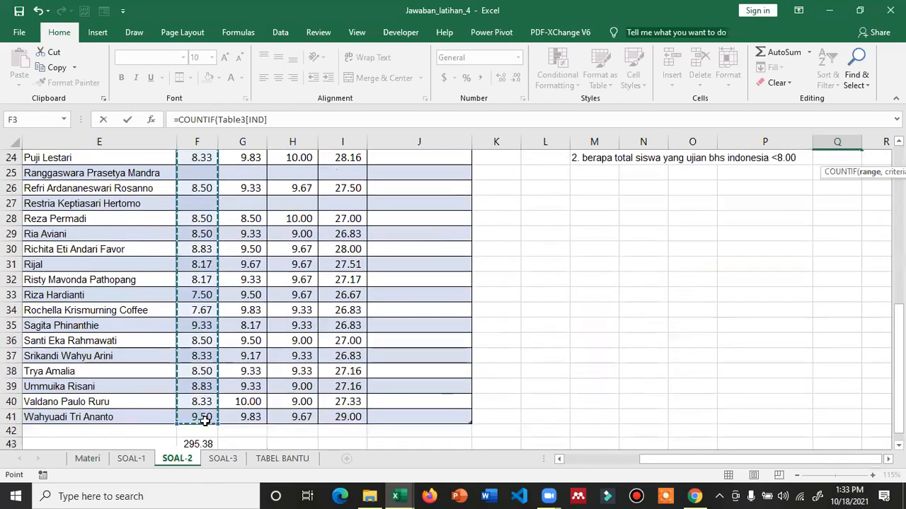
scroll(204, 420, up, 3)
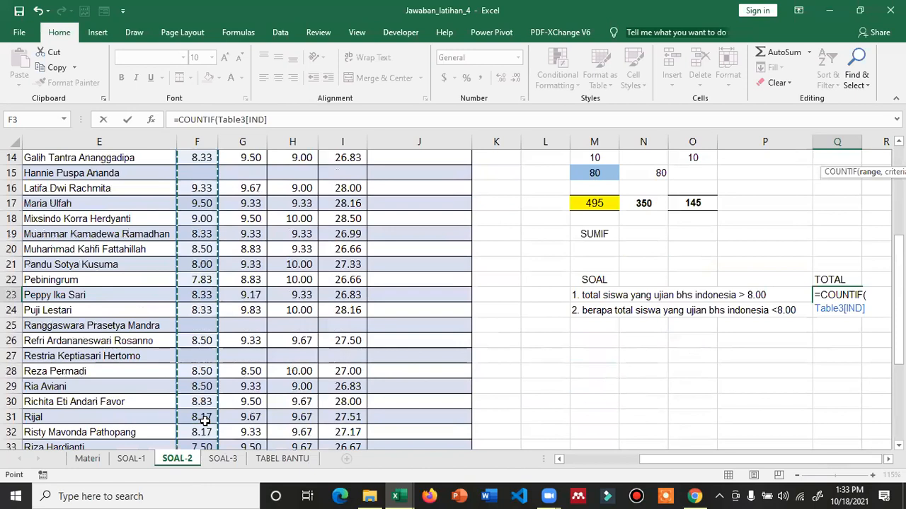
Finish the COUNTIF formula in Q23 with the criterion ">=8" and centre the cell's contents
text(,)
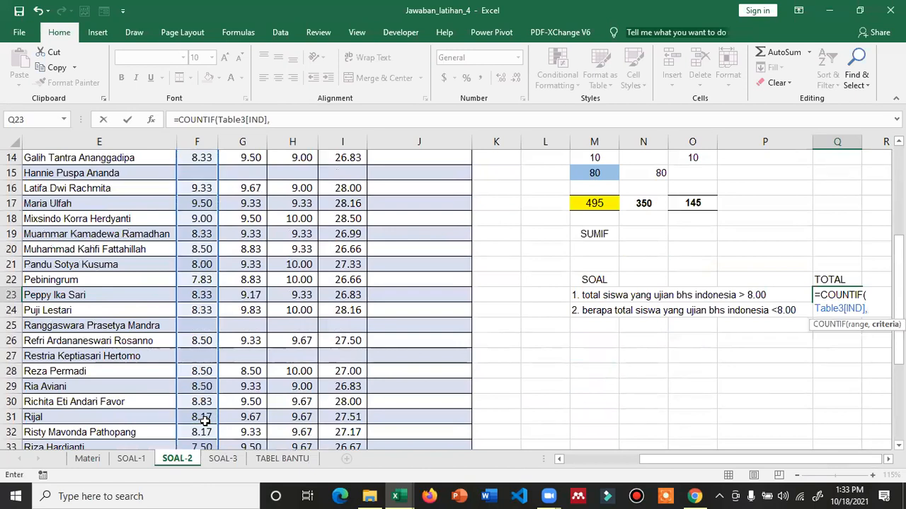
text(".)
text(=)
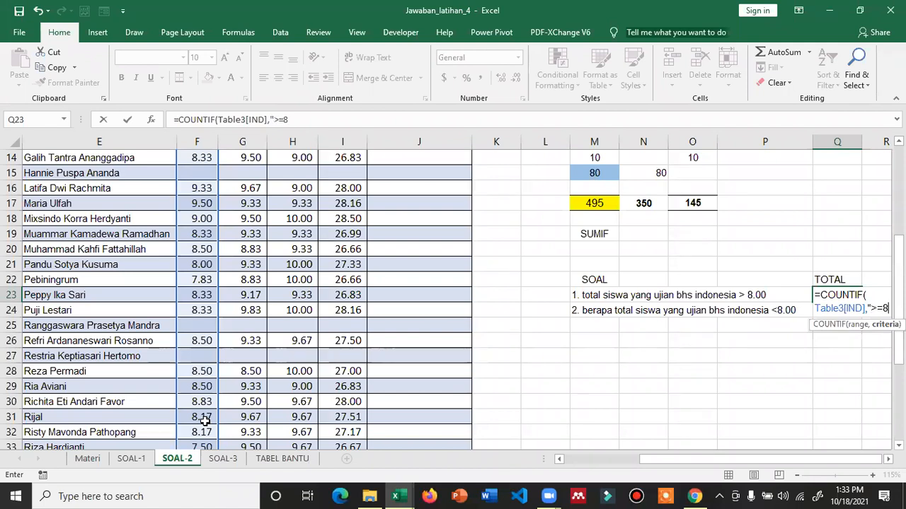
text(8"))
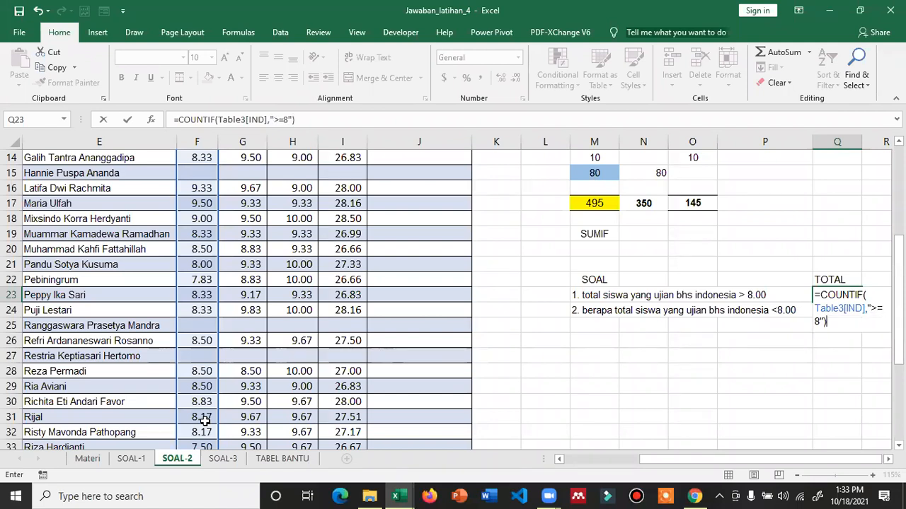
key(Return)
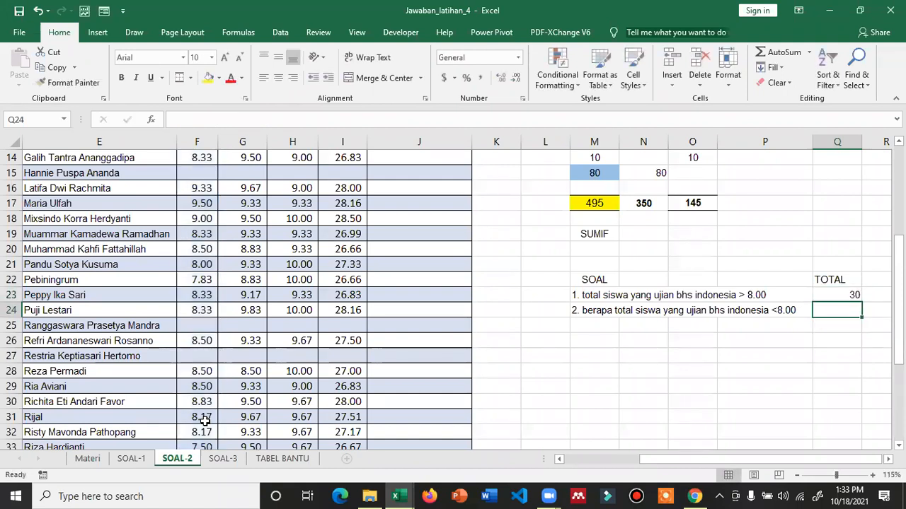
click(847, 293)
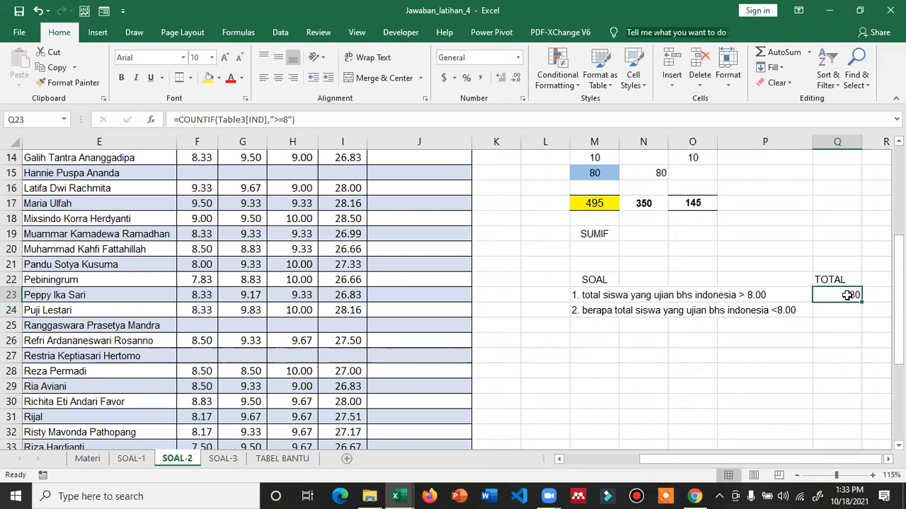
click(278, 77)
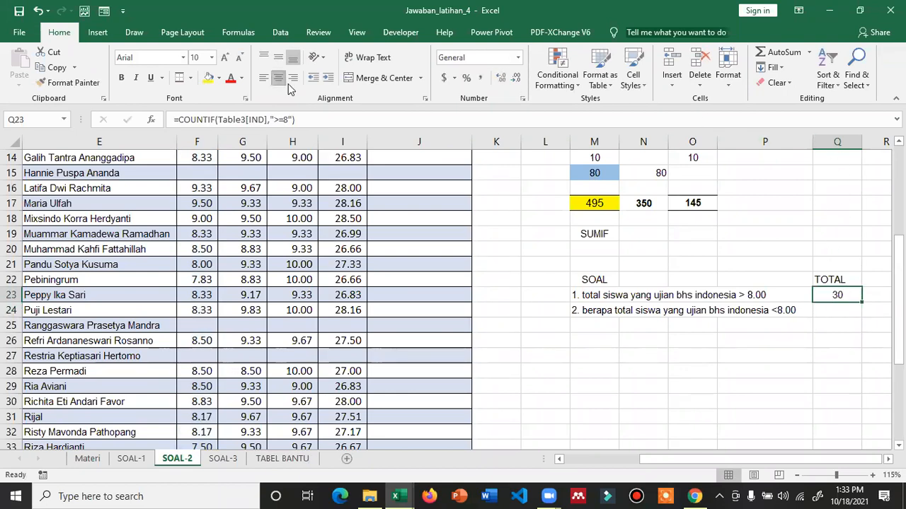
Copy the COUNTIF formula from Q23 into Q24 and change its criterion to "<8"
key(ctrl+c)
click(838, 312)
key(Return)
double_click(836, 312)
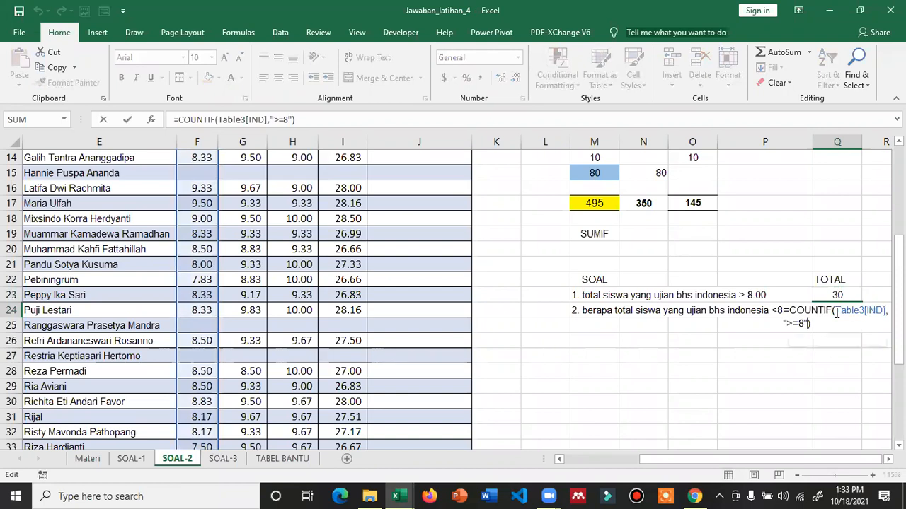
key(Right)
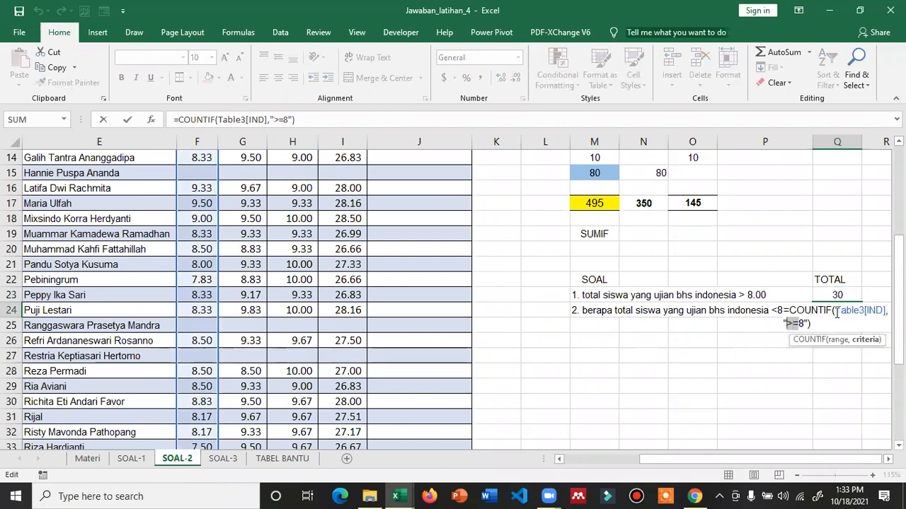
text(<)
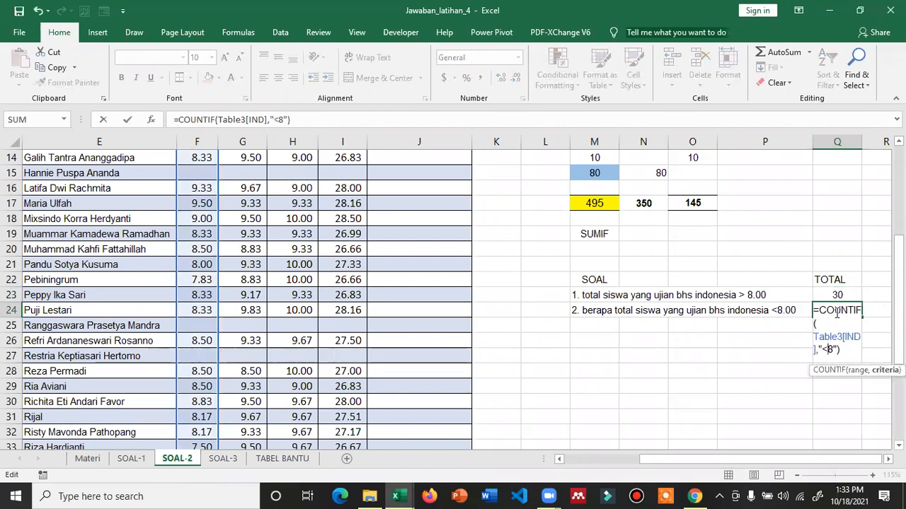
key(Return)
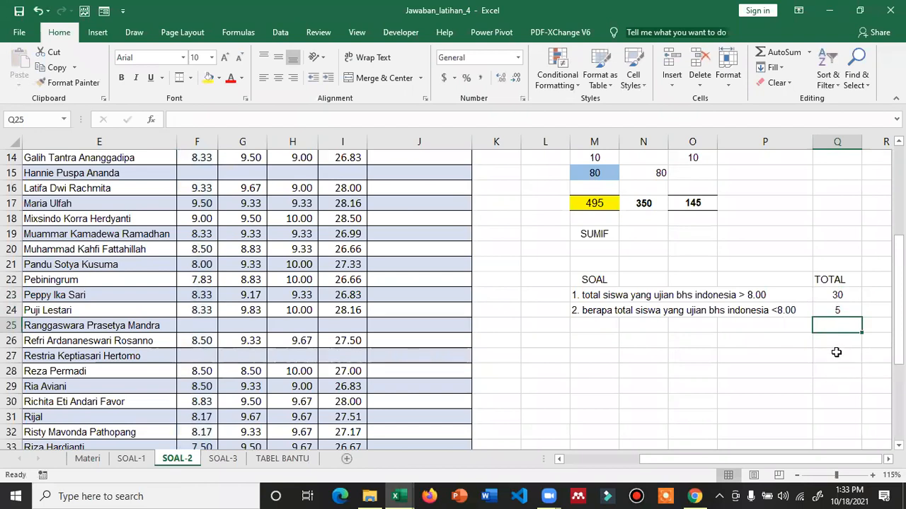
Enter a SUM formula in Q25 that adds the two answers in Q23:Q24
text(=SUM()
key(Up)
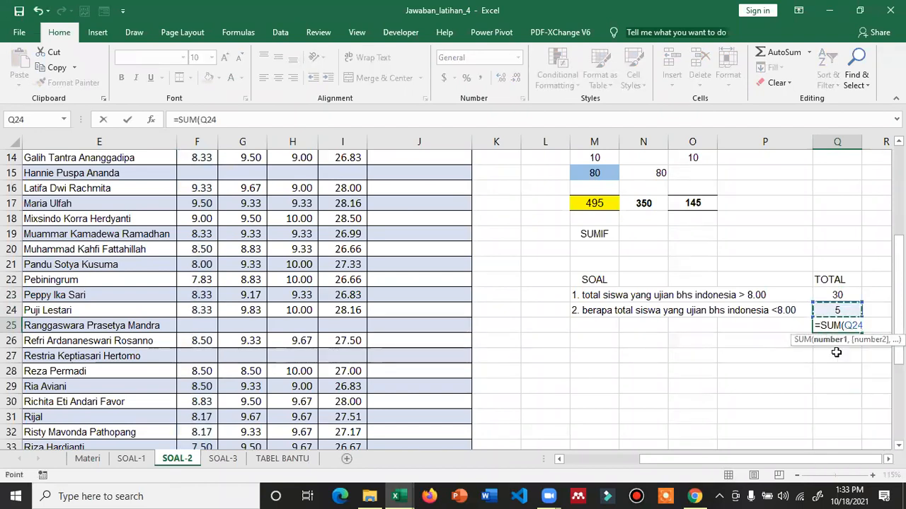
key(shift+Up)
key(Return)
Check the table's rows and the IND range referenced by the COUNTIF formula in Q24 against the totals in column Q
scroll(266, 357, down, 4)
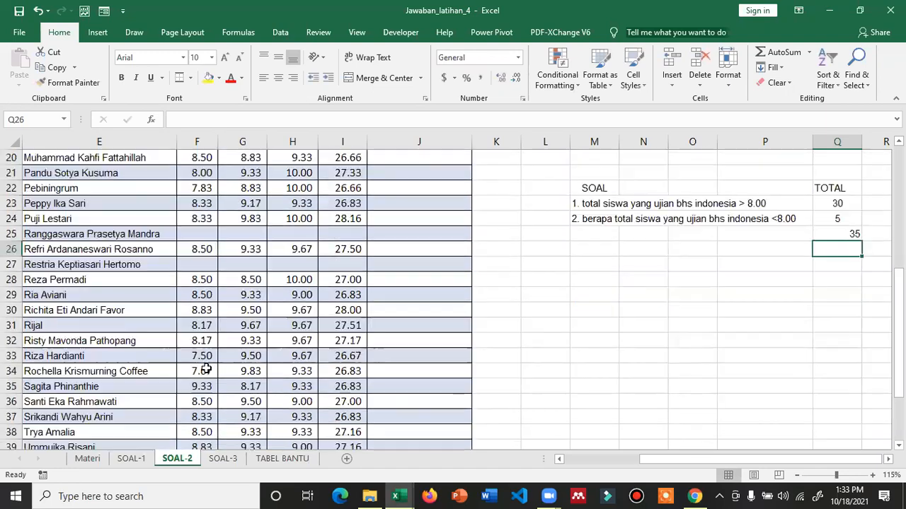
scroll(635, 467, left, 2)
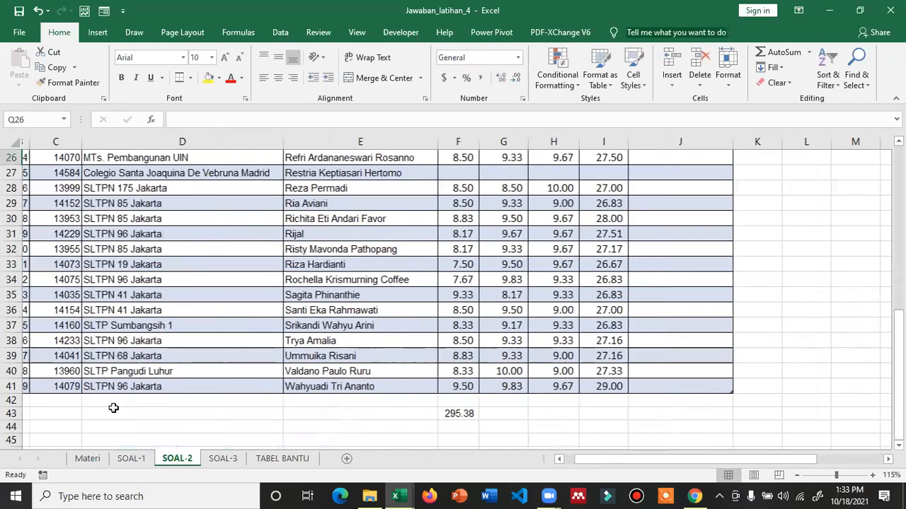
scroll(111, 389, left, 1)
scroll(698, 459, up, 2)
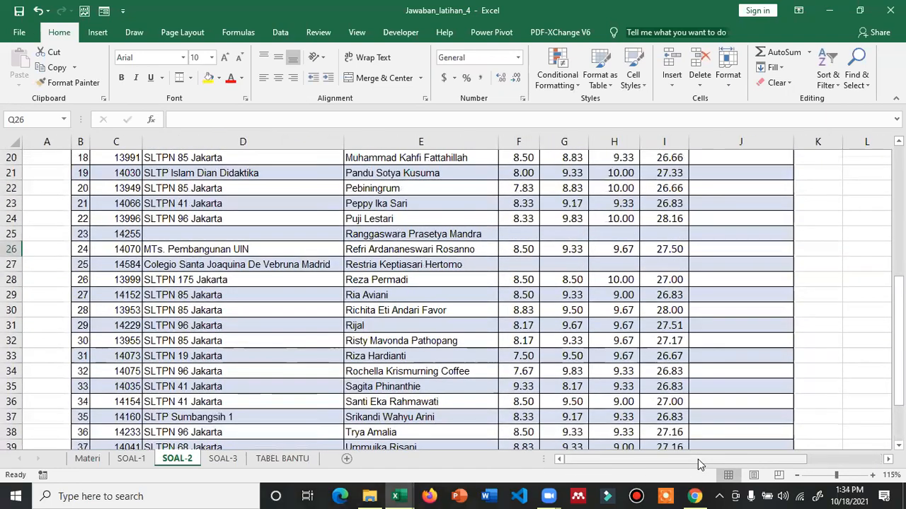
scroll(698, 460, right, 3)
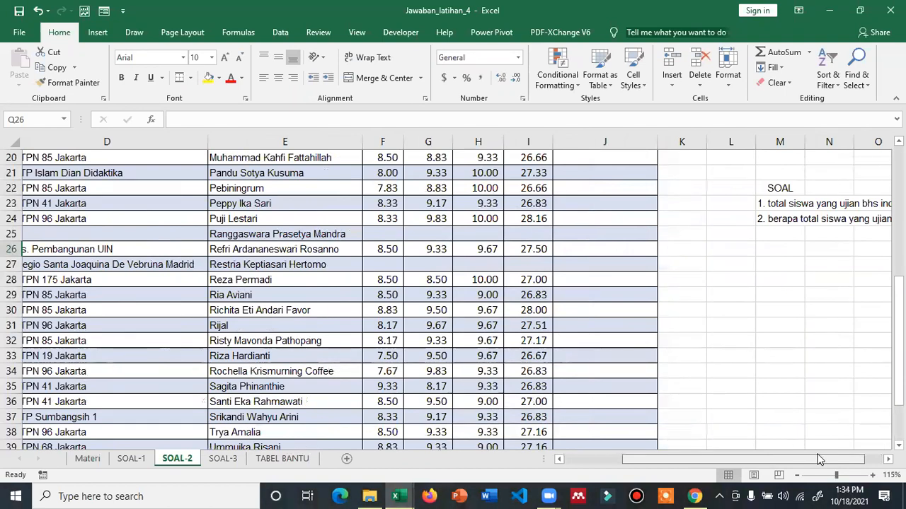
scroll(853, 461, right, 2)
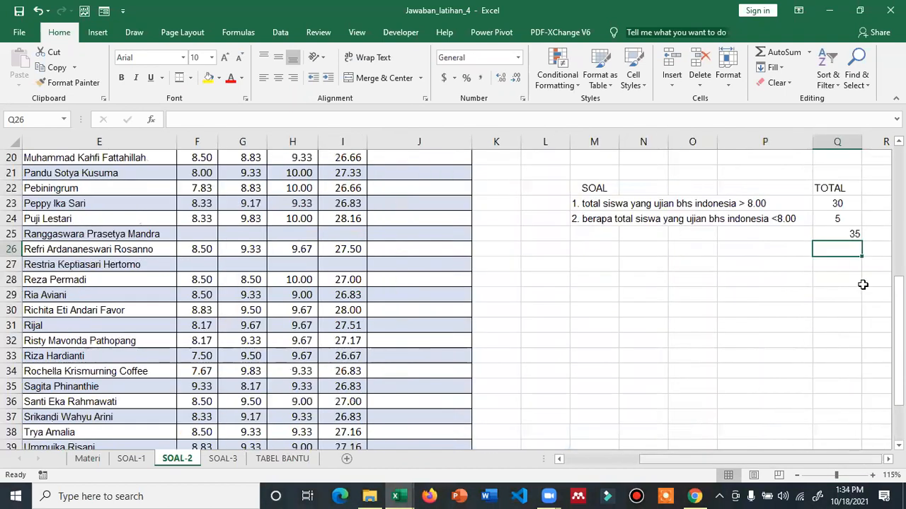
click(832, 219)
double_click(828, 218)
scroll(424, 278, up, 6)
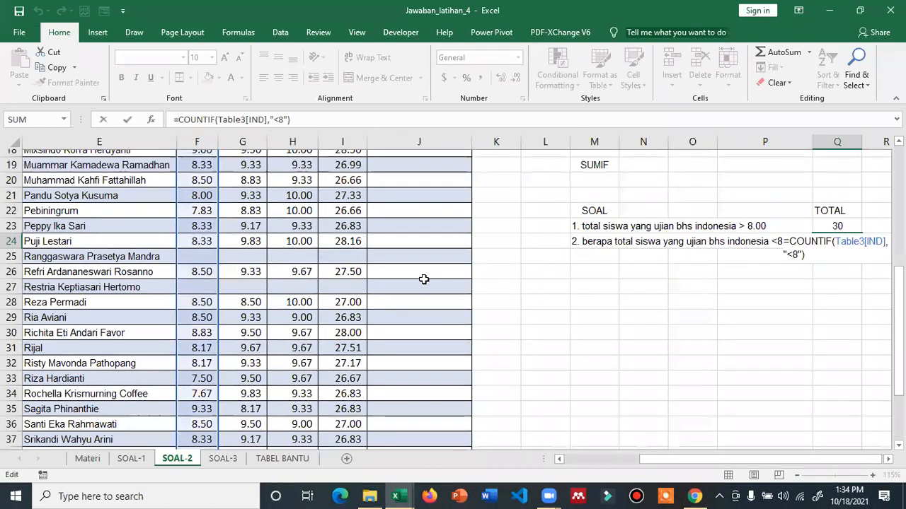
scroll(423, 280, down, 6)
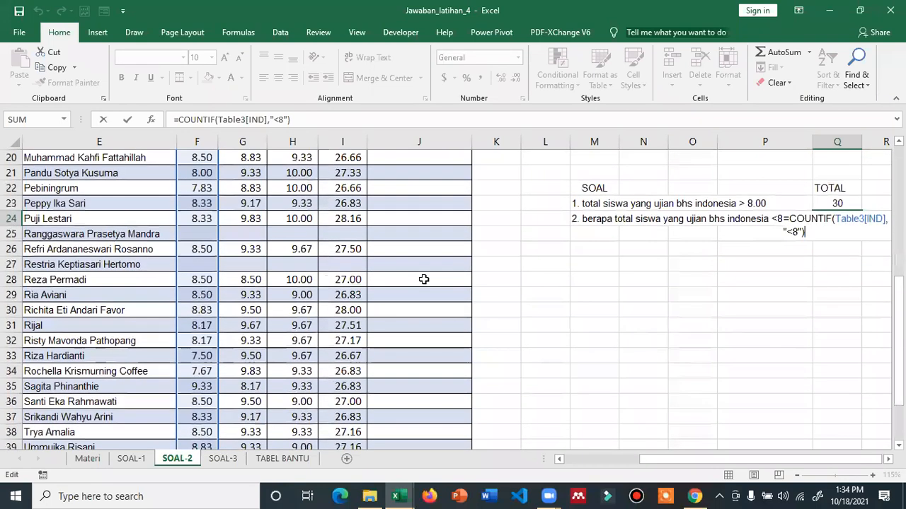
scroll(424, 280, down, 2)
scroll(424, 280, up, 3)
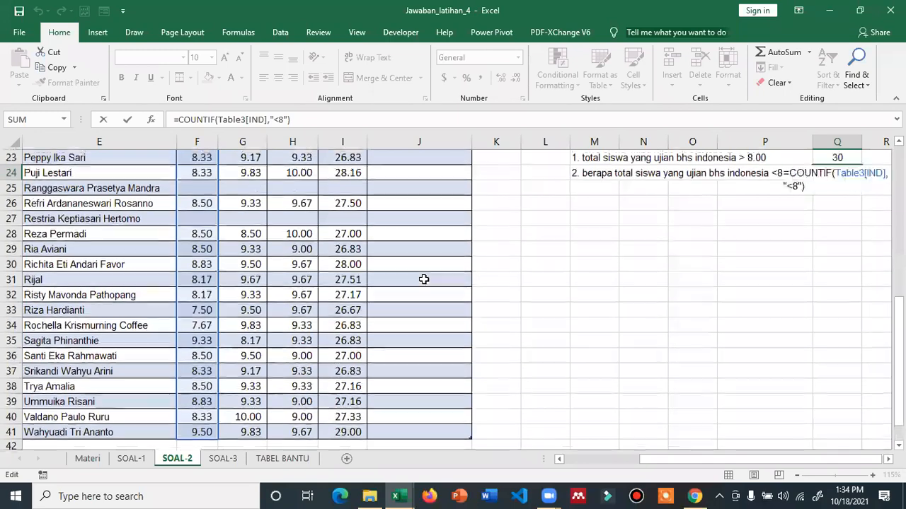
scroll(424, 279, up, 1)
click(606, 459)
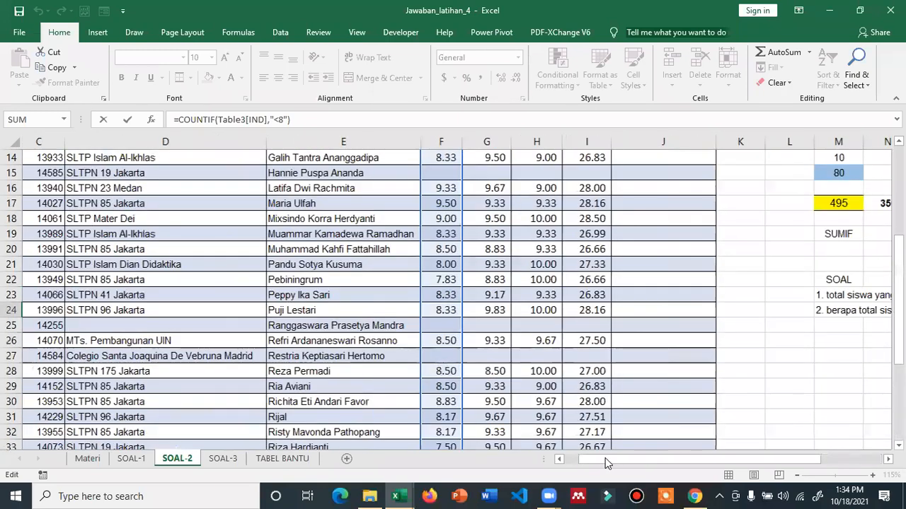
key(ctrl+Return)
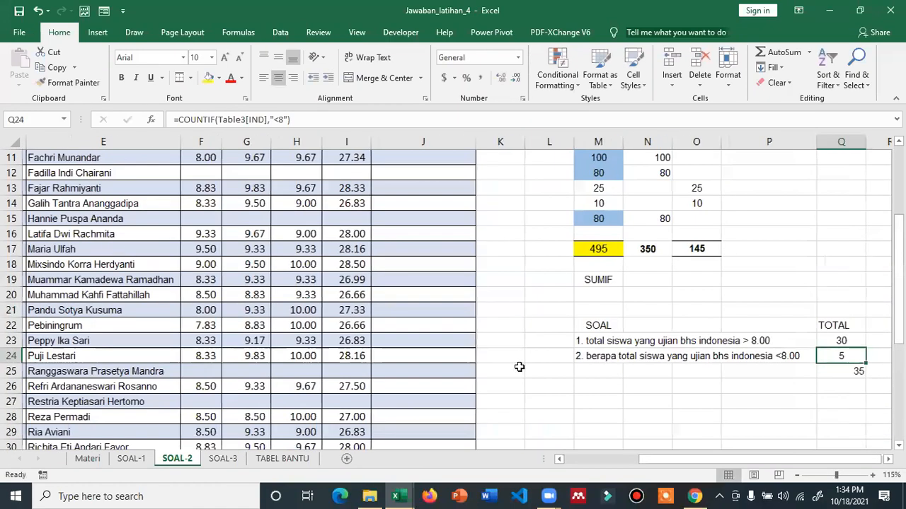
Try to renumber the table's No column by filling down from its first two cells, B3:B4
click(612, 404)
drag(637, 458, 571, 458)
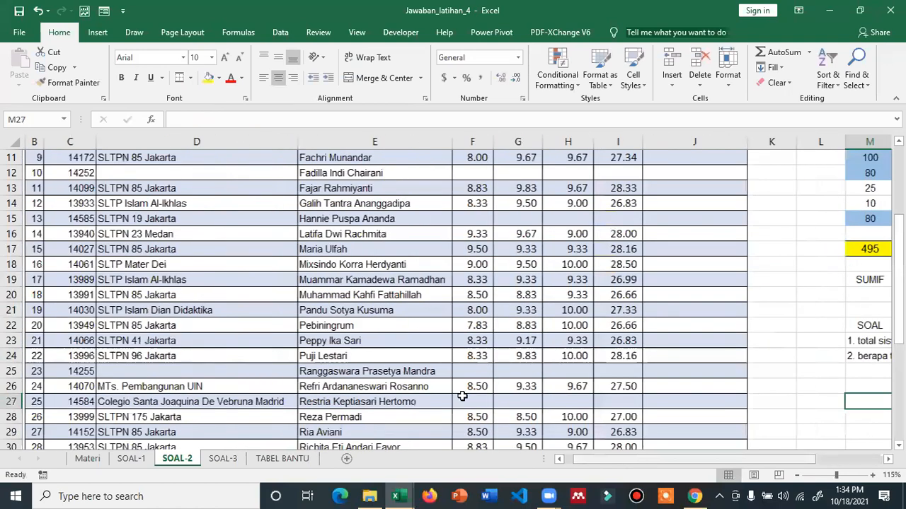
scroll(70, 203, up, 4)
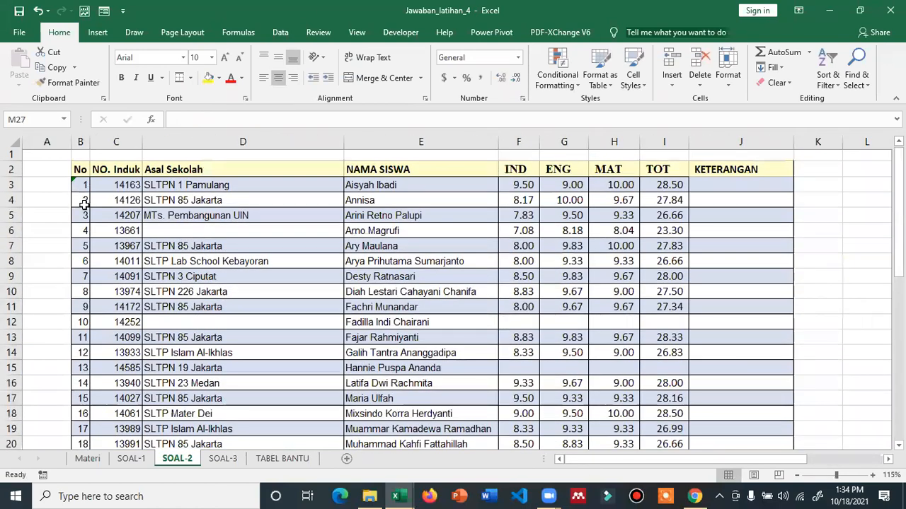
drag(84, 186, 87, 205)
double_click(87, 205)
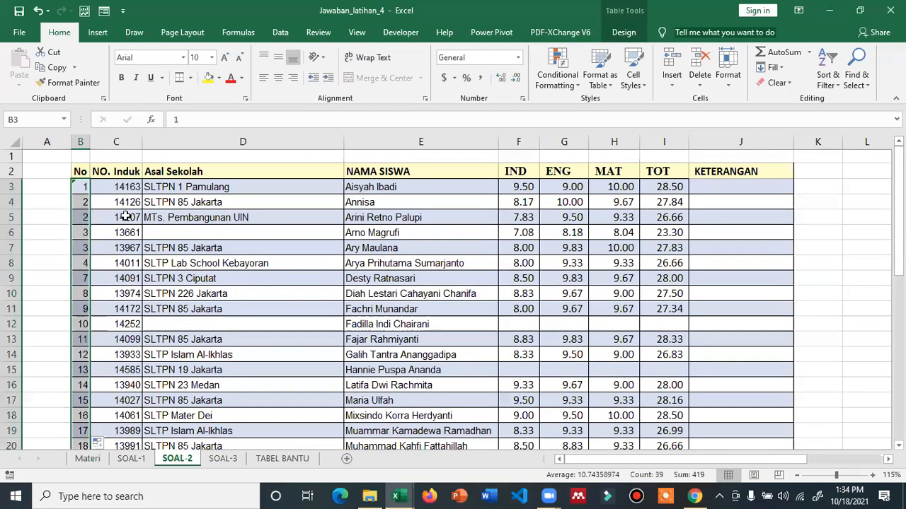
Set B4 to 2 and fill the number series from B3:B4 down the No column to row 41
click(101, 203)
text(2)
key(Return)
key(Up)
text(1)
key(Up)
key(Down)
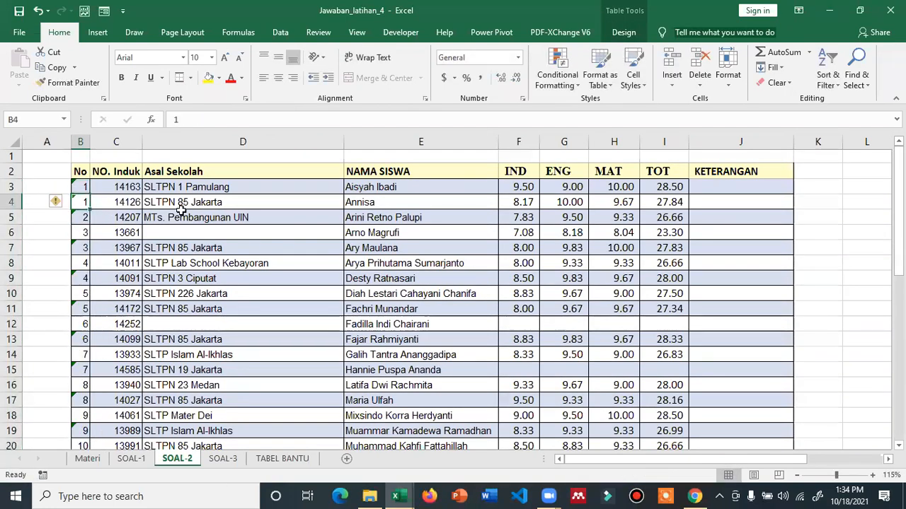
text(2)
drag(81, 186, 84, 203)
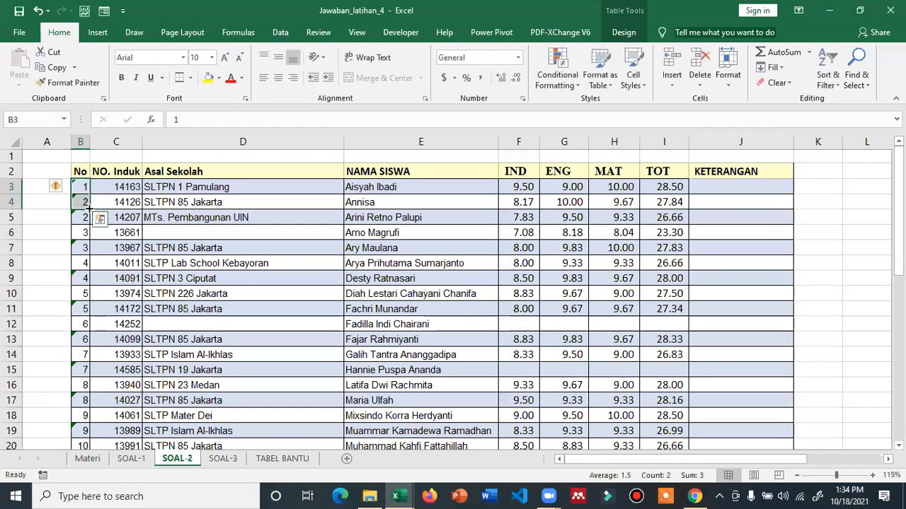
double_click(88, 209)
scroll(135, 311, down, 5)
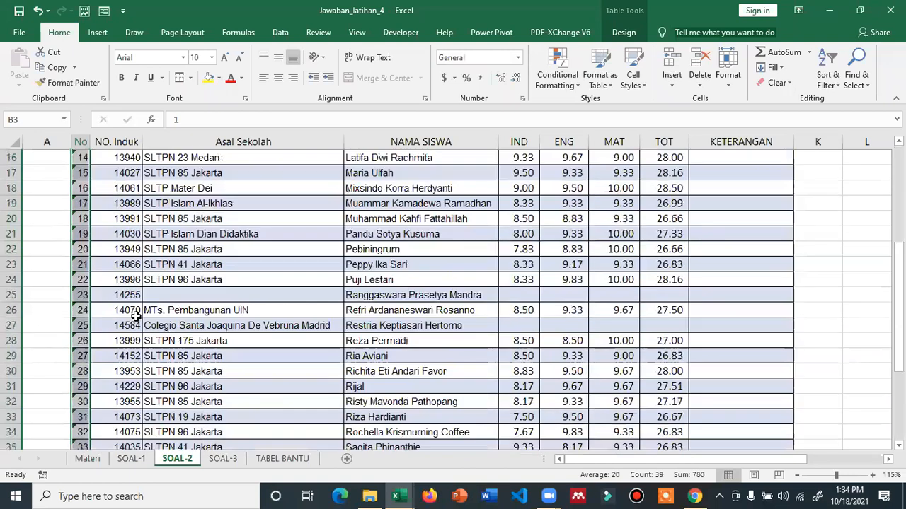
scroll(136, 317, down, 3)
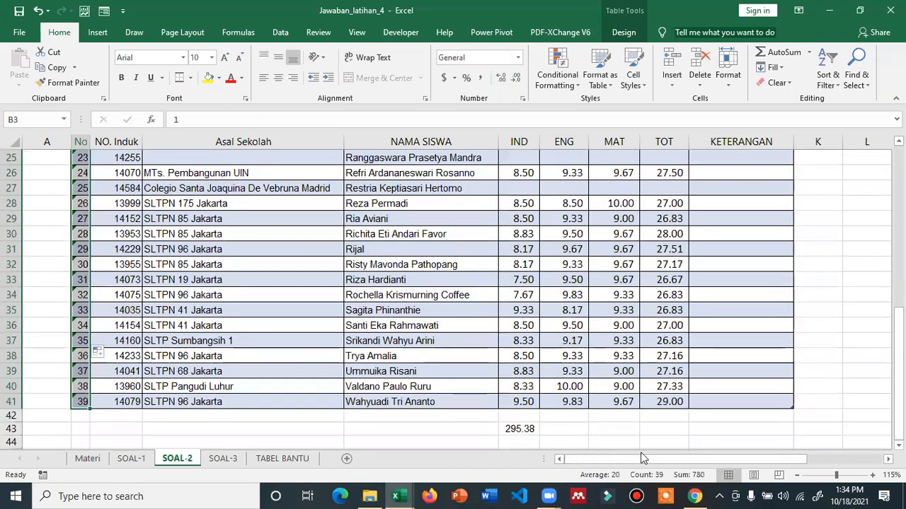
Examine the blank scores in the IND column together with the COUNTIF formula in Q24
drag(614, 456, 657, 462)
click(463, 190)
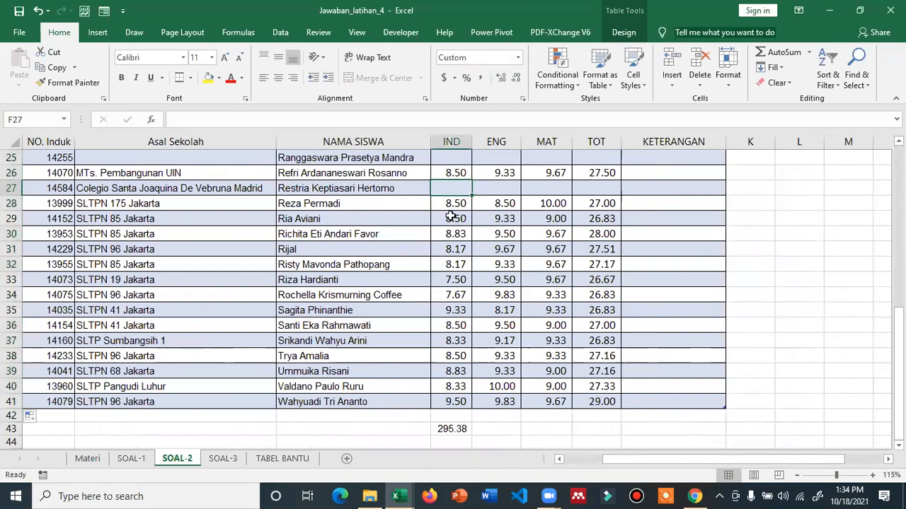
ctrl+scroll(765, 428, down, 4)
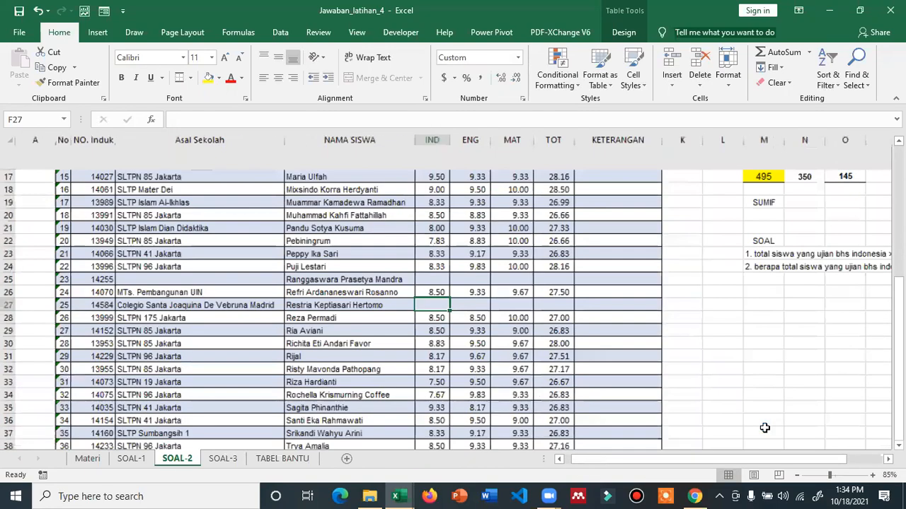
scroll(750, 349, up, 1)
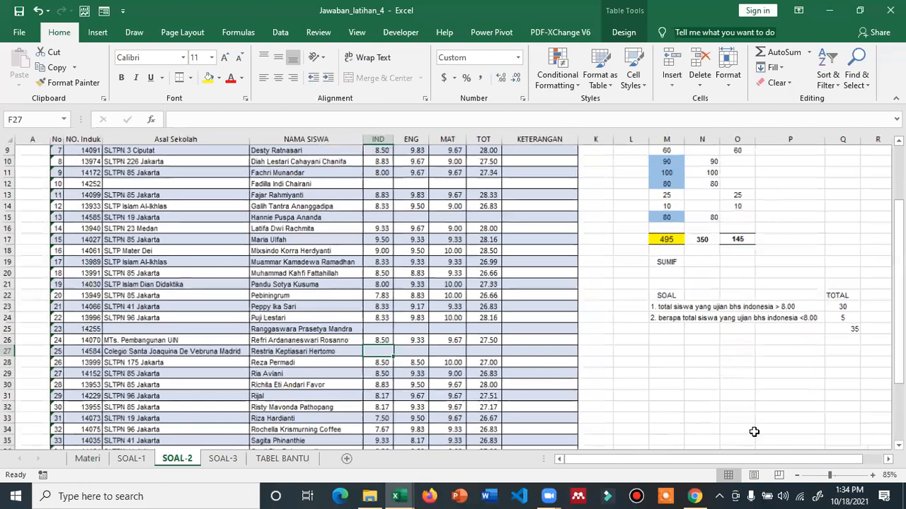
drag(737, 460, 761, 460)
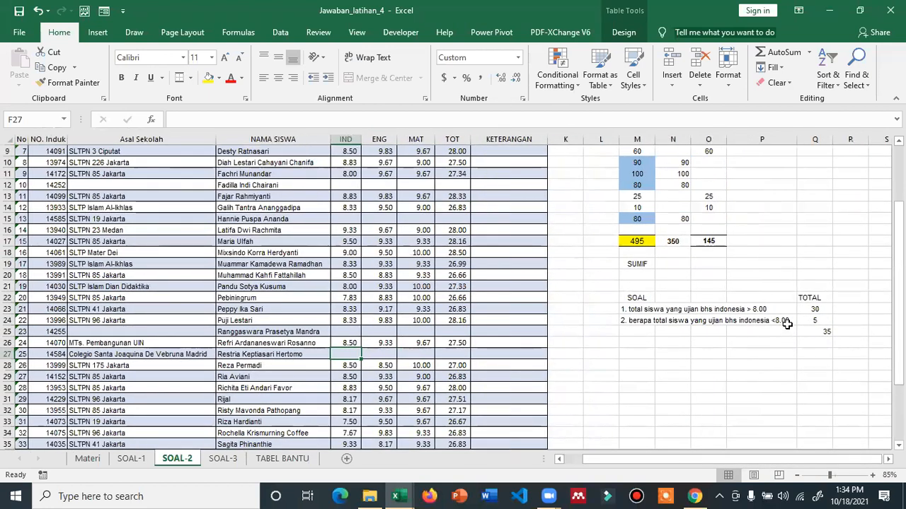
click(819, 320)
double_click(819, 321)
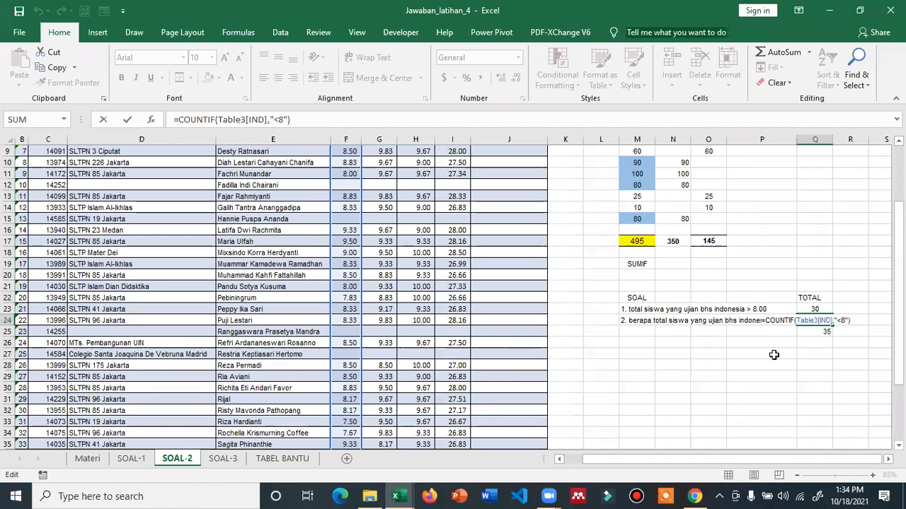
key(ctrl+Return)
Try a score of 2 in the blank IND cell F15 to test the COUNTIF totals
click(339, 216)
text(2)
key(Return)
key(Up)
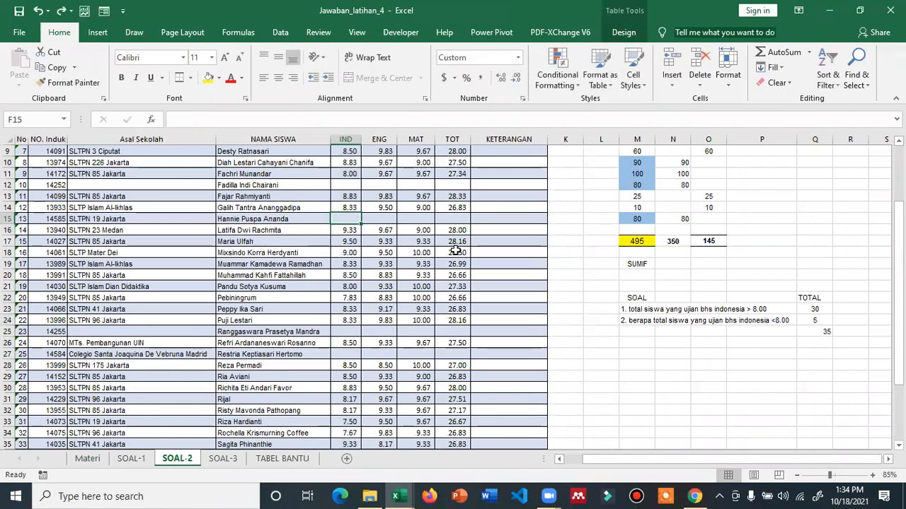
Narrow the empty columns L and K between the score table and the calculations
scroll(614, 281, up, 2)
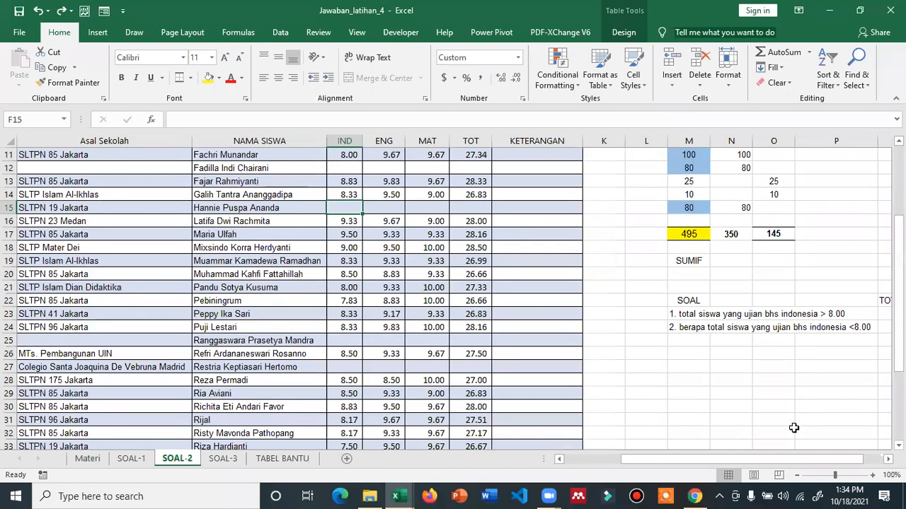
drag(665, 136, 636, 139)
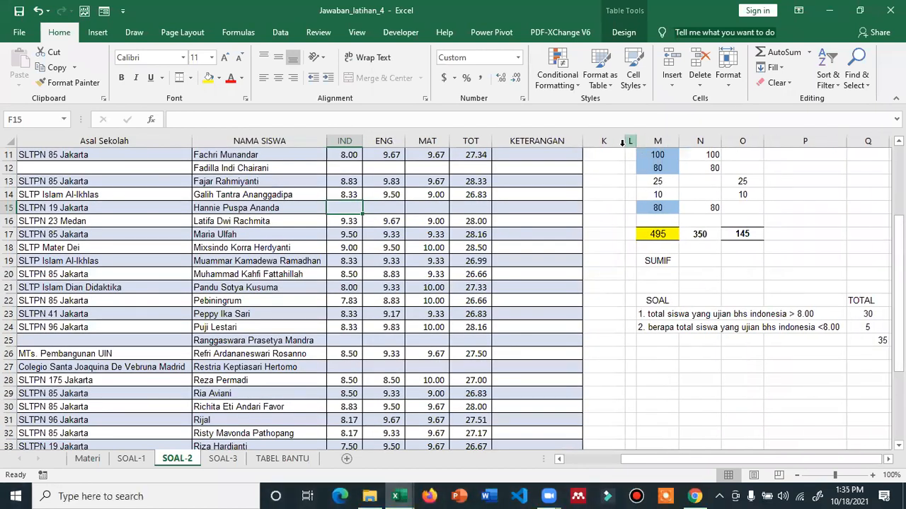
drag(620, 144, 607, 143)
Start a conditional formatting rule for the first IND score, F3, that formats only cells that contain a given value
scroll(356, 186, up, 2)
scroll(342, 187, up, 2)
click(346, 180)
click(562, 85)
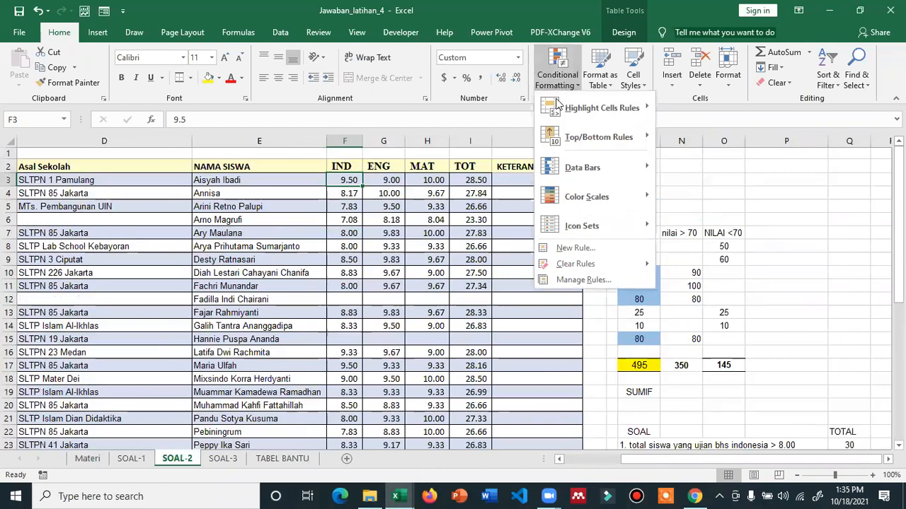
mouse_move(590, 226)
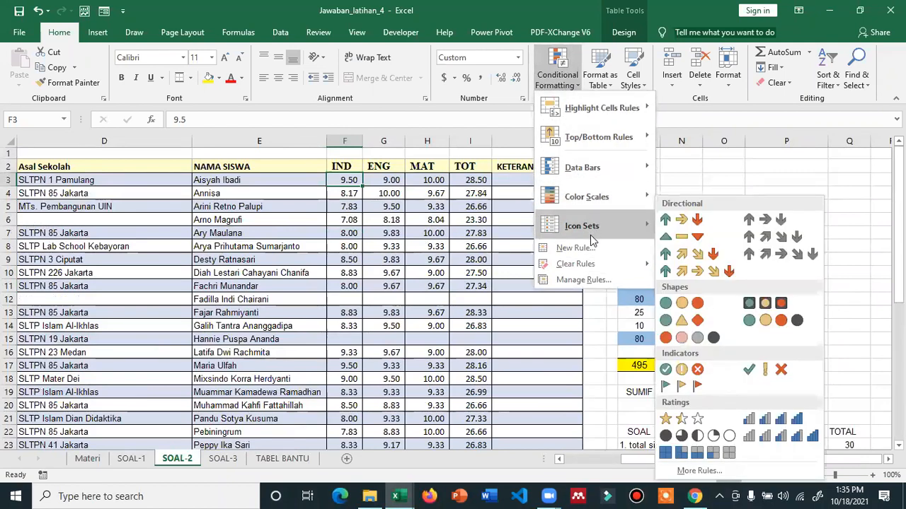
click(590, 246)
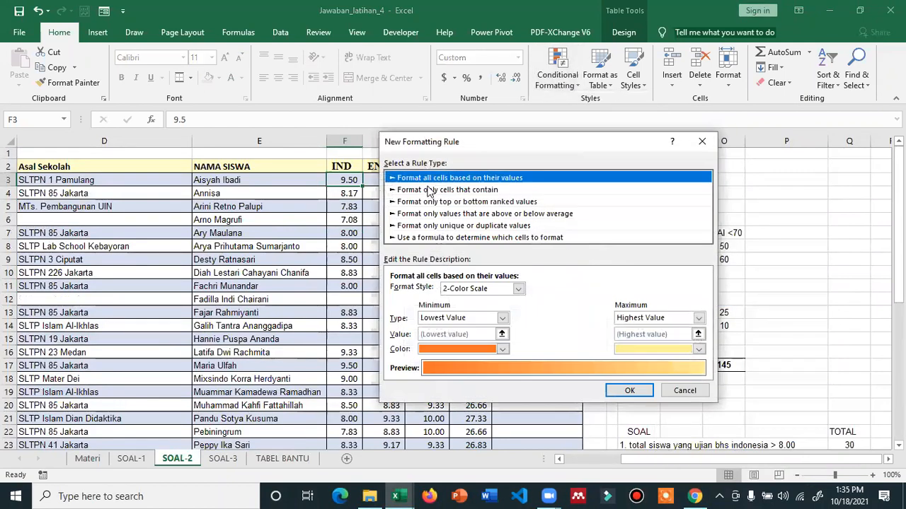
click(429, 189)
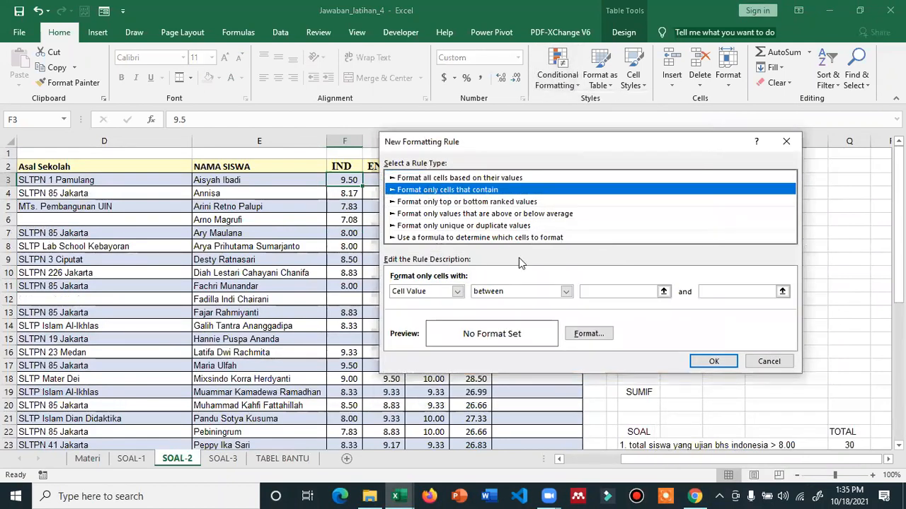
Set the rule's condition to a cell value greater than or equal to 8
click(504, 293)
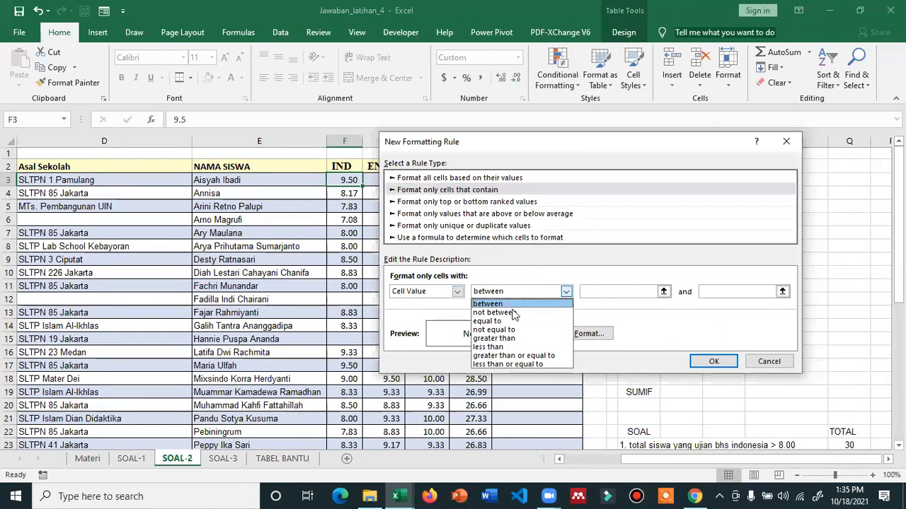
click(520, 344)
click(561, 292)
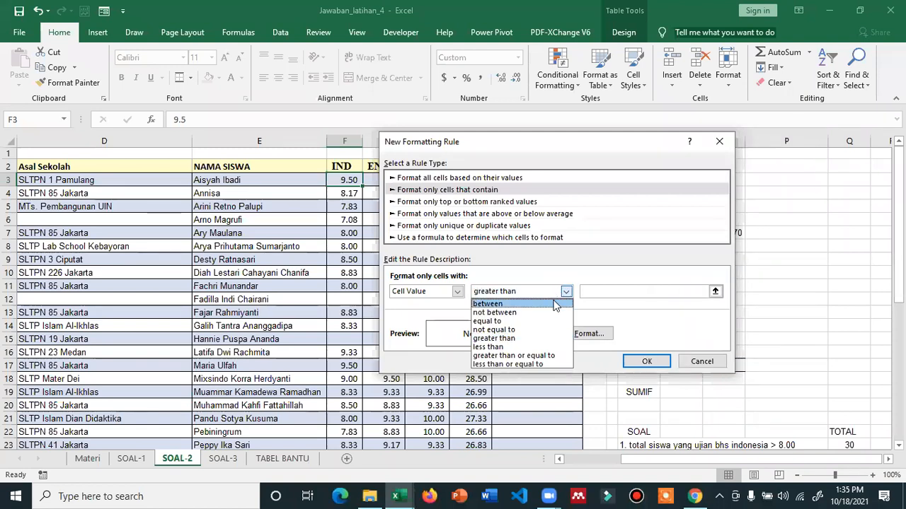
click(538, 356)
click(590, 291)
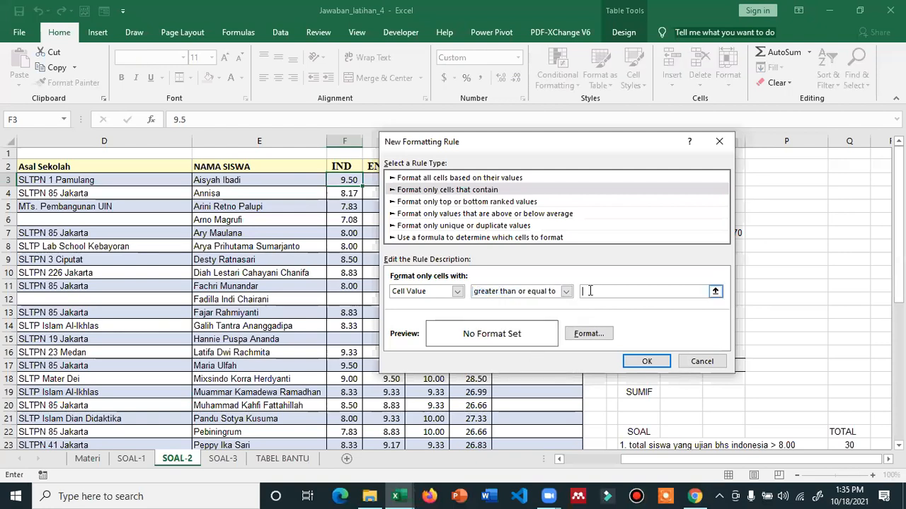
text(8)
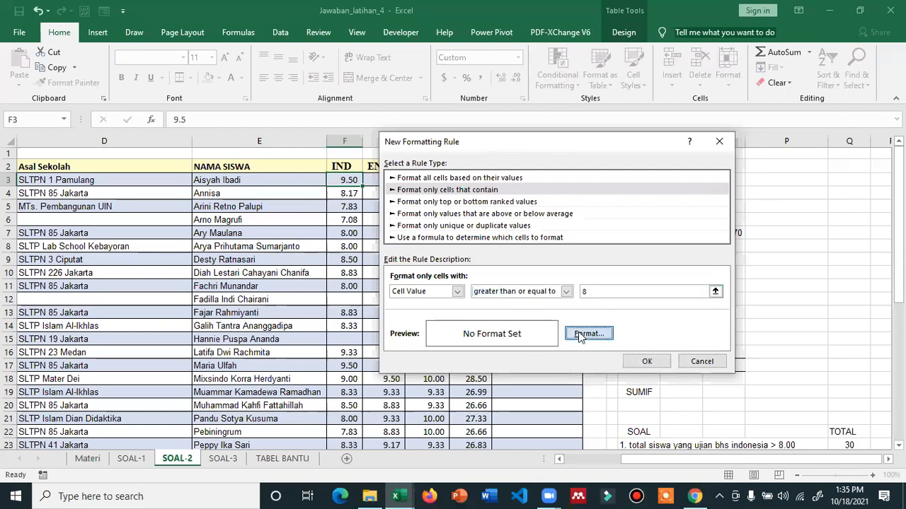
Give the rule an orange fill and apply it to F3
click(586, 332)
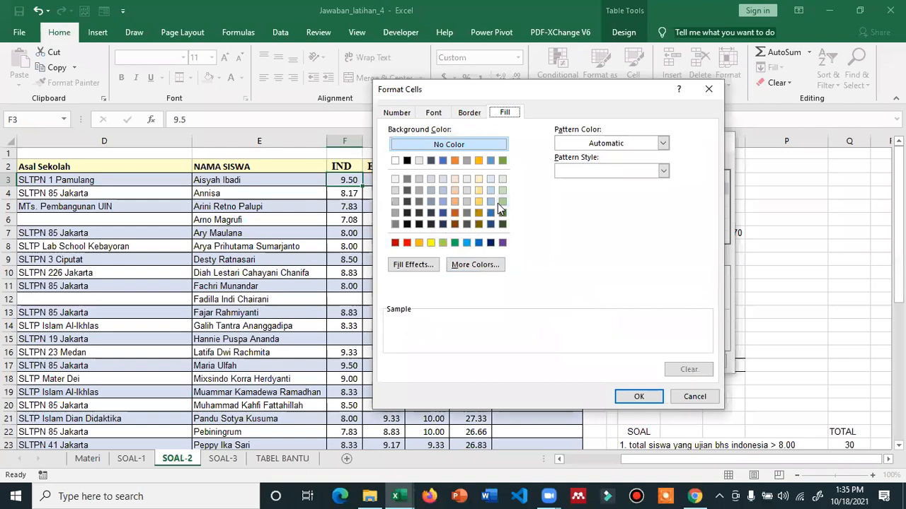
click(430, 242)
click(419, 243)
click(635, 397)
click(652, 359)
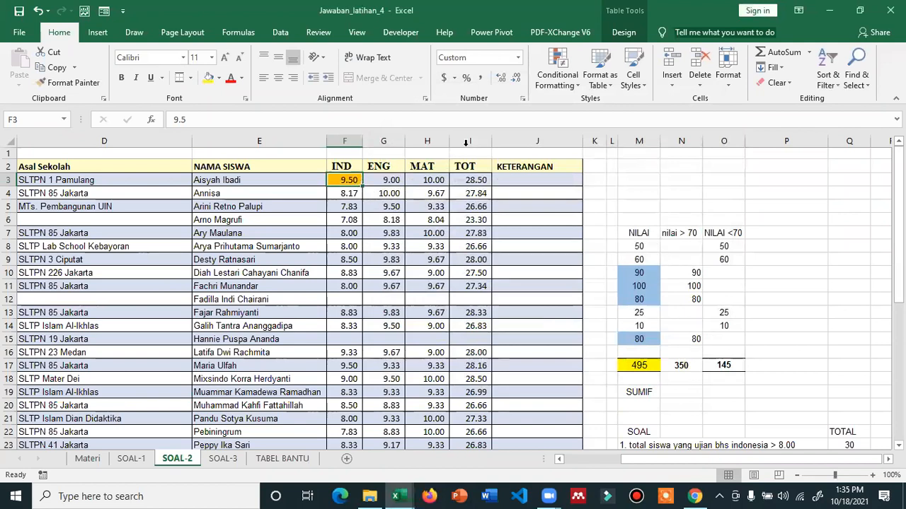
Extend the conditional formatting rule's range to the whole IND column, F3:F41
click(557, 71)
click(590, 280)
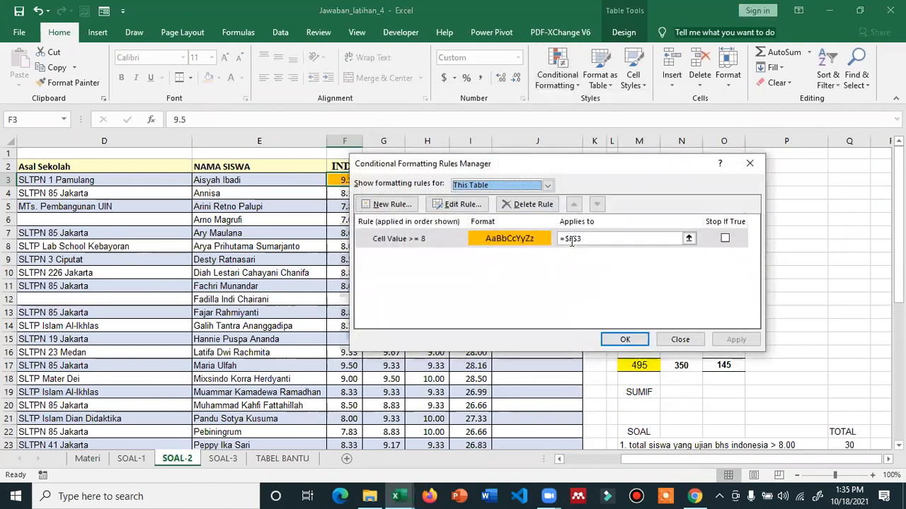
click(689, 239)
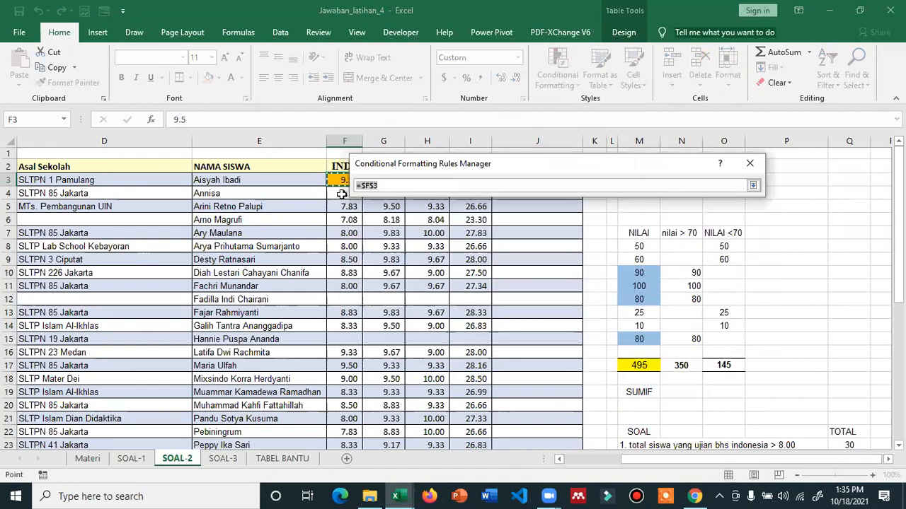
drag(344, 181, 348, 423)
click(753, 185)
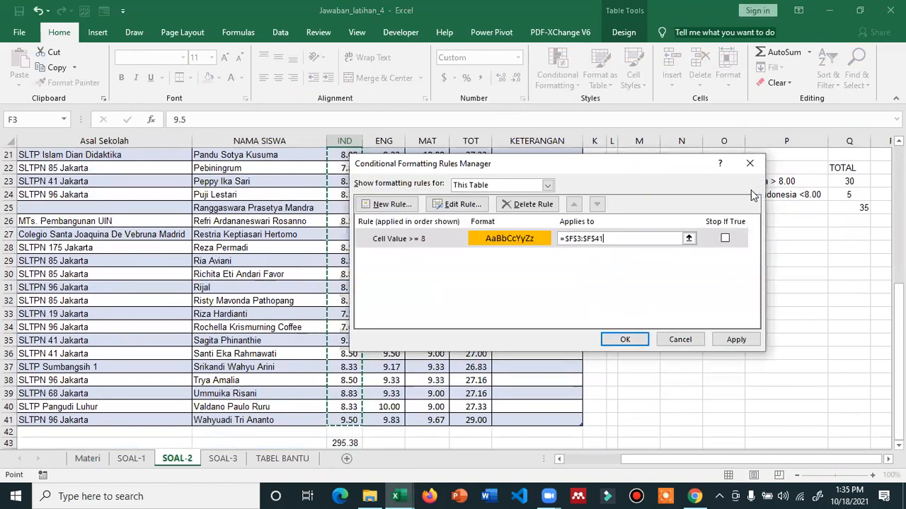
click(626, 340)
Examine the highlighted and unhighlighted IND scores down the table, together with the row numbers in the No column
scroll(618, 327, down, 1)
scroll(441, 301, up, 6)
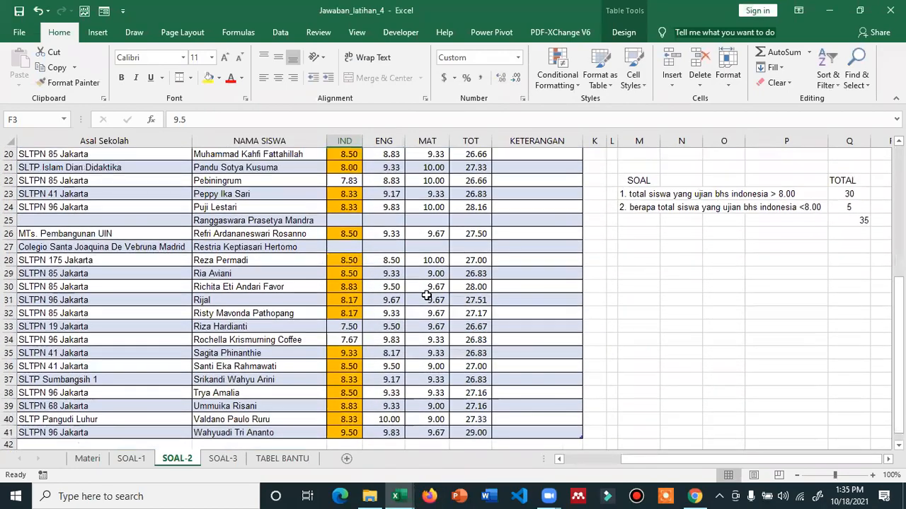
scroll(374, 200, up, 2)
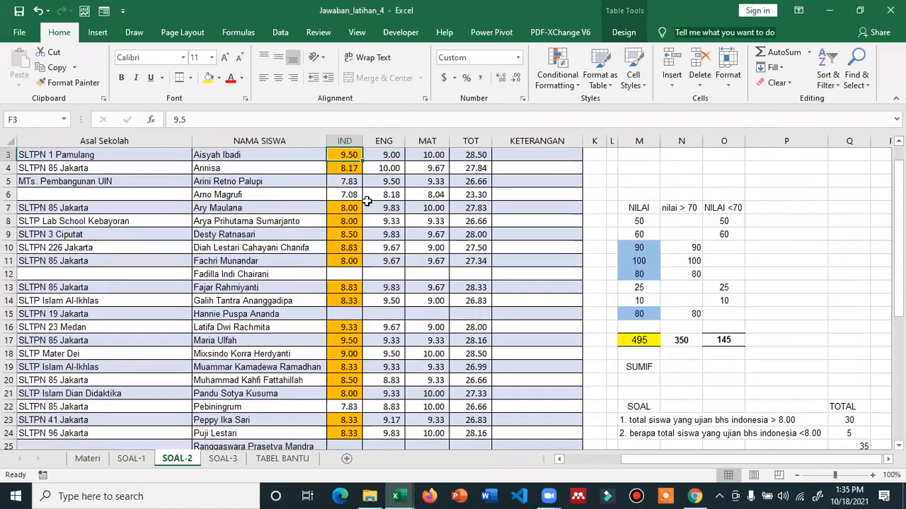
click(353, 206)
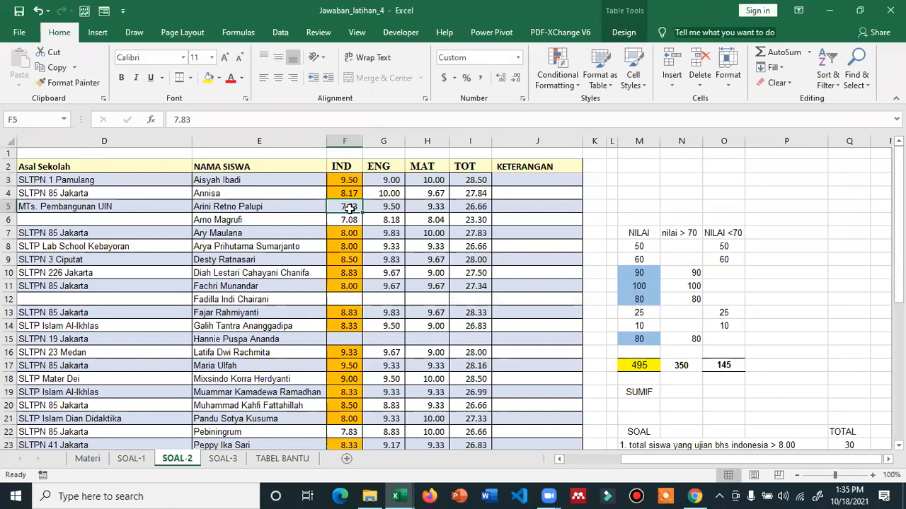
scroll(355, 342, down, 3)
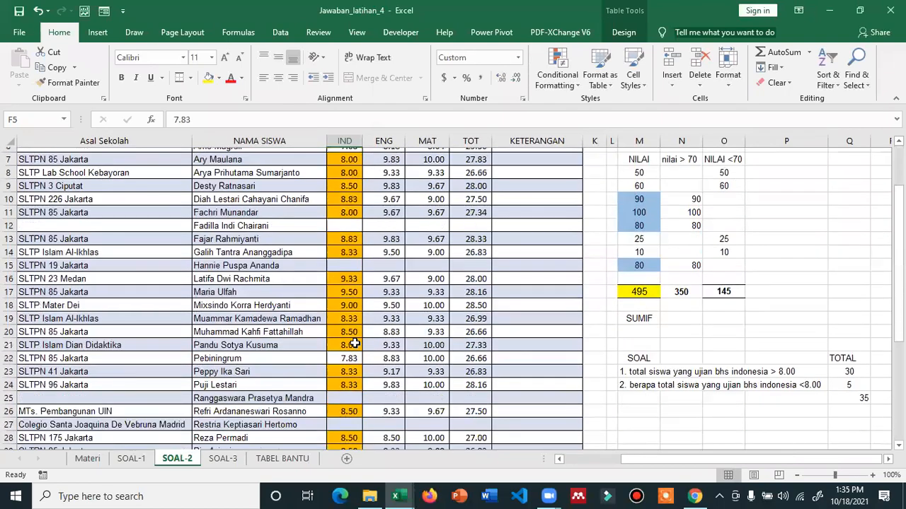
scroll(352, 371, down, 4)
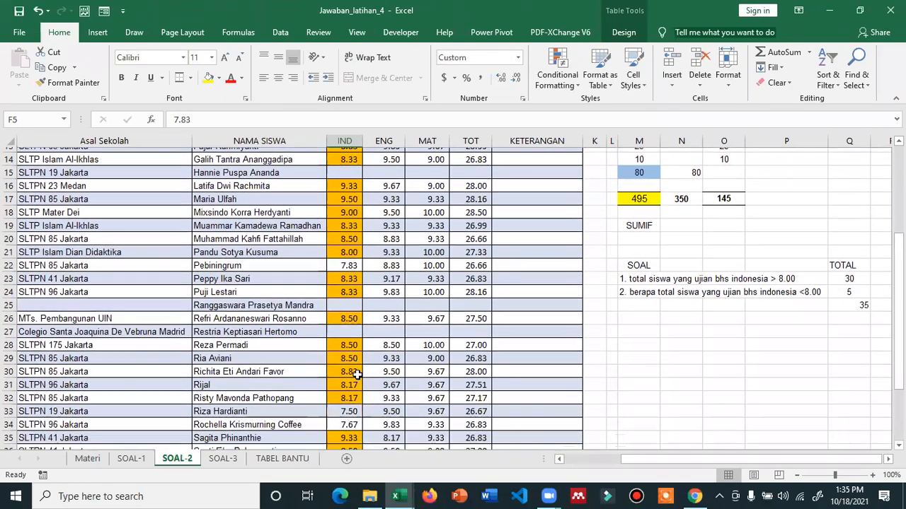
scroll(352, 366, down, 1)
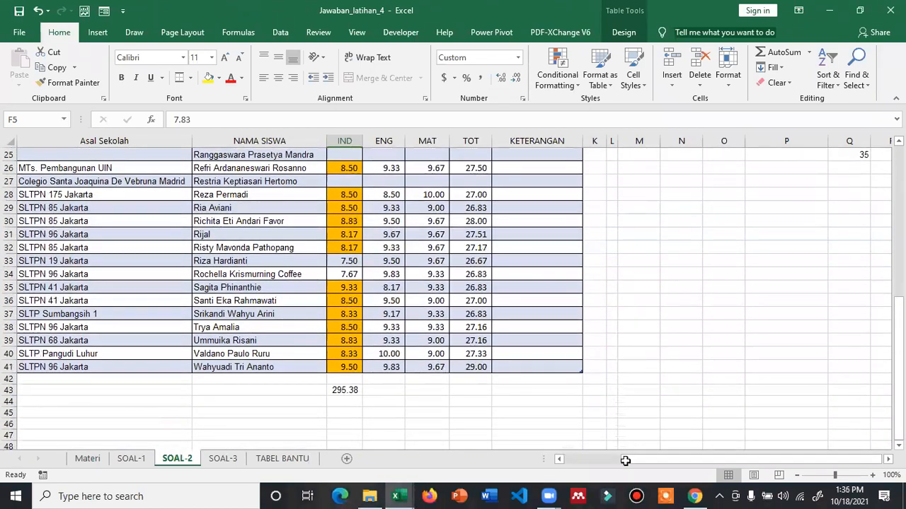
click(605, 460)
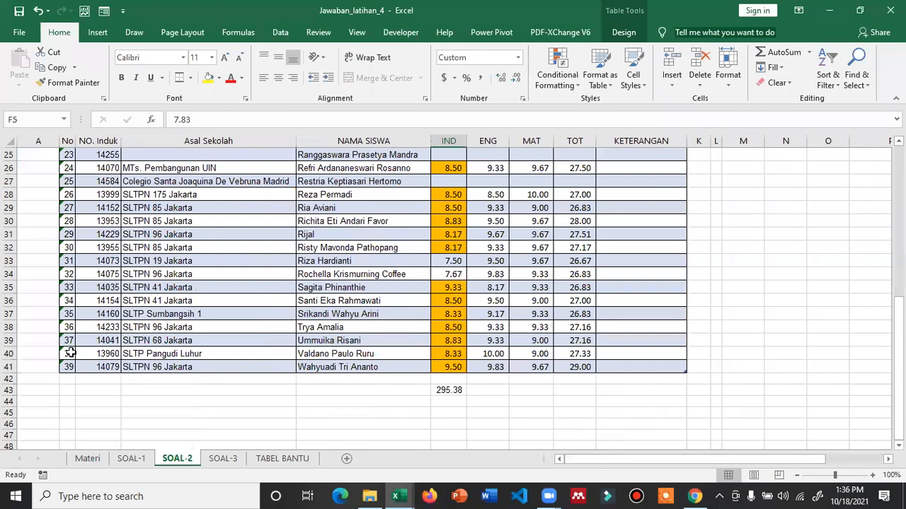
drag(659, 460, 718, 461)
scroll(840, 289, up, 3)
Compare the COUNTIF formulas in Q23 and Q24 with the unhighlighted and blank scores in the IND column
click(850, 245)
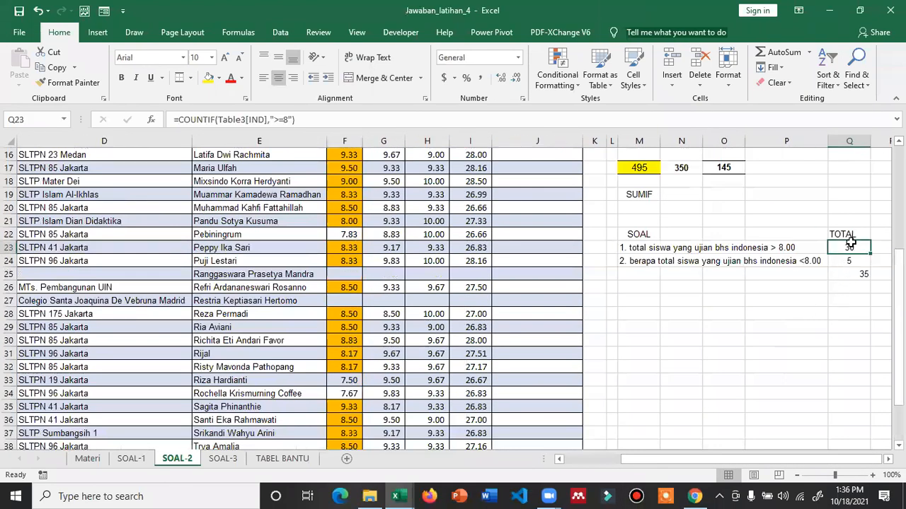
click(852, 260)
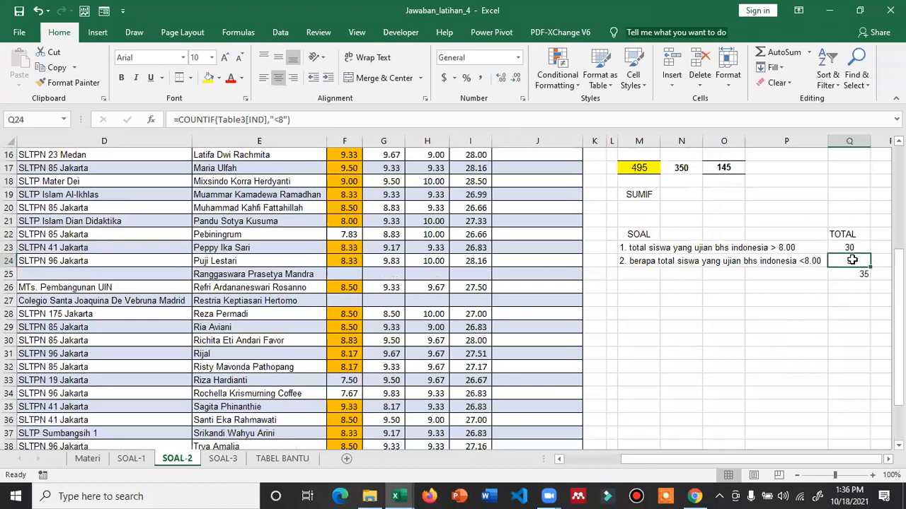
click(351, 275)
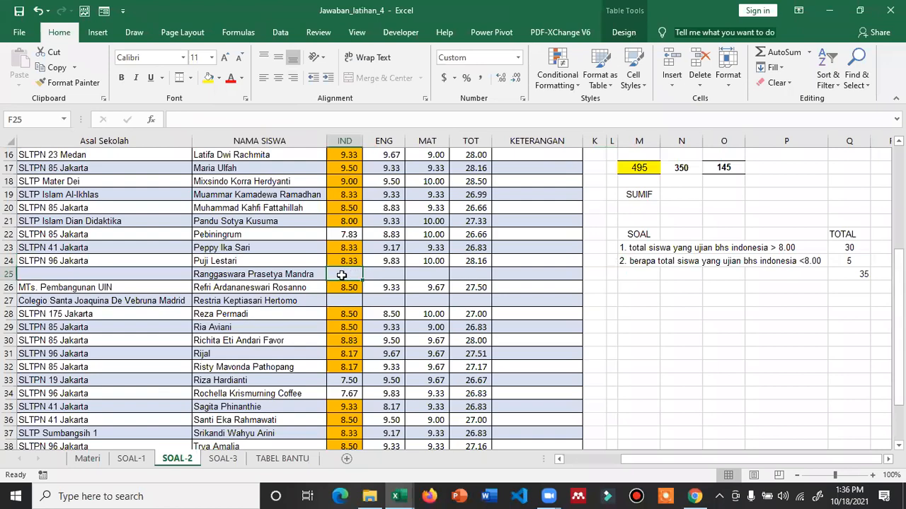
click(347, 234)
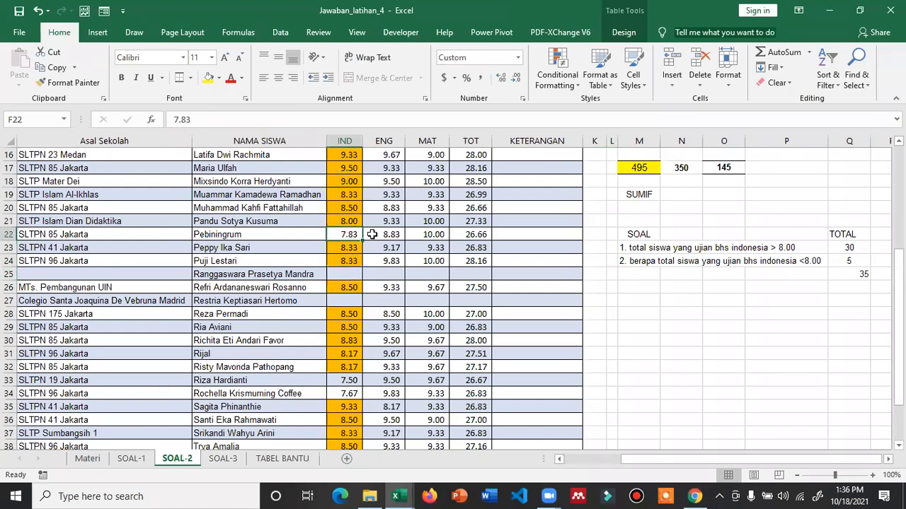
scroll(350, 234, up, 2)
scroll(353, 197, up, 3)
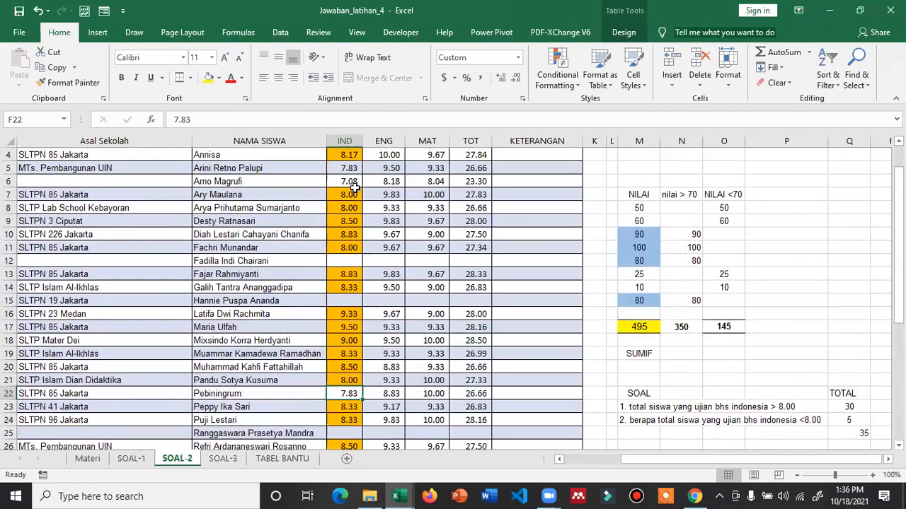
click(351, 219)
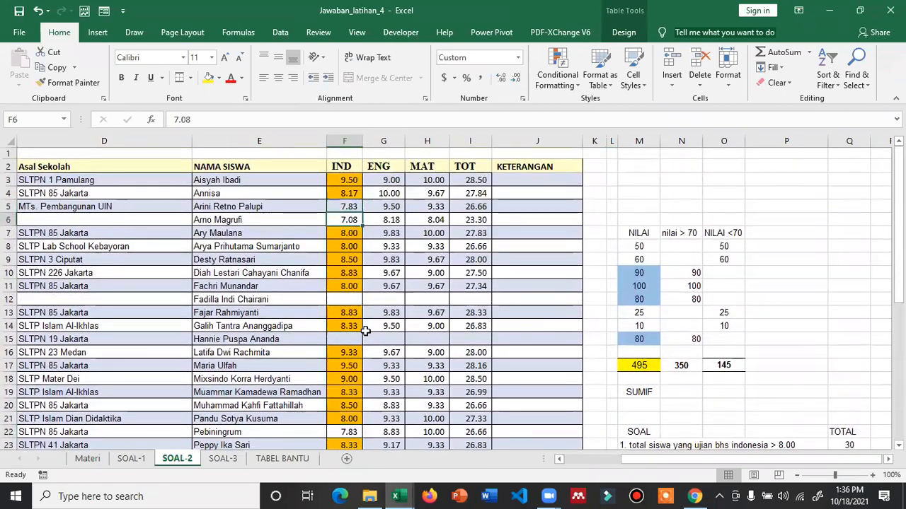
scroll(352, 354, down, 2)
click(352, 354)
scroll(351, 354, down, 4)
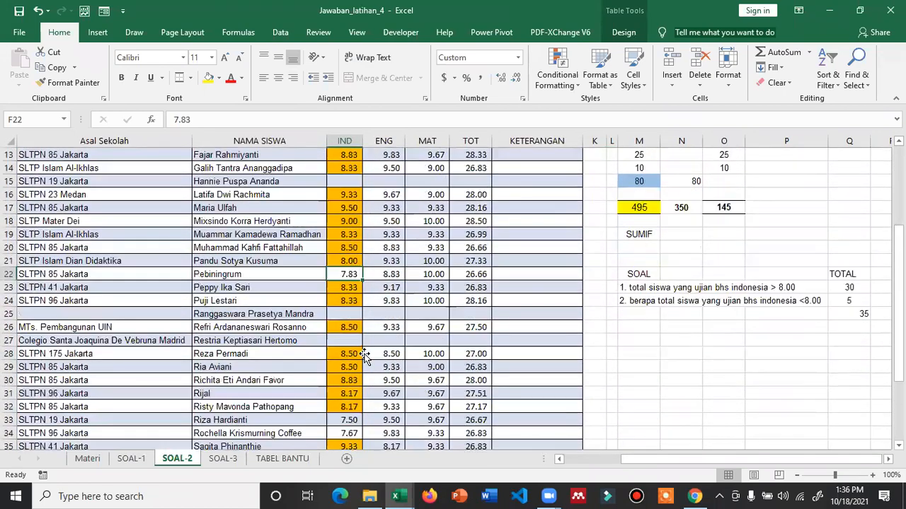
click(353, 343)
click(352, 354)
scroll(353, 351, down, 2)
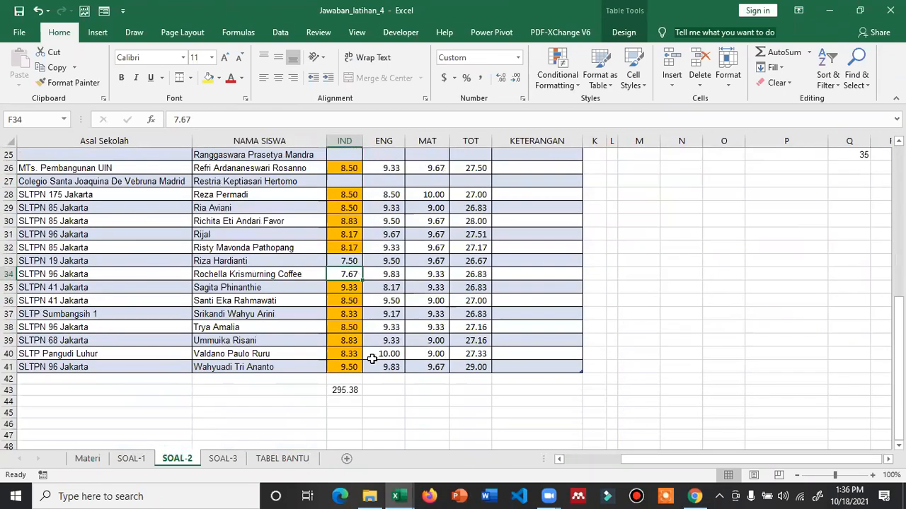
scroll(356, 283, up, 3)
scroll(356, 269, up, 3)
Try a score of 0 in the blank IND cells F12 and F15 to test the COUNTIF totals
click(351, 223)
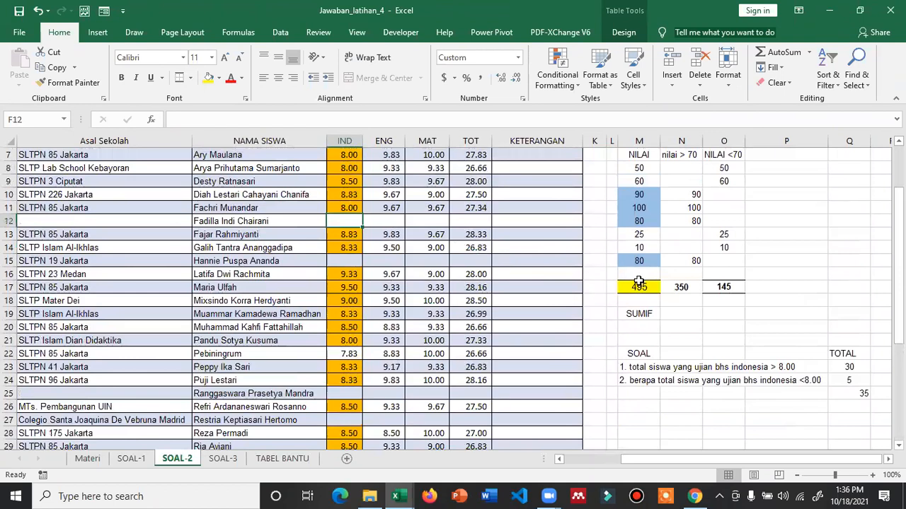
text(0)
key(Return)
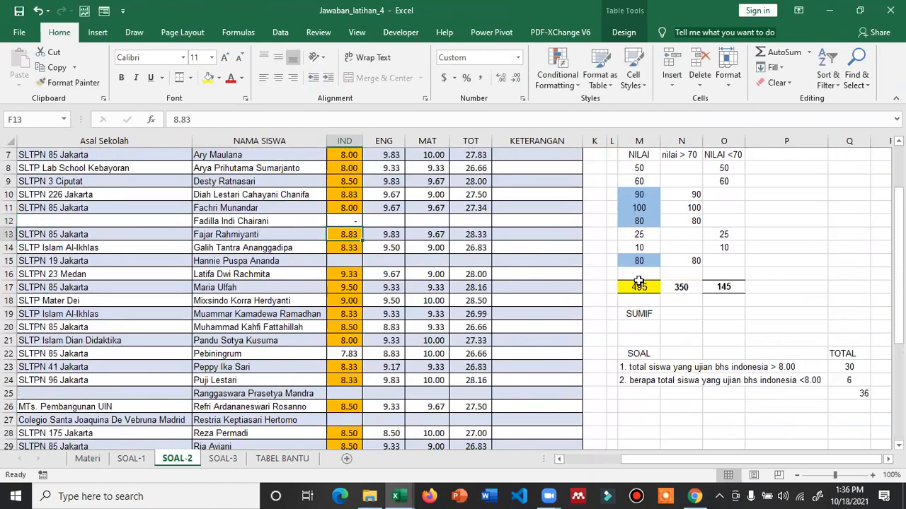
key(Down)
key(Down)
text(0)
key(Return)
Try a score of 0 in the blank IND cells F25 and F27 as well
key(Down)
key(Down)
key(Down)
key(Down)
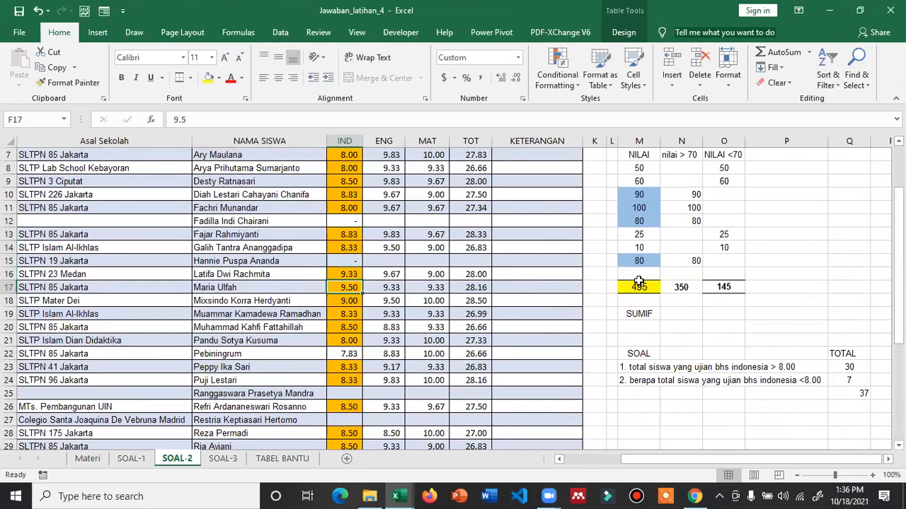
key(Down)
key(Down)
key(Down)
key(Down)
key(Down)
text(0)
key(Return)
text(0)
key(Escape)
key(Down)
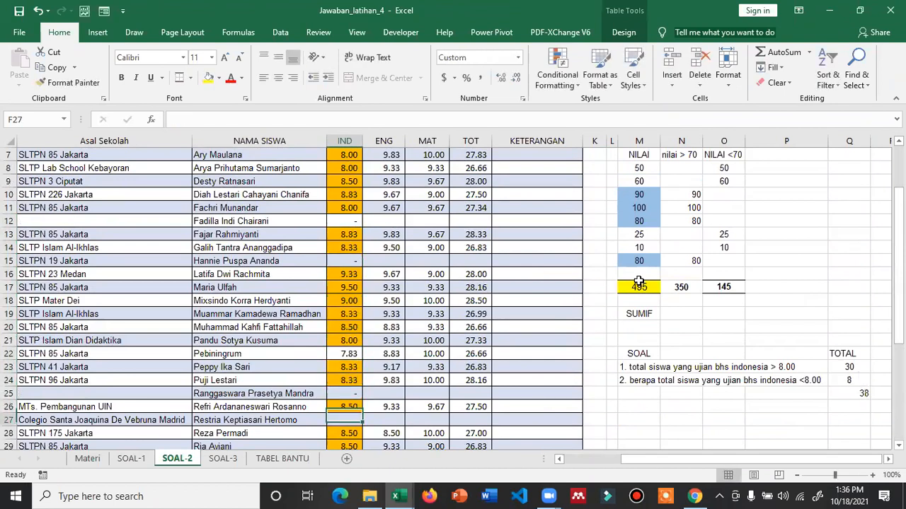
text(0)
key(Return)
key(Up)
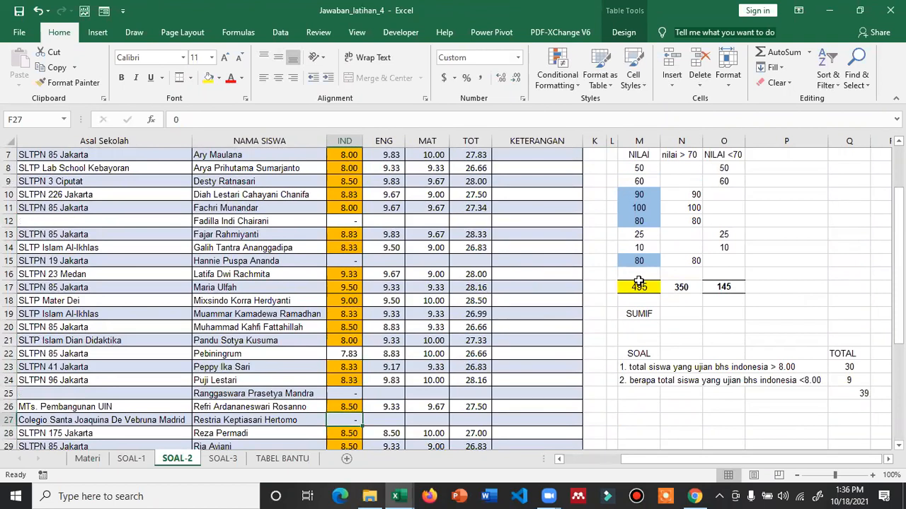
Undo the trial zeros in the IND column so F12, F15, F25 and F27 are blank again
key(ctrl+z)
key(ctrl+z)
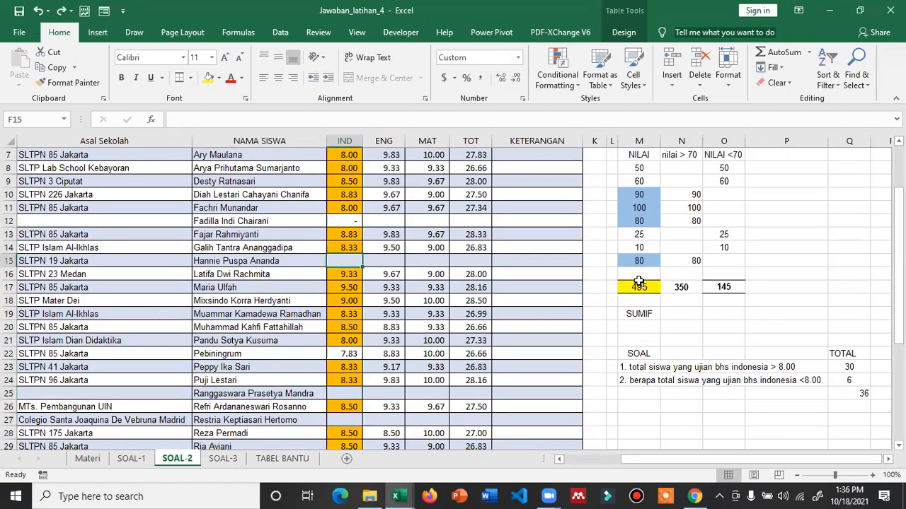
key(ctrl+z)
key(Up)
key(Up)
key(Up)
key(Up)
key(Up)
key(Up)
key(Up)
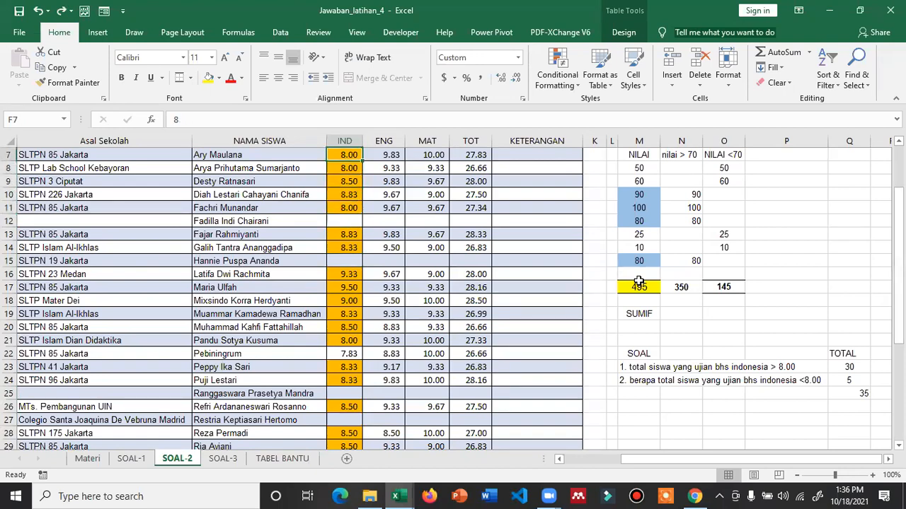
Try a score of 0 in the blank IND cell F12 and undo it
key(Down)
key(Down)
key(Down)
key(Down)
key(Down)
key(Down)
key(Down)
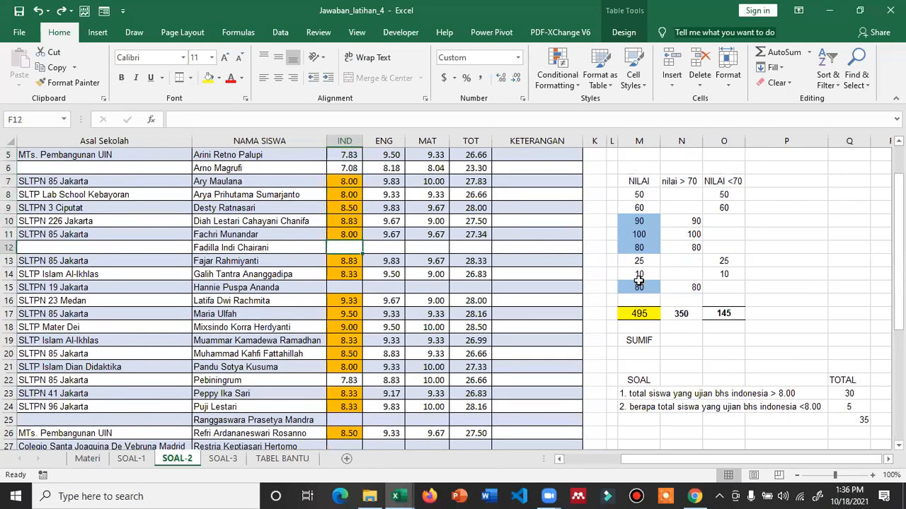
text(-)
key(Return)
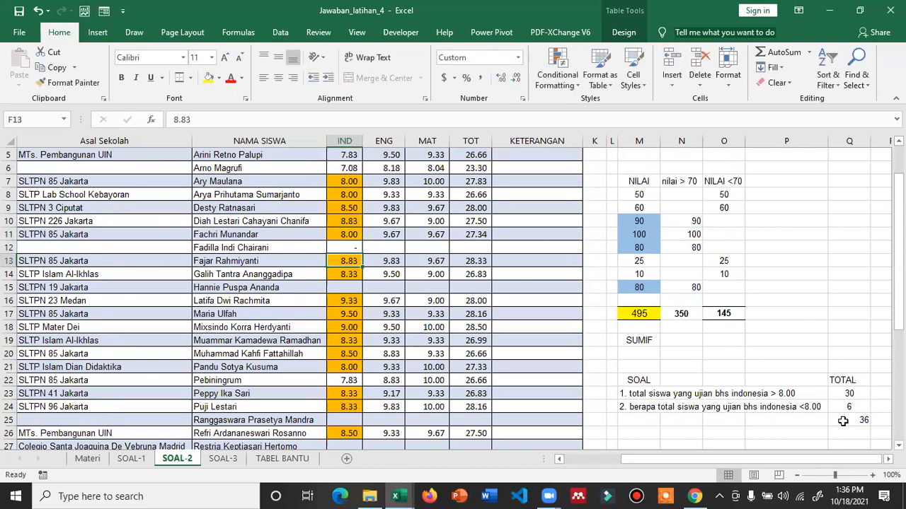
key(ctrl+z)
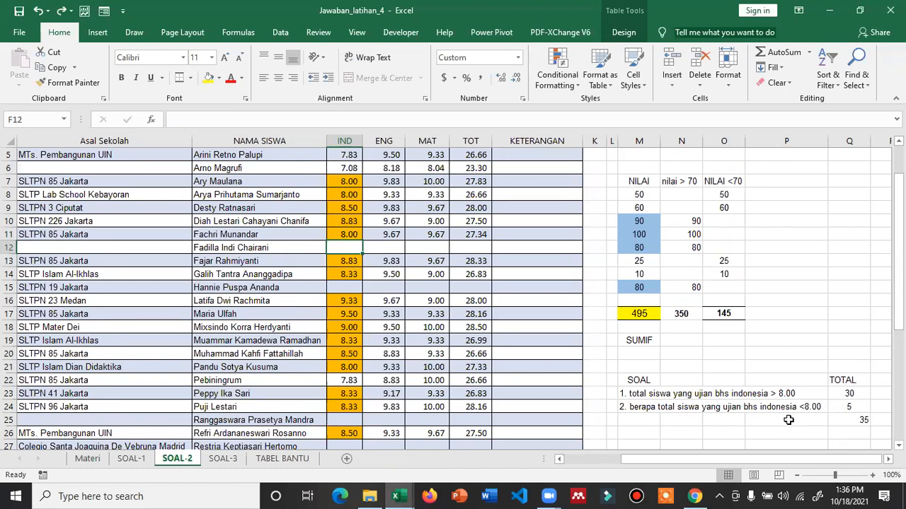
Write "3. berapa total siswa yang nilai ujian bahasa indonesia tidak ada nilainya" in M25 and left-align it
click(855, 406)
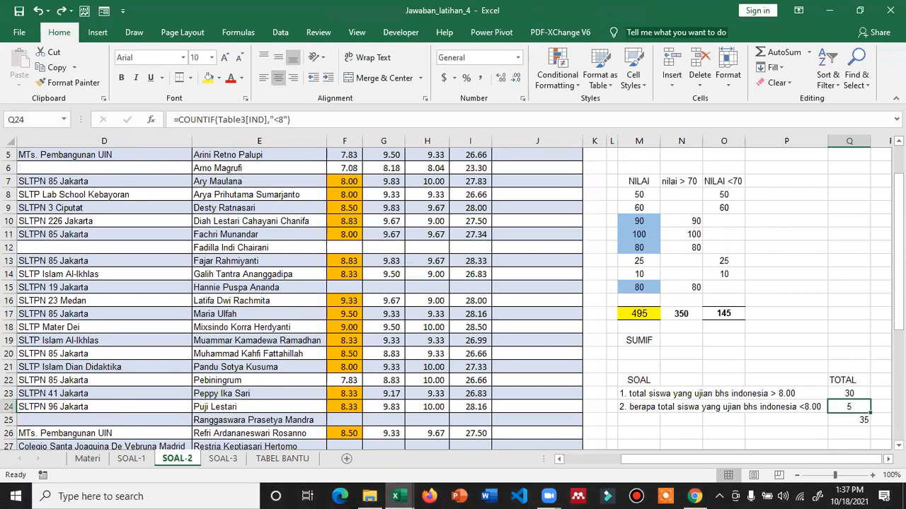
key(Down)
key(Left)
key(Left)
key(Left)
key(Left)
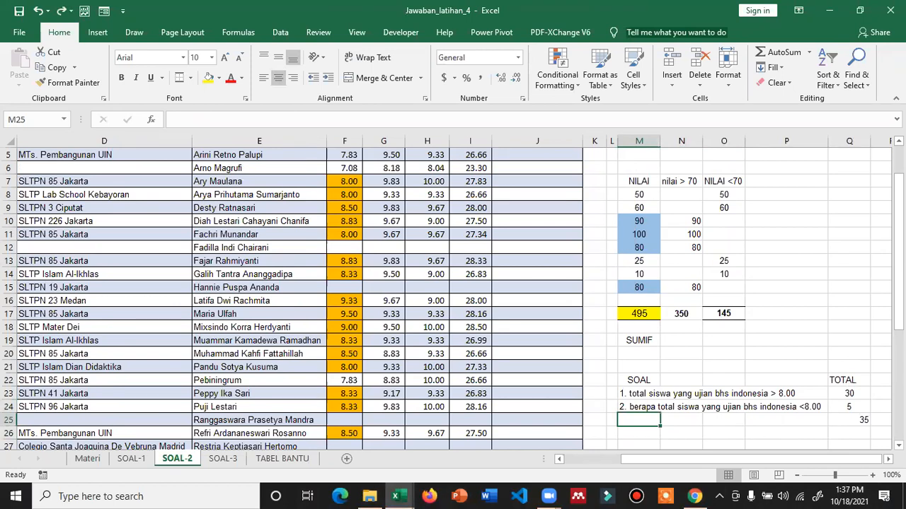
text(3)
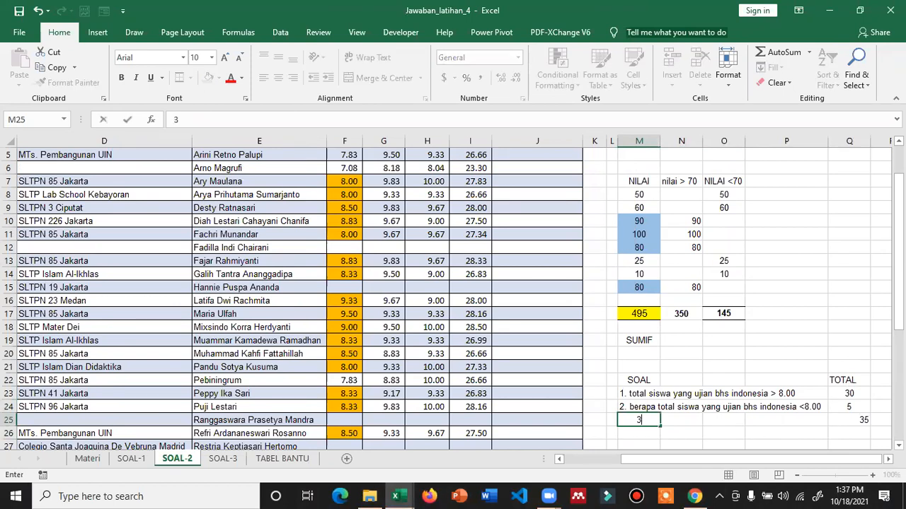
text(. BERAPA)
key(BackSpace)
key(BackSpace)
key(BackSpace)
key(BackSpace)
key(BackSpace)
text(erapa to)
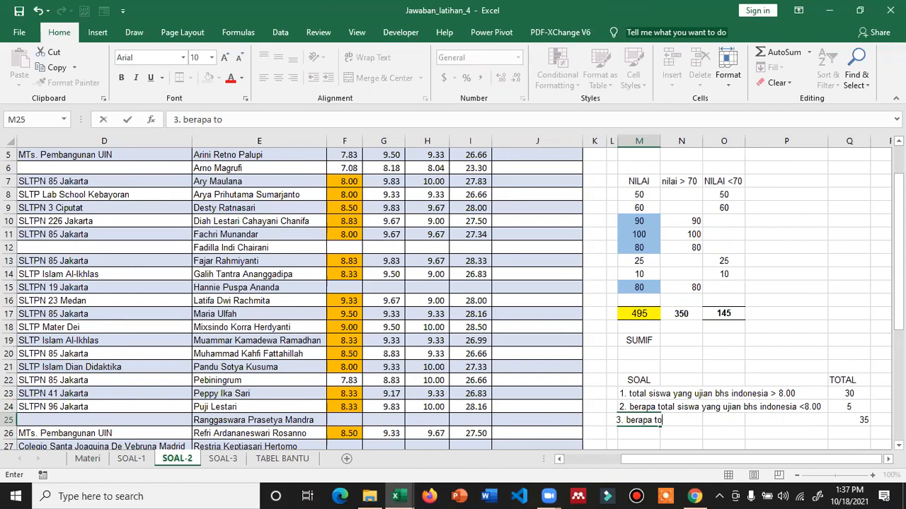
text(tal siswa yang )
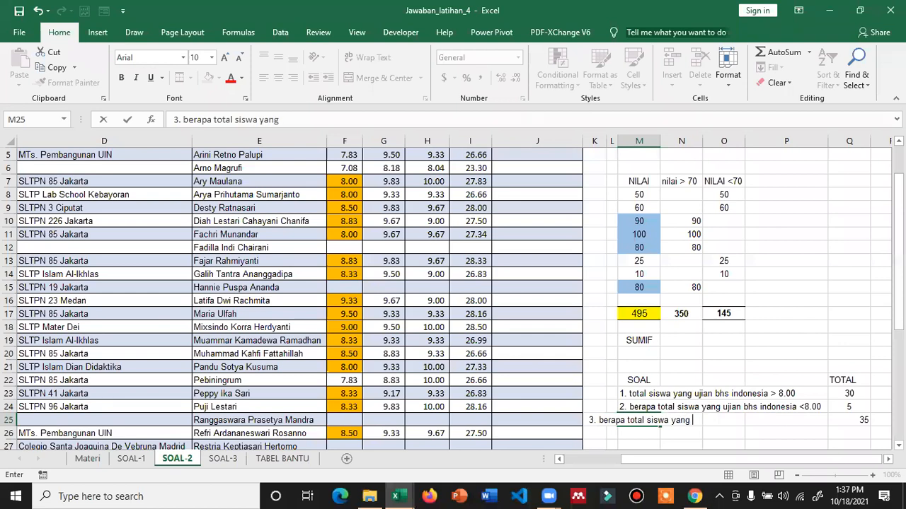
text(nilai ujian bahasa indonesia tidak ni)
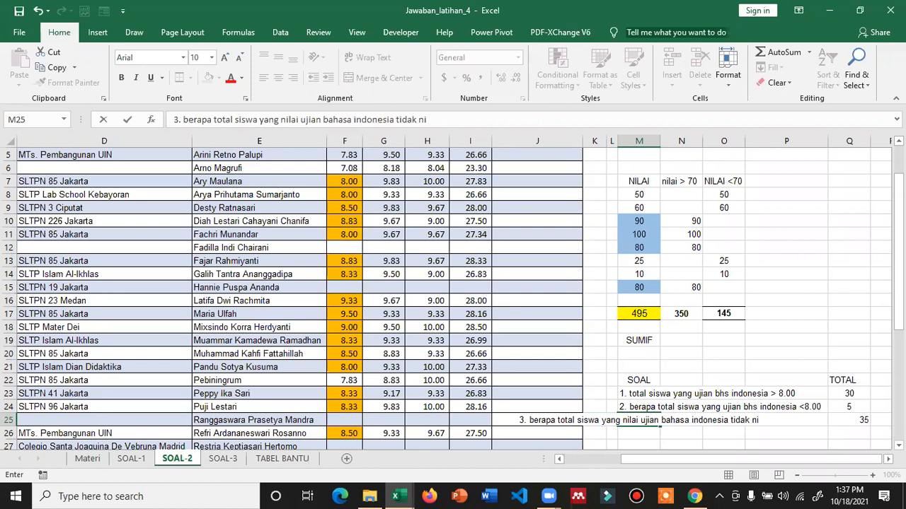
key(BackSpace)
key(BackSpace)
text(ada nilainya)
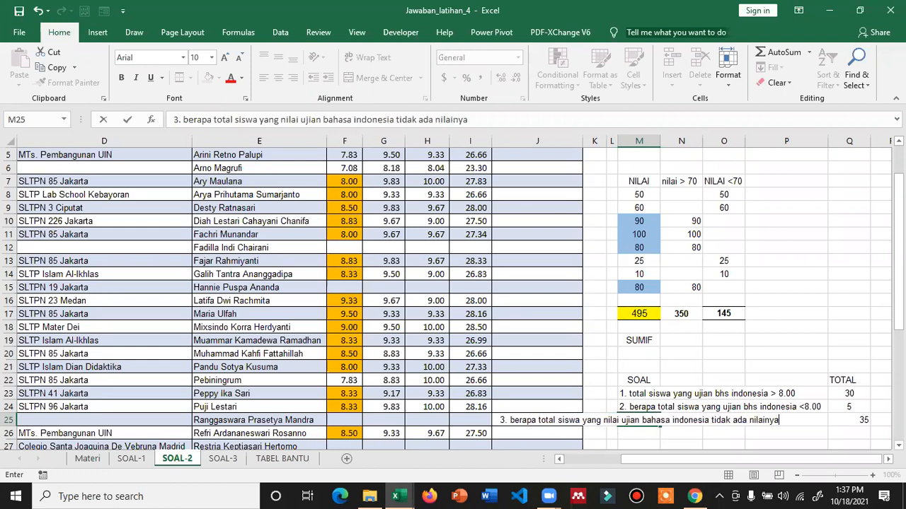
key(Return)
key(Up)
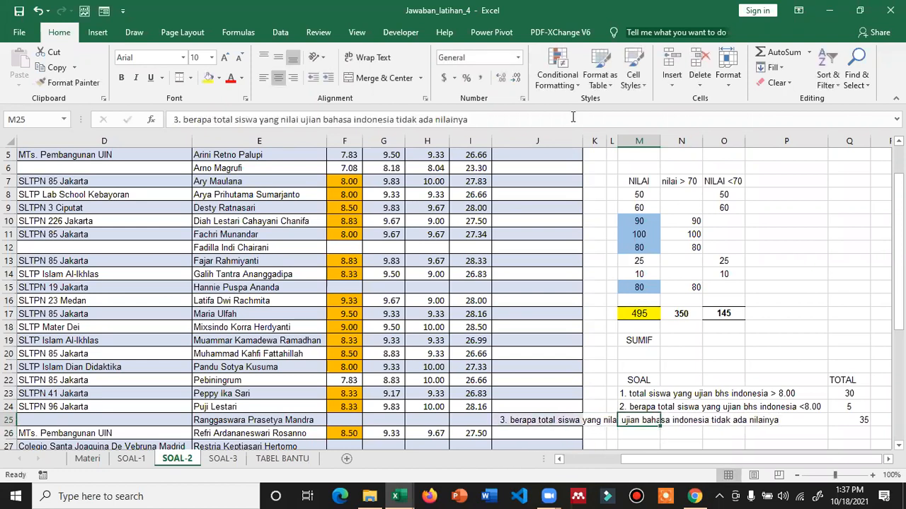
click(264, 78)
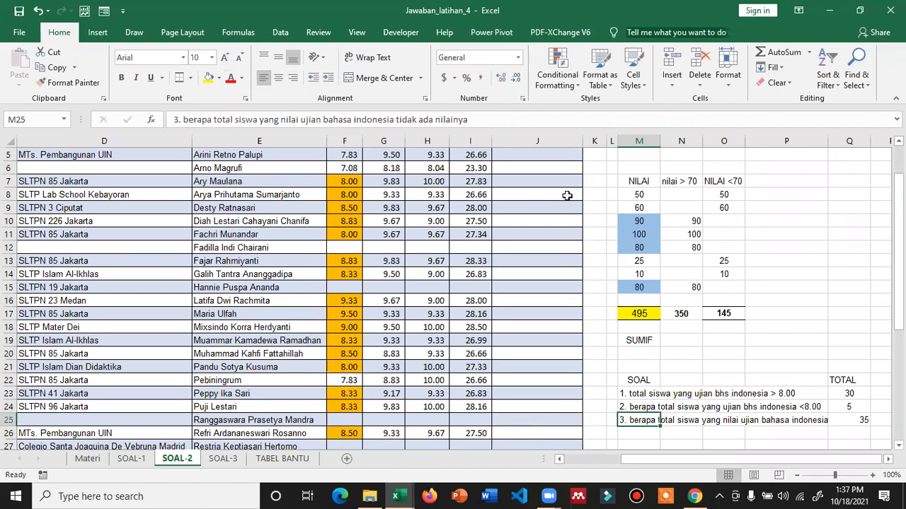
Copy the COUNTIF formula from Q24 into Q25 and replace its "<8" criterion with a quoted space
key(Right)
key(Right)
key(Right)
key(Right)
key(Up)
key(ctrl+c)
key(Down)
key(ctrl+v)
key(F2)
key(Left)
key(Left)
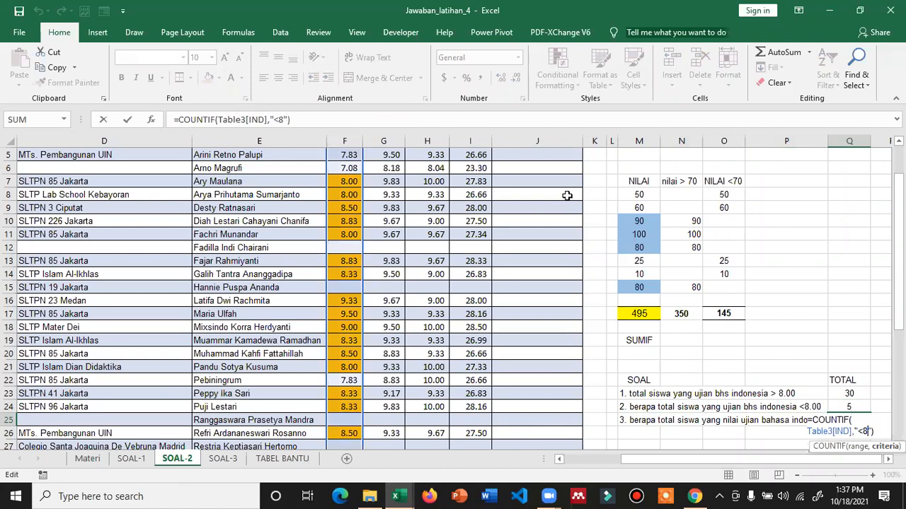
key(BackSpace)
key(BackSpace)
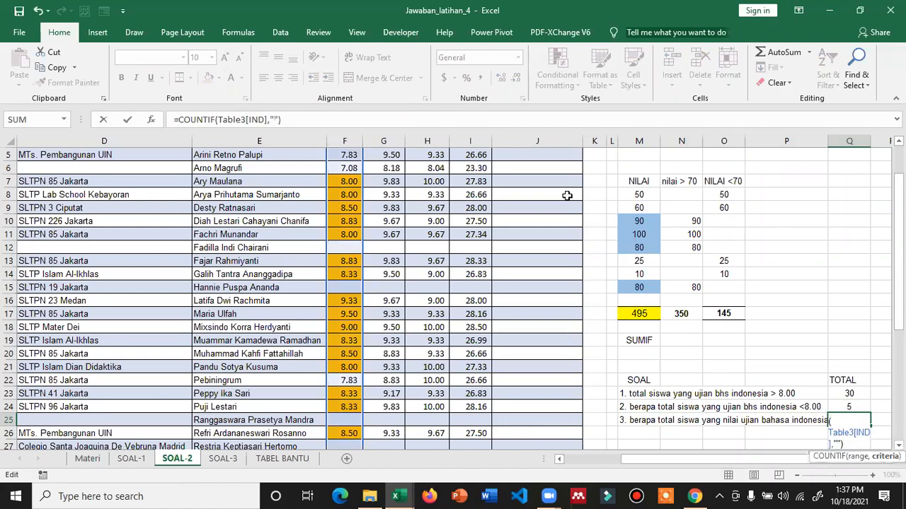
key(Return)
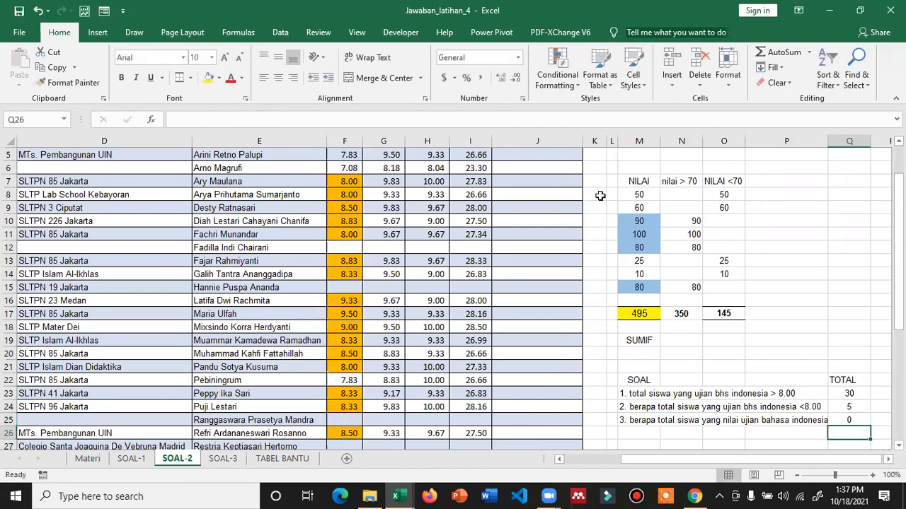
Correct the COUNTIF criterion in Q25 to an empty string ("") so that blank IND scores are counted
key(Up)
key(F2)
key(Left)
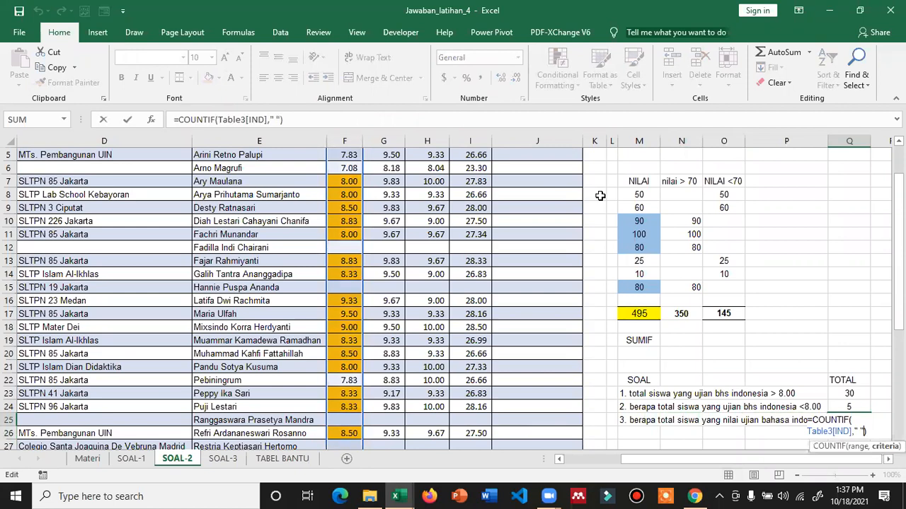
key(BackSpace)
key(Return)
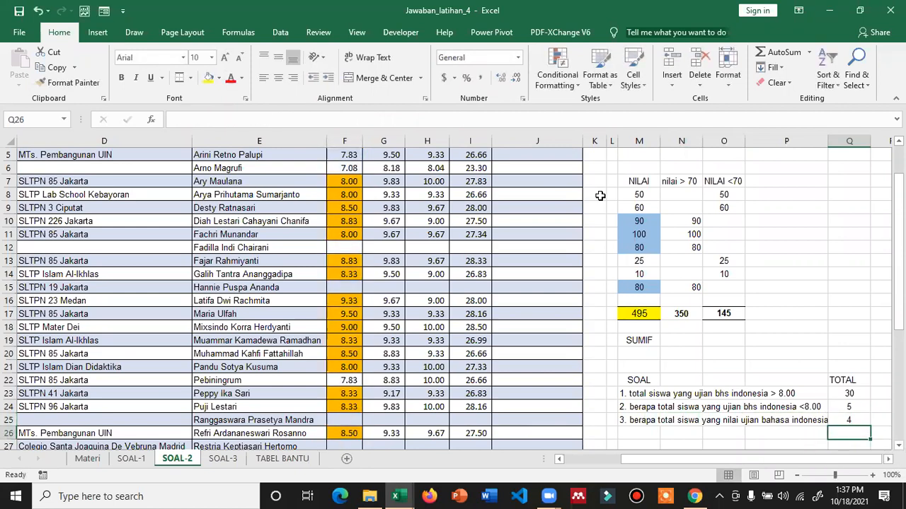
Total the three answers in Q26 with =SUM(Q23:Q25) and centre the result
text(=sum()
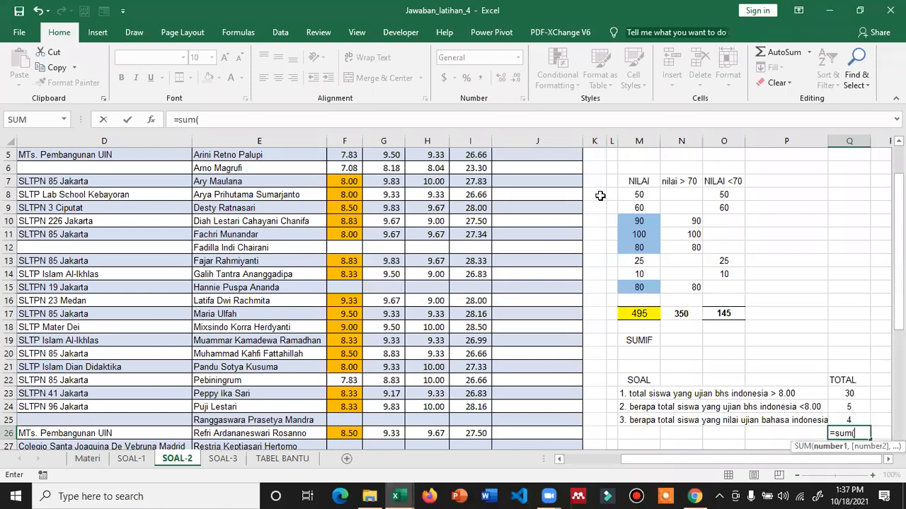
key(Up)
key(shift+Up)
key(shift+Up)
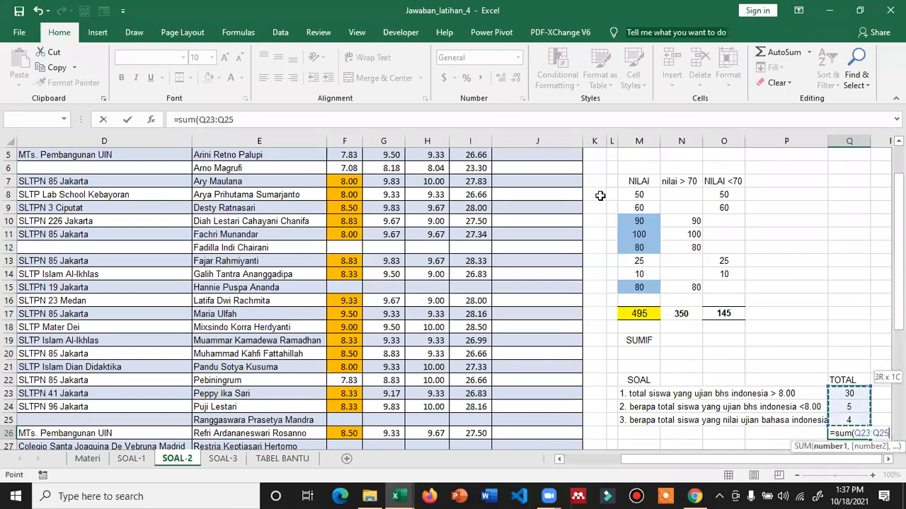
key(Return)
click(846, 420)
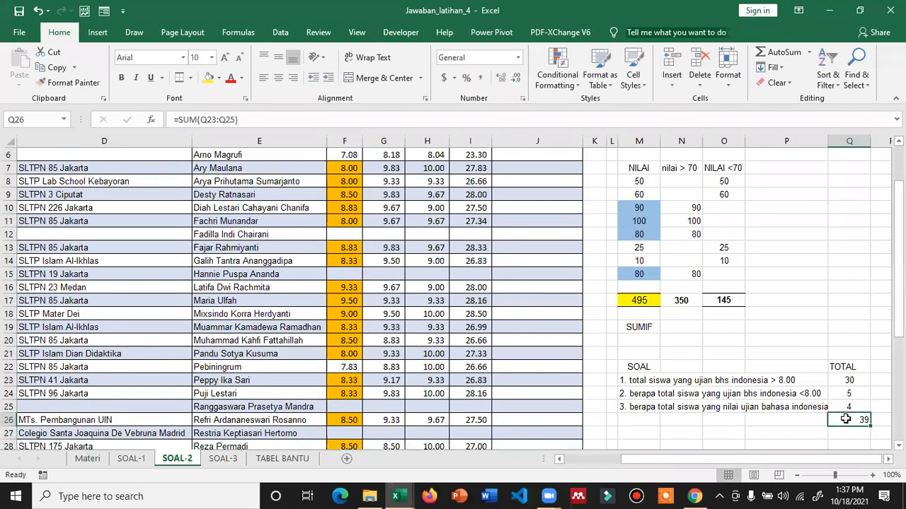
click(278, 78)
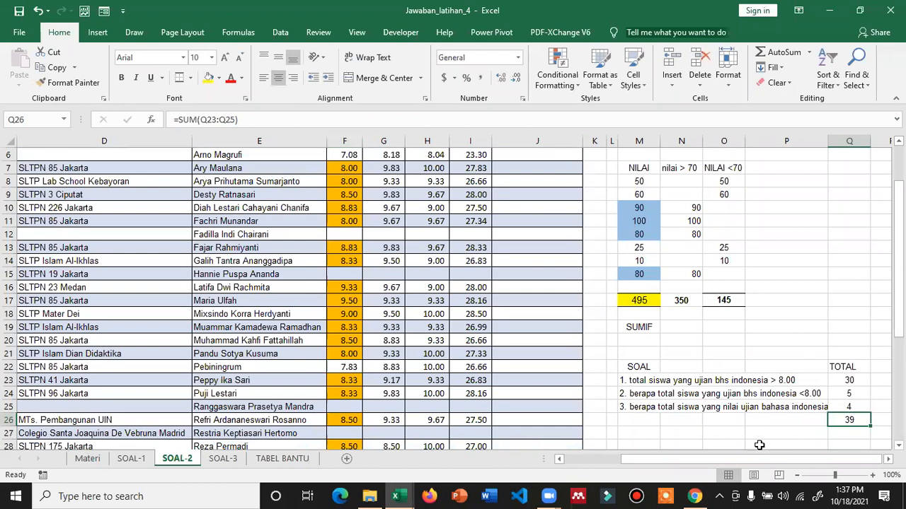
Widen column P until the full text of question 3 fits beside its total
scroll(758, 444, up, 3)
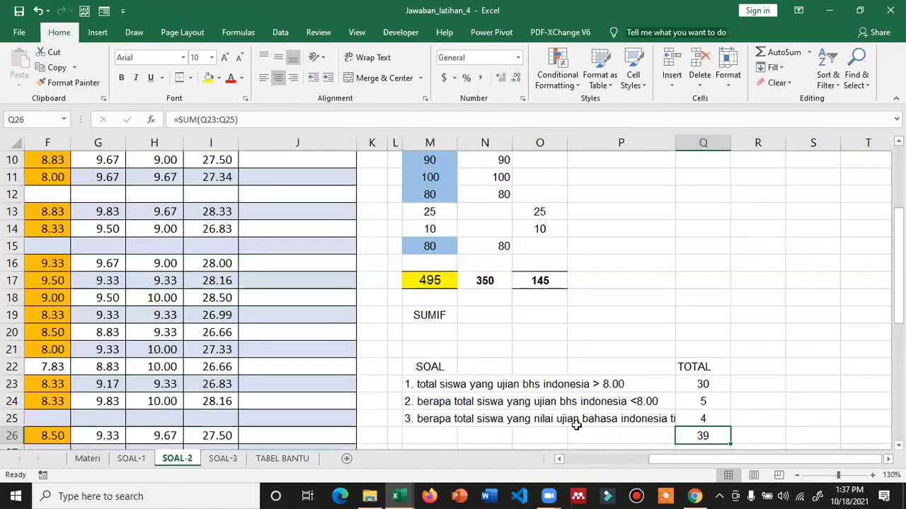
click(577, 425)
drag(676, 144, 728, 144)
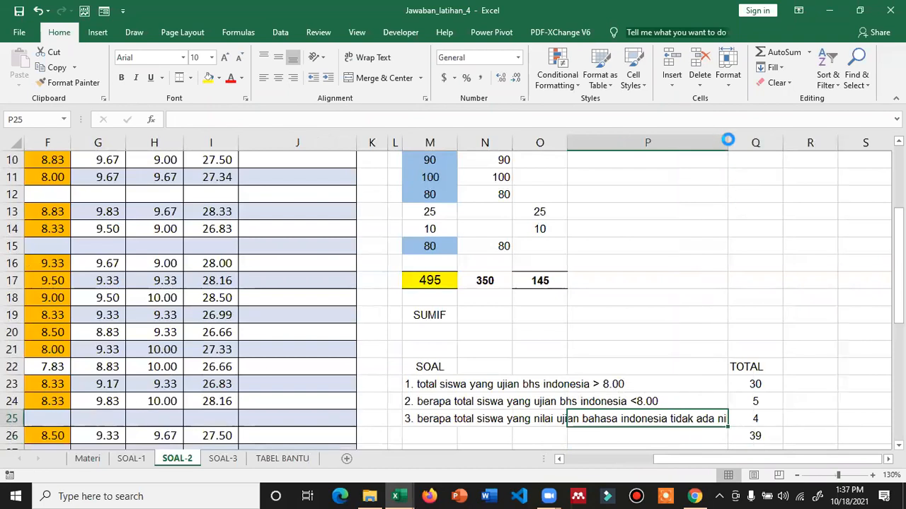
drag(727, 139, 782, 143)
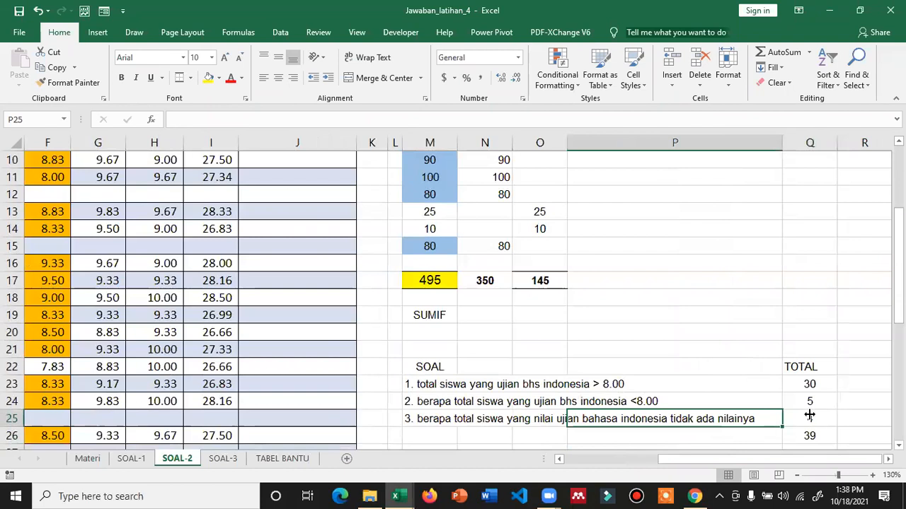
Check the COUNTIF formulas and the sum in Q23:Q26 against the blank IND cells and the student numbering
click(810, 418)
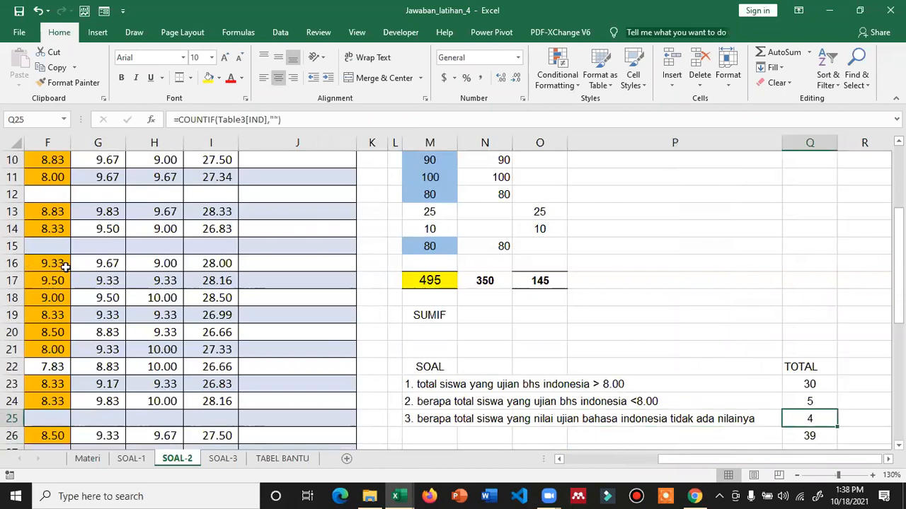
click(54, 248)
click(800, 417)
click(806, 386)
click(805, 401)
click(804, 418)
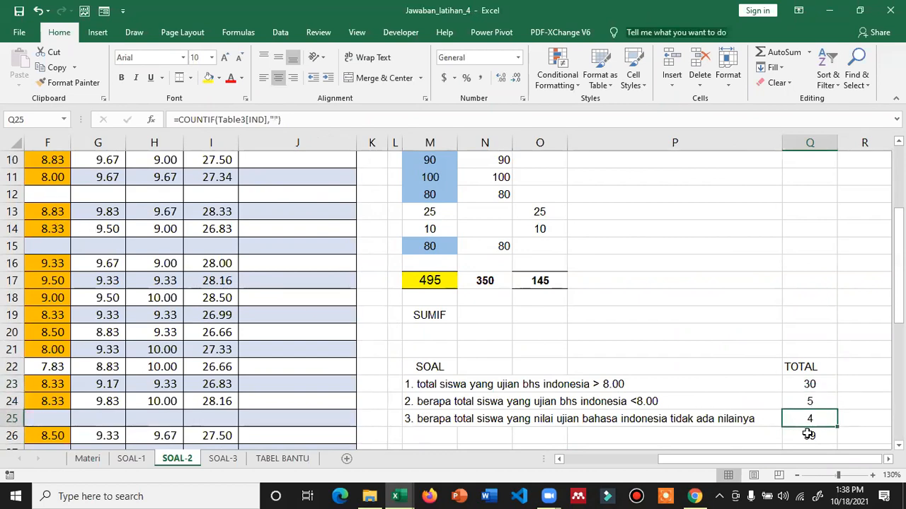
click(801, 436)
drag(670, 461, 112, 397)
scroll(97, 406, down, 4)
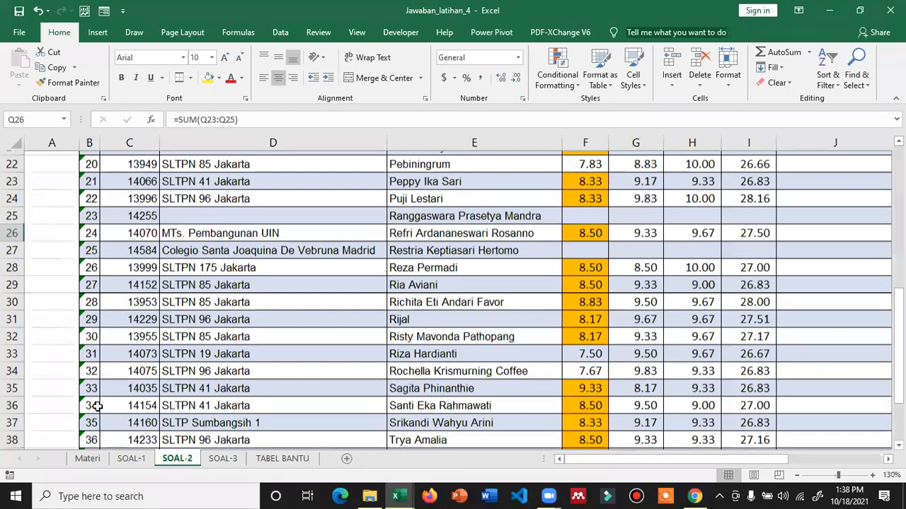
drag(734, 461, 826, 462)
scroll(778, 368, up, 4)
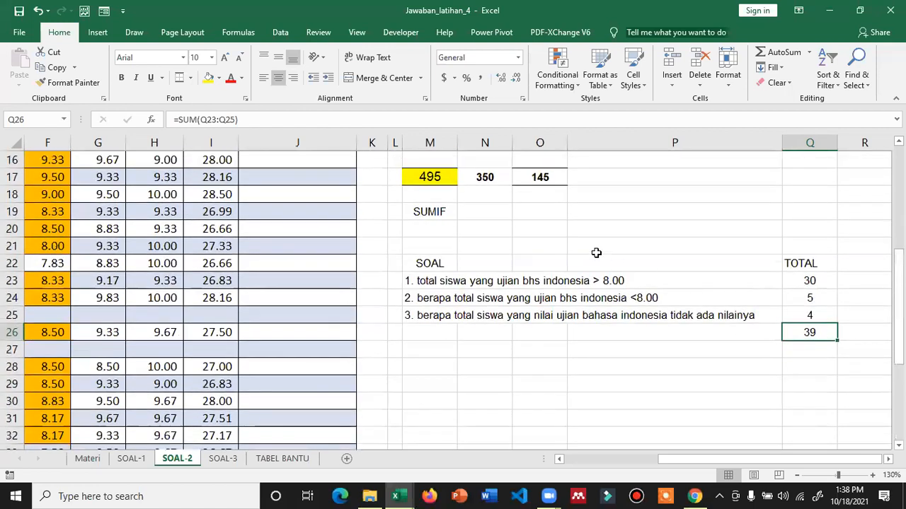
Add the label COUNTIF in M20 below SUMIF and remove the centring from both labels
click(426, 224)
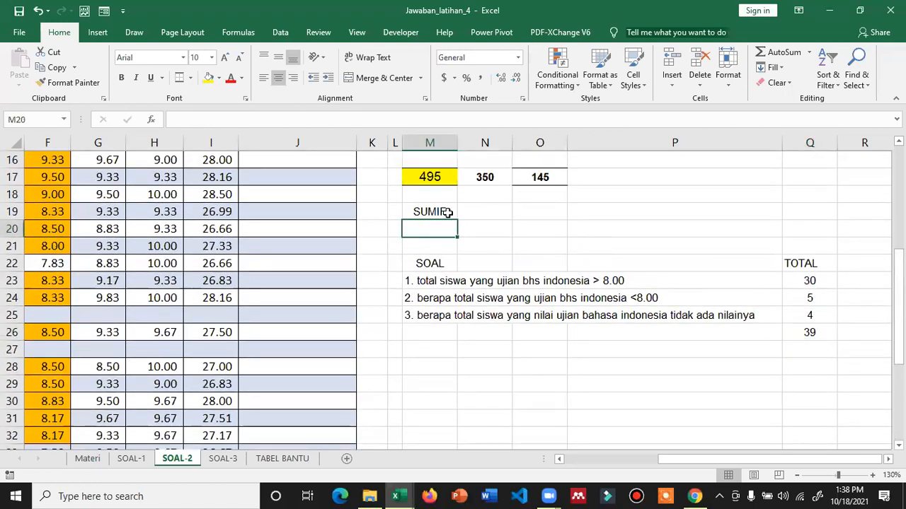
text(c)
text(COUNTI)
text(F)
key(Return)
key(Up)
key(shift+Up)
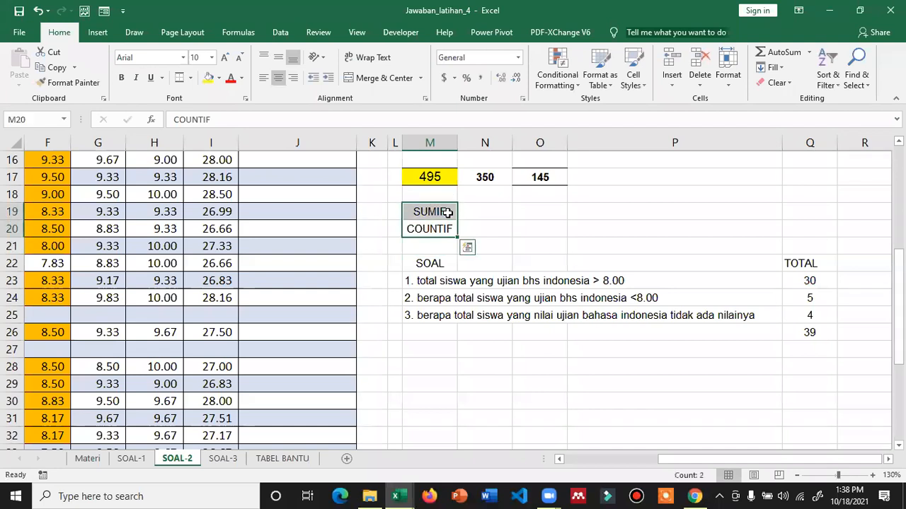
click(278, 79)
click(524, 217)
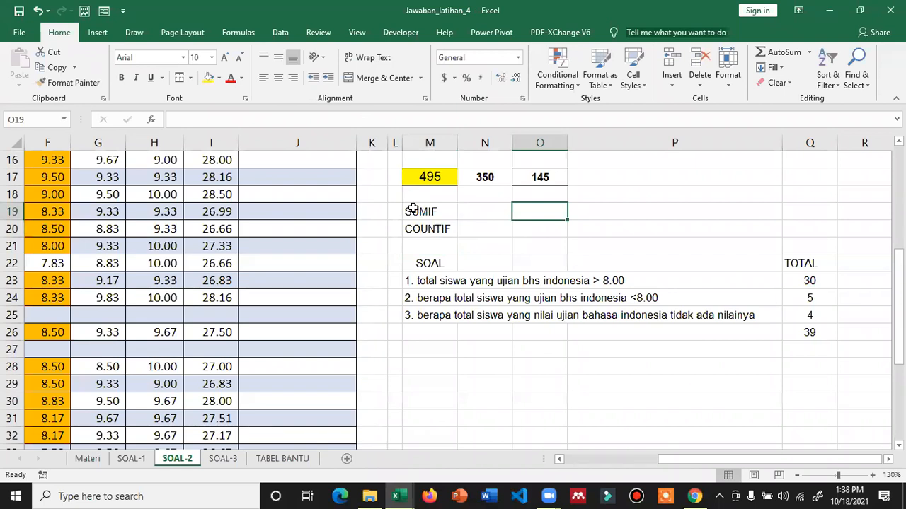
click(424, 228)
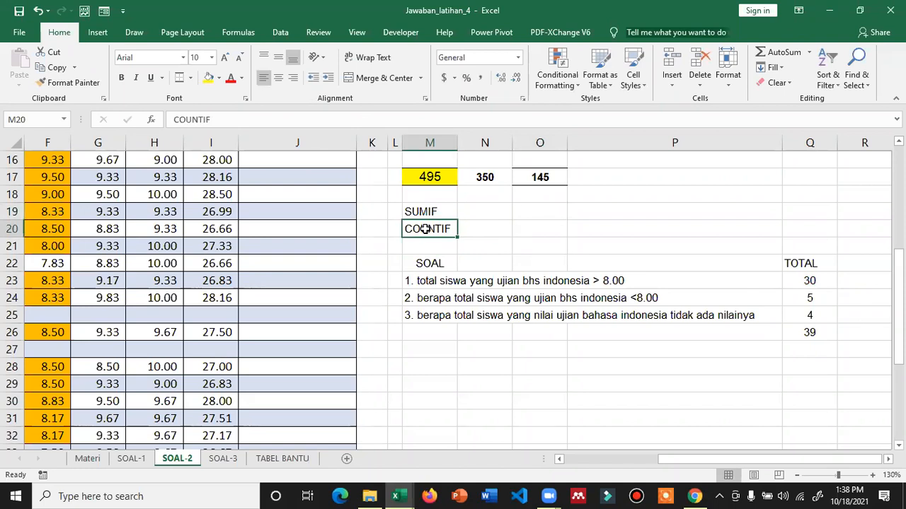
scroll(456, 267, down, 2)
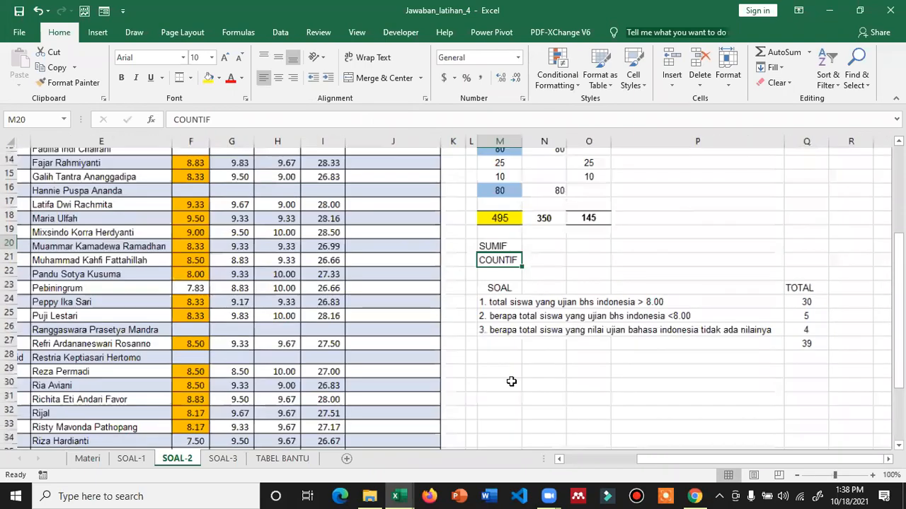
drag(644, 458, 467, 264)
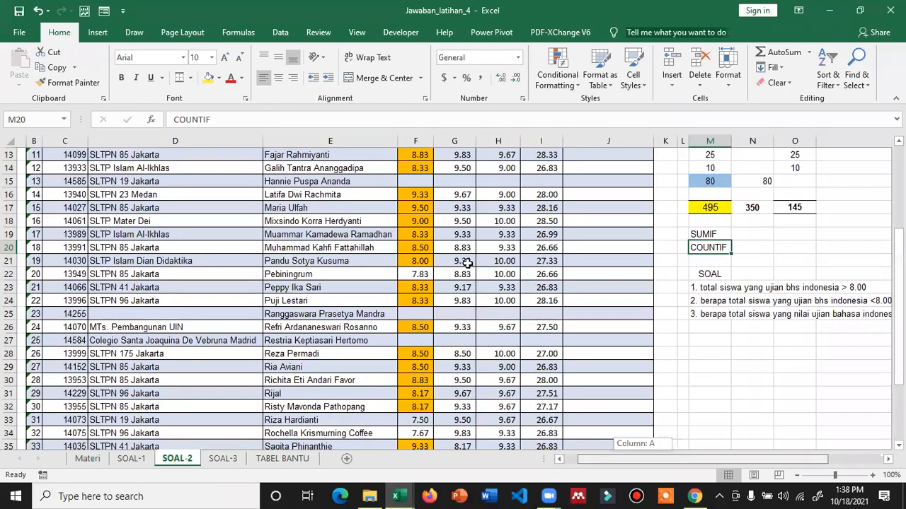
scroll(419, 248, up, 2)
scroll(418, 251, up, 1)
scroll(414, 259, up, 1)
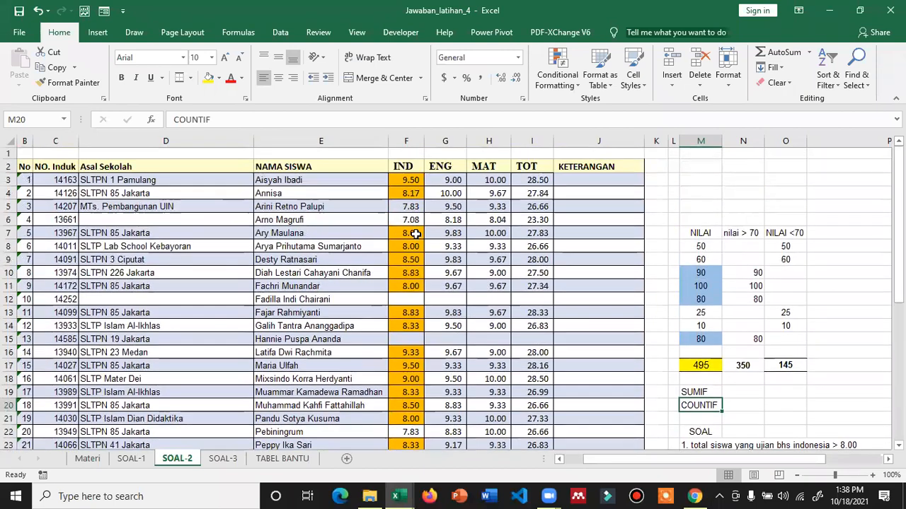
Try IND scores of 2 in F9 and 3 in F7 to test the cell highlighting, and undo both changes
click(413, 262)
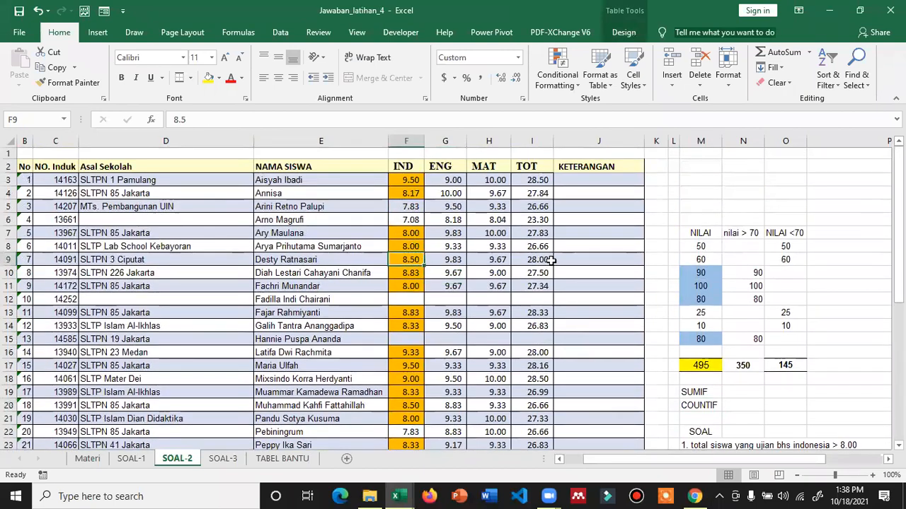
text(2)
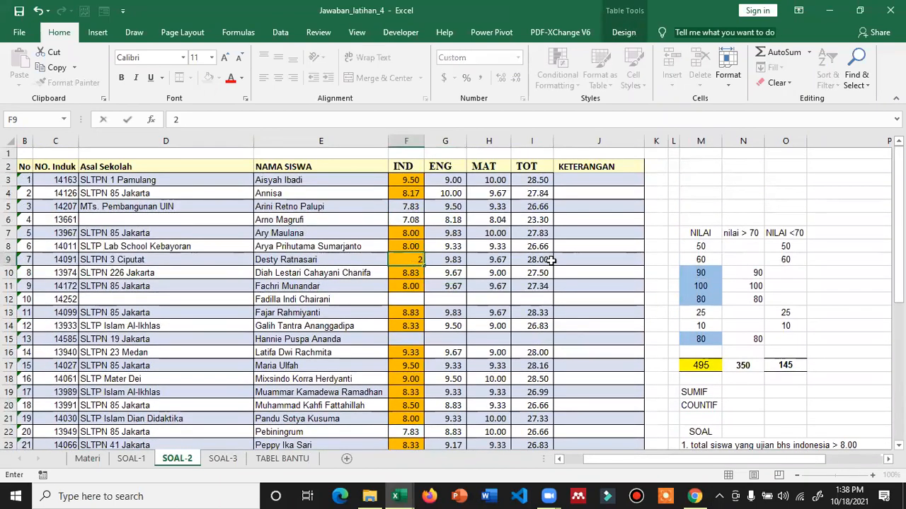
key(Return)
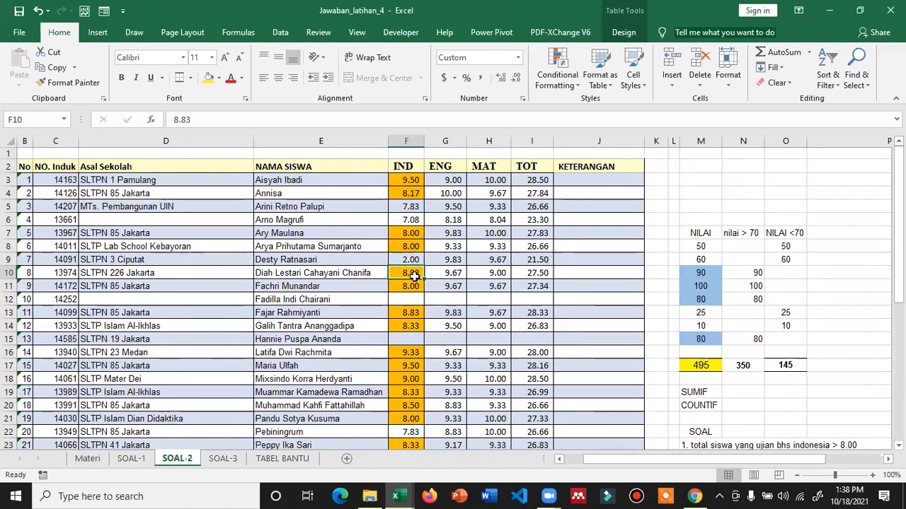
click(412, 233)
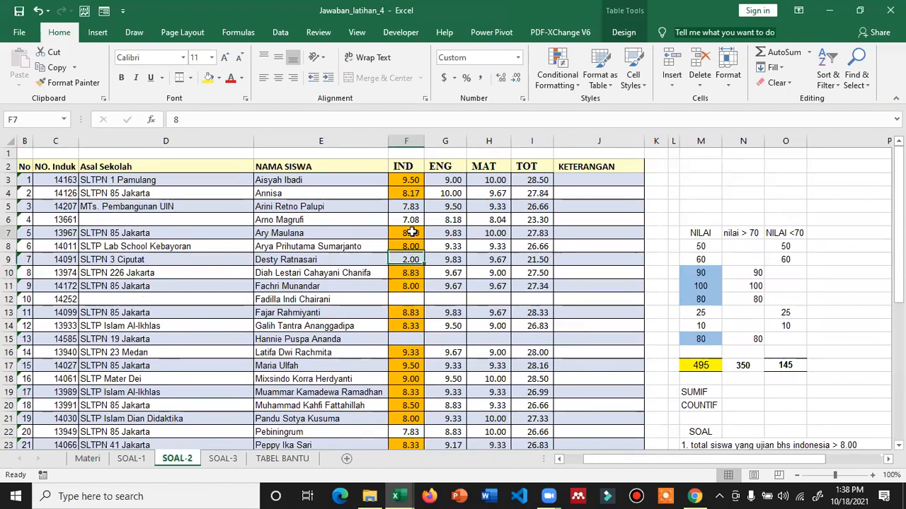
text(3)
click(431, 258)
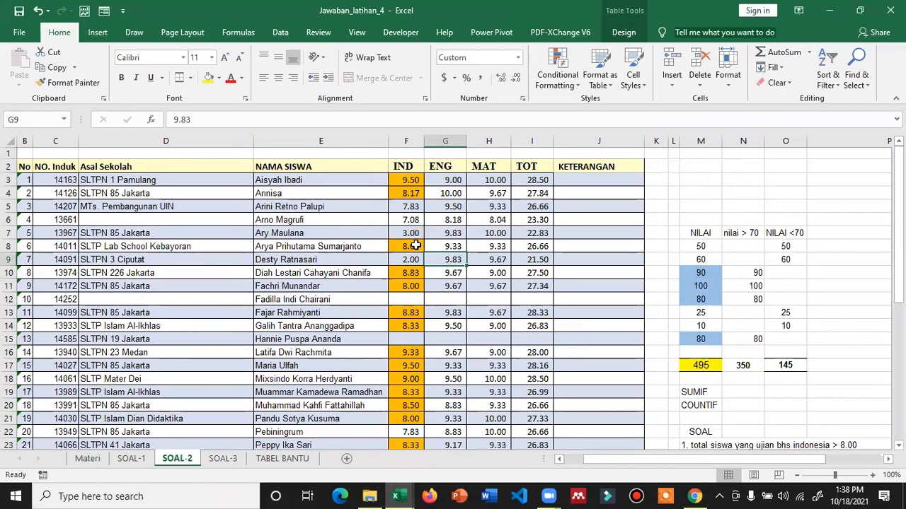
key(ctrl+z)
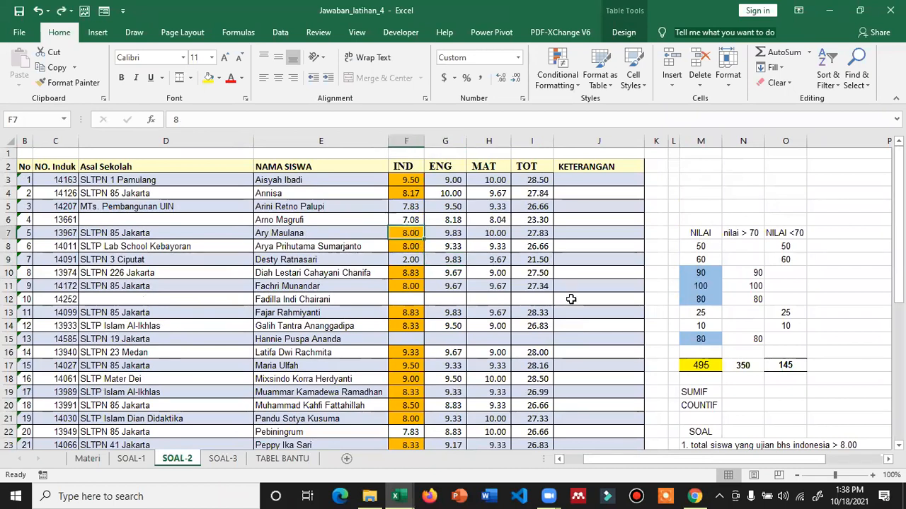
key(ctrl+z)
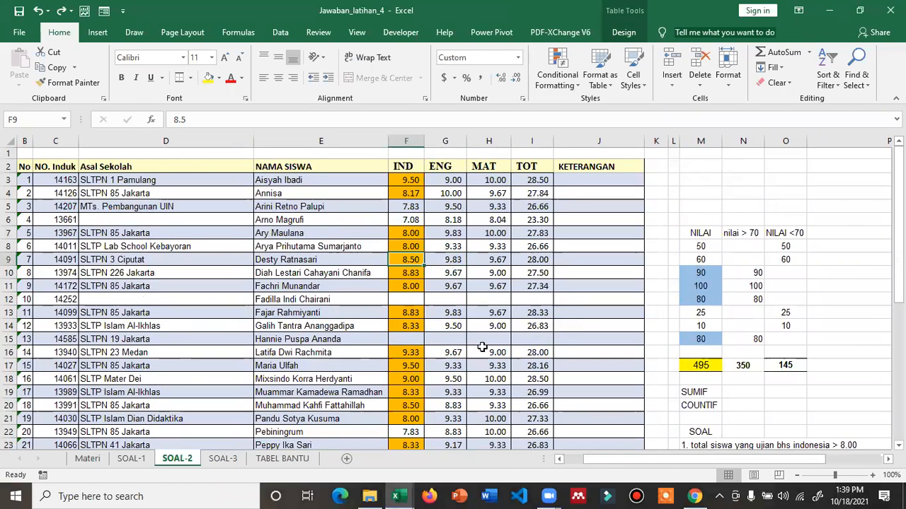
scroll(481, 347, down, 1)
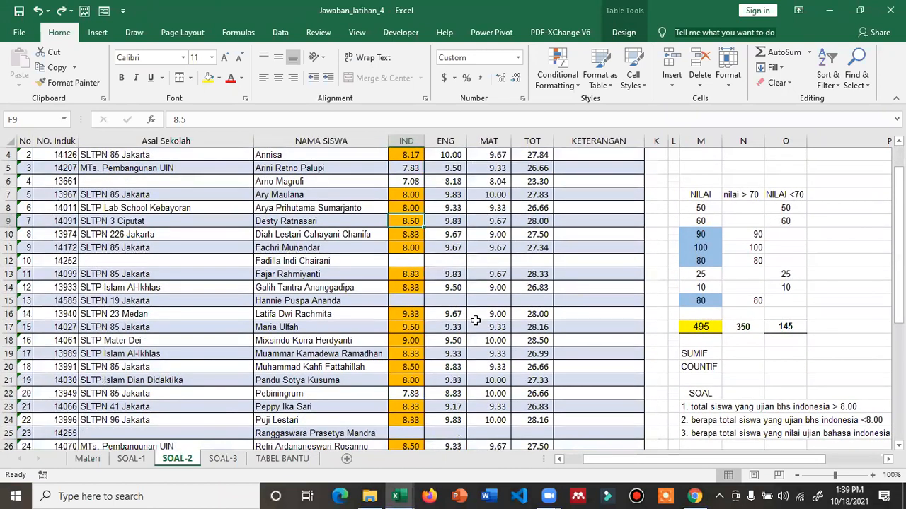
click(474, 322)
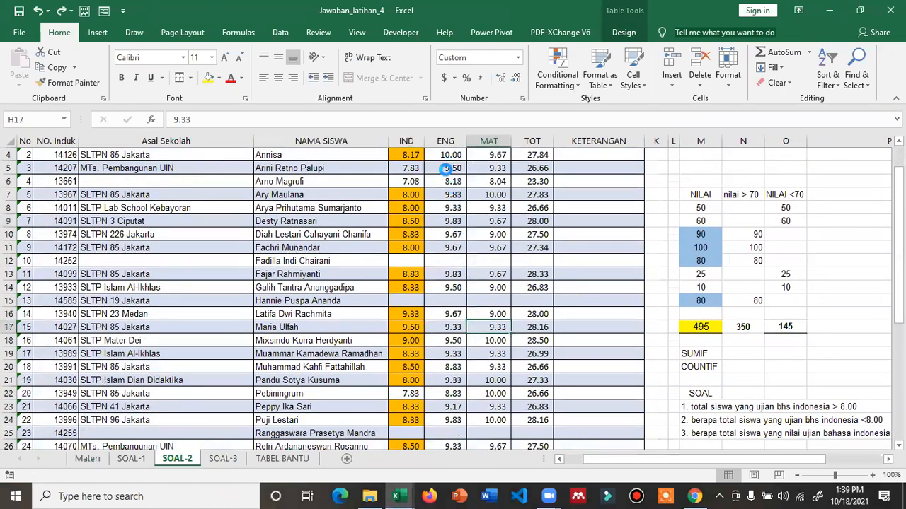
scroll(446, 221, up, 1)
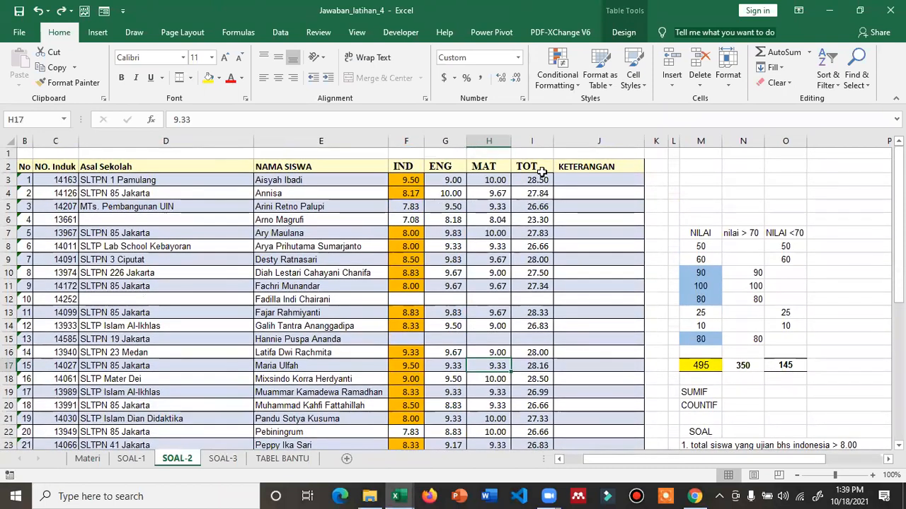
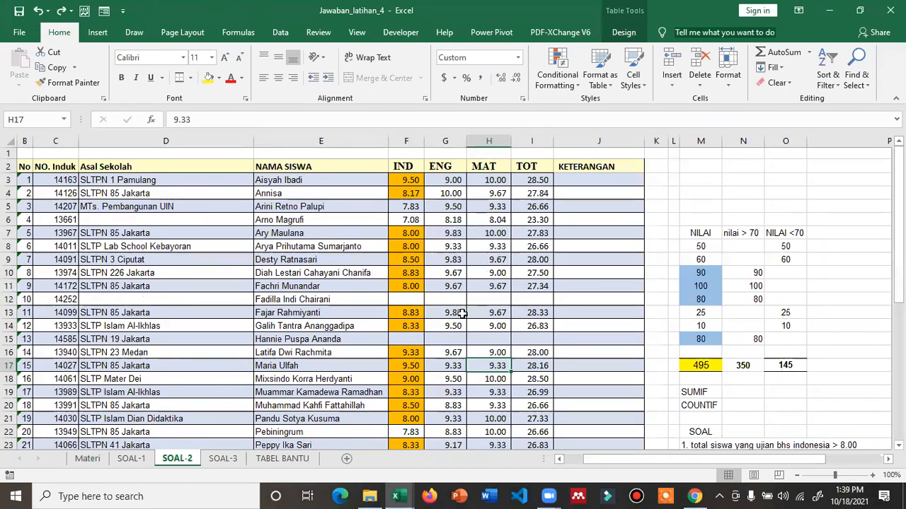
Enter the threshold 9 in G1 above the ENG heading and centre it
click(447, 154)
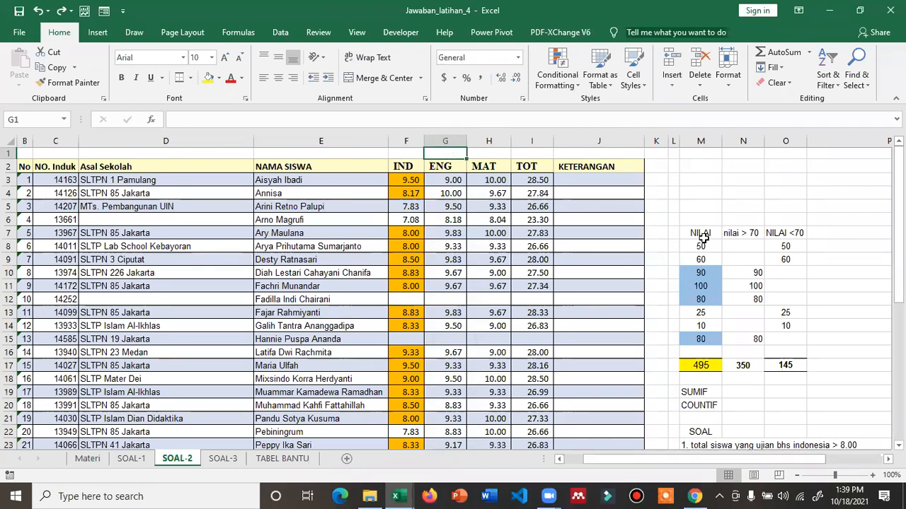
text(9)
key(Return)
key(Up)
click(278, 78)
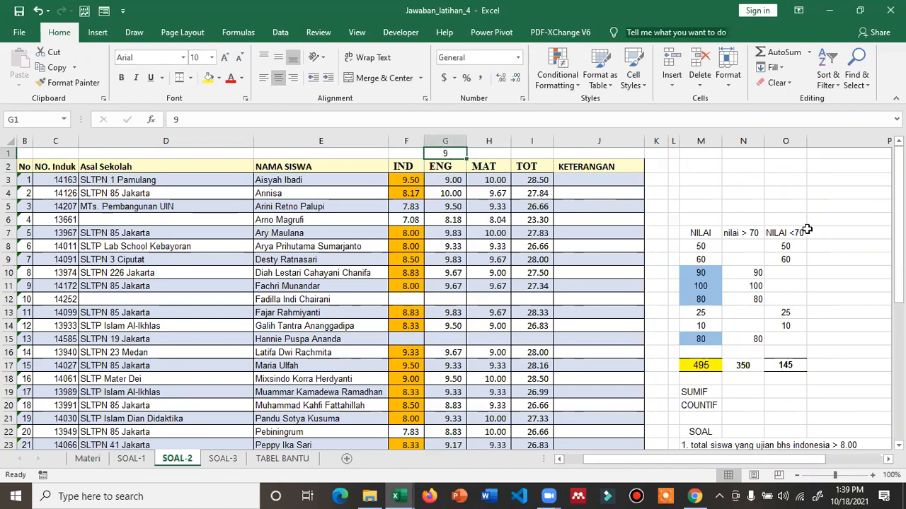
Count the ENG scores at or above the G1 threshold in P3 with =COUNTIF(Table3[ENG],">="&G1)
click(818, 179)
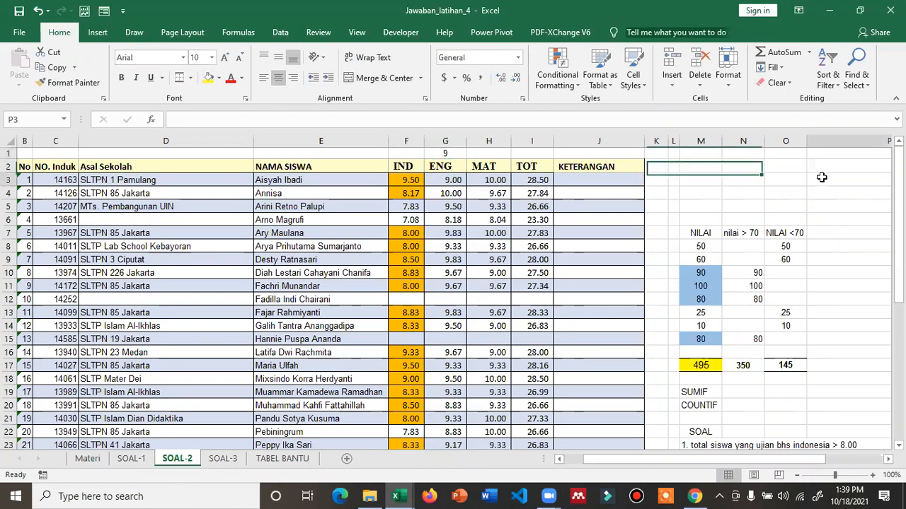
drag(810, 464, 818, 464)
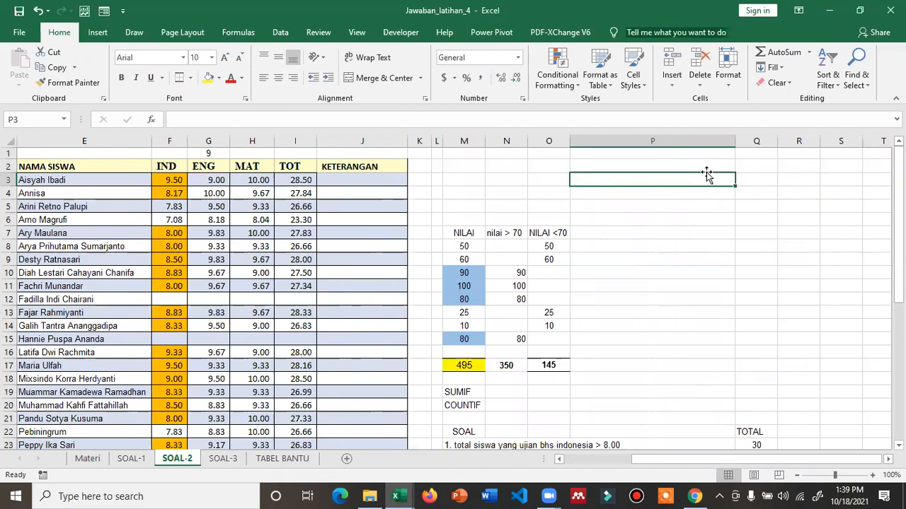
text(=CO)
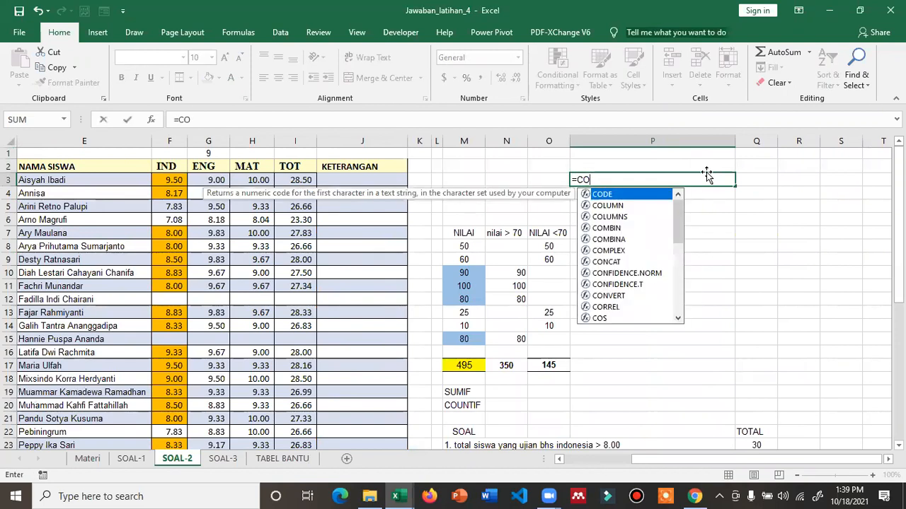
text(UNTIF)
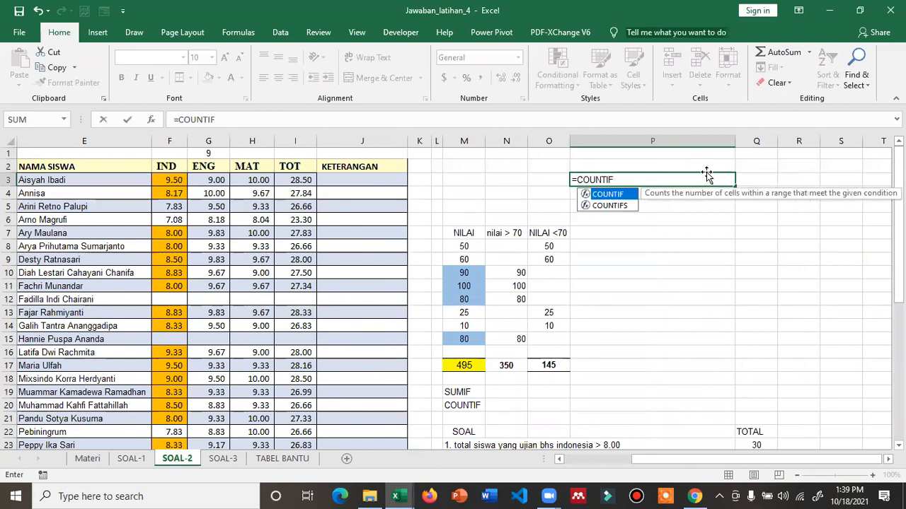
text(()
drag(211, 182, 217, 419)
text(,">)
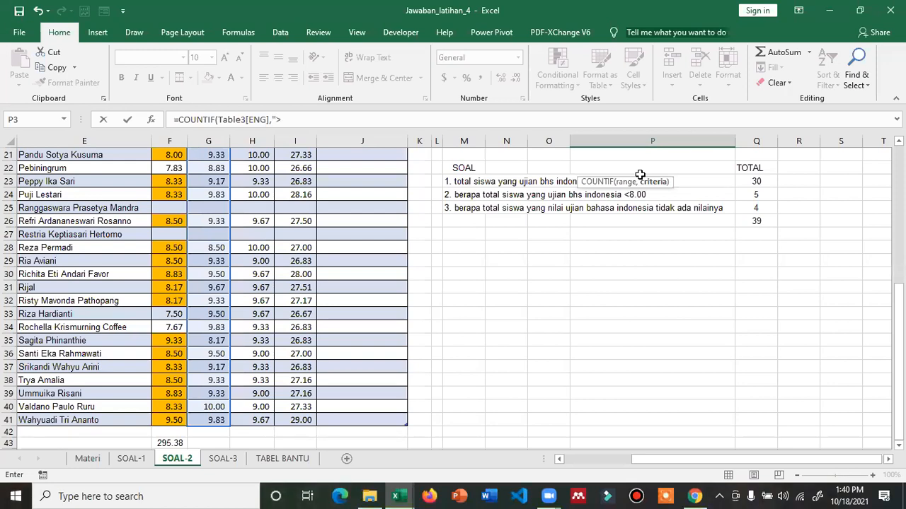
click(330, 121)
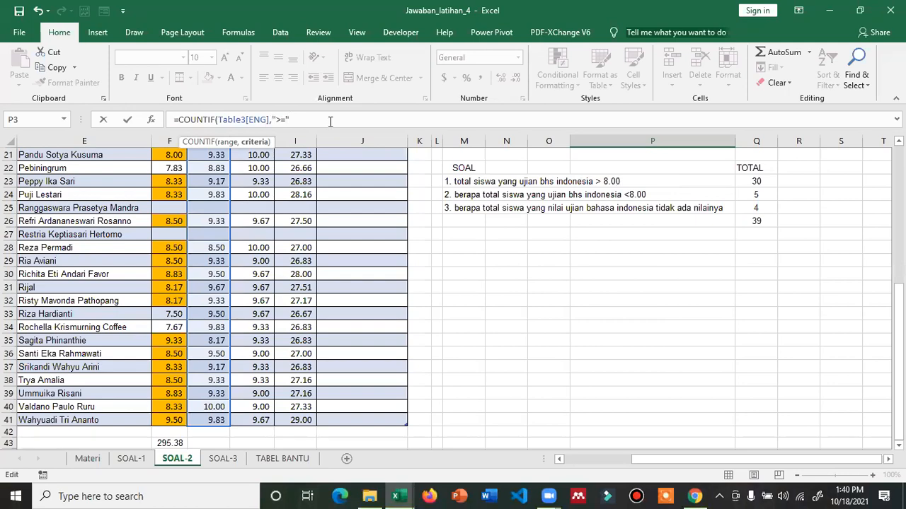
scroll(376, 192, up, 5)
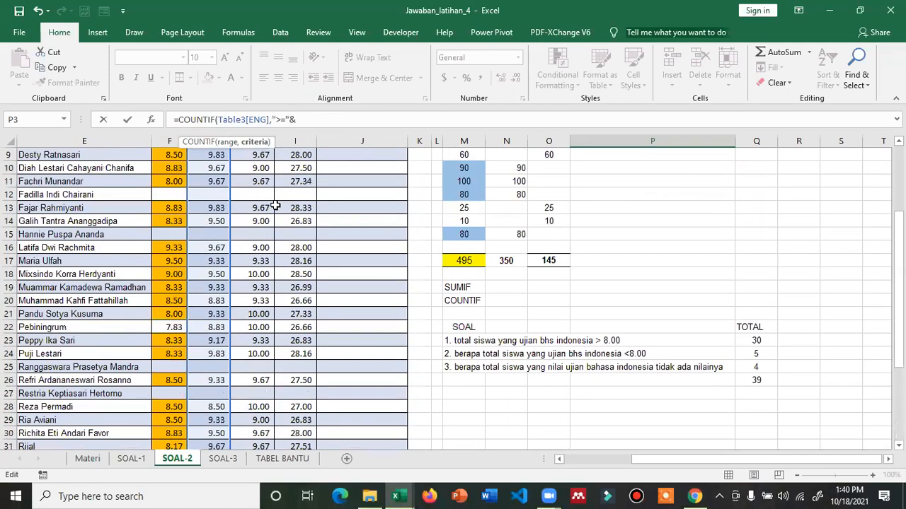
scroll(232, 174, up, 2)
click(215, 154)
text())
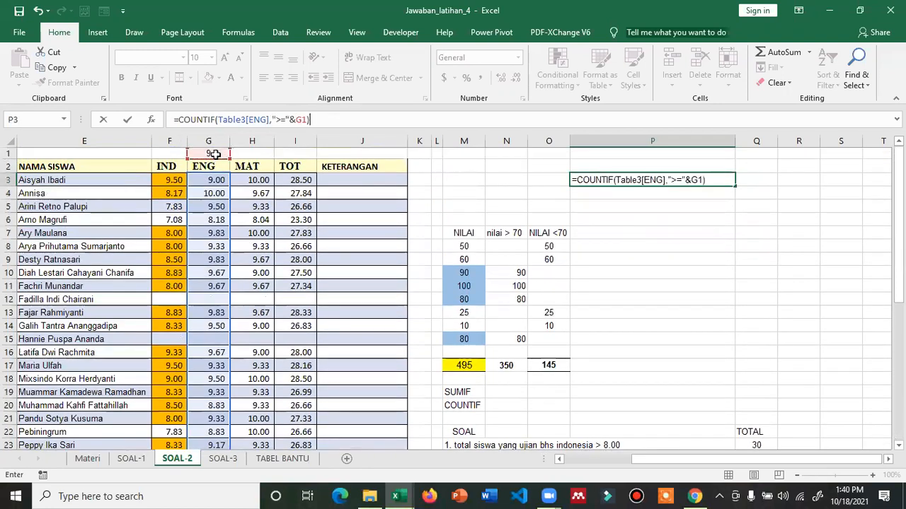
key(ctrl+Return)
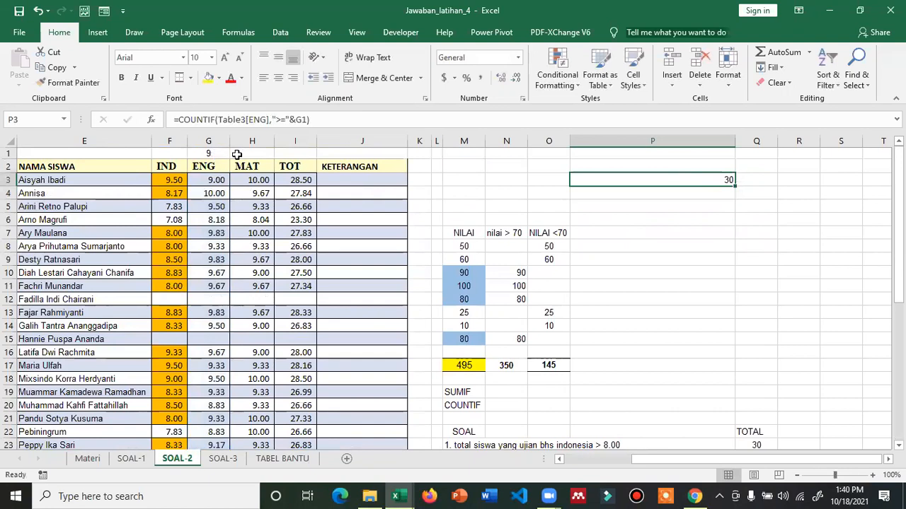
Set the threshold in G1 to 10 to test the COUNTIF formula
click(213, 154)
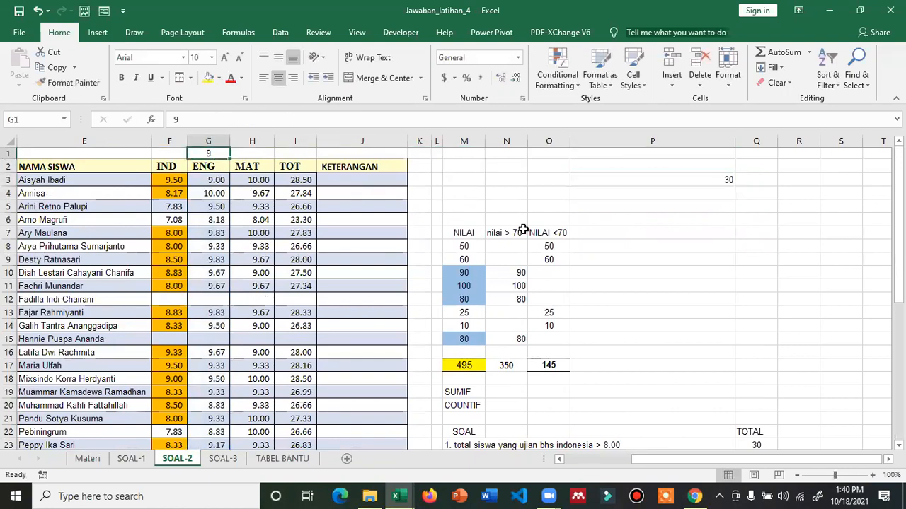
text(10)
key(Return)
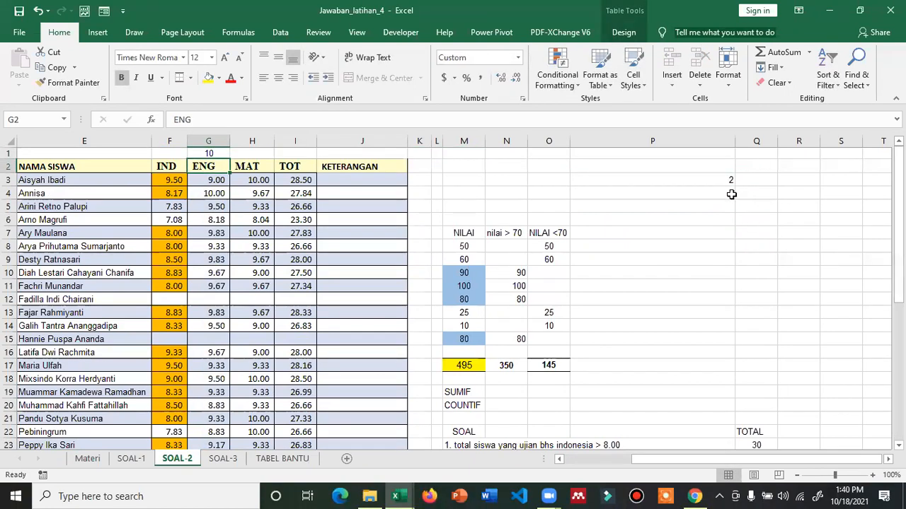
Check the ENG column for scores of 10 against the count in P3
ctrl+scroll(376, 213, up, 1)
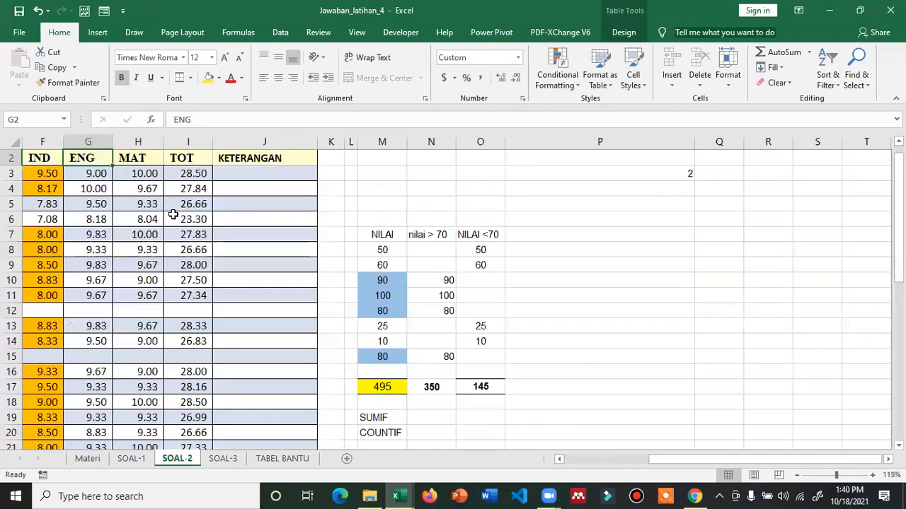
click(93, 188)
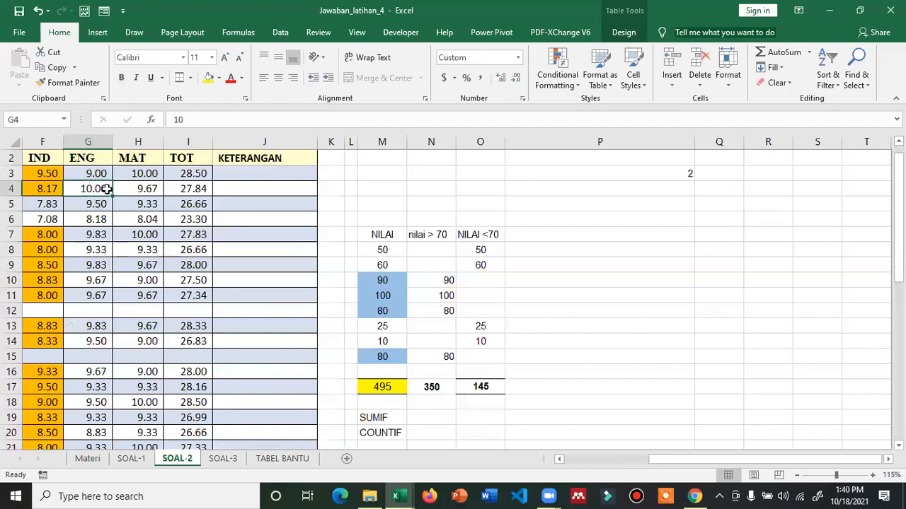
scroll(99, 188, down, 3)
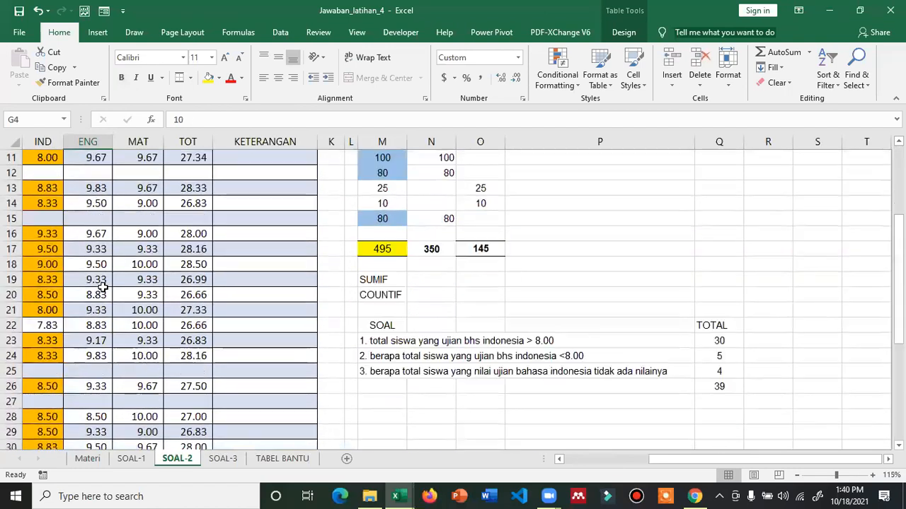
scroll(101, 332, down, 3)
scroll(102, 340, down, 3)
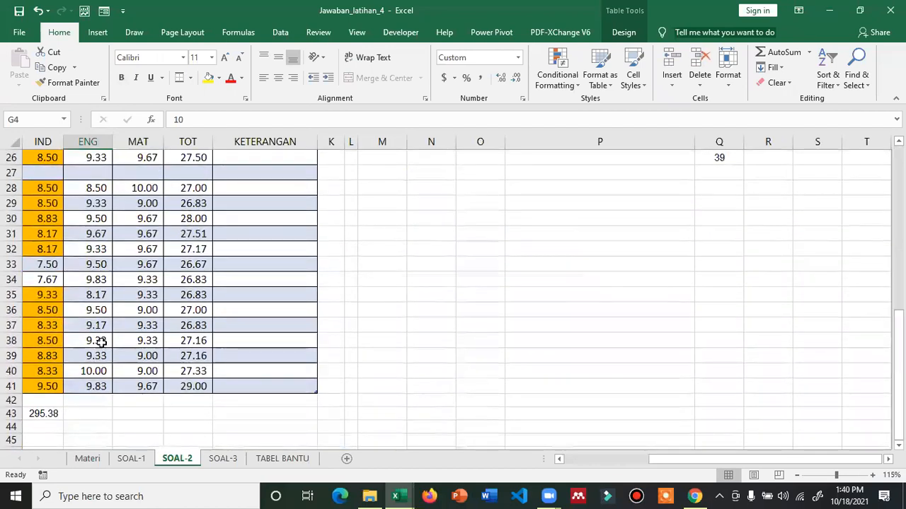
click(99, 371)
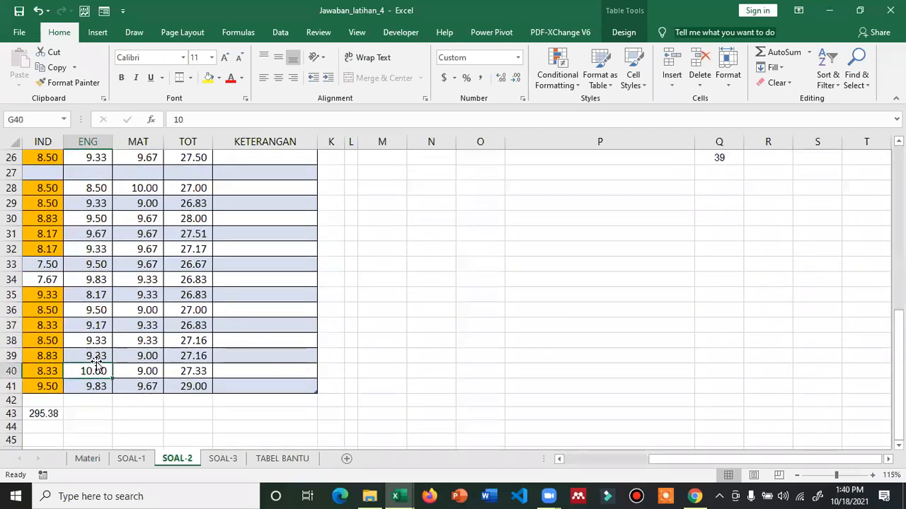
scroll(99, 361, up, 4)
scroll(110, 332, up, 2)
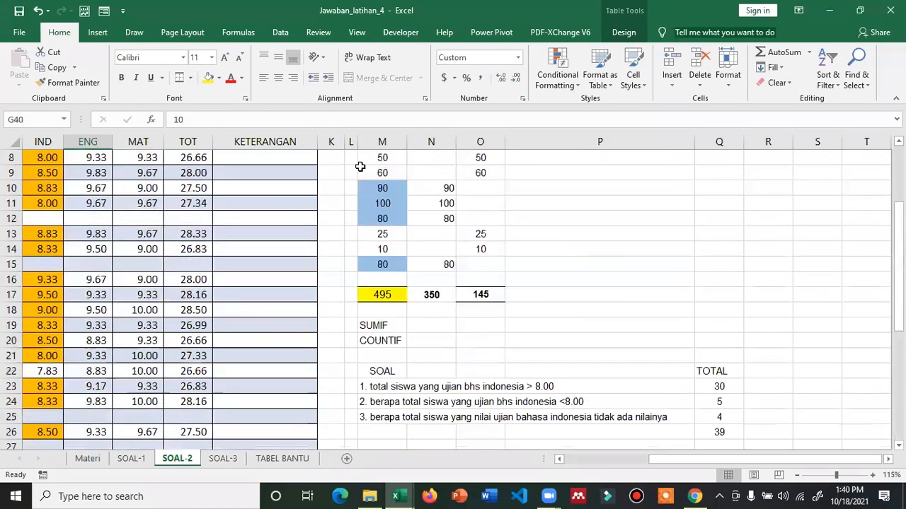
scroll(360, 166, up, 3)
Set the threshold in G1 to 5
click(89, 157)
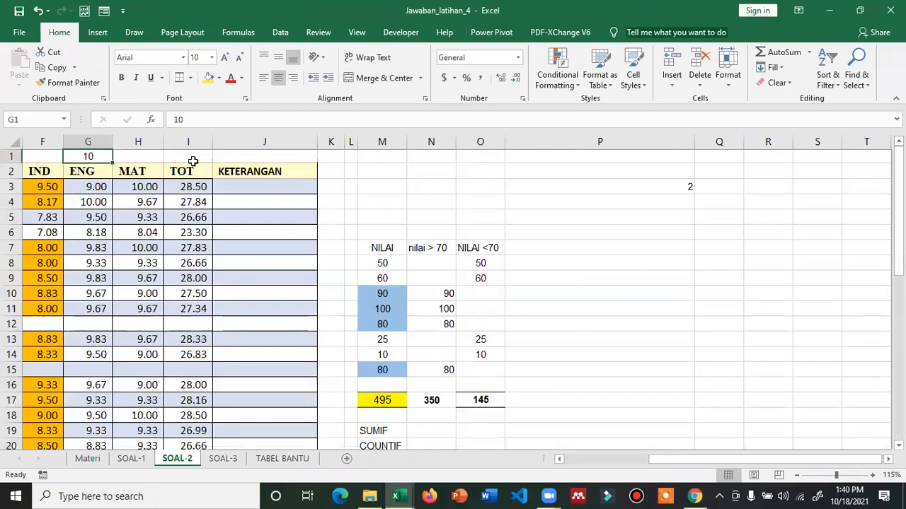
text(5)
key(Return)
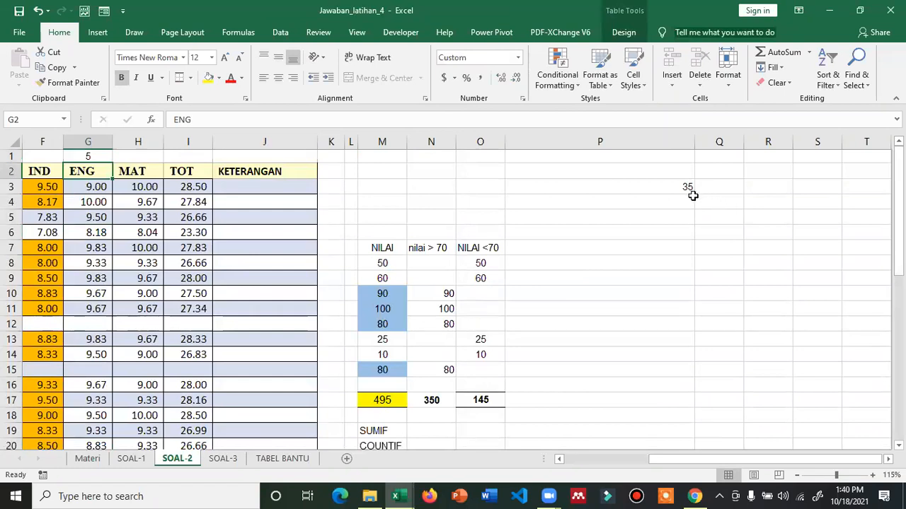
Check the blank cells in the ENG column against the count in P3
click(83, 323)
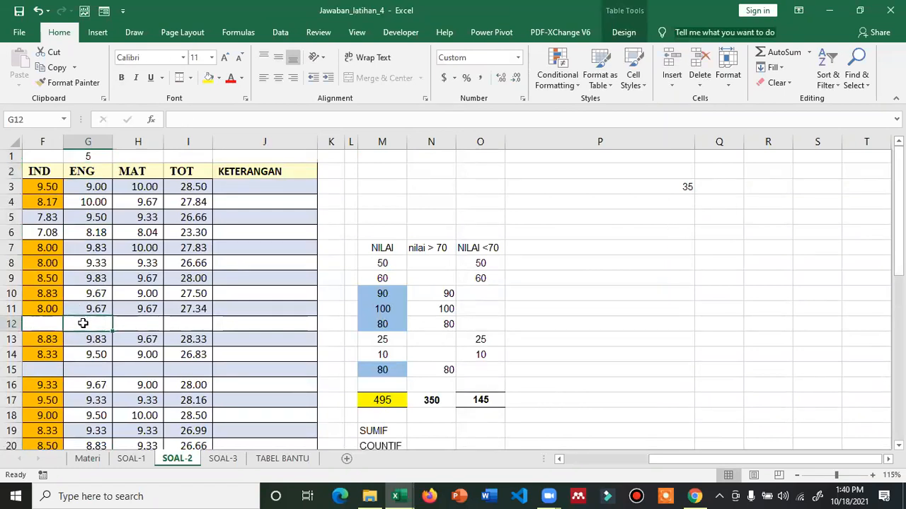
click(93, 372)
click(104, 325)
click(98, 371)
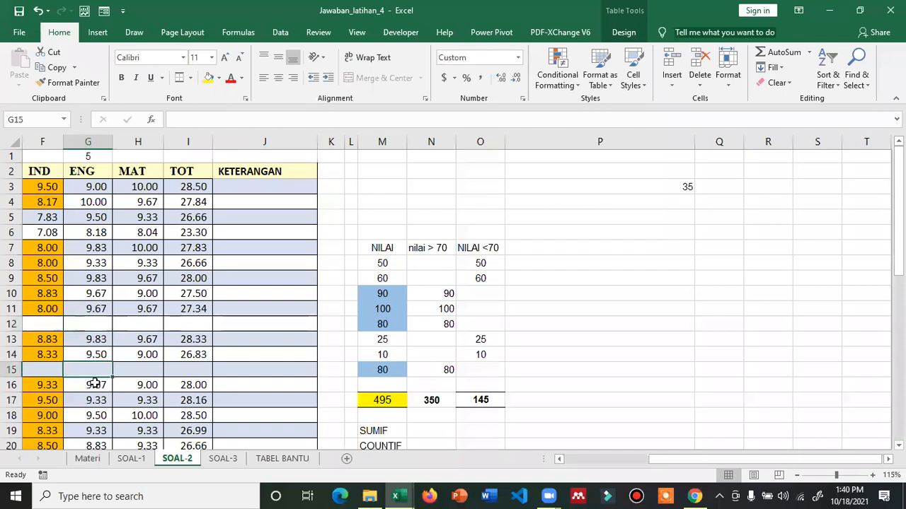
scroll(95, 382, down, 2)
scroll(98, 368, down, 1)
scroll(99, 339, up, 3)
click(90, 157)
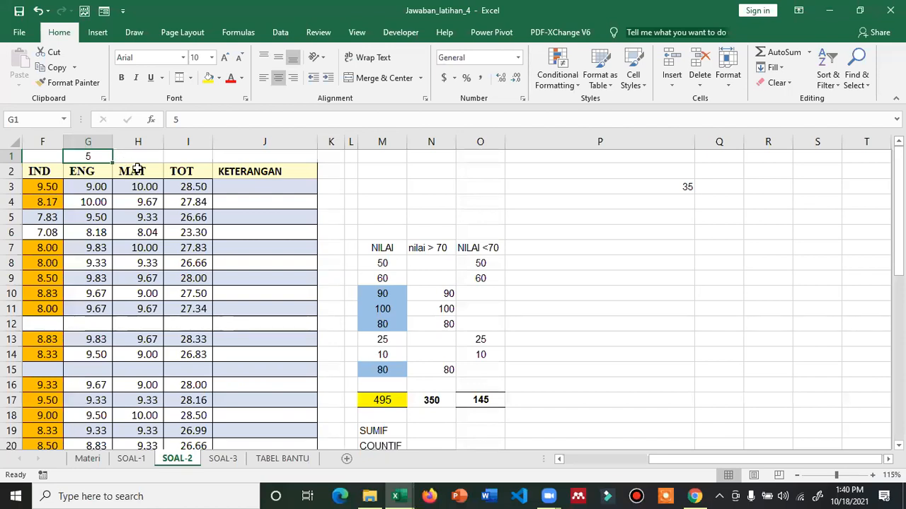
Test the COUNTIF formula with G1 cleared and with thresholds of 3 and 8
key(Down)
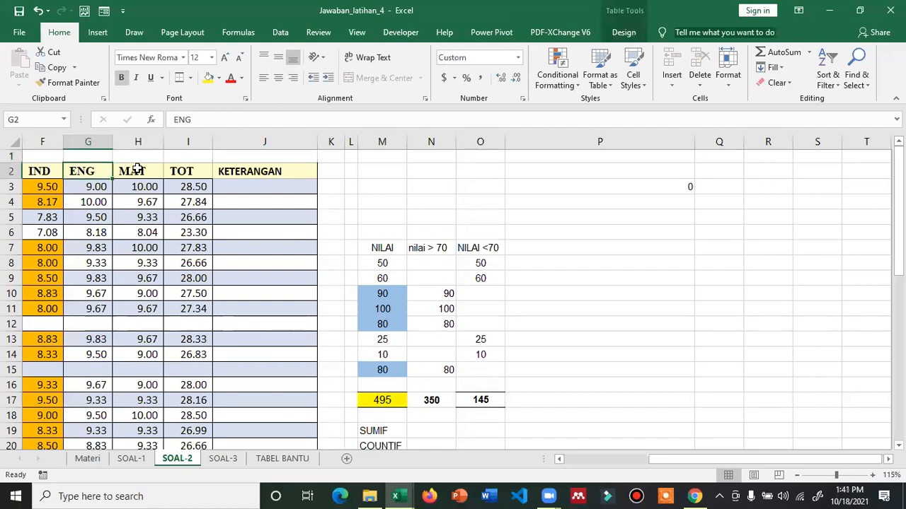
key(Up)
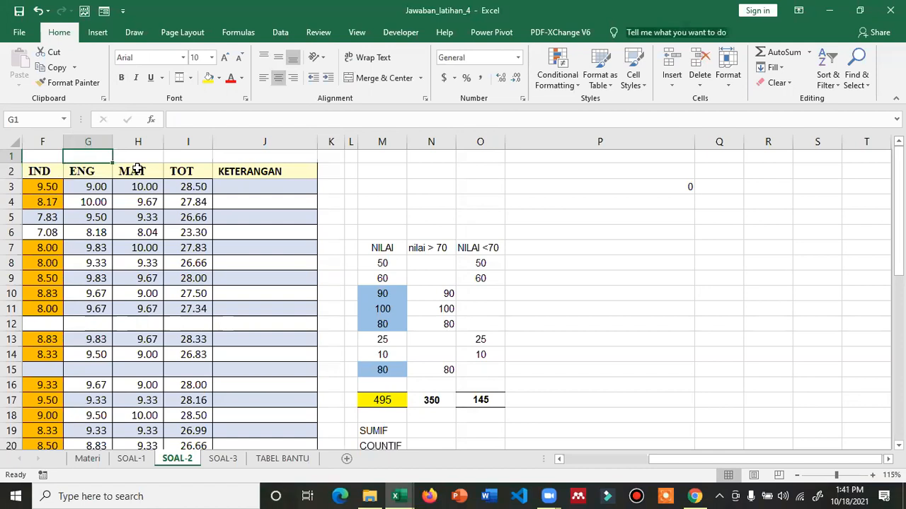
text(3)
key(Return)
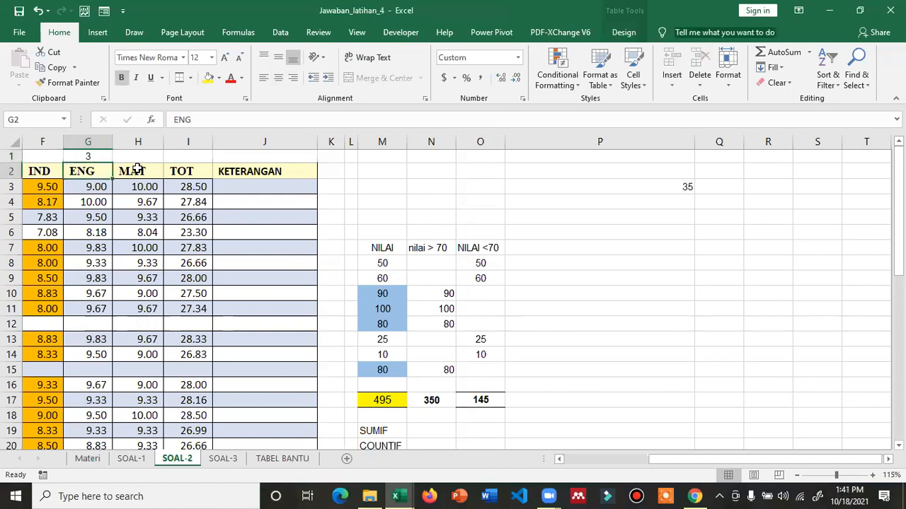
key(Up)
key(Delete)
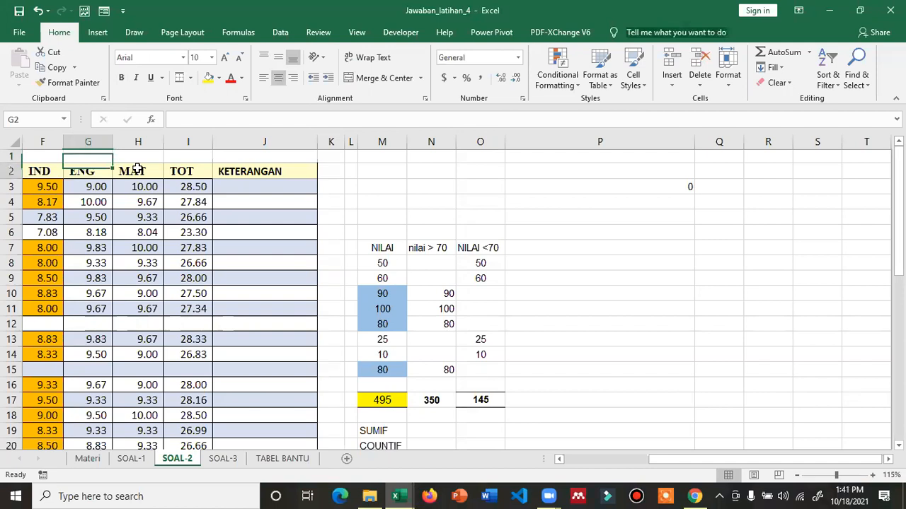
text(8)
key(Return)
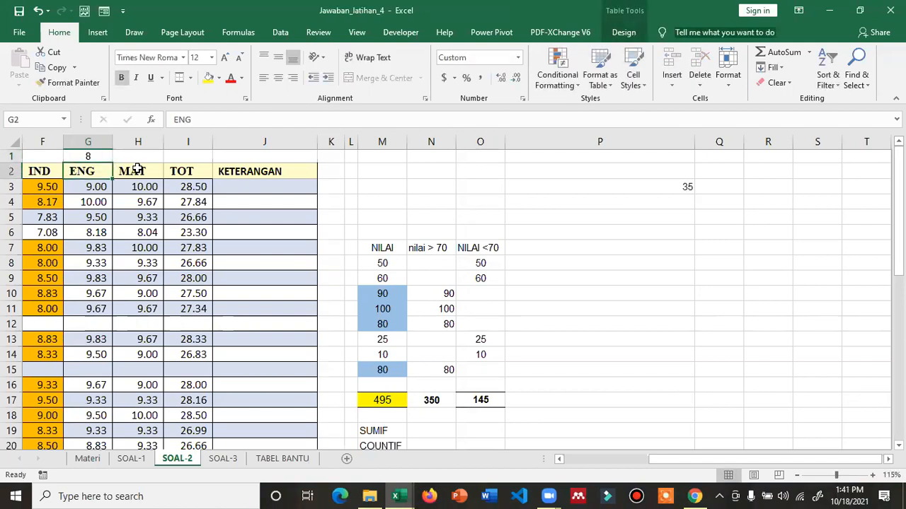
Try thresholds of 10, 23 and 12 in G1, and undo the last entries
key(Up)
text(10)
key(Return)
key(Up)
text(2)
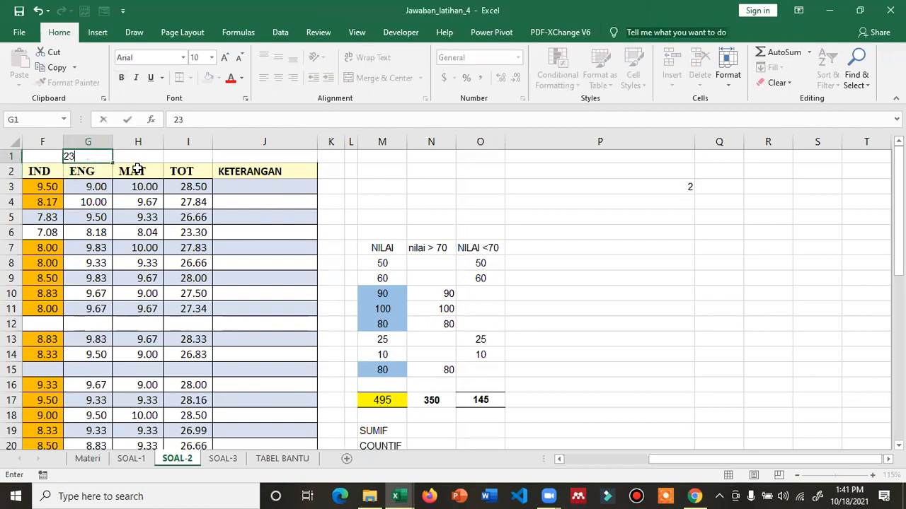
key(Return)
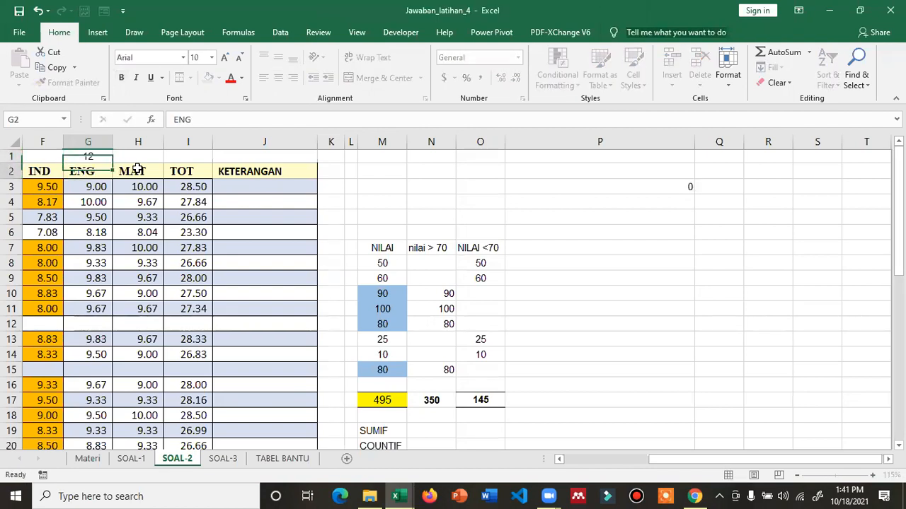
key(ctrl+z)
key(ctrl+z)
Set the threshold in G1 to 8
key(Up)
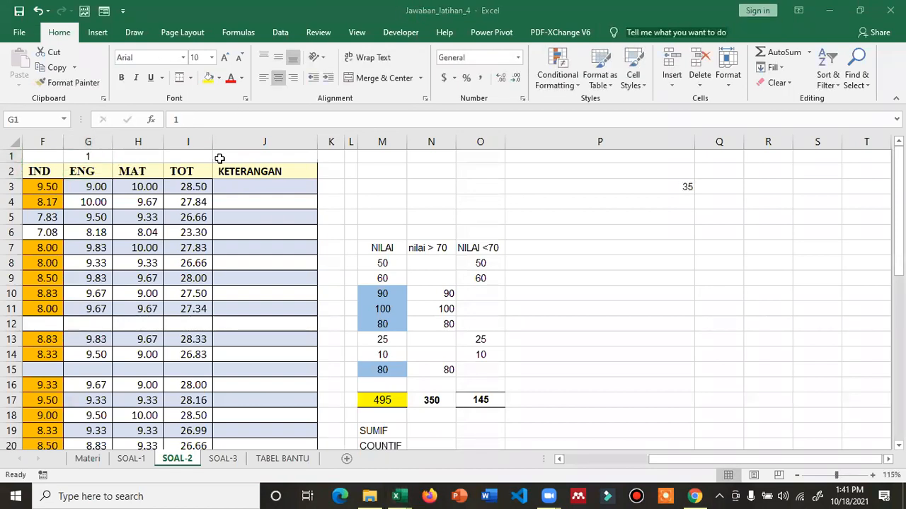
text(8)
key(Return)
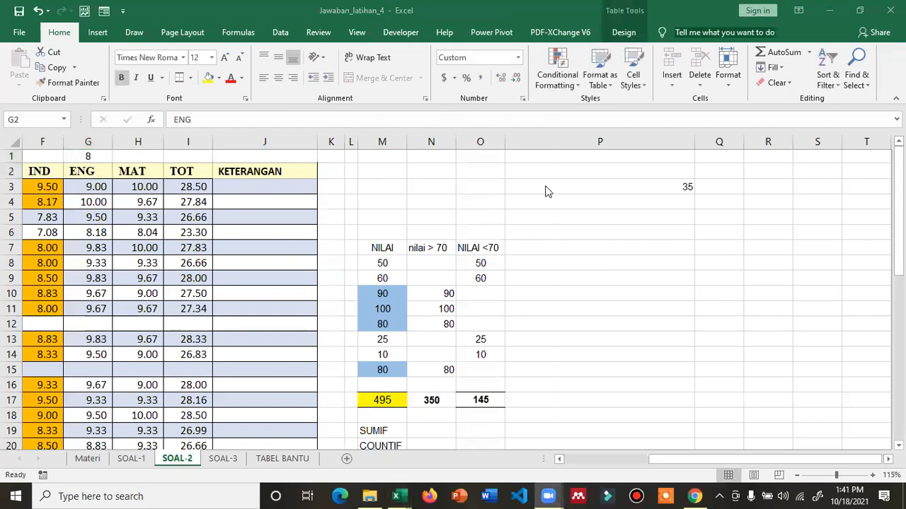
click(650, 460)
scroll(619, 461, left, 2)
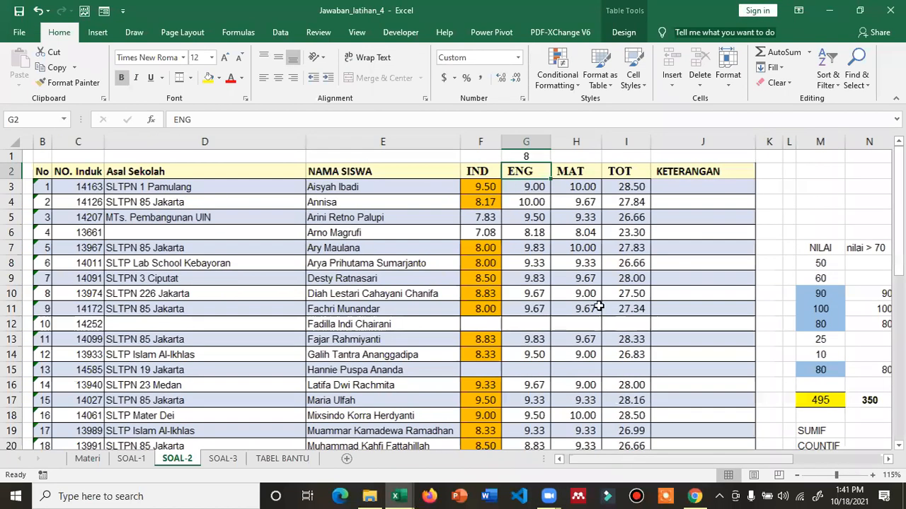
click(386, 234)
scroll(523, 297, down, 1)
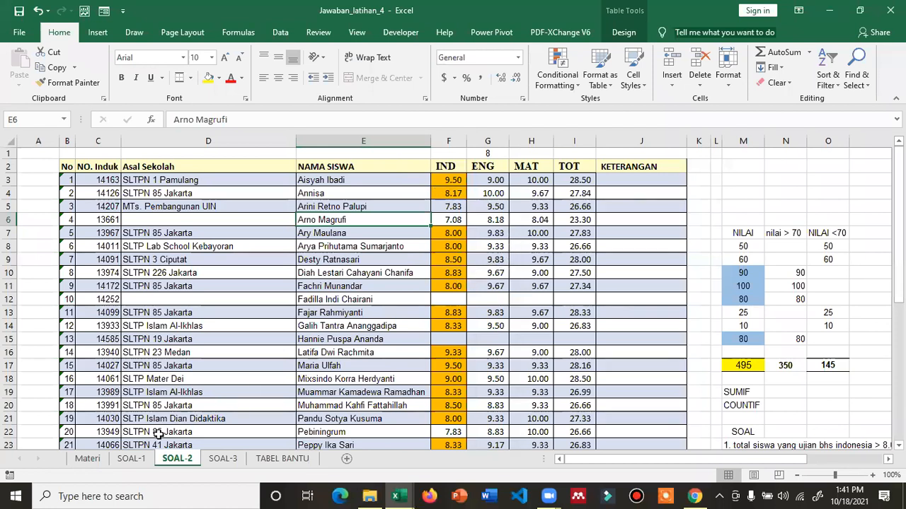
Colour the SumIf, Countif and Fungsi Rept topics in B4:B5 and B8 of the Materi sheet red
click(87, 460)
click(192, 319)
drag(205, 287, 209, 317)
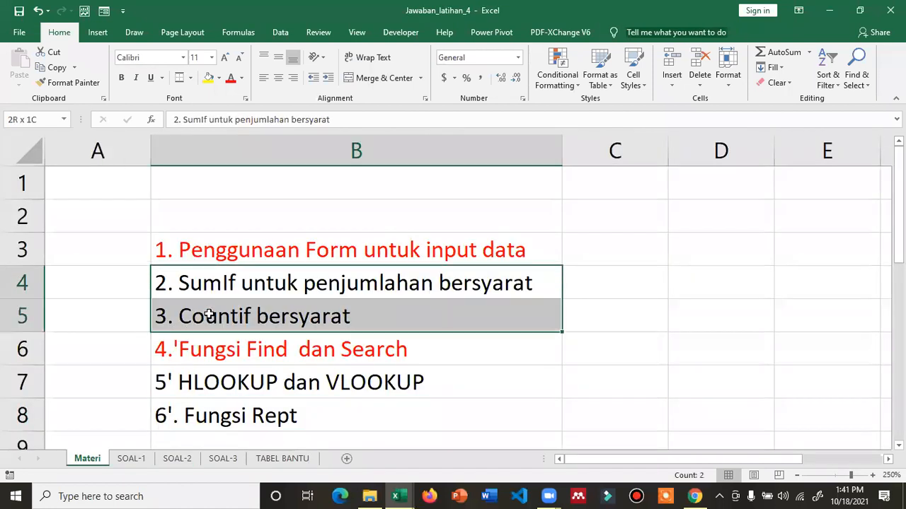
click(230, 79)
click(336, 224)
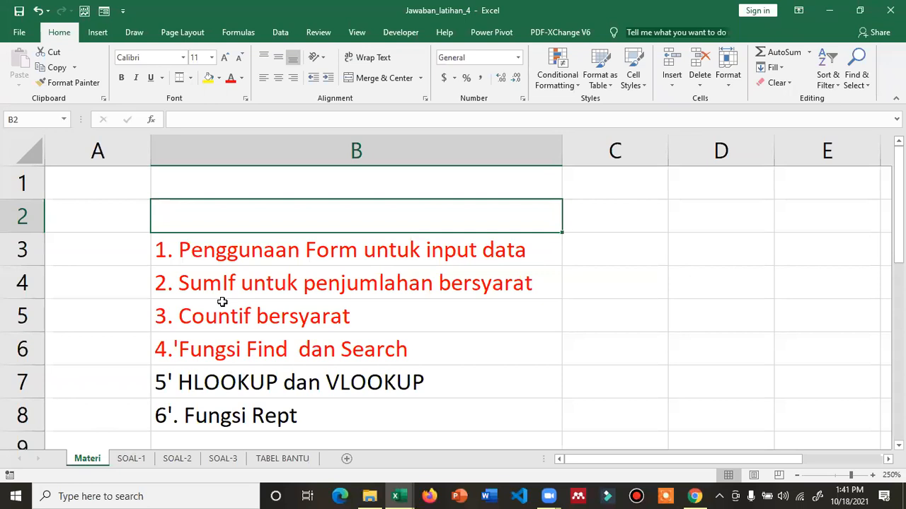
click(210, 415)
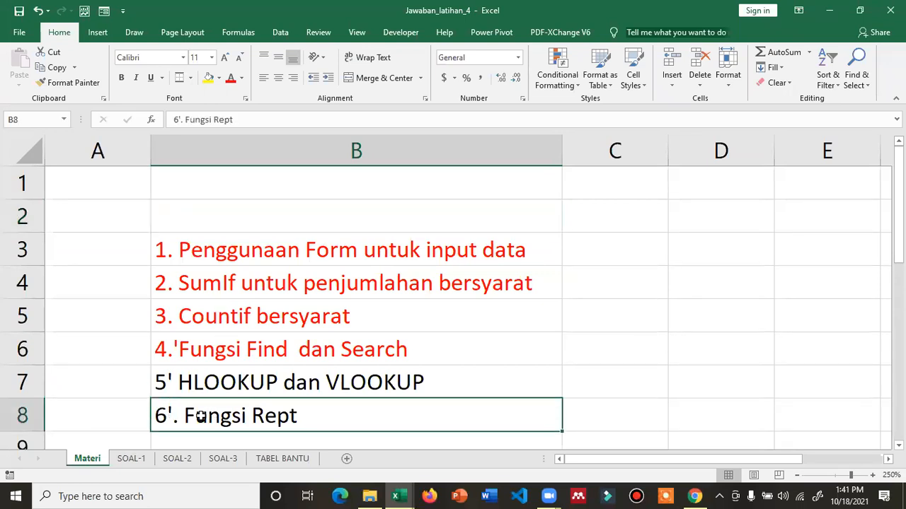
click(231, 78)
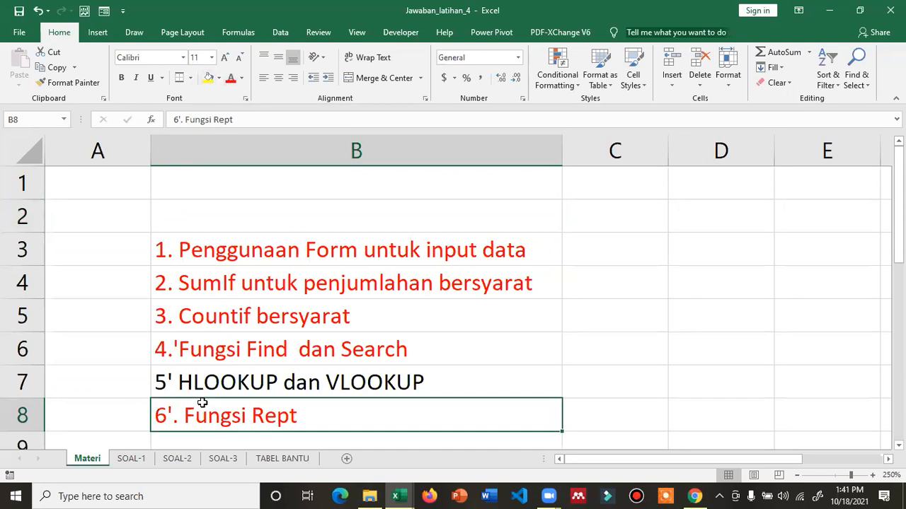
Add a new worksheet after the TABEL BANTU sheet
click(287, 458)
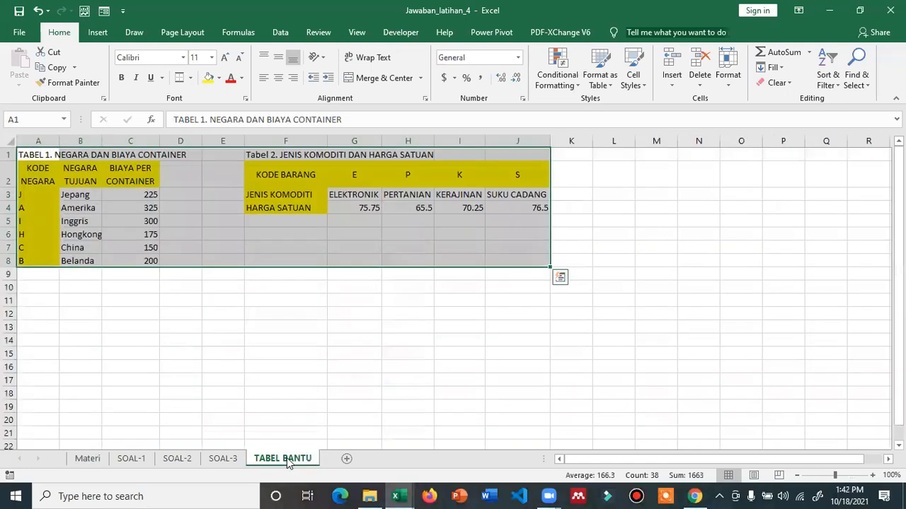
click(347, 461)
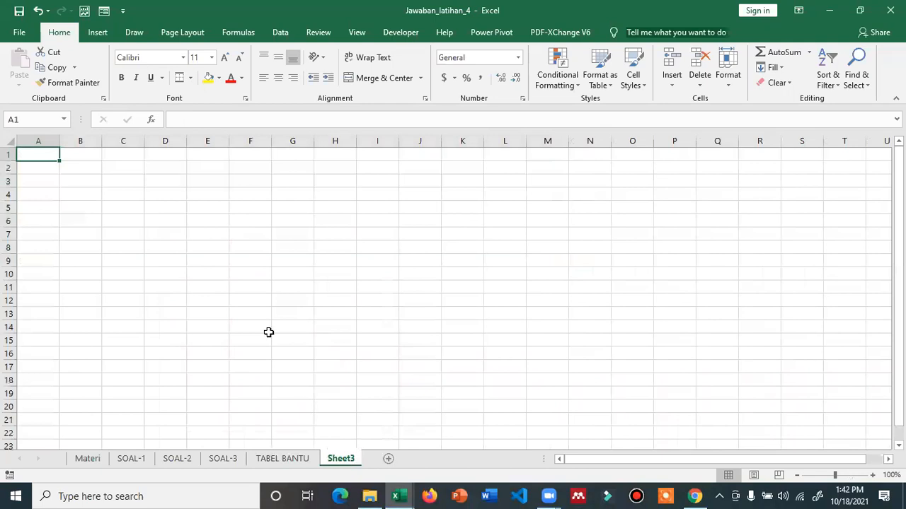
Open the symbol and equation insertion options for cell D4 of the new sheet
click(157, 196)
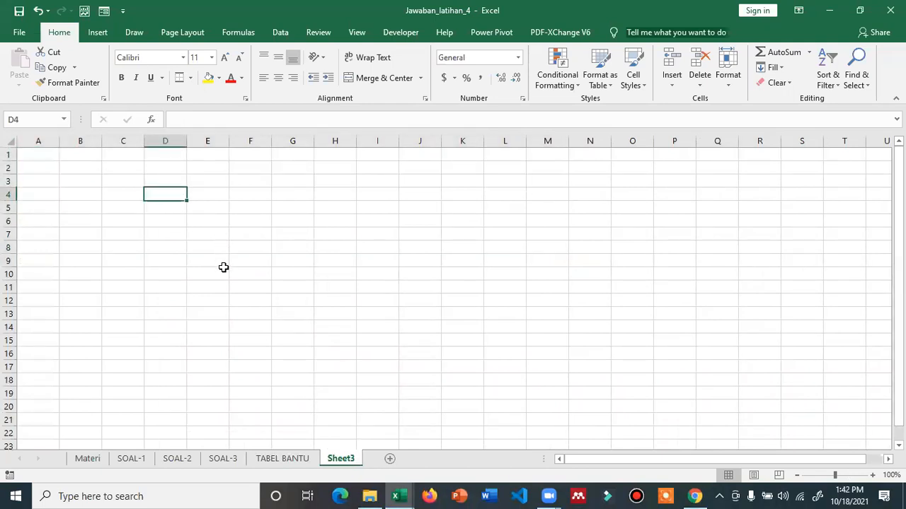
scroll(212, 274, up, 3)
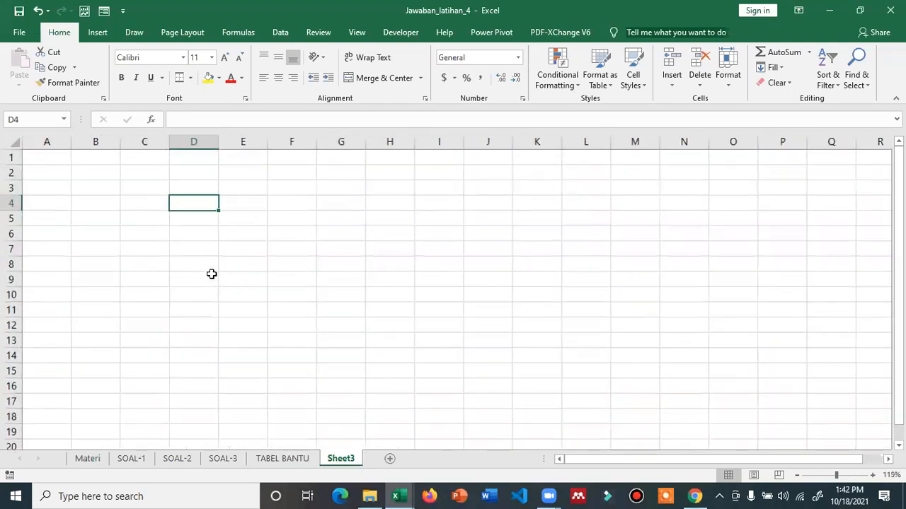
click(89, 35)
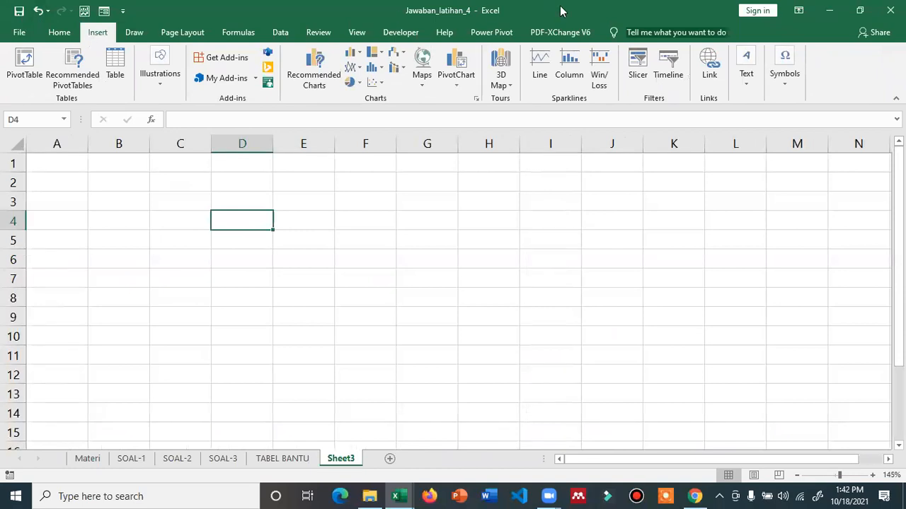
click(787, 80)
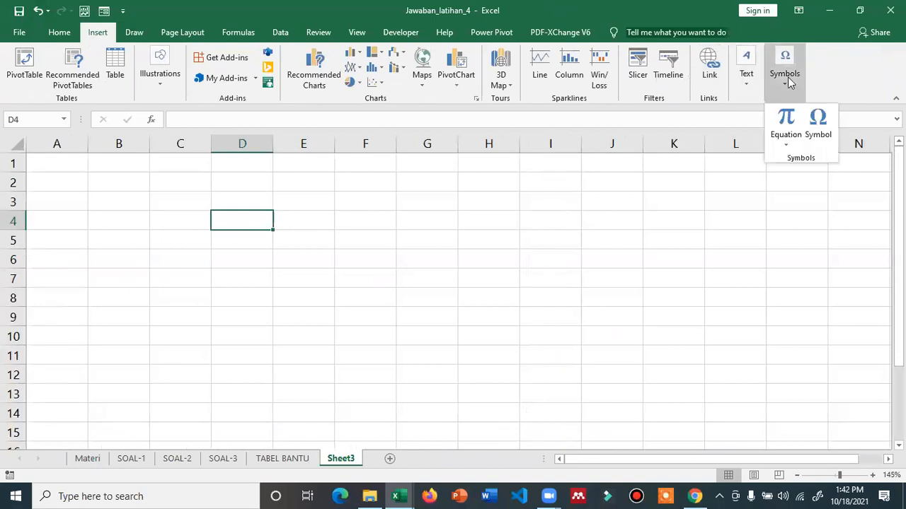
Insert the Wingdings 2 star symbol (character code 234) into cell D4
click(828, 136)
click(393, 292)
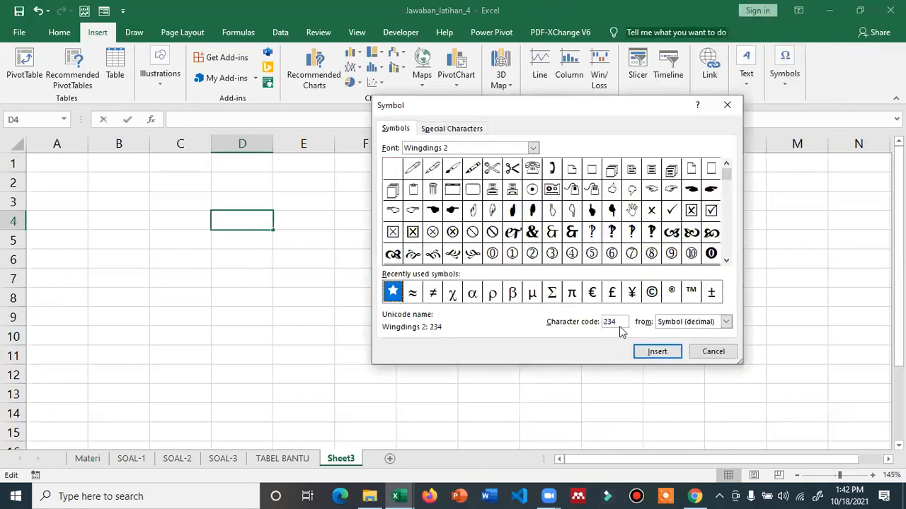
click(657, 352)
click(732, 353)
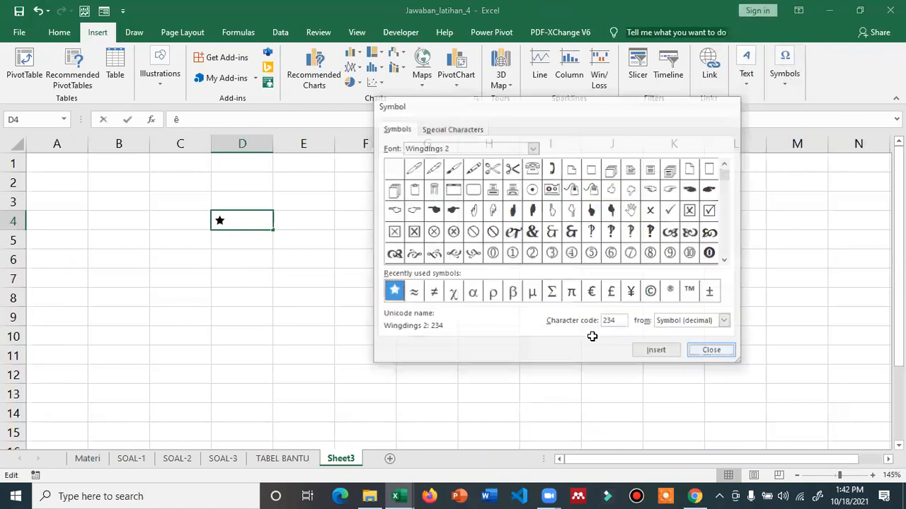
click(281, 295)
click(219, 216)
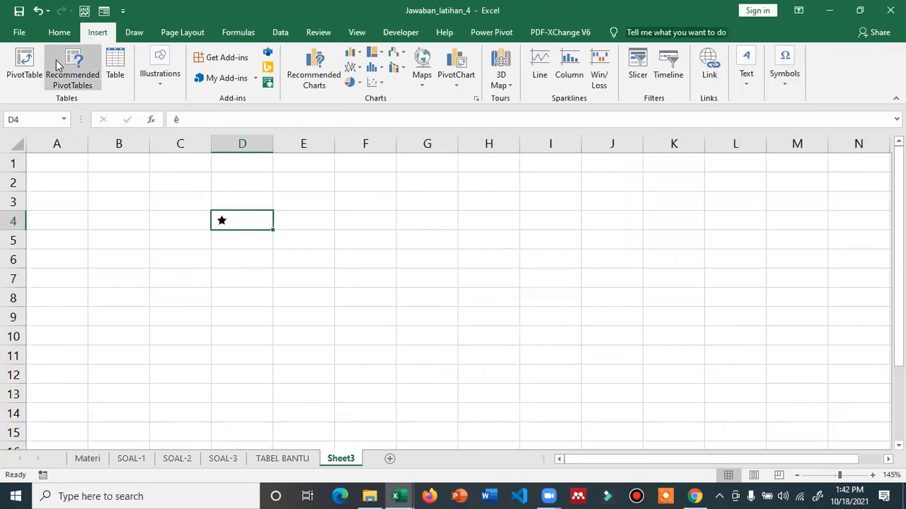
Try Times New Roman and Sitka Text as the font of the star in cell D4
click(59, 32)
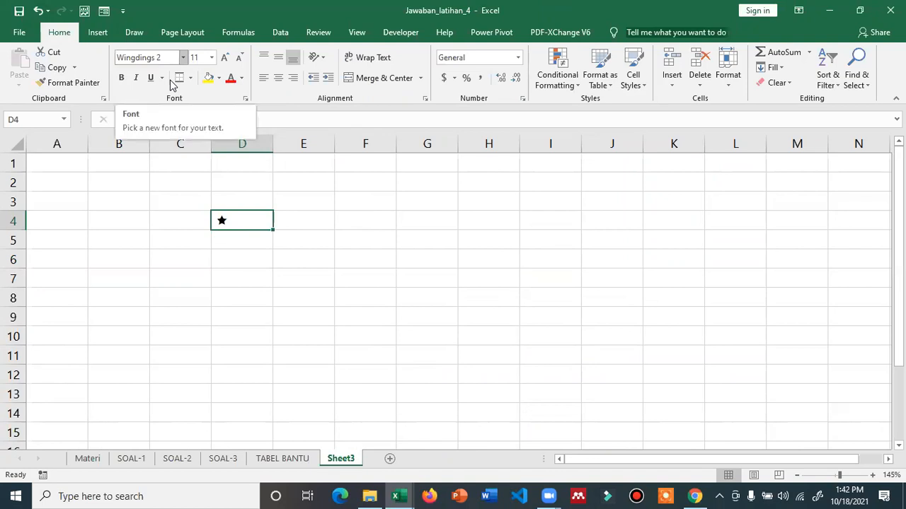
click(183, 57)
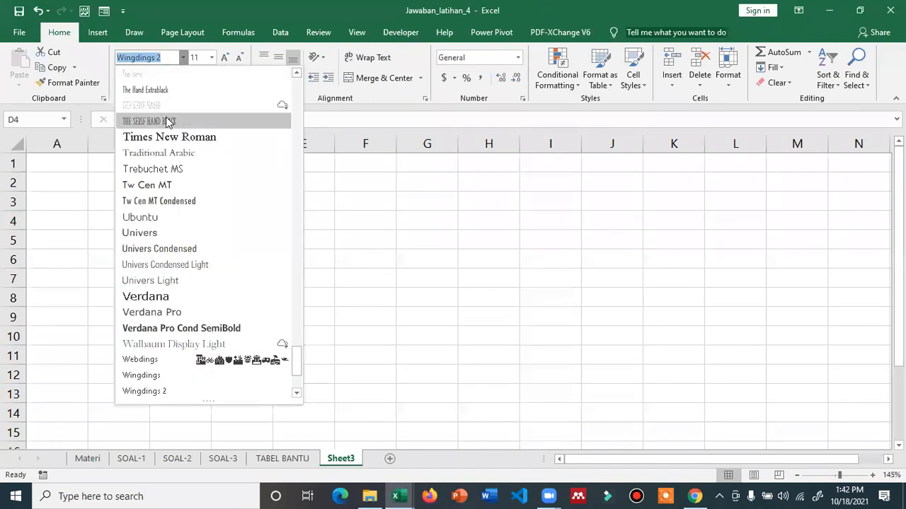
click(170, 137)
click(230, 240)
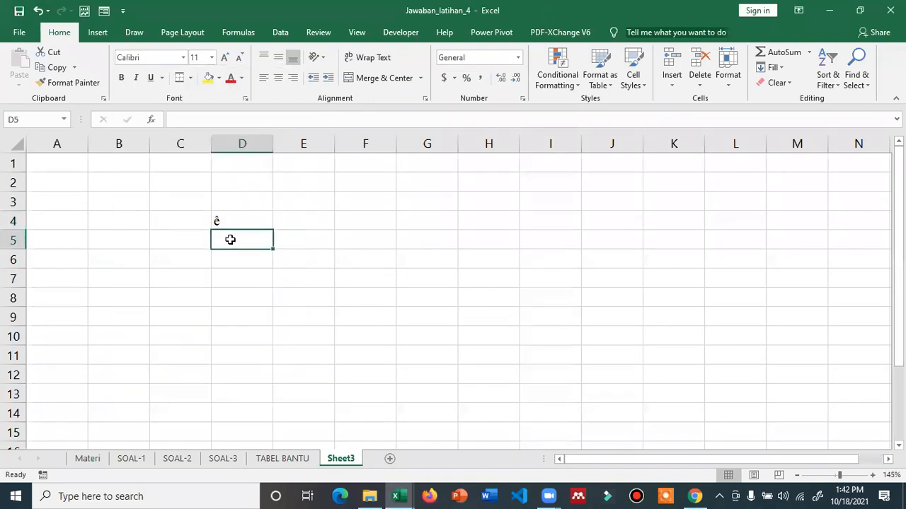
click(238, 221)
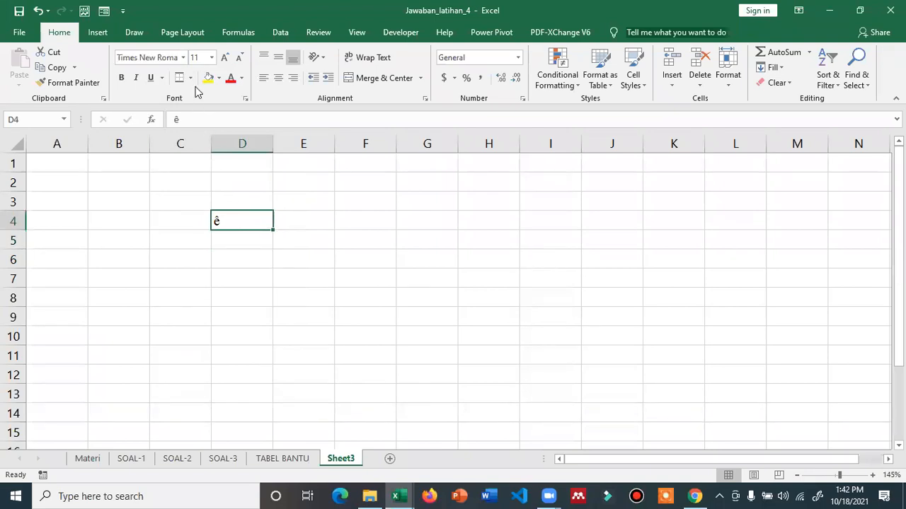
click(183, 58)
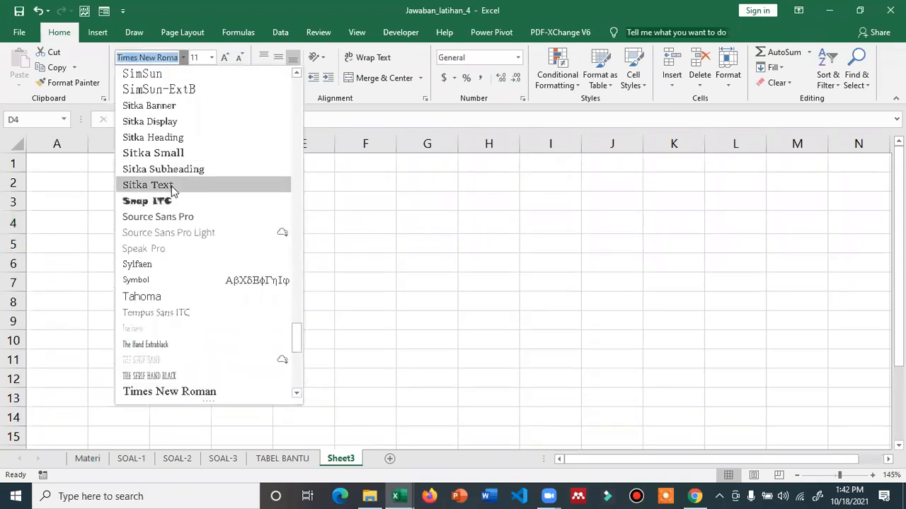
click(170, 185)
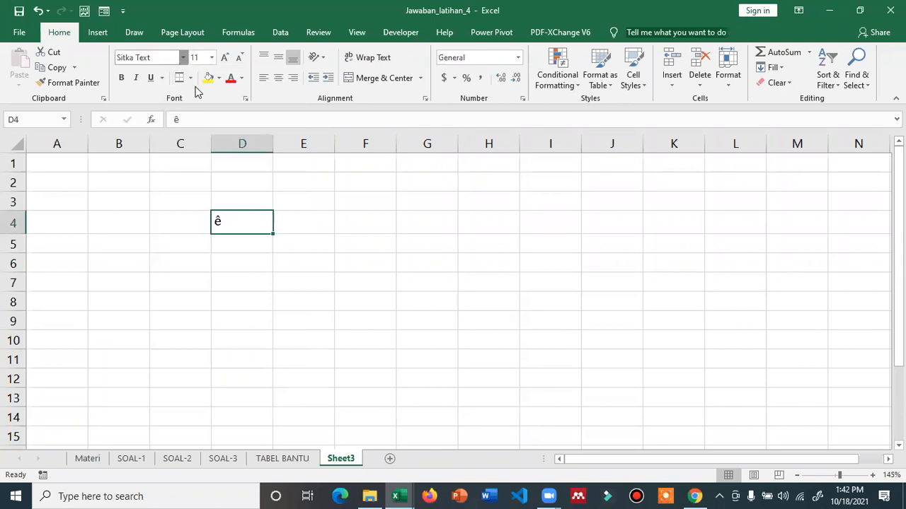
Set the font of cell D4 back to Wingdings 2
click(184, 57)
scroll(208, 202, down, 7)
scroll(213, 350, down, 5)
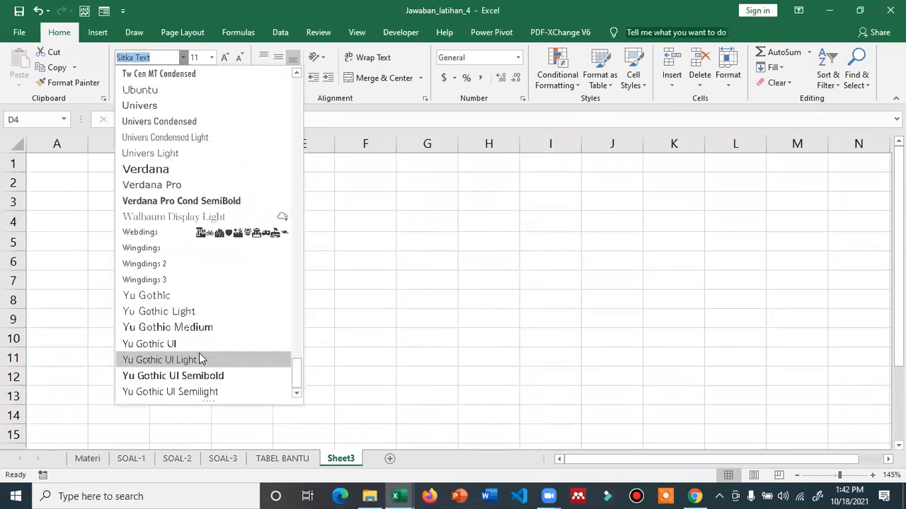
text(Walbaum Display)
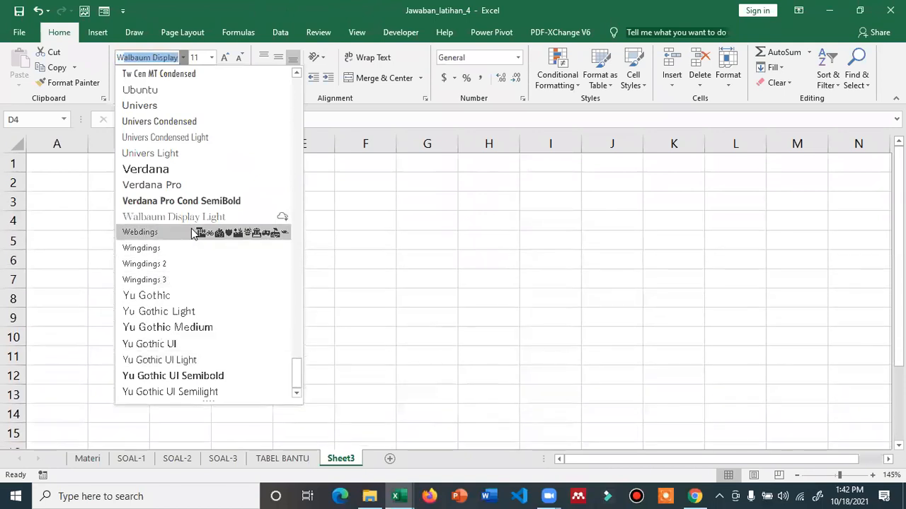
click(188, 263)
click(347, 218)
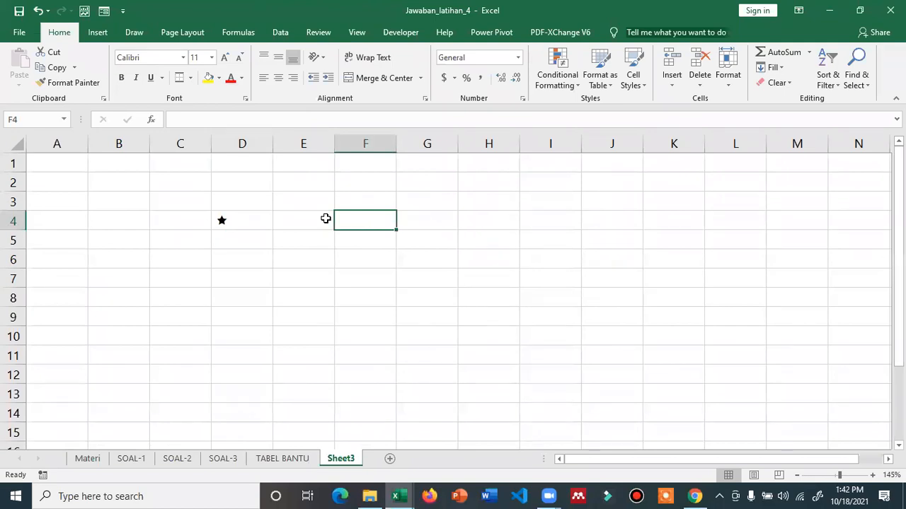
click(257, 219)
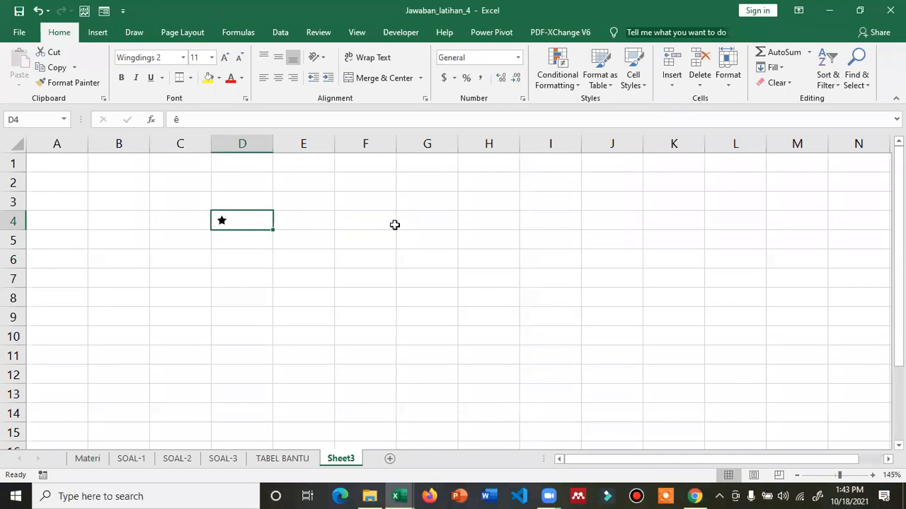
click(363, 222)
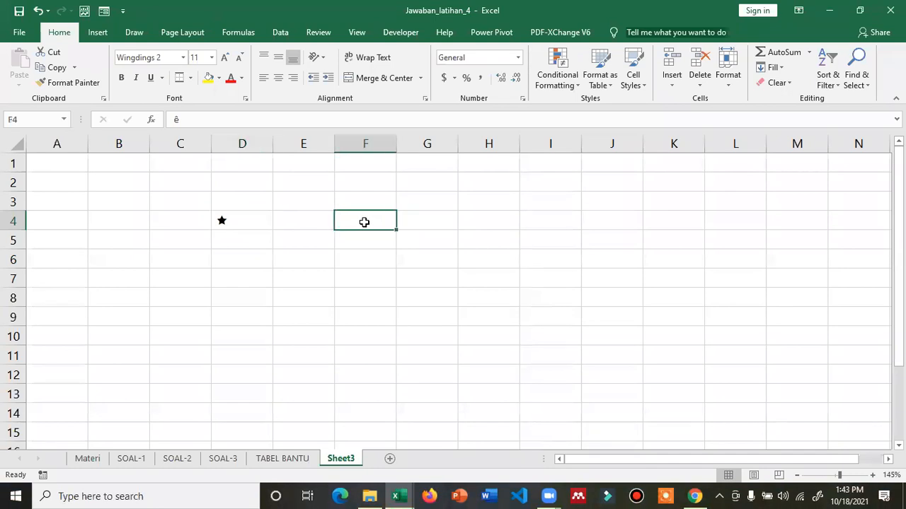
click(292, 235)
Enter the label REPT as text in cell E3
click(310, 201)
text(=)
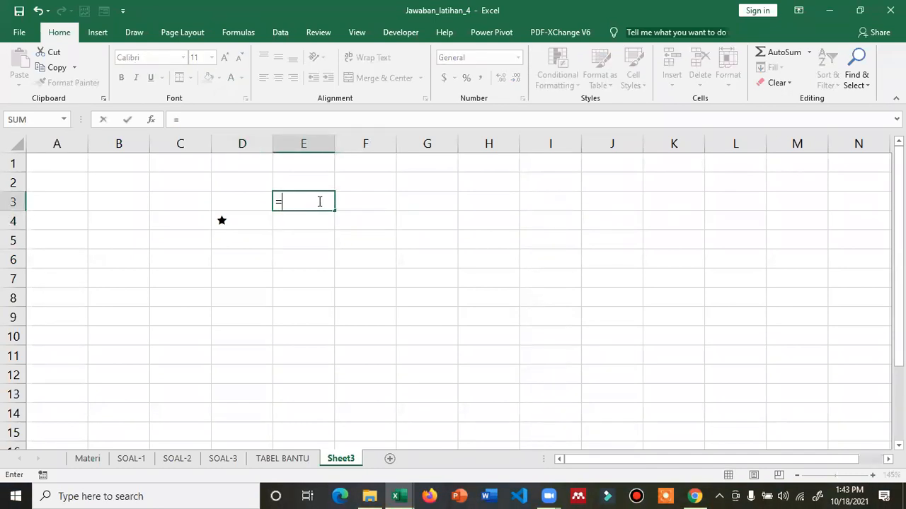
text(r)
key(BackSpace)
key(BackSpace)
text('REPT)
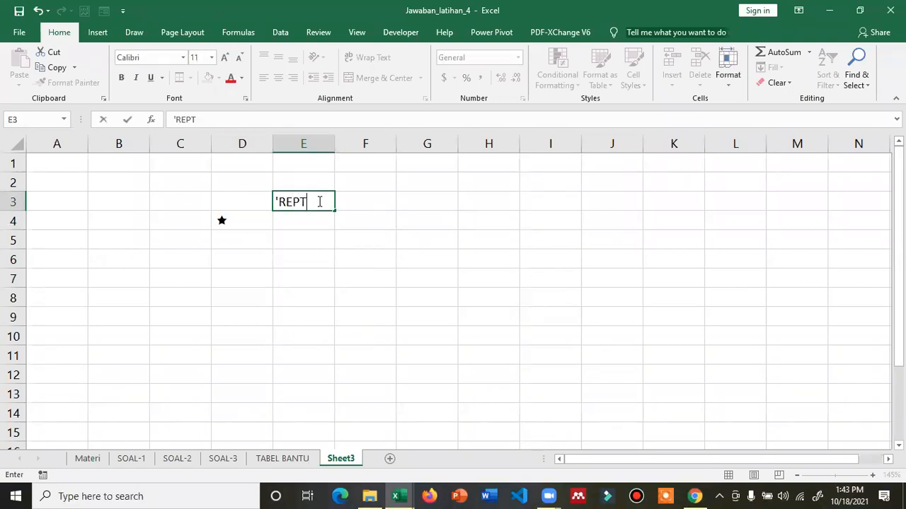
key(Return)
click(319, 201)
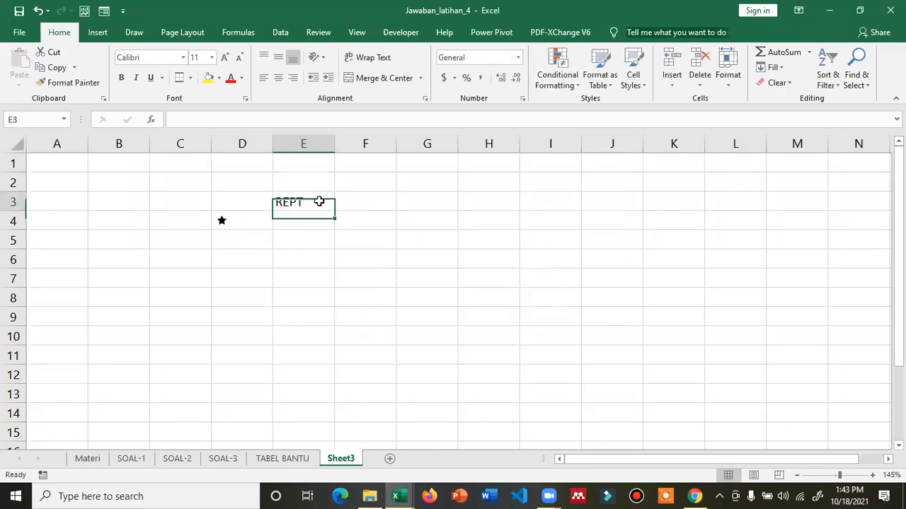
Enter the formula =REPT(D4,3) in cell E4 to repeat the star three times
key(Return)
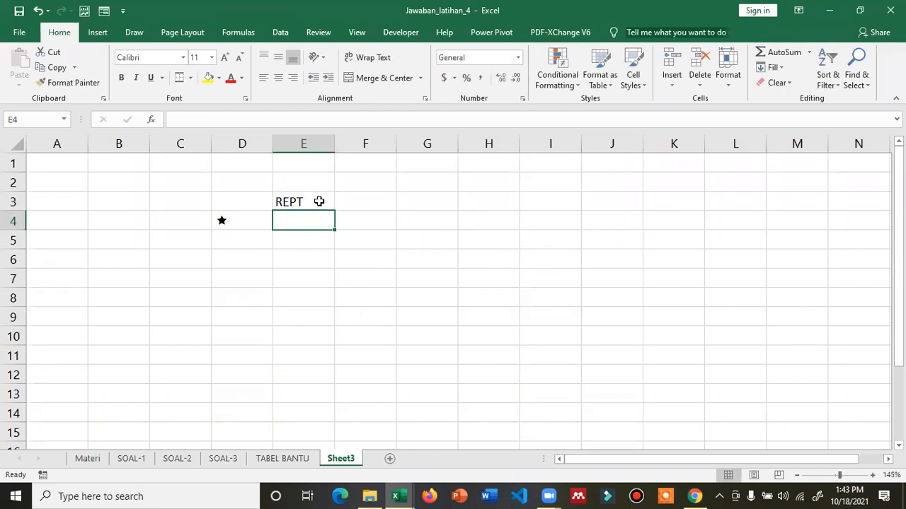
text(=REPT)
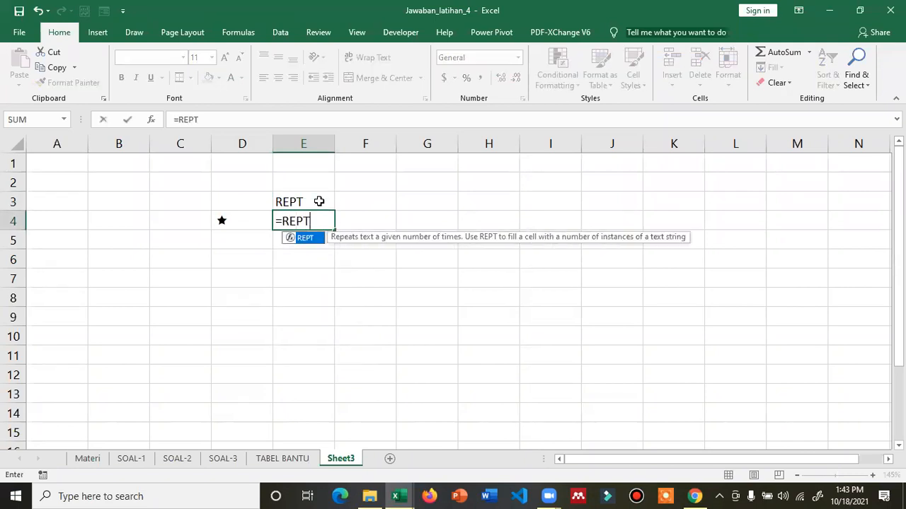
text(()
key(BackSpace)
text(()
key(Left)
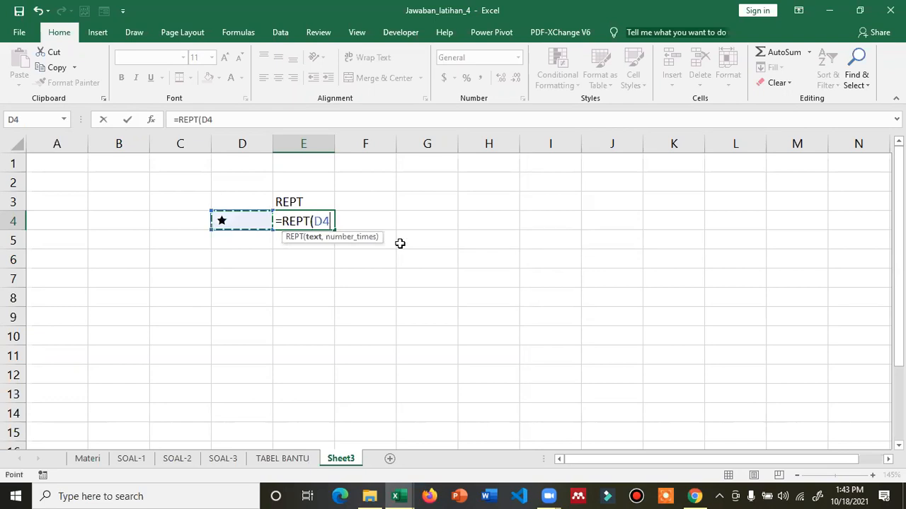
text(,3)
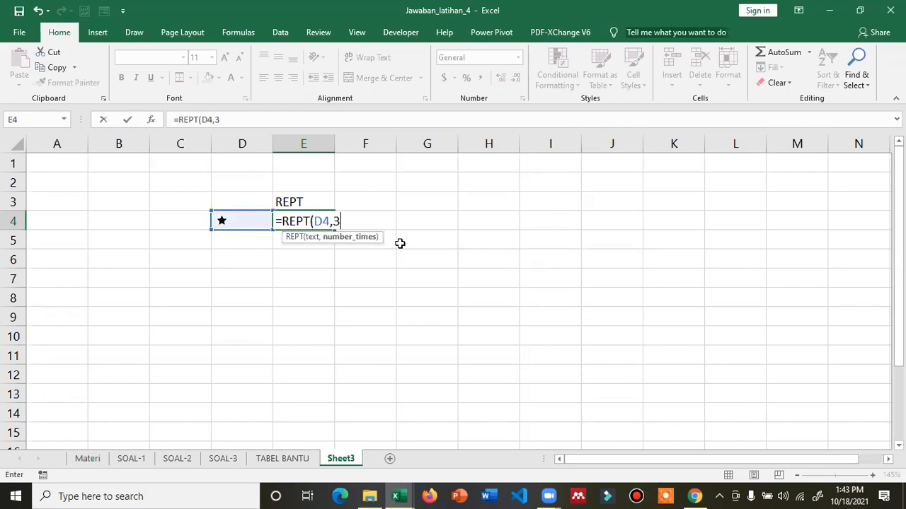
text())
key(Return)
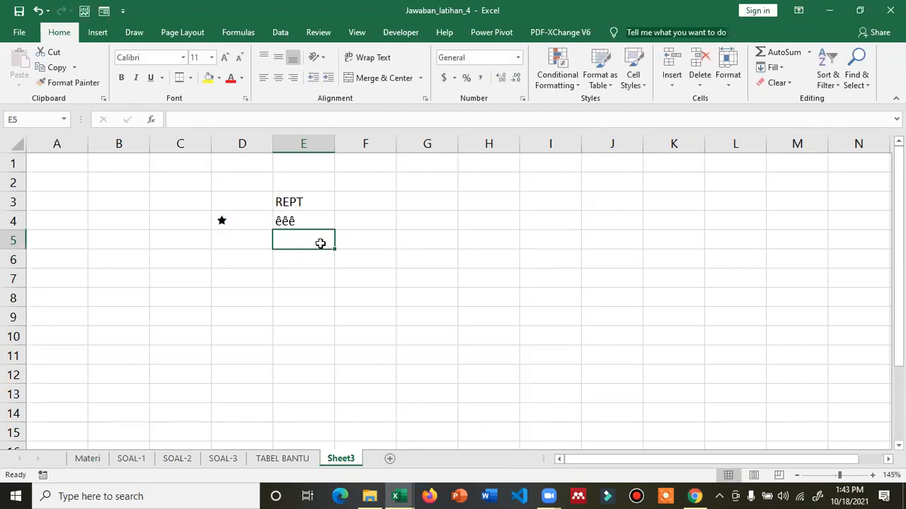
Set the font of the REPT formula cell E4 to Wingdings 2
click(290, 223)
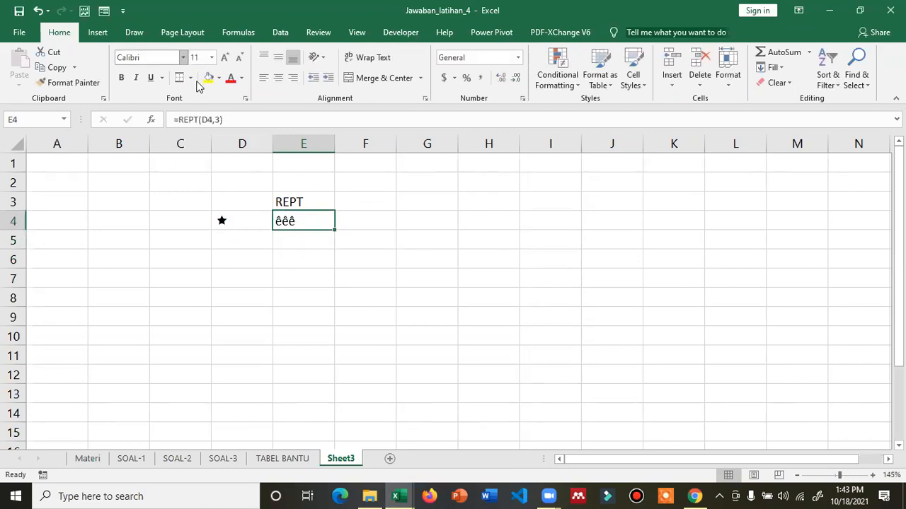
click(183, 58)
text(w)
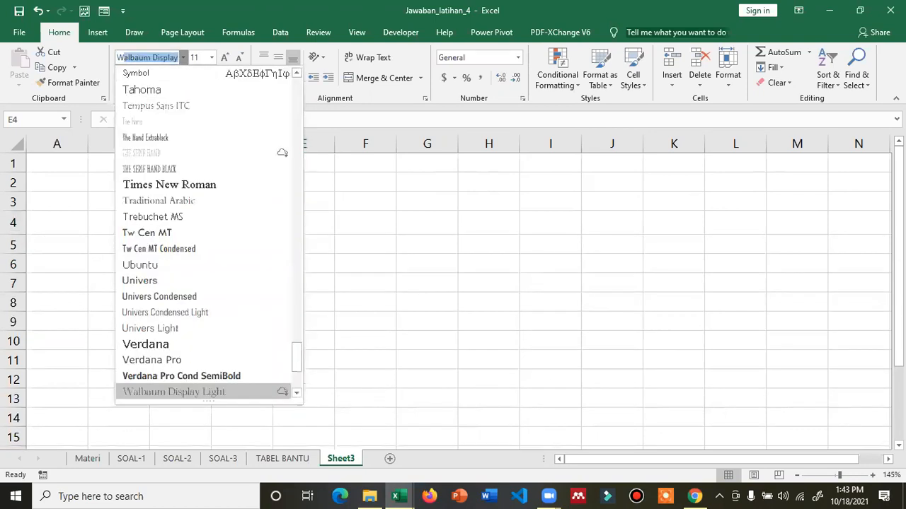
scroll(212, 315, down, 3)
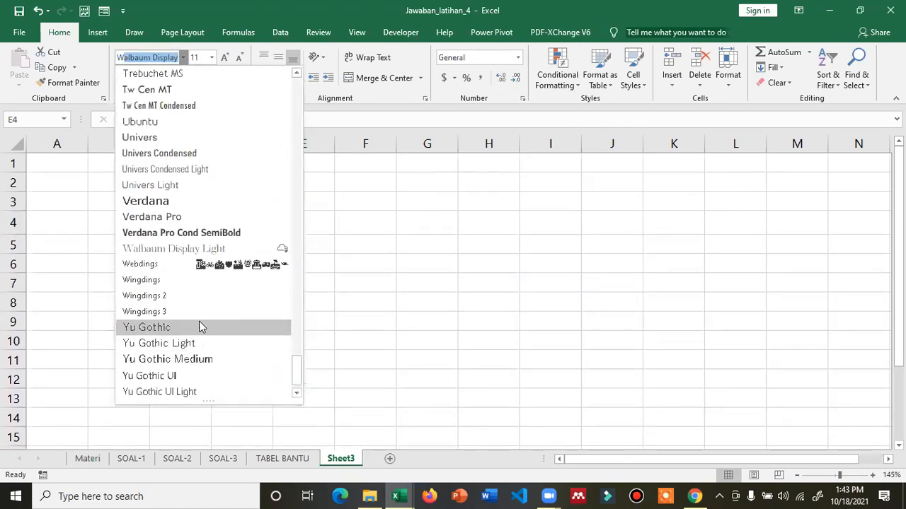
click(199, 297)
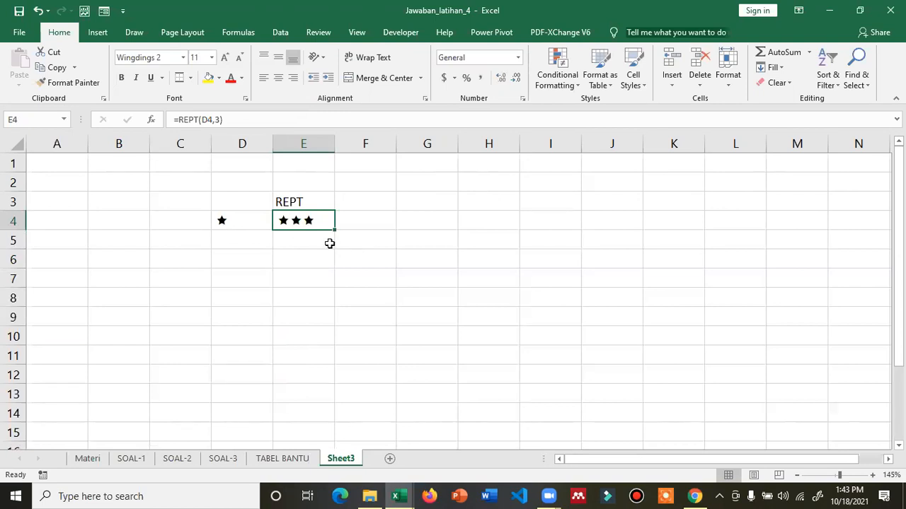
Change the repeat count in the E4 formula to 33
click(215, 117)
text(3)
key(Return)
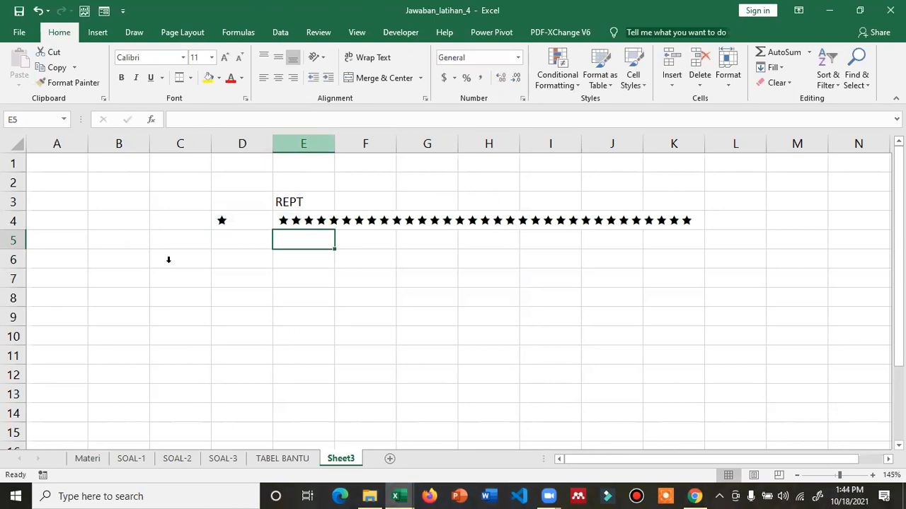
Enter 1 in cell C6 and 2 in cell C7 as the start of a number series
click(169, 260)
text(1)
key(Return)
text(3)
key(Return)
key(Up)
text(2)
key(Return)
Fill the number series from C6:C7 down to 10 in C15 and fit column C's width to its contents
key(Up)
key(Up)
key(shift+Down)
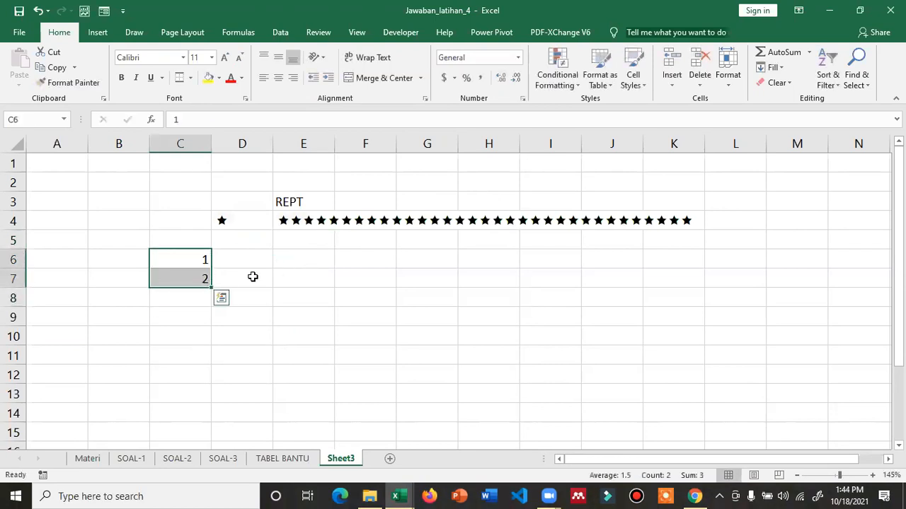
drag(210, 288, 182, 437)
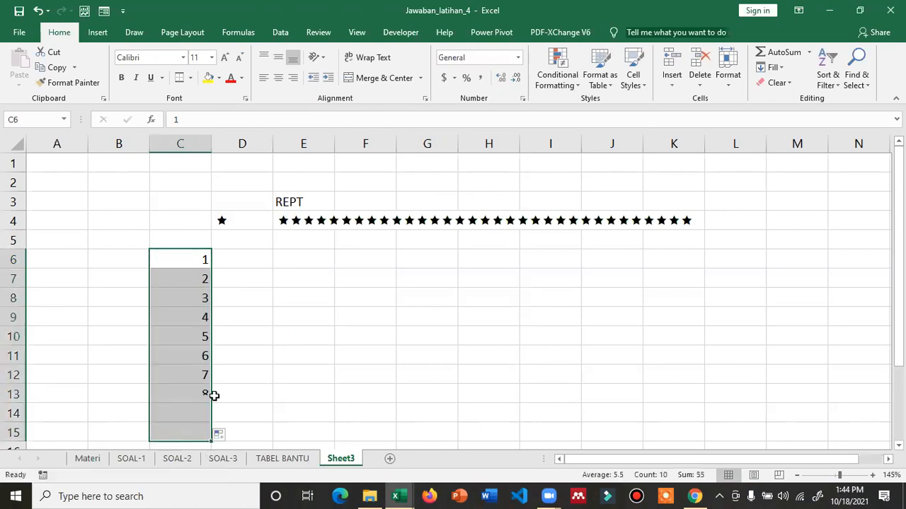
double_click(211, 139)
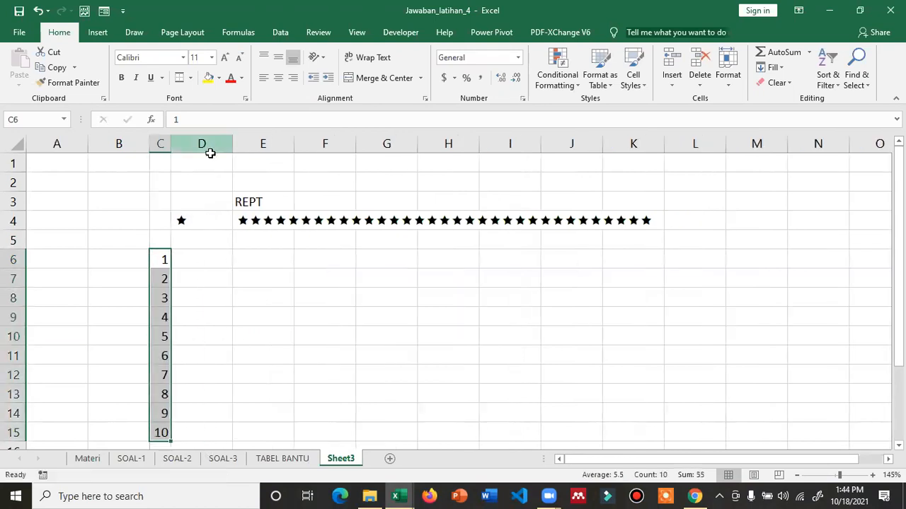
Try to reuse the REPT formula from E4 by copying it into cell D6
click(243, 218)
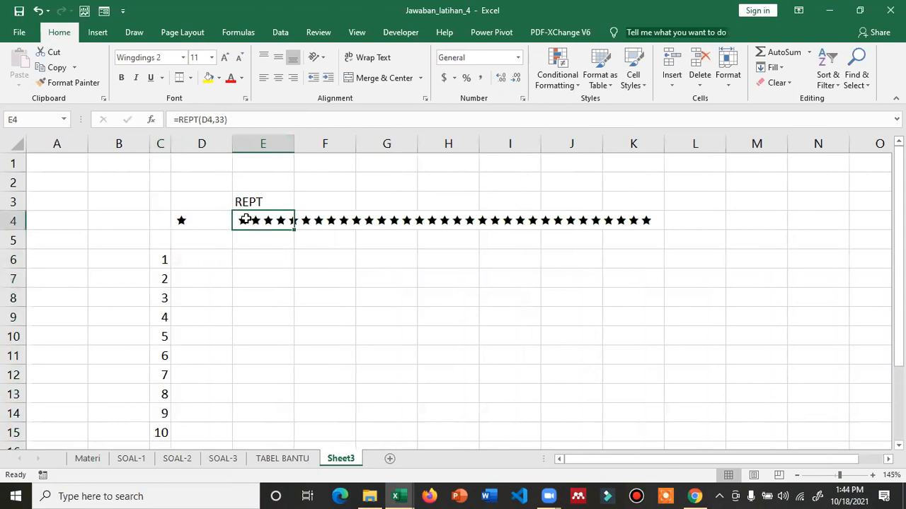
key(ctrl+c)
click(188, 261)
key(ctrl+v)
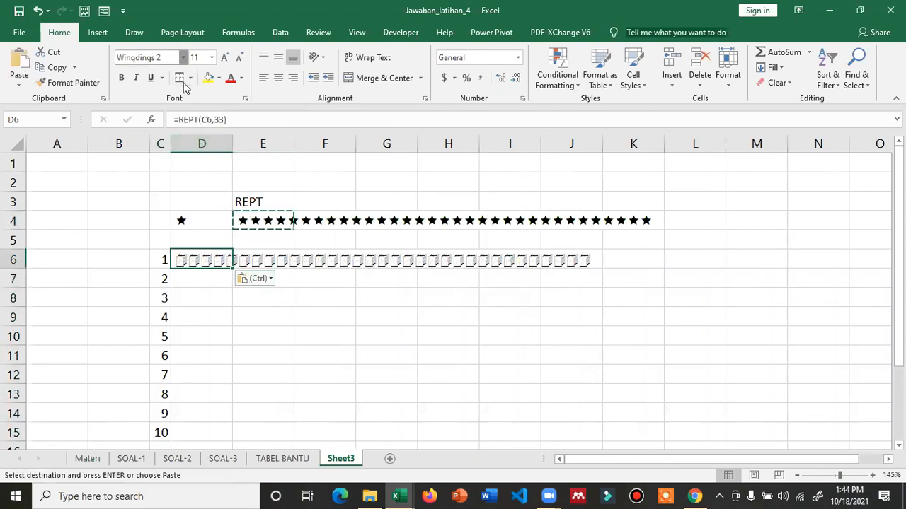
click(165, 390)
Clear the pasted REPT formula from cell D6
click(248, 220)
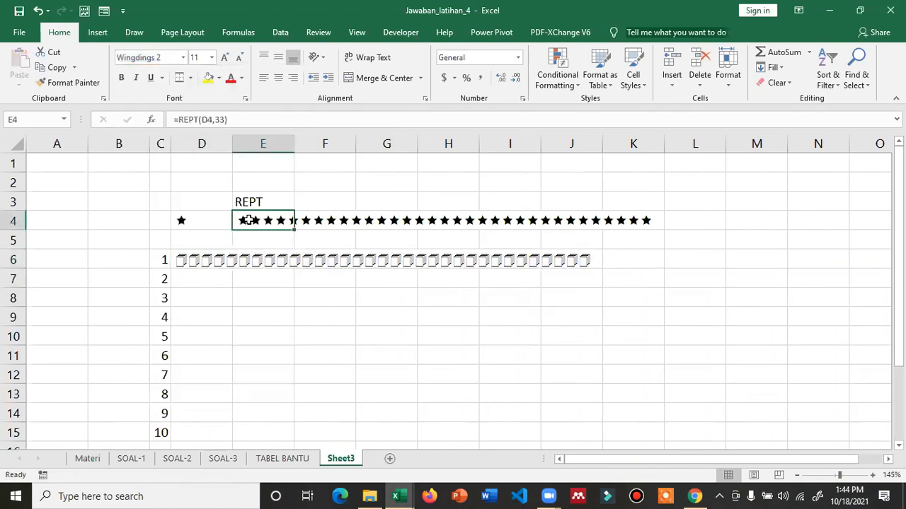
click(207, 263)
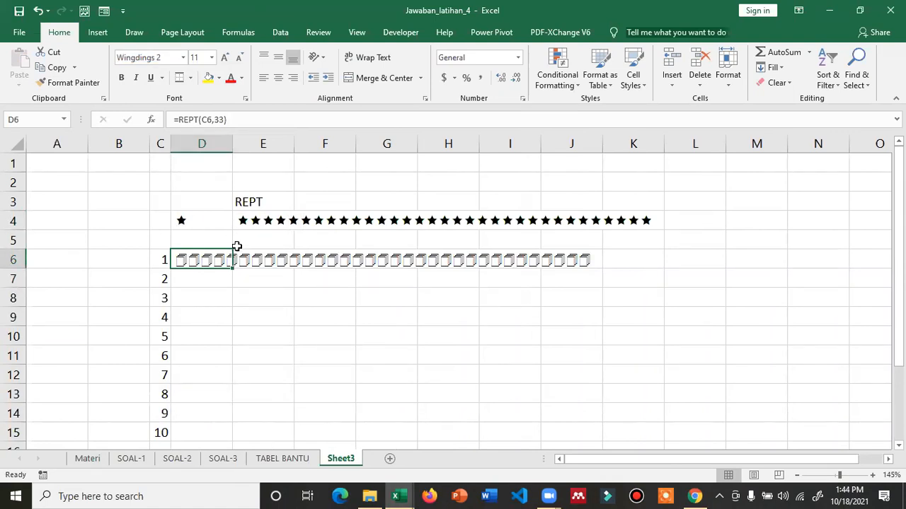
key(Delete)
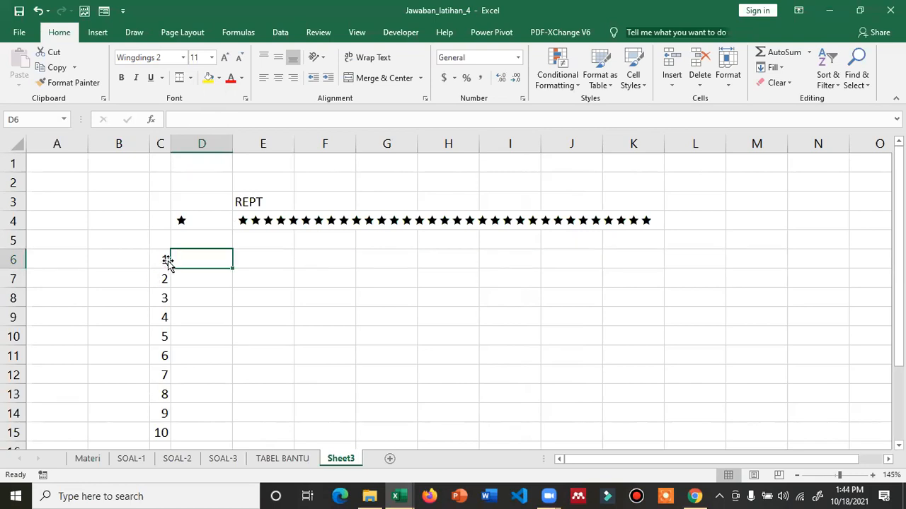
Copy the star's underlying character from cell D4 and select cell D6
click(187, 221)
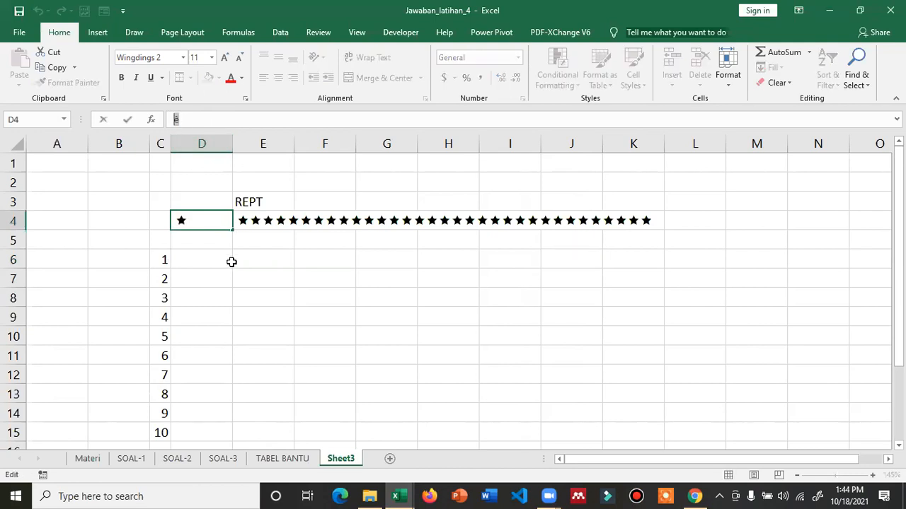
click(201, 262)
ctrl+scroll(208, 267, up, 1)
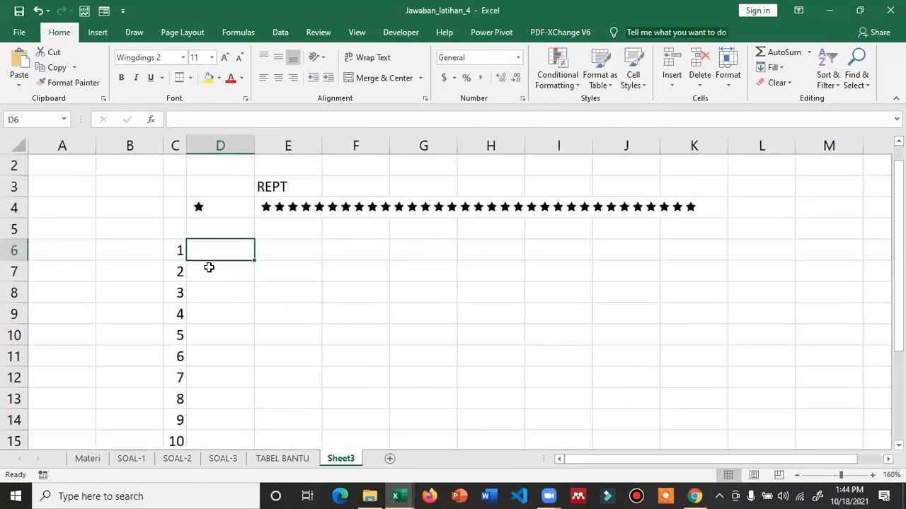
text(=REPT)
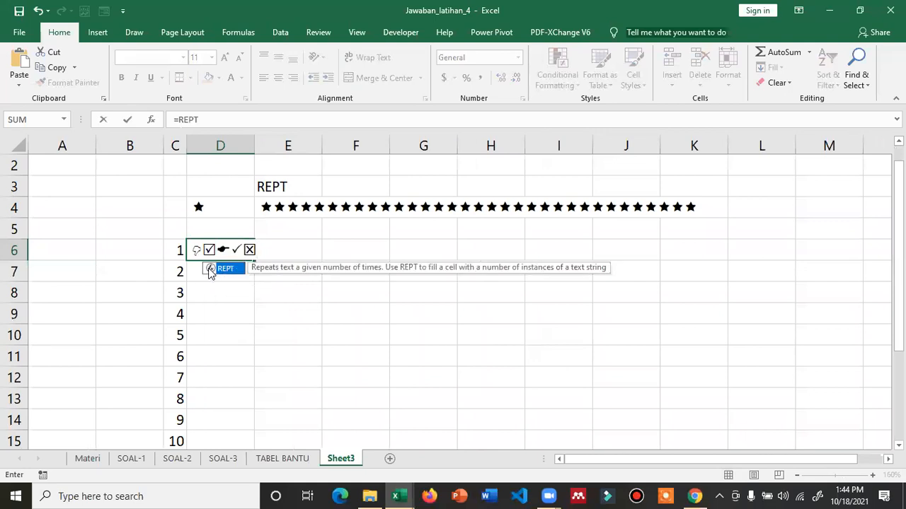
text(()
key(Escape)
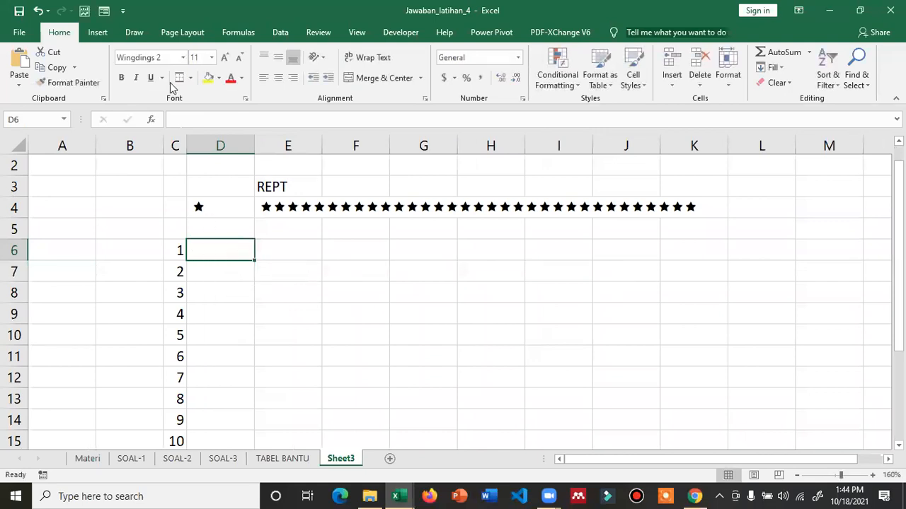
Set cell D6's font to Times New Roman and enter the formula =REPT("ê",C6) in it
click(183, 57)
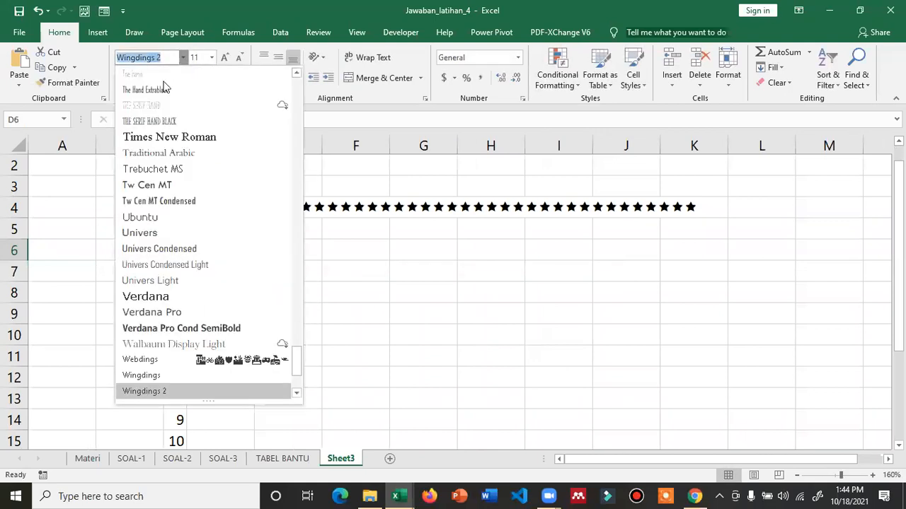
click(162, 135)
text(=REPT()
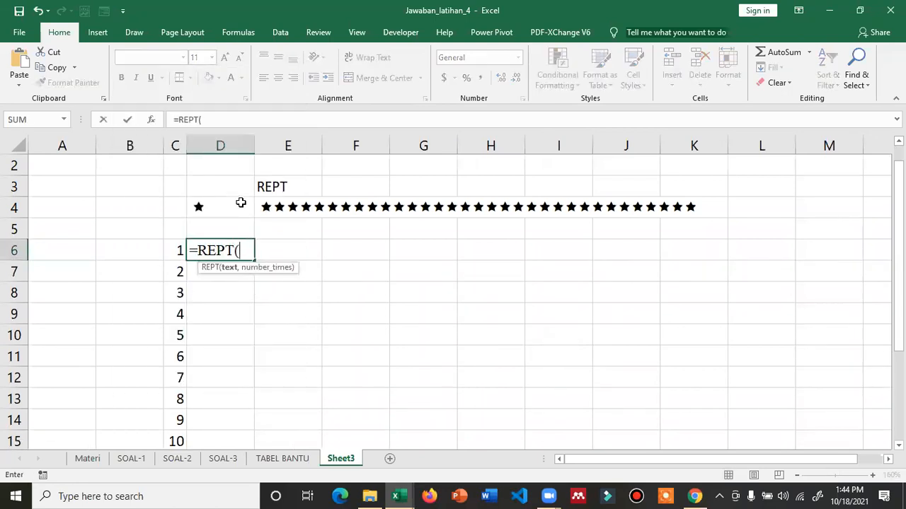
text("ê",)
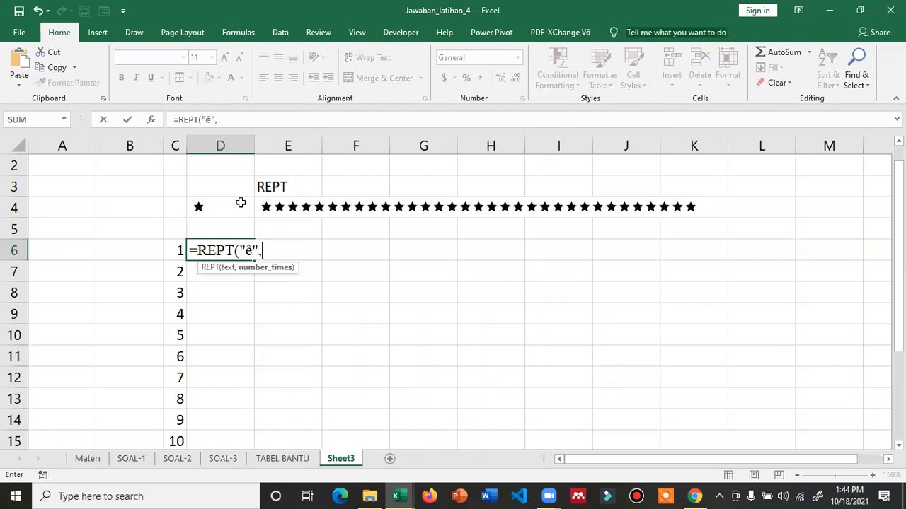
click(173, 253)
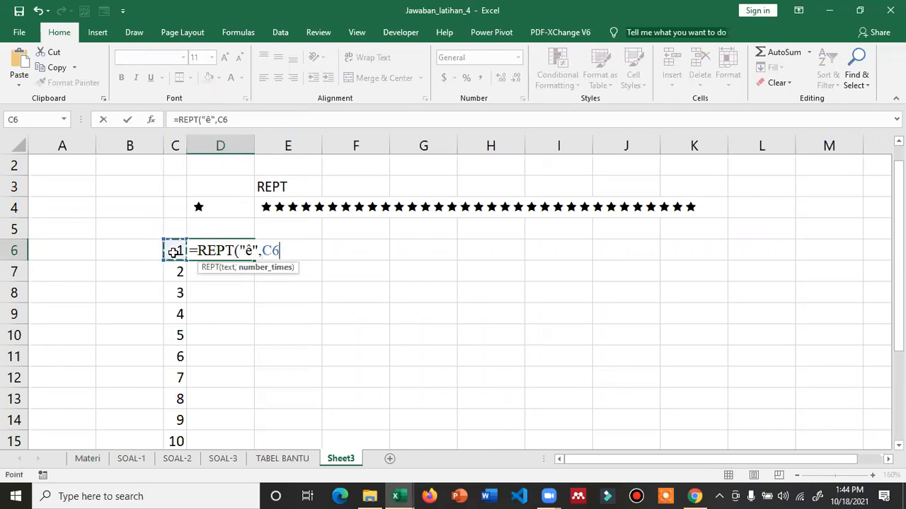
key(Return)
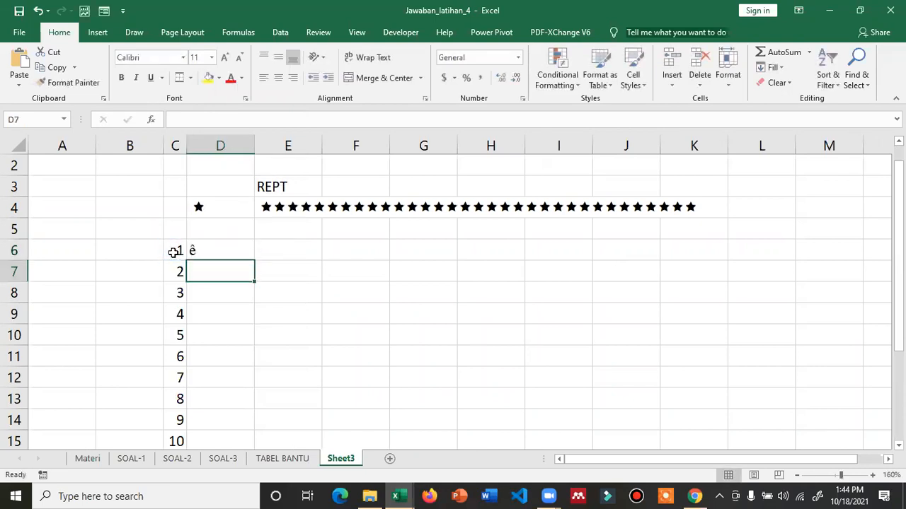
Apply the Wingdings 2 font to cells D6:D15
click(203, 247)
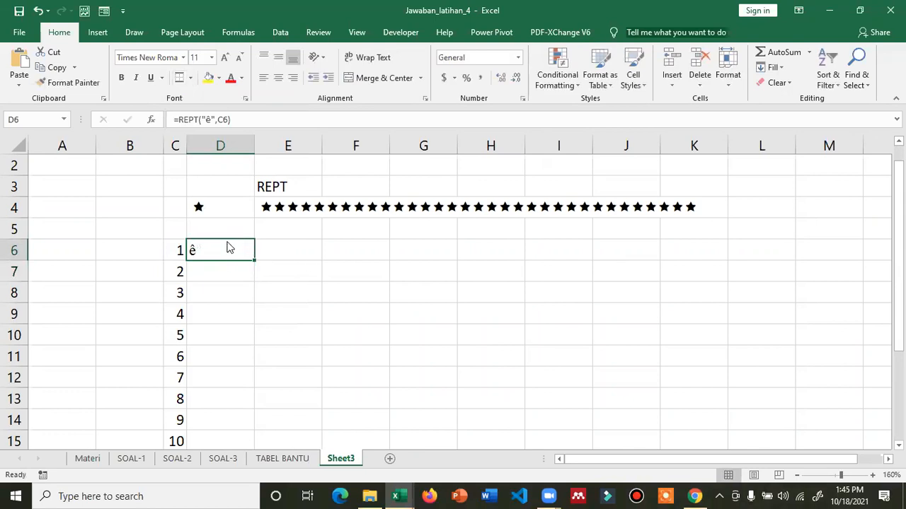
click(280, 248)
drag(213, 253, 203, 441)
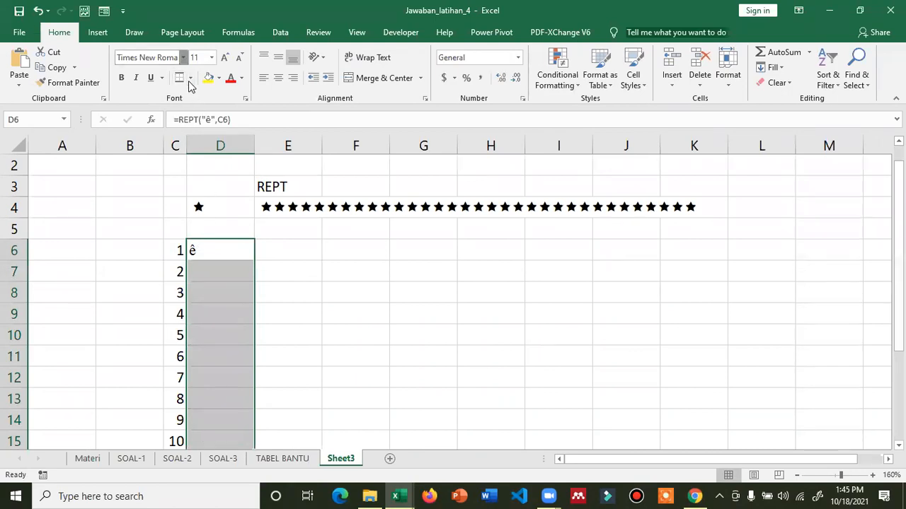
click(183, 58)
scroll(177, 137, down, 4)
scroll(179, 286, down, 2)
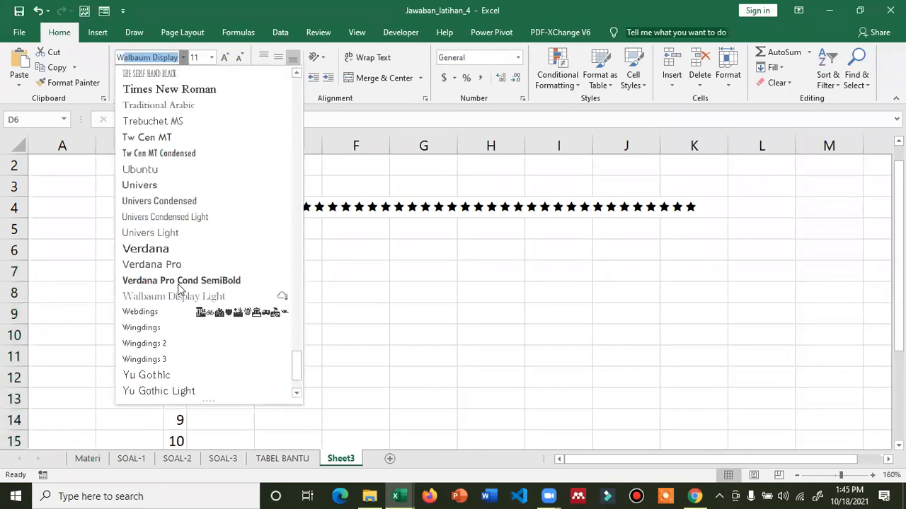
click(162, 343)
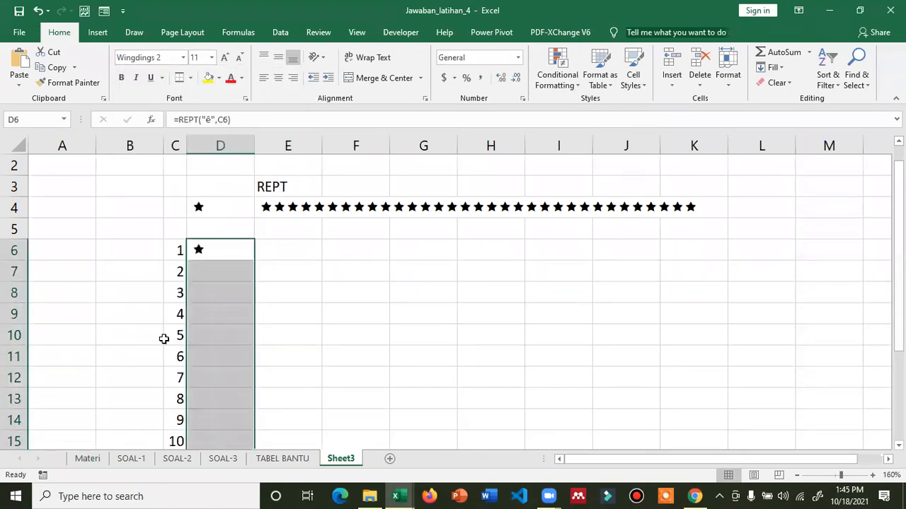
Fill the REPT formula from D6 down to D15 and widen column D well beyond the longest star row
click(243, 249)
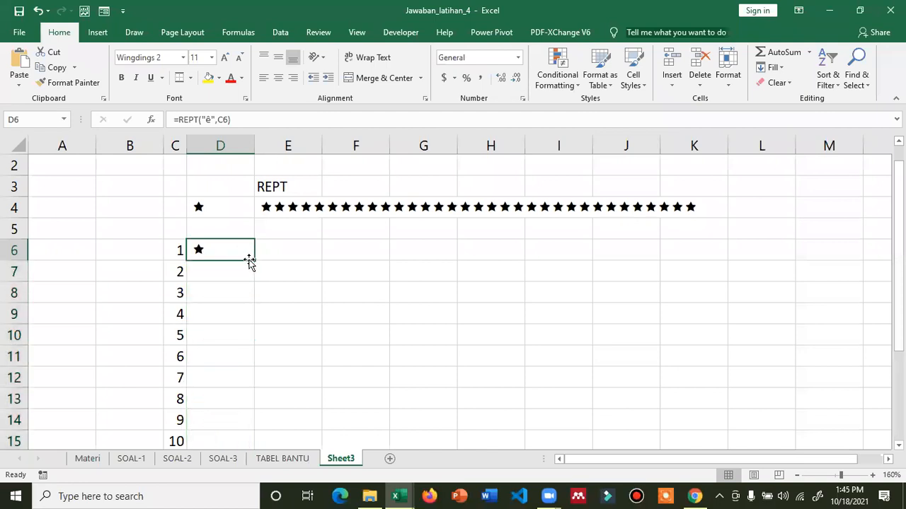
double_click(254, 261)
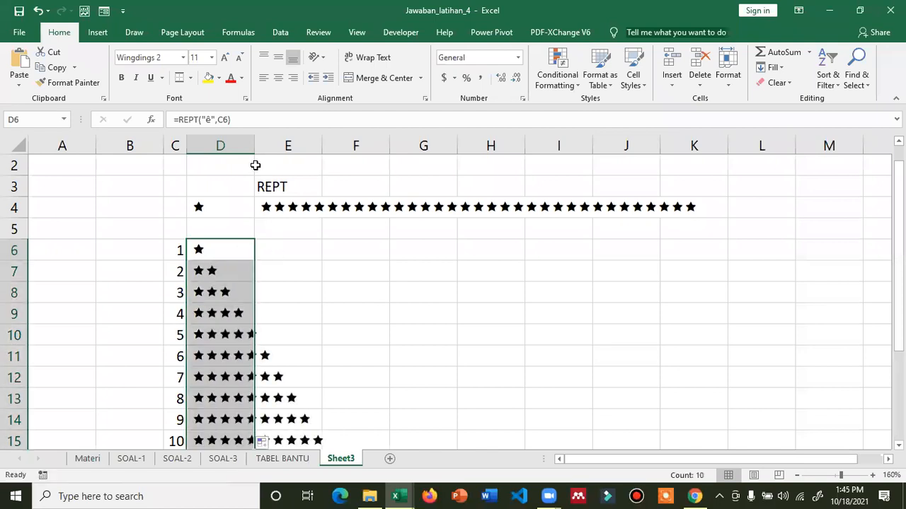
double_click(254, 146)
scroll(448, 286, down, 2)
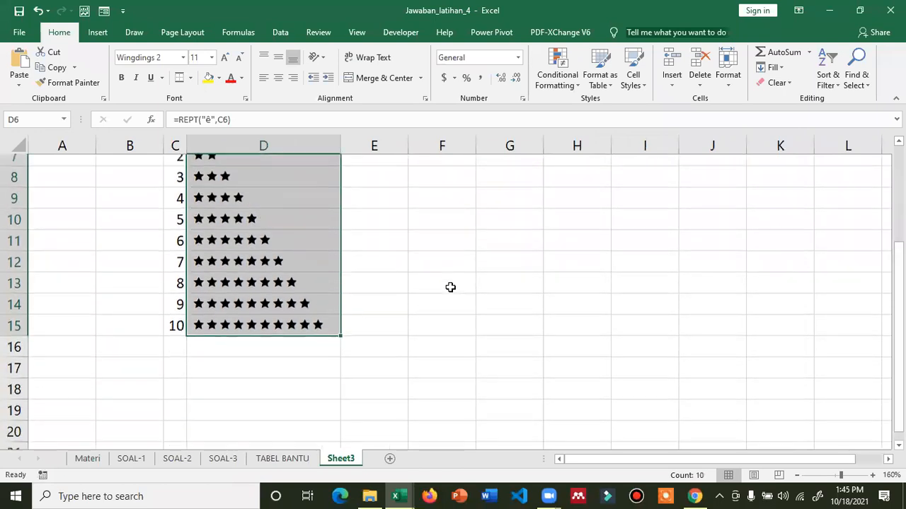
scroll(450, 287, up, 1)
drag(340, 145, 588, 145)
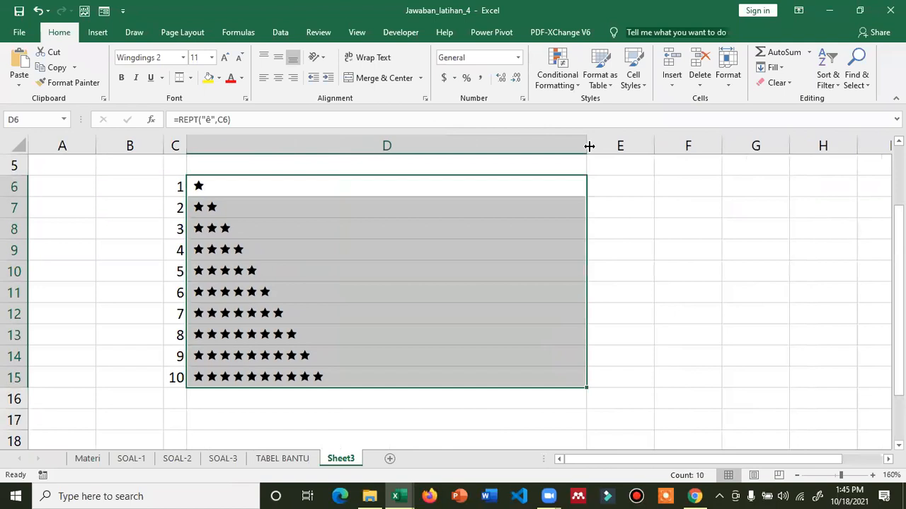
Change the repeat counts in cells C7, C8 and C9 to 12, 2 and 33
click(176, 205)
text(12)
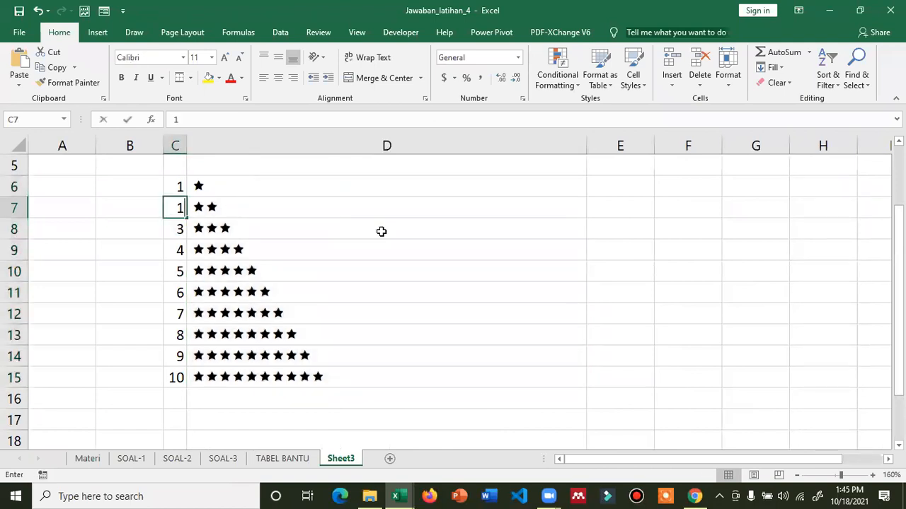
key(Return)
text(2)
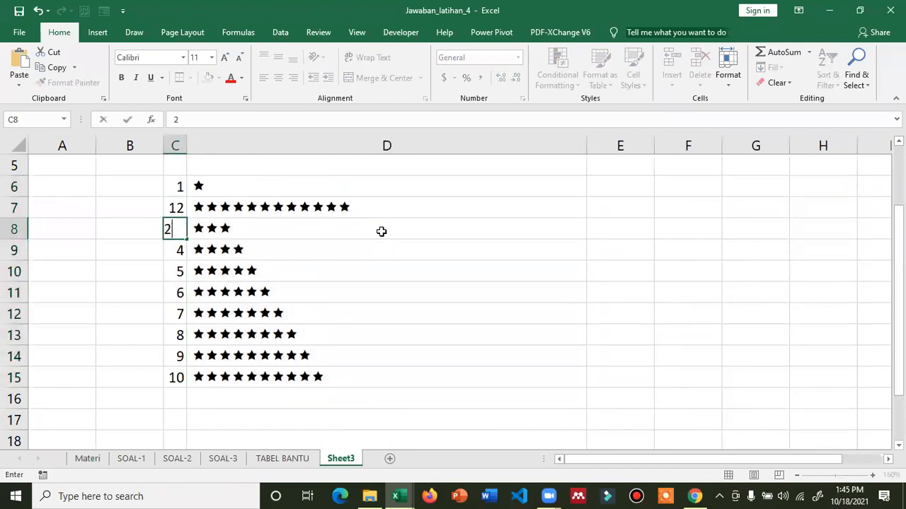
key(Return)
text(33)
key(Return)
Change the repeat counts in cells C10 and C11 to 14 and 12
text(14)
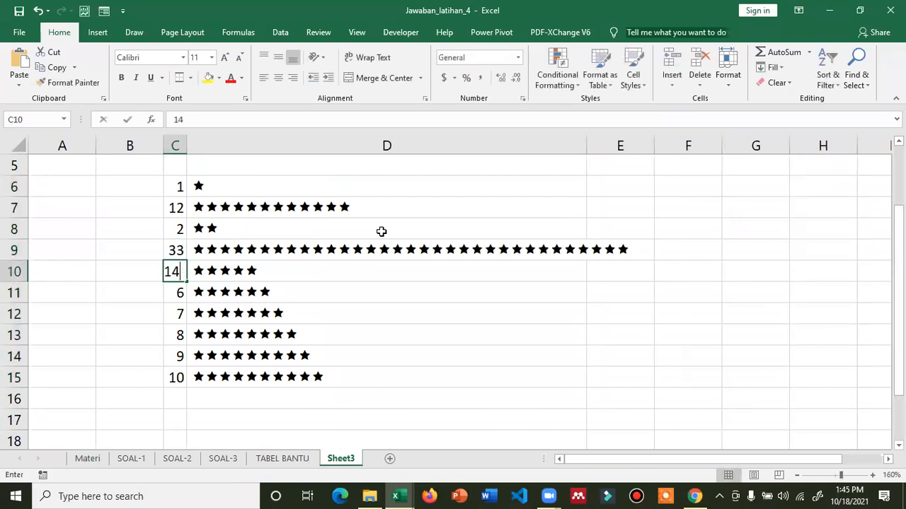
key(Return)
text(414)
key(Return)
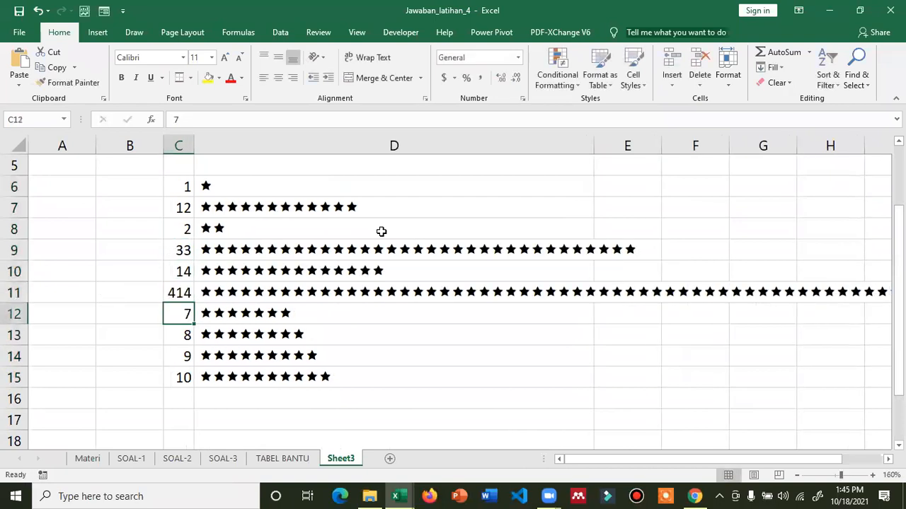
key(Up)
text(12)
key(Return)
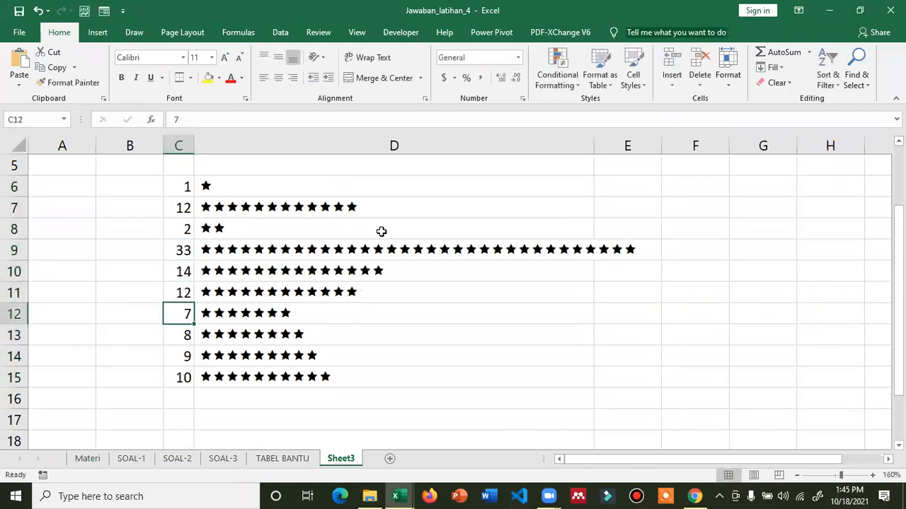
Change the repeat counts in cells C12 to C15 to 3, 12, 32 and 31
text(3)
key(Return)
text(412)
key(Return)
key(Up)
text(12)
key(Return)
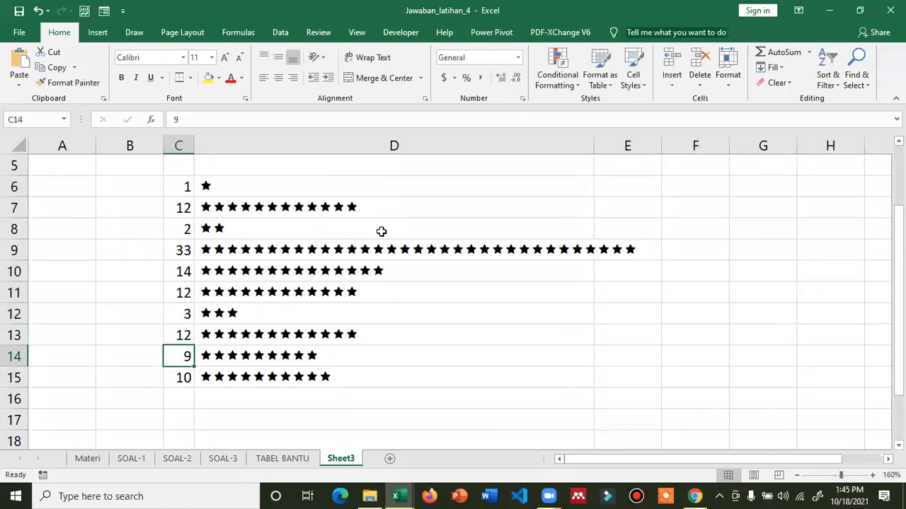
text(32)
key(Return)
text(31)
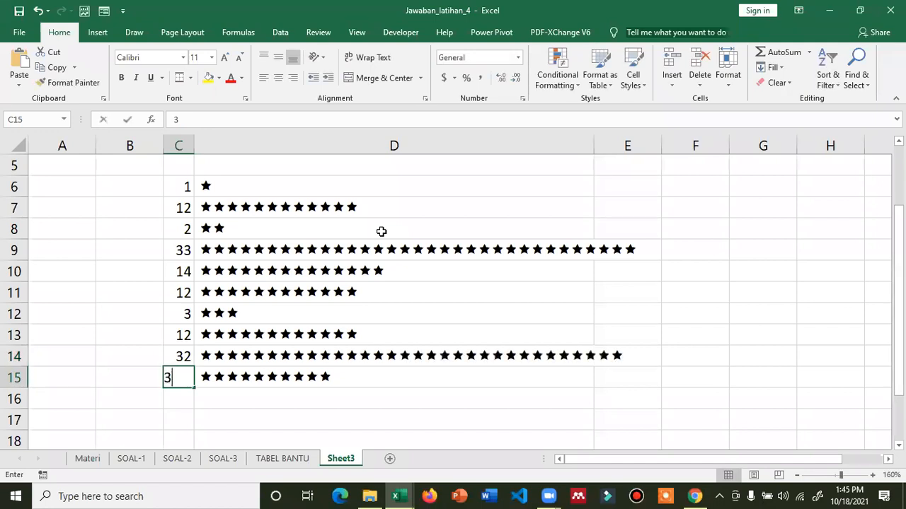
key(Return)
Set cell C7 to 2 and refill the series from C6:C7 down to 10 in C15
key(Up)
key(Up)
key(Up)
key(Up)
key(Up)
key(Up)
key(Up)
key(Up)
key(Up)
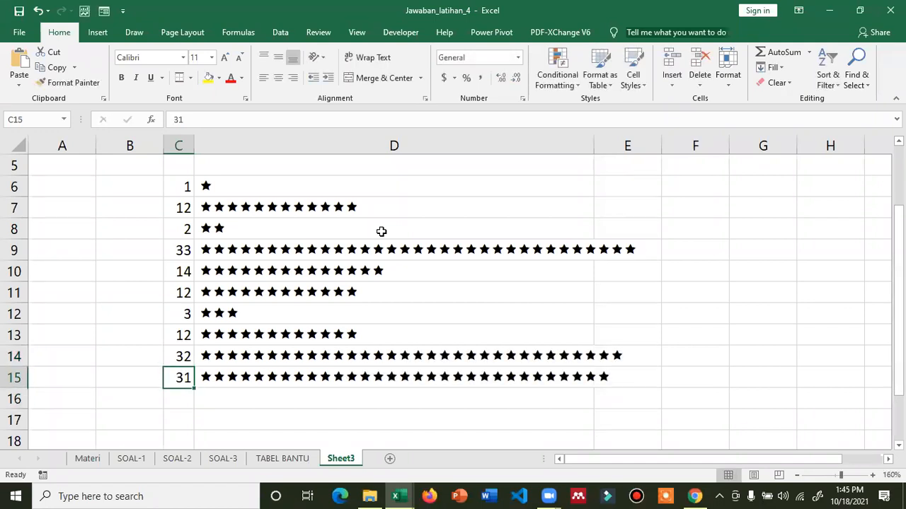
text(2)
key(Return)
key(Up)
click(187, 188)
drag(193, 197, 191, 213)
double_click(192, 215)
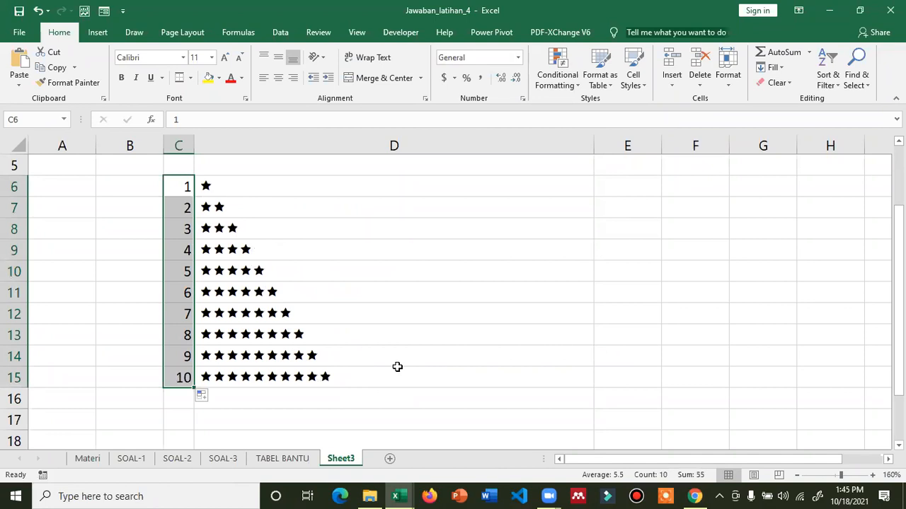
Enter 10 in C6 and 11 in C7, and fill the series down to 19 in C15
click(179, 191)
text(10)
key(Return)
text(11)
key(Return)
drag(180, 191, 182, 209)
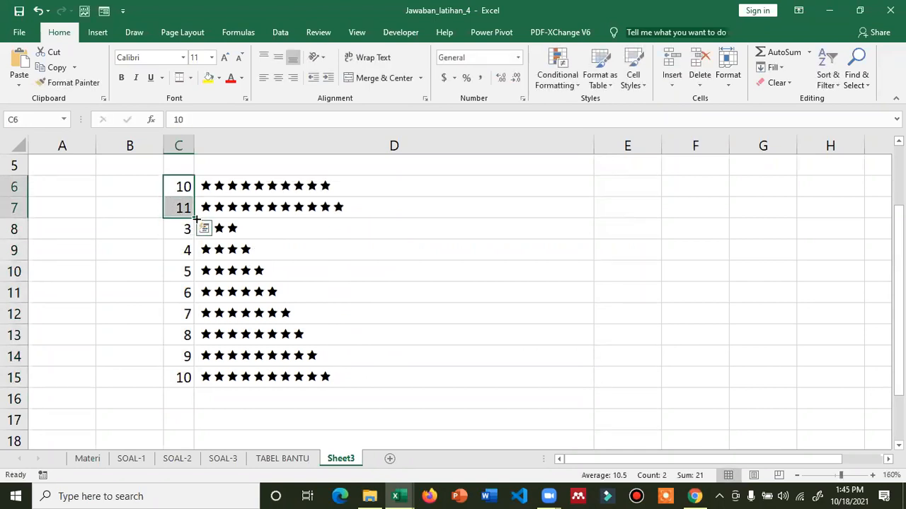
double_click(196, 219)
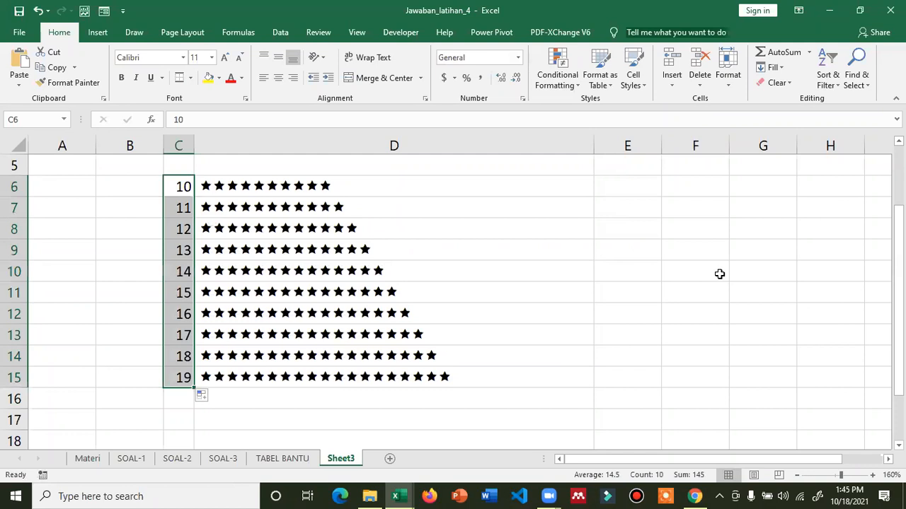
Enter 1 in C6 and 2 in C7, and fill the series down to 10 in C15
scroll(457, 310, up, 1)
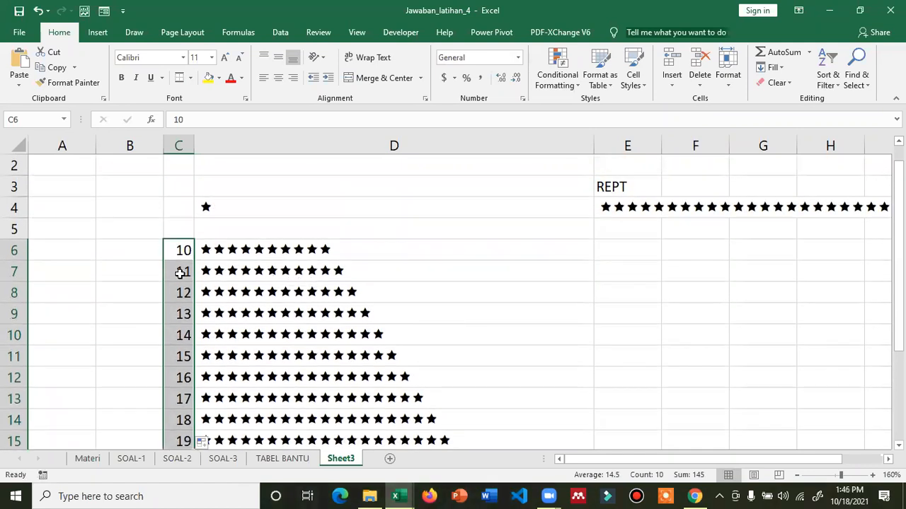
click(183, 262)
text(2)
key(Return)
click(186, 254)
drag(187, 257, 186, 271)
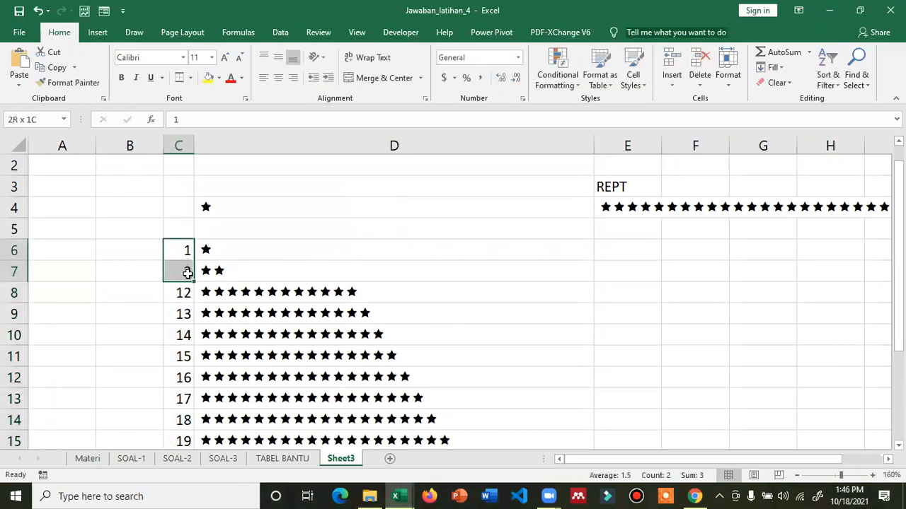
double_click(194, 282)
Narrow column D to roughly half its width and check the REPT formula in D7 against its count in C7
scroll(198, 285, down, 2)
scroll(227, 285, up, 2)
drag(593, 146, 407, 174)
scroll(430, 227, down, 2)
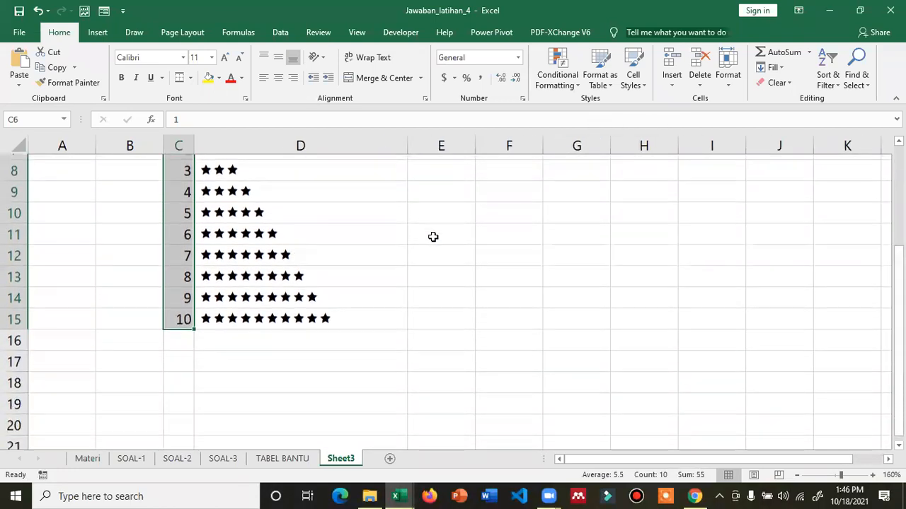
scroll(404, 261, up, 2)
click(397, 278)
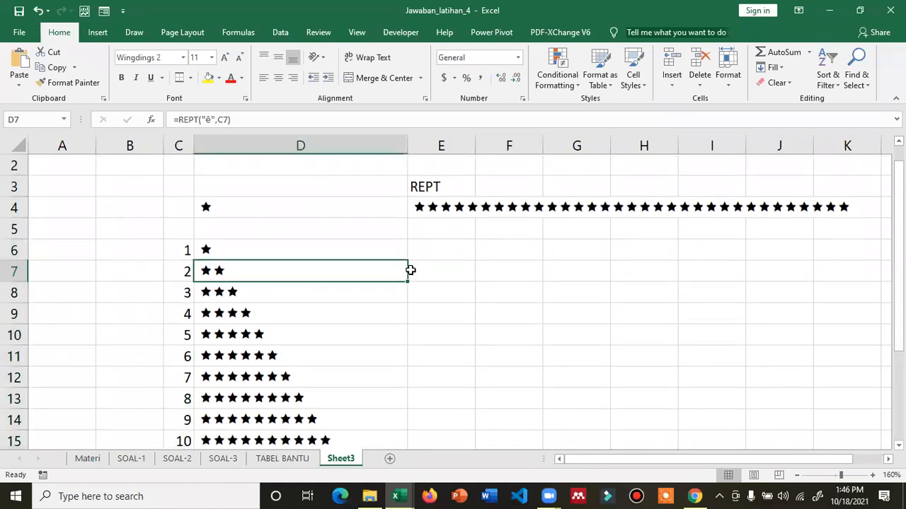
click(182, 273)
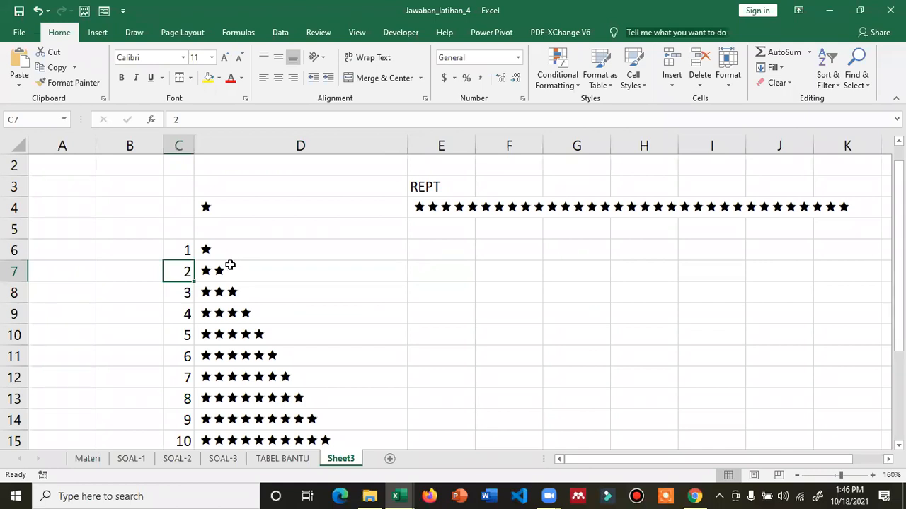
Change the font of column D to Aharoni
click(317, 147)
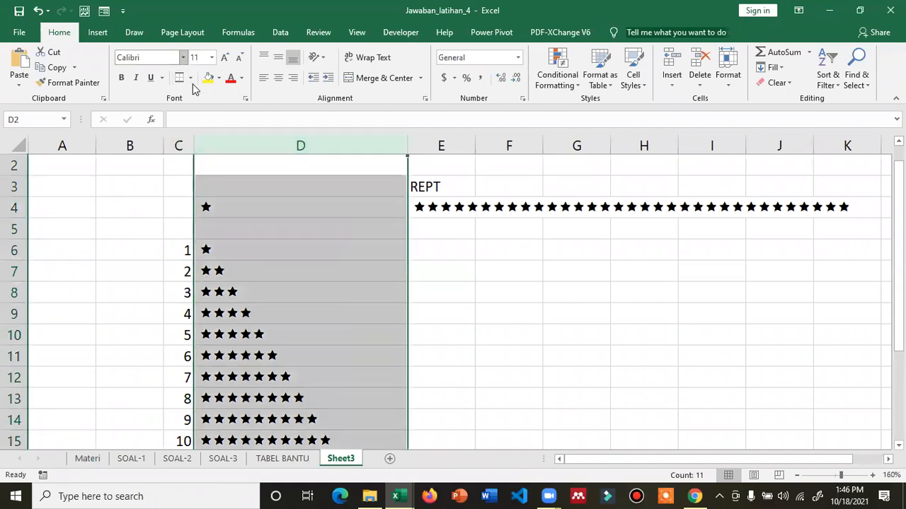
click(183, 57)
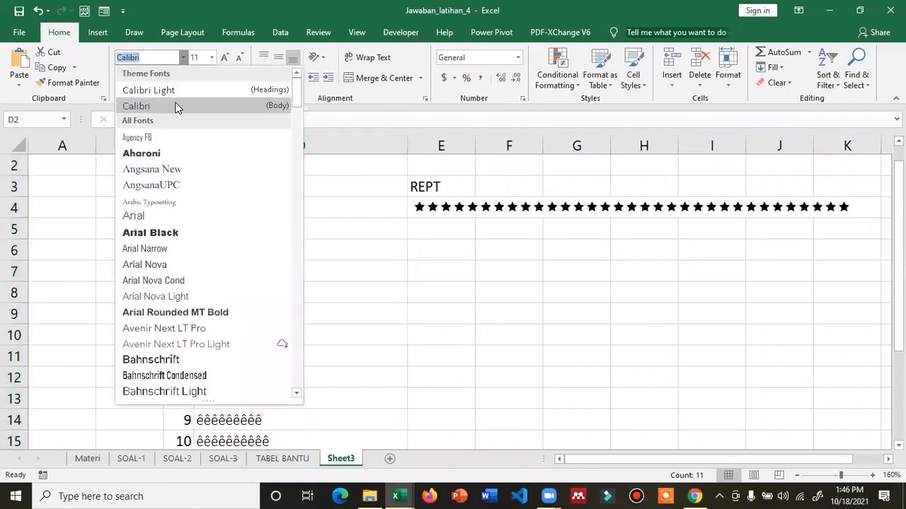
click(160, 153)
scroll(280, 385, down, 1)
scroll(283, 380, up, 1)
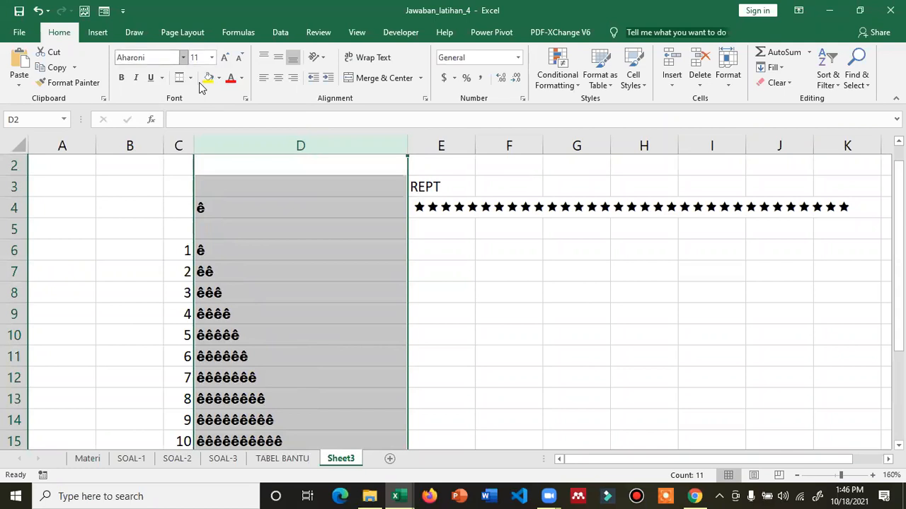
Set the font of column D back to Wingdings 2
click(183, 57)
scroll(185, 265, down, 3)
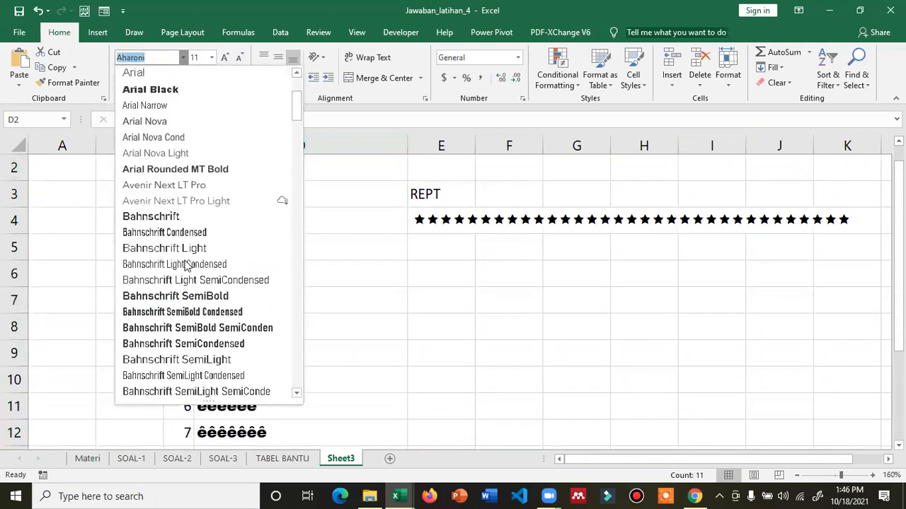
scroll(185, 266, down, 11)
scroll(187, 327, down, 5)
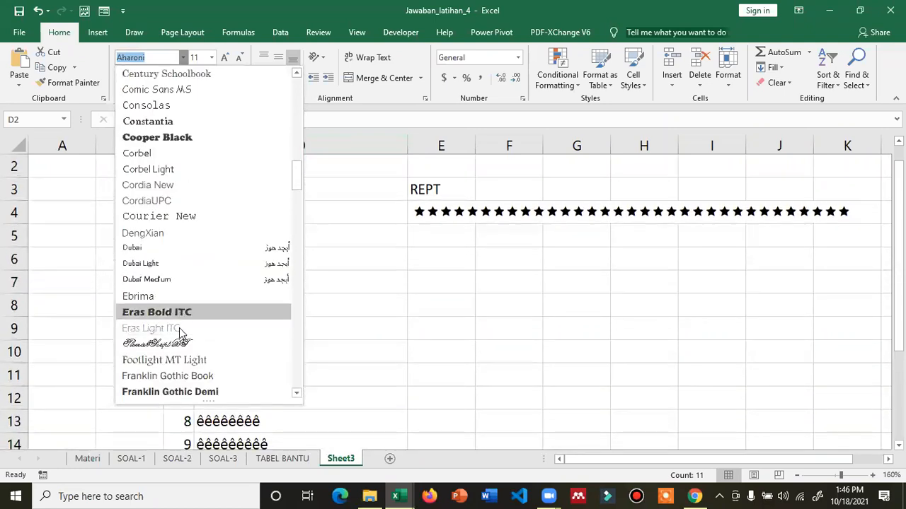
scroll(180, 354, down, 2)
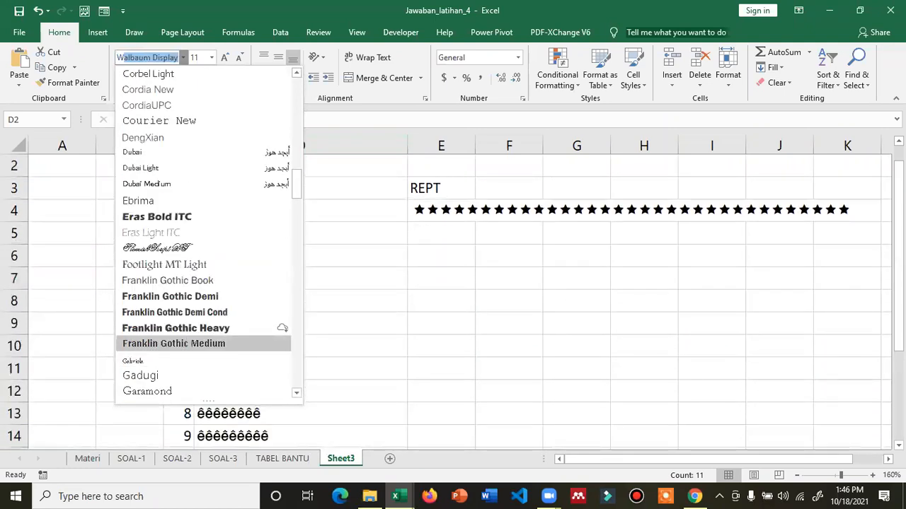
scroll(186, 344, down, 20)
scroll(186, 344, down, 1)
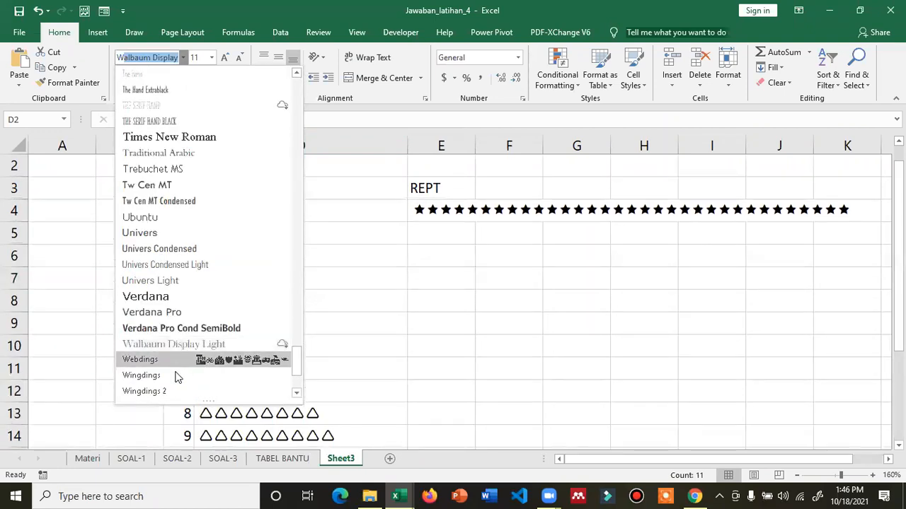
click(175, 394)
scroll(517, 303, down, 1)
scroll(517, 303, up, 1)
Enter the formula =REPT(" CIC ",9) in cell E7 and reselect the cell to check it
click(454, 277)
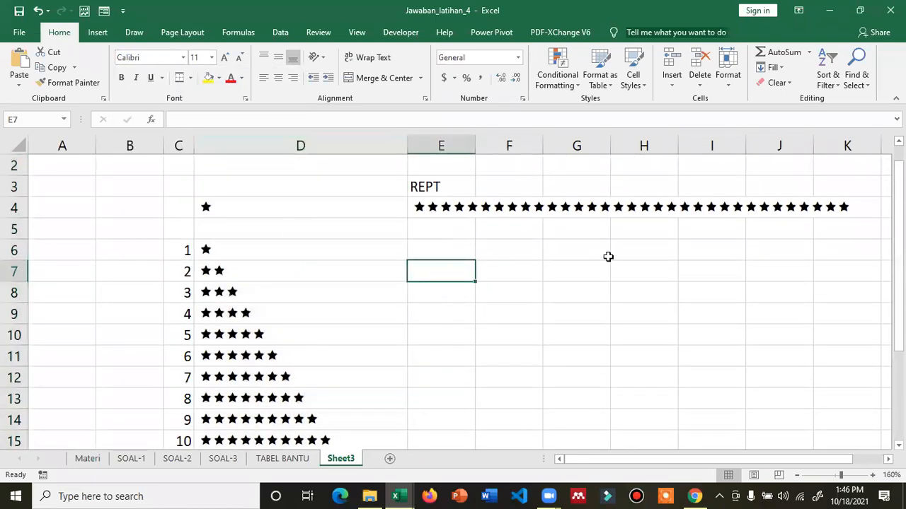
text(=RE)
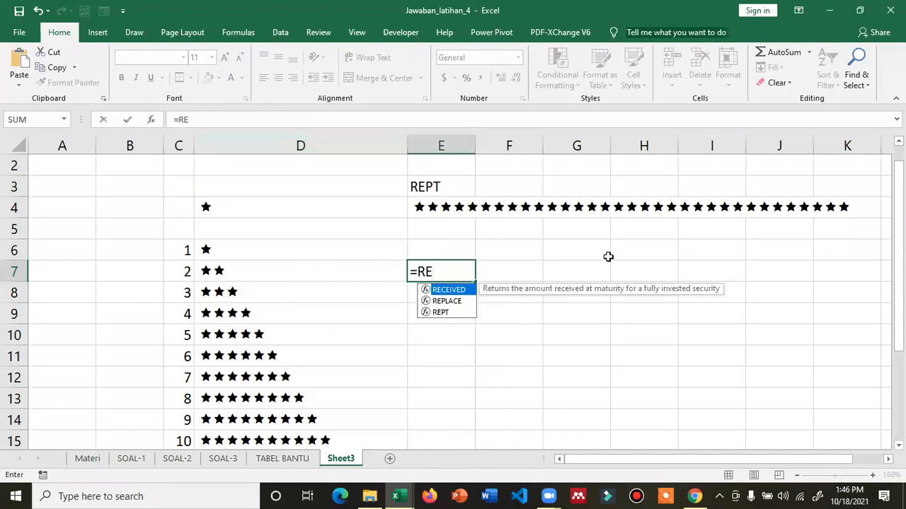
text(PT()
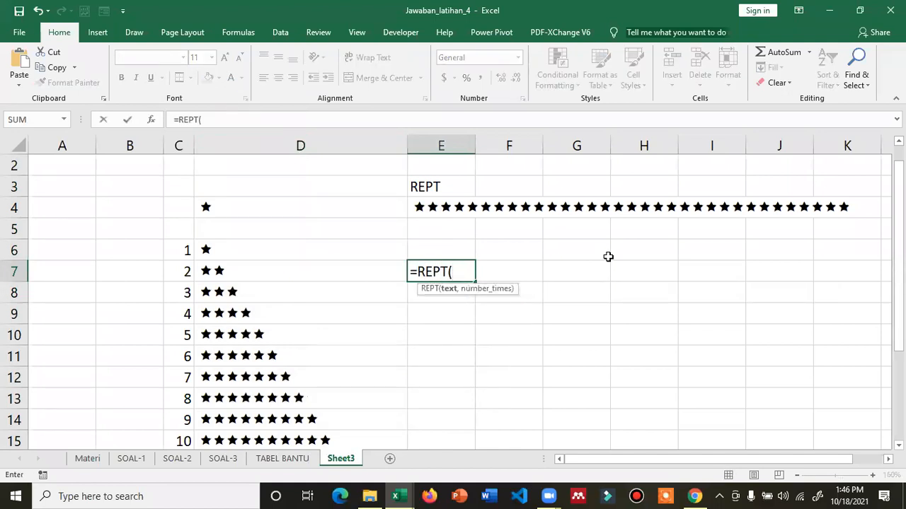
text(" CIC)
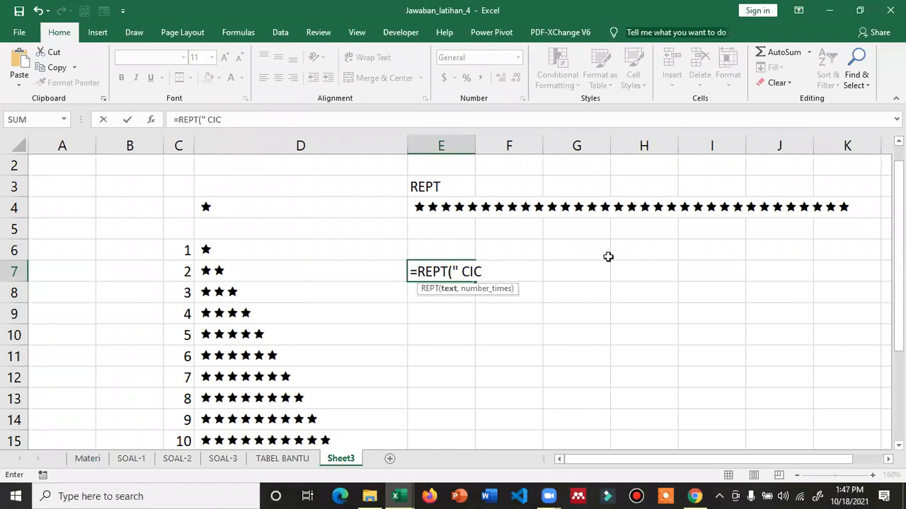
text(",9))
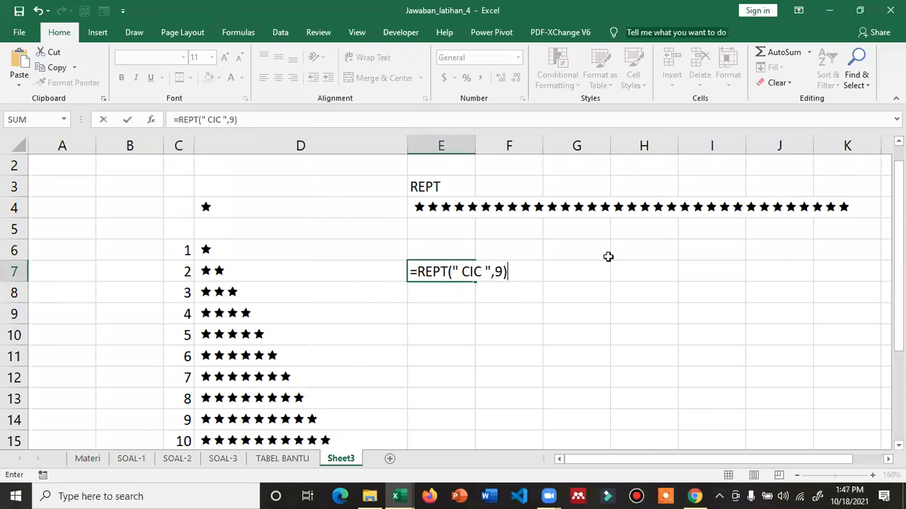
key(Return)
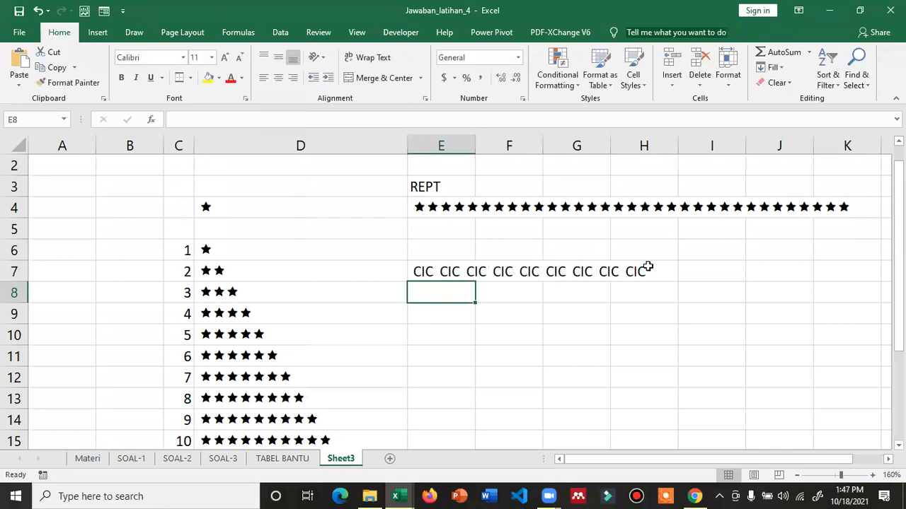
click(437, 274)
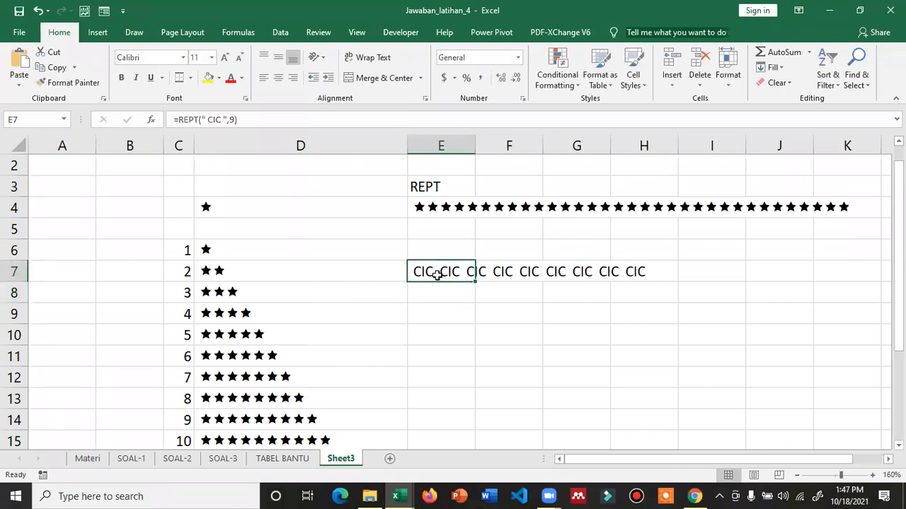
Set the repeat count in cell C15 to 33
click(189, 250)
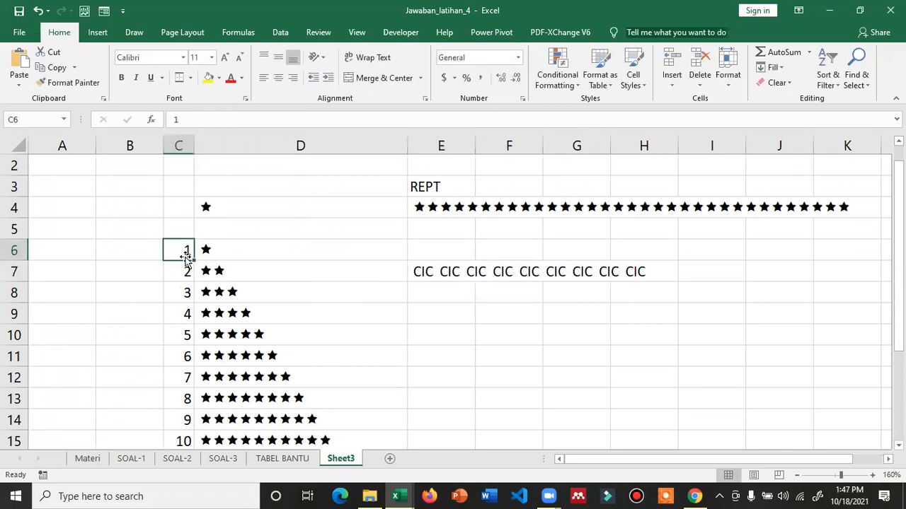
scroll(184, 389, down, 1)
click(183, 375)
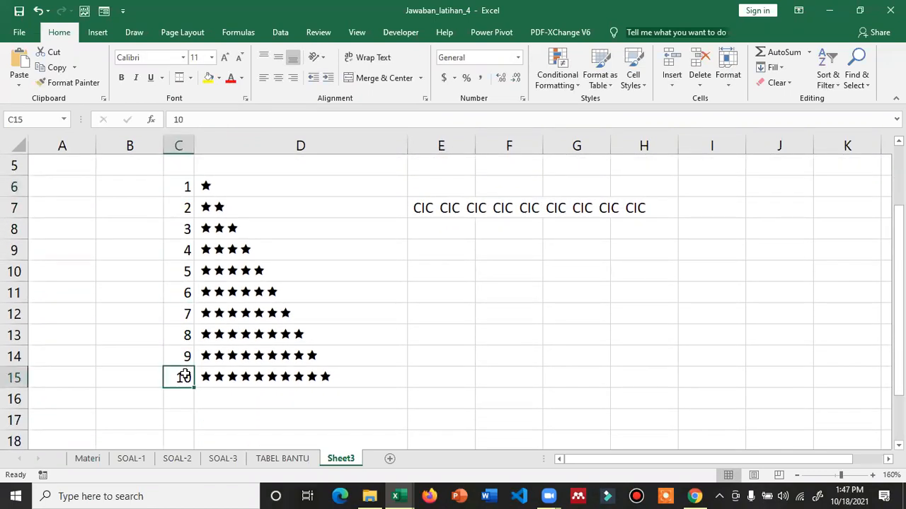
text(33)
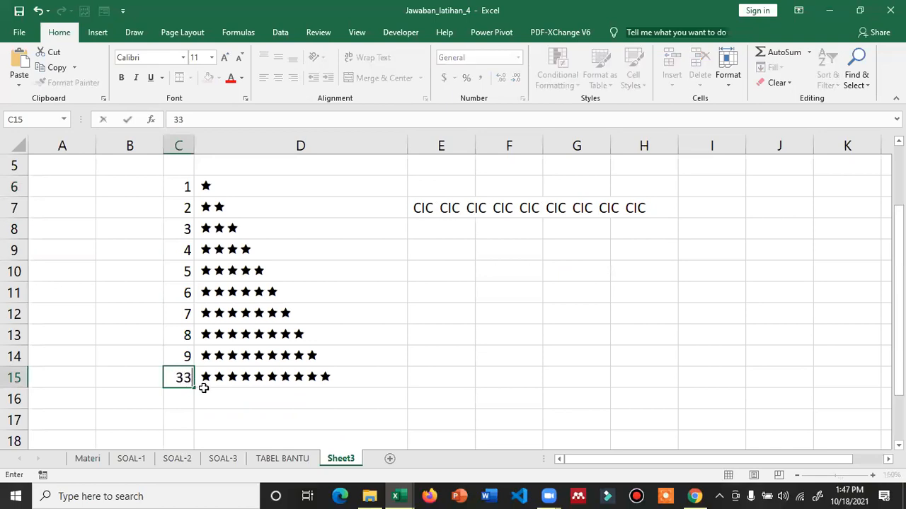
click(204, 391)
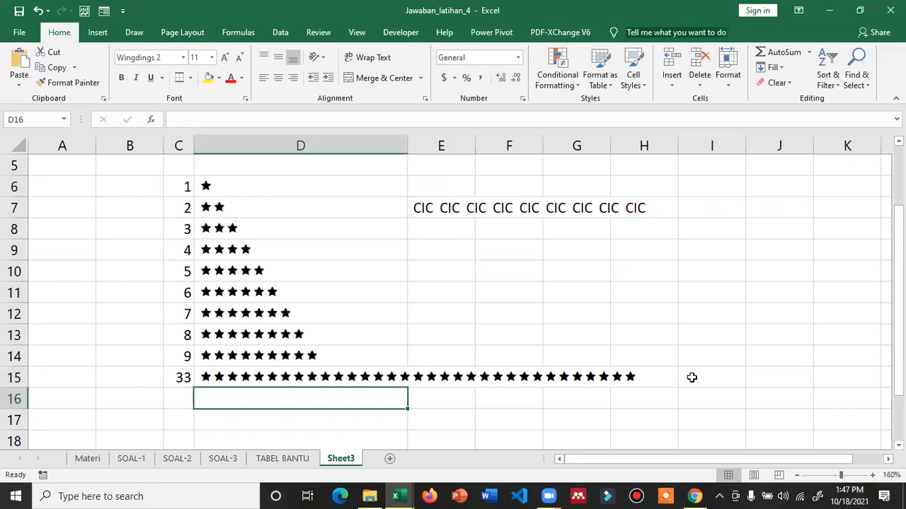
Restore the repeat count in cell C15 to 10
click(162, 379)
click(187, 377)
text(1)
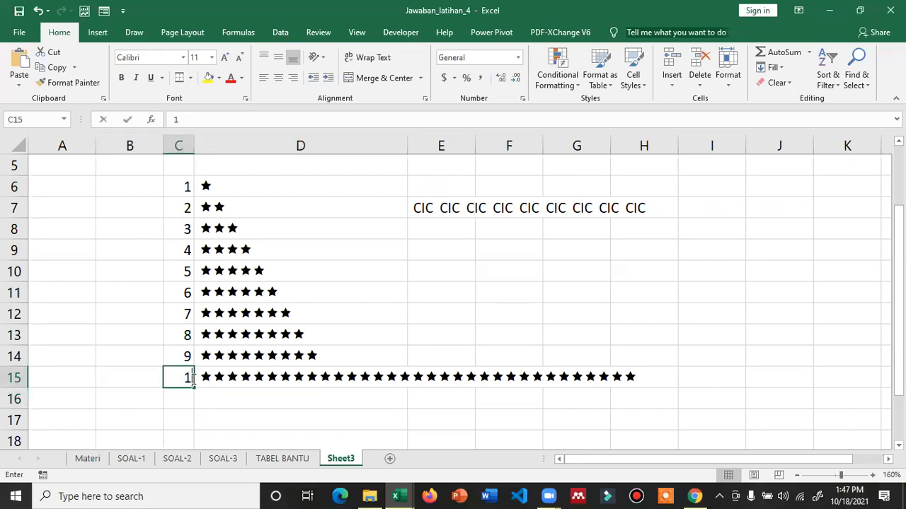
text(0)
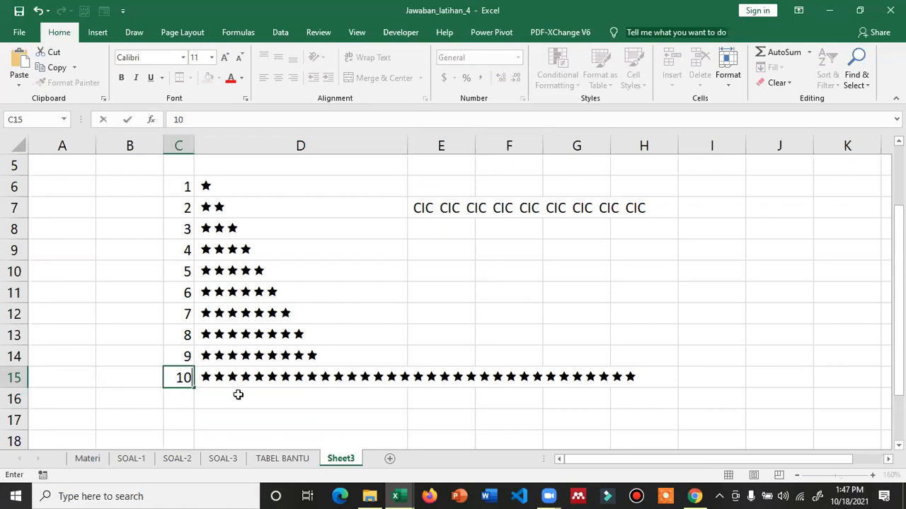
click(238, 394)
scroll(303, 373, up, 1)
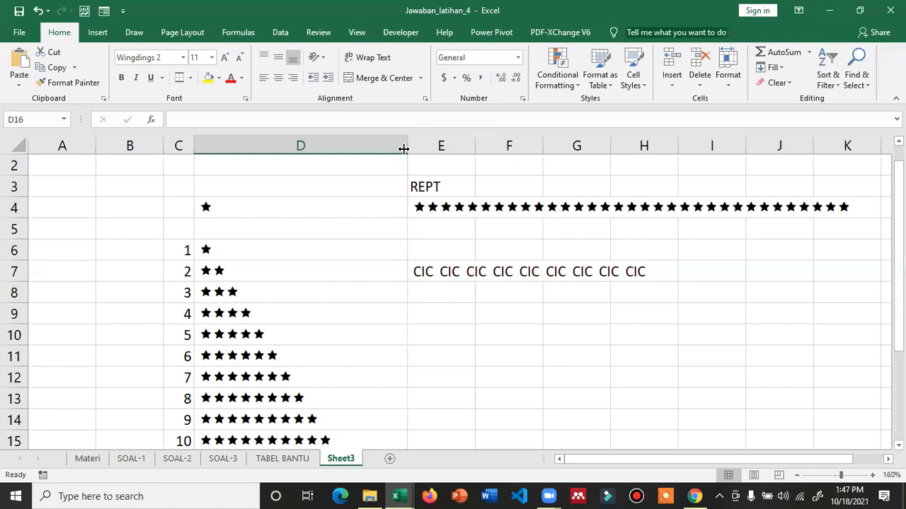
Review the topic list on the Materi sheet, and return to Sheet3 to look over the whole REPT example
scroll(433, 347, down, 2)
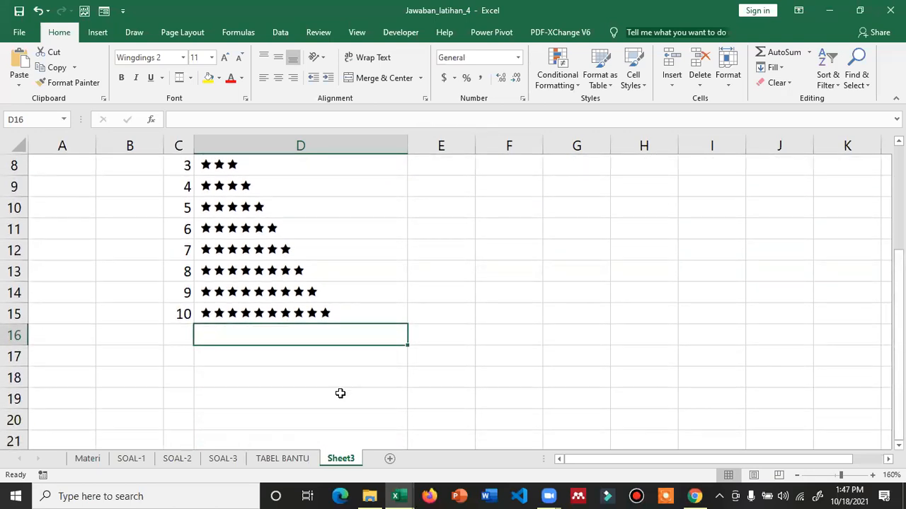
click(94, 459)
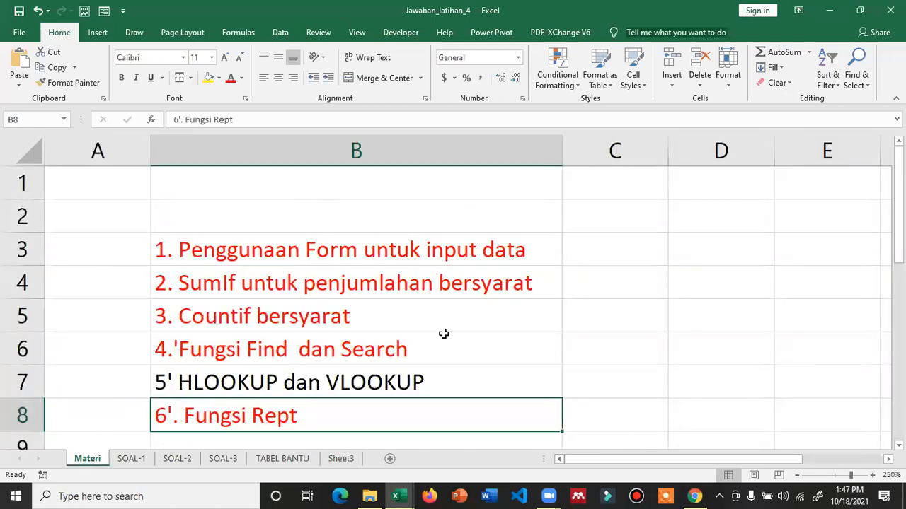
click(302, 459)
click(331, 459)
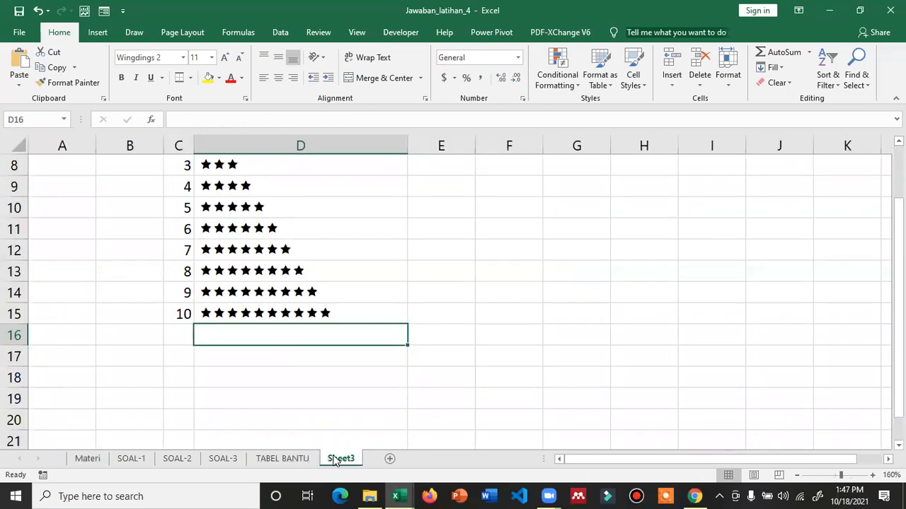
scroll(255, 367, up, 3)
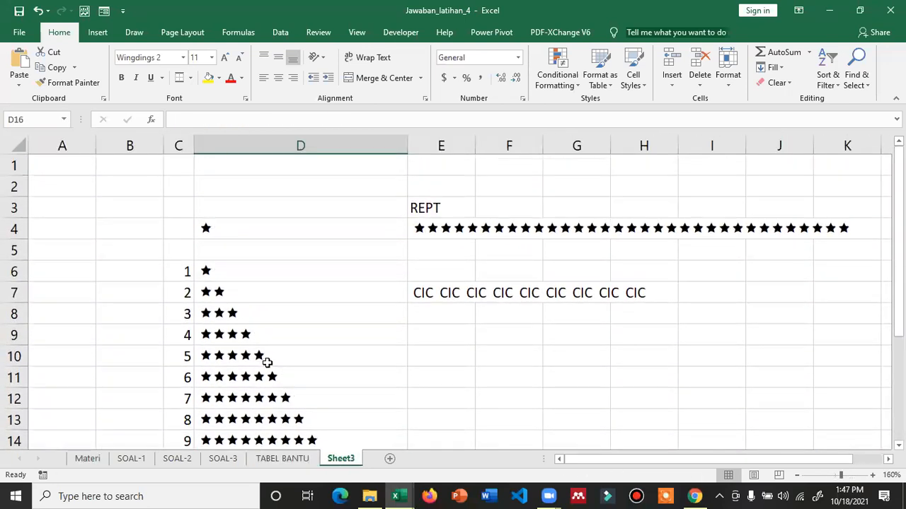
scroll(295, 346, down, 3)
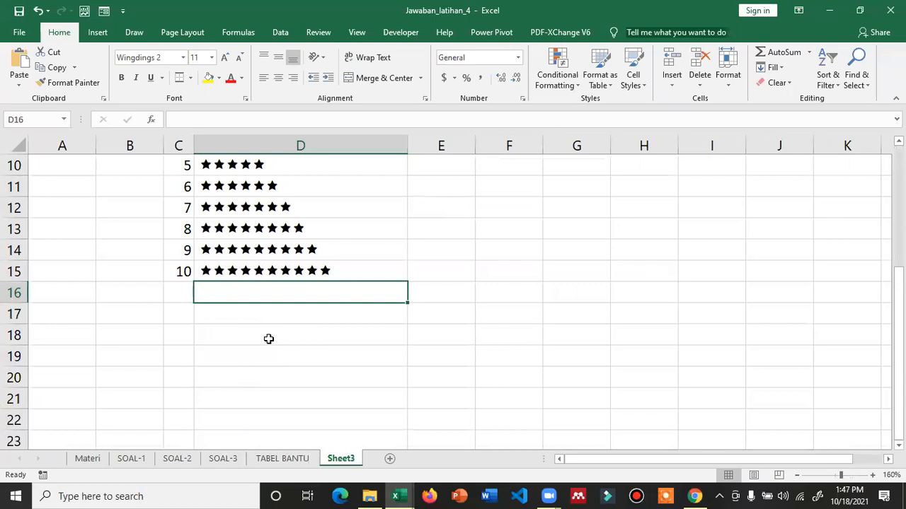
scroll(269, 339, down, 3)
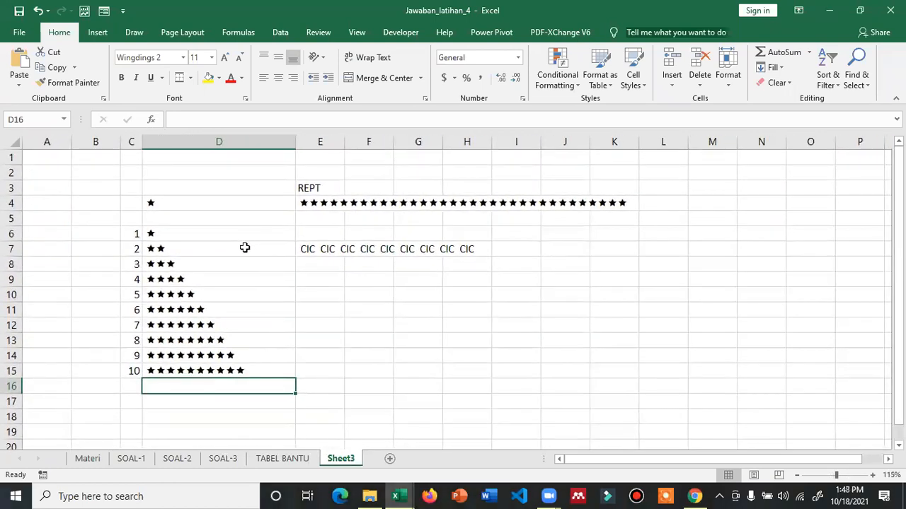
click(218, 172)
text(=======)
key(BackSpace)
key(BackSpace)
key(BackSpace)
key(BackSpace)
key(BackSpace)
key(BackSpace)
key(BackSpace)
key(Escape)
Enter a long divider line of equals signs in cell E2, accepting the correction that stores it as text
click(309, 175)
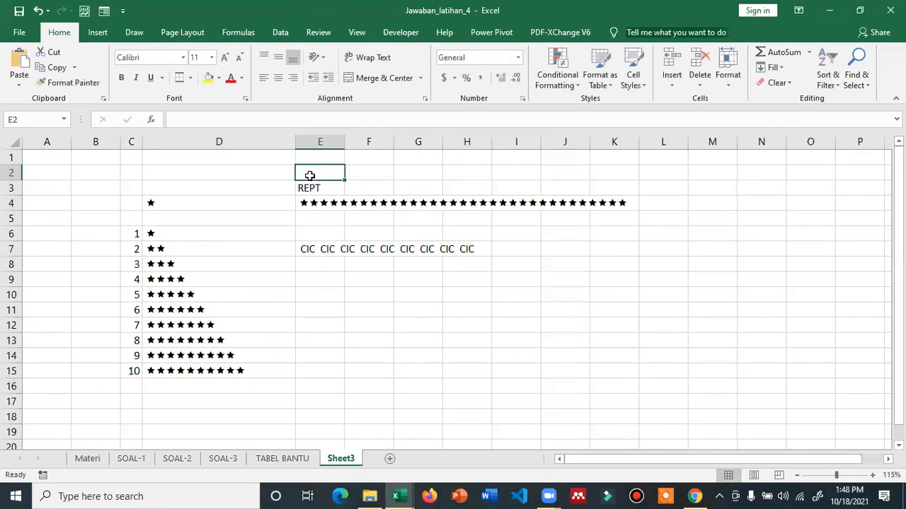
text(===================================================================================)
key(Return)
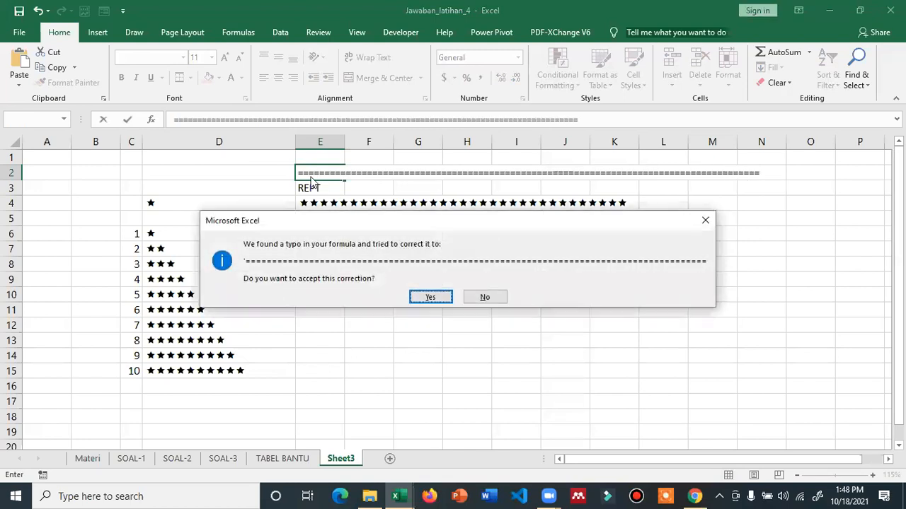
key(Return)
Copy the equals-sign divider line from E2 to E6
click(309, 176)
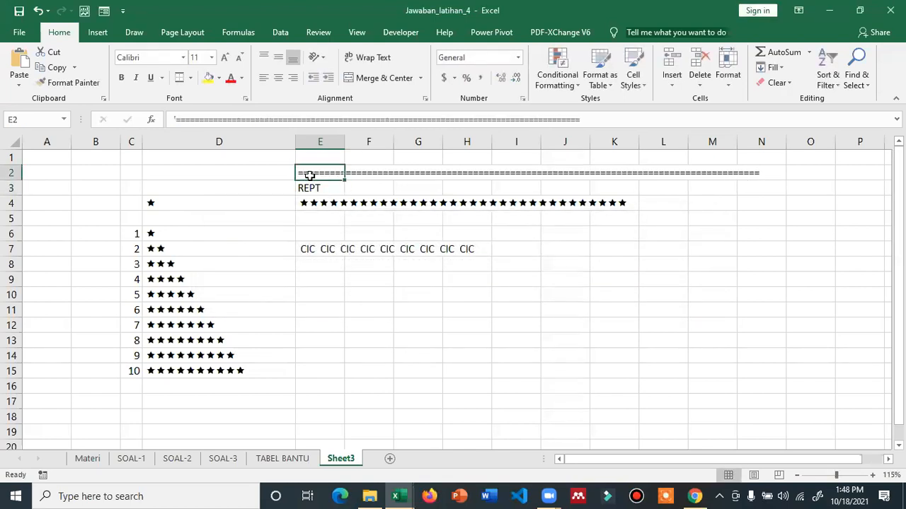
key(ctrl+c)
key(Down)
key(Down)
key(Down)
key(Down)
key(Return)
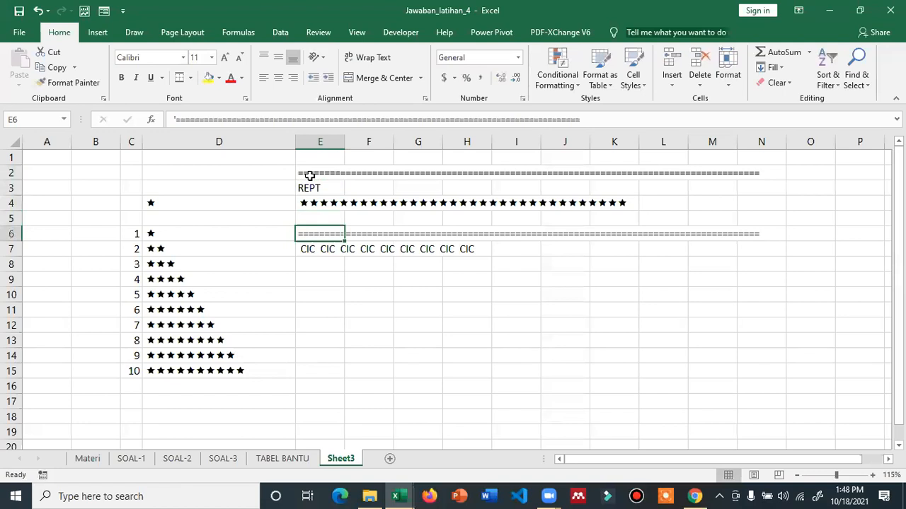
Move the copied divider line from E6 up to E5, directly below the star row
key(Up)
key(Up)
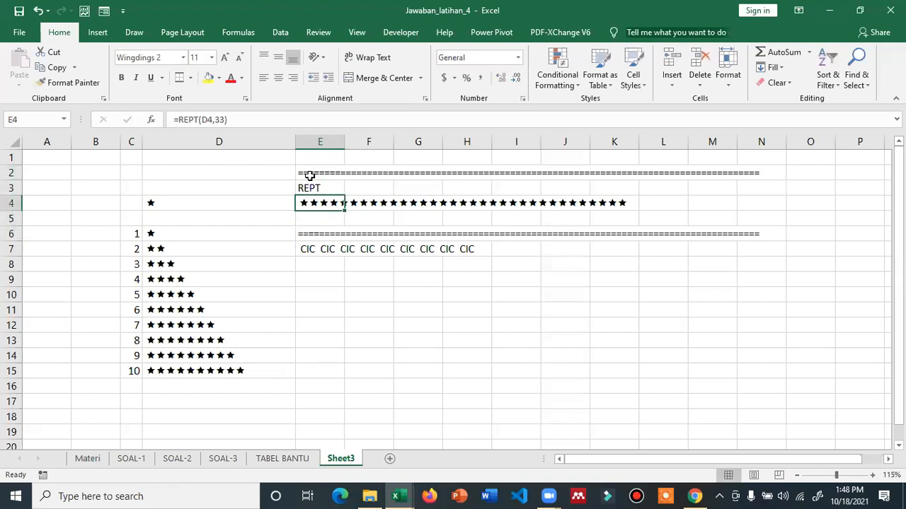
key(Down)
key(Down)
key(ctrl+x)
key(Up)
key(Return)
key(Up)
key(Down)
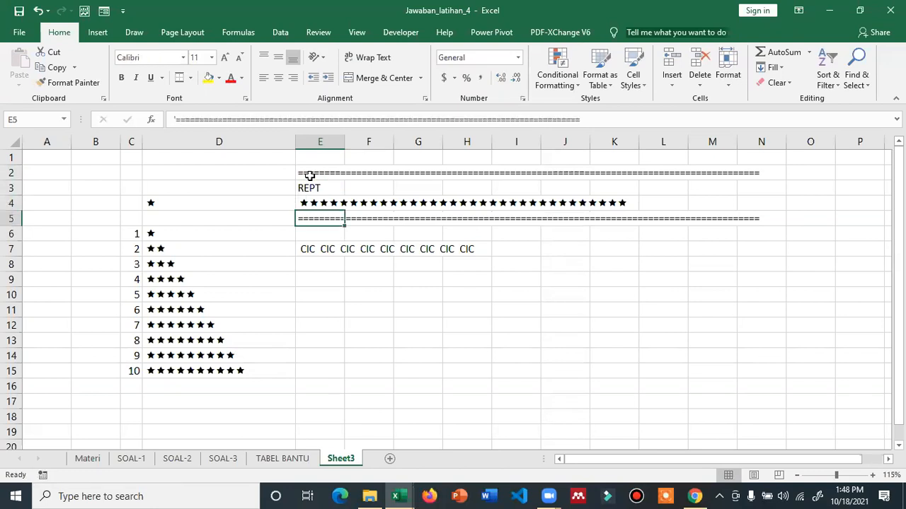
Enter a REPT formula in cell E6 that repeats the equals sign 10 times, correcting the incomplete first entry
key(Down)
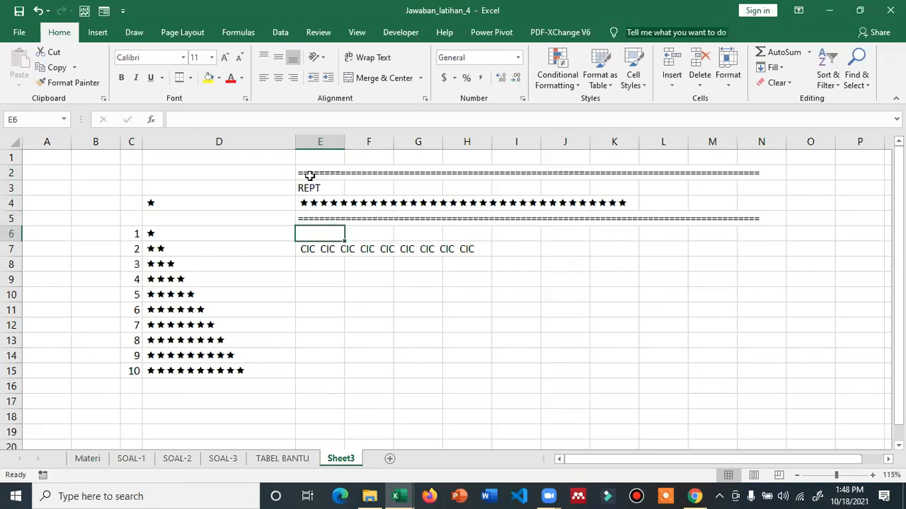
text(=RE)
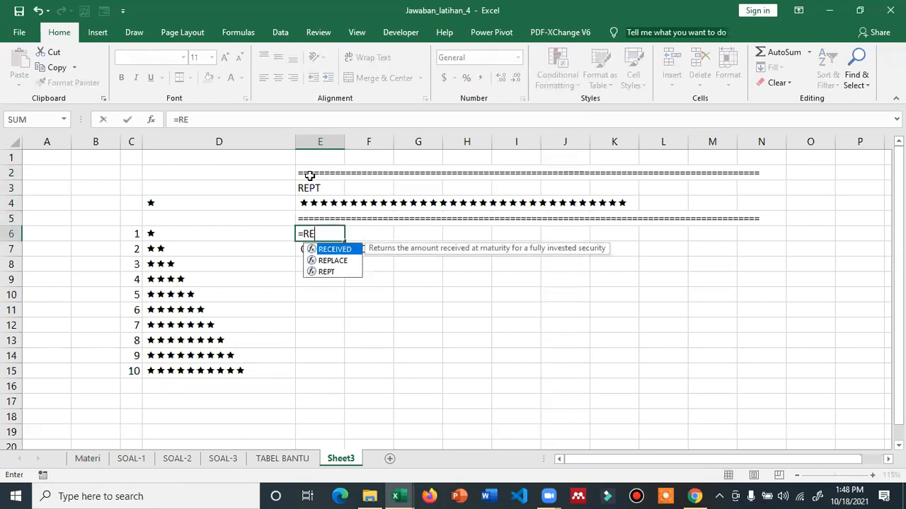
text(PT("-=)
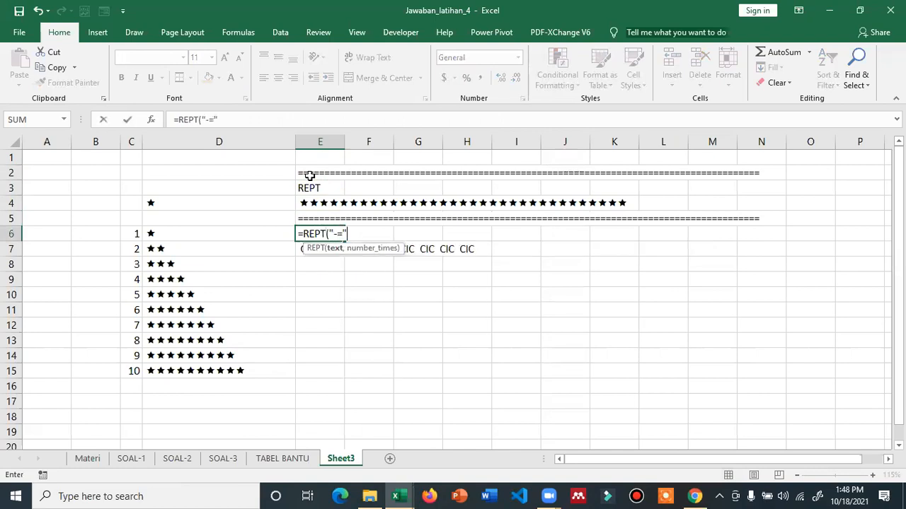
key(Return)
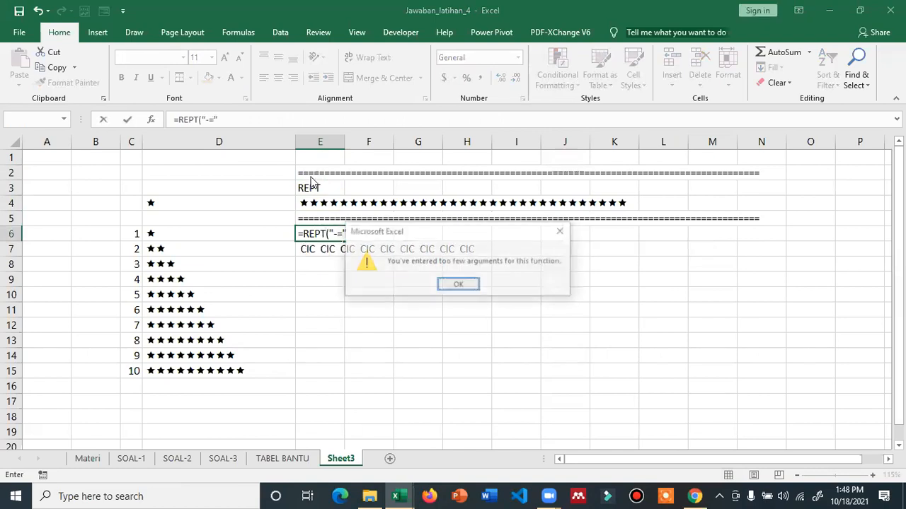
key(Return)
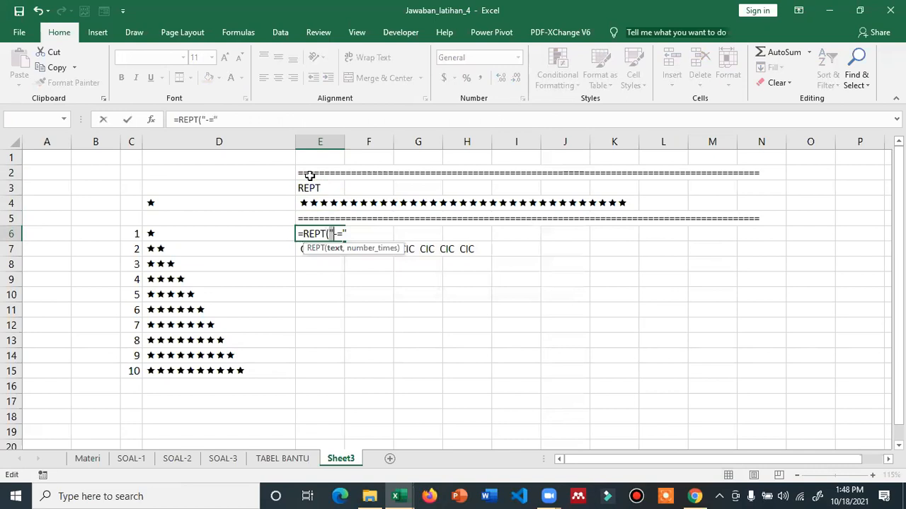
text(,)
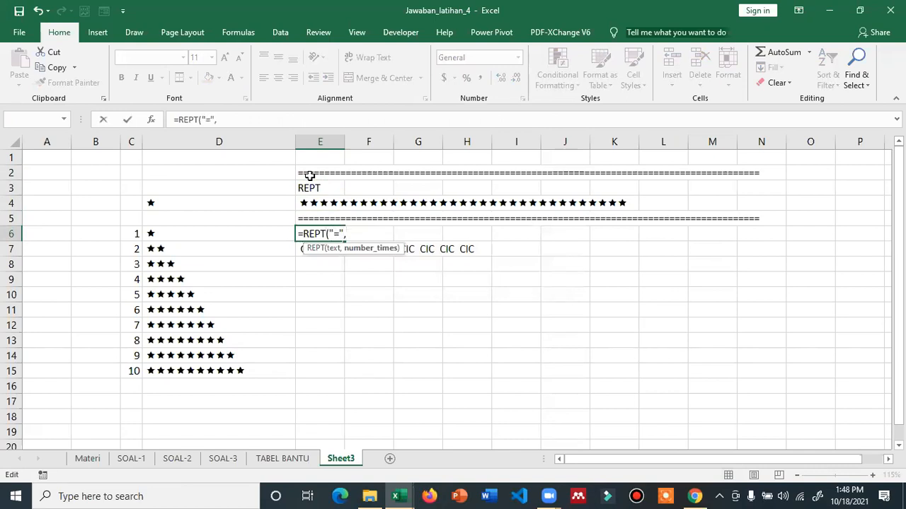
text(10))
key(Return)
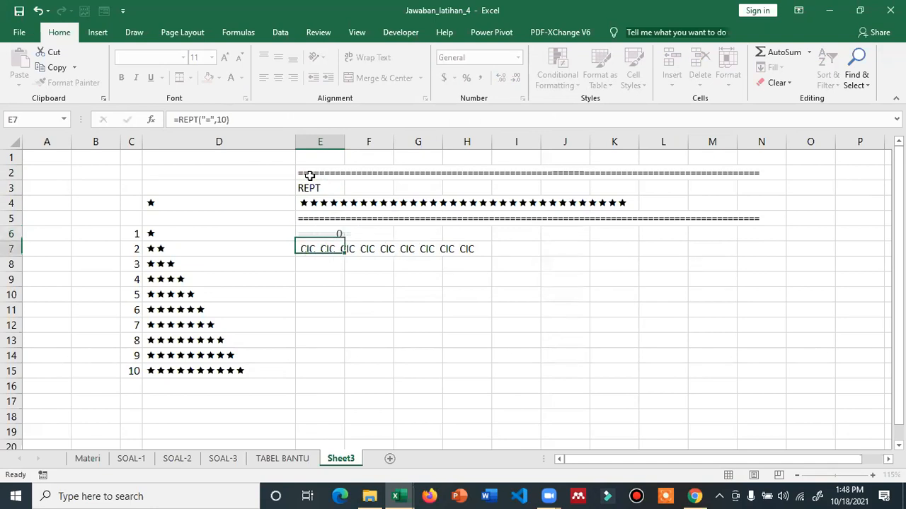
Set the repeat count in E6's REPT formula to 100
key(Up)
key(F2)
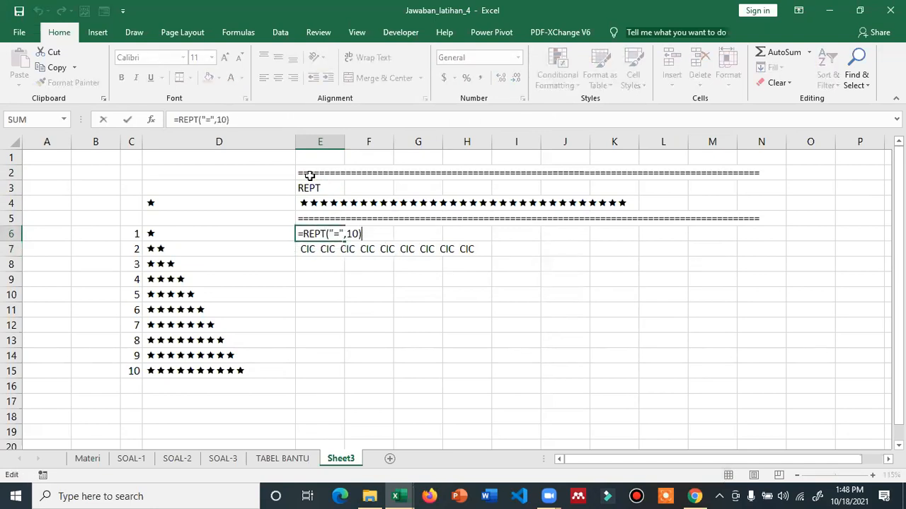
key(Left)
text(0)
key(Return)
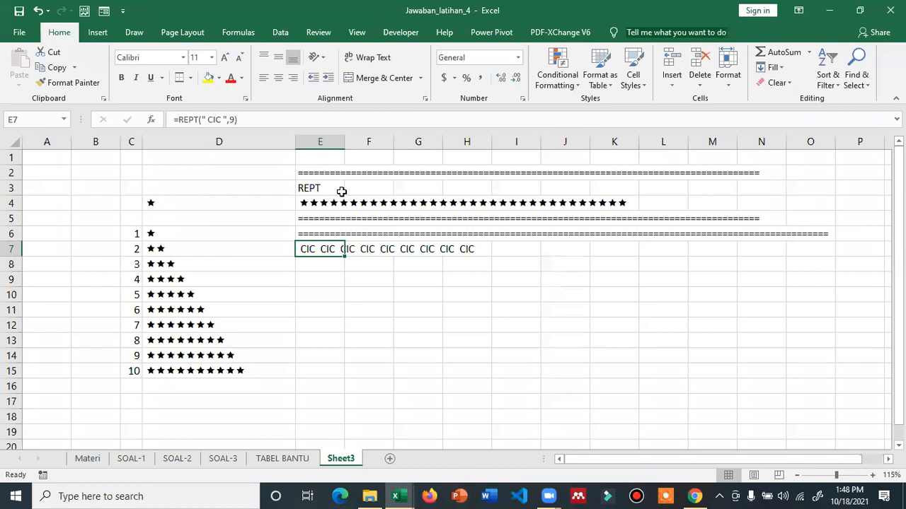
Replace the divider in E5 with a manually entered line of equals signs matching E6's length, accepting the correction to text
click(311, 219)
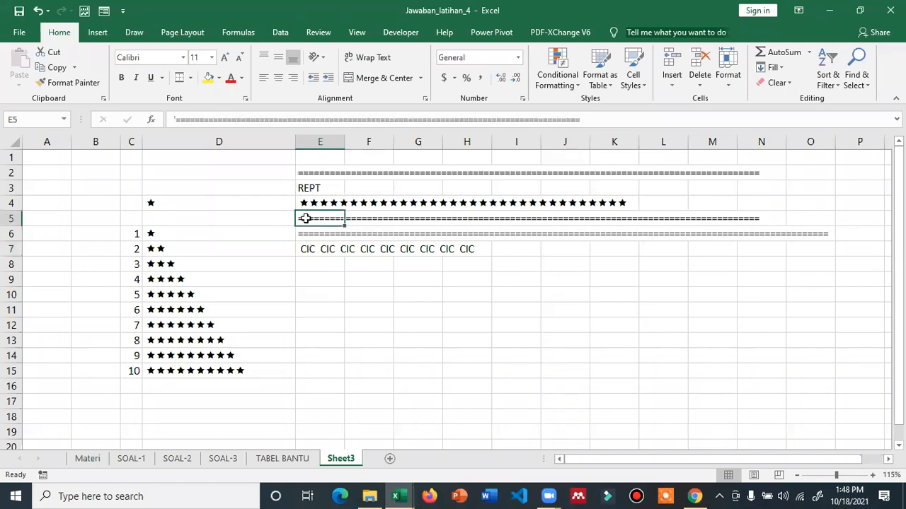
text(==========================================================================)
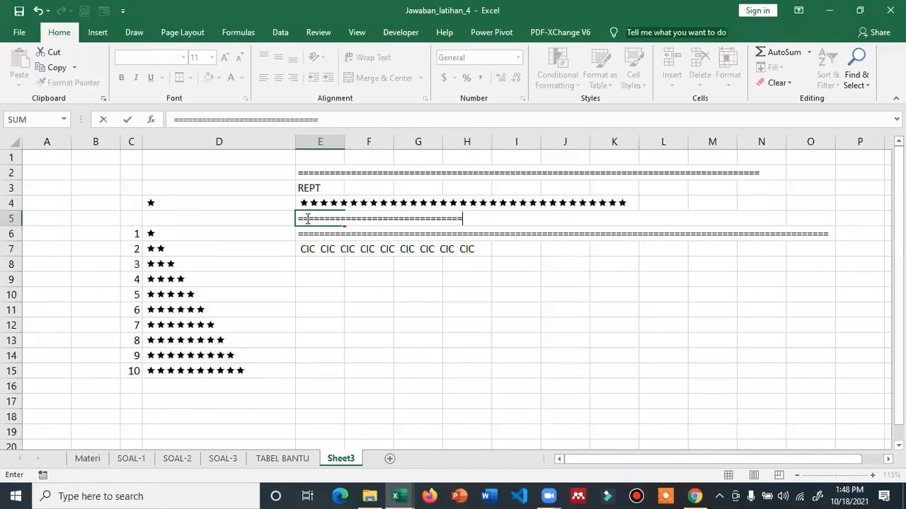
text(==========================)
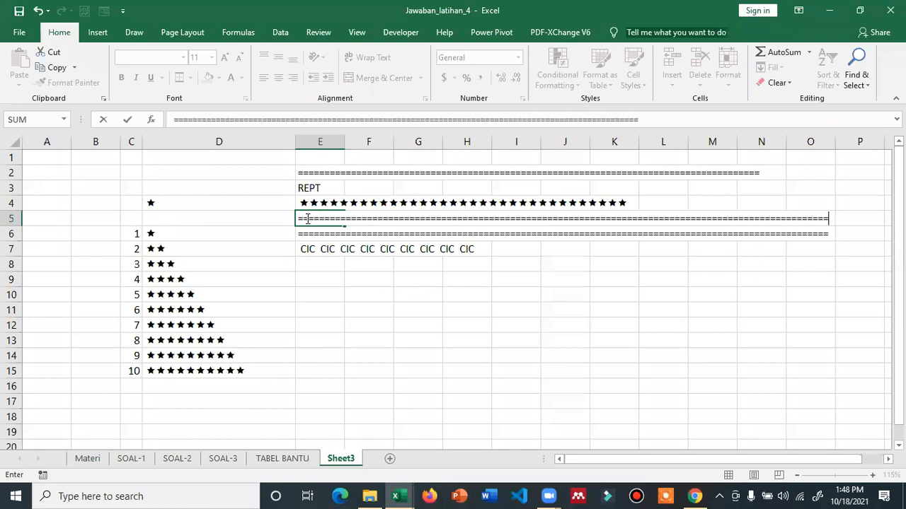
key(Return)
key(Return)
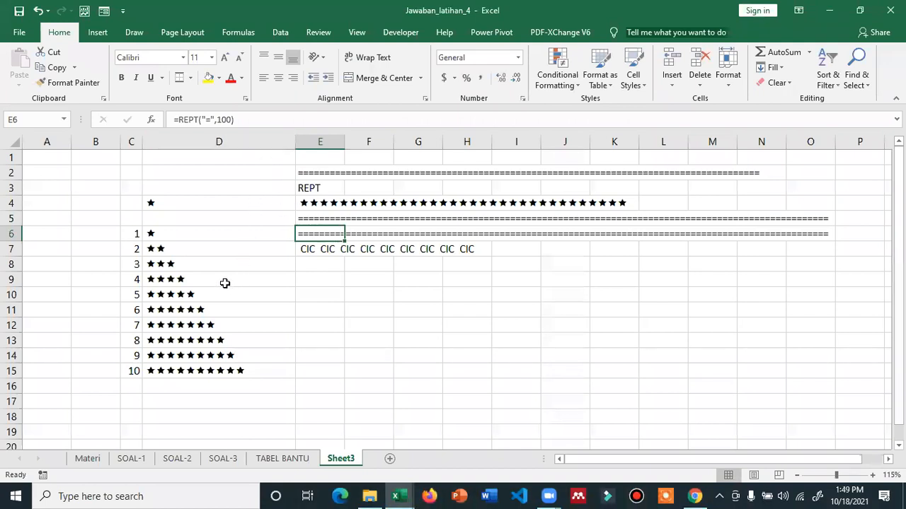
Check the star formula in D6, and insert the Wingdings 2 circled 1 and circled 2 symbols into cell H9
click(194, 238)
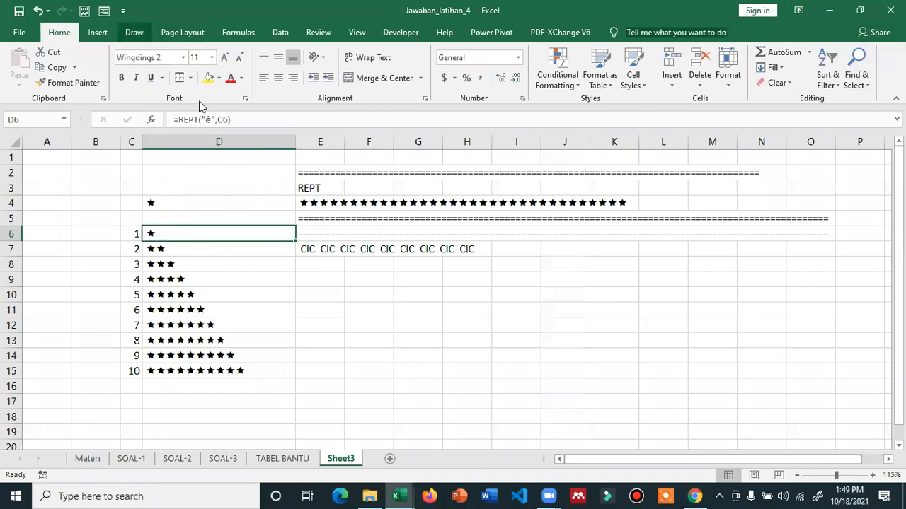
click(446, 283)
click(96, 32)
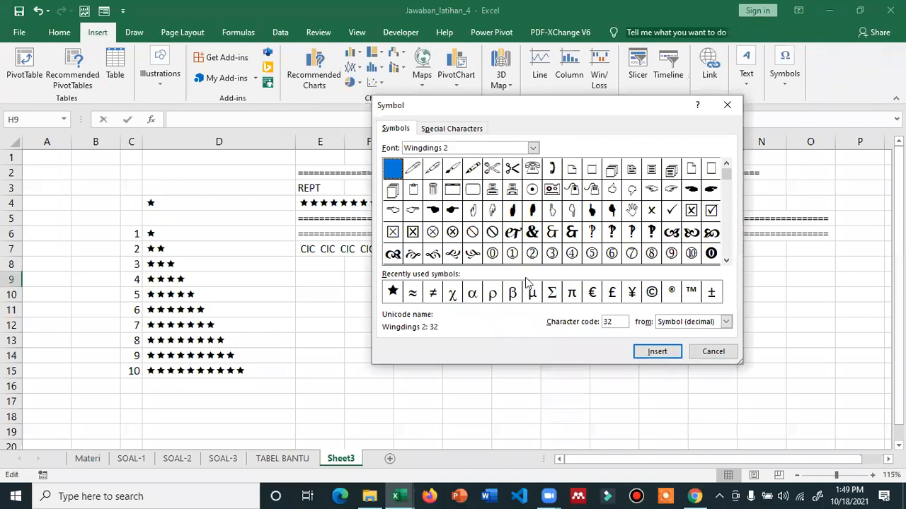
click(727, 247)
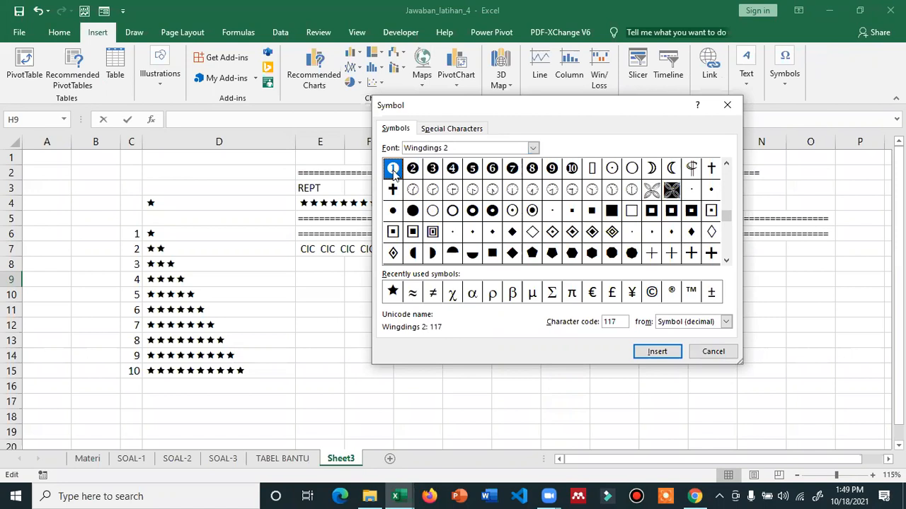
click(656, 352)
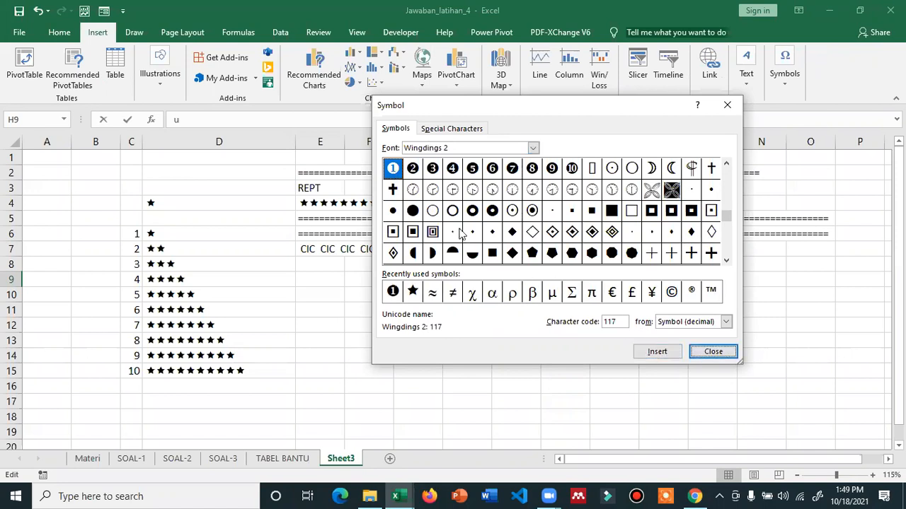
click(414, 169)
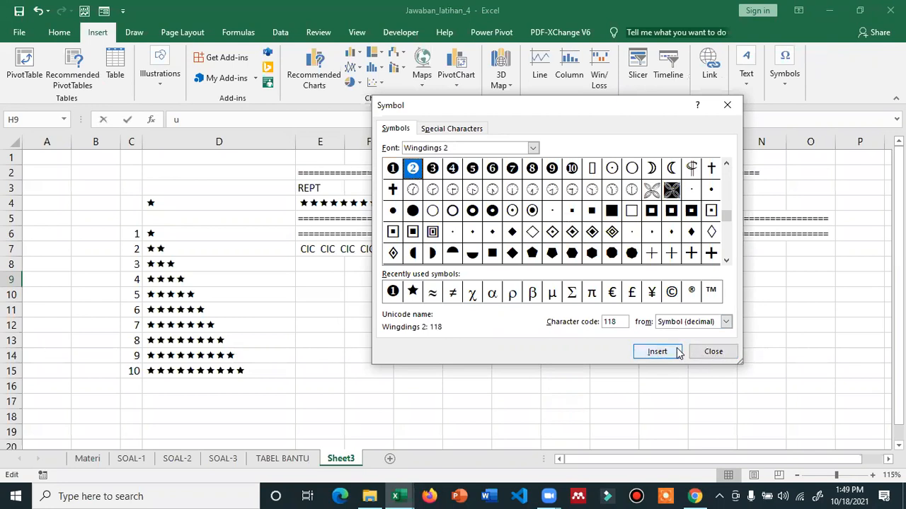
click(677, 352)
click(704, 353)
Move the circled 2 symbol's character "v" out of H9 into H10, leaving only the circled 1 in H9
click(490, 321)
double_click(461, 281)
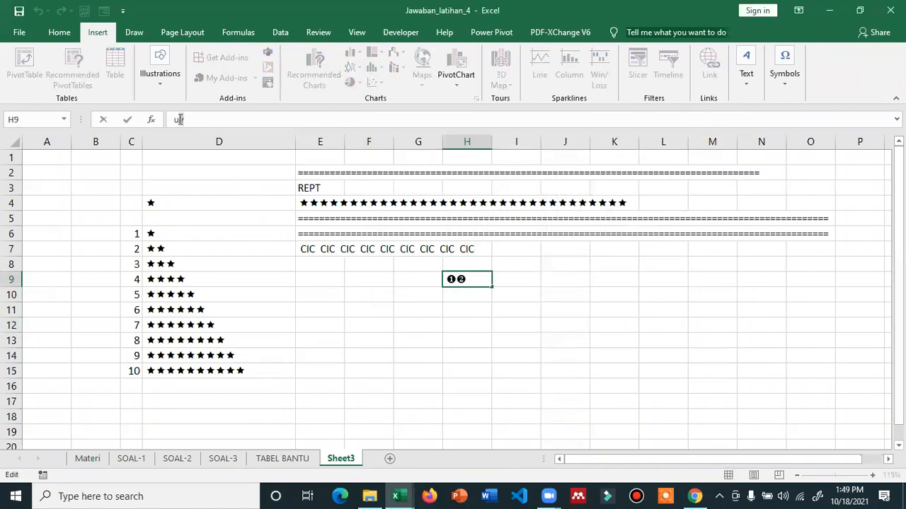
key(BackSpace)
key(Return)
text(v)
click(460, 325)
click(455, 295)
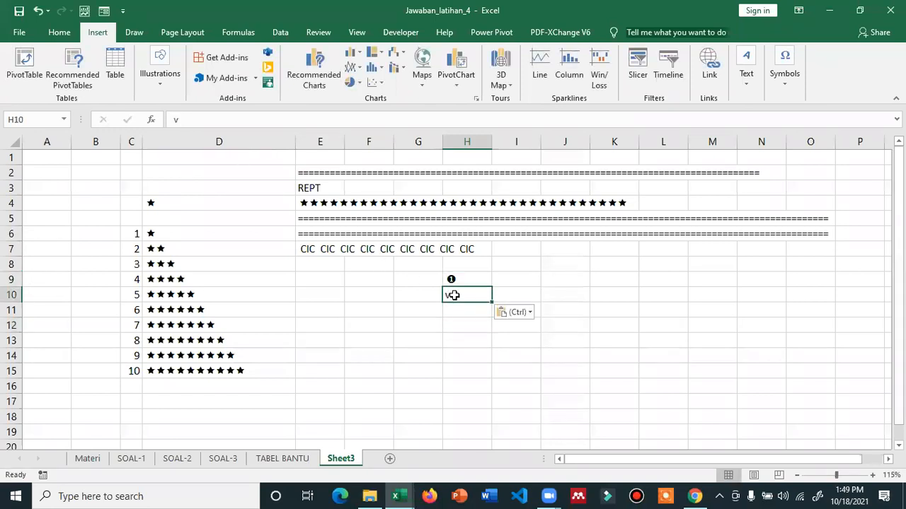
Set the font of cell H10 to Wingdings 2
click(58, 31)
click(183, 57)
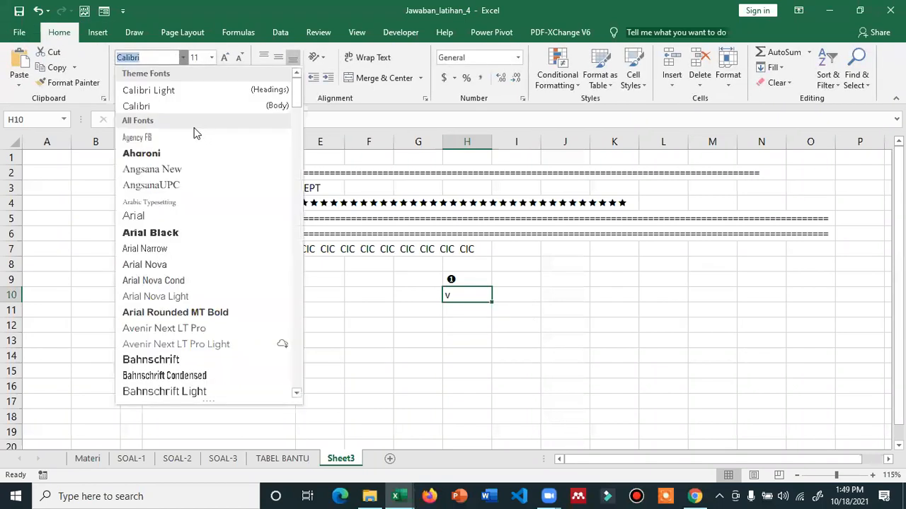
scroll(201, 283, down, 10)
scroll(210, 342, down, 8)
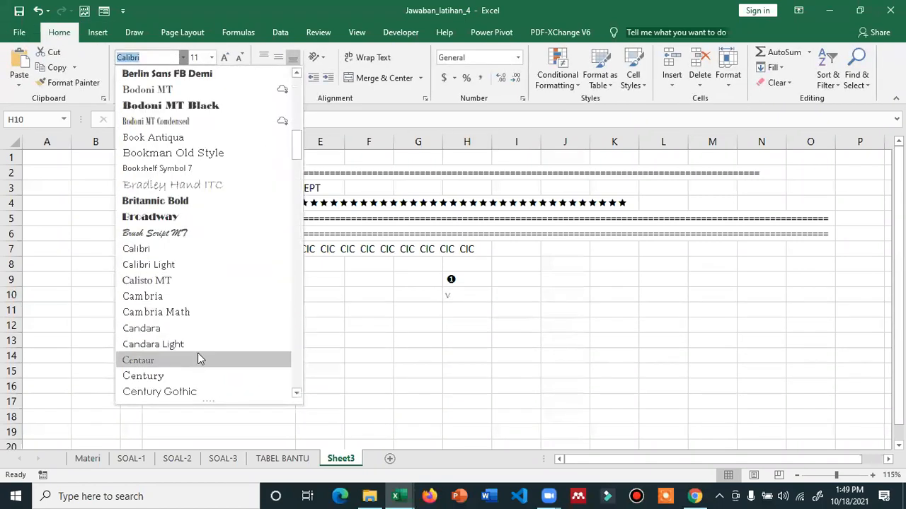
scroll(197, 363, down, 15)
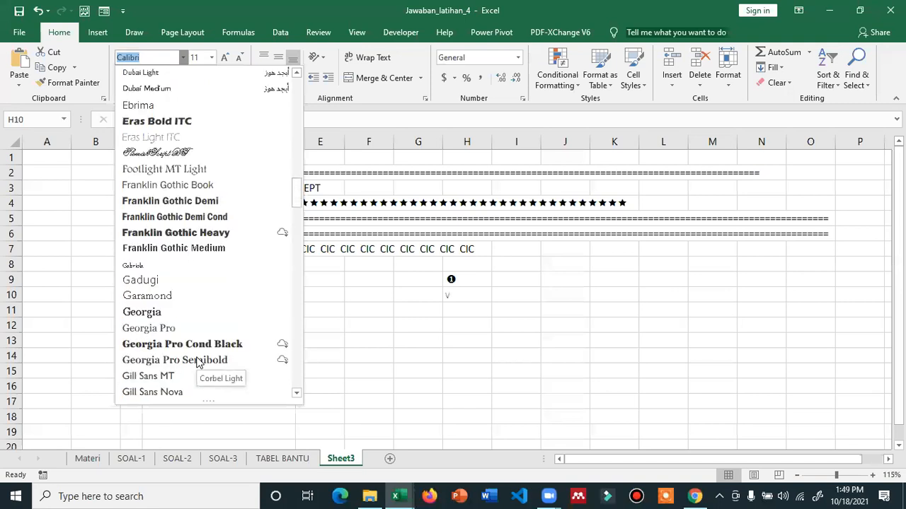
scroll(198, 362, down, 12)
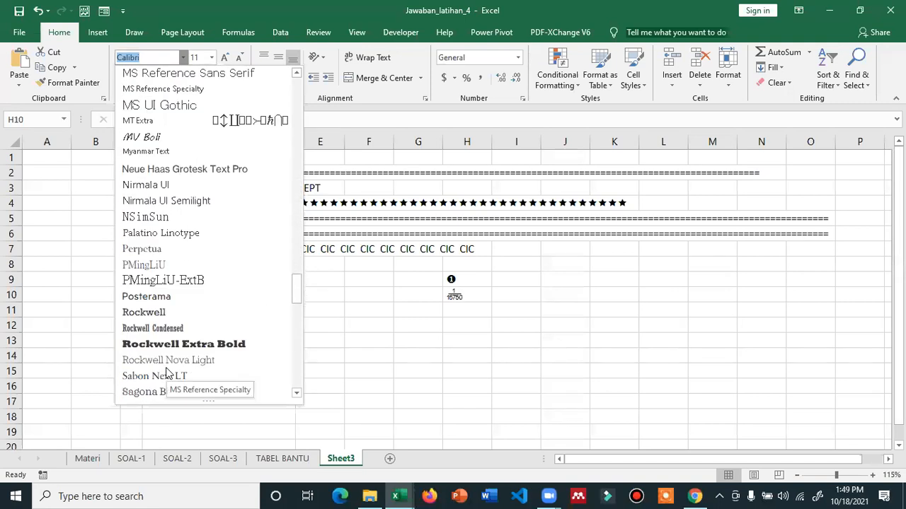
text(W)
scroll(167, 372, down, 2)
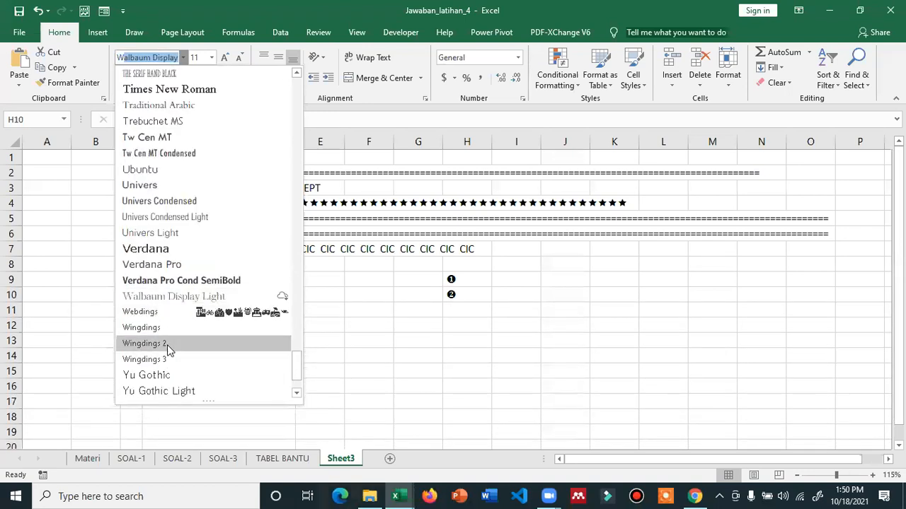
click(167, 344)
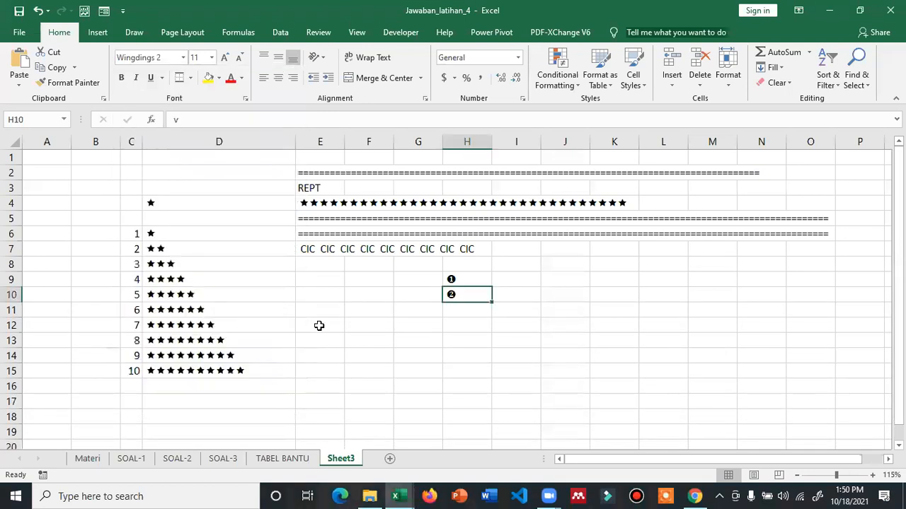
click(501, 279)
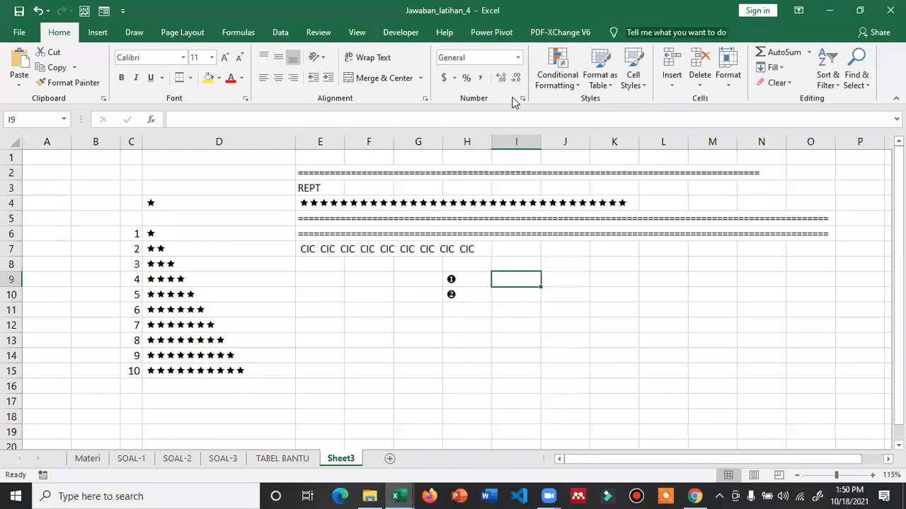
click(512, 98)
click(510, 282)
text(=IF()
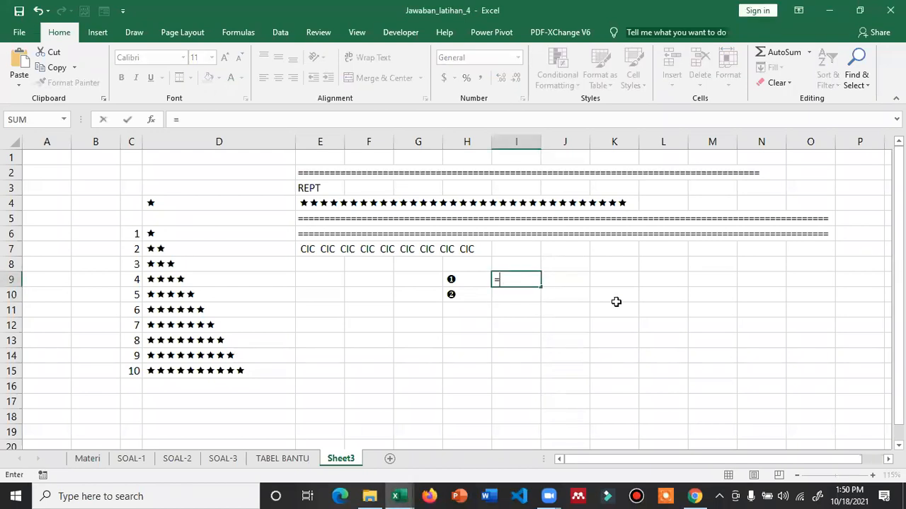
click(450, 294)
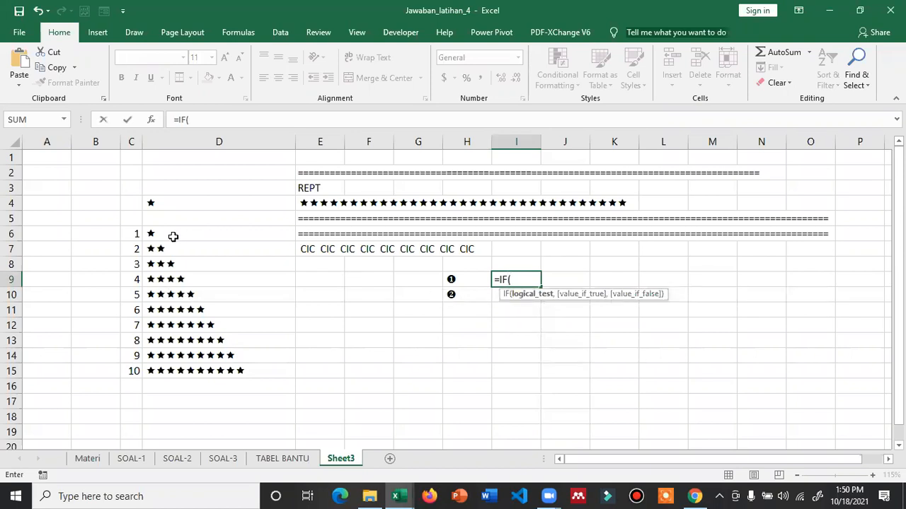
click(134, 234)
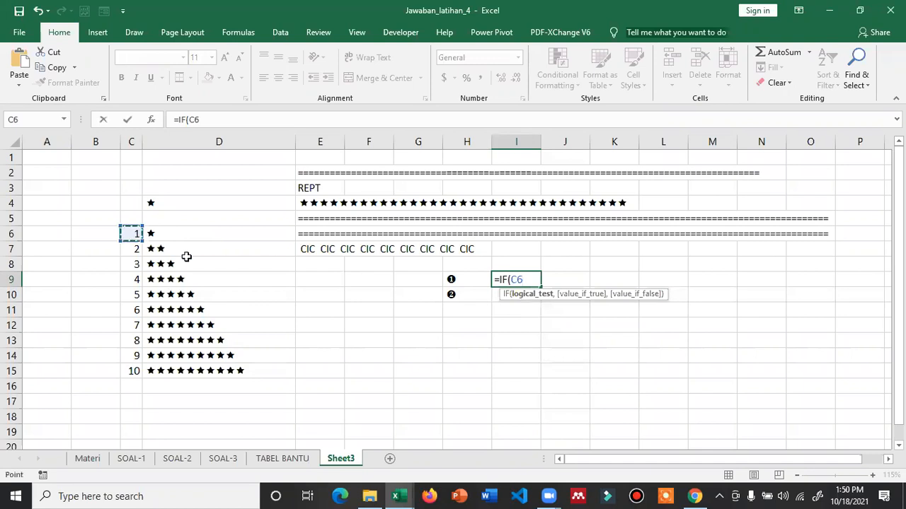
text(=)
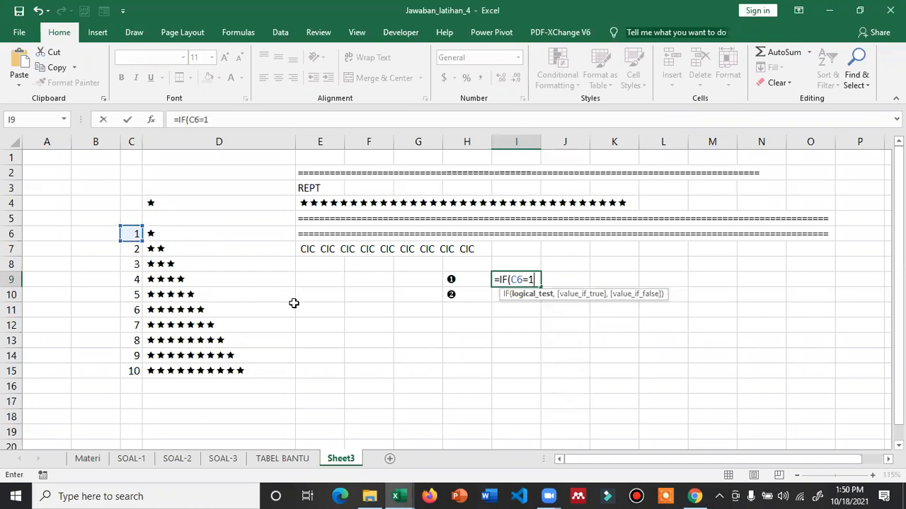
text(1,)
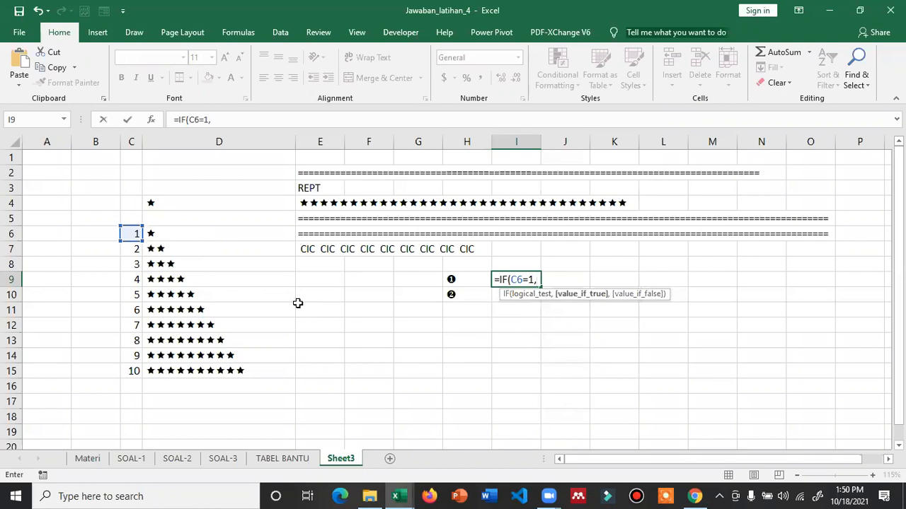
key(Escape)
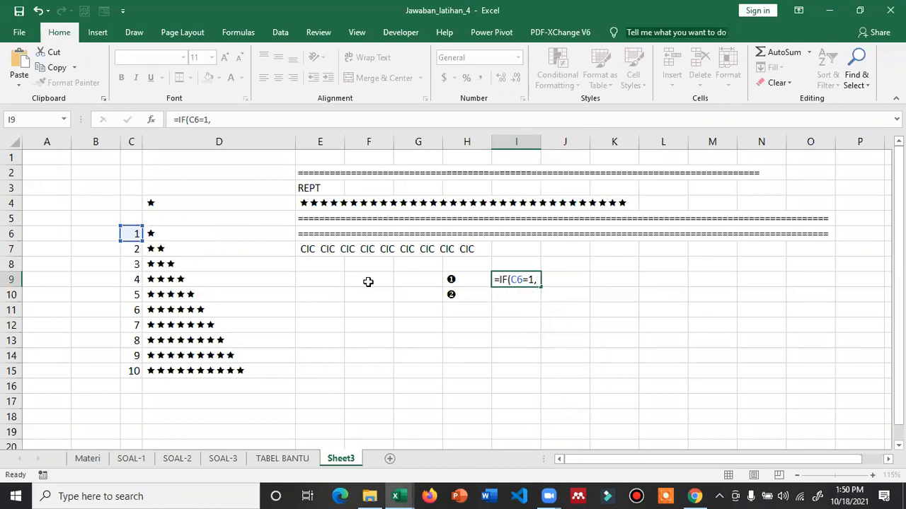
Check the character behind the circled 1 in H9, and enter =IF(C6,"u","OK") in cell I9
click(448, 277)
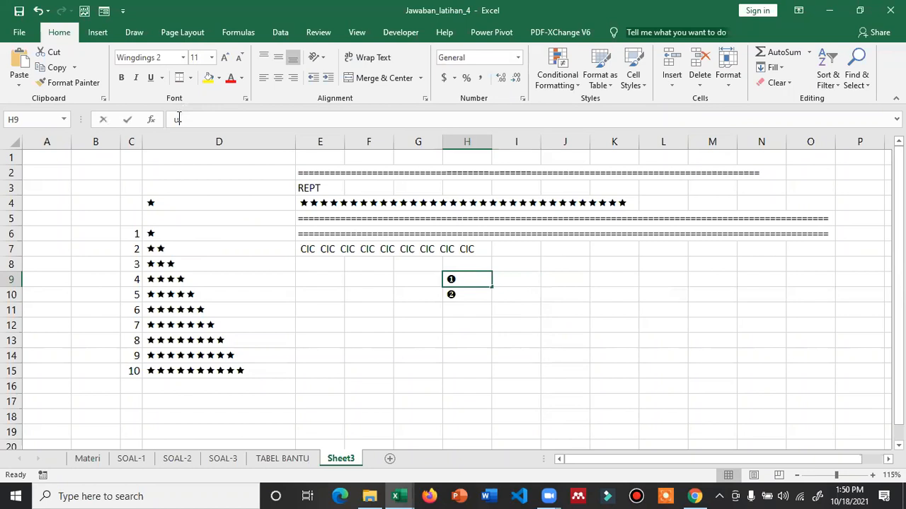
click(496, 277)
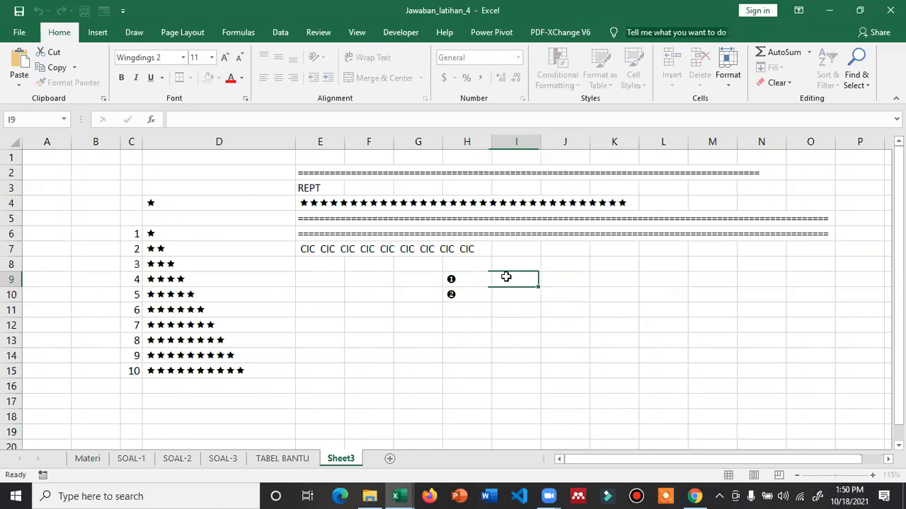
text(=if)
key(Tab)
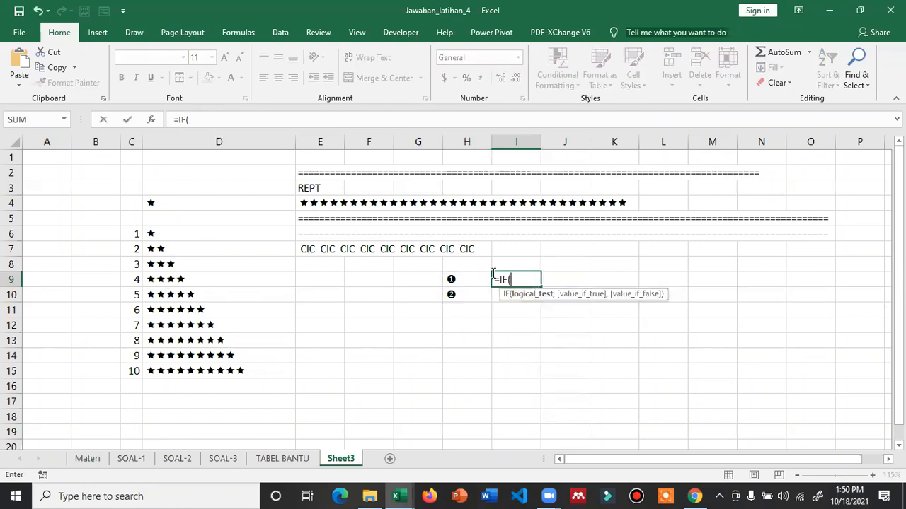
click(122, 234)
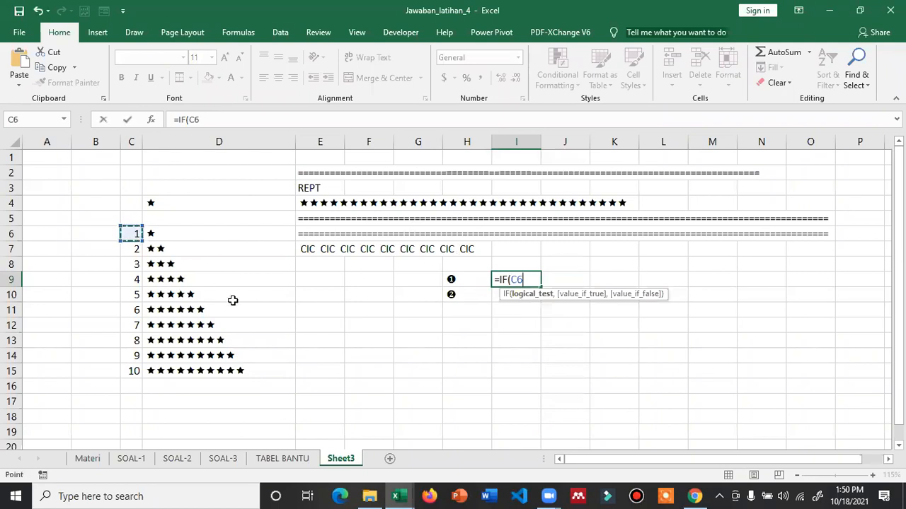
text(,"u)
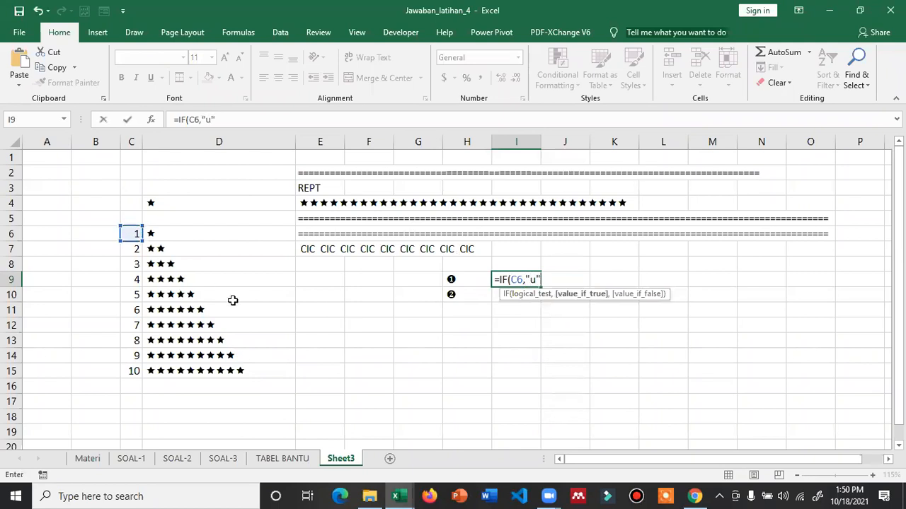
text(","OK)
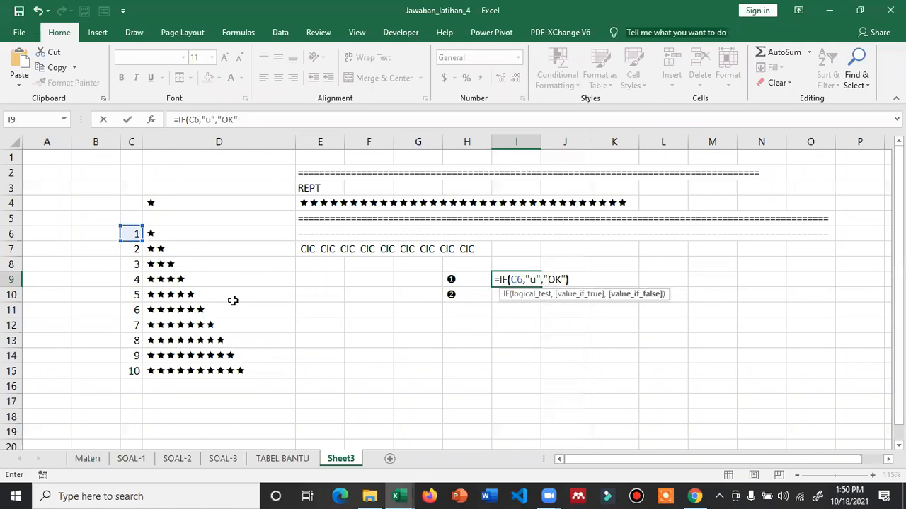
key(ctrl+Return)
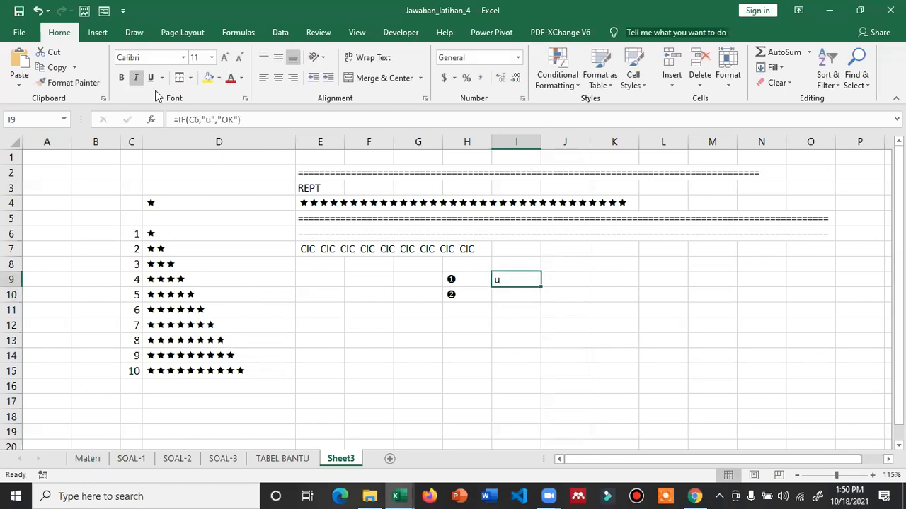
Set the font of cell I9 to Wingdings 2
click(212, 58)
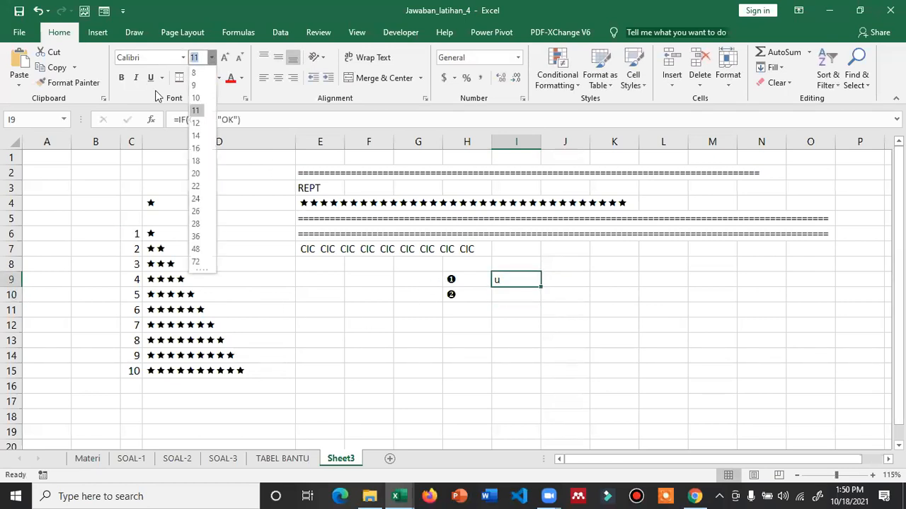
click(184, 58)
text(w)
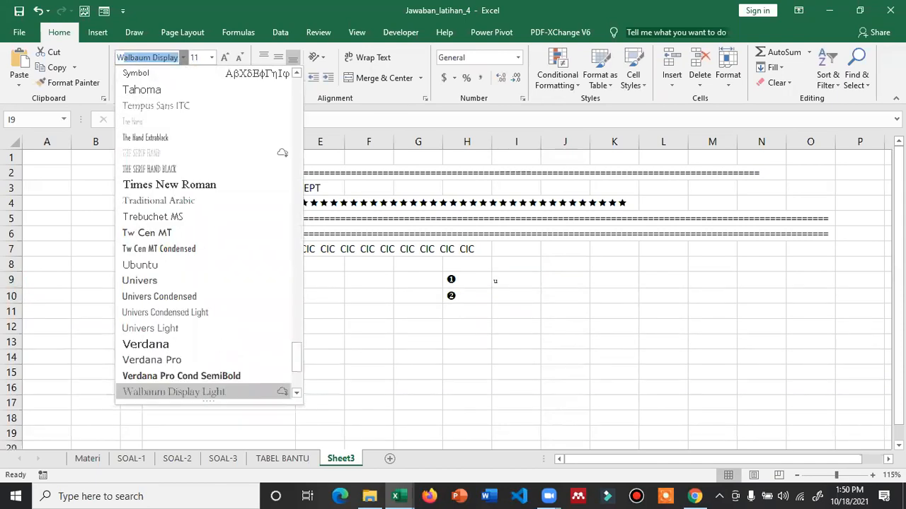
scroll(159, 269, down, 2)
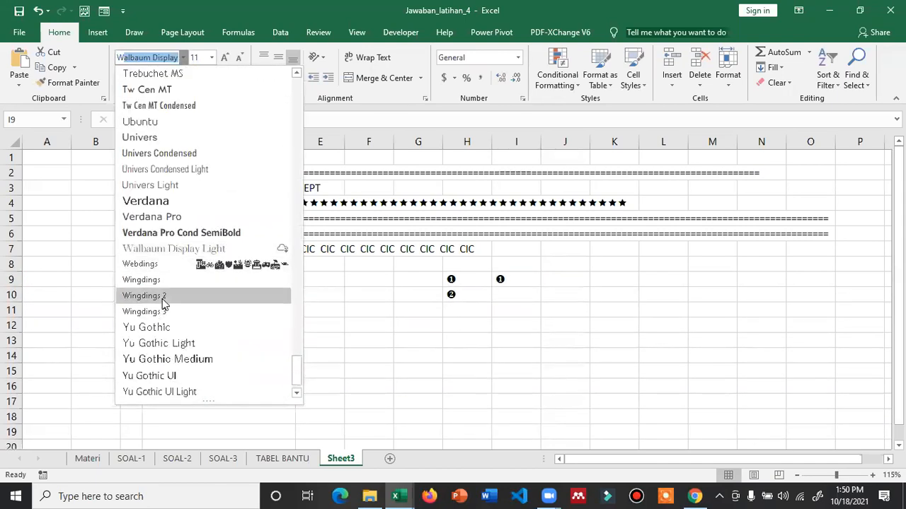
click(162, 298)
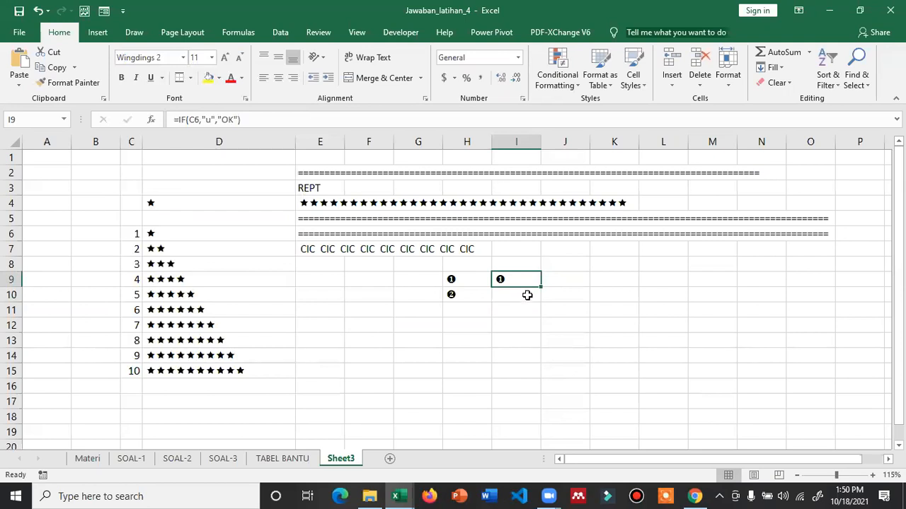
Fill the IF formula from I9 down to I10 and inspect the formulas in both cells
drag(540, 287, 542, 299)
click(501, 295)
key(F2)
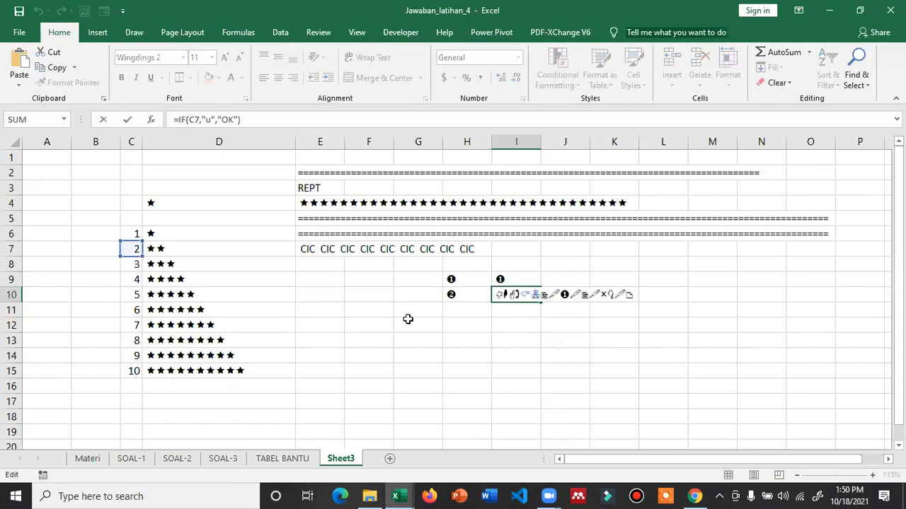
key(Escape)
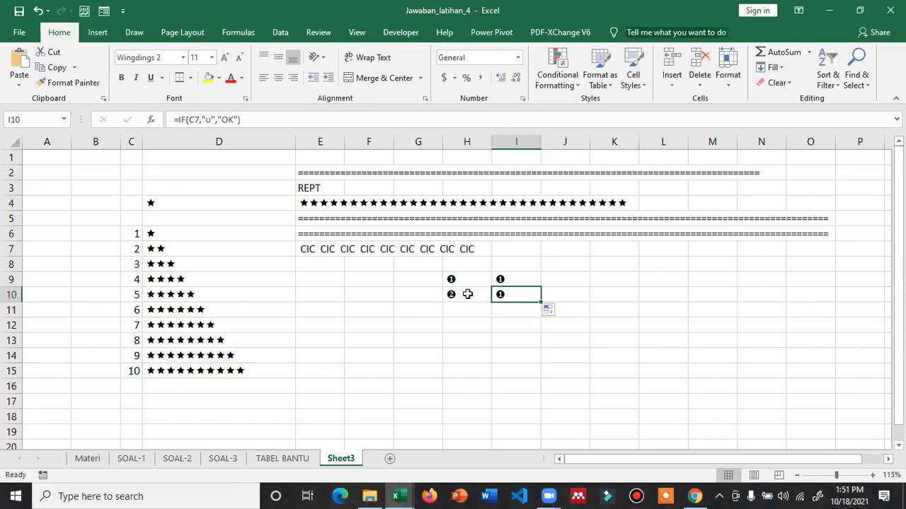
double_click(500, 292)
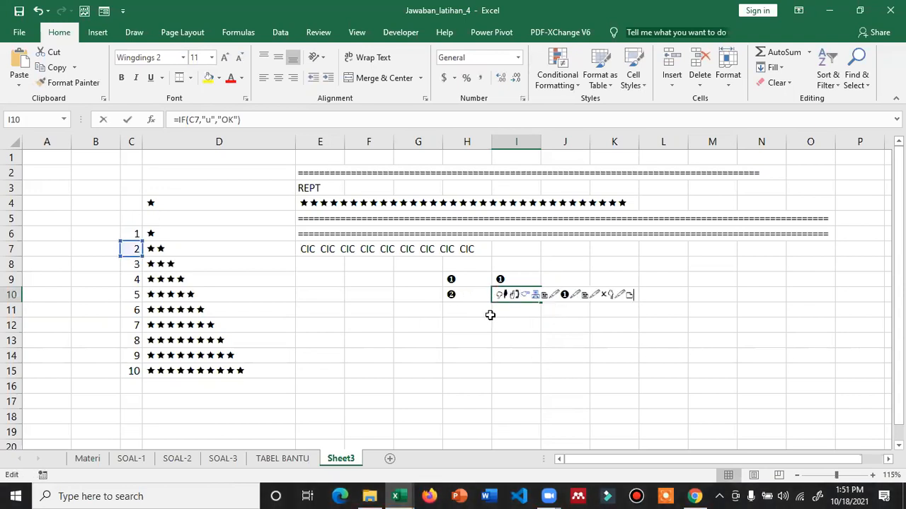
click(450, 325)
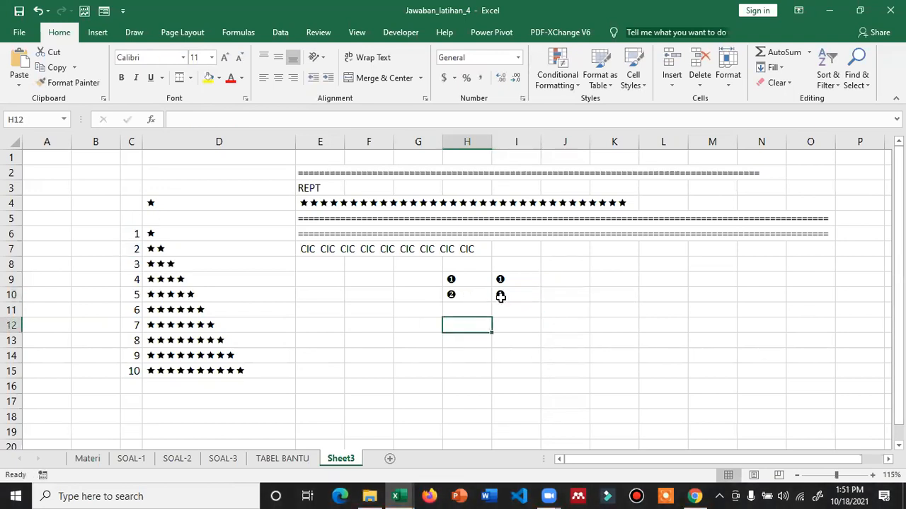
double_click(508, 281)
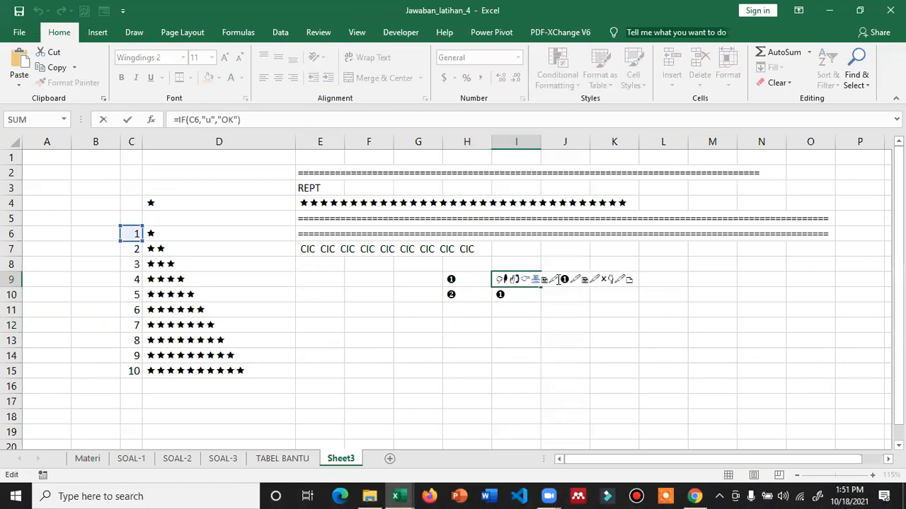
key(Escape)
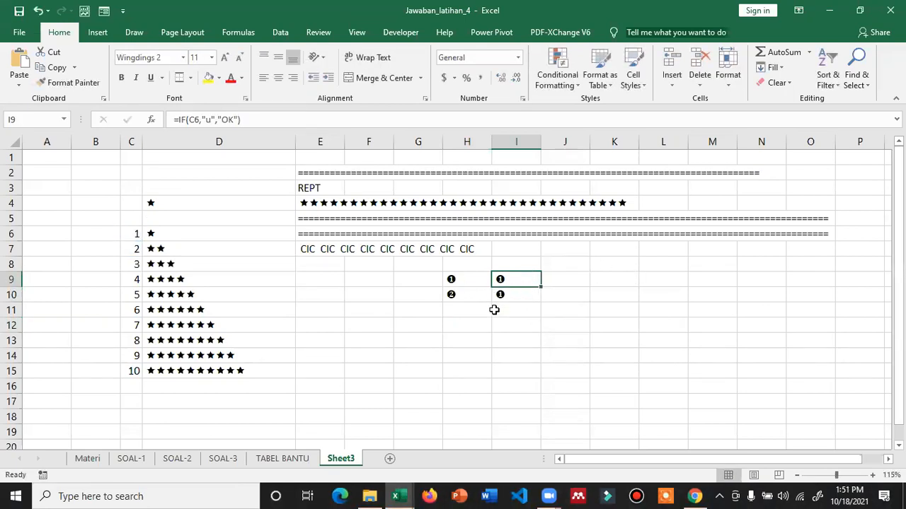
Review the topic list on the Materi sheet and look through the SOAL-1, SOAL-2 and SOAL-3 exercise sheets
scroll(494, 310, up, 1)
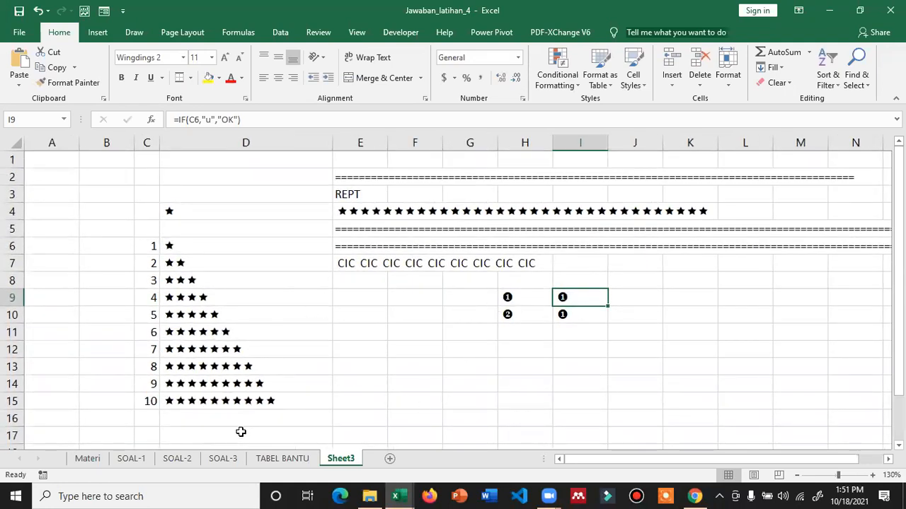
click(92, 465)
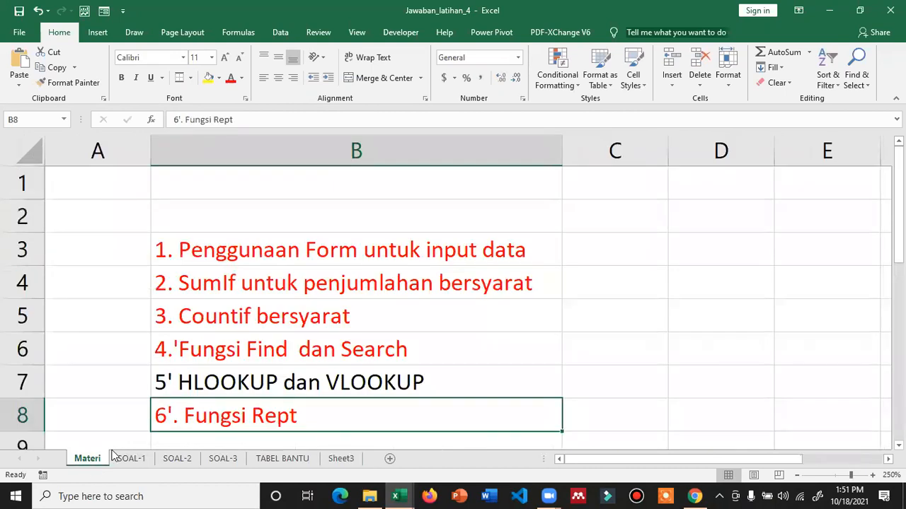
scroll(503, 324, down, 1)
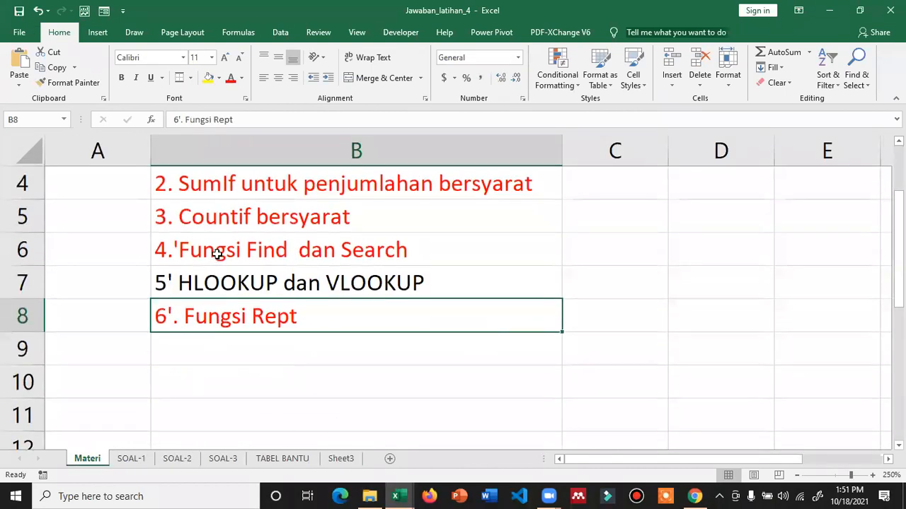
click(133, 459)
click(177, 459)
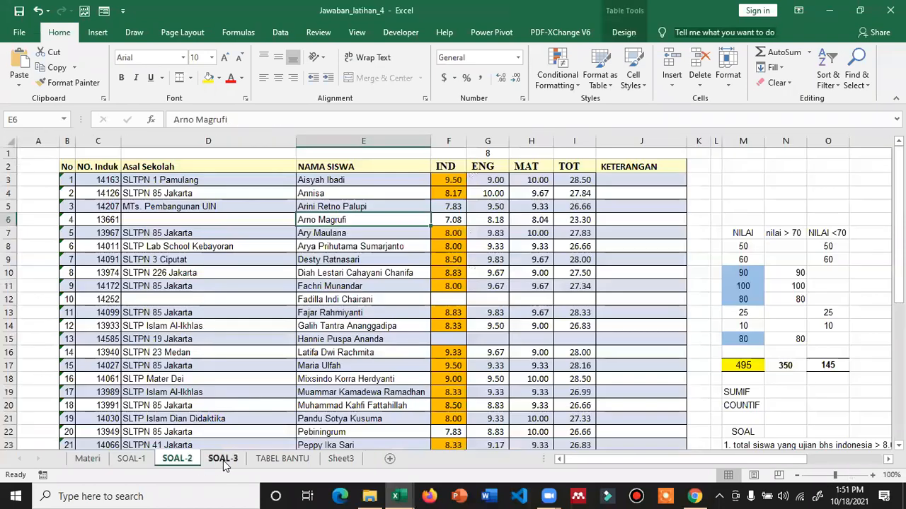
click(223, 460)
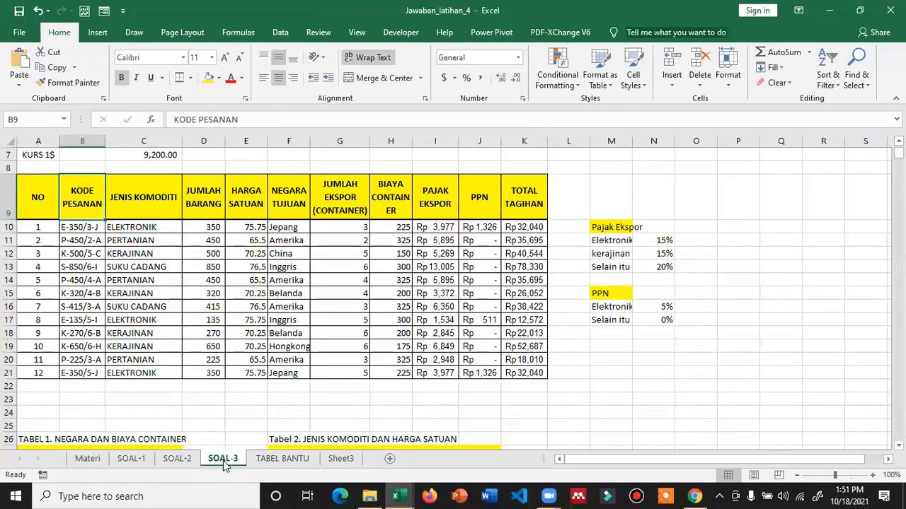
click(91, 461)
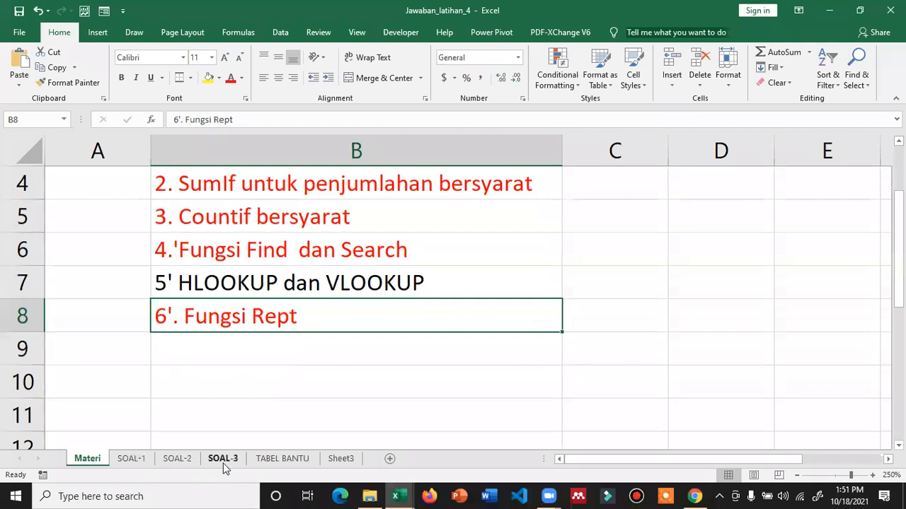
click(222, 460)
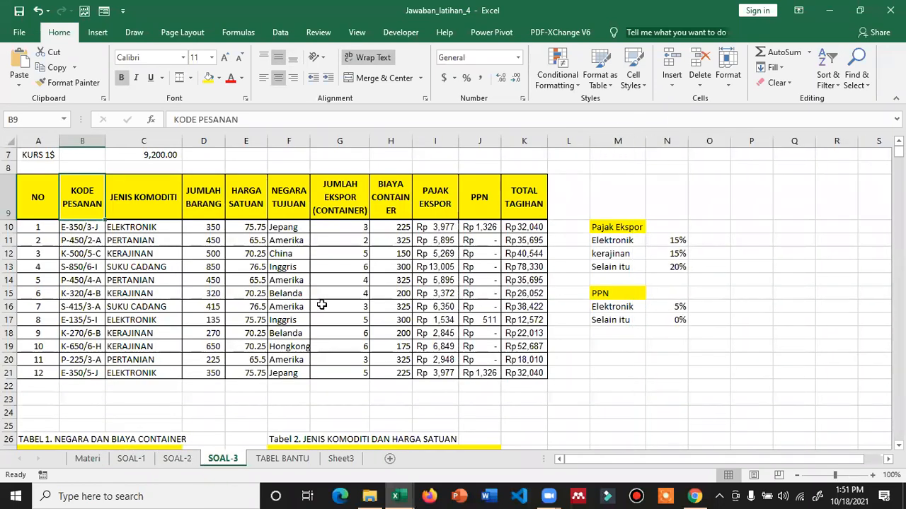
click(84, 459)
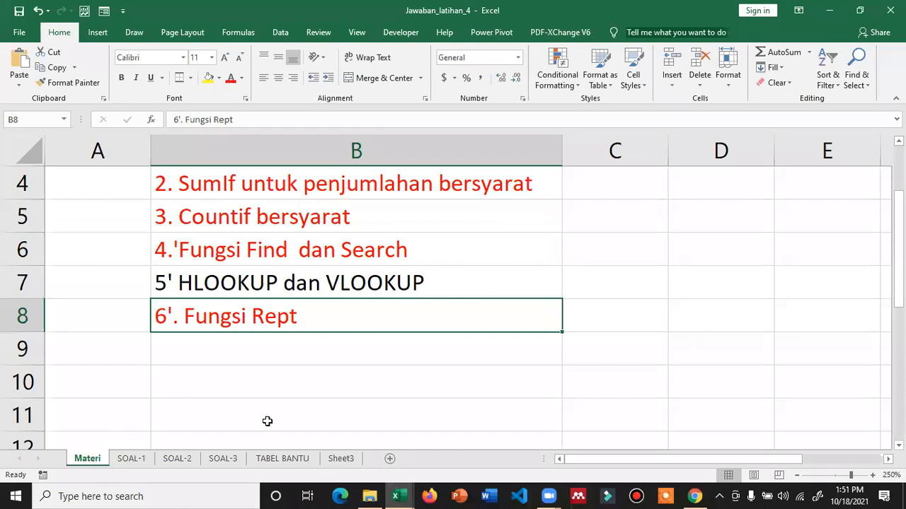
Copy the exchange rate and table headings in A7:K9 of SOAL-3 into a new sheet, starting at cell B3
click(223, 459)
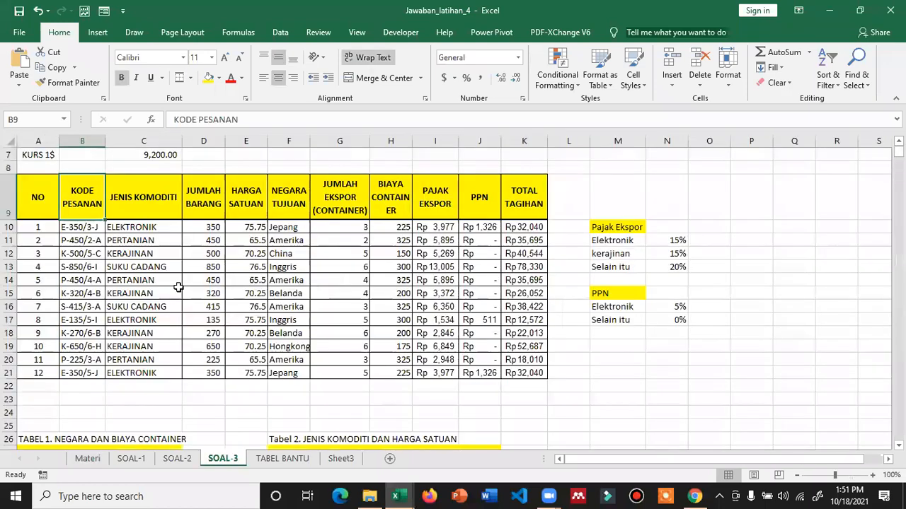
drag(32, 150, 527, 198)
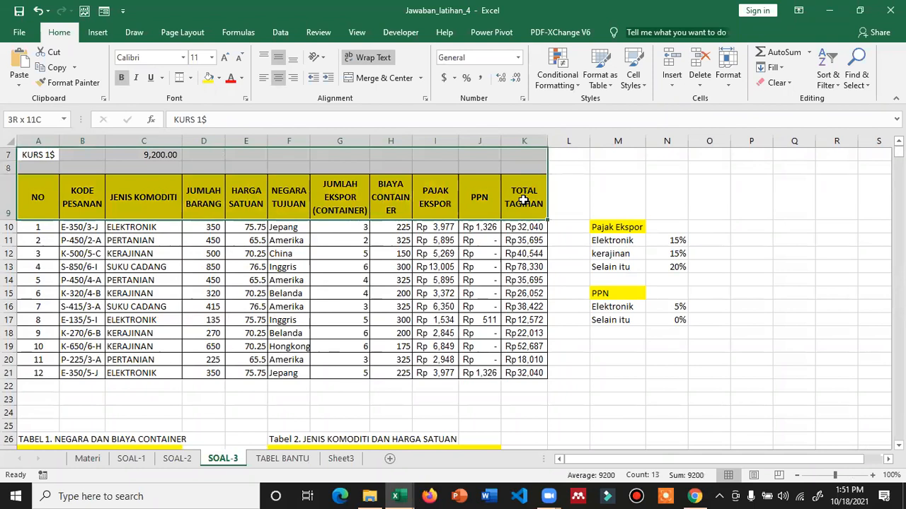
key(ctrl+c)
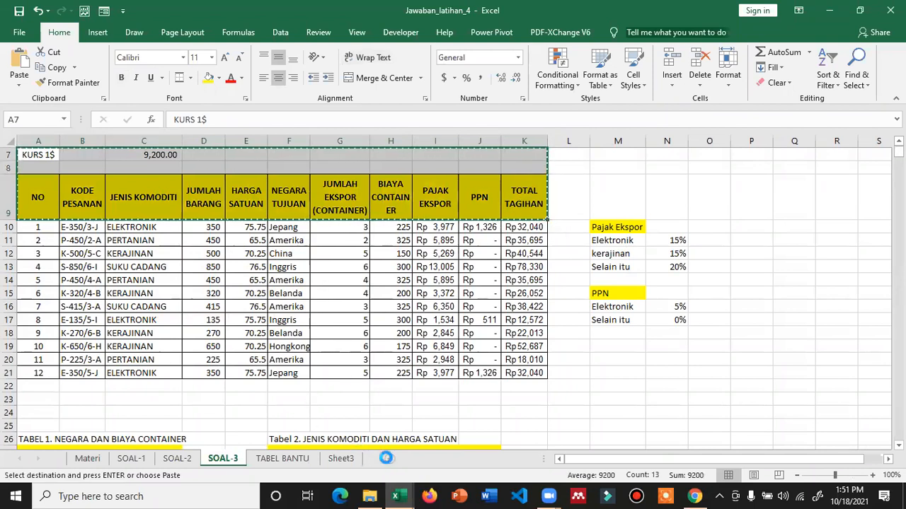
click(389, 459)
click(112, 168)
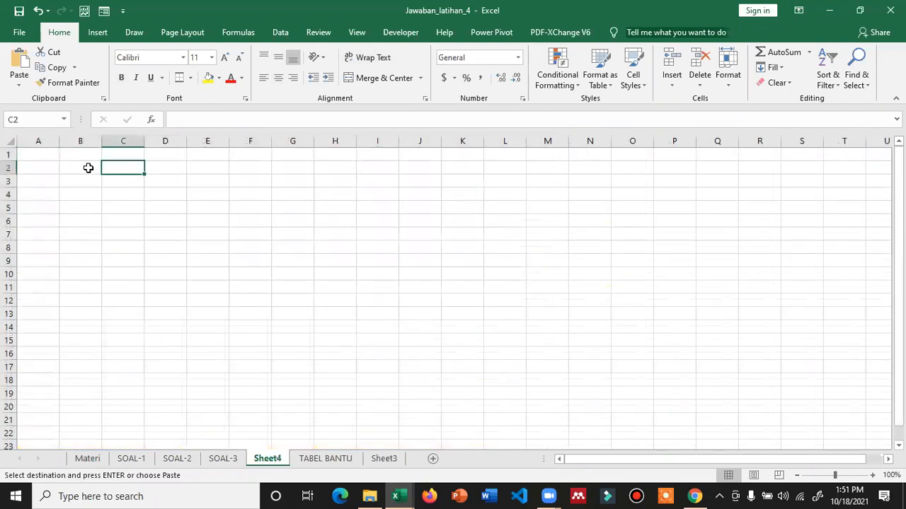
click(82, 172)
click(79, 182)
key(ctrl+v)
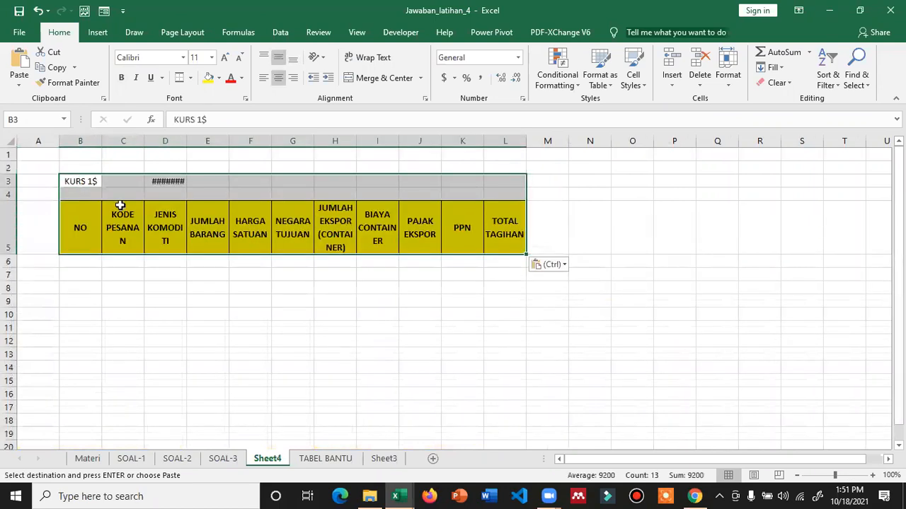
Widen all columns of the new sheet so the headings fit, and narrow the NO column B
drag(185, 137, 188, 137)
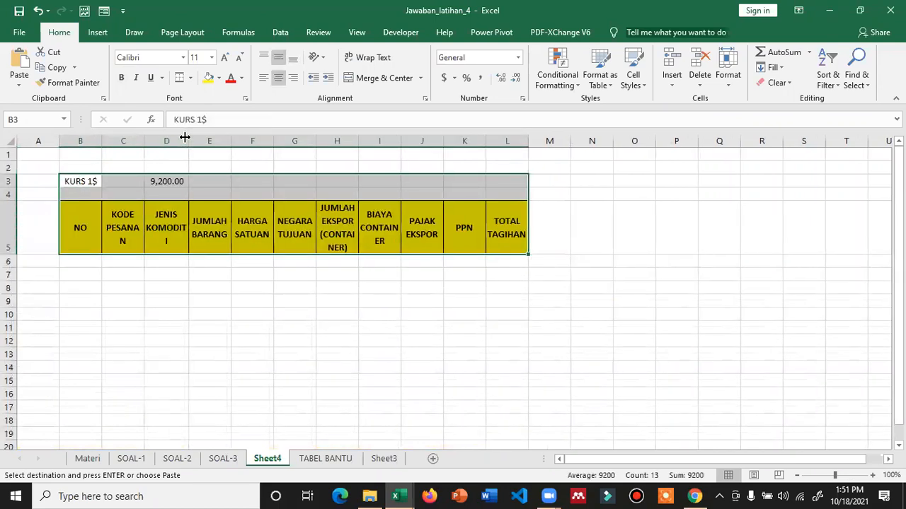
click(186, 317)
click(10, 139)
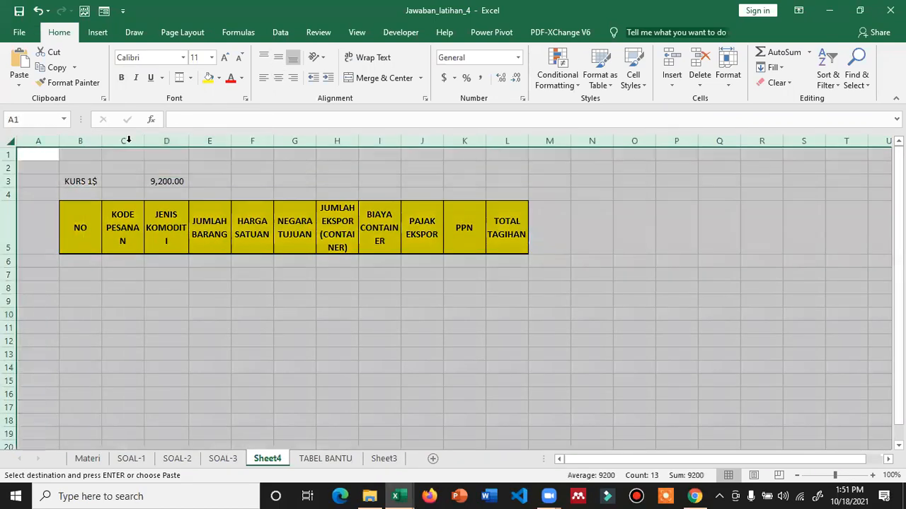
double_click(186, 140)
drag(182, 143, 196, 141)
click(151, 192)
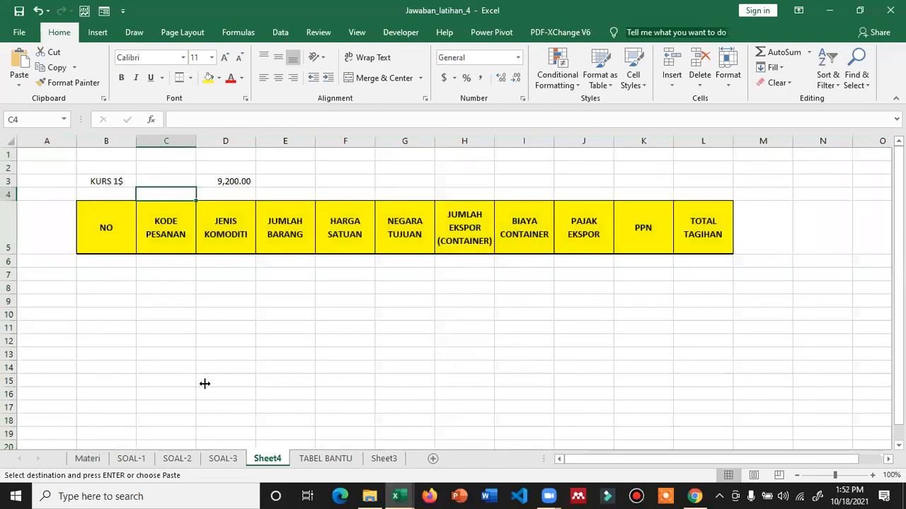
click(197, 394)
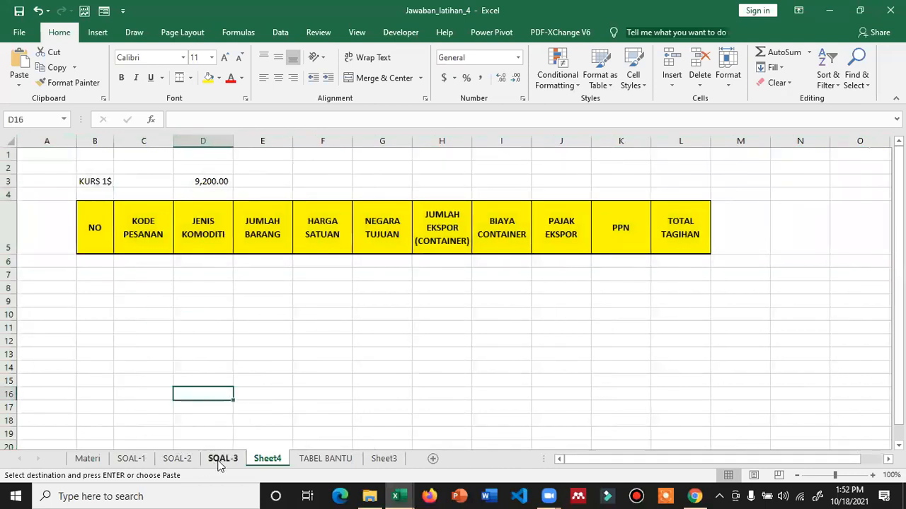
Copy the row numbers and order codes in A10:B21 of SOAL-3 into Sheet4, starting at cell B6
click(220, 460)
drag(40, 227, 91, 370)
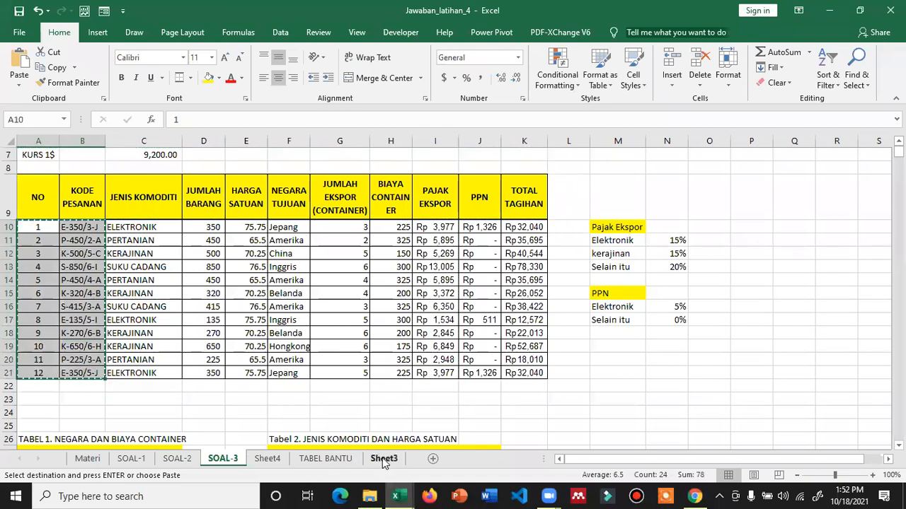
click(383, 458)
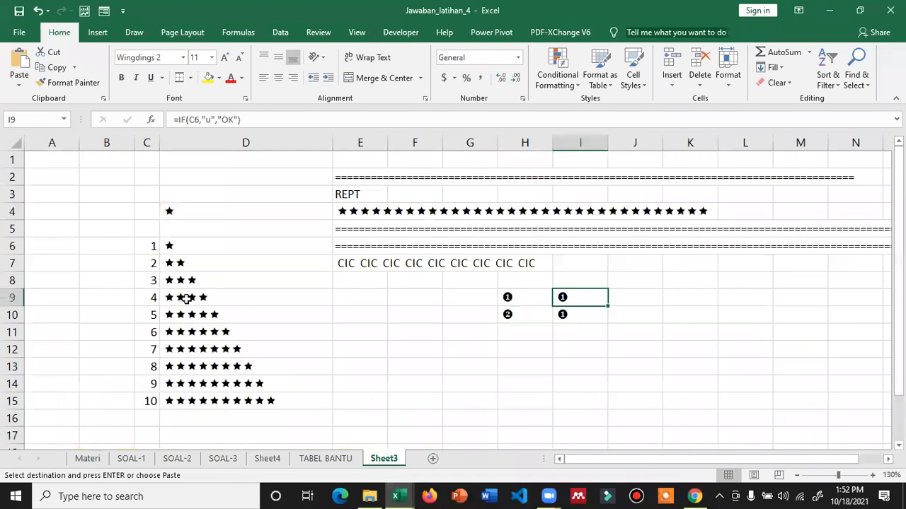
click(268, 459)
click(95, 261)
key(ctrl+v)
click(225, 319)
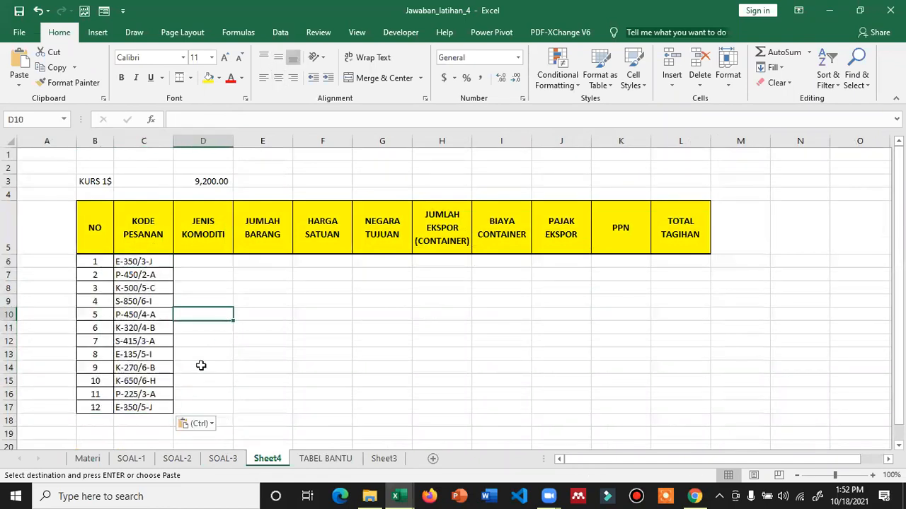
Copy the country cost and commodity price tables in A26:K33 of SOAL-3 into Sheet4, starting at cell B21
click(223, 459)
scroll(104, 398, down, 3)
scroll(104, 399, down, 1)
drag(21, 325, 504, 392)
key(ctrl+c)
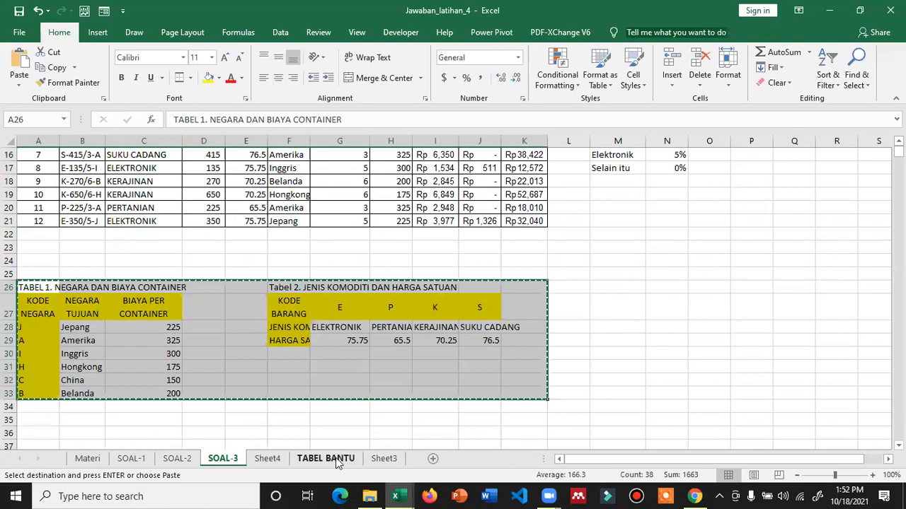
click(269, 459)
scroll(95, 344, down, 2)
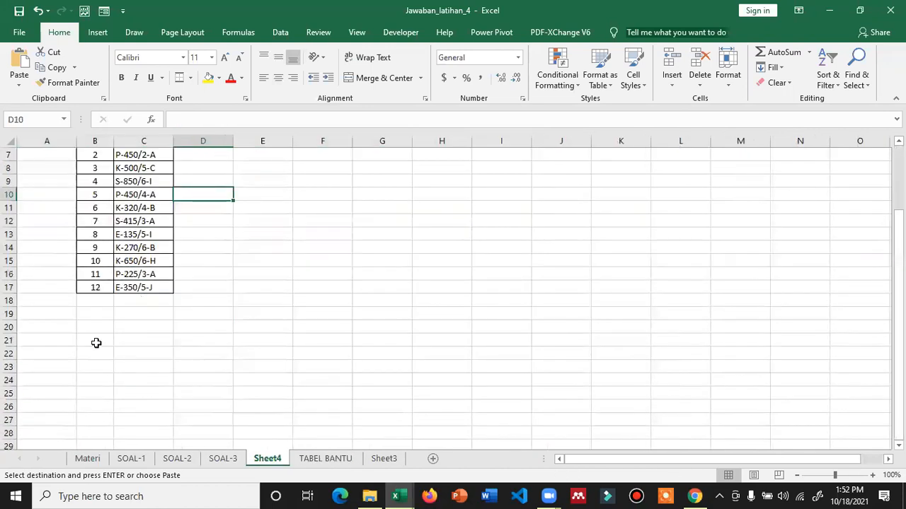
click(95, 328)
key(ctrl+v)
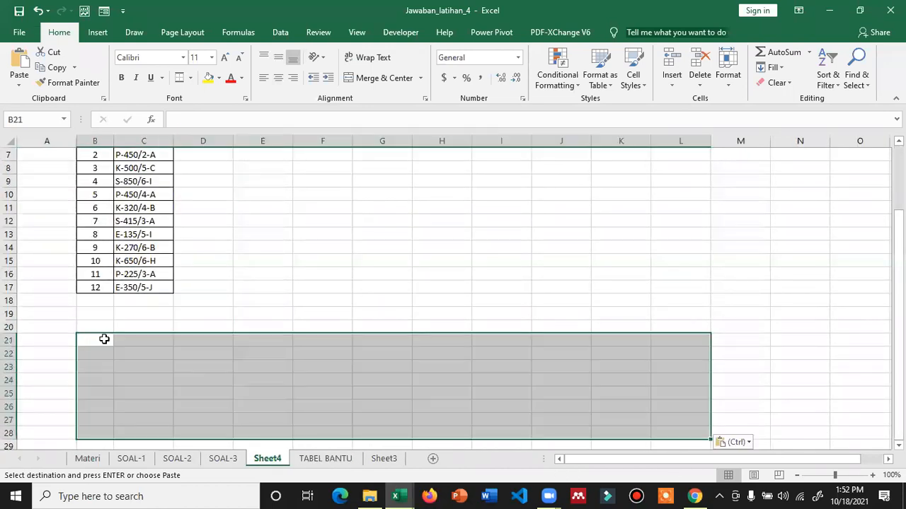
click(297, 314)
scroll(295, 335, up, 1)
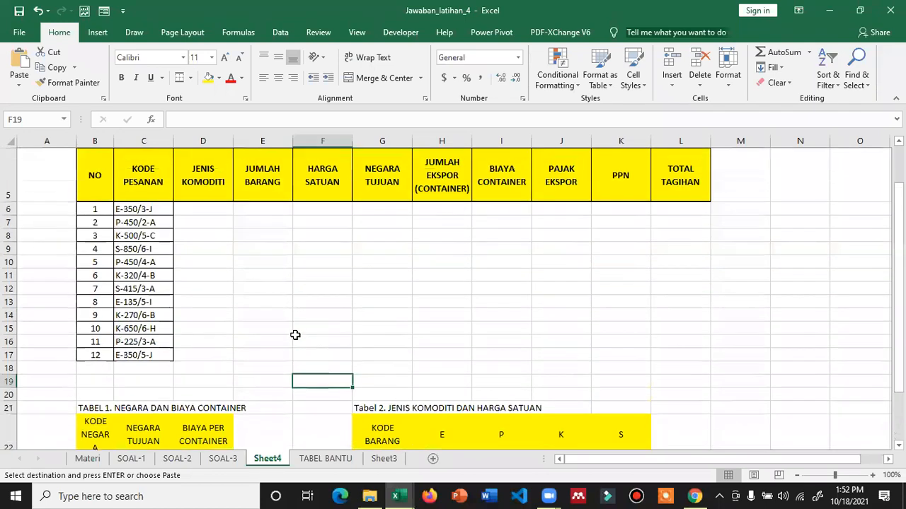
Apply all borders to the export table in B5:L17
click(203, 224)
mouse_move(100, 194)
mouse_down()
mouse_move(622, 375)
mouse_move(657, 361)
mouse_up()
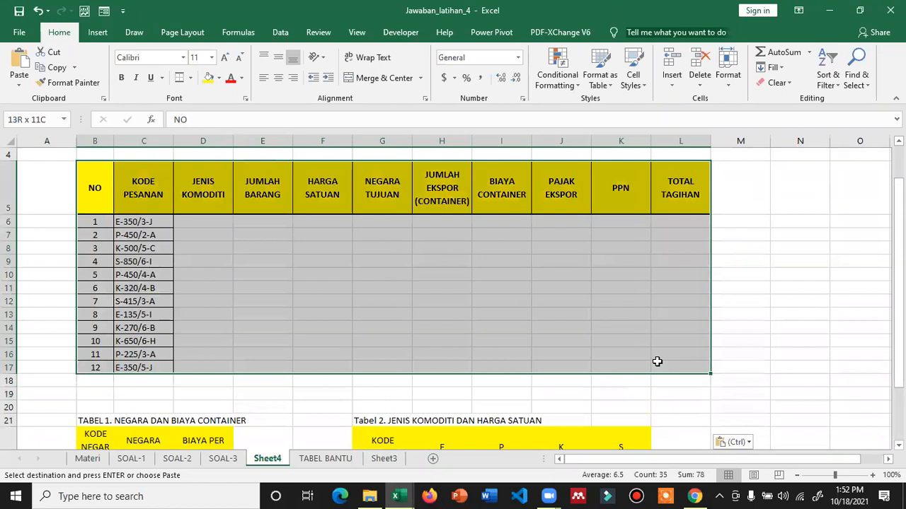
click(190, 78)
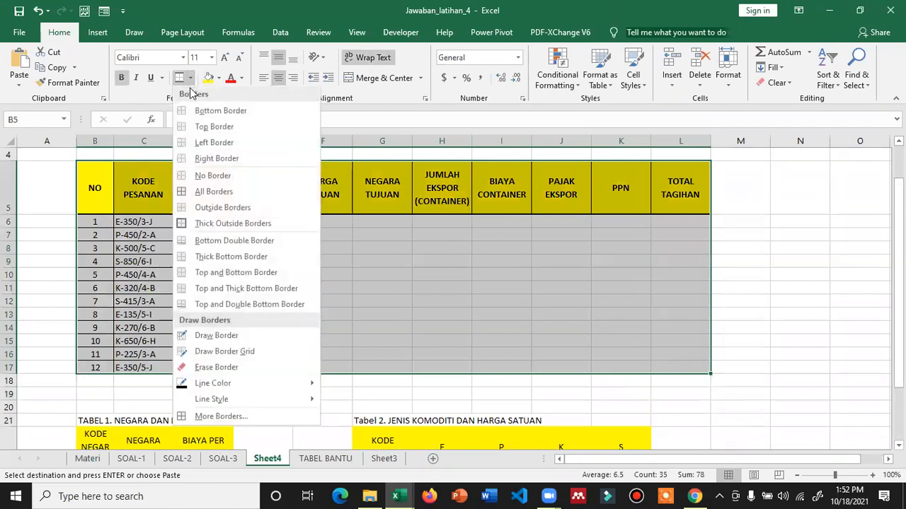
click(206, 193)
click(299, 279)
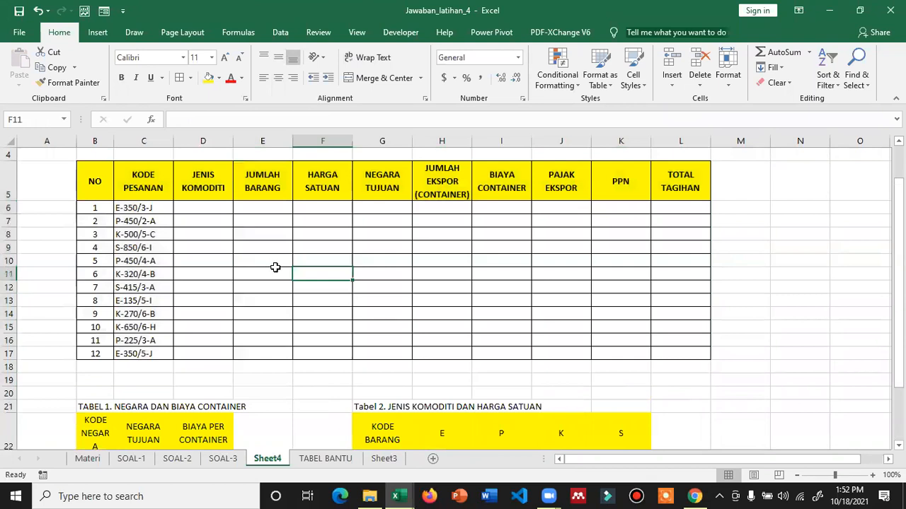
Compare the codes in the KODE PESANAN column with the item codes and commodity types in Tabel 2
click(144, 191)
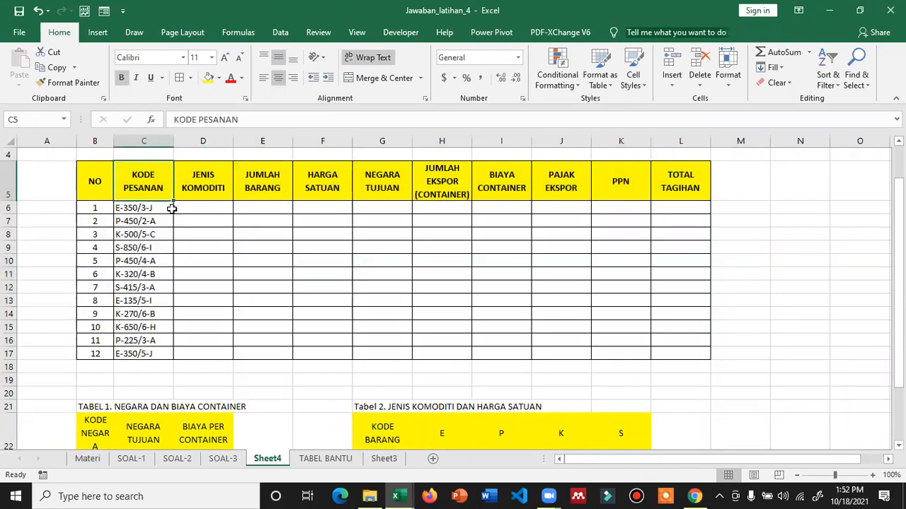
scroll(410, 347, down, 1)
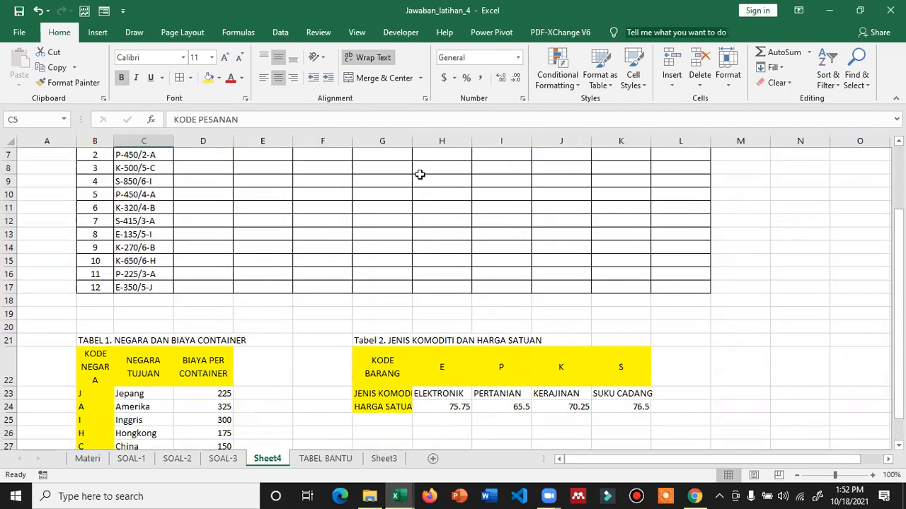
click(393, 396)
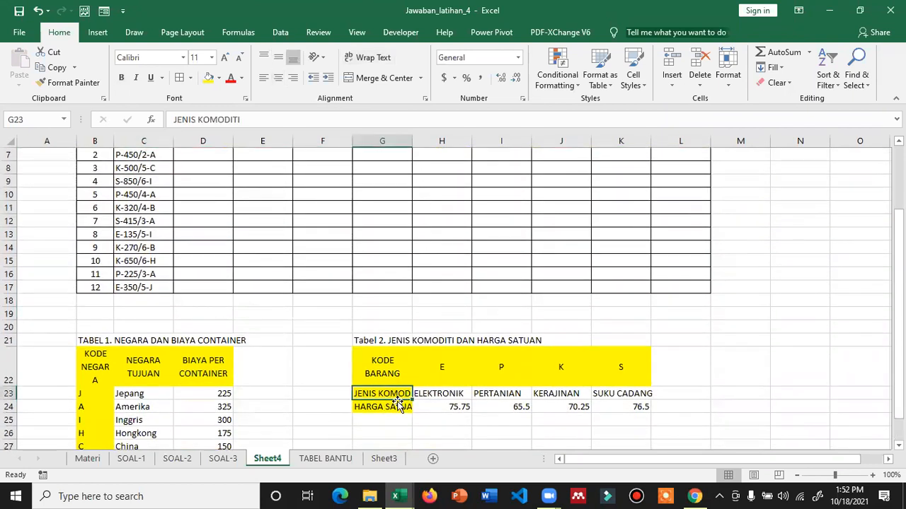
click(456, 371)
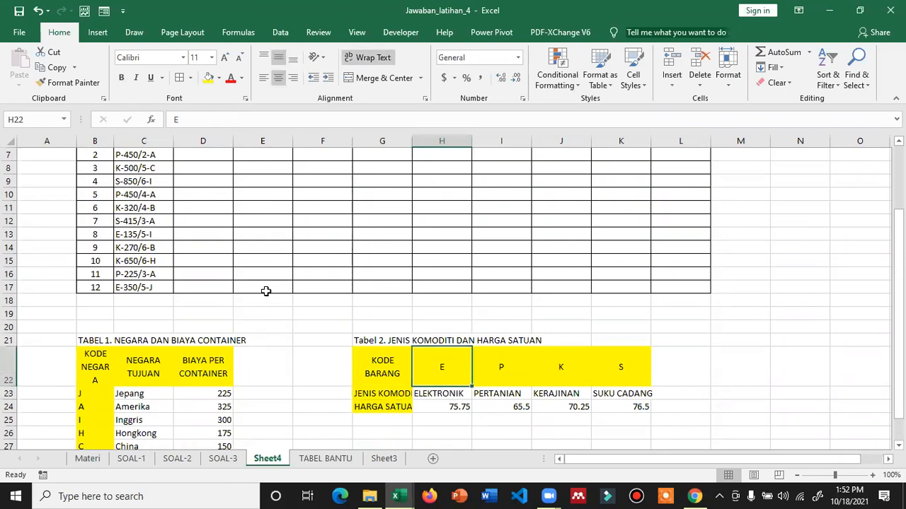
scroll(121, 279, up, 1)
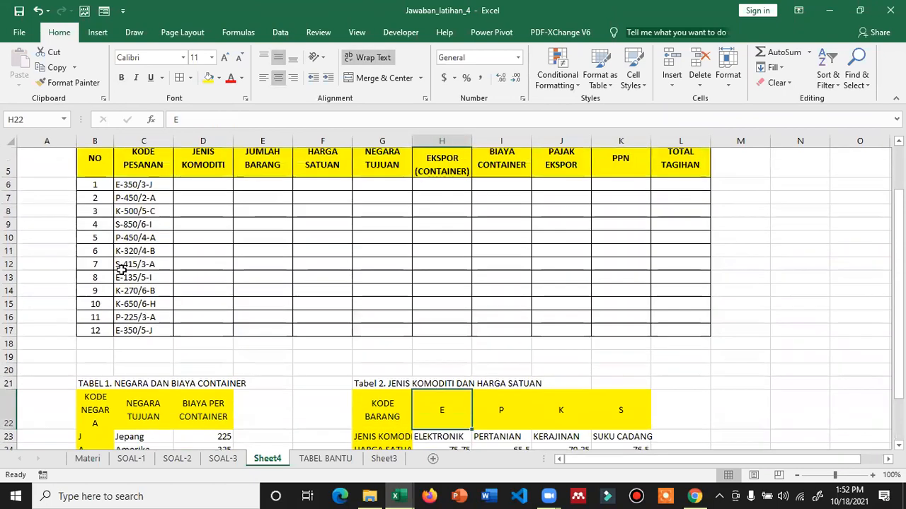
ctrl+scroll(121, 276, up, 2)
scroll(88, 226, up, 1)
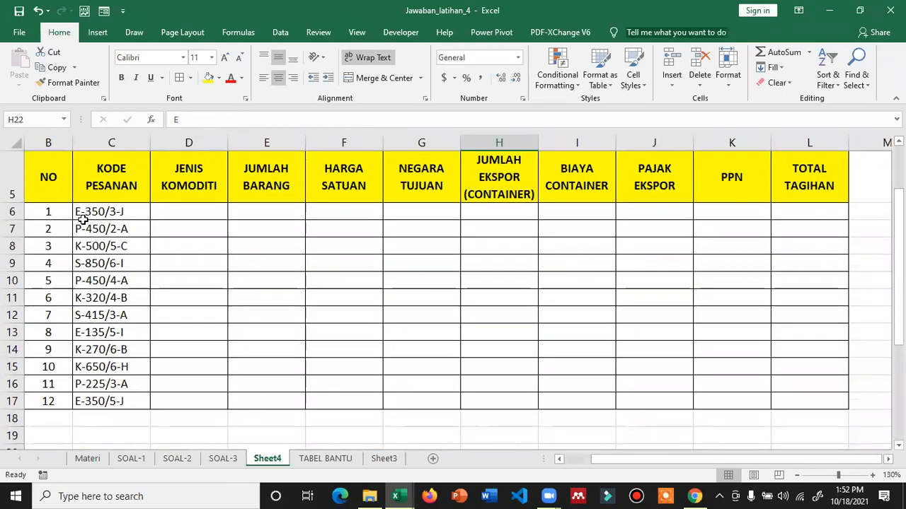
scroll(290, 304, down, 2)
click(511, 401)
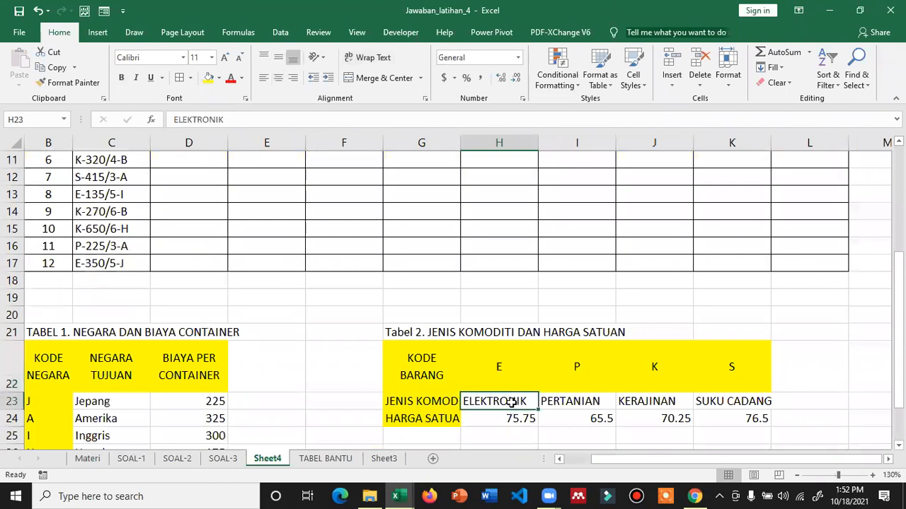
click(580, 366)
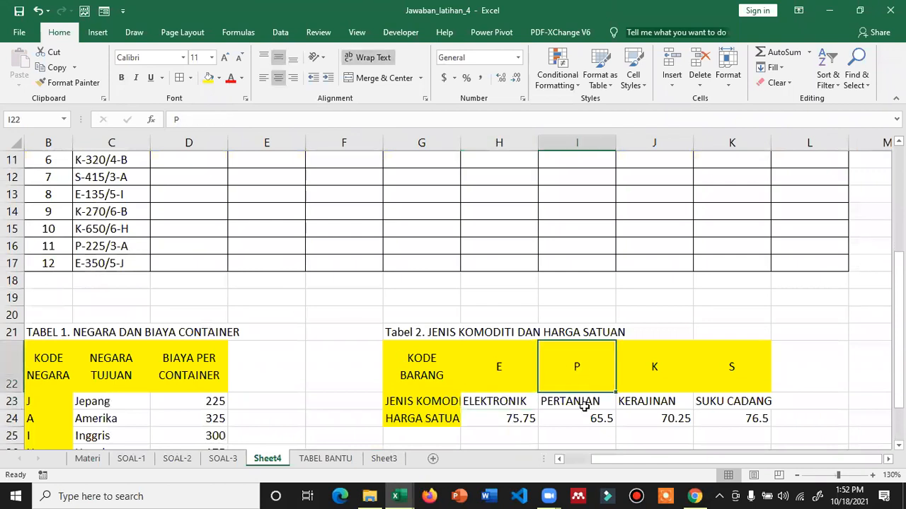
click(609, 402)
click(640, 401)
click(742, 403)
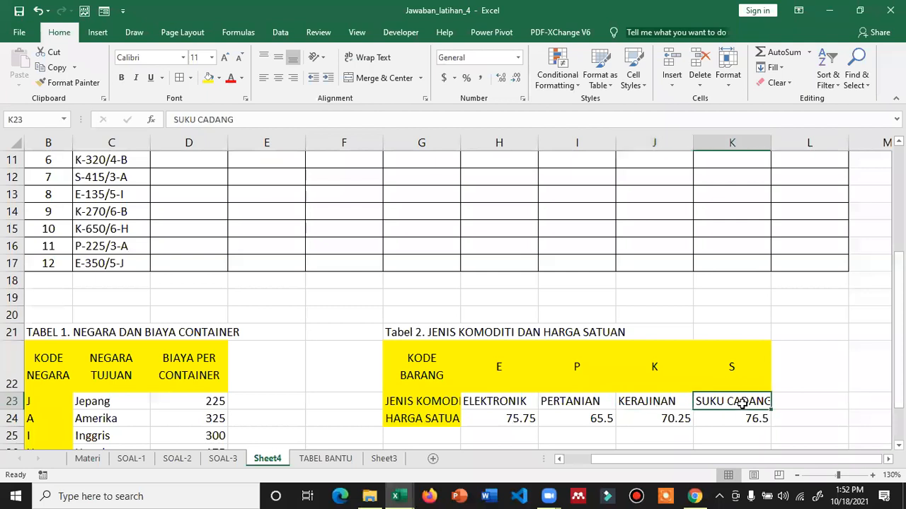
scroll(244, 275, up, 1)
scroll(438, 354, down, 3)
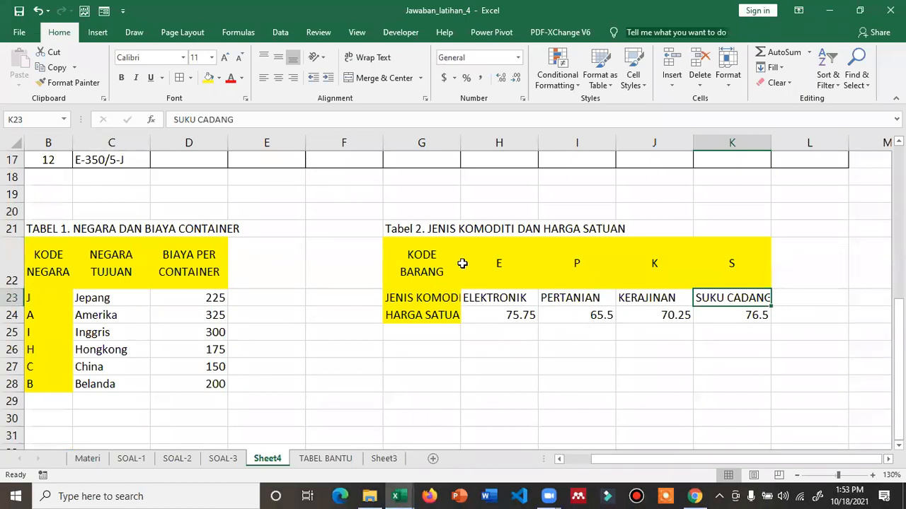
Enter the note VLOOKUP in G27 and VERTIKAL beside it in H27
click(457, 370)
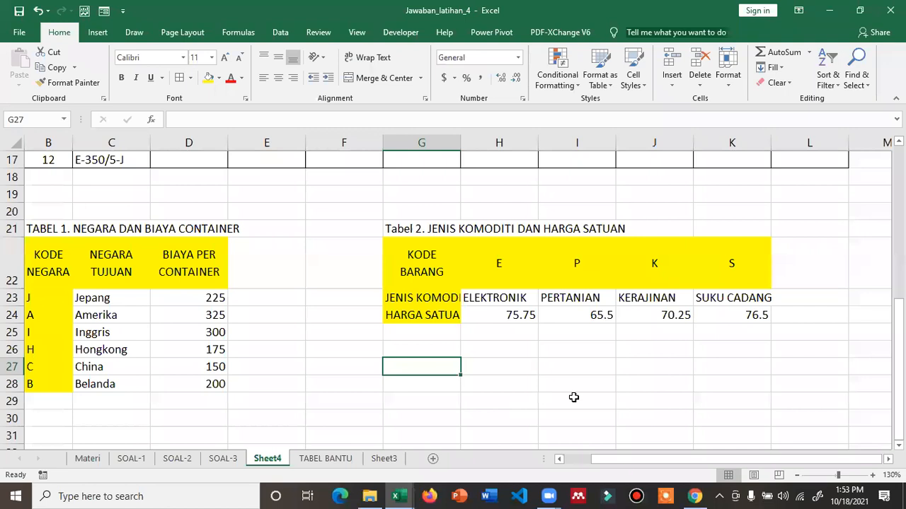
text(VLO)
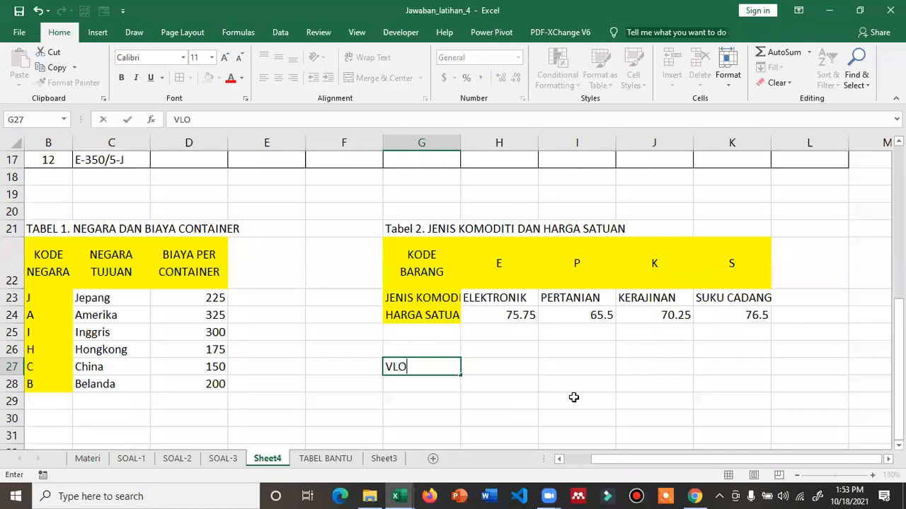
text(OKUP)
key(Return)
key(Up)
key(Right)
text(VERTIKA)
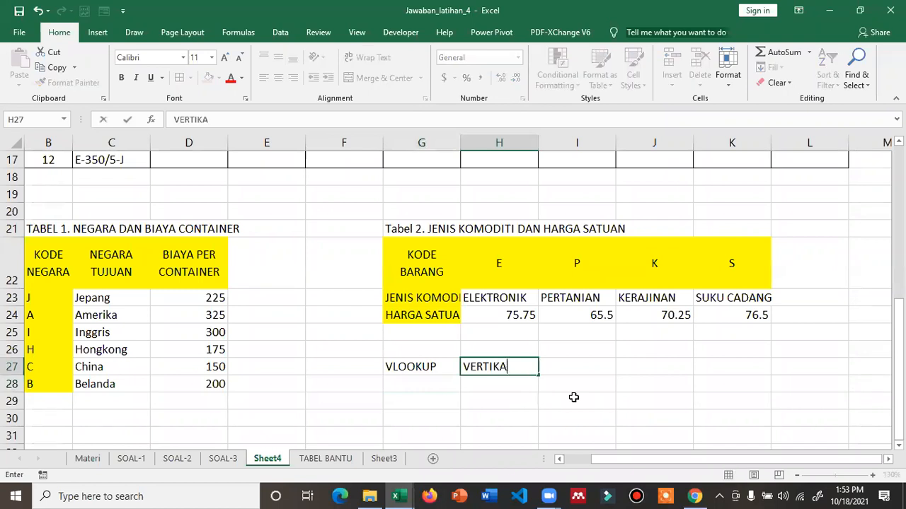
text(L)
key(Return)
Enter the note HLOOKUP in G28 and HORIZONTAL beside it in H28
key(Left)
text(HLOOK)
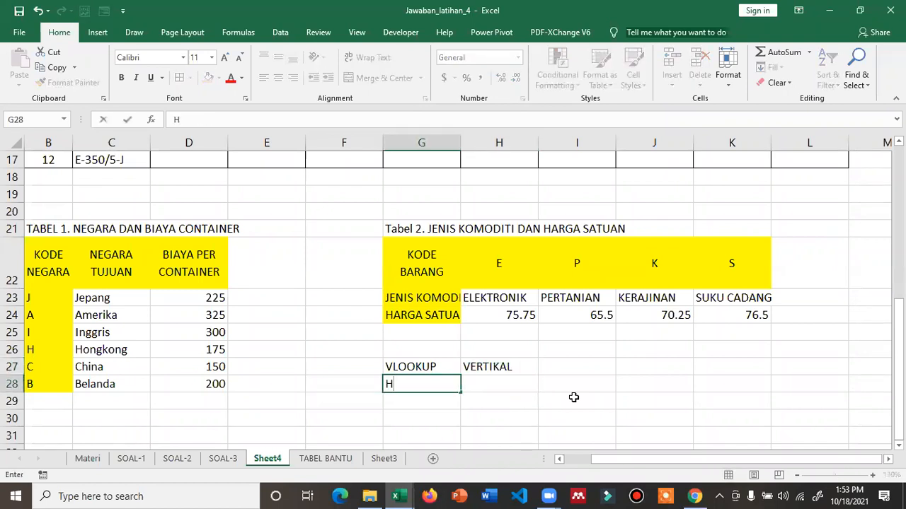
key(Return)
key(Up)
key(Right)
text(HORI)
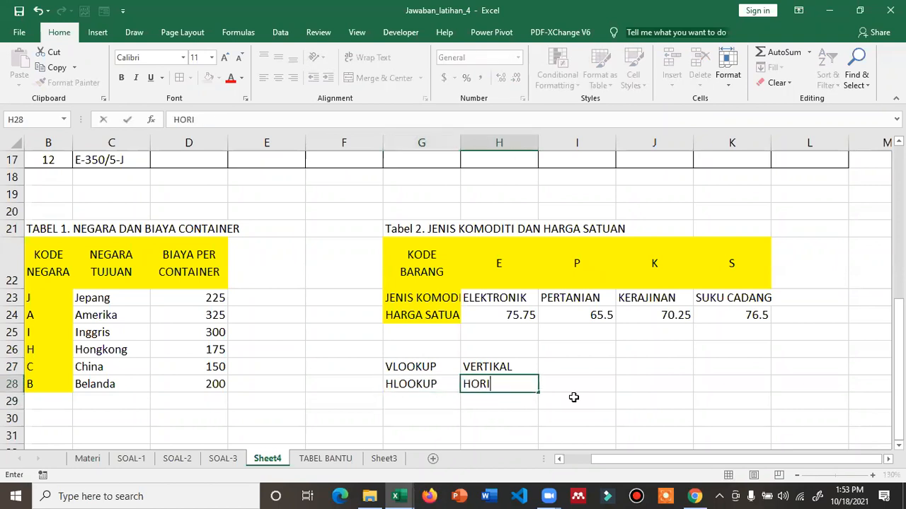
text(ZONT)
key(BackSpace)
text(NTAL)
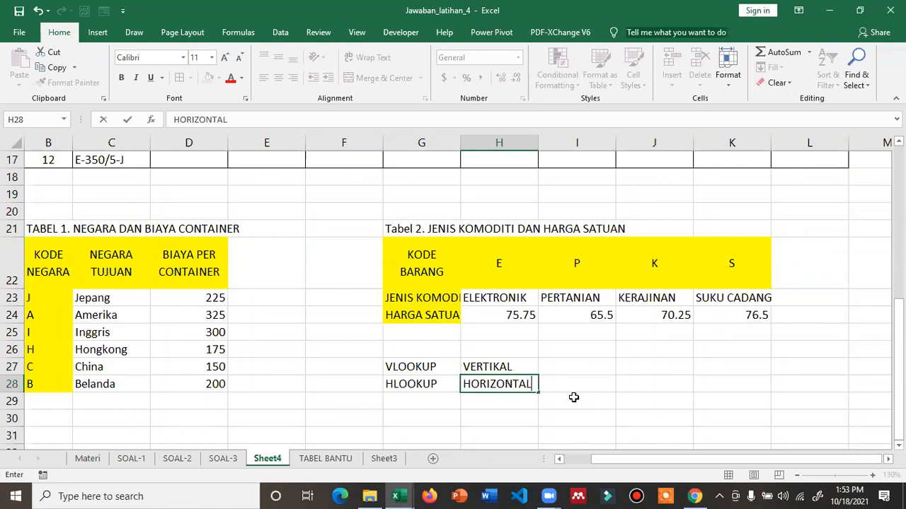
key(Return)
key(Up)
key(Up)
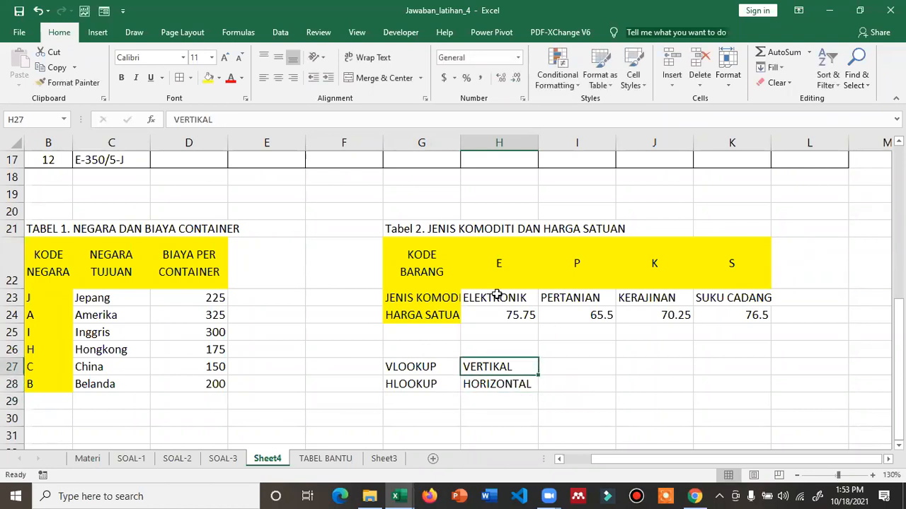
scroll(155, 233, up, 5)
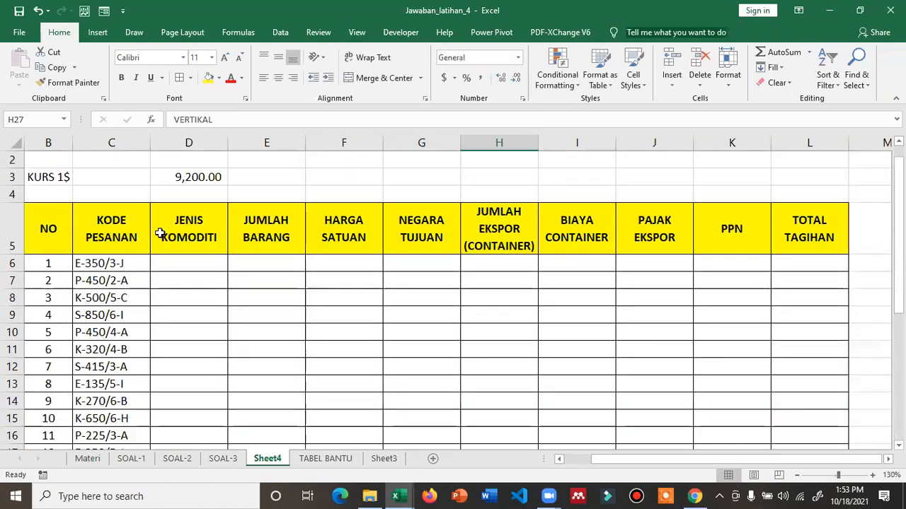
click(186, 263)
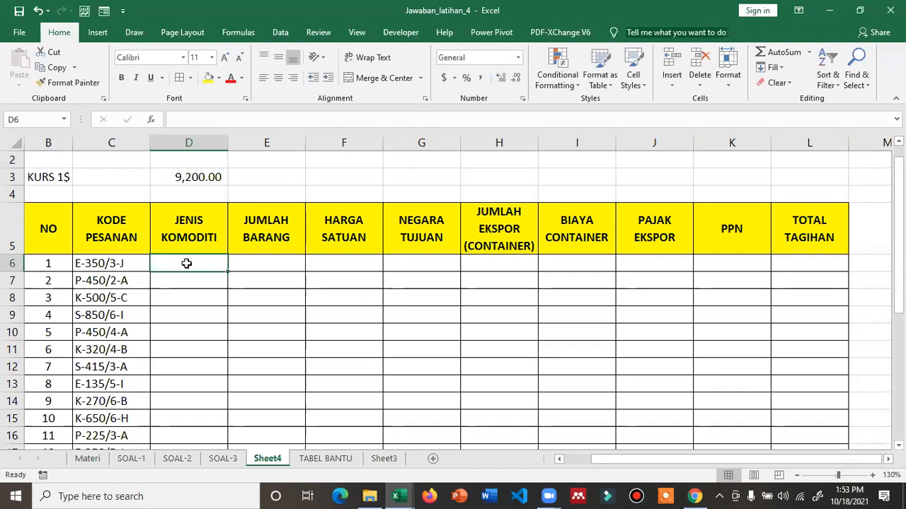
text(=)
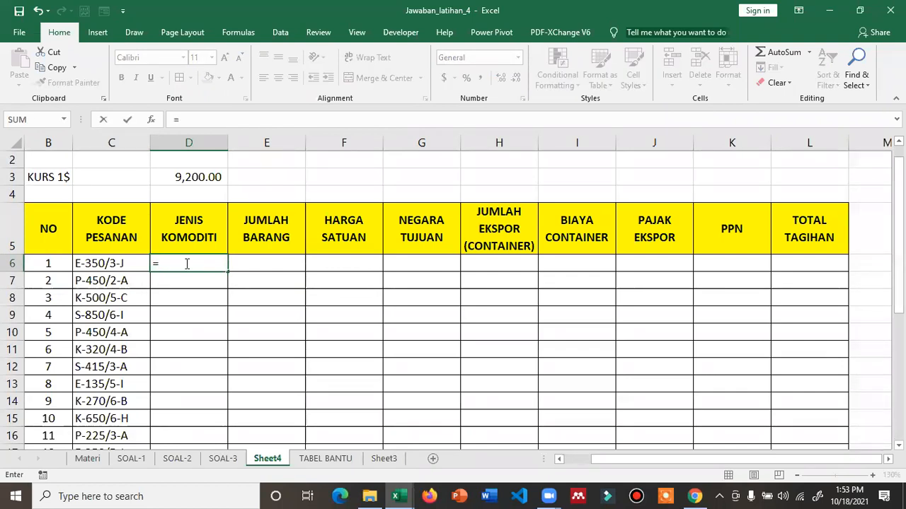
text(IF()
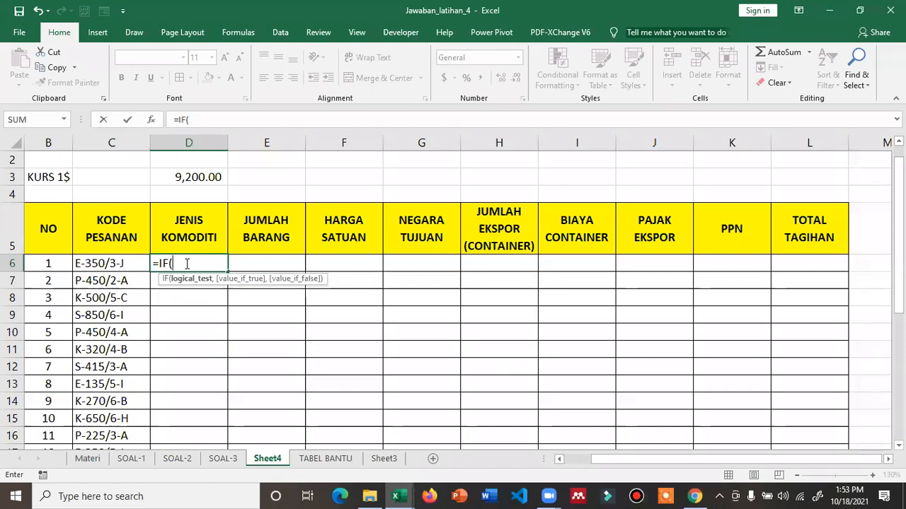
text(LEFT()
click(83, 273)
click(90, 265)
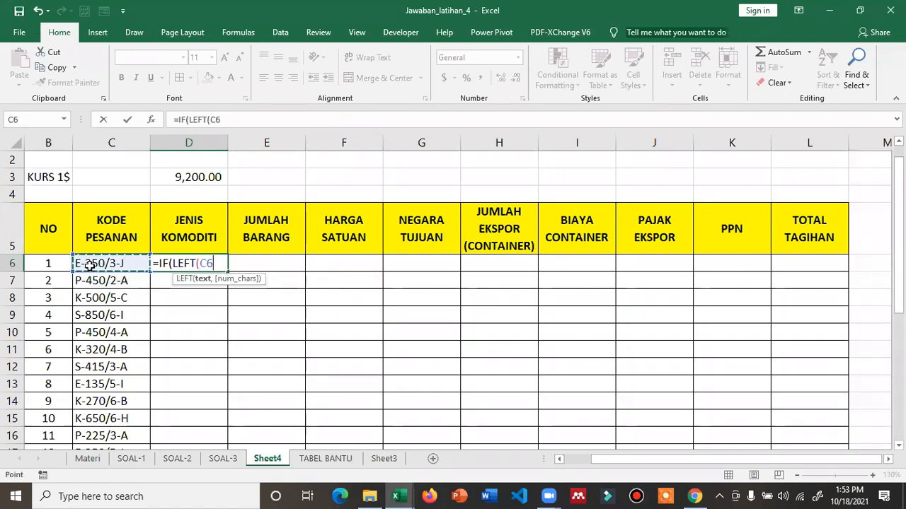
text(,1)="E)
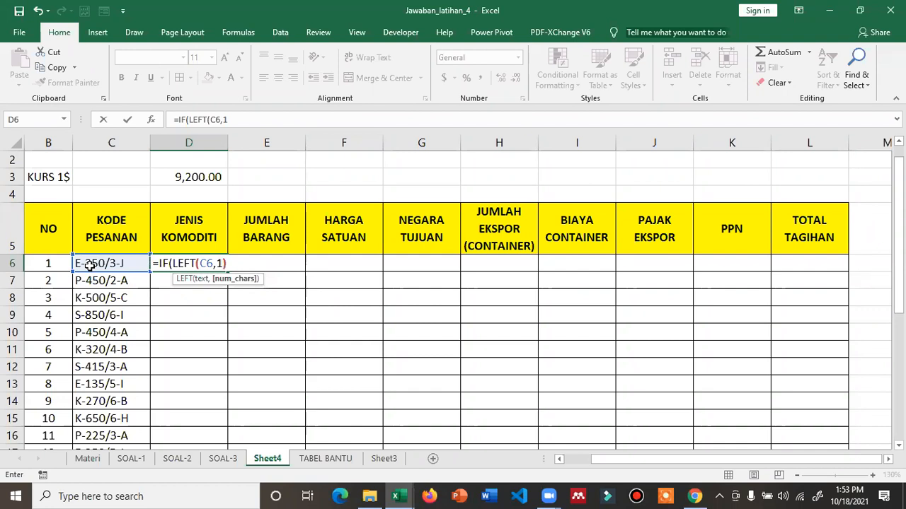
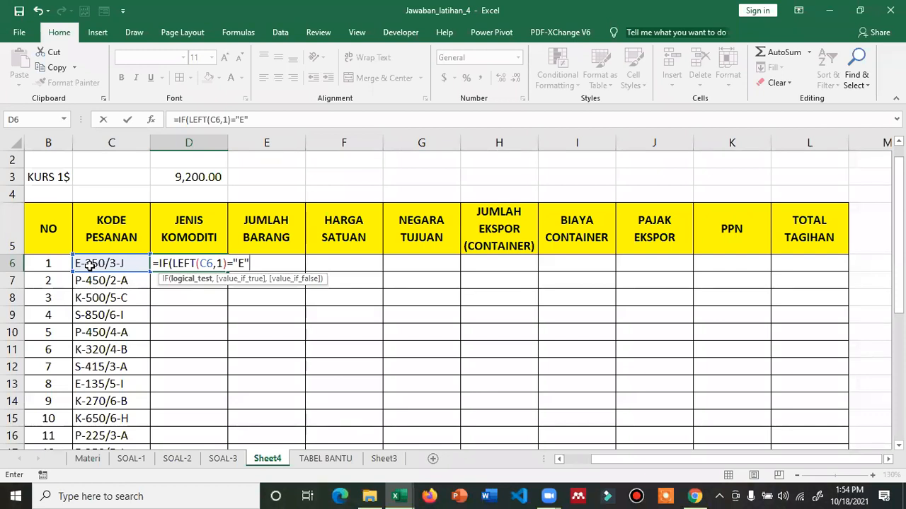
key(Escape)
Start an HLOOKUP formula in D6 with LEFT(C6,1) as the lookup value
text(=)
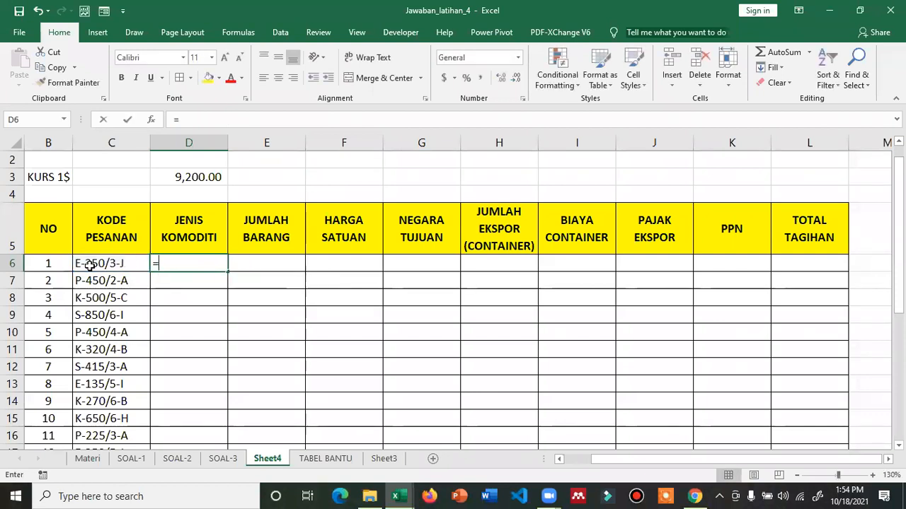
scroll(501, 419, down, 1)
scroll(501, 419, down, 4)
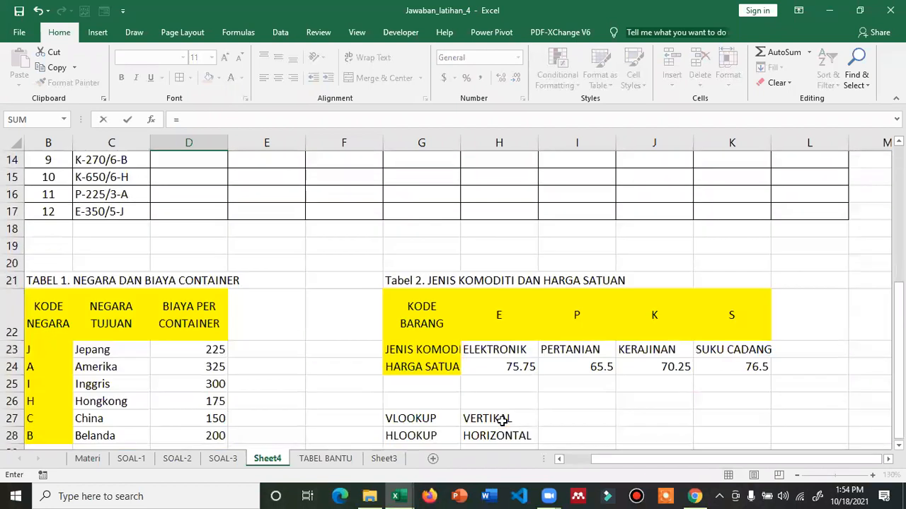
scroll(502, 419, up, 4)
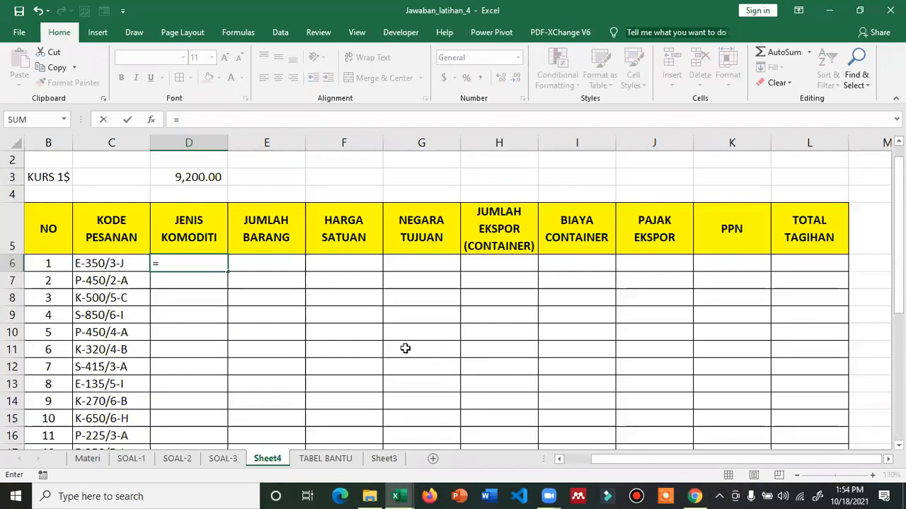
text(HLOOKUP()
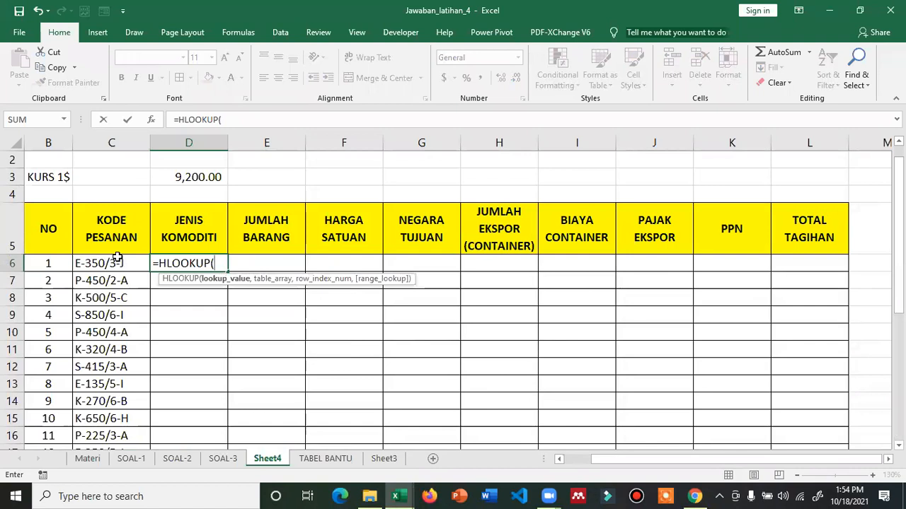
text(LEFT()
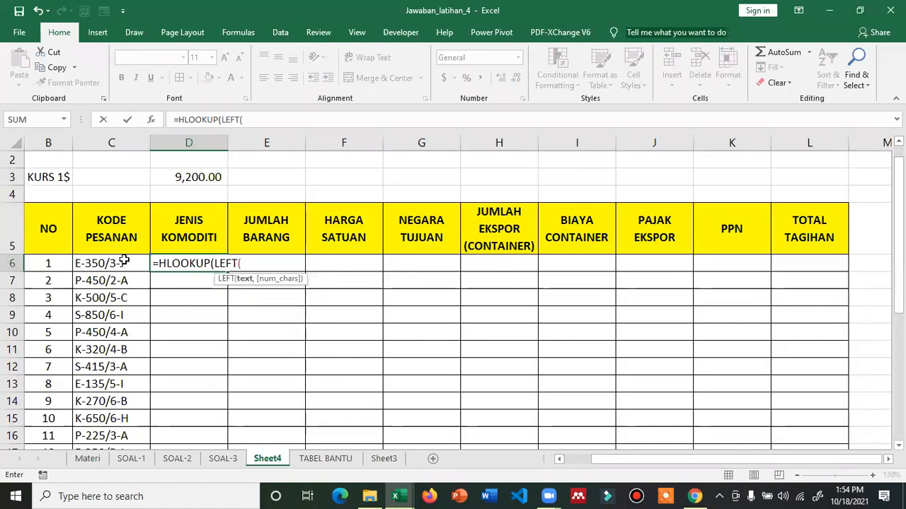
click(124, 261)
text(,1),)
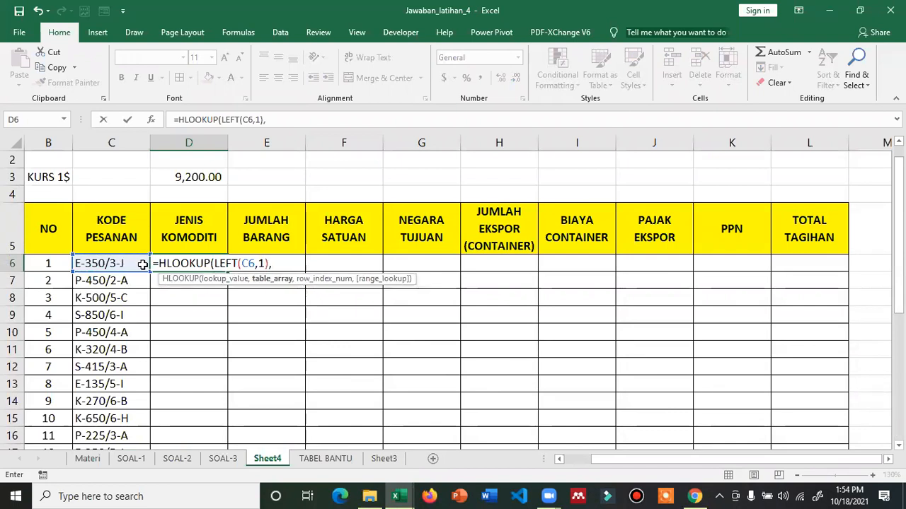
Complete the HLOOKUP in D6 with Tabel 2 as the absolute range $G$22:$K$24, row index 1 and FALSE
scroll(318, 332, down, 5)
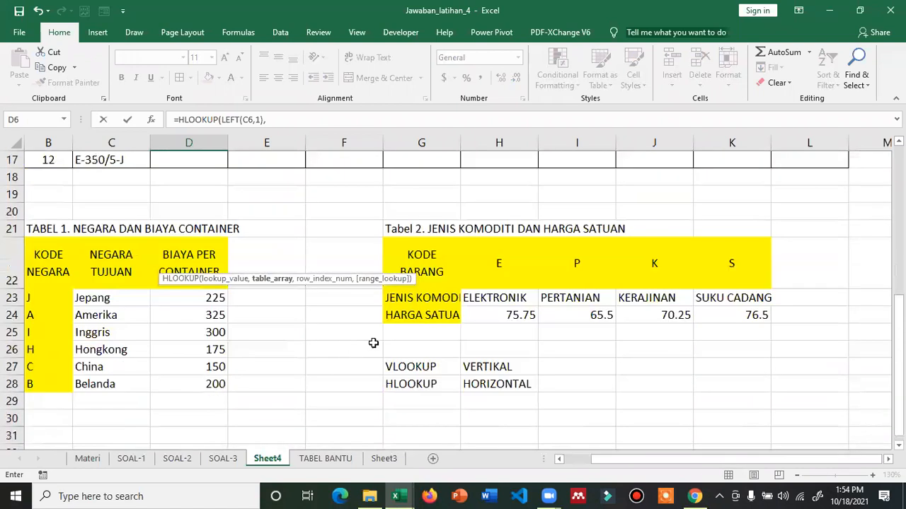
drag(428, 251, 716, 315)
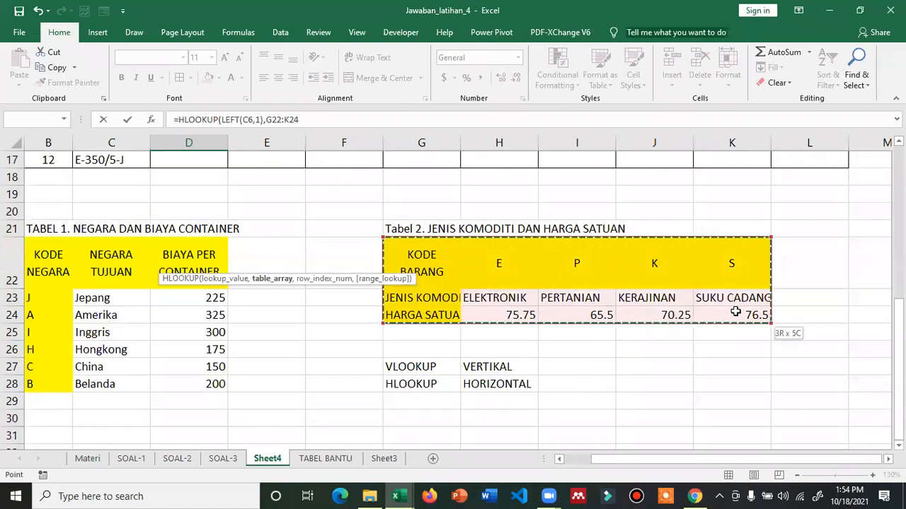
key(F4)
scroll(282, 314, up, 4)
scroll(282, 313, up, 2)
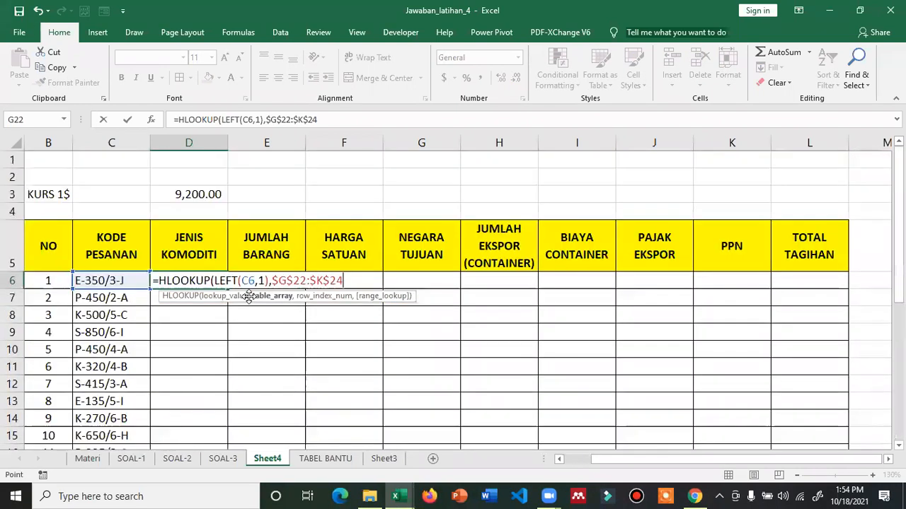
text(,)
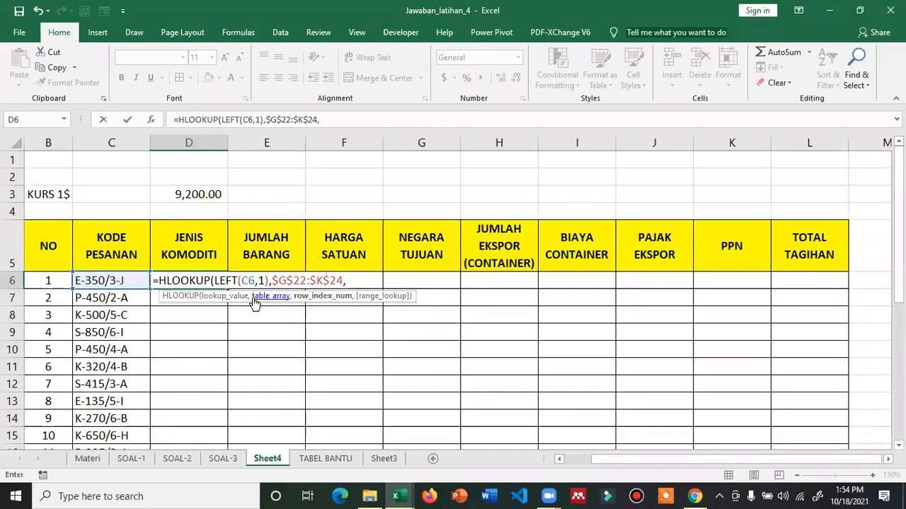
text(1,FA)
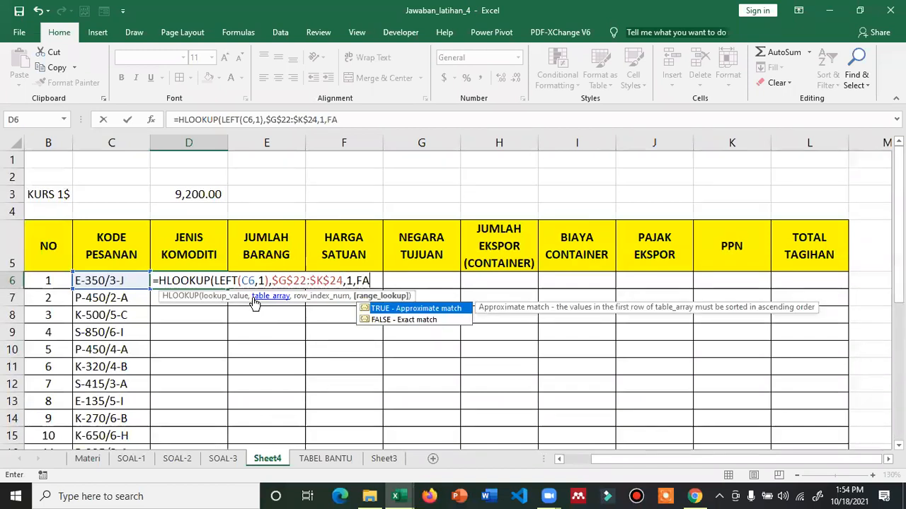
text(LSE))
key(Return)
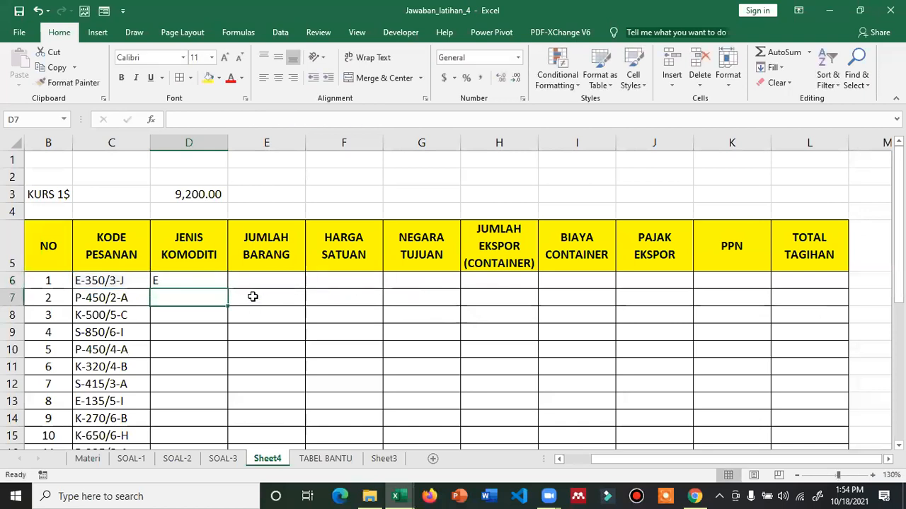
Check the commodity type row in Tabel 2 and set the row index of the HLOOKUP in D6 to 2
click(175, 281)
scroll(443, 410, down, 3)
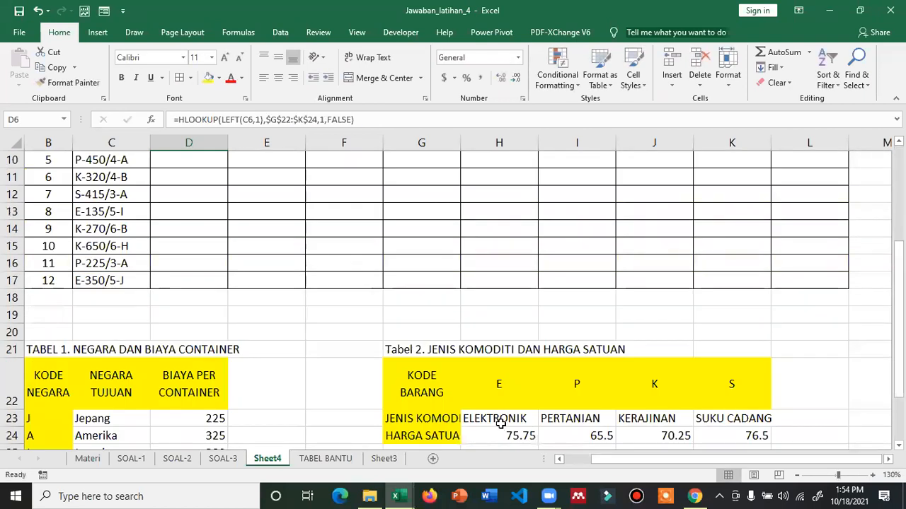
click(499, 418)
scroll(325, 321, up, 2)
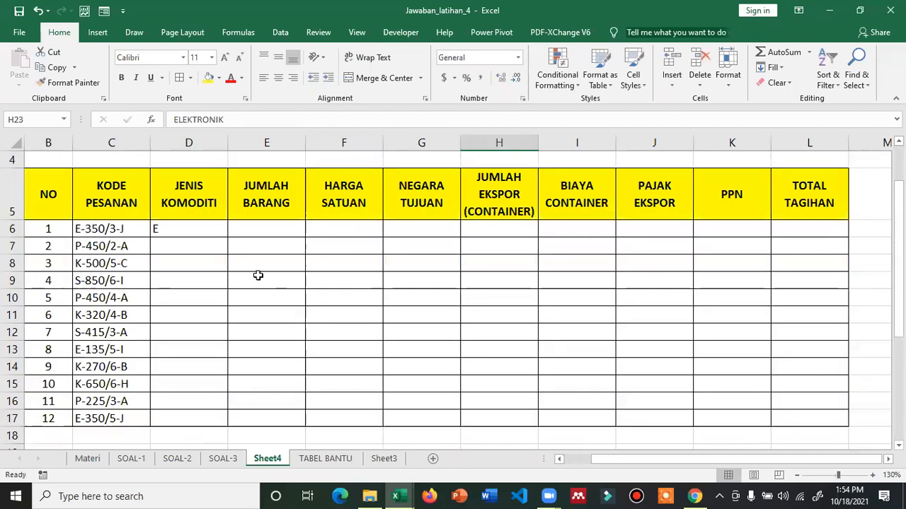
click(206, 230)
key(F2)
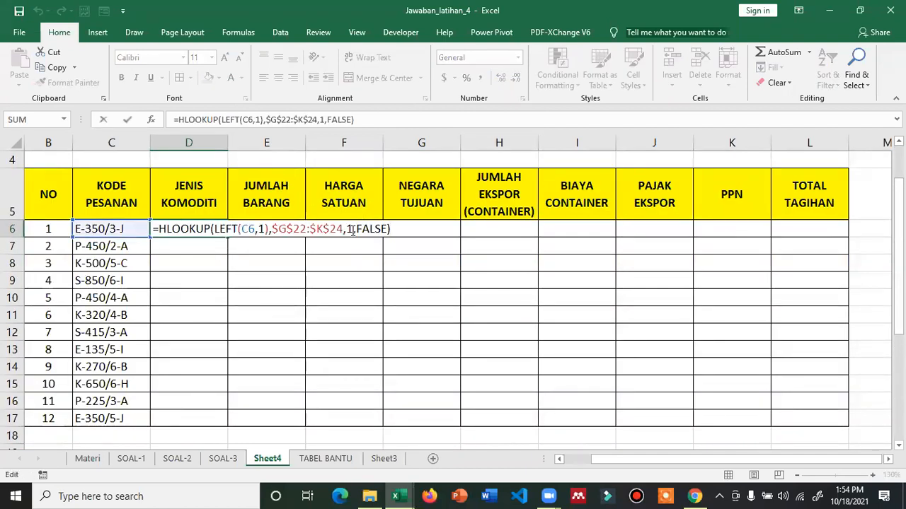
click(352, 228)
key(BackSpace)
text(2)
key(Return)
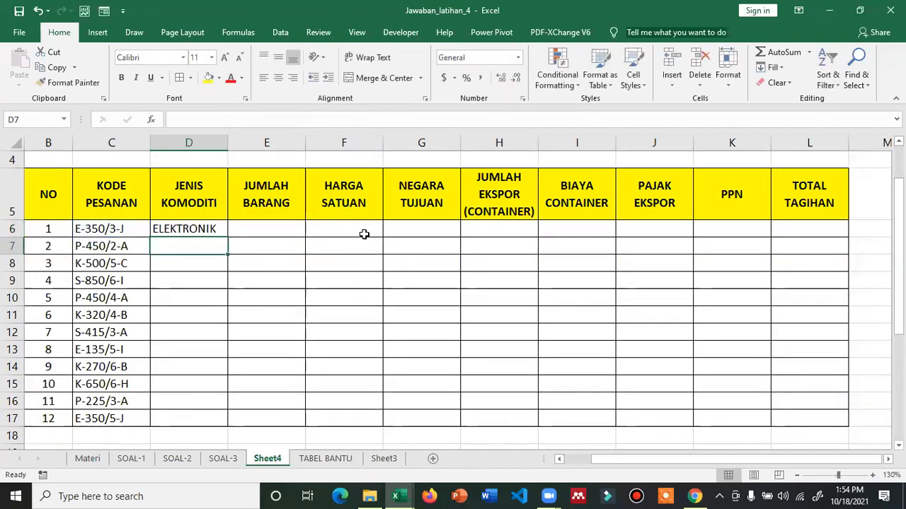
Fill the JENIS KOMODITI formula from D6 down to D17 and autofit the width of column D
click(216, 230)
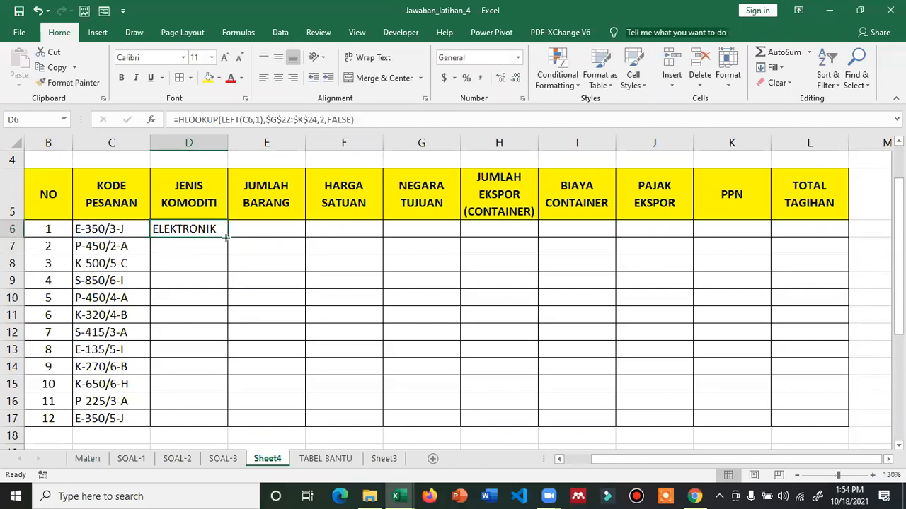
double_click(226, 237)
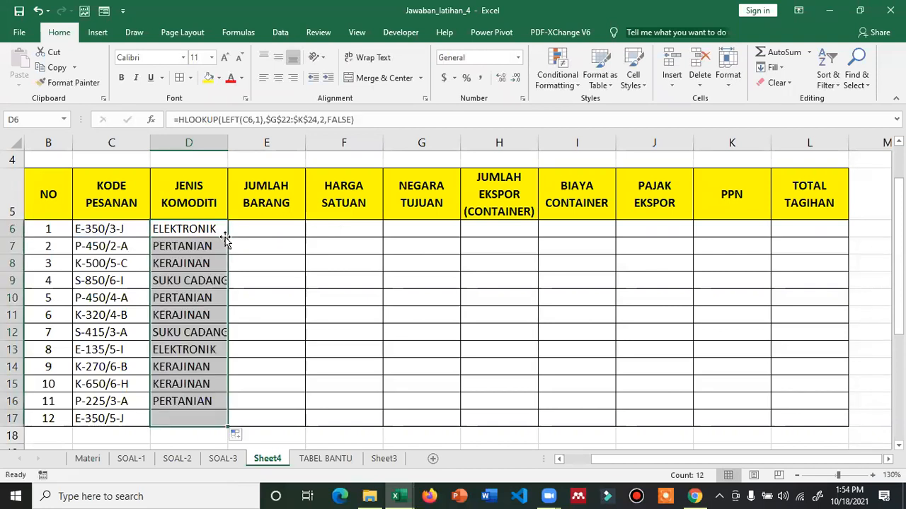
double_click(230, 142)
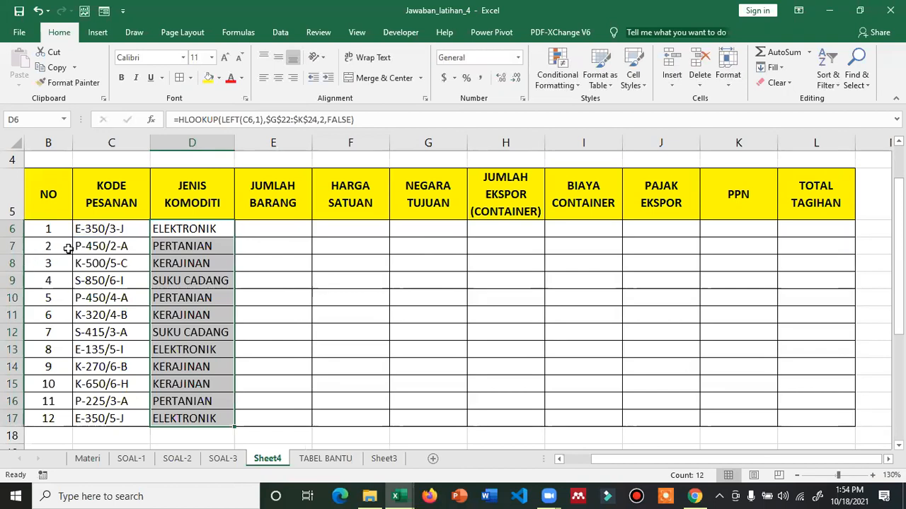
Test the lookup by changing the order code in C9 to P-850/6-I, and undo the change
double_click(84, 280)
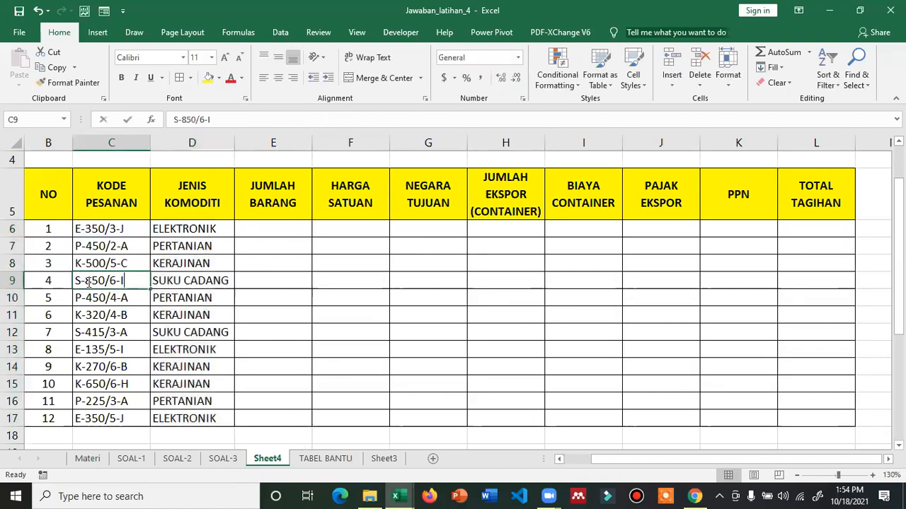
key(BackSpace)
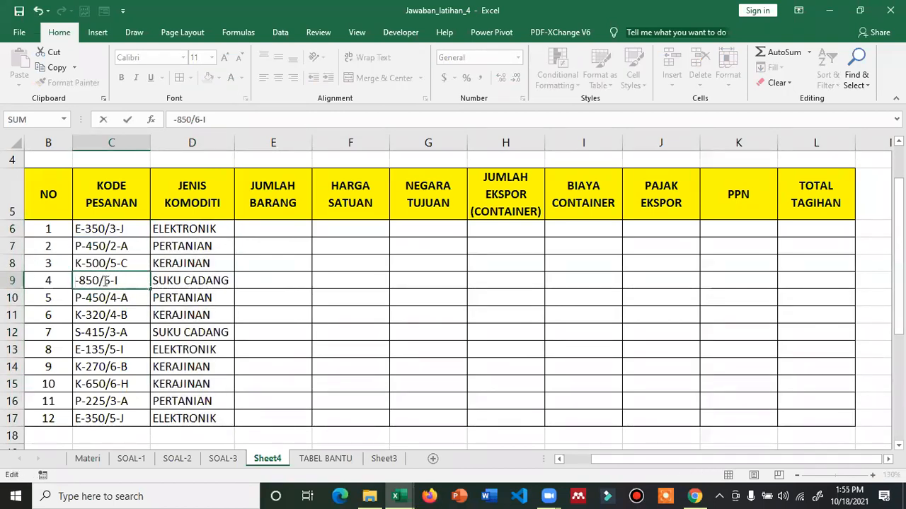
text(p)
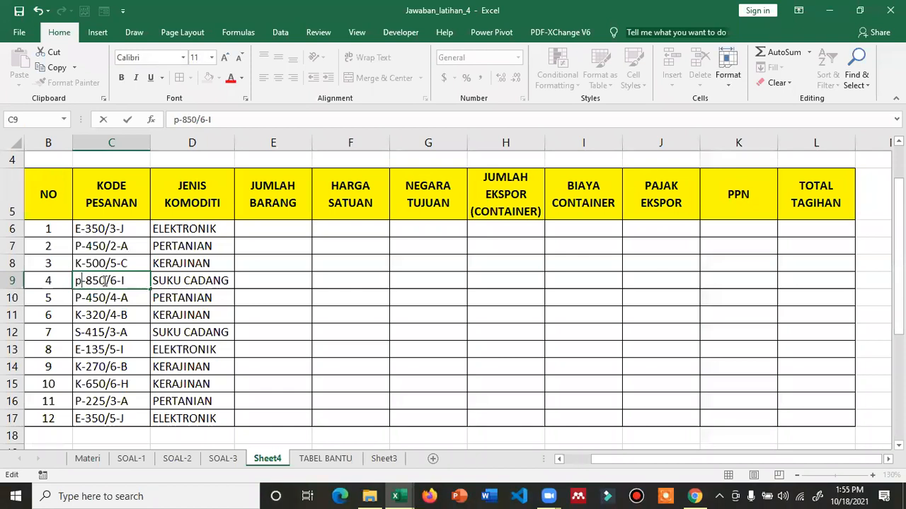
key(BackSpace)
text(p)
key(BackSpace)
text(P)
key(Return)
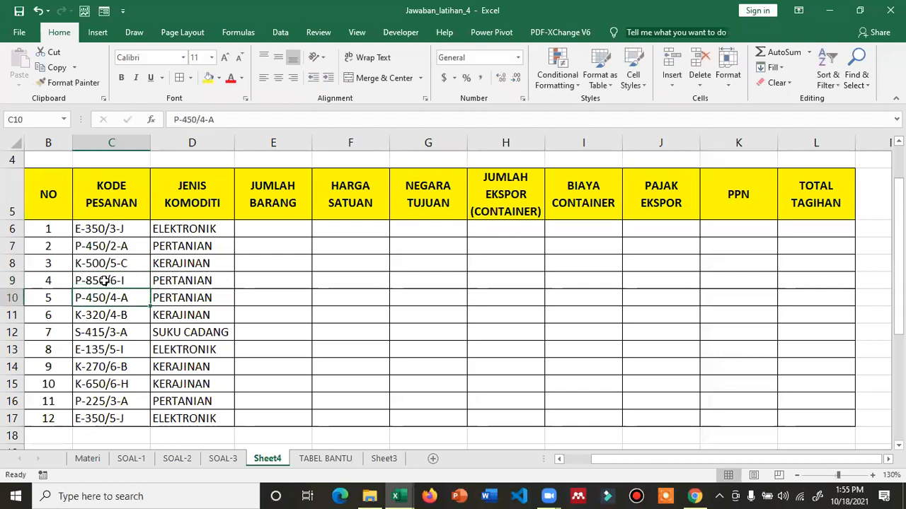
key(ctrl+z)
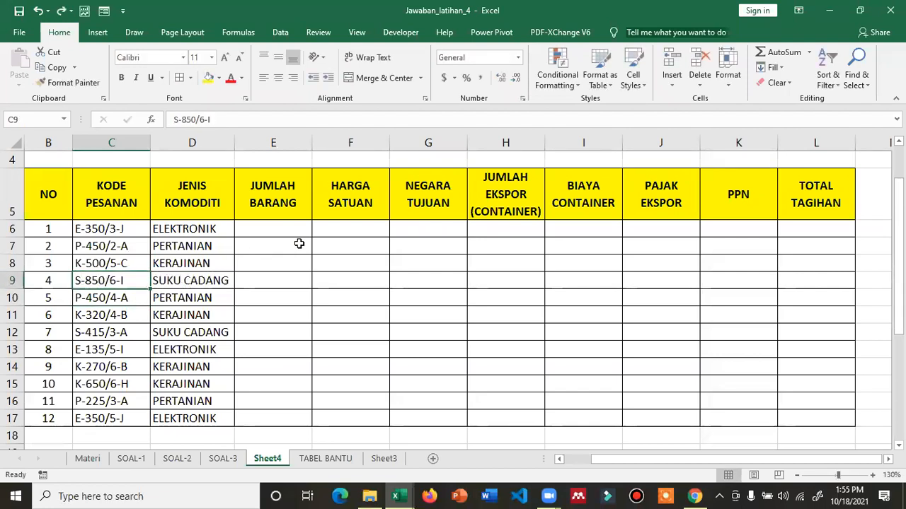
Review the lookup tables on Sheet4 and examine the HARGA SATUAN and JUMLAH BARANG formulas in row 10 of SOAL-3
scroll(340, 335, down, 4)
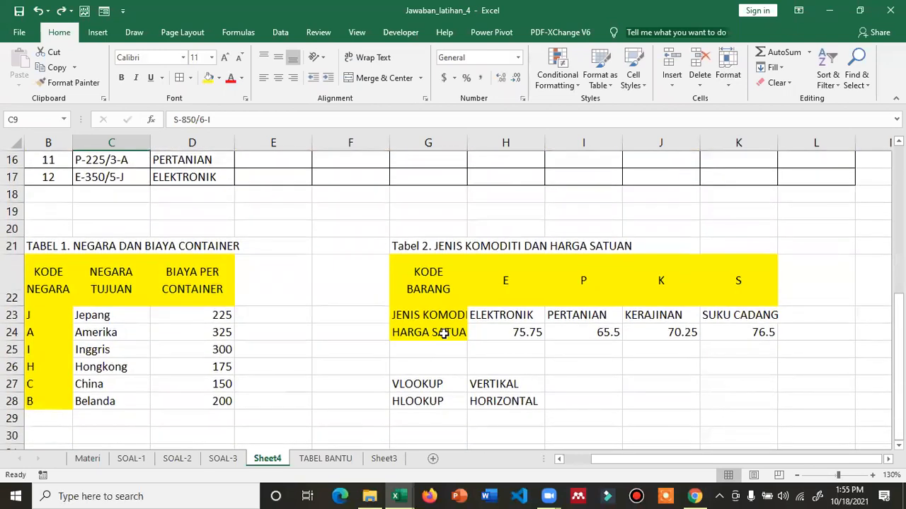
scroll(360, 303, up, 5)
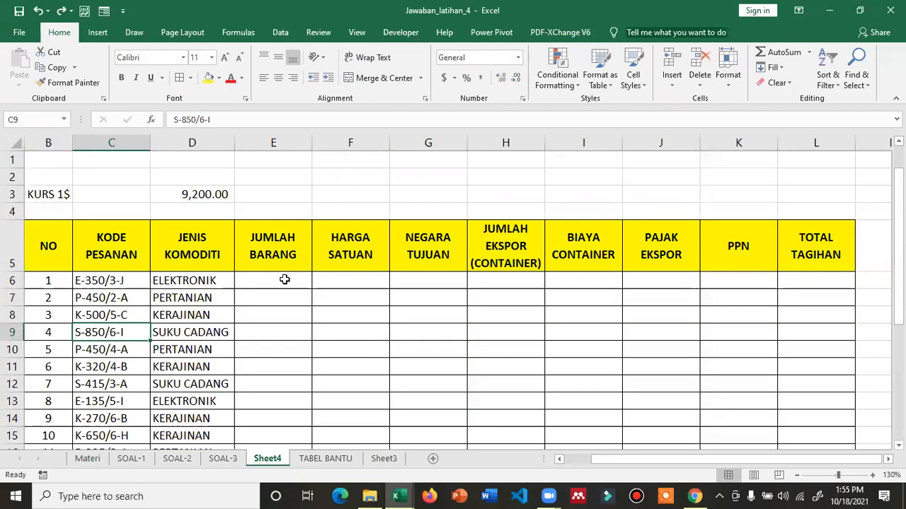
scroll(284, 279, down, 2)
scroll(285, 280, down, 2)
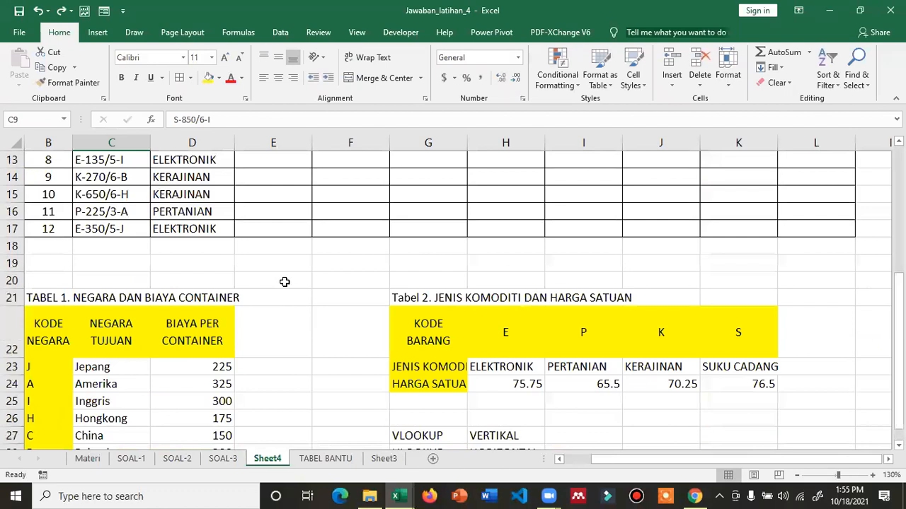
scroll(285, 281, up, 3)
click(231, 460)
scroll(245, 261, up, 2)
scroll(244, 239, up, 3)
click(245, 308)
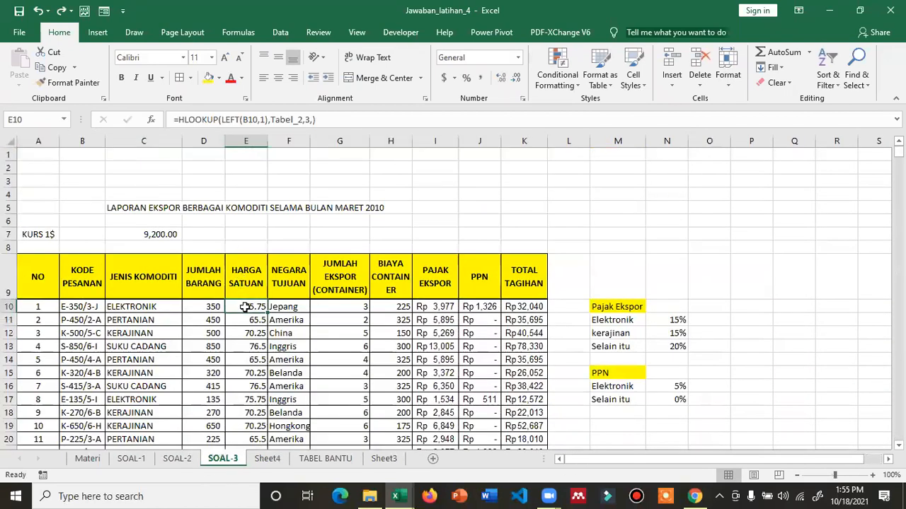
click(212, 308)
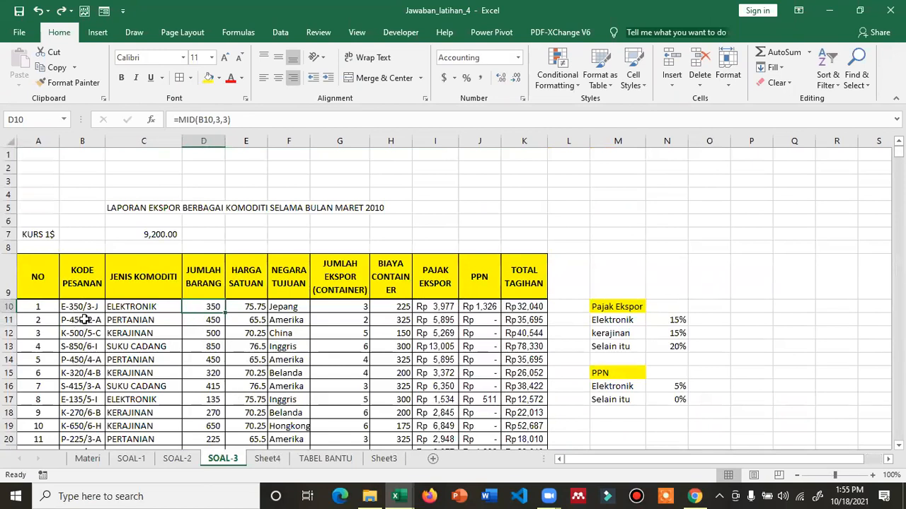
scroll(84, 320, up, 1)
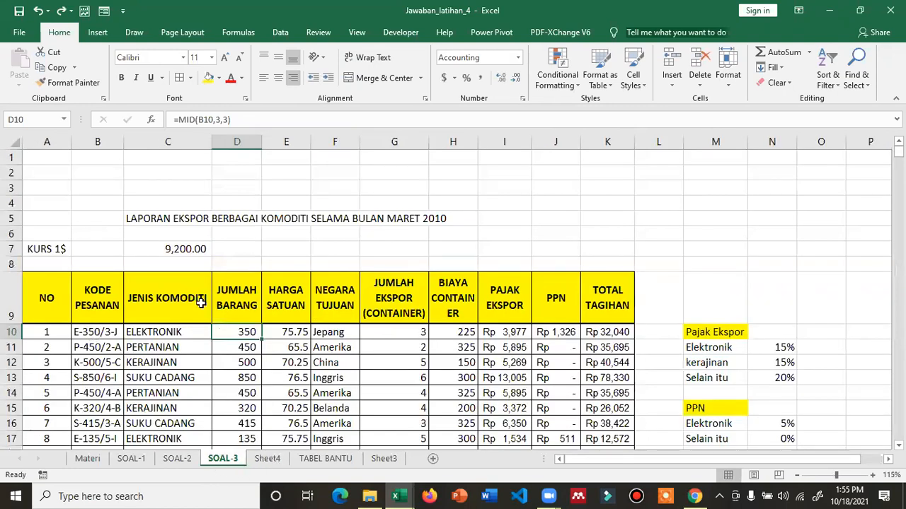
Copy the first order code from C6 on Sheet4 into F2 above the export table
key(ctrl+Page_Down)
click(259, 228)
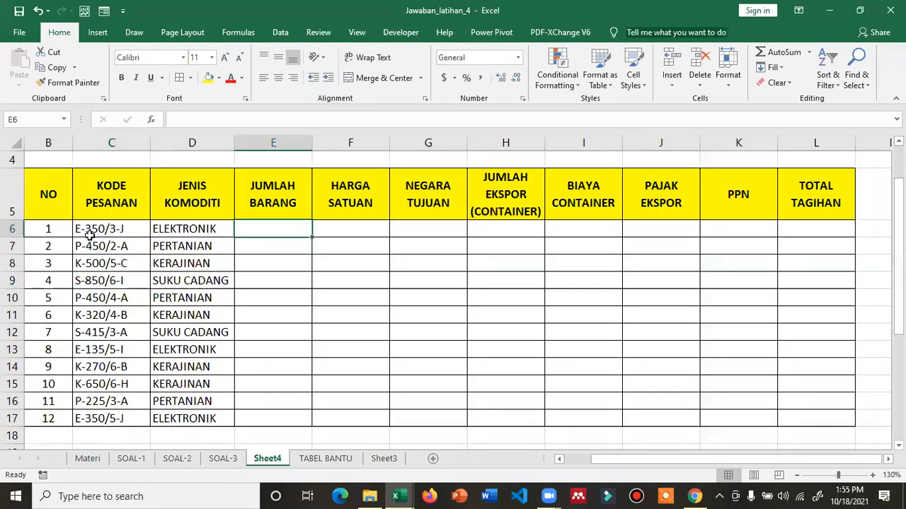
scroll(116, 245, up, 1)
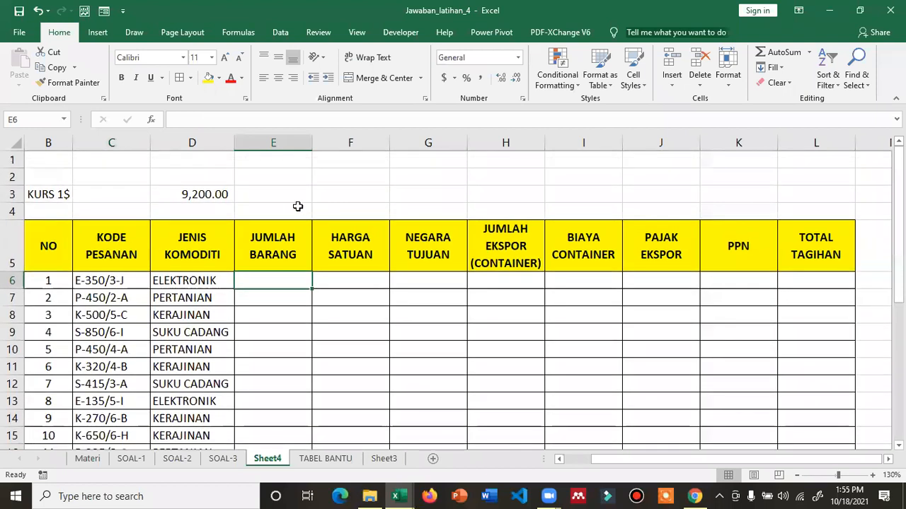
click(101, 284)
key(ctrl+c)
click(362, 177)
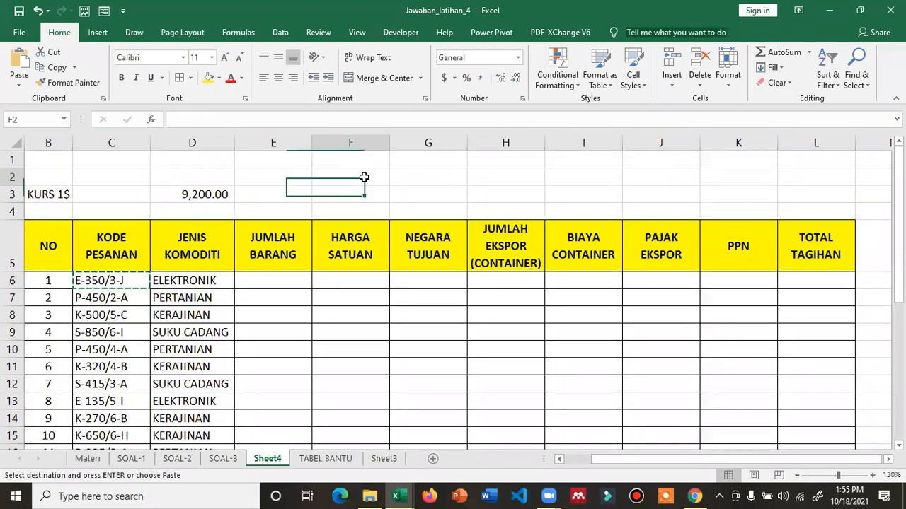
key(ctrl+v)
Add the note "E=JENIS KOMODITI" in G2 beside the sample order code
click(409, 178)
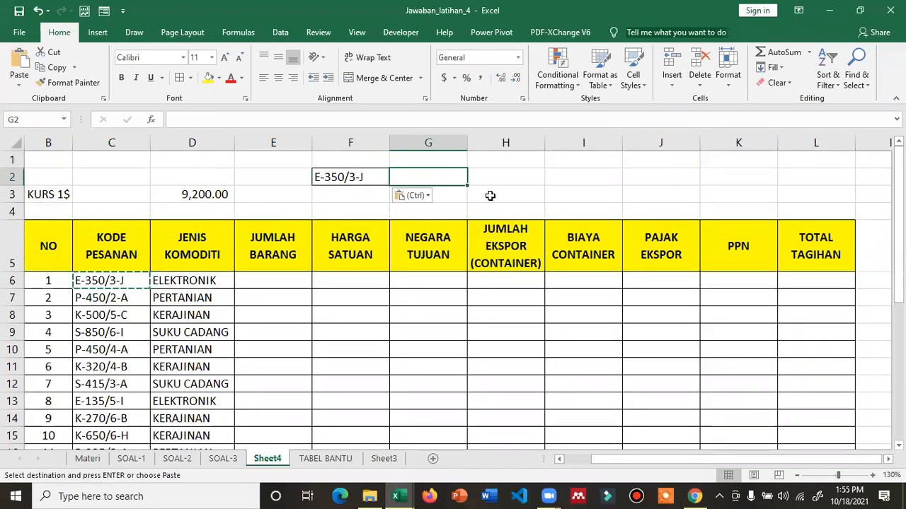
text(E)
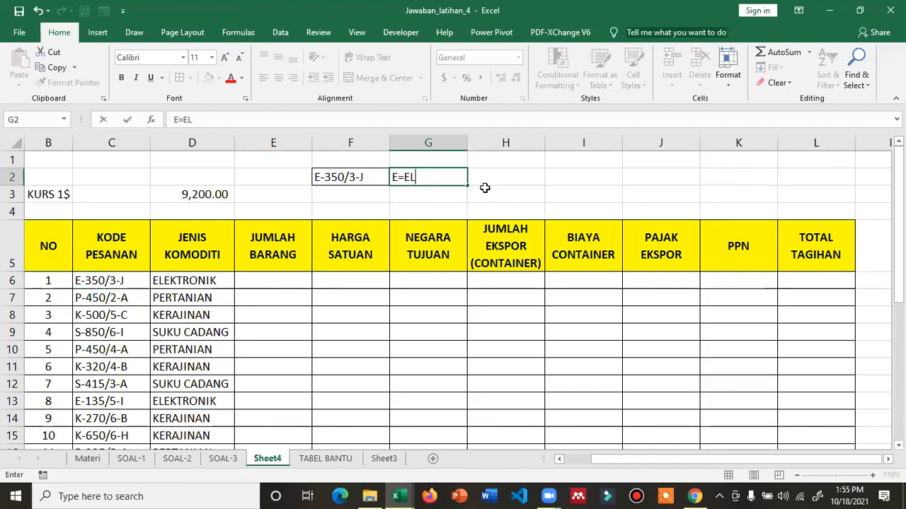
text(=JENIS KOMODI)
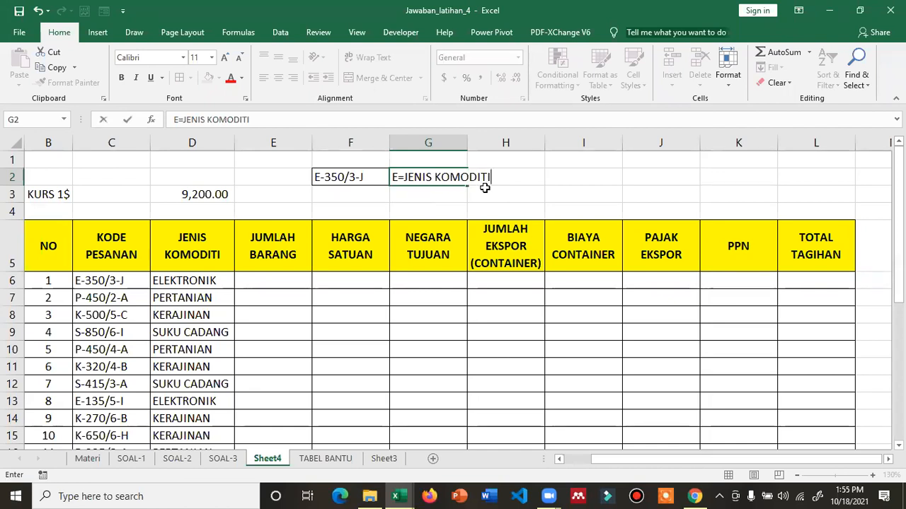
text(TI)
key(Return)
Add the note "350= JUMLAH BARANG" in G3 for the middle digits of the sample code
key(Left)
key(Right)
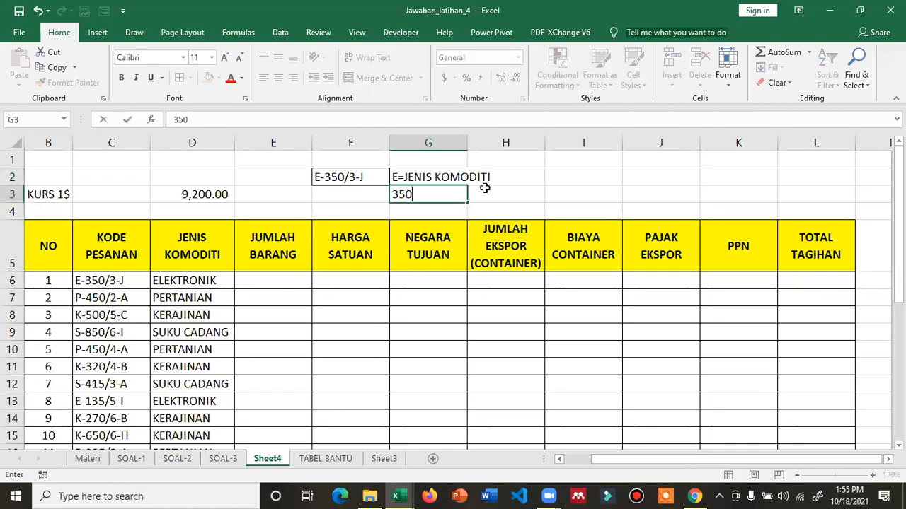
text(JUMLAH BARANG)
key(Return)
key(Up)
click(485, 189)
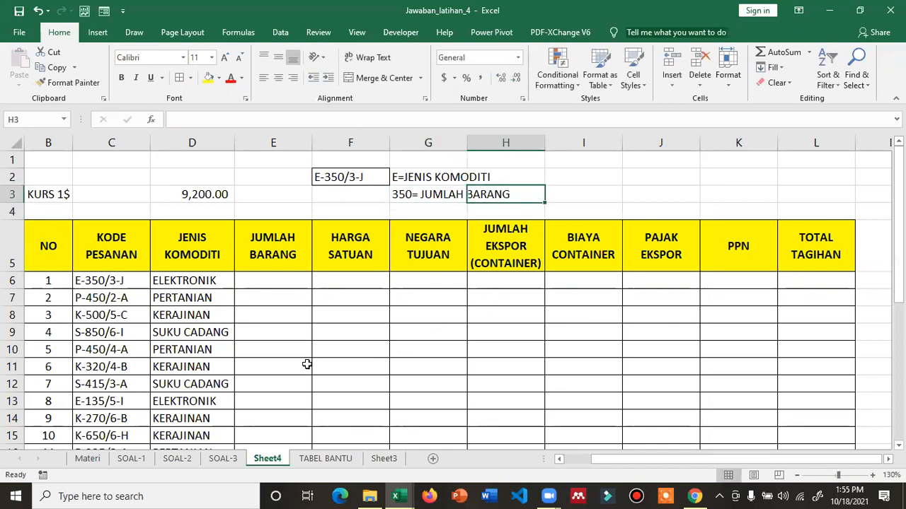
Examine the lookup tables on Sheet4 and the HARGA SATUAN and NEGARA TUJUAN formulas in row 10 of SOAL-3
scroll(221, 364, down, 4)
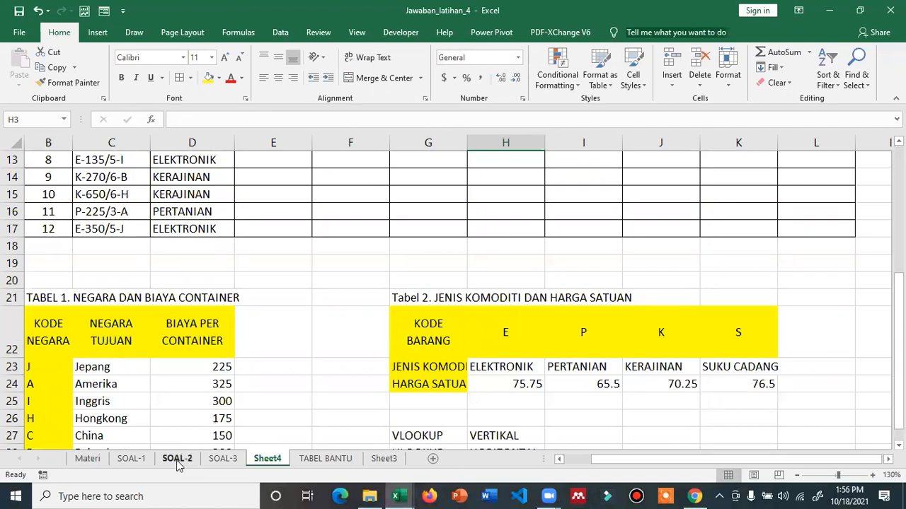
click(223, 459)
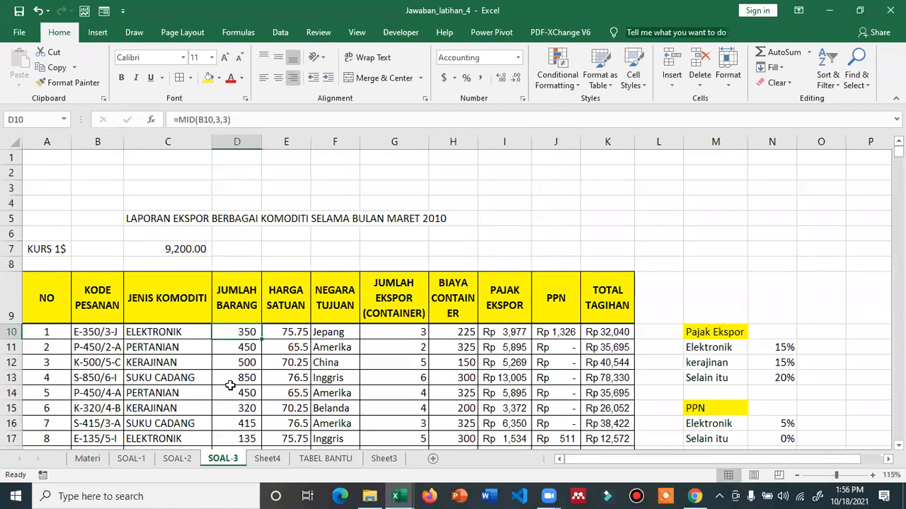
click(286, 337)
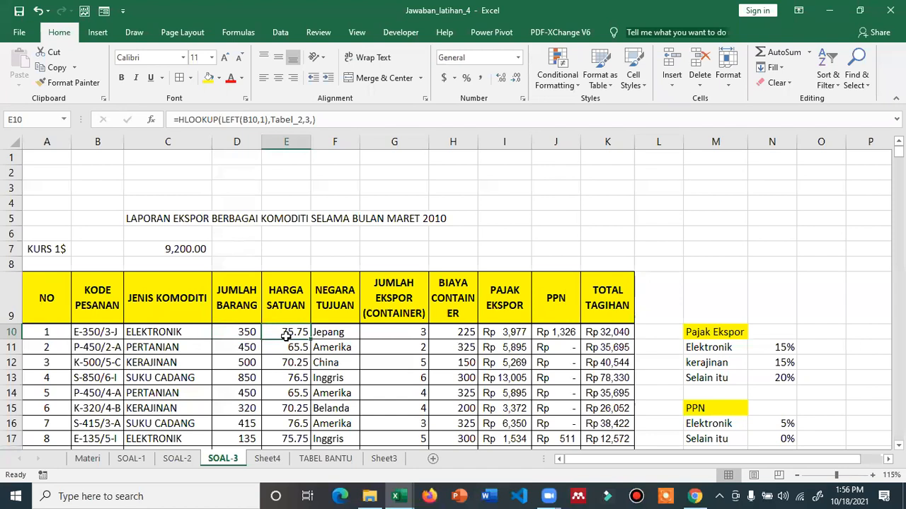
click(326, 333)
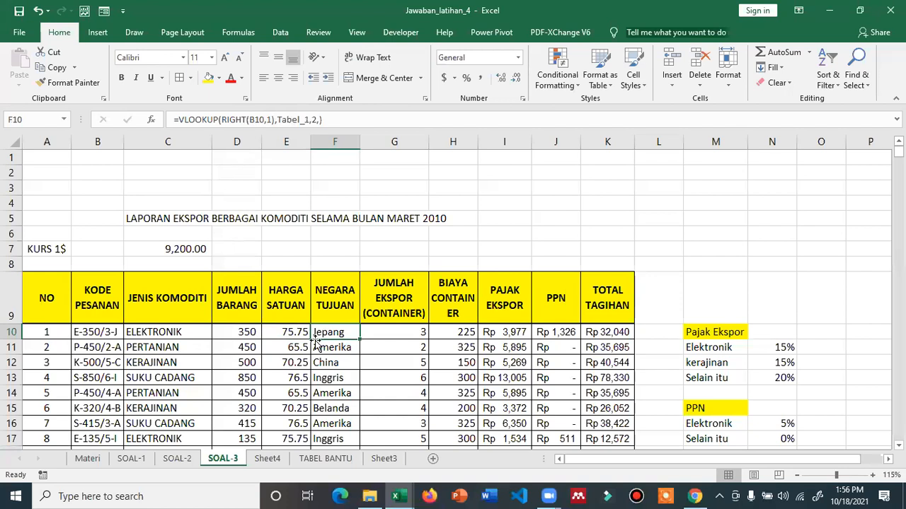
click(324, 458)
click(266, 459)
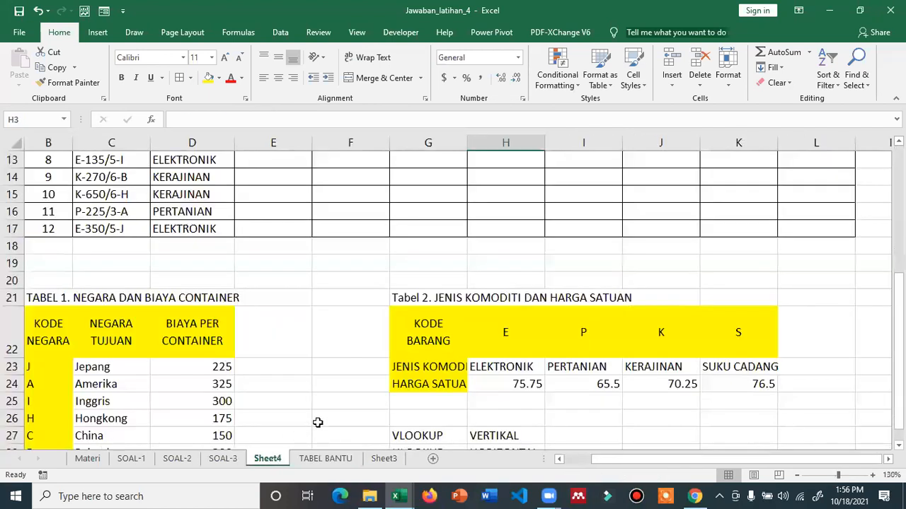
click(384, 458)
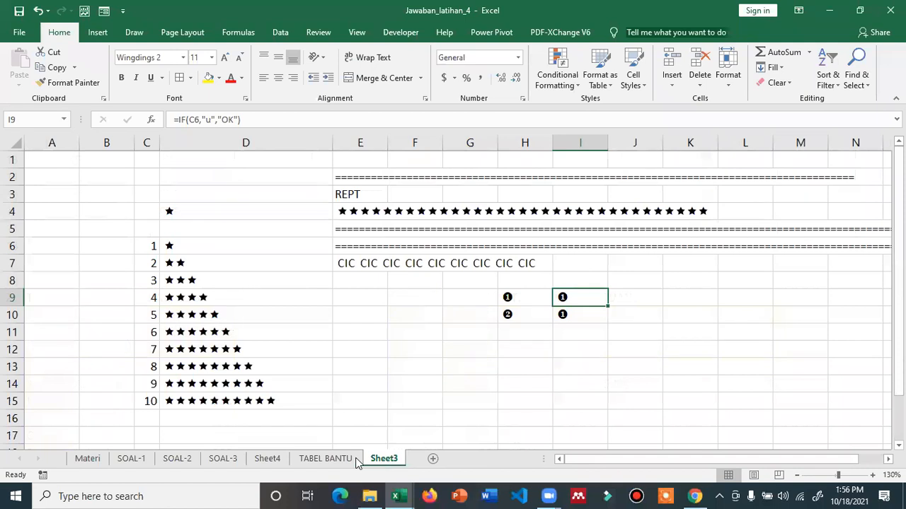
click(272, 460)
scroll(290, 368, up, 1)
scroll(290, 368, up, 3)
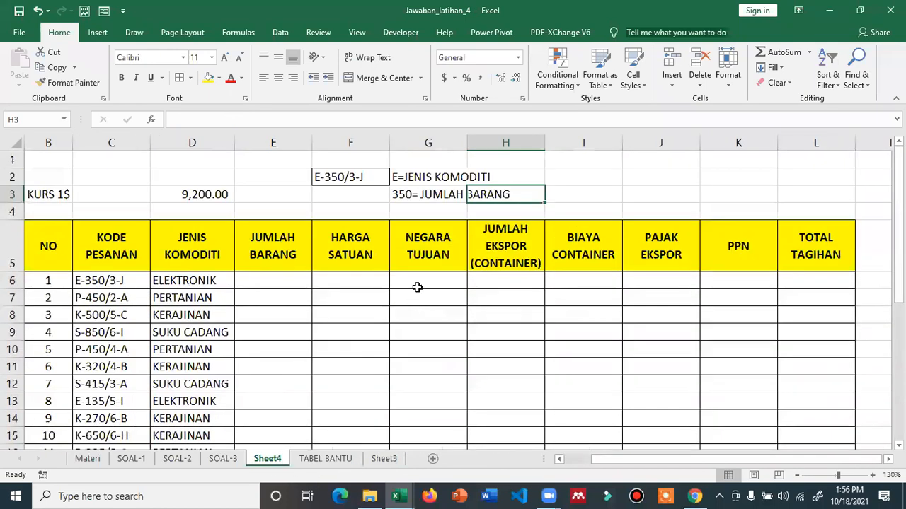
Add the note "J=NEGARA TUJUAN" in G4 on Sheet4 for the last letter of the sample code
click(453, 215)
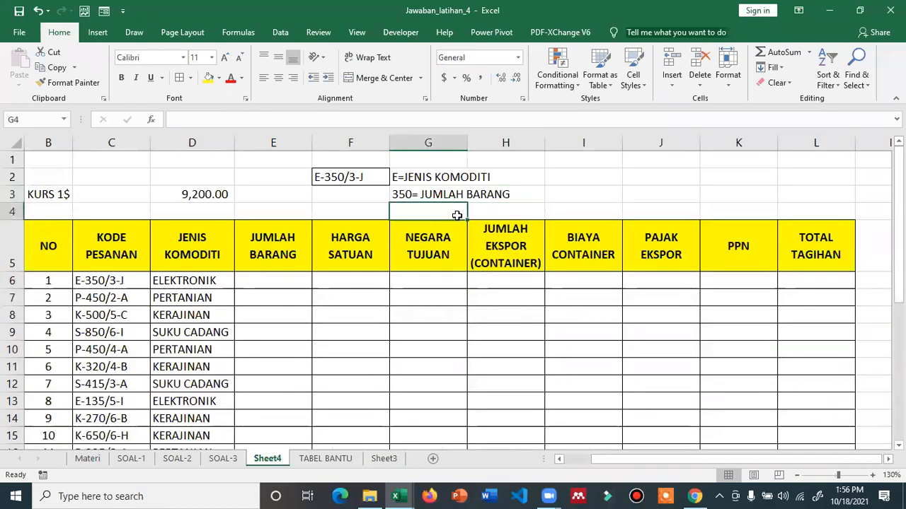
text(j=)
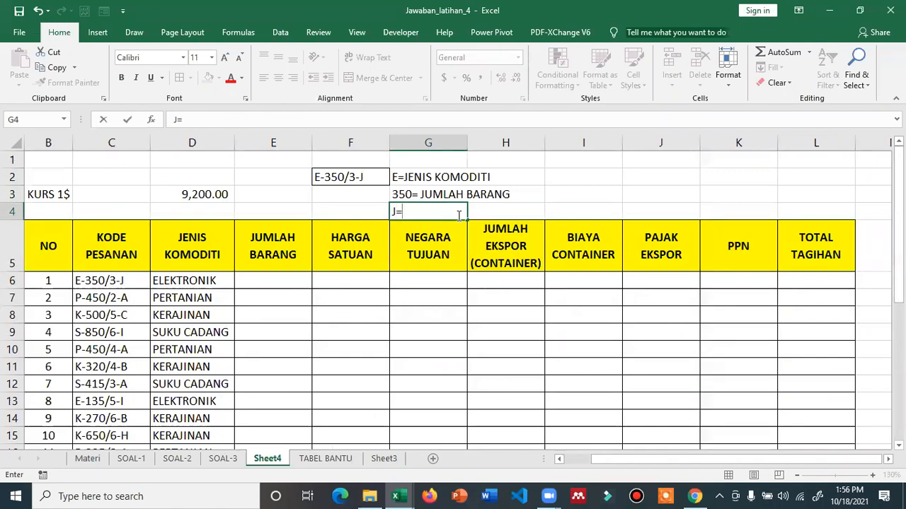
scroll(251, 347, down, 4)
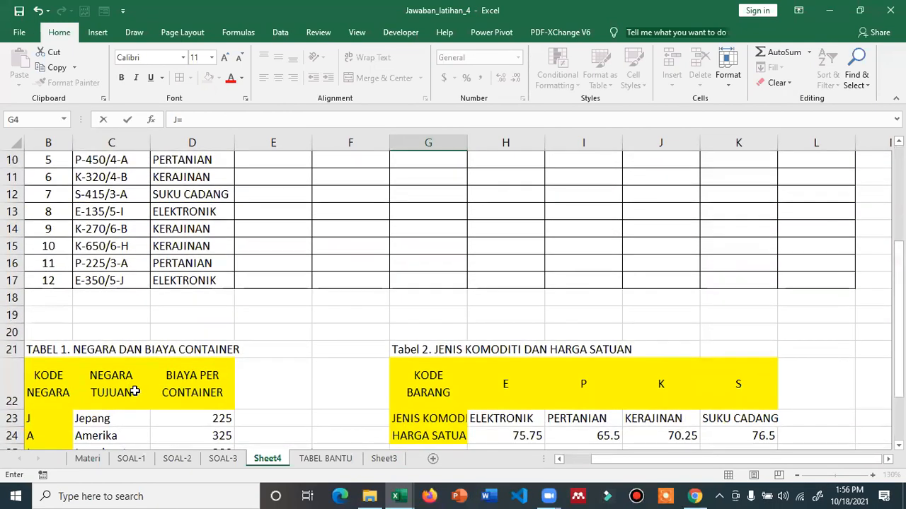
scroll(411, 241, up, 4)
text(N)
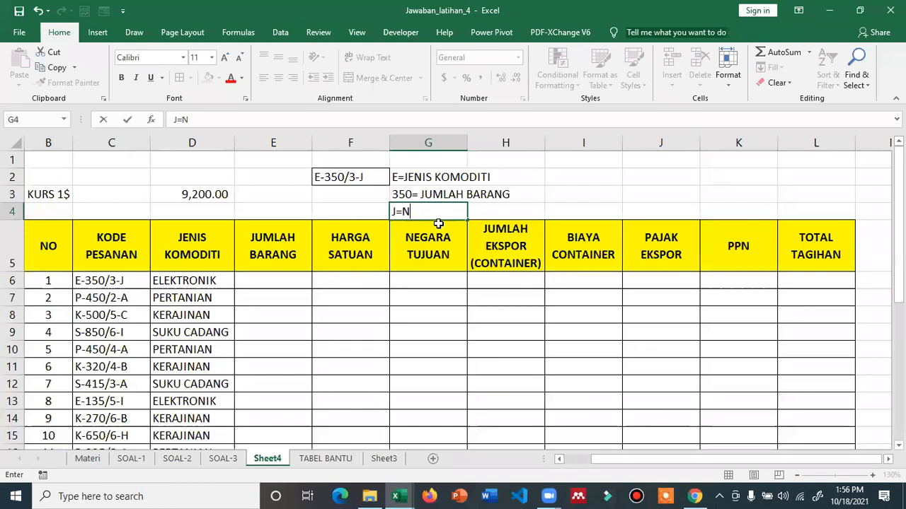
text(EGARA TUJUAN)
key(Return)
key(Up)
key(Right)
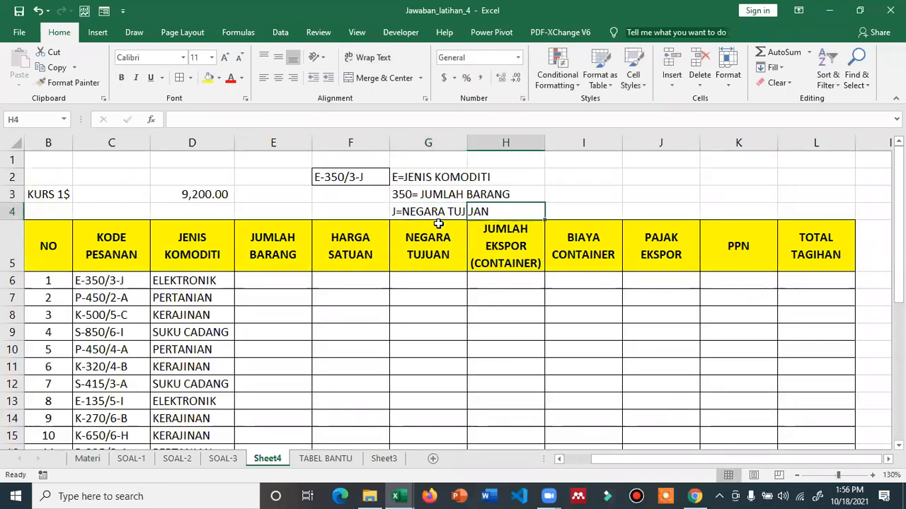
Enter =MID(C6,3,3) in E6 to extract JUMLAH BARANG from the first order code
key(Down)
key(Down)
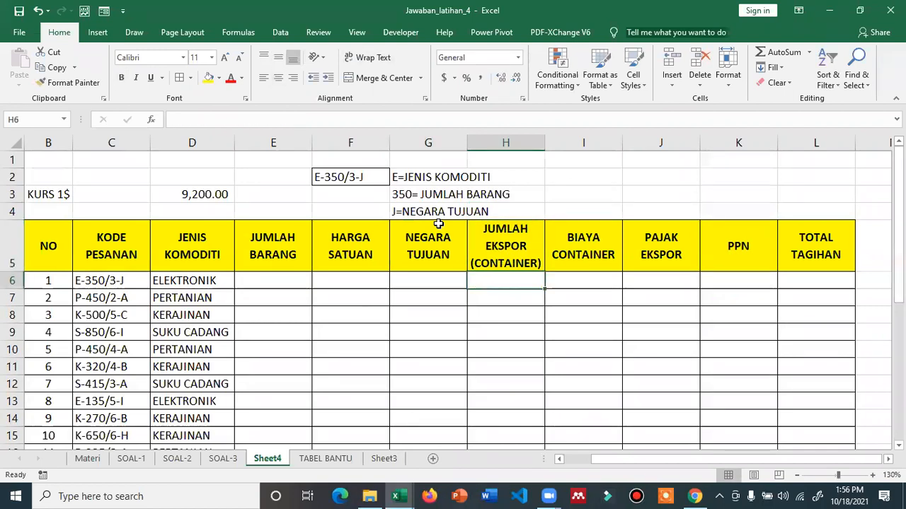
key(Left)
key(Left)
key(Left)
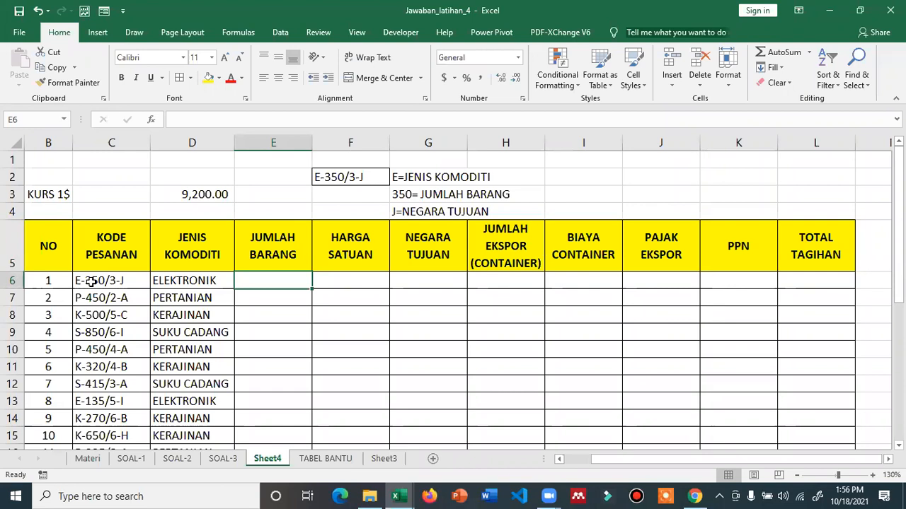
scroll(95, 337, down, 1)
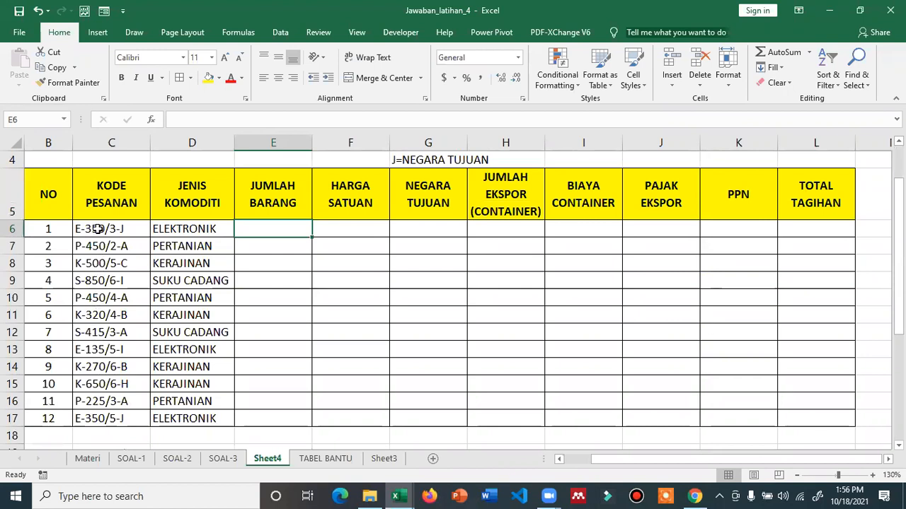
scroll(208, 262, up, 1)
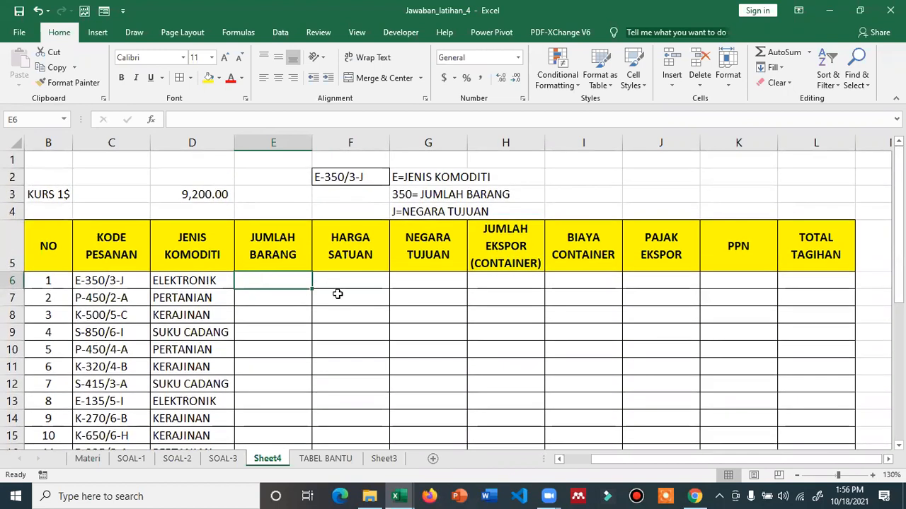
text(=MID()
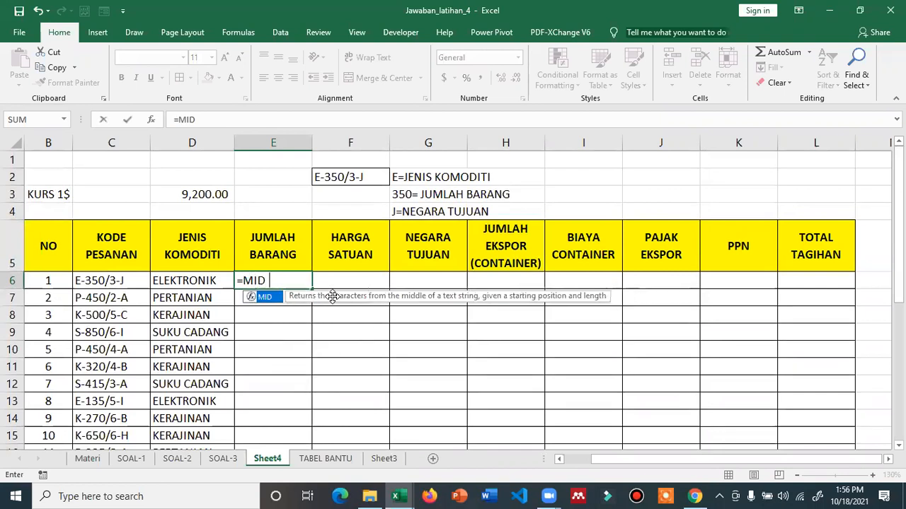
click(120, 282)
text(,)
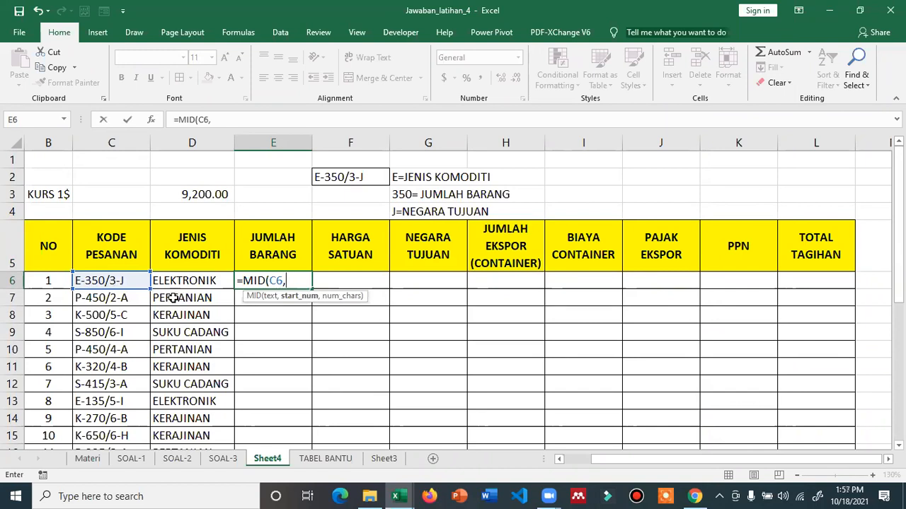
text(3,3)
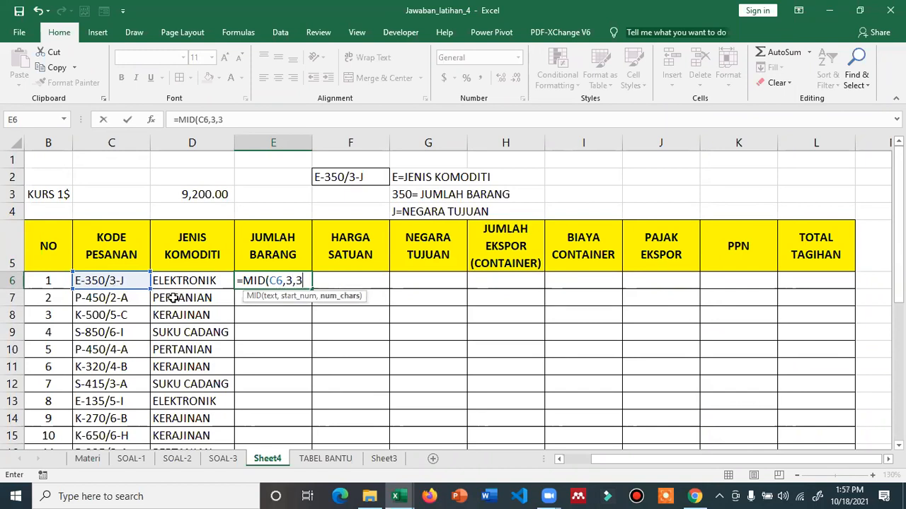
text())
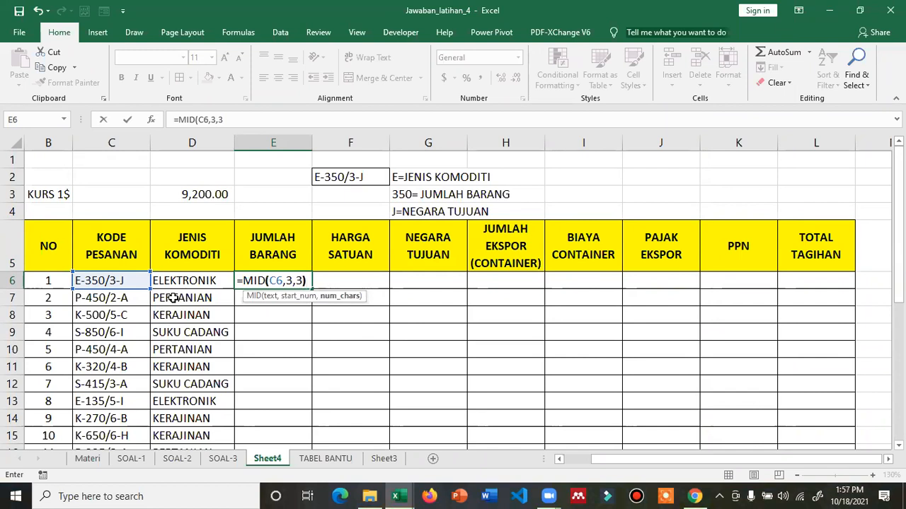
key(Return)
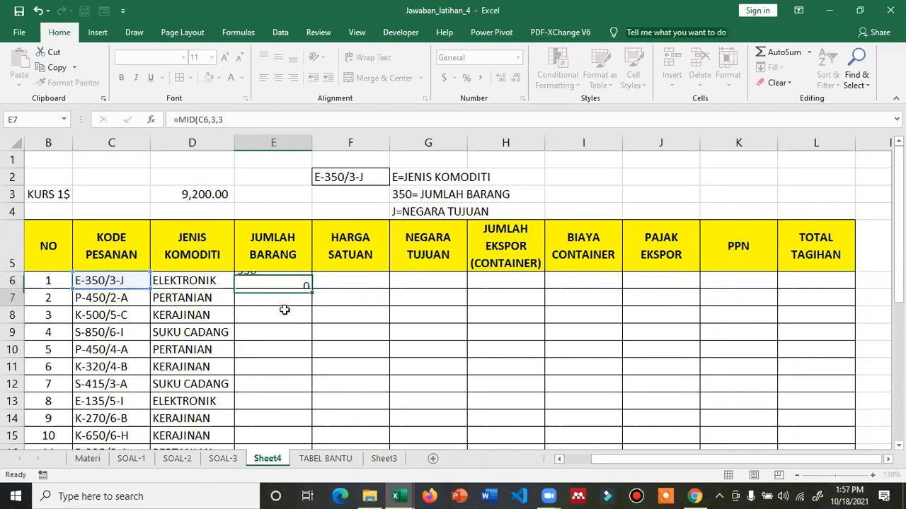
Fill the JUMLAH BARANG formula from E6 down to E17 and center the values
click(283, 281)
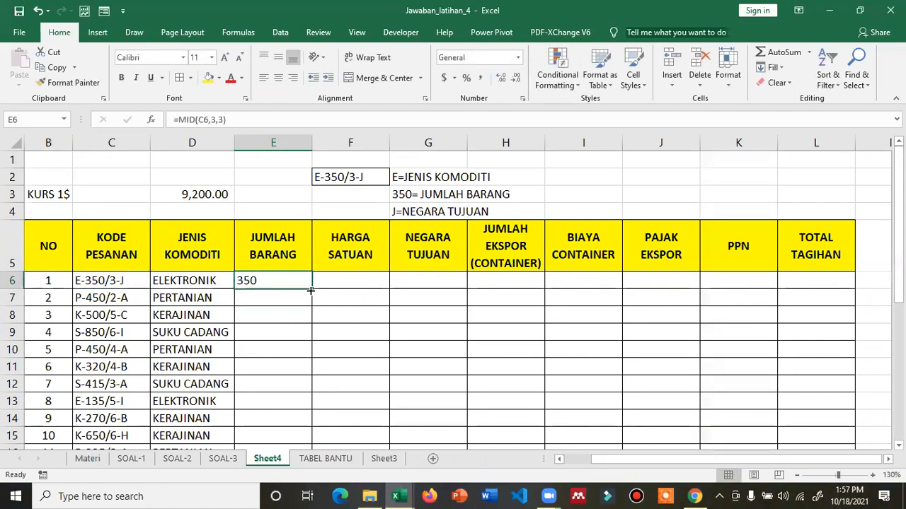
double_click(311, 290)
scroll(297, 376, down, 1)
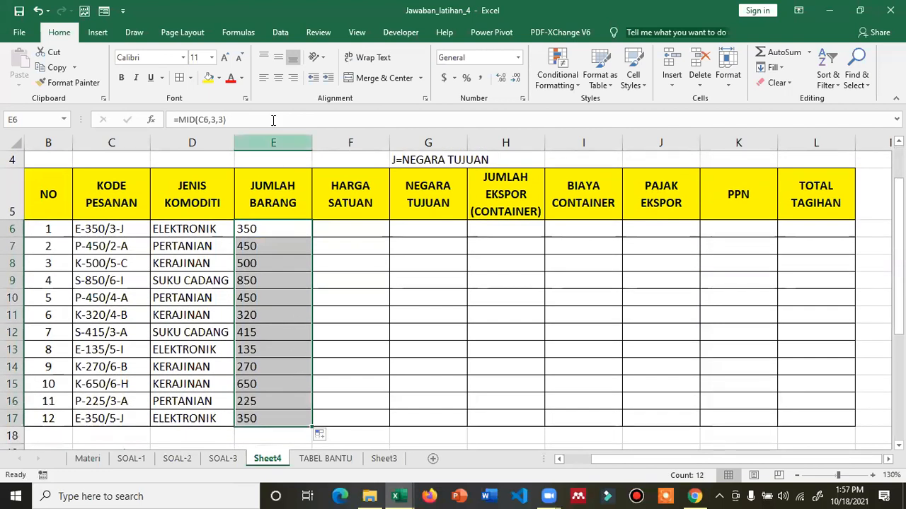
click(283, 79)
Test the MID formula by changing the order code in C17 to E-3250/5-J, and check the formulas in E17 and E16
click(105, 285)
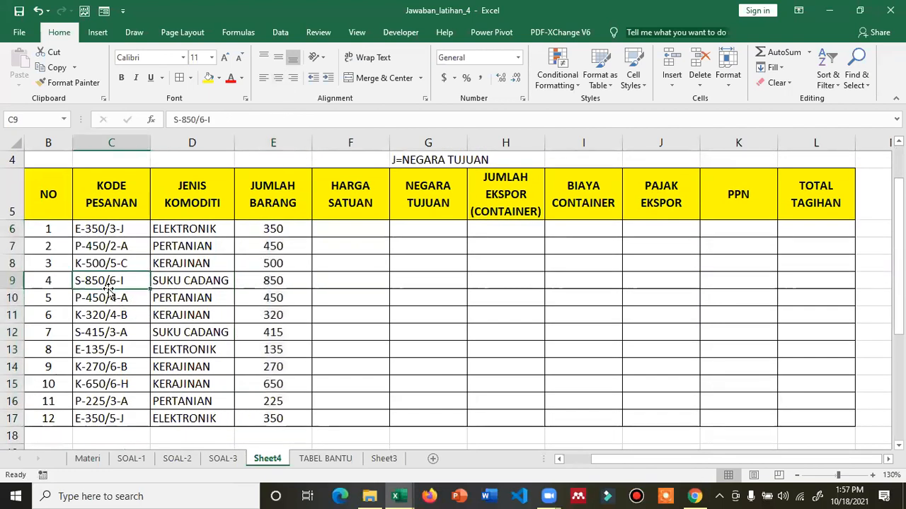
double_click(92, 418)
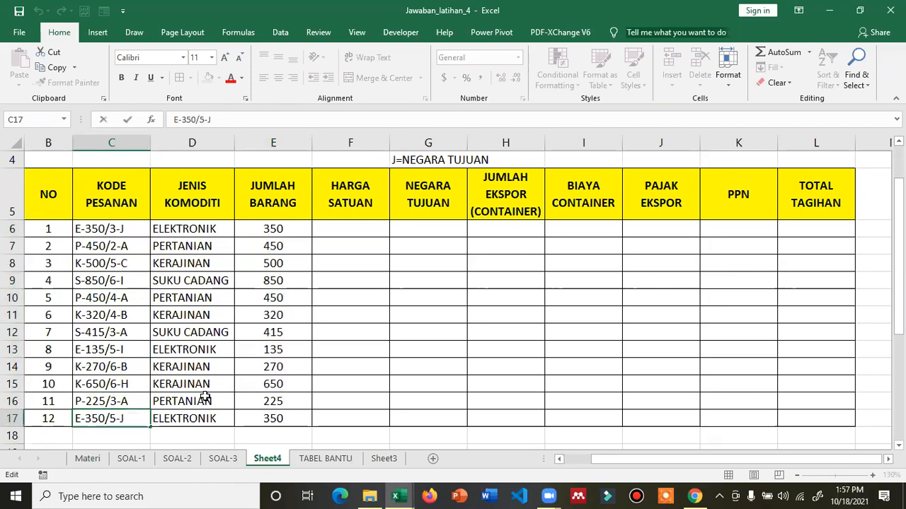
text(2)
key(Return)
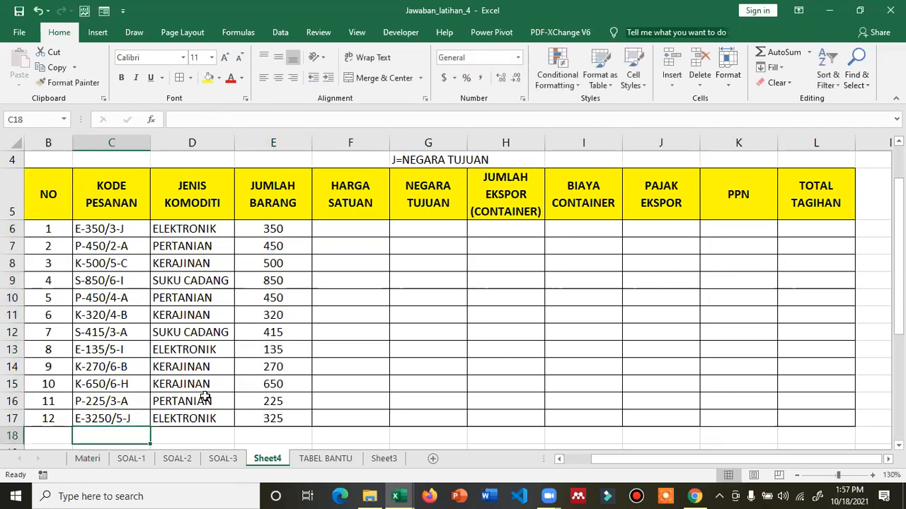
key(Up)
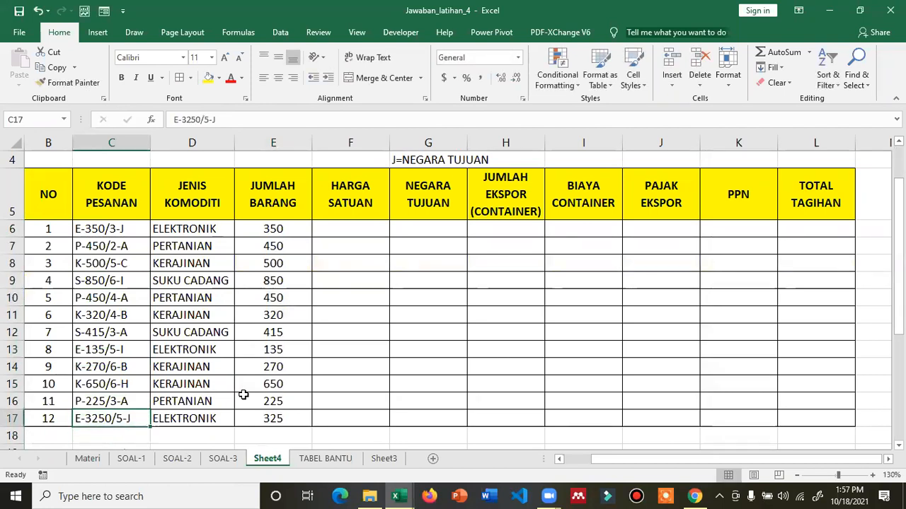
click(257, 415)
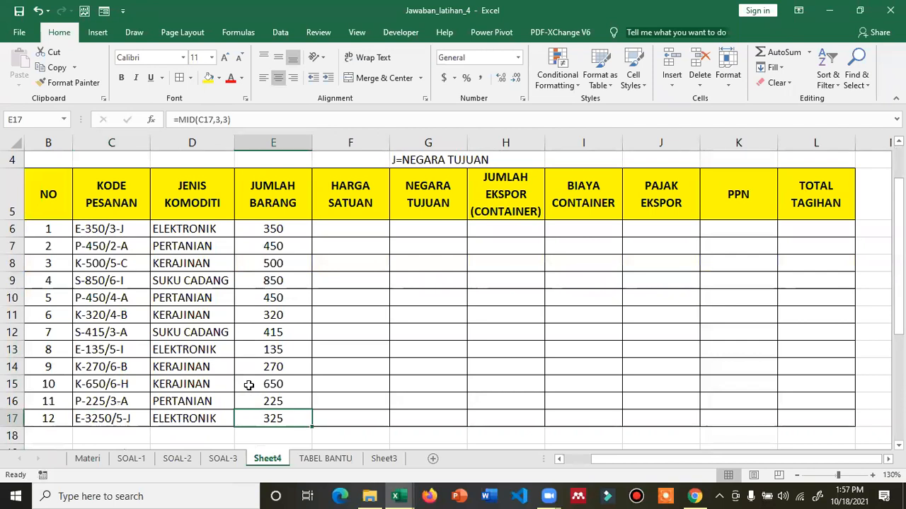
click(278, 401)
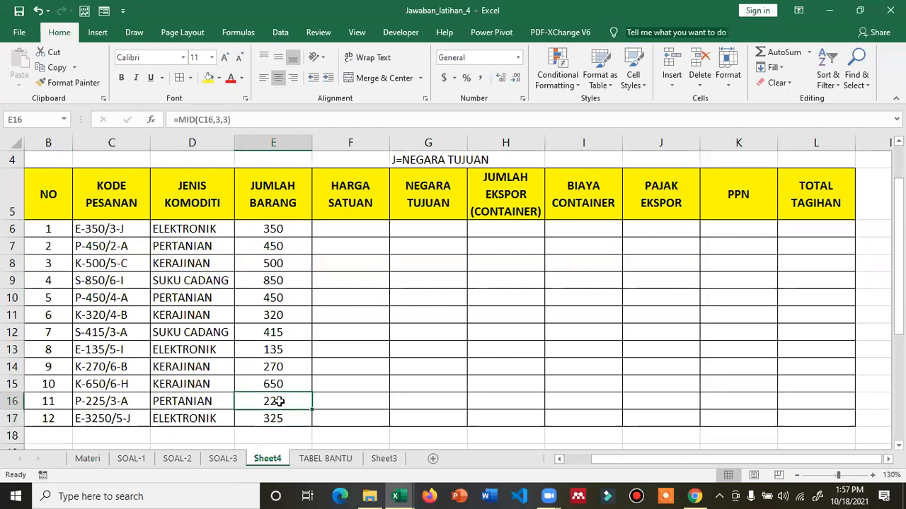
Restore the order code in C17 to E-325/5-J
click(112, 416)
double_click(126, 414)
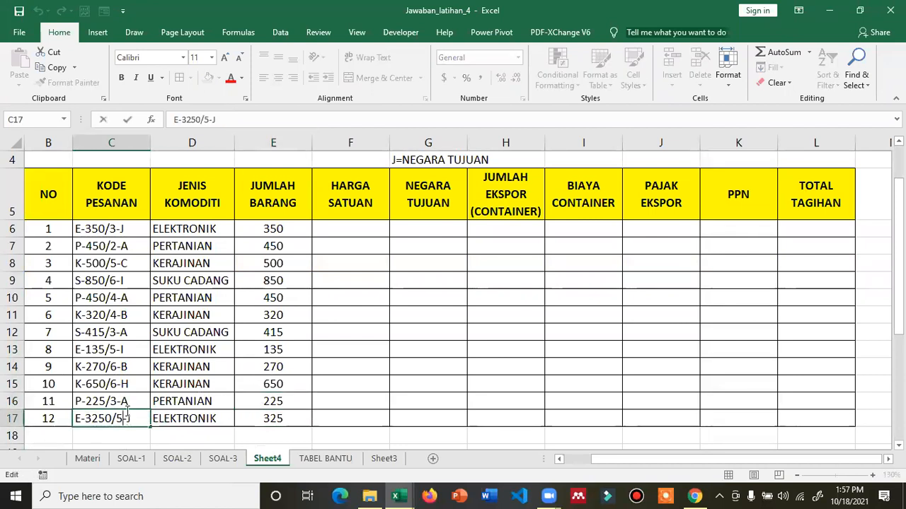
key(BackSpace)
key(Return)
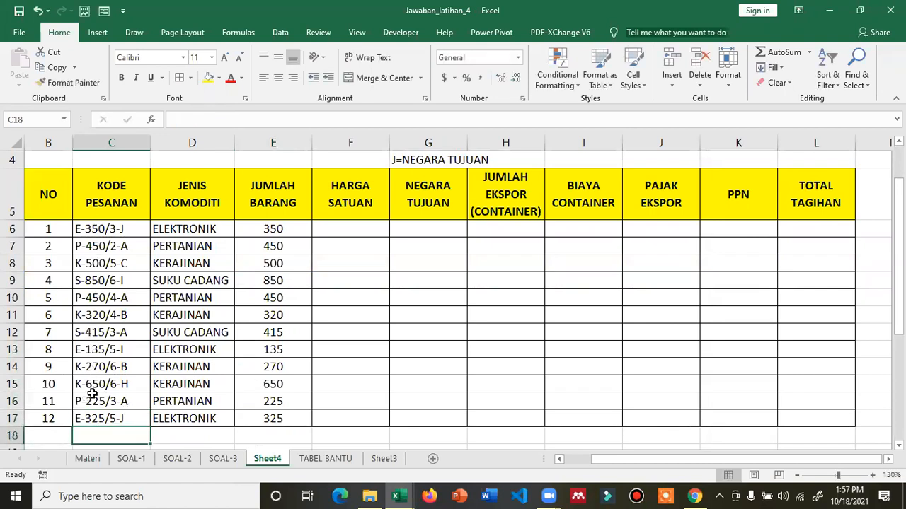
Test the MID formula with the order code P-25/3-A in C16, and undo that change
click(96, 409)
double_click(99, 401)
key(BackSpace)
key(Return)
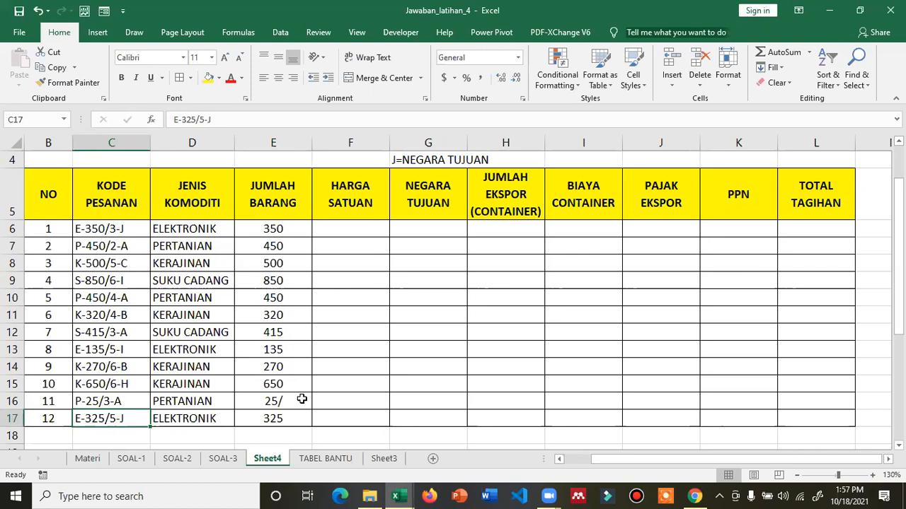
key(ctrl+z)
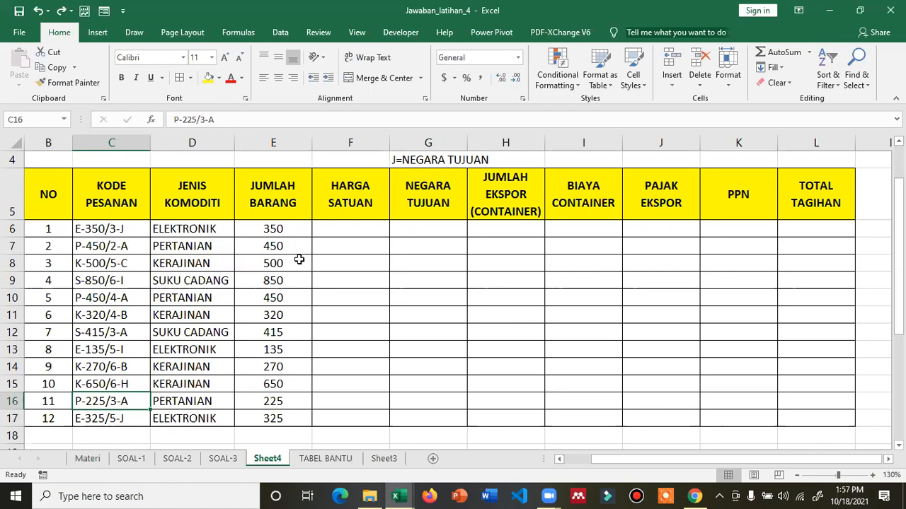
Copy the JENIS KOMODITI formula from D6 into the HARGA SATUAN cell F6, and check the original formula in D6
scroll(299, 263, down, 3)
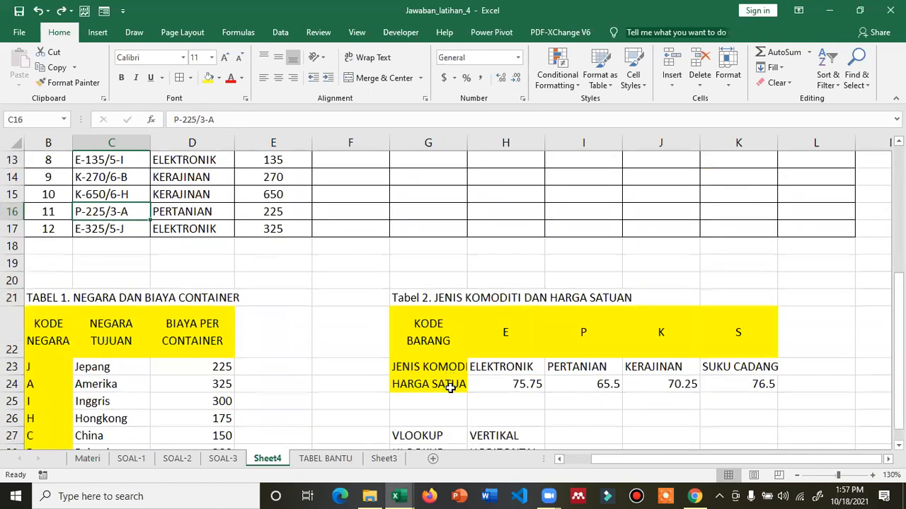
scroll(404, 363, up, 4)
click(198, 282)
key(ctrl+c)
click(344, 280)
key(ctrl+v)
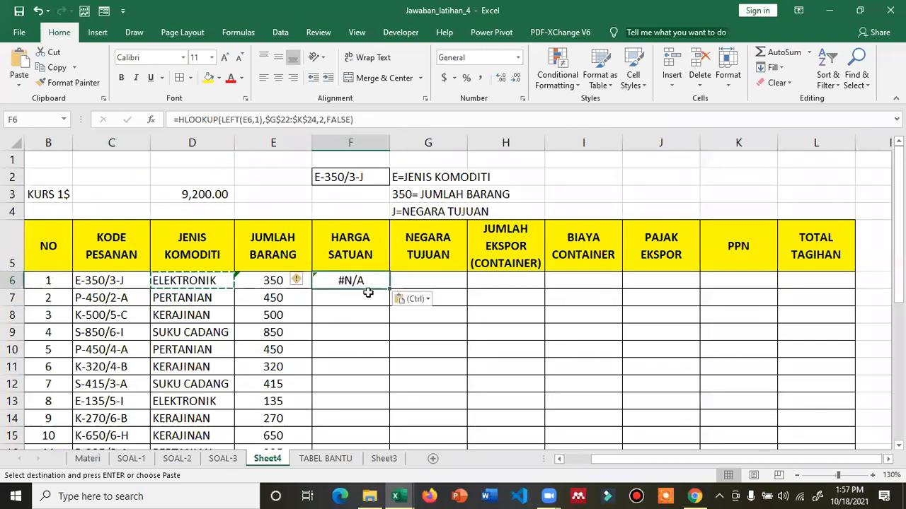
double_click(211, 281)
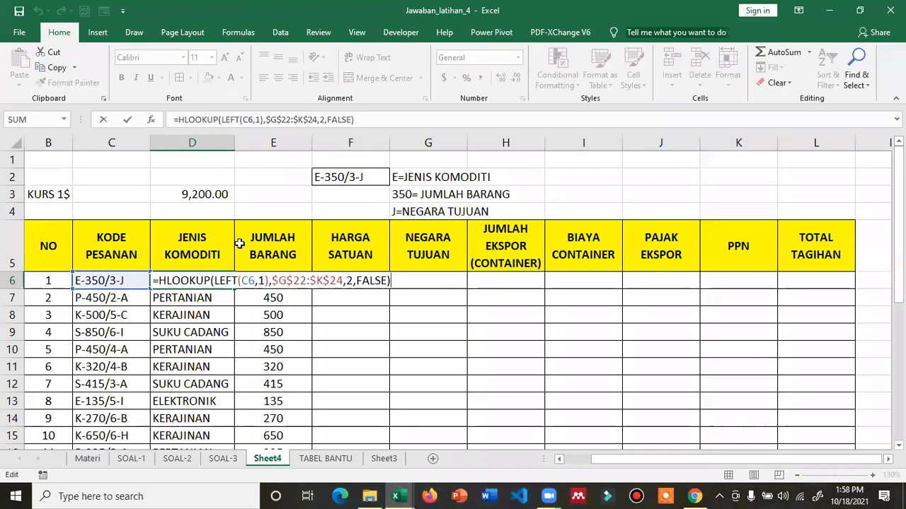
key(Escape)
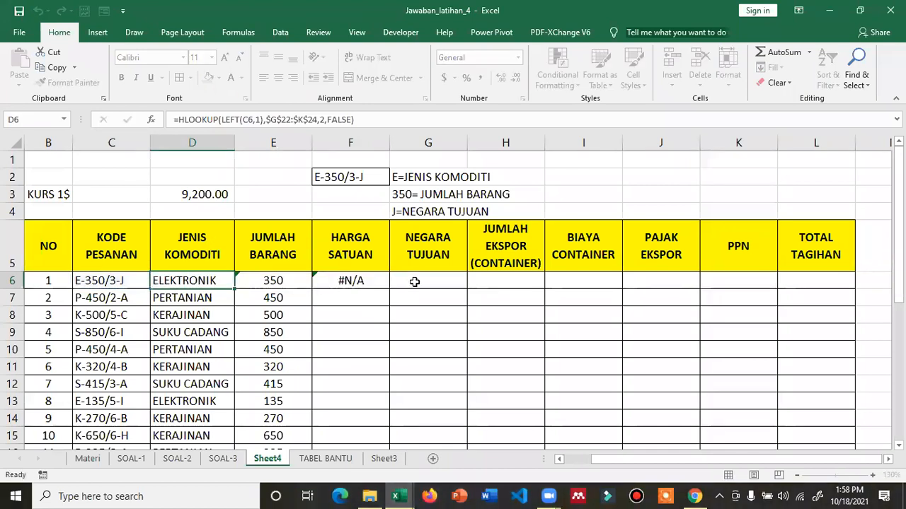
Change the cell reference inside LEFT to C6 in the HLOOKUP formula of F6
click(354, 281)
double_click(358, 281)
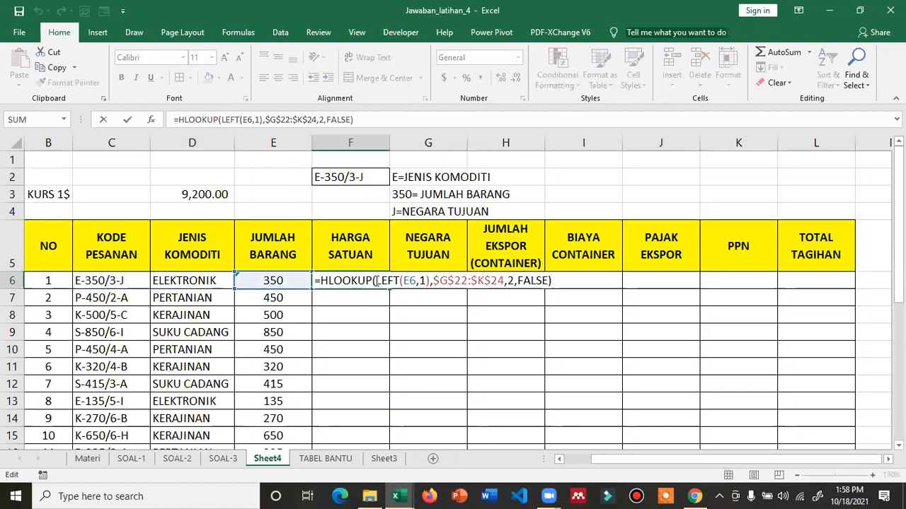
click(414, 281)
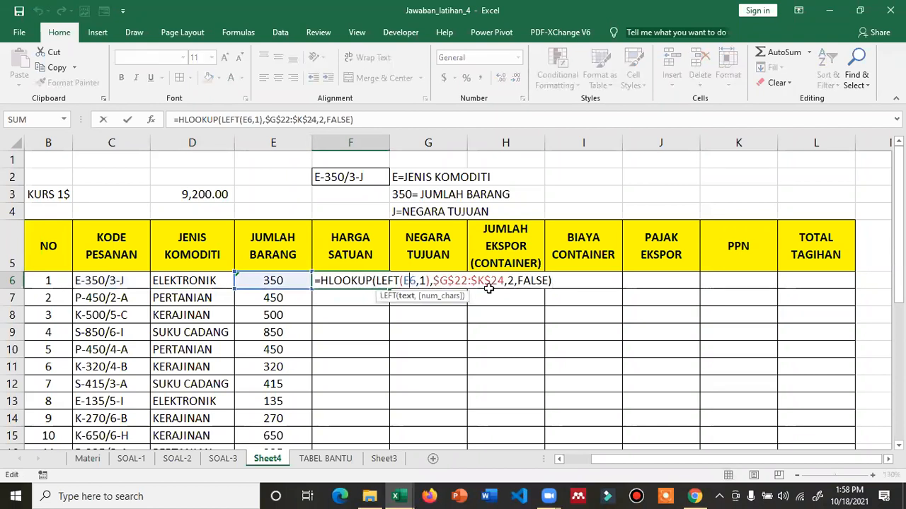
key(BackSpace)
text(C)
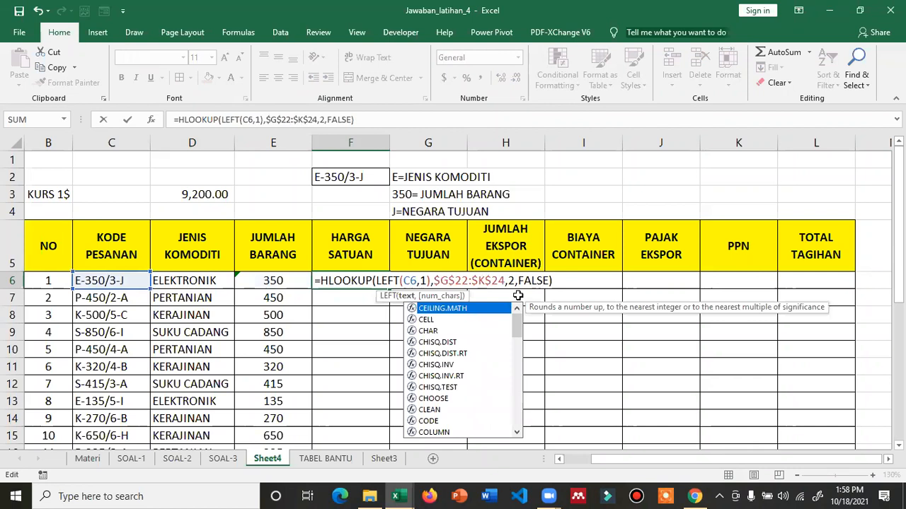
key(Return)
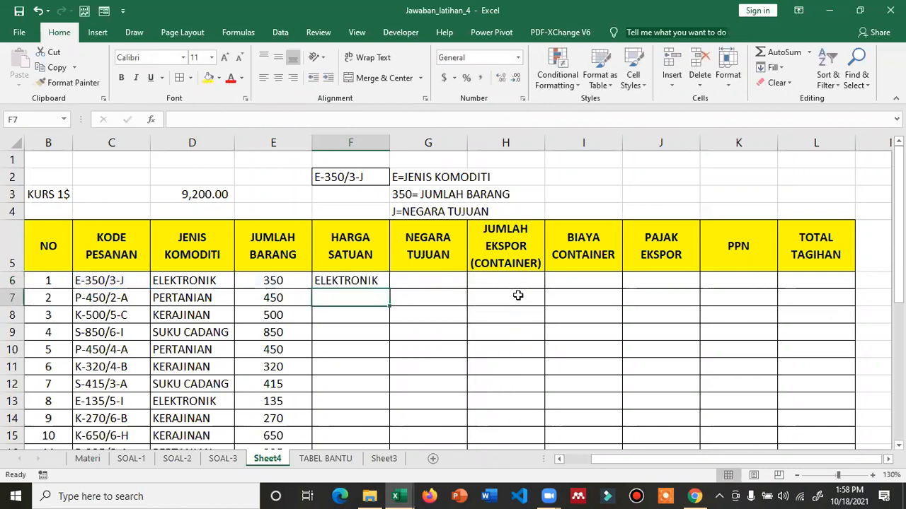
Set the row index of the F6 HLOOKUP formula to 3 so it returns HARGA SATUAN from Tabel 2
scroll(451, 402, down, 3)
scroll(451, 402, down, 1)
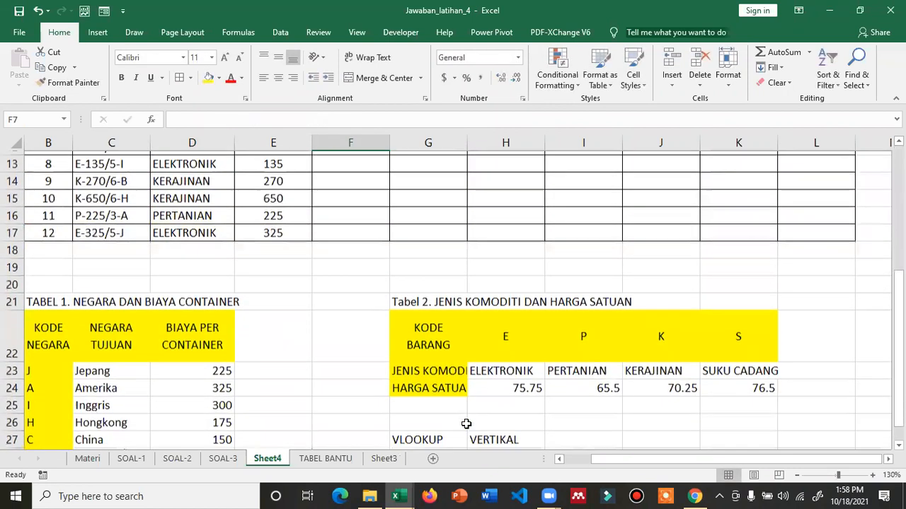
scroll(491, 390, up, 2)
scroll(431, 359, up, 2)
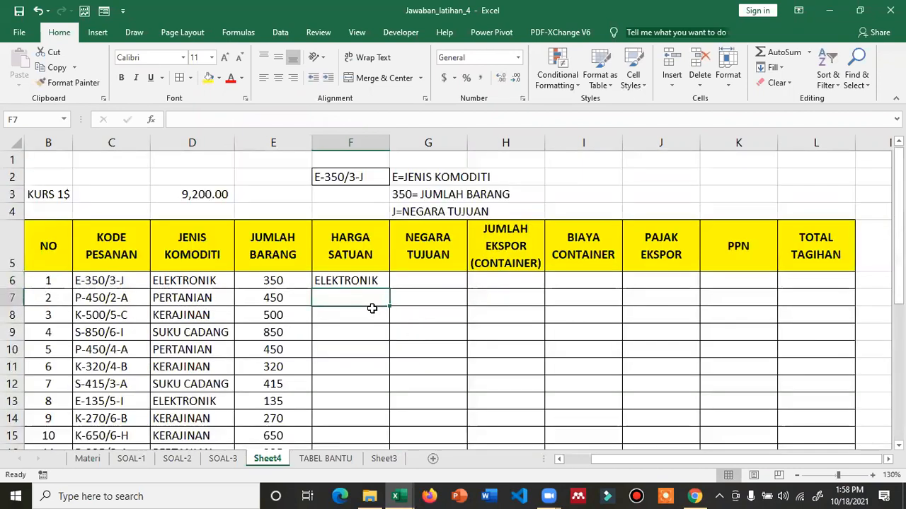
click(370, 281)
click(325, 119)
key(BackSpace)
text(3,FALSE))
key(Return)
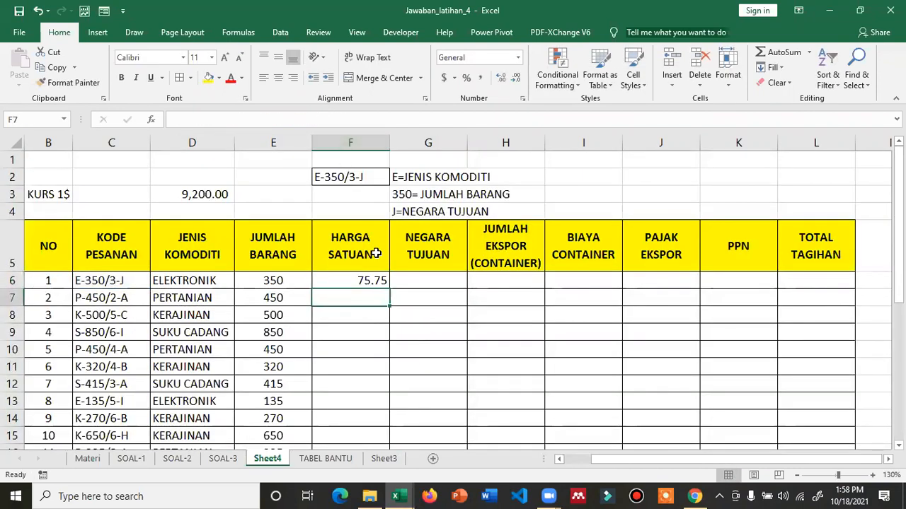
Fill the HARGA SATUAN formula from F6 down to F17 and center the values
click(374, 277)
double_click(389, 288)
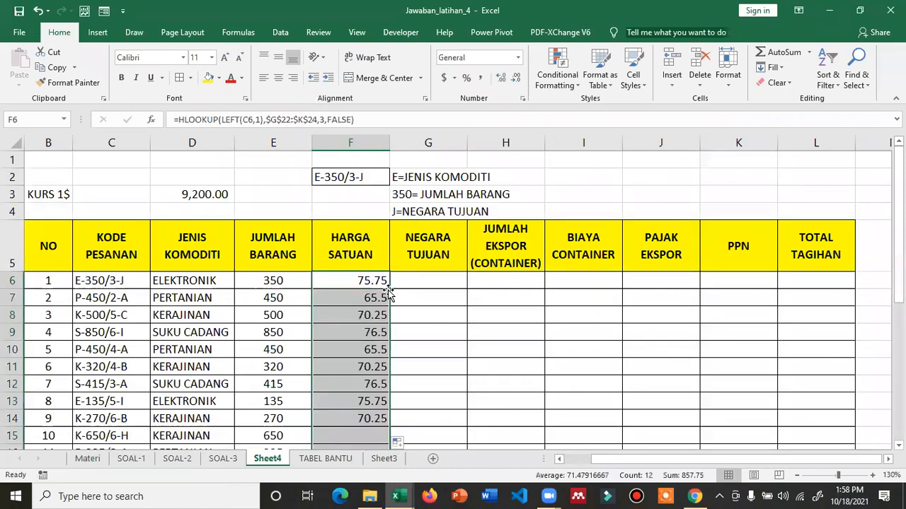
scroll(422, 267, down, 4)
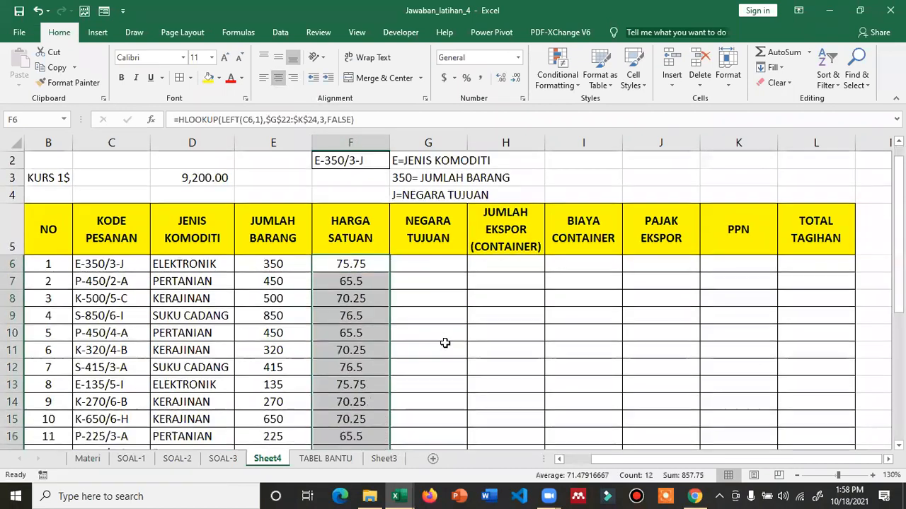
Compare the HARGA SATUAN results in F6 and F10 with the unit prices in Tabel 2
scroll(520, 373, up, 2)
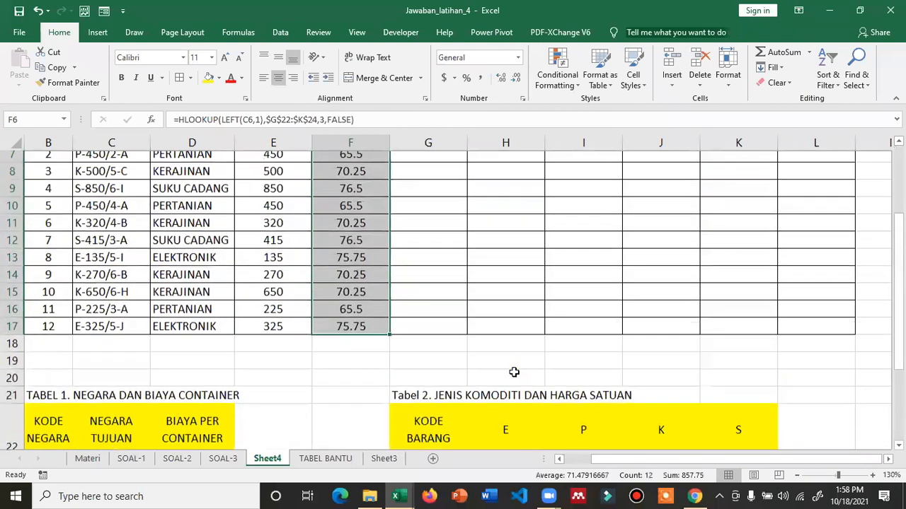
scroll(518, 361, down, 2)
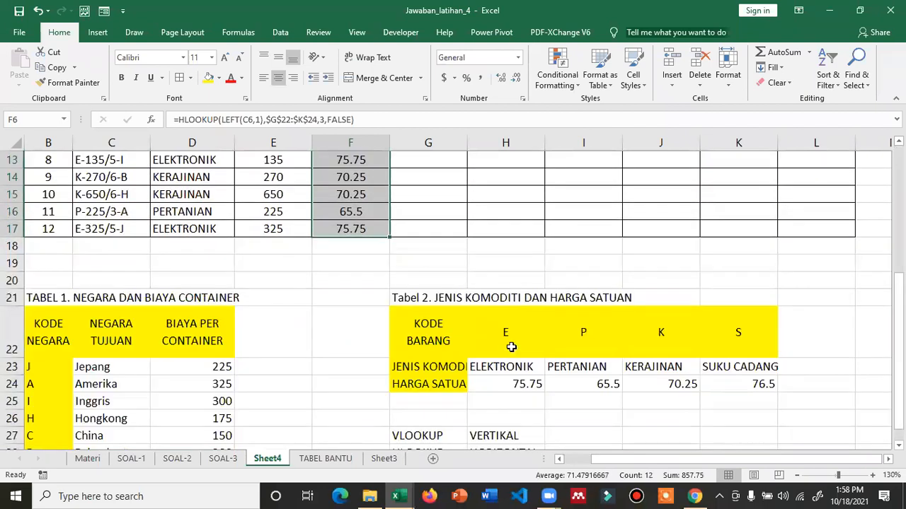
scroll(511, 347, up, 4)
click(352, 281)
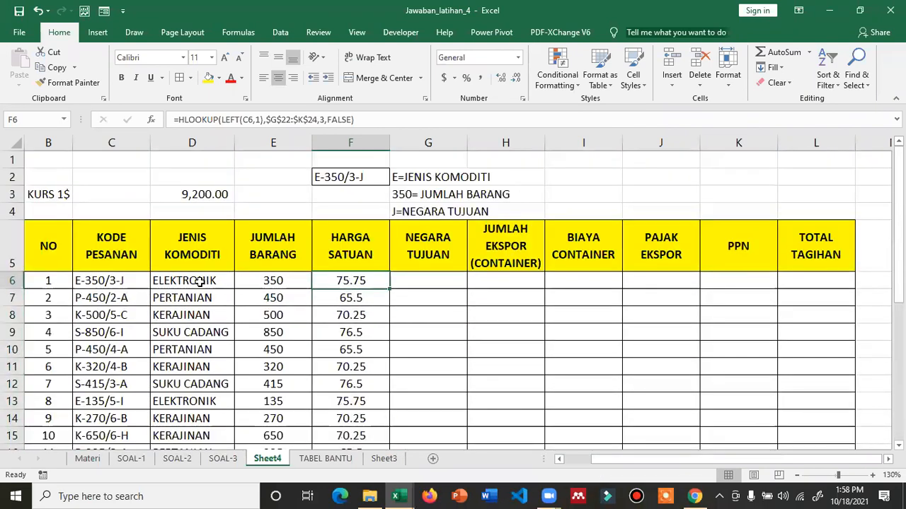
click(338, 349)
scroll(499, 400, down, 4)
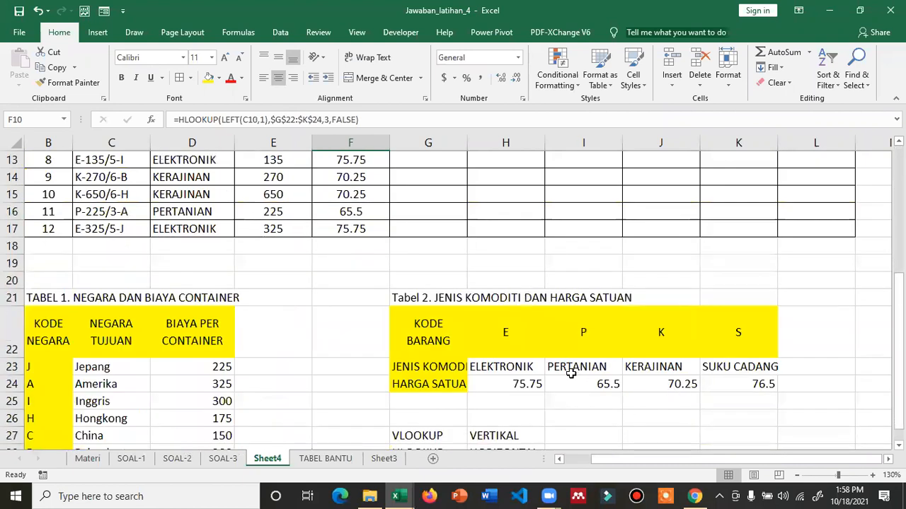
scroll(552, 368, up, 4)
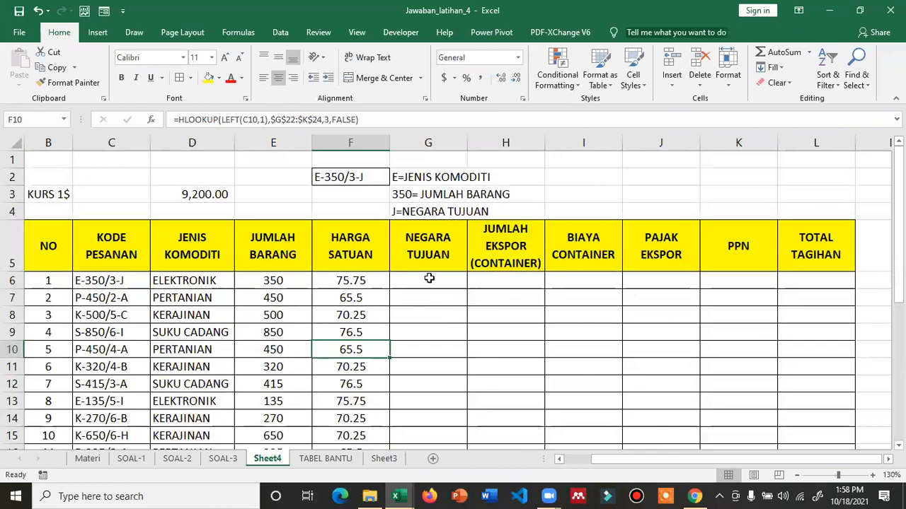
Examine the order code in C6 and the layout of the country codes in TABEL 1 for the NEGARA TUJUAN lookup
click(118, 282)
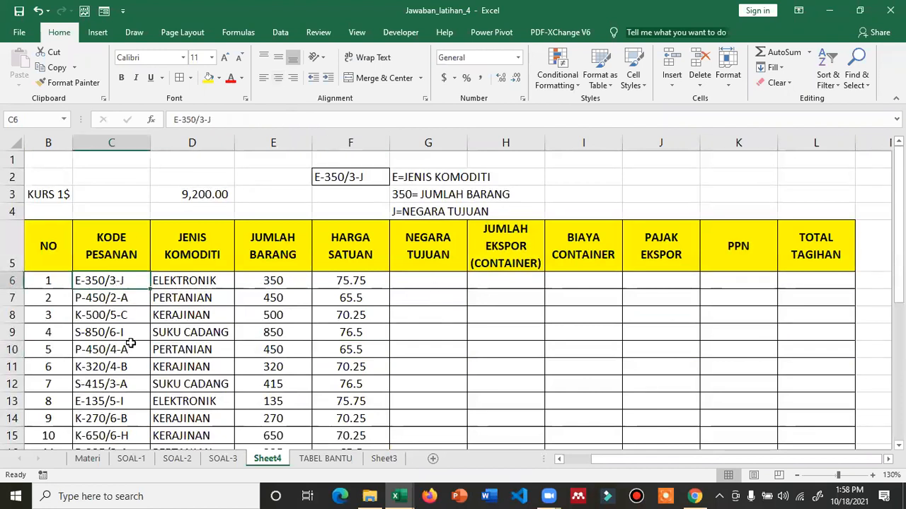
scroll(134, 346, down, 5)
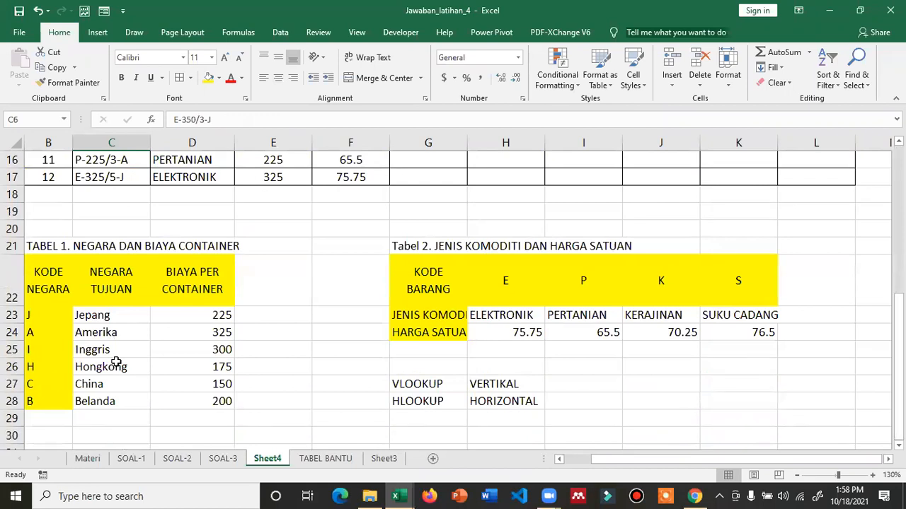
scroll(115, 362, up, 4)
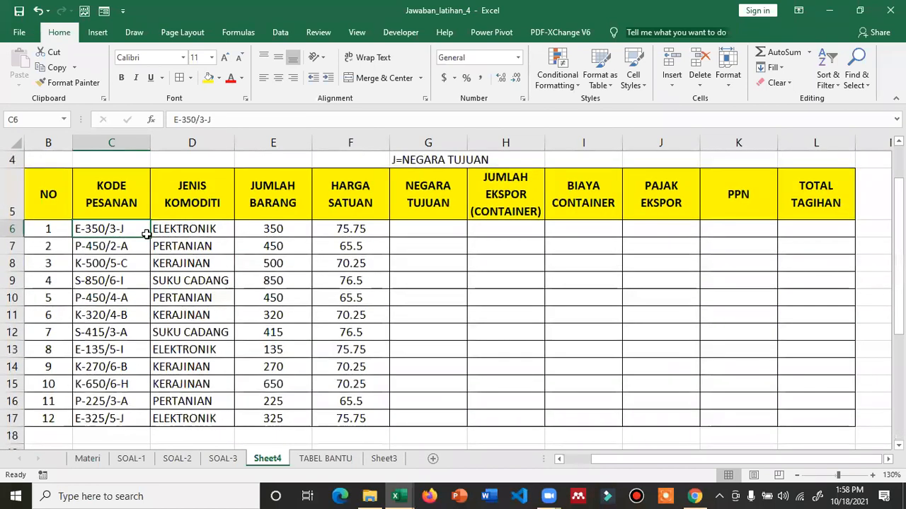
click(416, 230)
text(=)
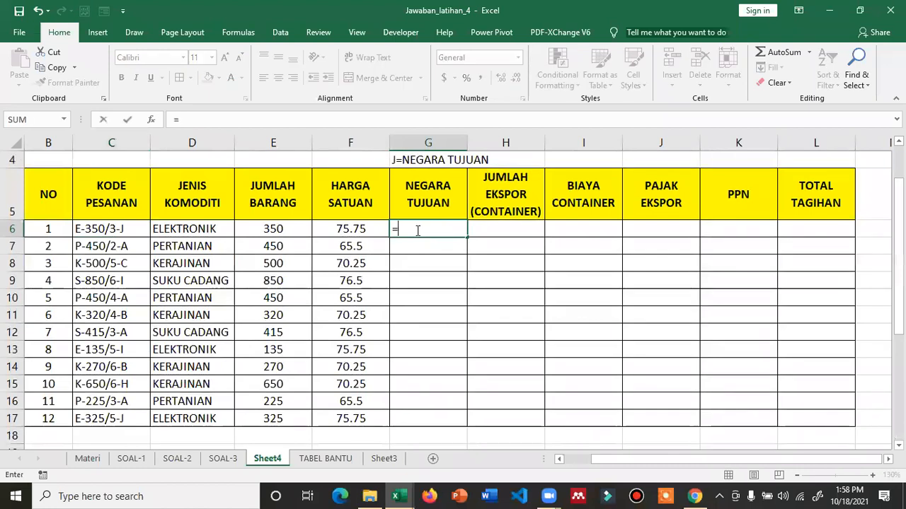
key(Escape)
scroll(301, 338, down, 3)
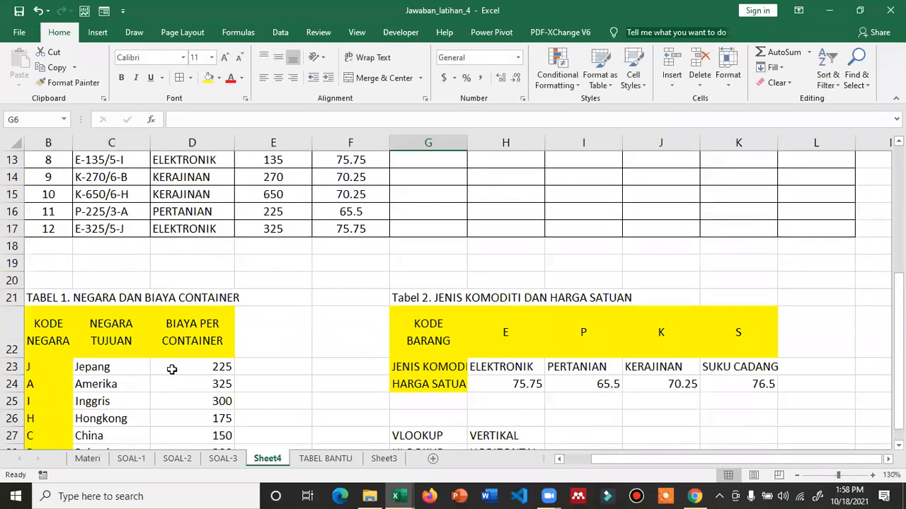
scroll(397, 352, up, 4)
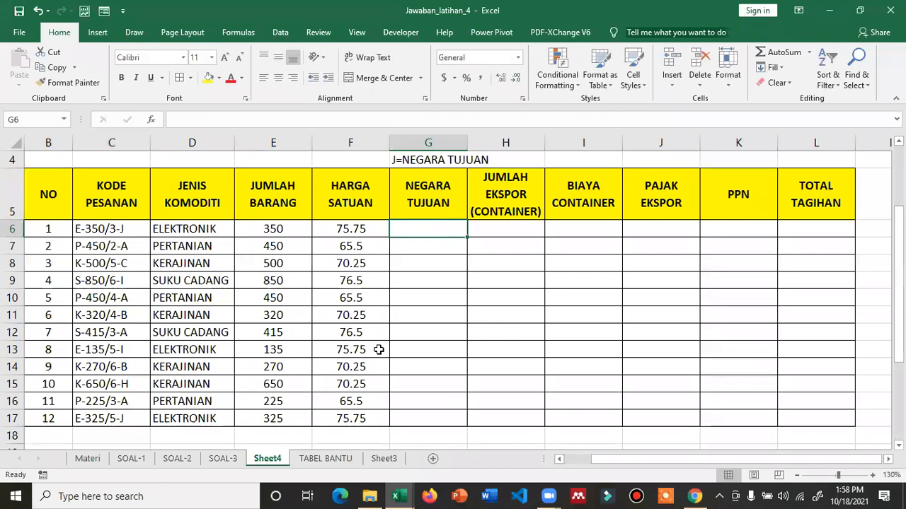
Enter =VLOOKUP(RIGHT(C6,1),$B$22:$D$28,1,FALSE) in G6 to look up the country code in TABEL 1
text(=V)
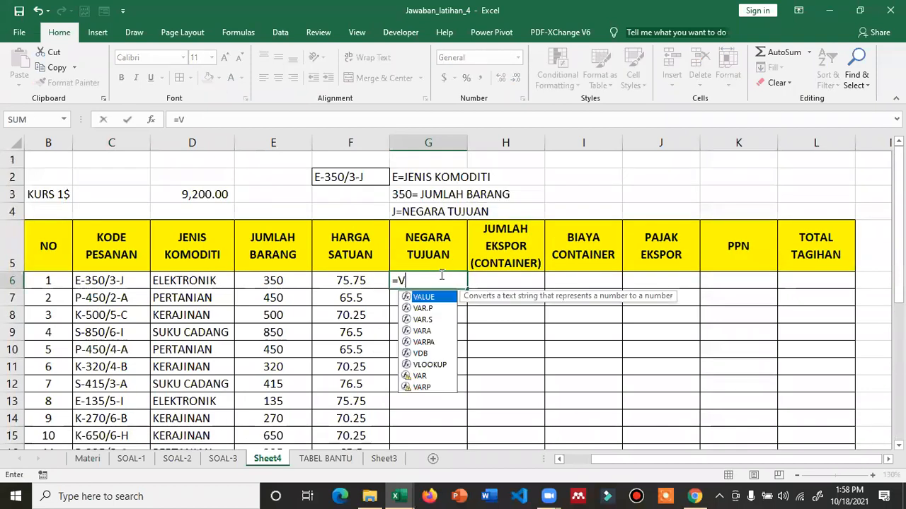
text(LOOKUP()
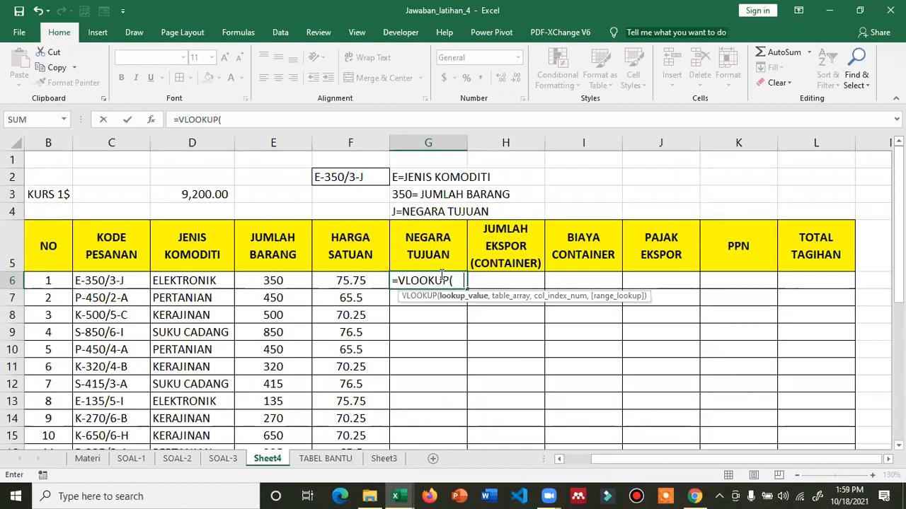
text(RIGHT()
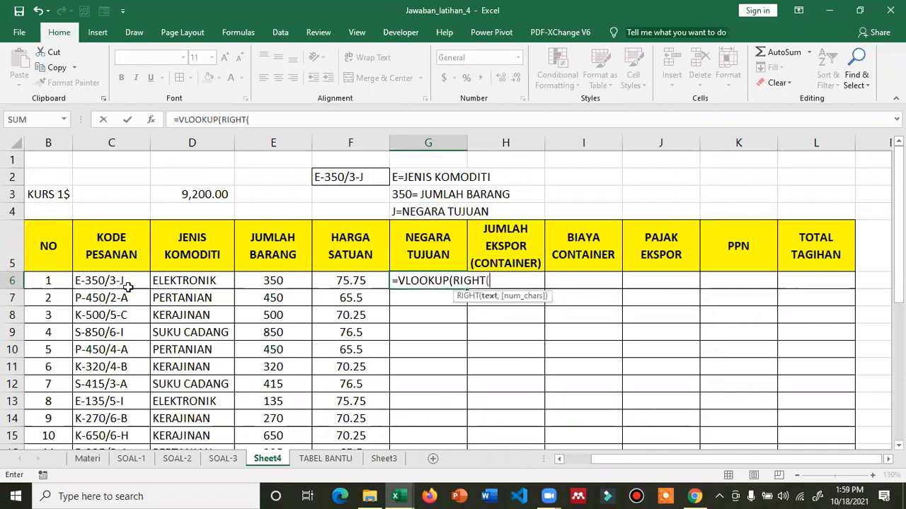
click(128, 286)
text(1),)
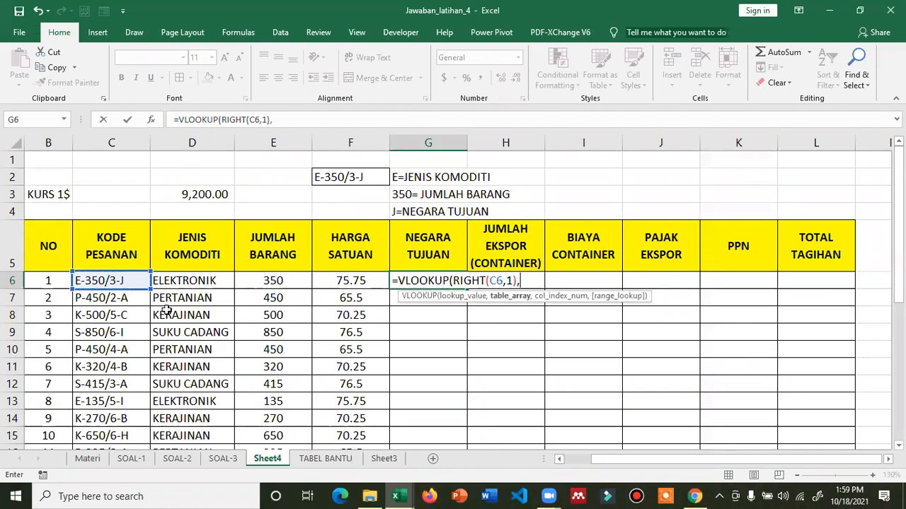
scroll(128, 290, down, 4)
drag(108, 337, 216, 413)
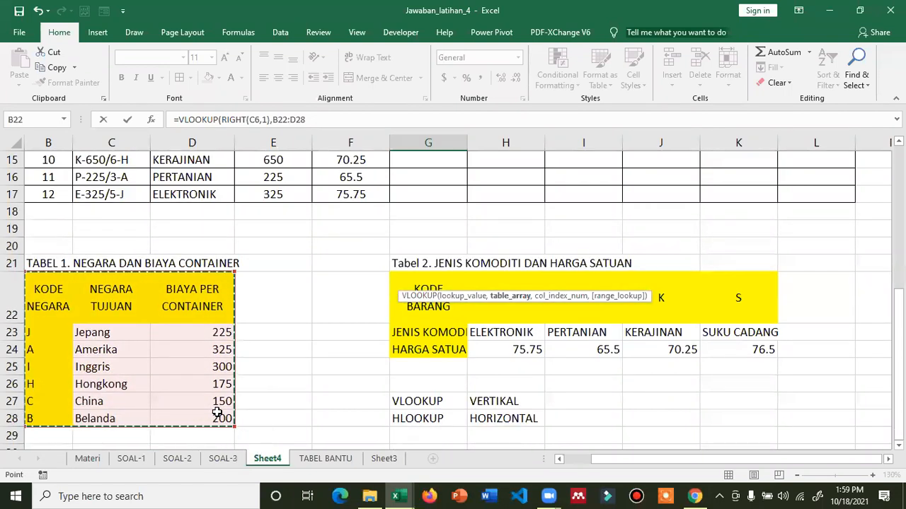
key(F4)
text(,1)
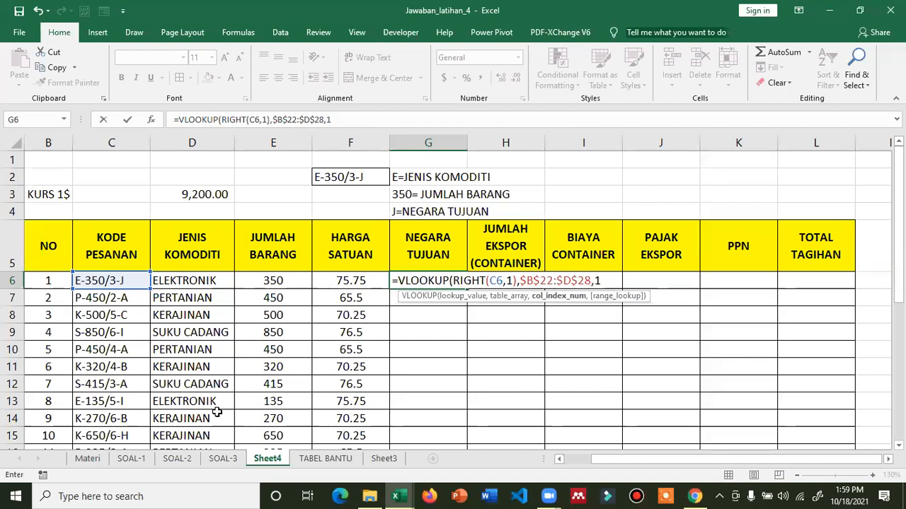
text(,FALSE))
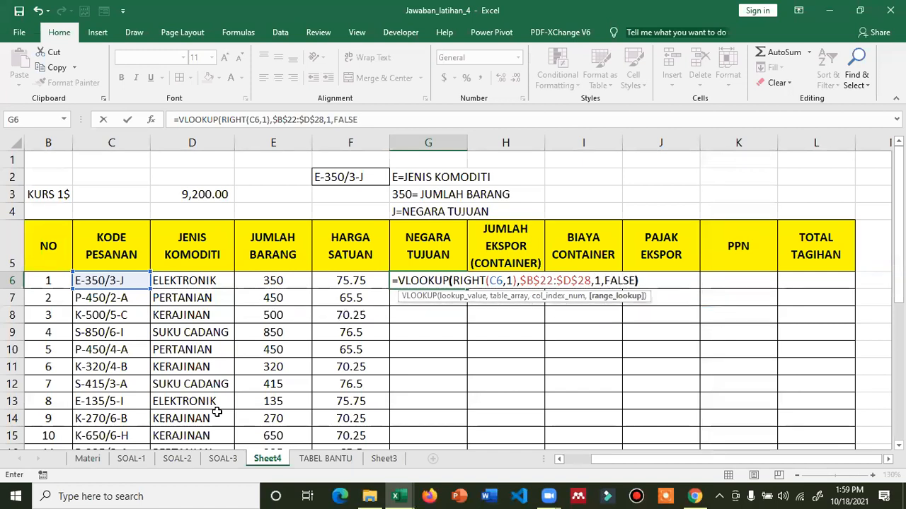
key(Return)
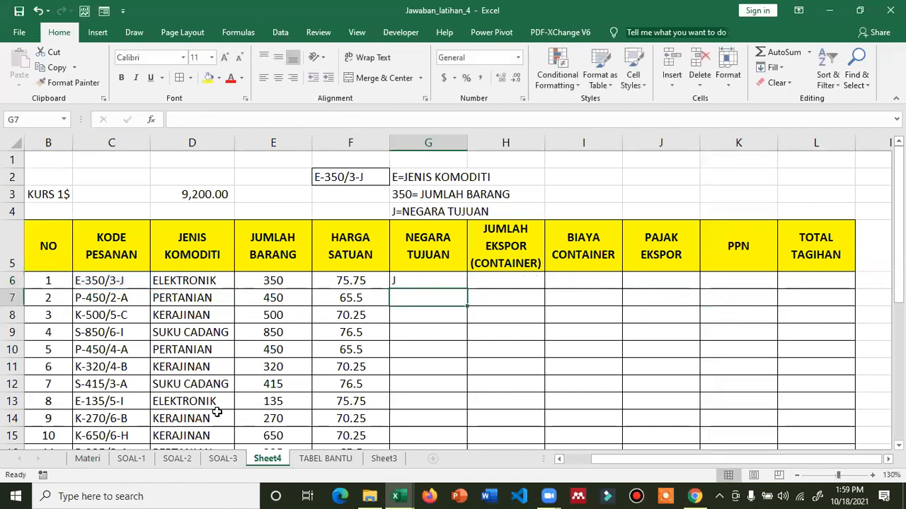
Set the column index of the G6 VLOOKUP formula to 2 so it returns NEGARA TUJUAN from TABEL 1
click(429, 281)
scroll(303, 382, down, 4)
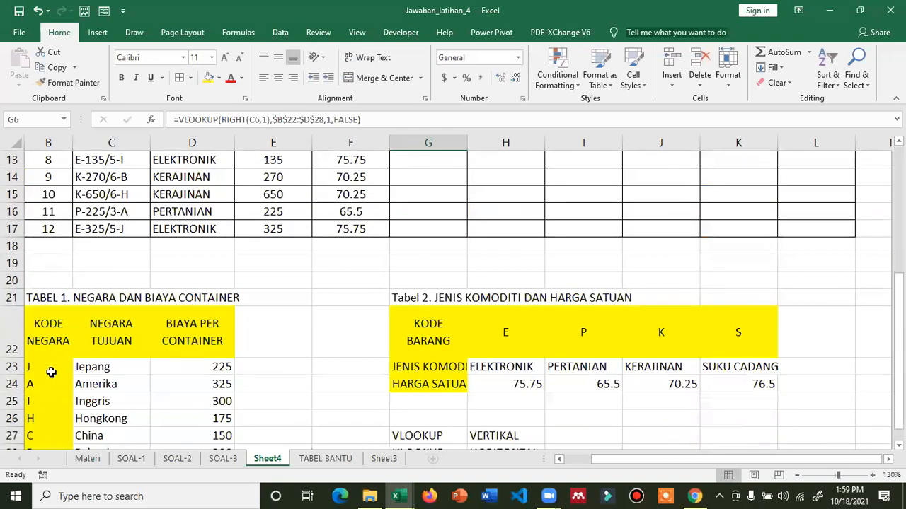
click(88, 369)
scroll(337, 307, up, 4)
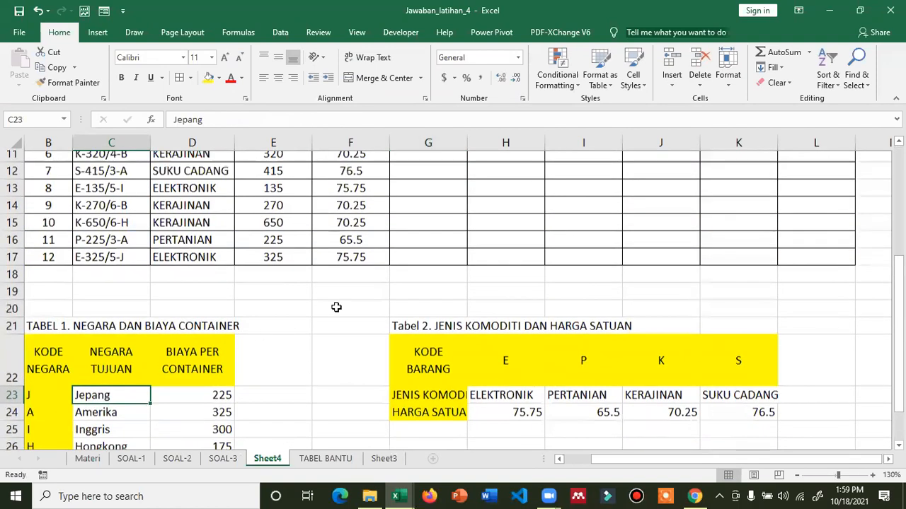
click(420, 274)
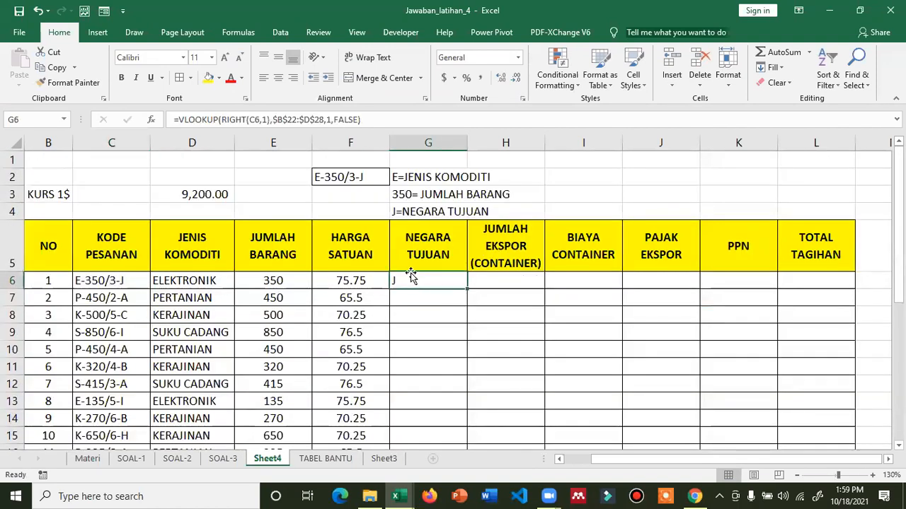
click(325, 119)
key(Delete)
text(2)
key(Return)
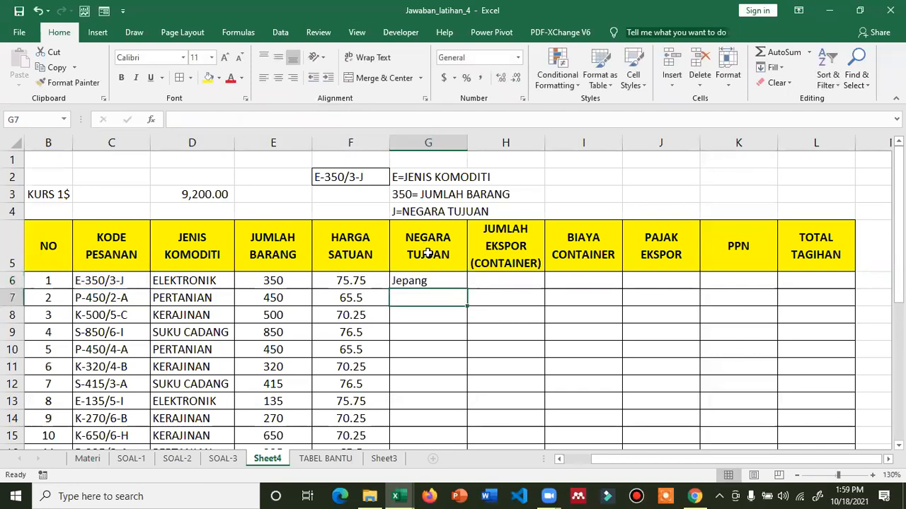
Fill the NEGARA TUJUAN formula from G6 down to G17
click(432, 280)
double_click(467, 288)
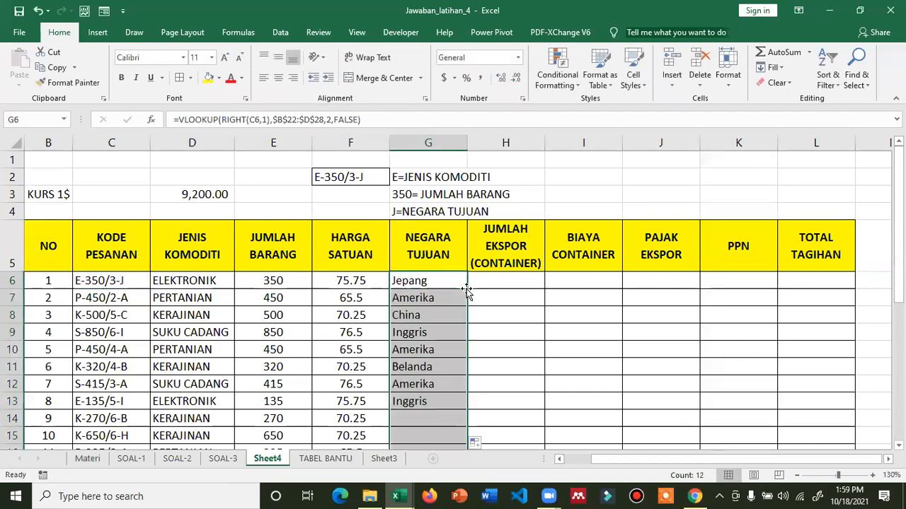
scroll(453, 382, down, 1)
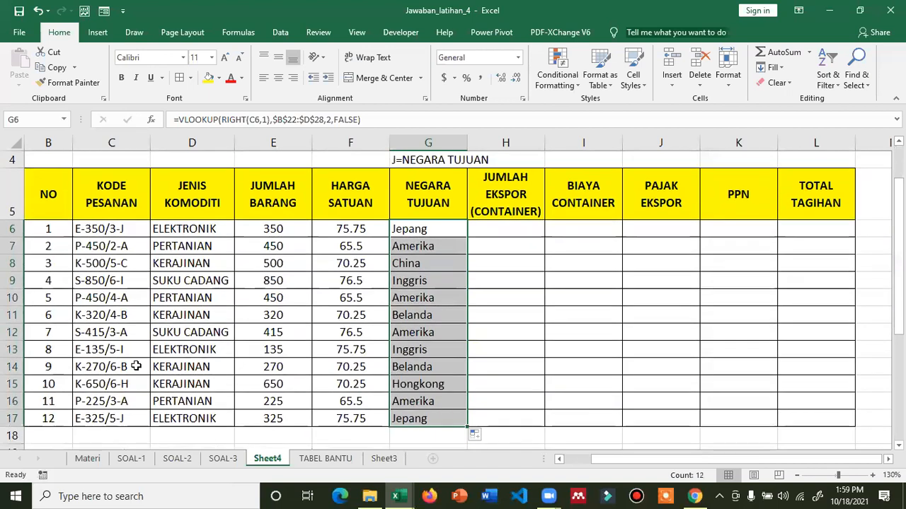
Test the NEGARA TUJUAN lookup by changing the order code in C14 to K-270/6-A, and undo the change
double_click(130, 366)
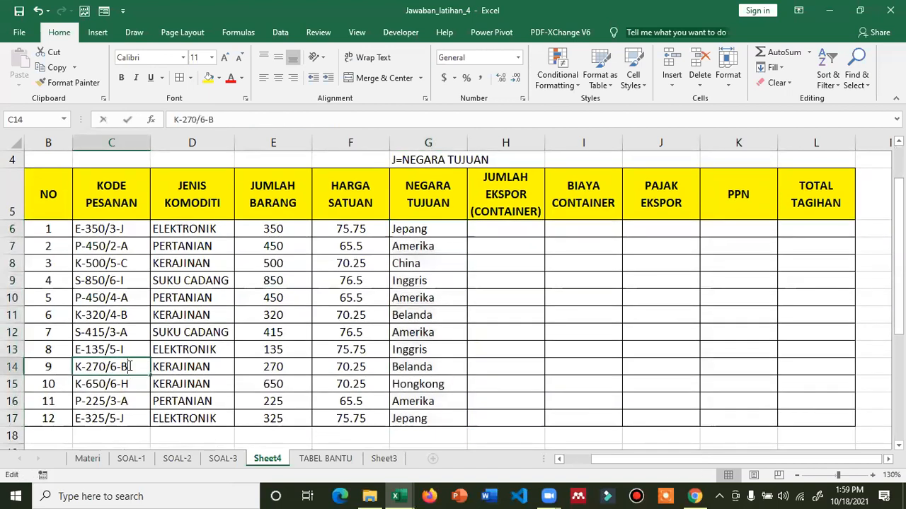
key(BackSpace)
text(a)
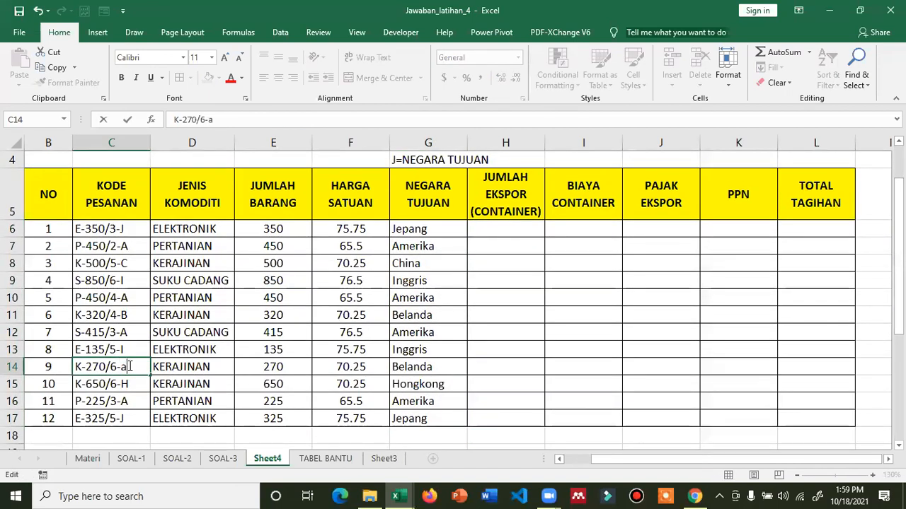
key(BackSpace)
key(Return)
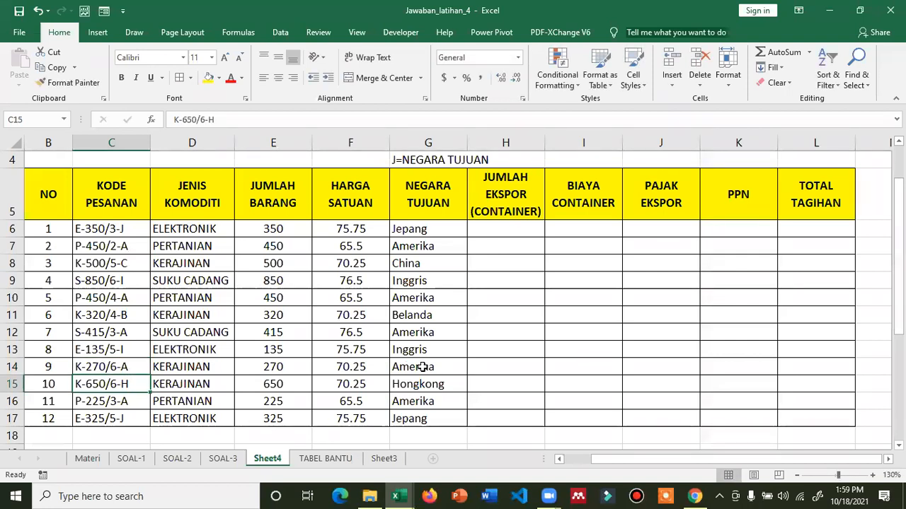
key(ctrl+z)
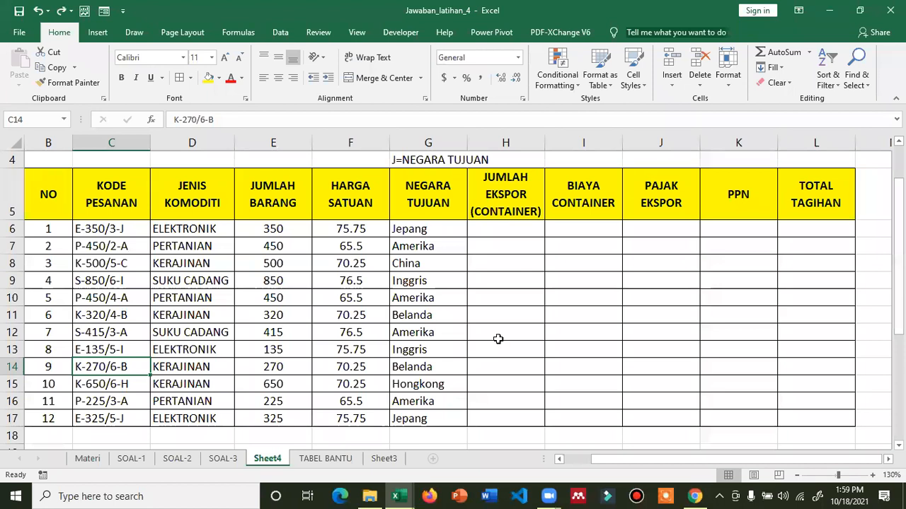
Save the workbook and check the JUMLAH EKSPOR (CONTAINER) formula in G10 of the SOAL-3 sheet
key(ctrl+s)
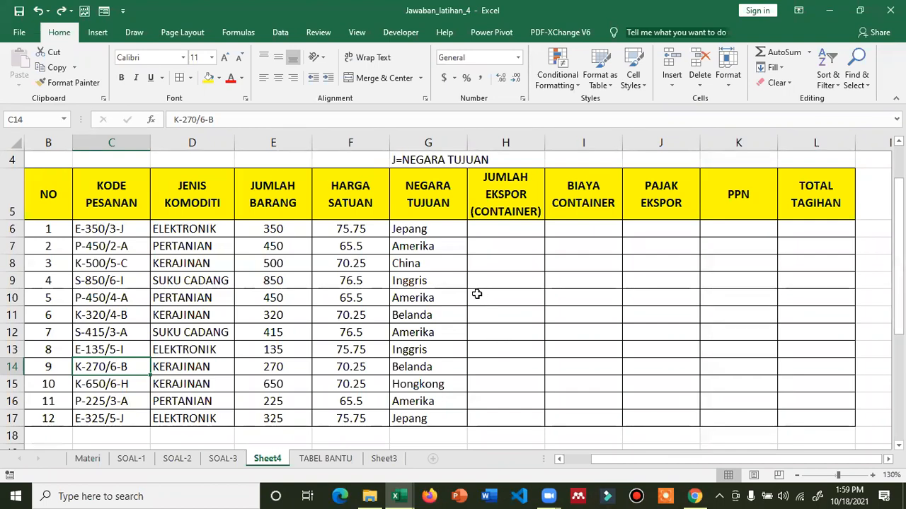
scroll(477, 293, down, 4)
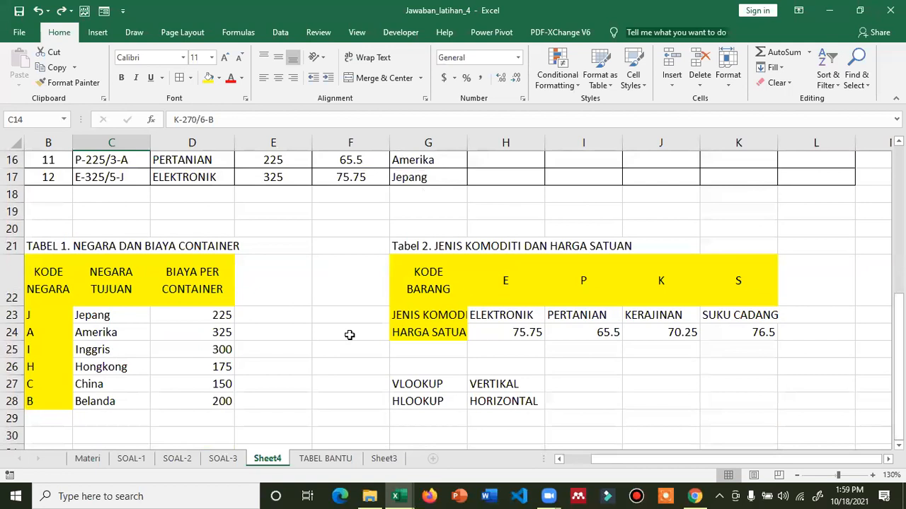
scroll(350, 333, up, 5)
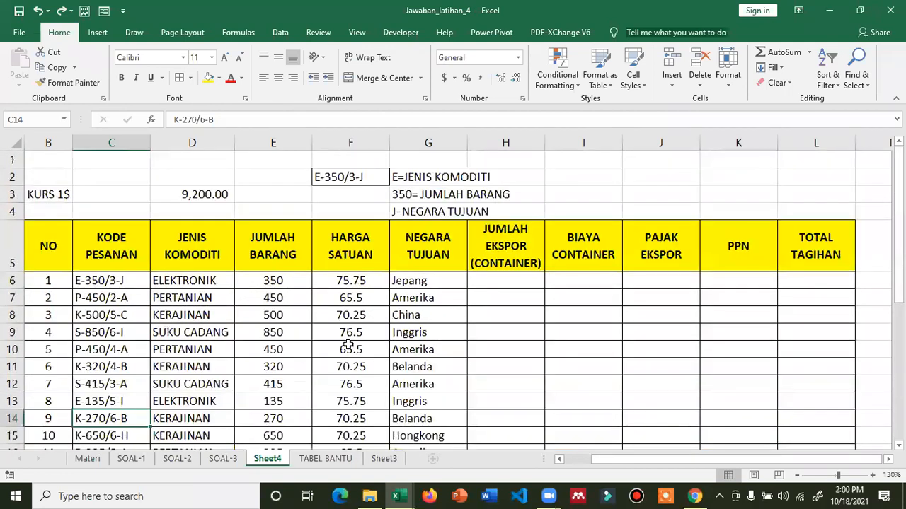
click(221, 458)
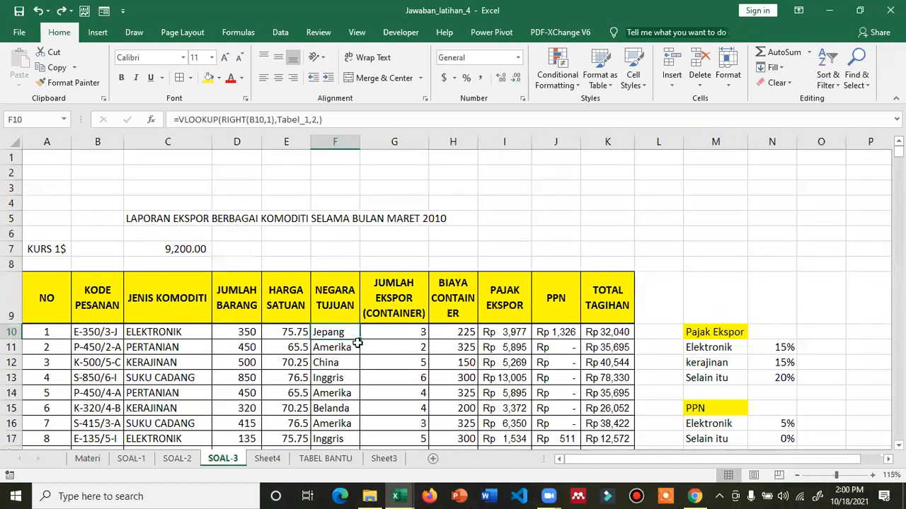
click(404, 335)
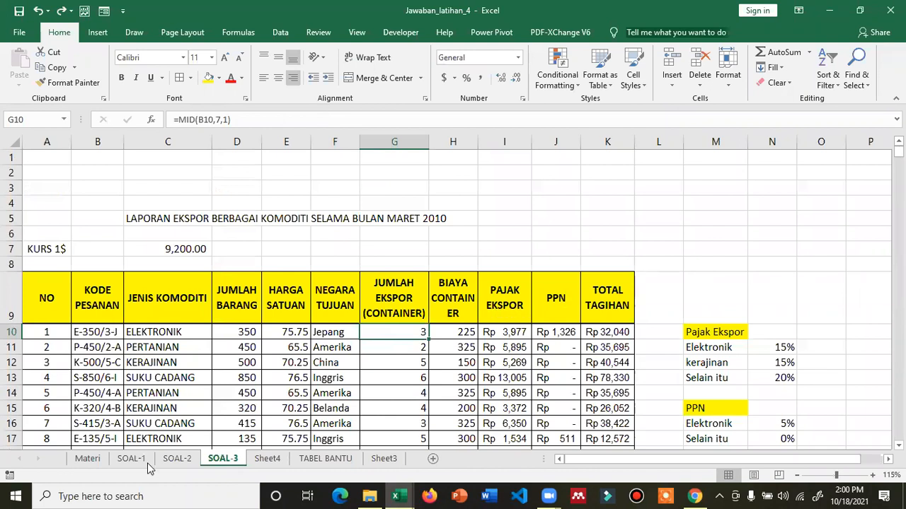
Add the note "3= JUMLAH EKSPOR" in I2 of Sheet4 to explain that part of the order code
click(267, 459)
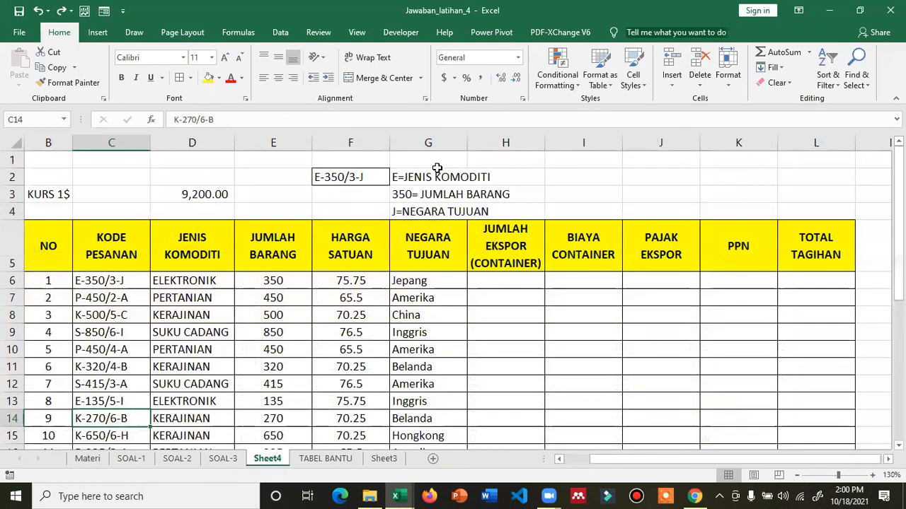
click(590, 172)
text(3)
key(Tab)
click(591, 171)
double_click(591, 172)
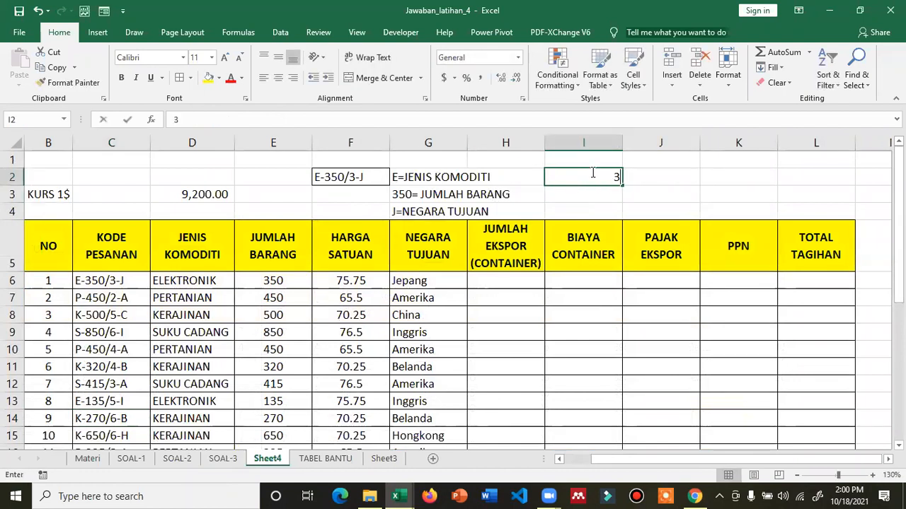
text(= JUMLAH EKSPOR)
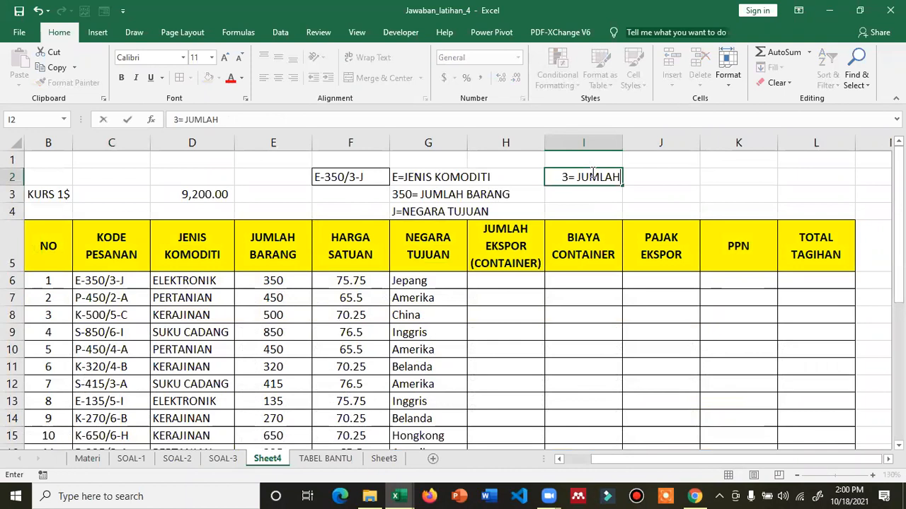
key(Return)
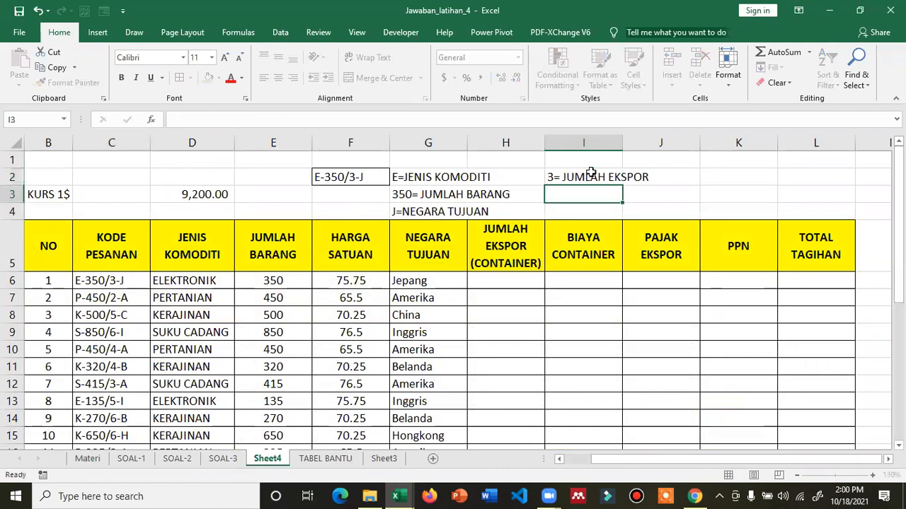
click(592, 176)
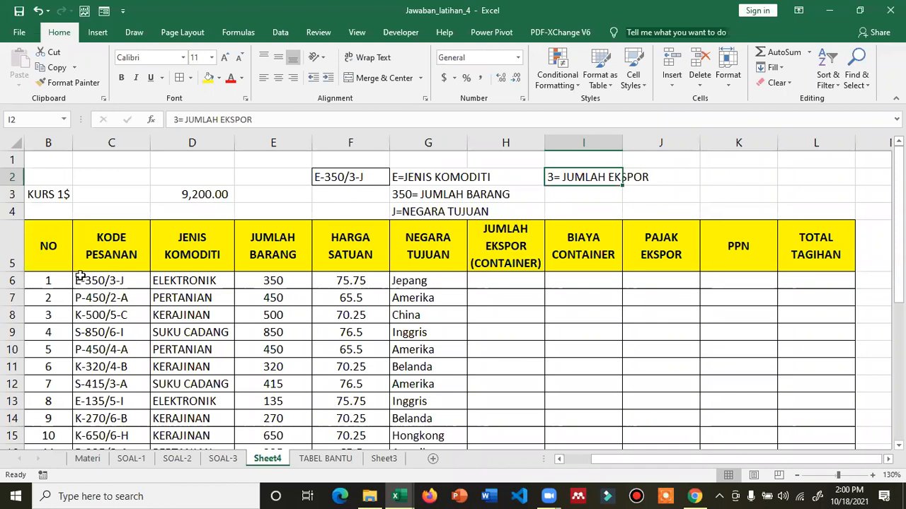
Enter =MID(C6,7,1) in H6 to extract JUMLAH EKSPOR (CONTAINER) from the order code
click(494, 283)
text(M)
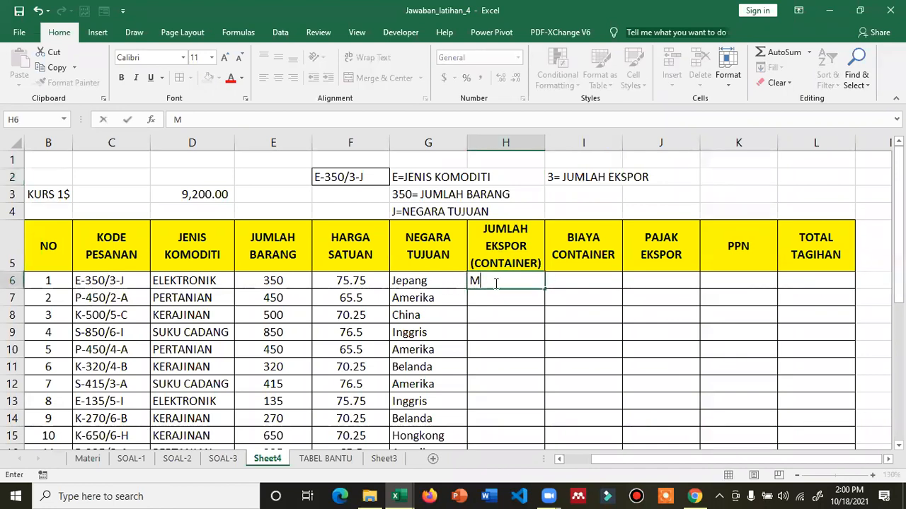
text(ID()
key(BackSpace)
key(BackSpace)
key(BackSpace)
key(BackSpace)
text(=MID()
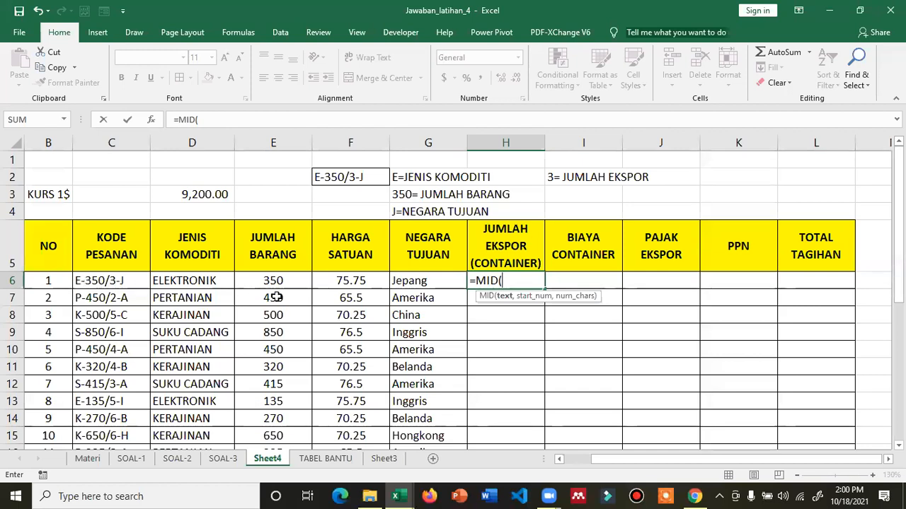
click(104, 281)
text(,7,1)
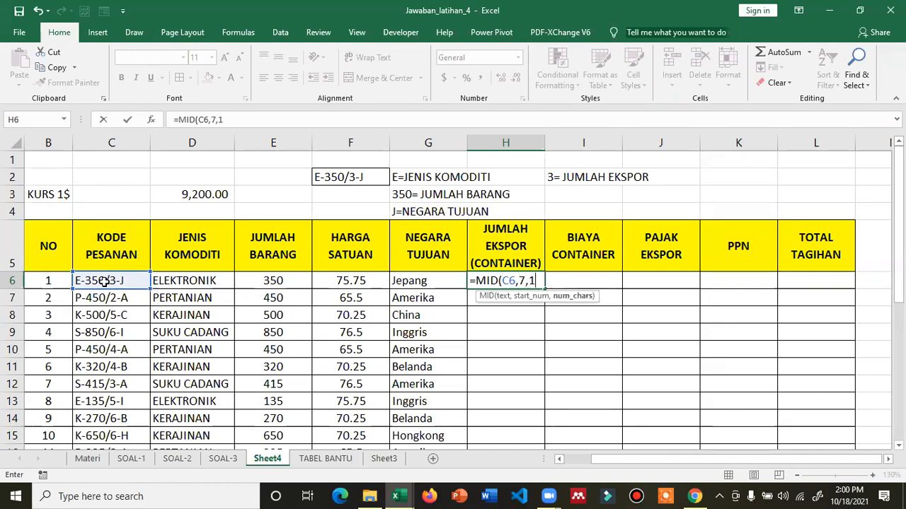
text())
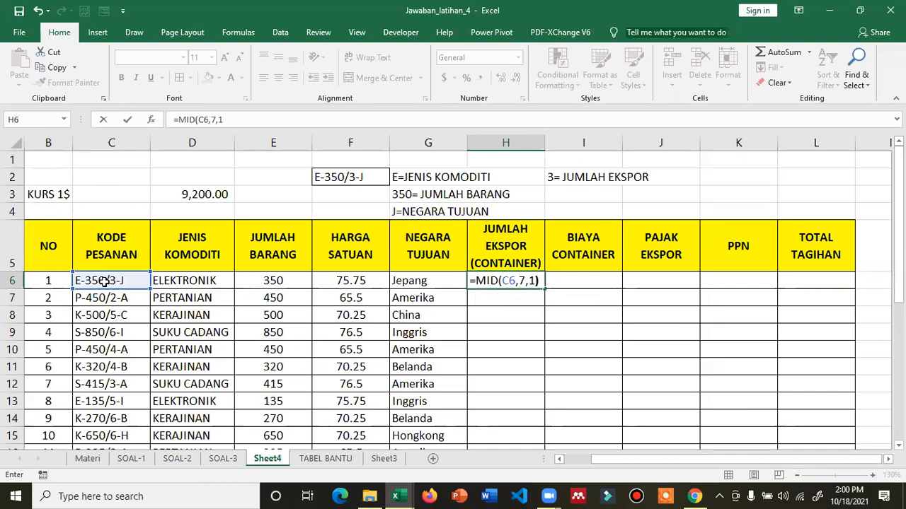
key(Return)
Fill the JUMLAH EKSPOR formula from H6 down to H17 and center the values
click(523, 281)
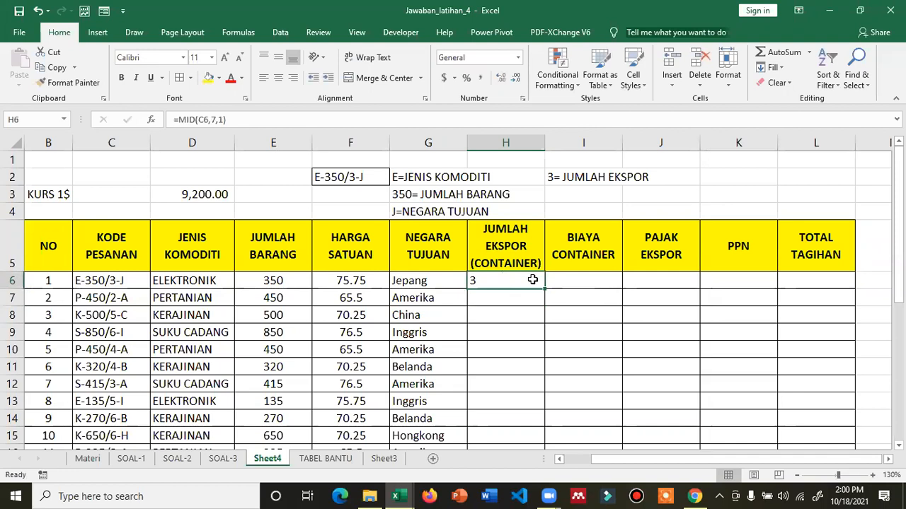
double_click(544, 289)
click(278, 77)
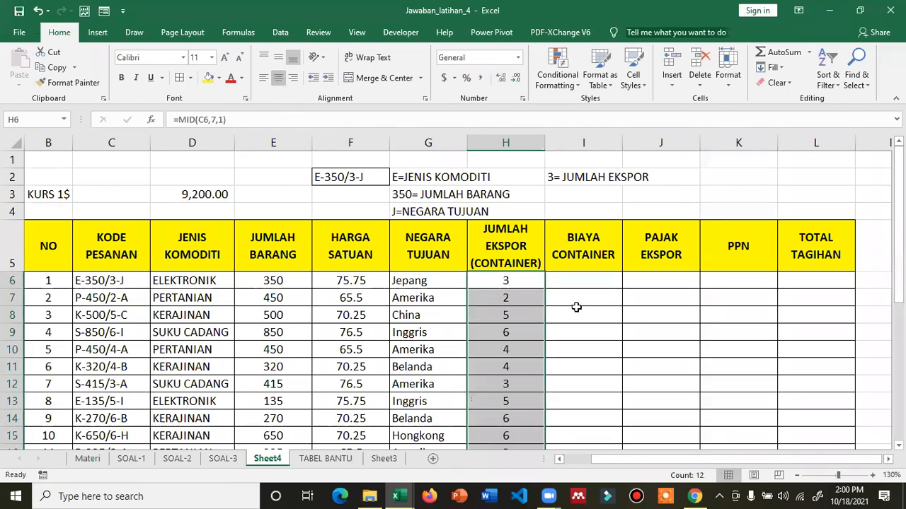
scroll(577, 307, down, 3)
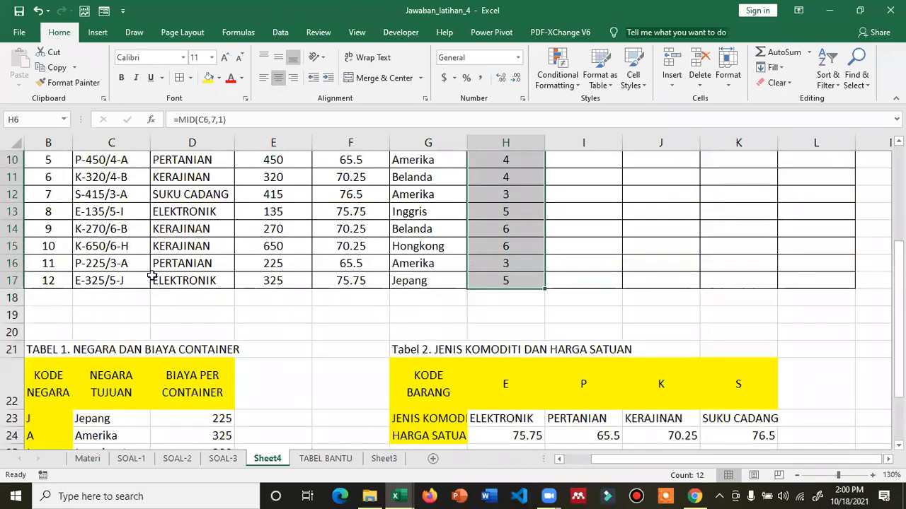
Change the order code in C16 to P-225/1-A to test the JUMLAH EKSPOR formula
double_click(120, 261)
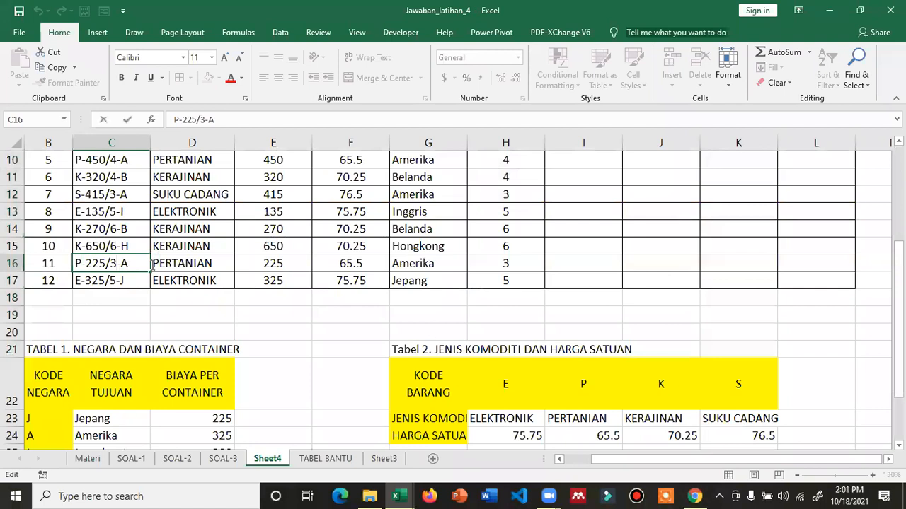
key(BackSpace)
text(1)
key(ctrl+Return)
key(Down)
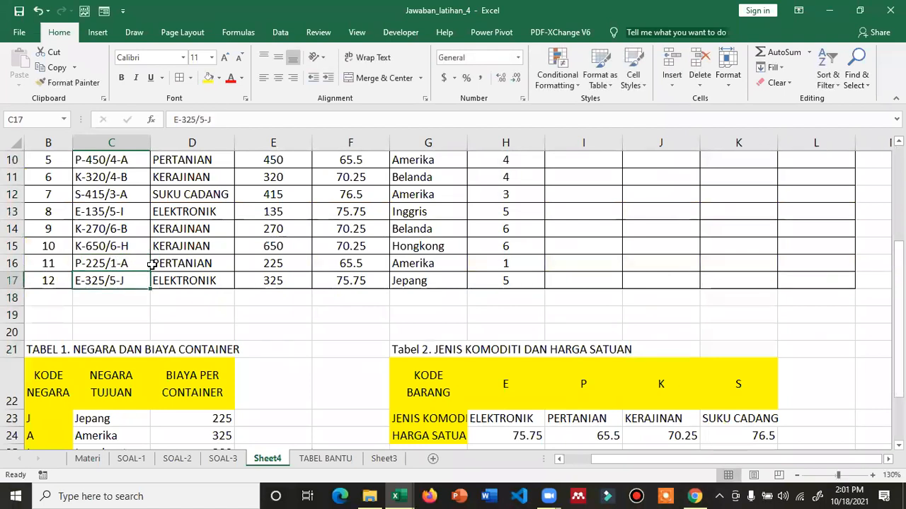
key(Up)
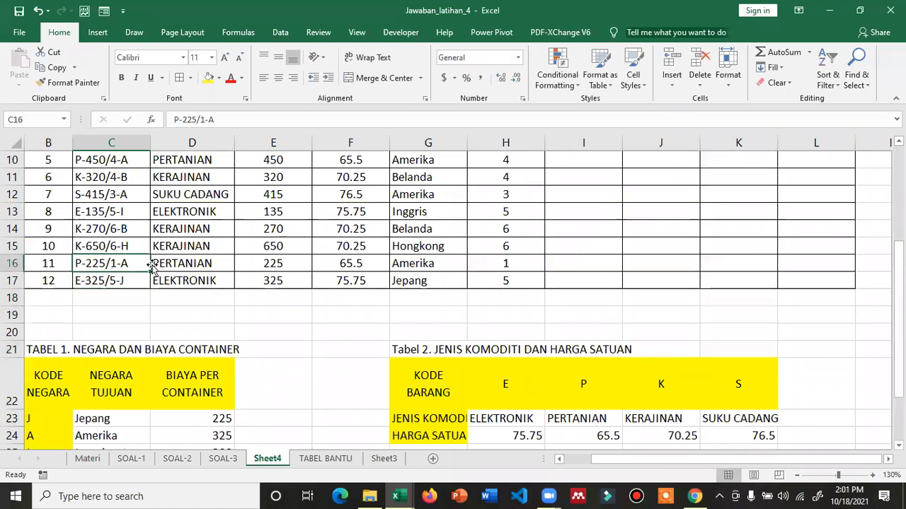
Change the order code in C16 to P-225/11-A to test the formula with a two-digit container count
key(F2)
key(Left)
key(Left)
key(Left)
text(1)
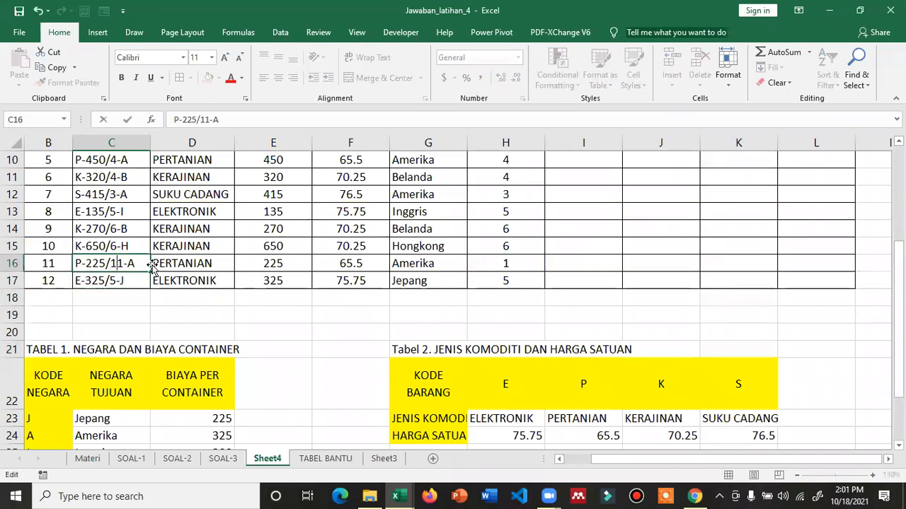
key(Return)
key(Up)
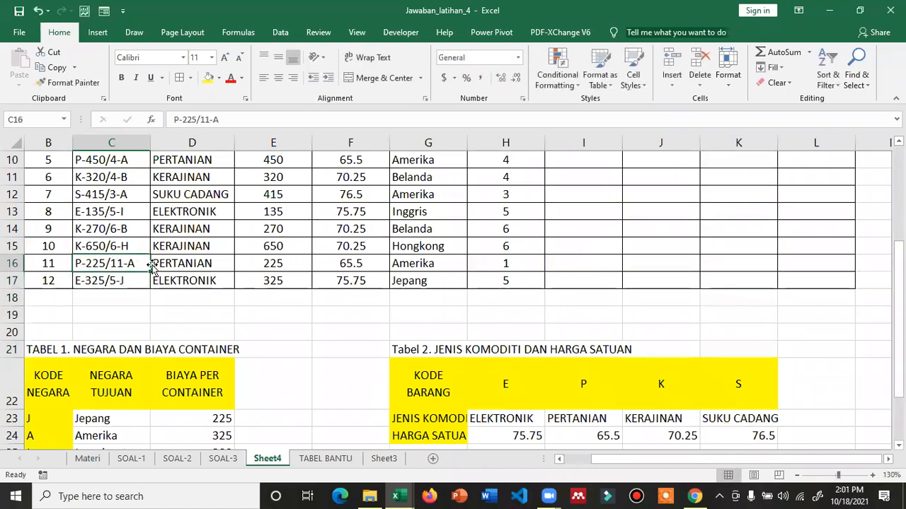
Try P-225/12-A as the order code in C16 and undo the test edits to that code
key(F2)
key(BackSpace)
text(2)
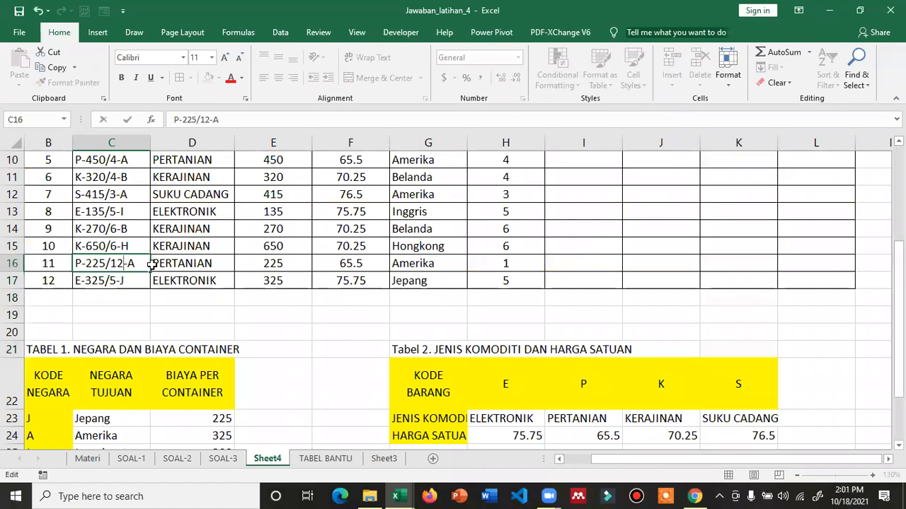
key(Return)
key(Up)
key(ctrl+z)
key(ctrl+z)
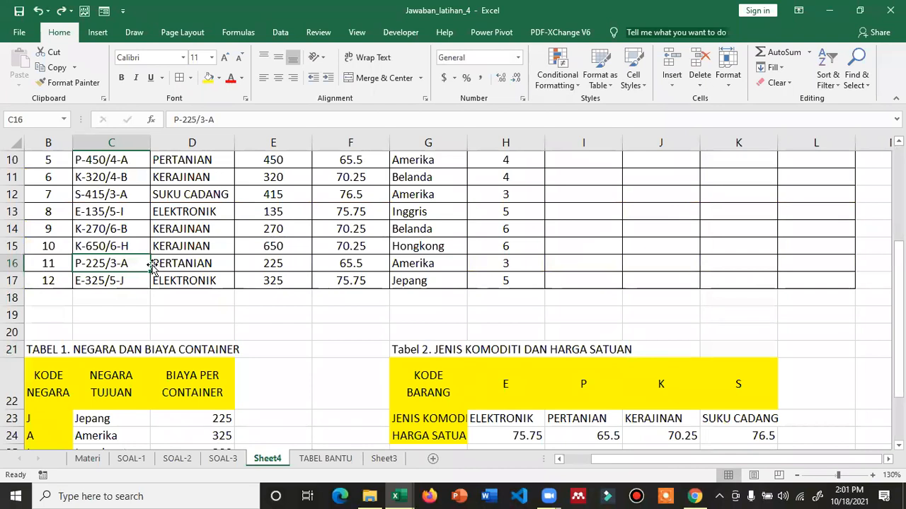
Save the workbook and check the BIAYA PER CONTAINER column in TABEL 1
key(Up)
key(ctrl+s)
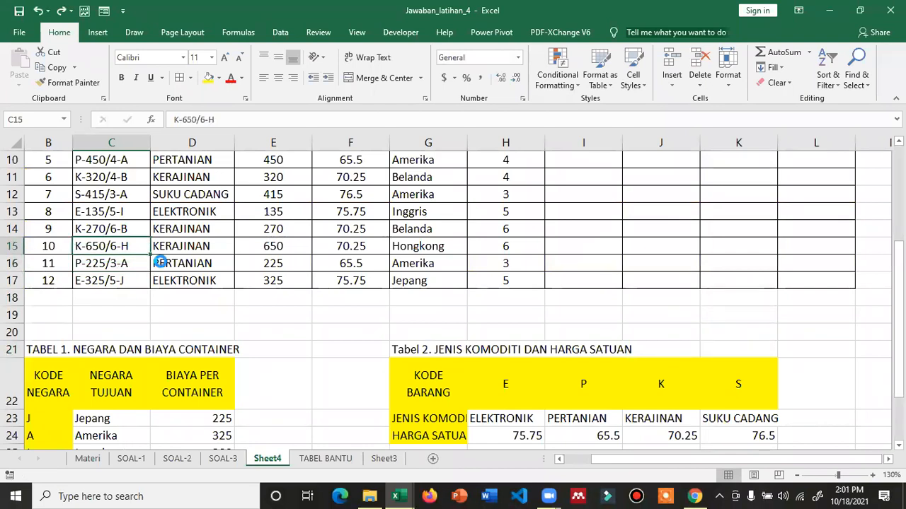
scroll(461, 257, up, 3)
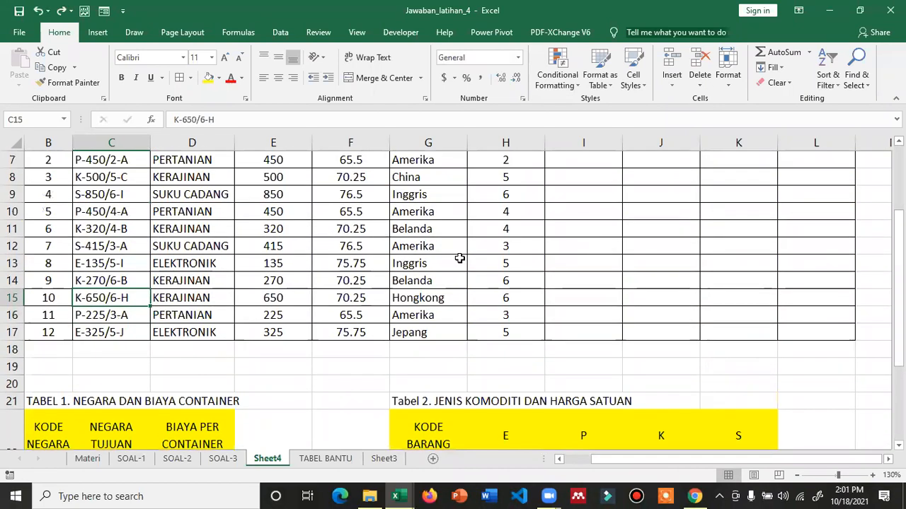
scroll(162, 360, down, 1)
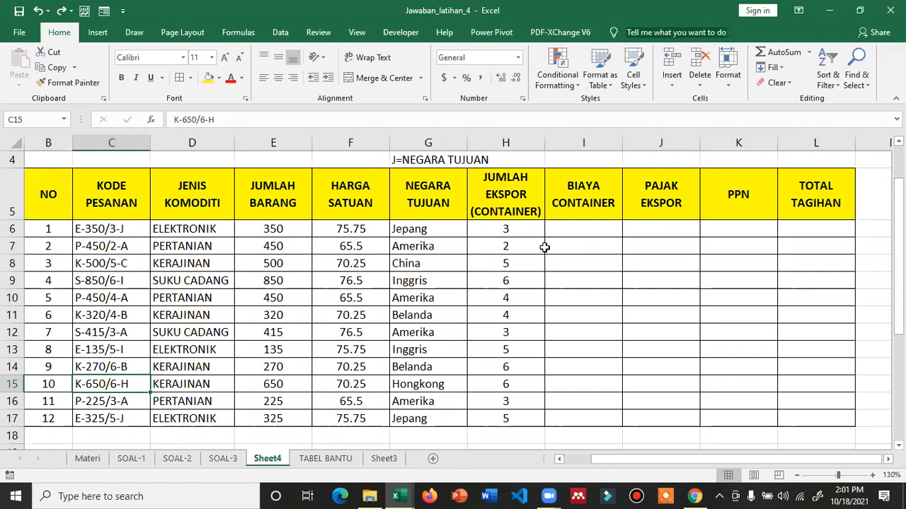
scroll(454, 296, down, 3)
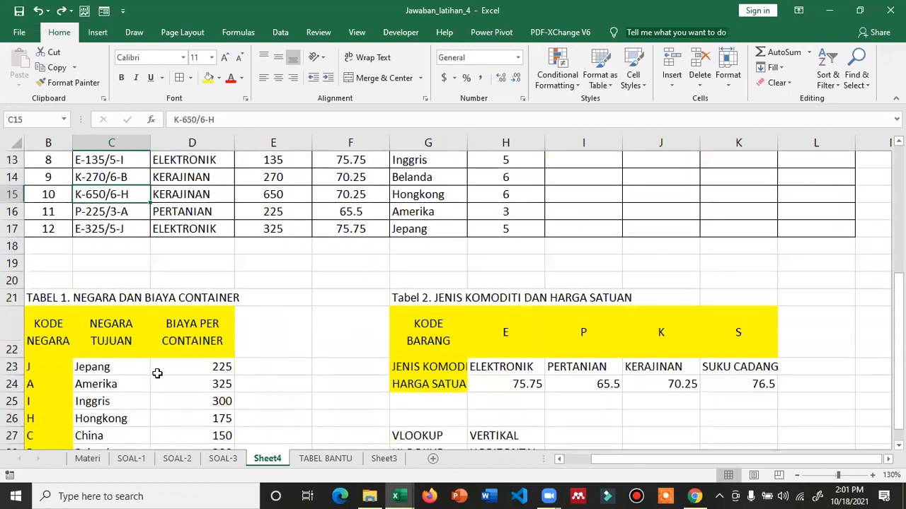
scroll(212, 353, up, 3)
Copy the NEGARA TUJUAN VLOOKUP formula from G6 into the first BIAYA CONTAINER cell, I6
click(427, 226)
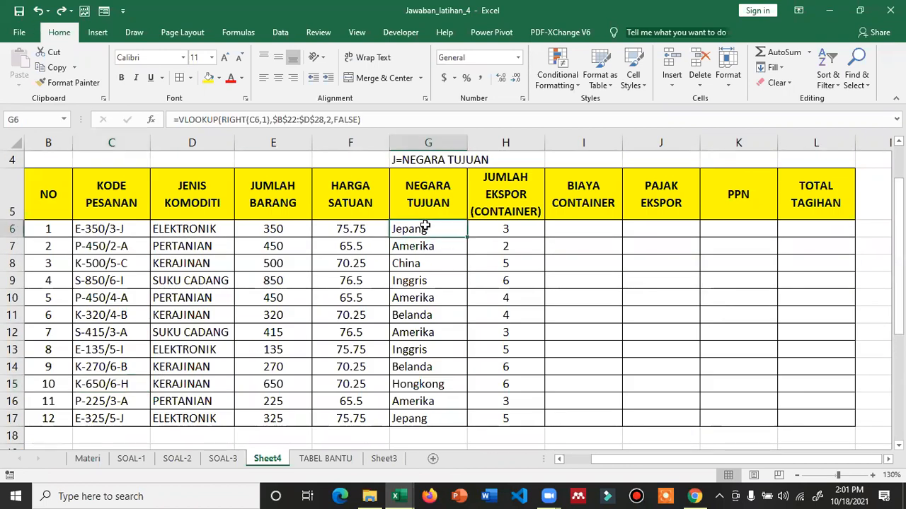
key(ctrl+c)
click(580, 223)
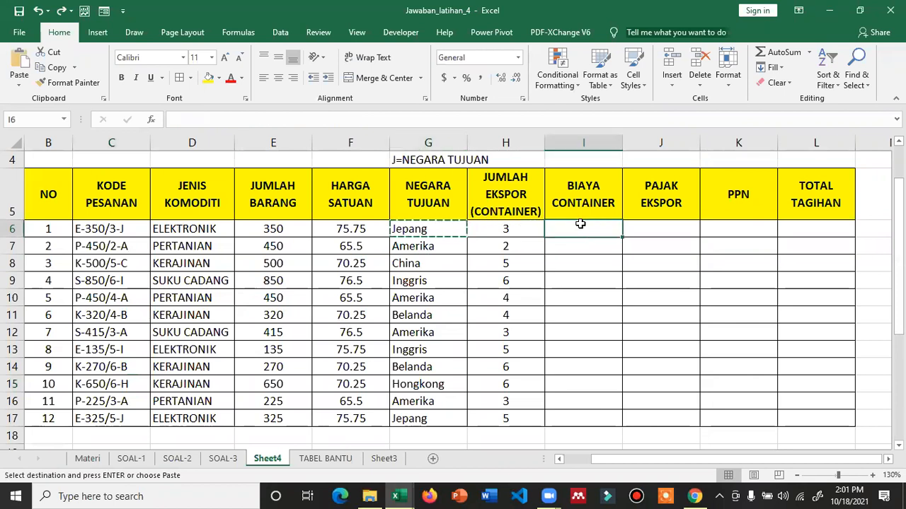
key(ctrl+v)
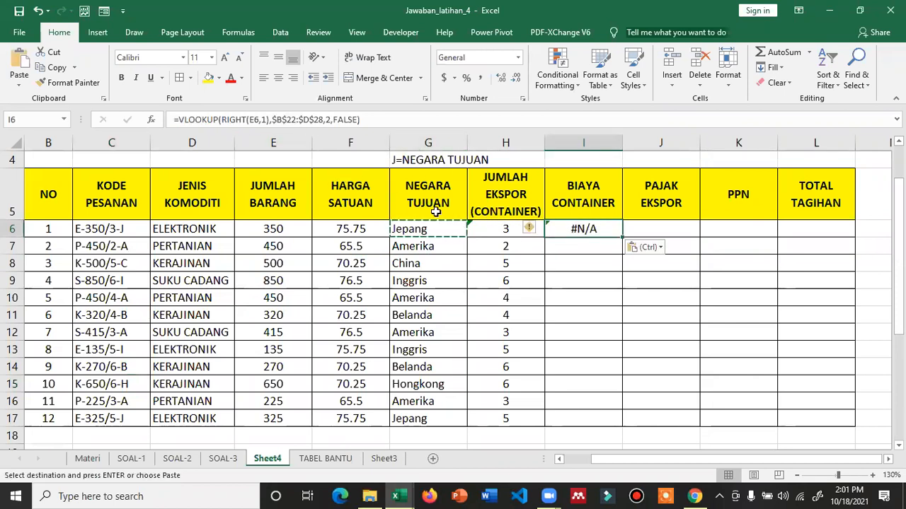
Edit the BIAYA CONTAINER formula in I6 to =VLOOKUP(RIGHT(C6,1),$B$22:$D$28,3,FALSE)
key(F2)
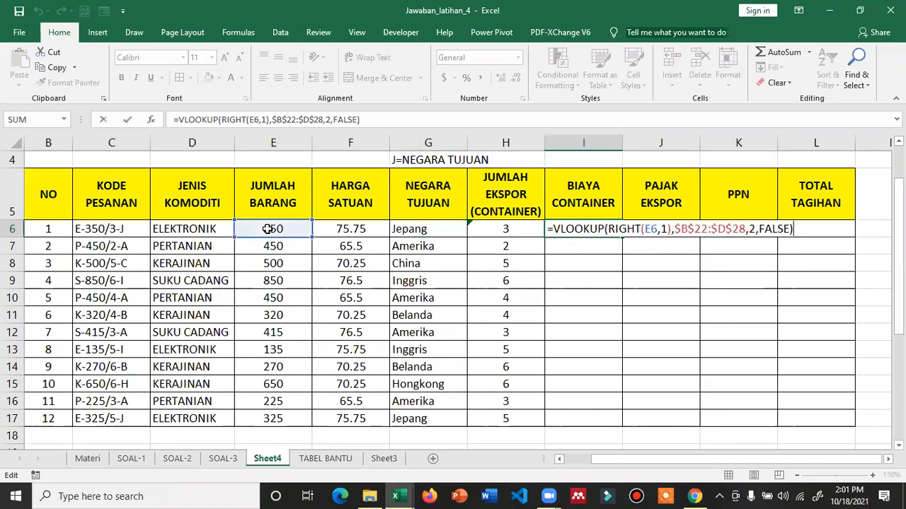
click(650, 230)
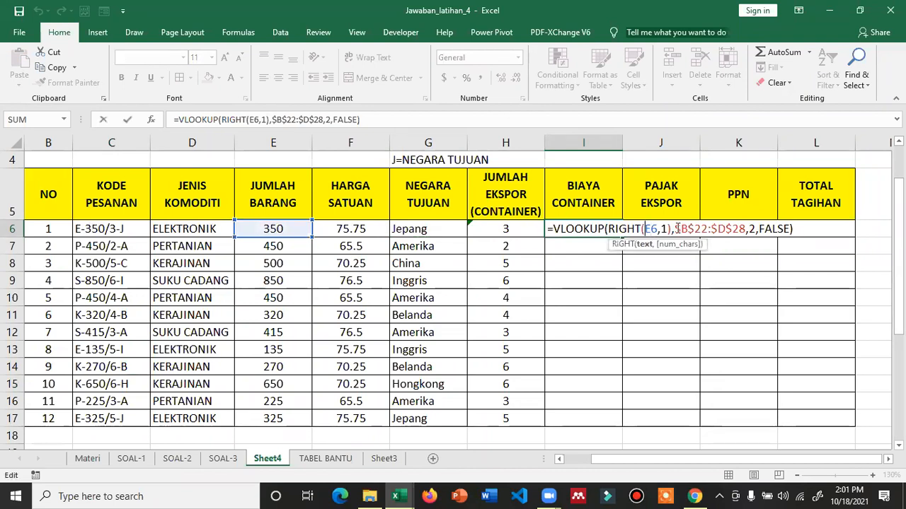
key(BackSpace)
text(C)
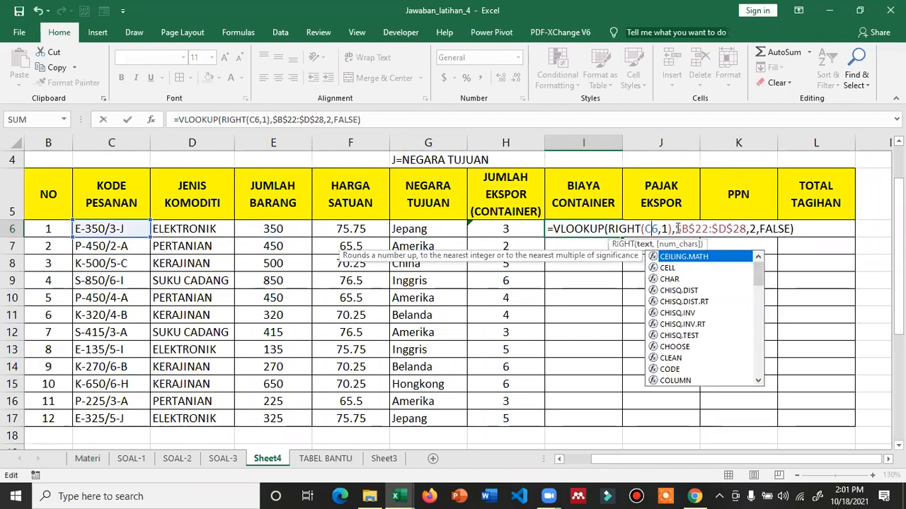
click(757, 228)
key(BackSpace)
text(3)
key(Return)
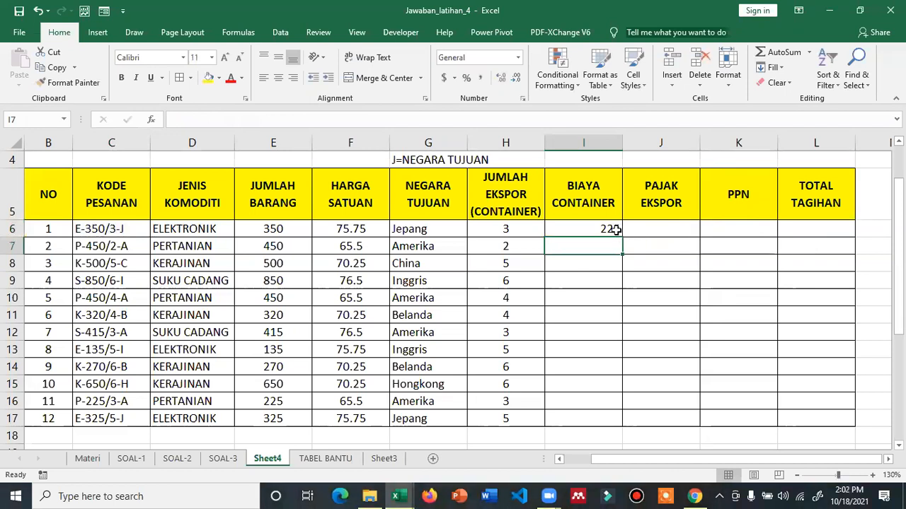
Fill the BIAYA CONTAINER formula from I6 down to I17 and center the values
click(614, 229)
double_click(620, 236)
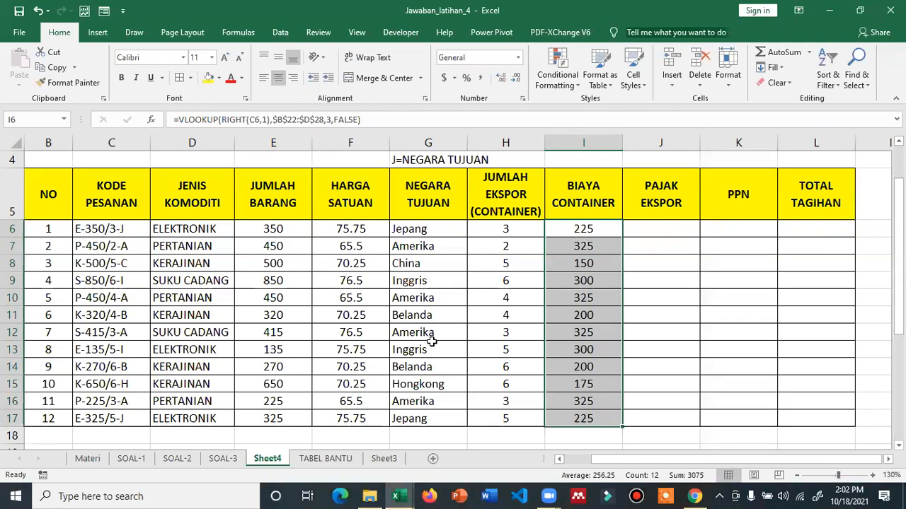
scroll(429, 356, down, 2)
scroll(297, 371, down, 2)
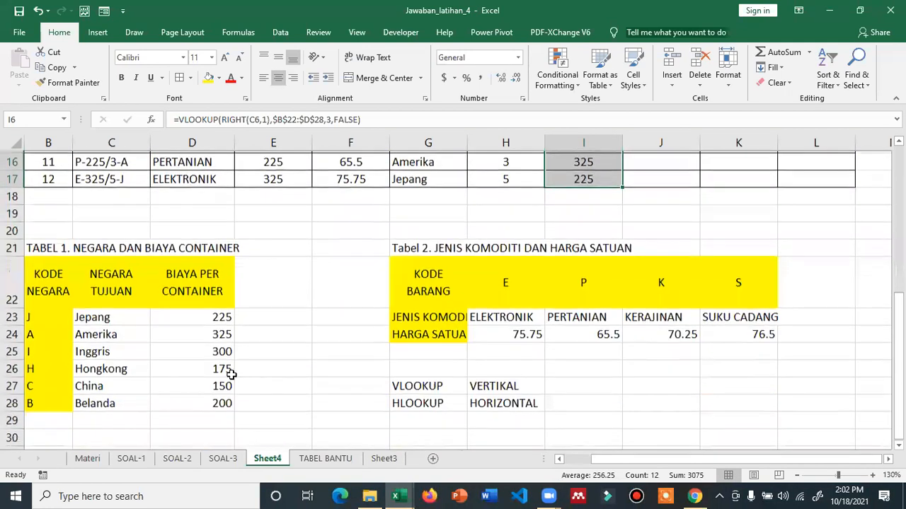
scroll(424, 300, up, 4)
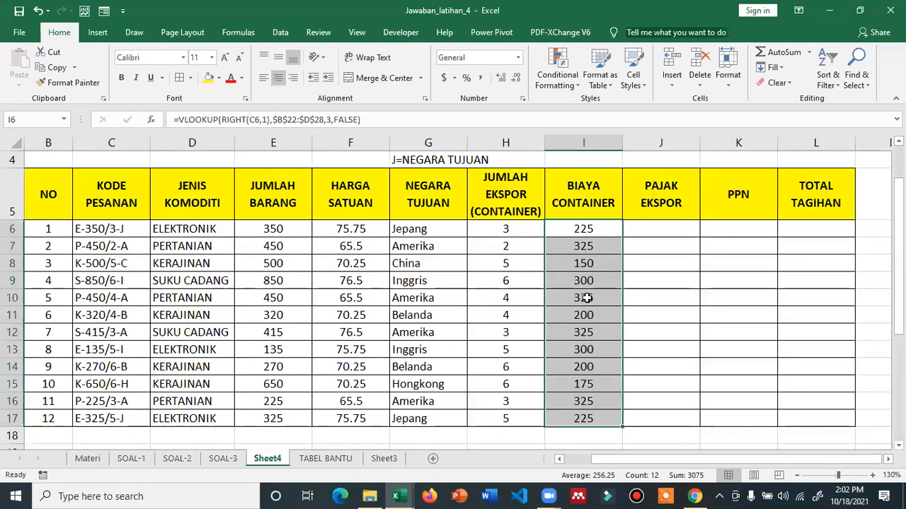
Examine the PAJAK EKSPOR, PPN and TOTAL TAGIHAN columns against JENIS KOMODITI in the first rows of the table
click(658, 230)
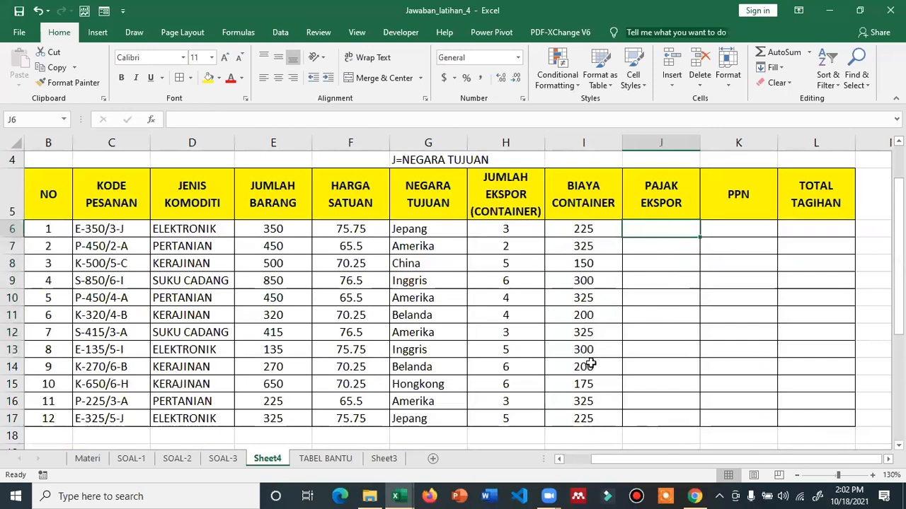
scroll(588, 349, down, 1)
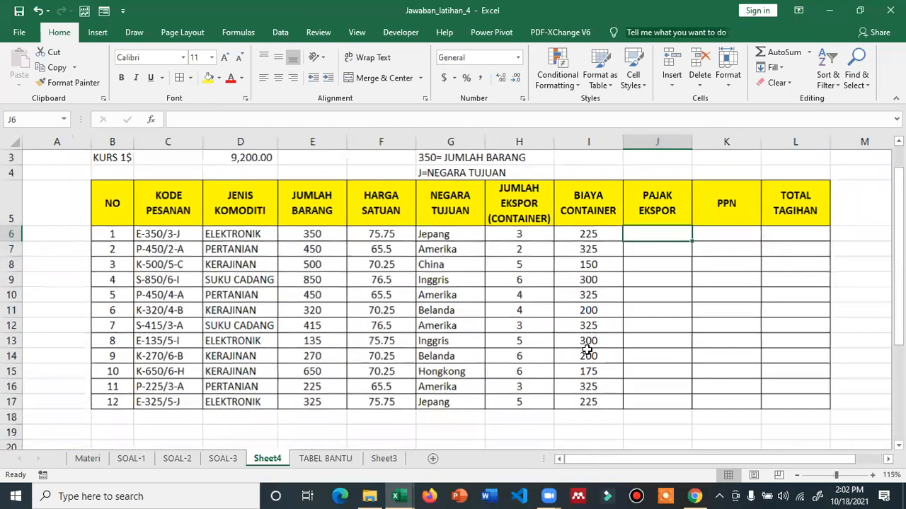
scroll(649, 372, down, 1)
scroll(633, 374, up, 1)
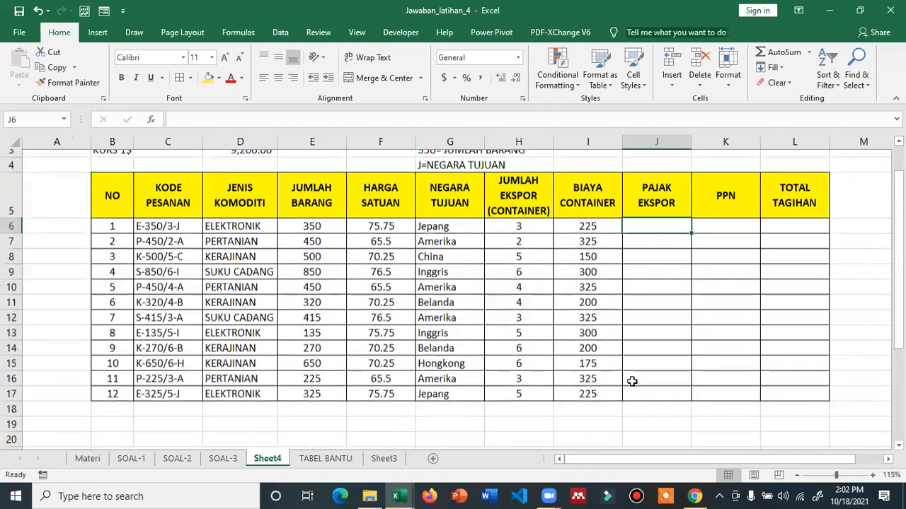
scroll(632, 381, up, 1)
click(797, 258)
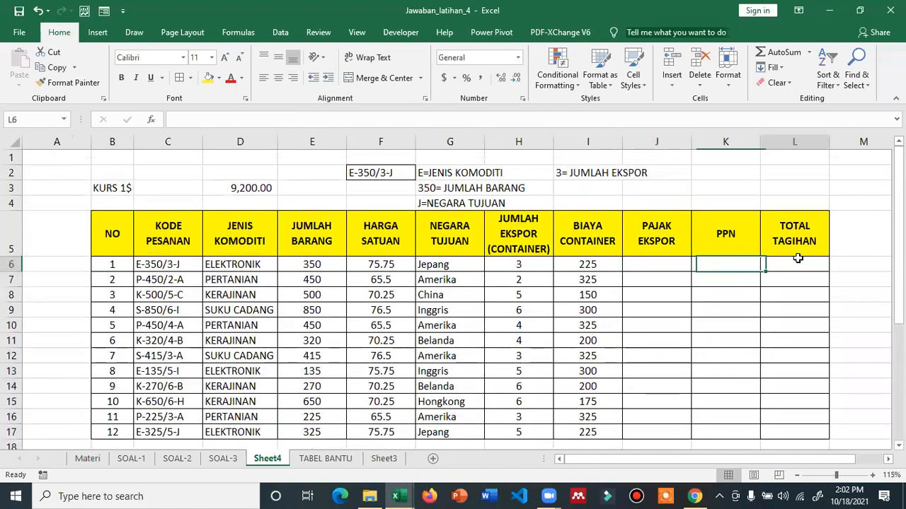
click(641, 267)
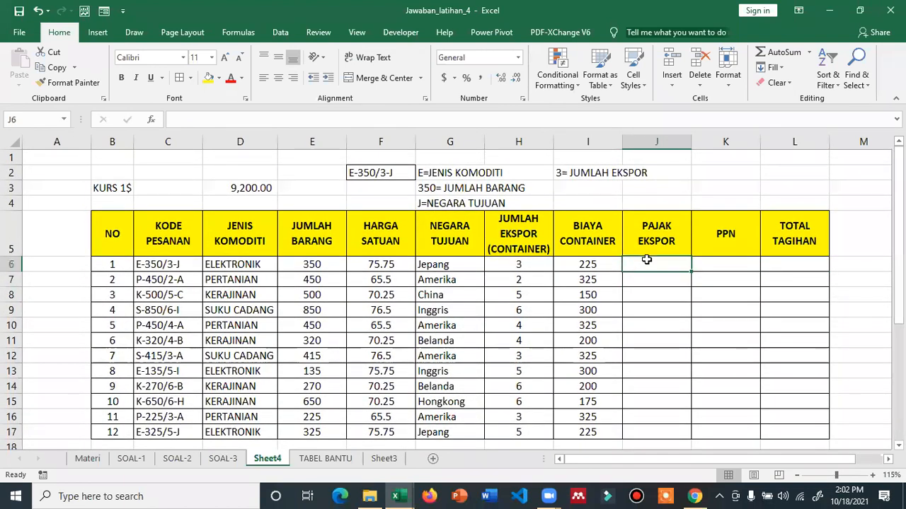
click(712, 260)
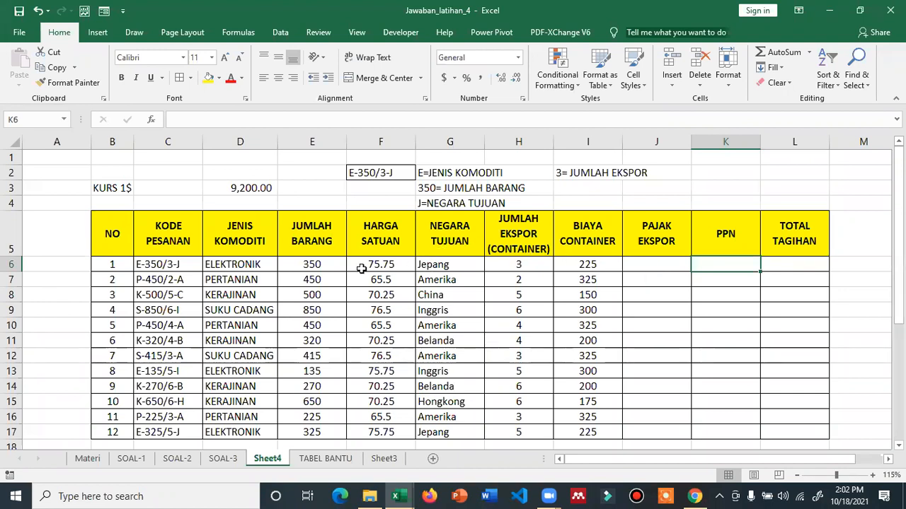
click(249, 264)
click(662, 263)
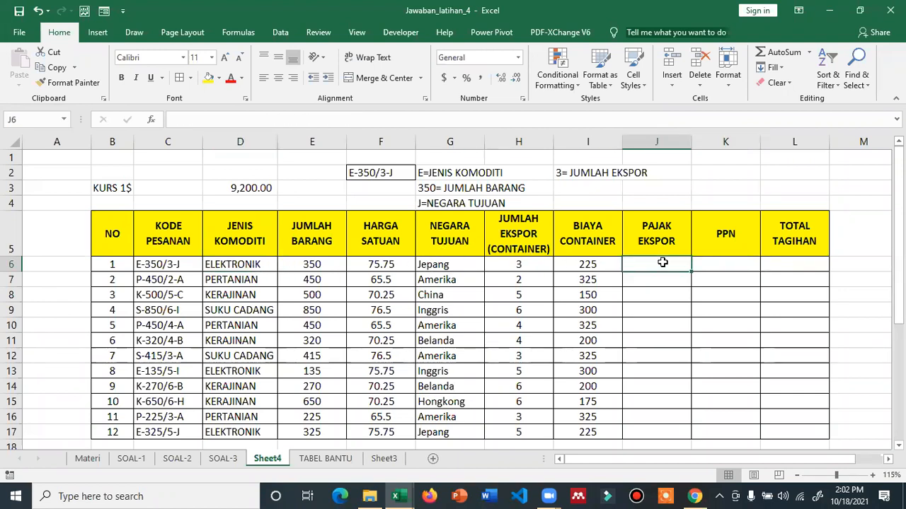
click(237, 280)
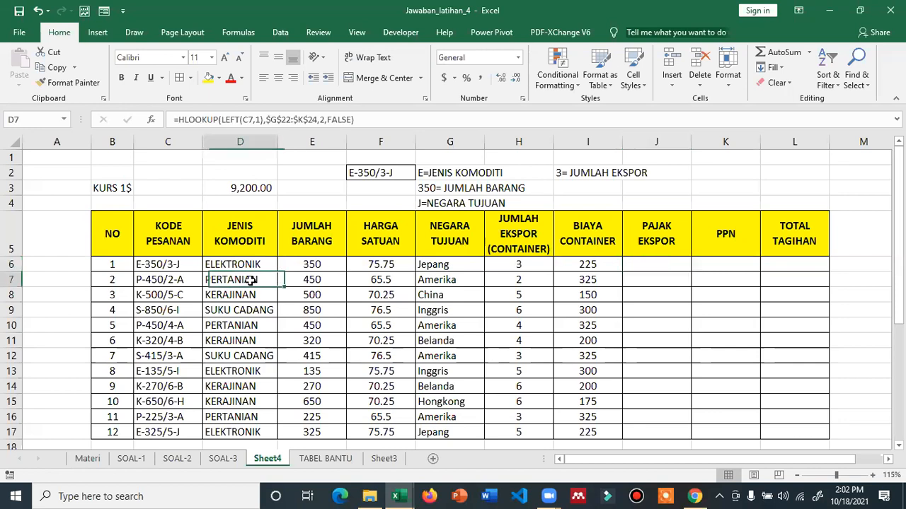
click(682, 280)
click(729, 281)
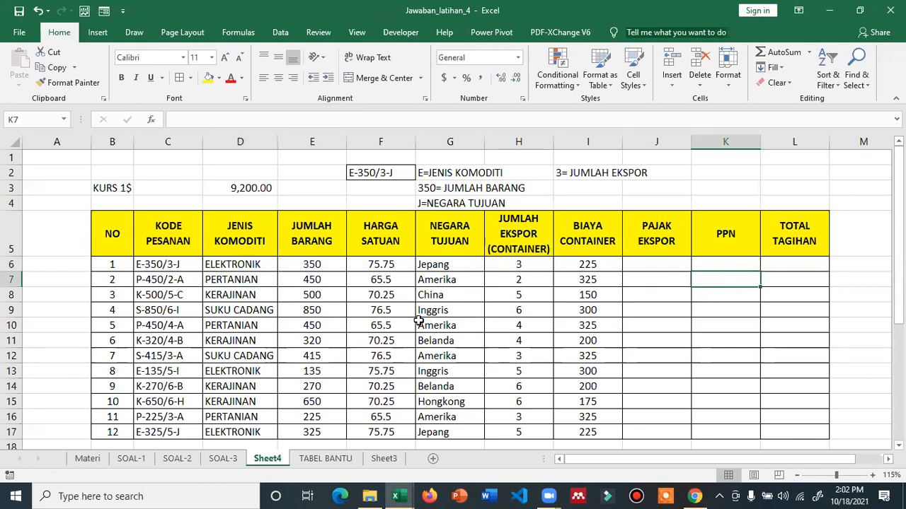
drag(683, 267, 811, 265)
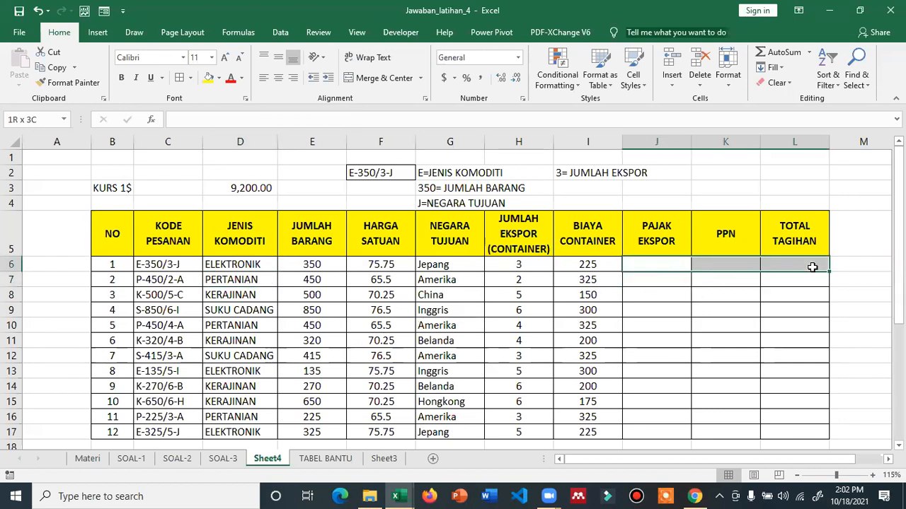
click(764, 266)
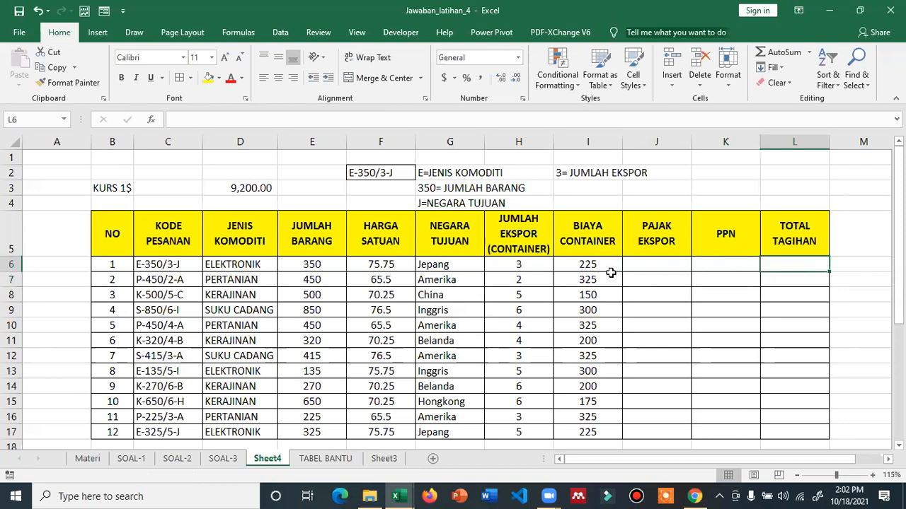
Check the PAJAK EKSPOR formula in I10 and the PPN formula in J10 of the SOAL-3 sheet
click(228, 457)
click(495, 334)
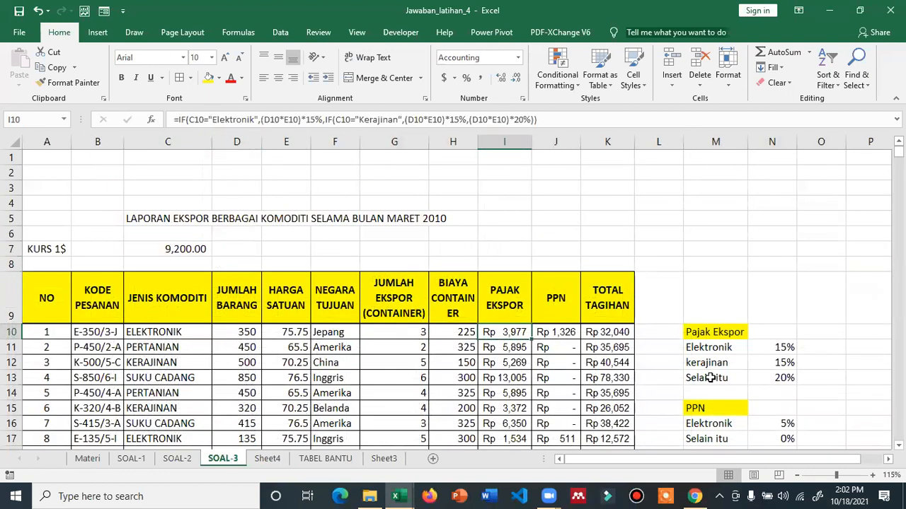
scroll(741, 369, down, 1)
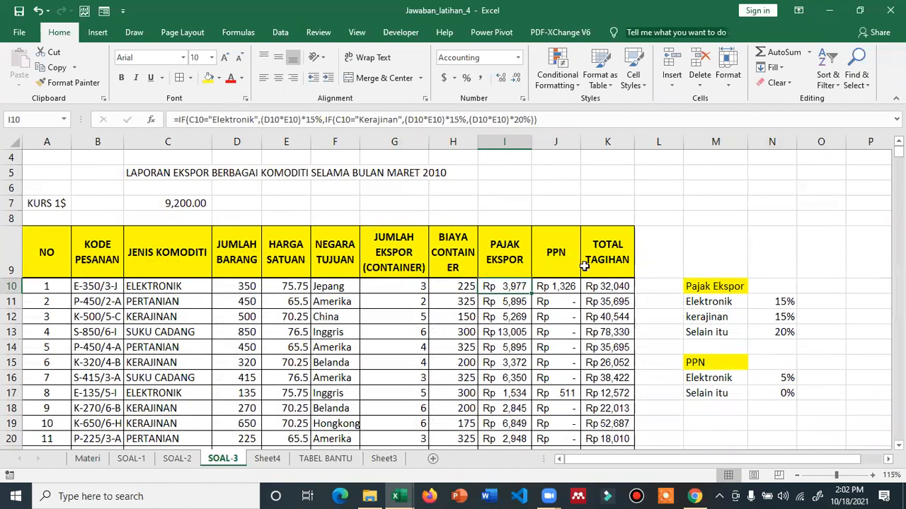
click(545, 287)
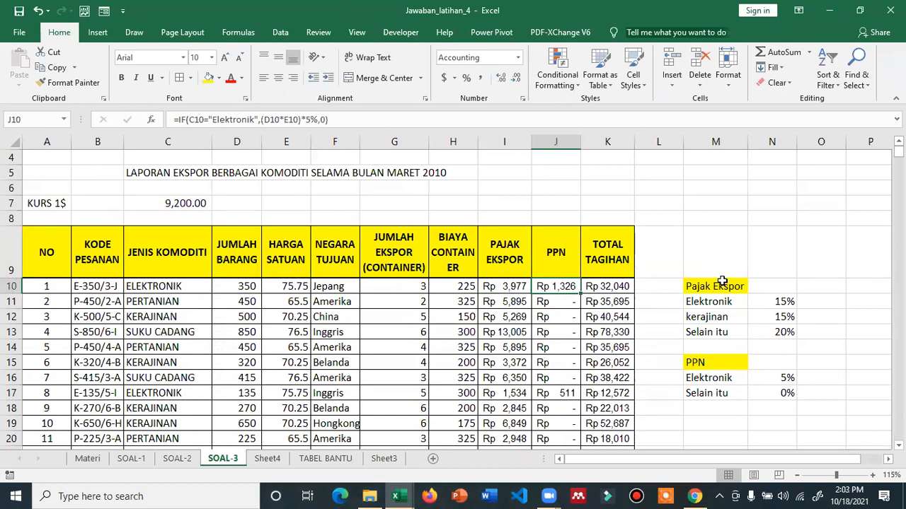
click(273, 458)
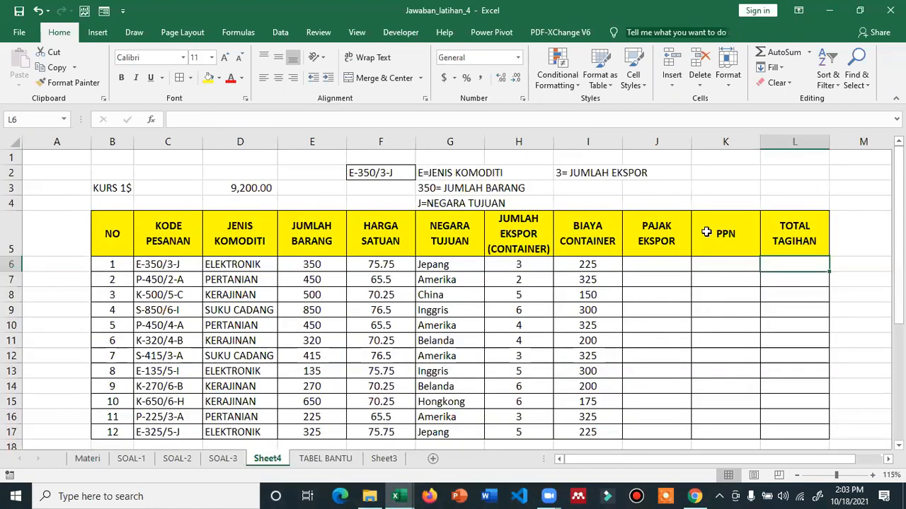
scroll(740, 299, down, 3)
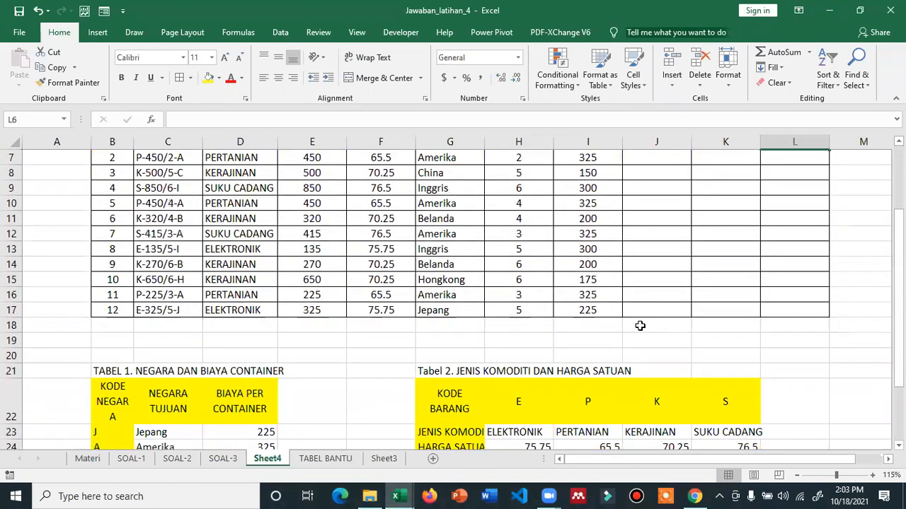
scroll(555, 314, up, 3)
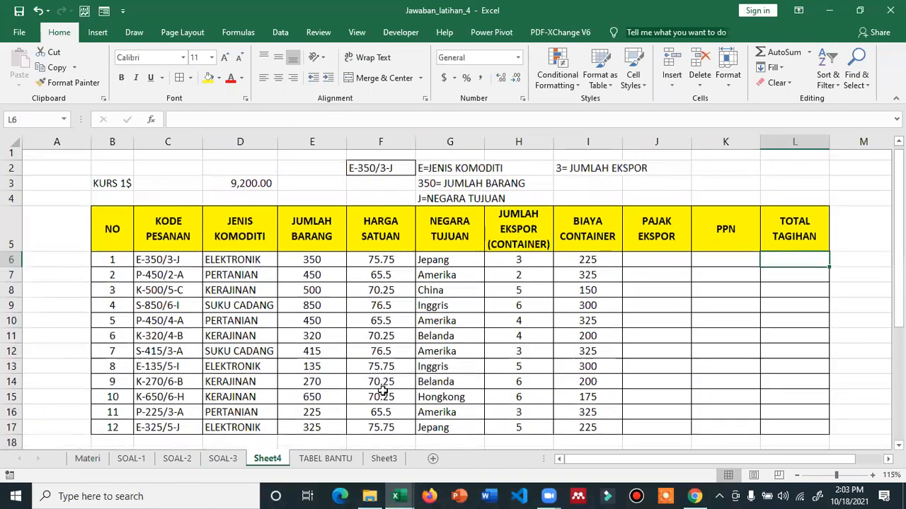
click(315, 459)
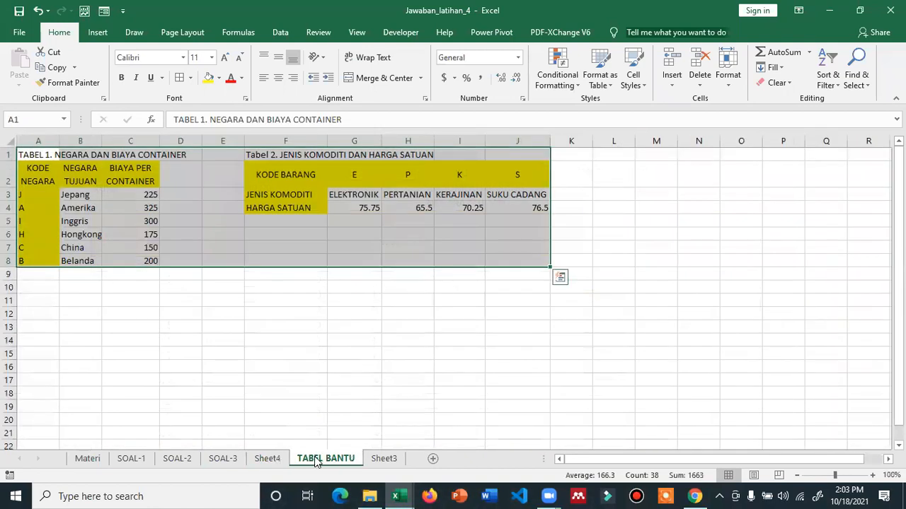
right_click(317, 459)
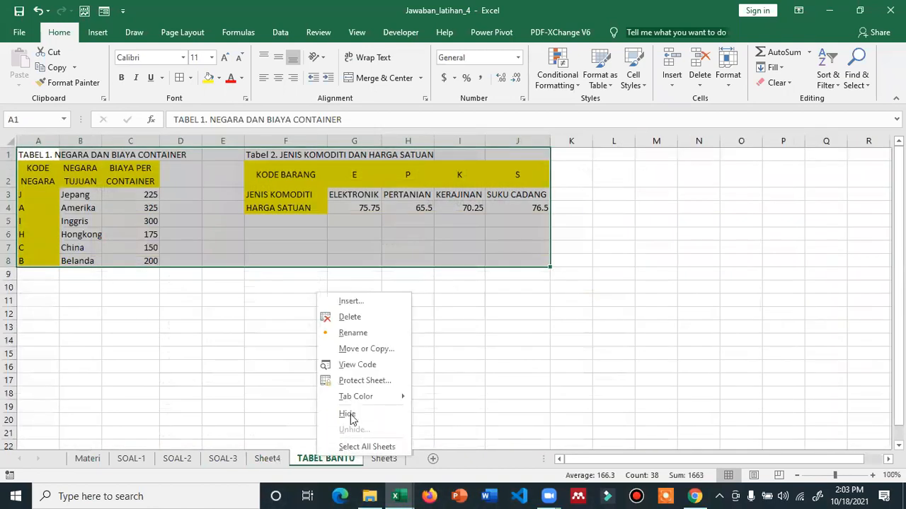
click(352, 319)
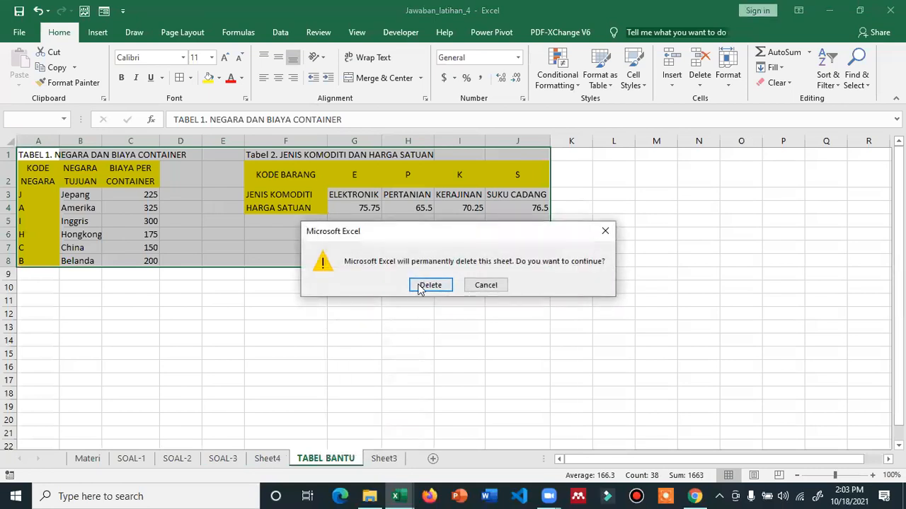
click(486, 286)
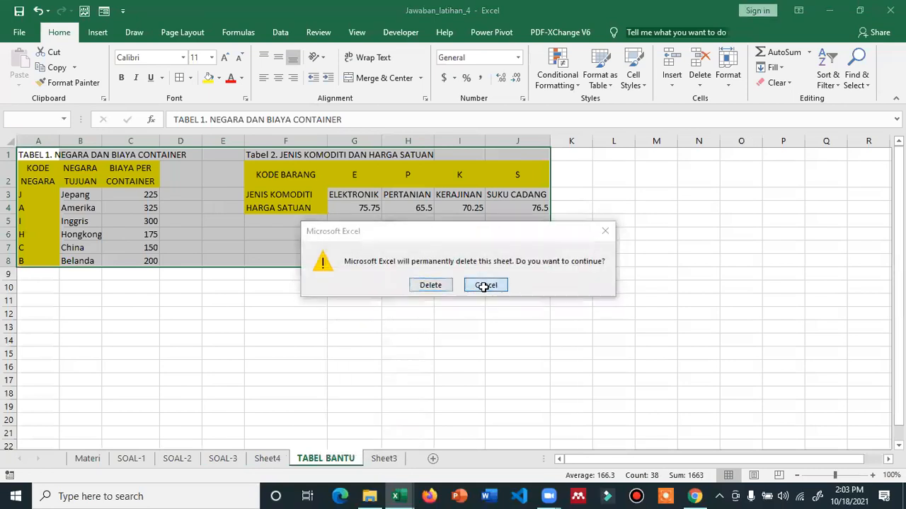
click(399, 429)
Color the HLOOKUP dan VLOOKUP topic in B7 of the Materi sheet red
click(236, 460)
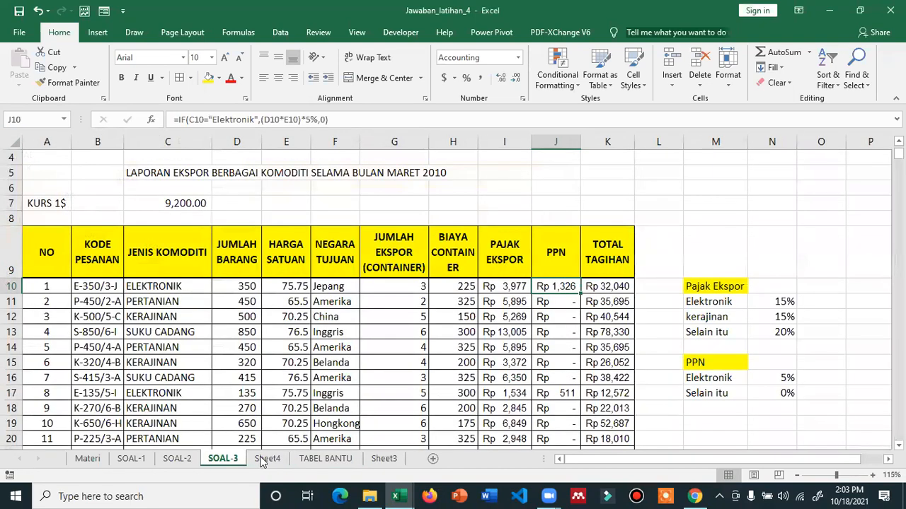
click(261, 459)
click(178, 459)
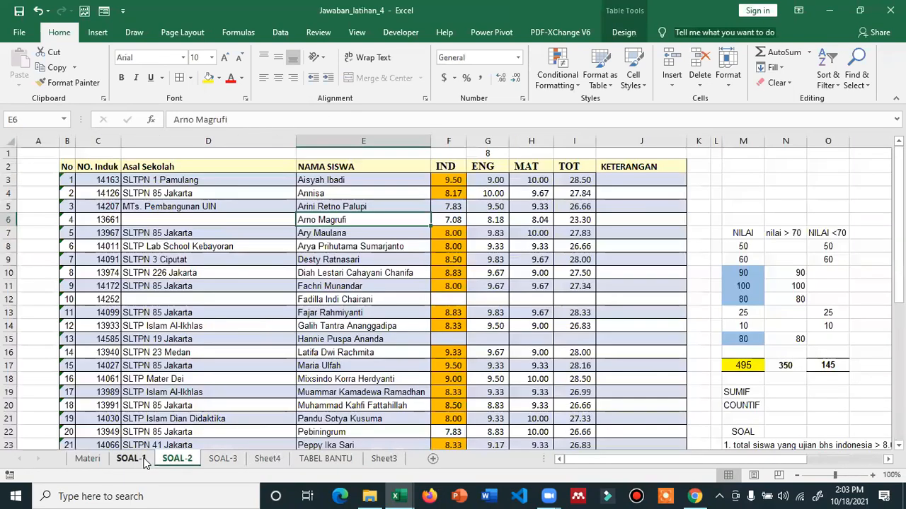
click(141, 460)
click(86, 460)
click(183, 283)
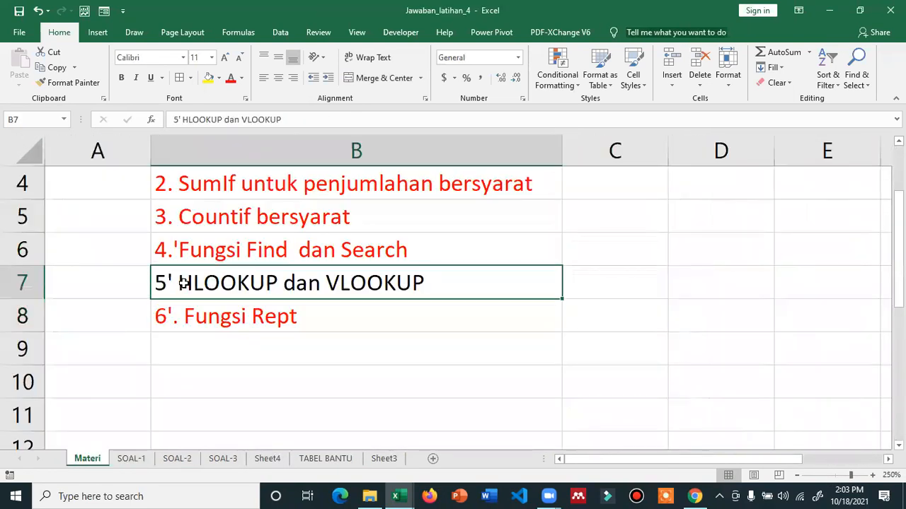
click(229, 78)
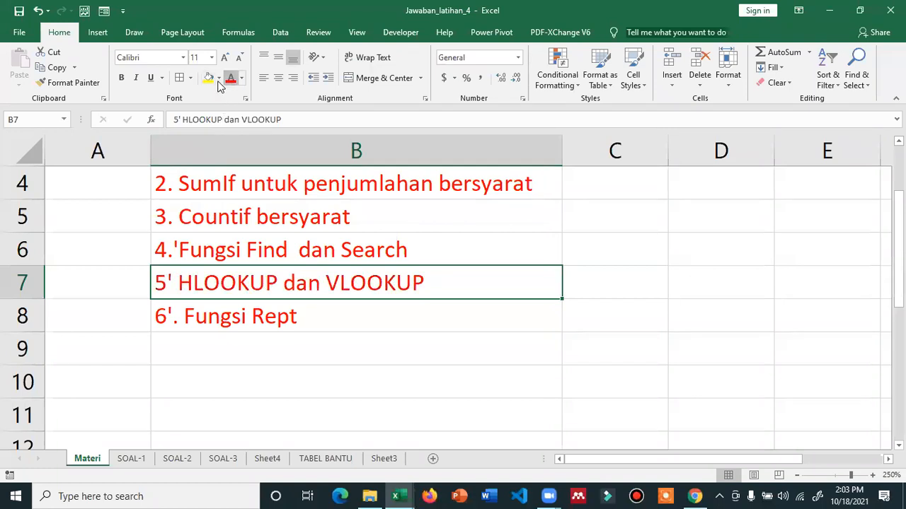
click(398, 322)
click(285, 279)
click(288, 251)
click(295, 282)
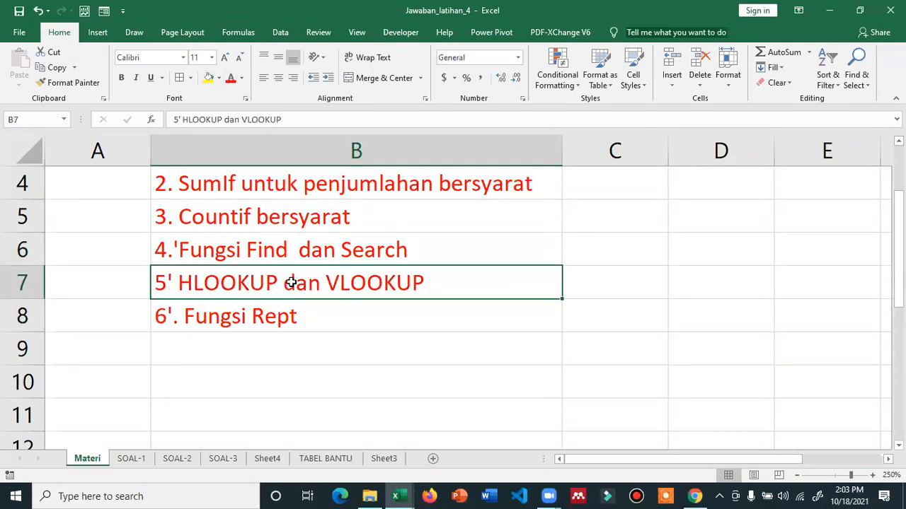
Review the export table and both lookup tables on Sheet4, and the SOAL-3, SOAL-2 and SOAL-1 sheets
click(268, 459)
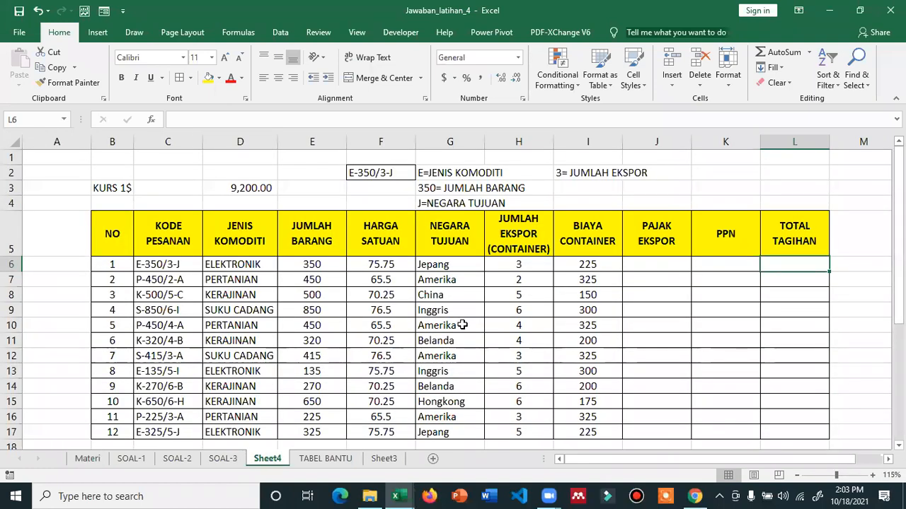
scroll(463, 323, down, 3)
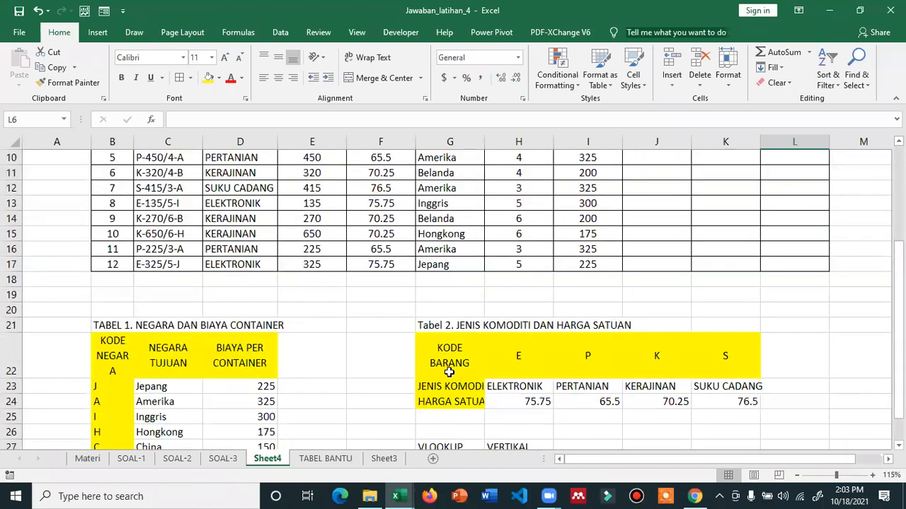
scroll(449, 374, down, 2)
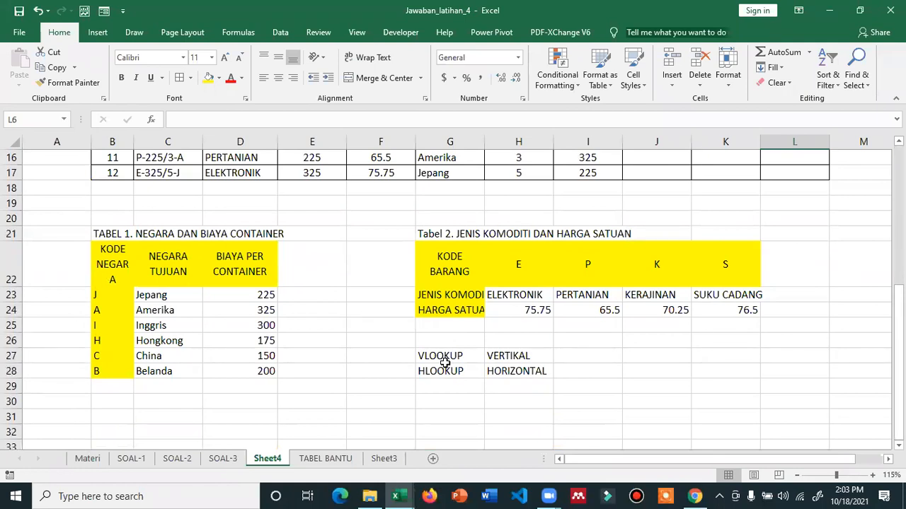
scroll(444, 363, up, 3)
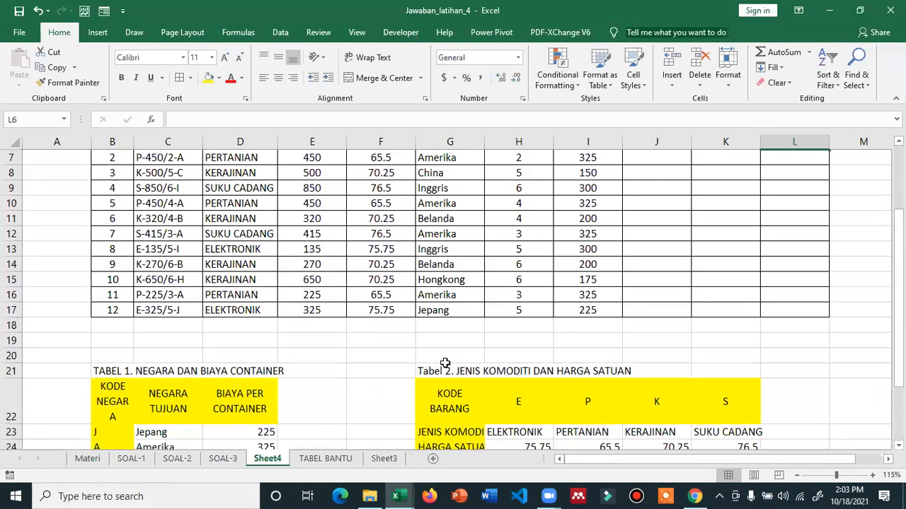
scroll(374, 228, up, 2)
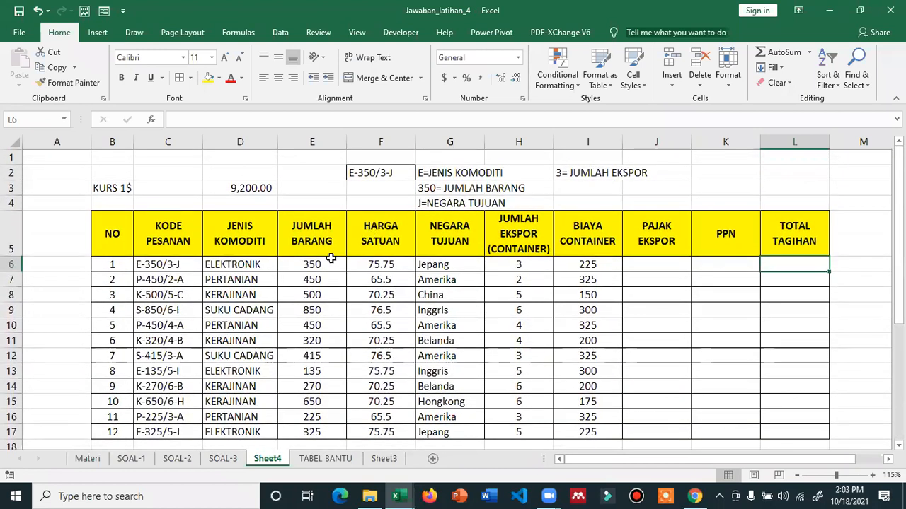
click(220, 459)
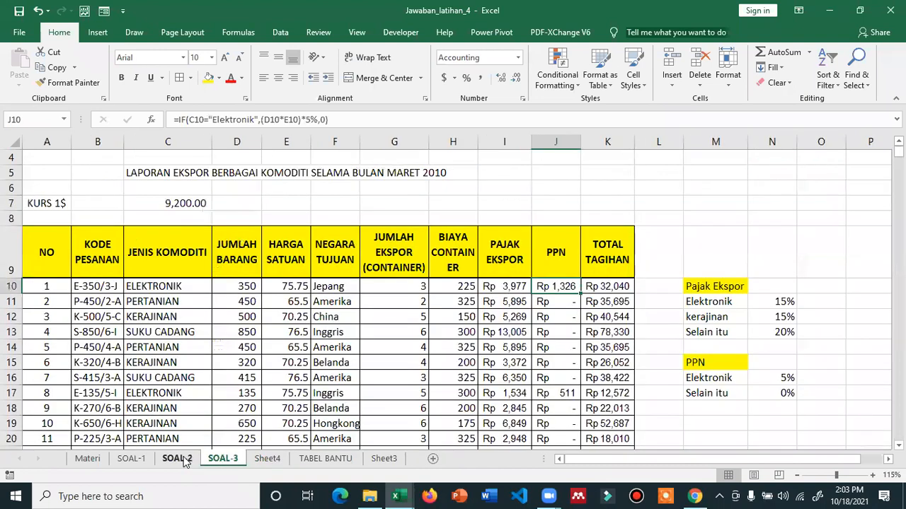
click(180, 459)
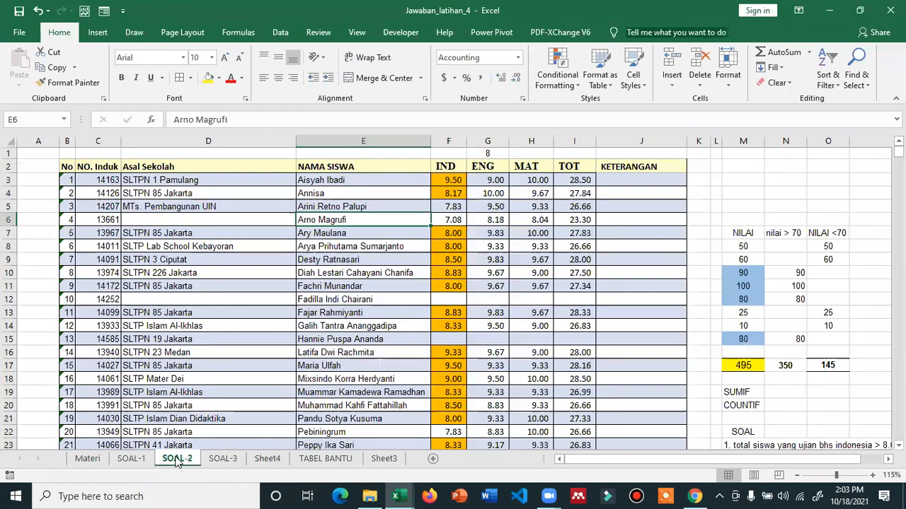
click(131, 459)
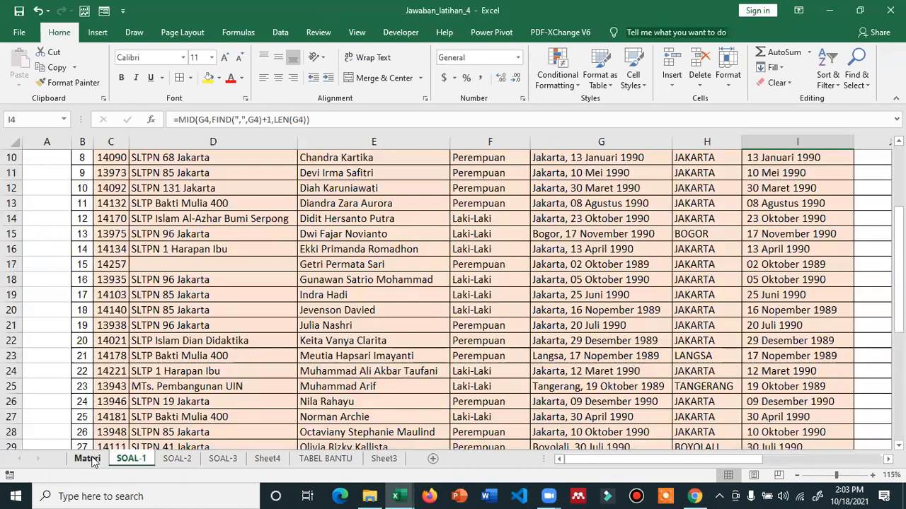
click(171, 373)
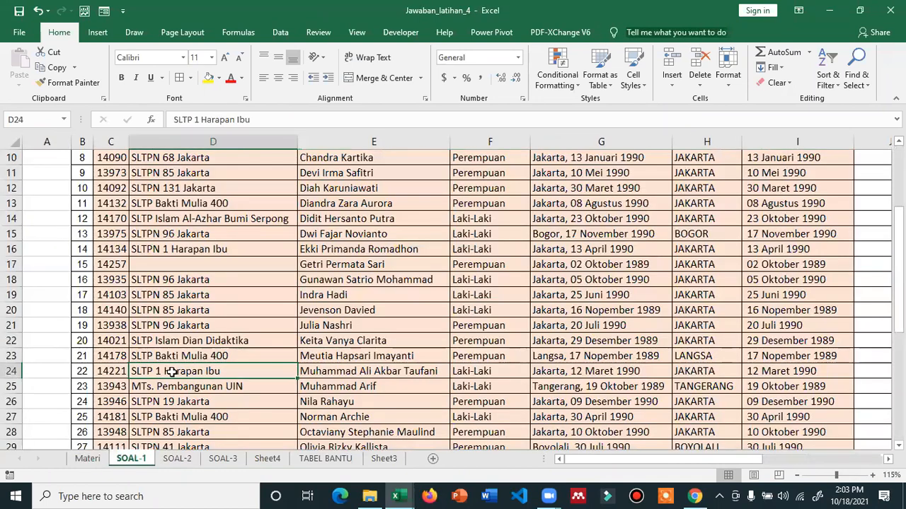